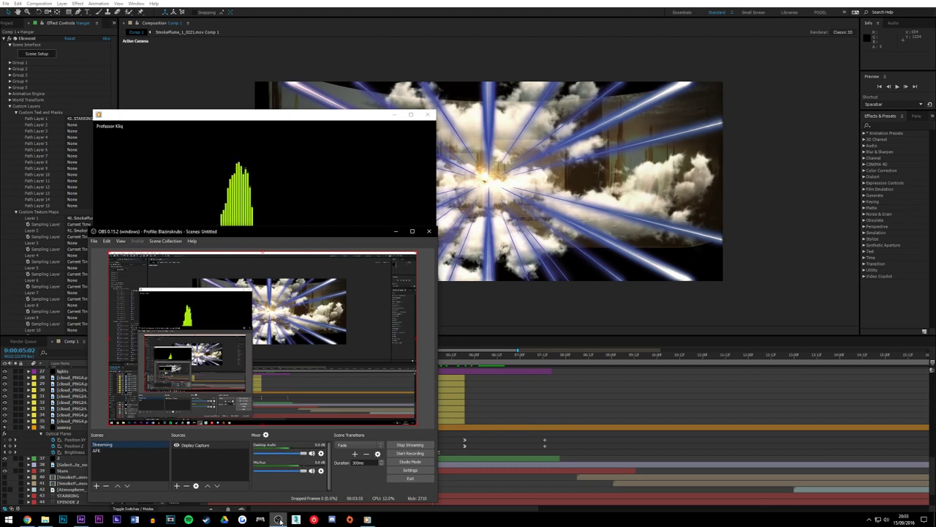
Minimize the OBS and media player windows so the After Effects composition is fully uncovered
left_click(279, 521)
mouse_move(383, 370)
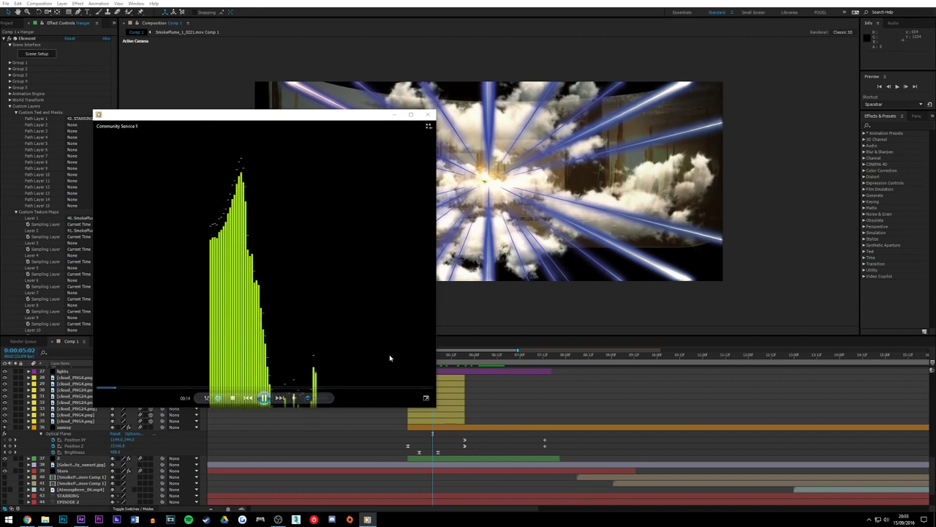
left_click(393, 115)
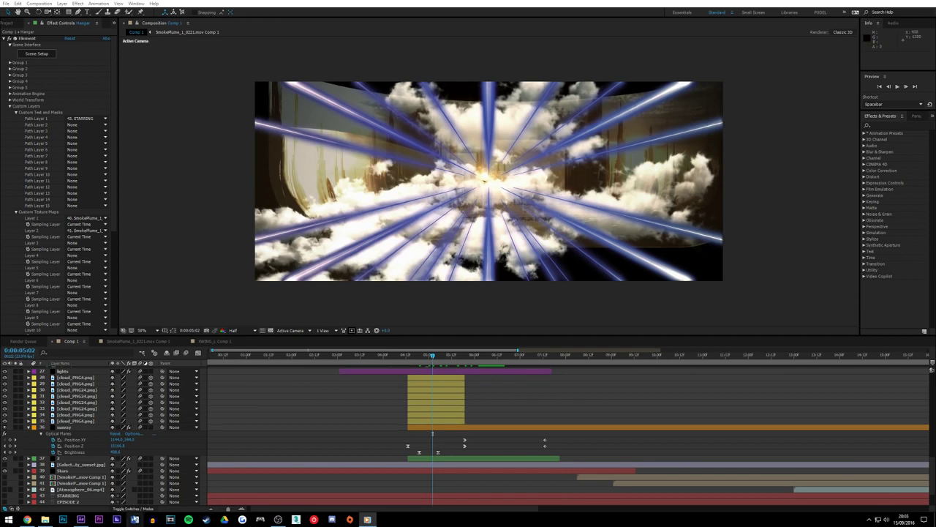
Scrub Comp 1 between about 0:00:04:12 and 0:00:05:15 to review the transition from the title into the clouds and city
left_click(420, 357)
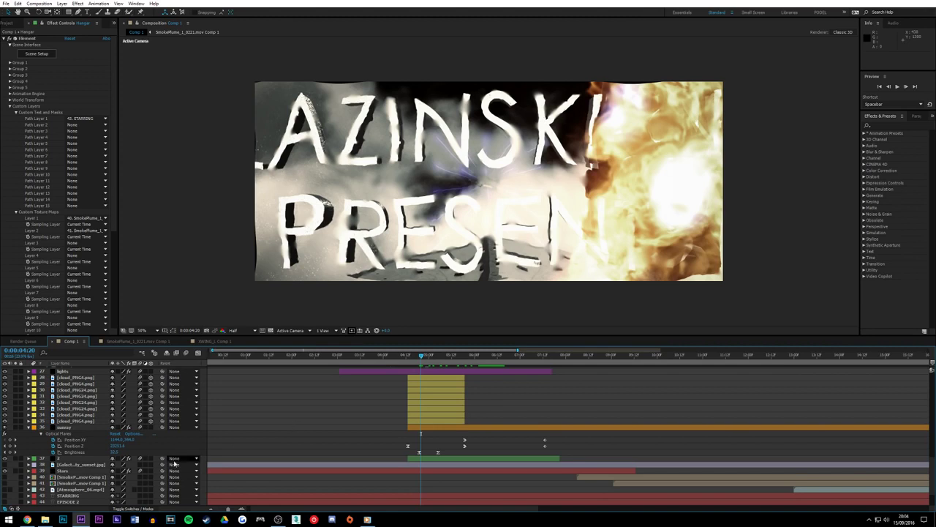
mouse_move(34, 519)
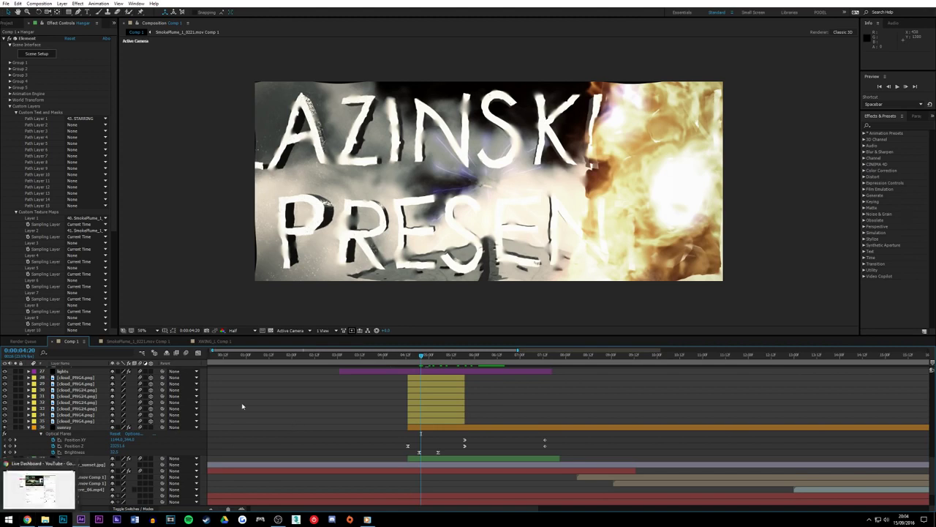
left_click(437, 355)
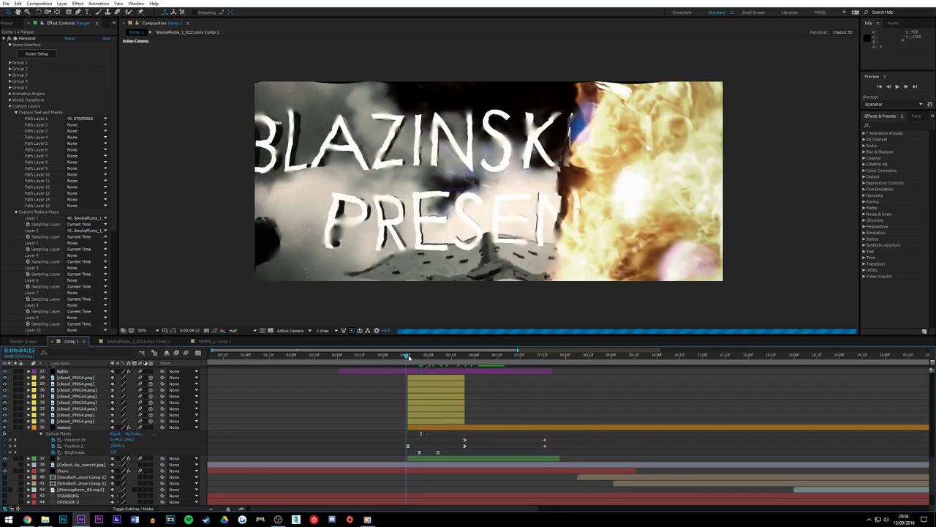
left_click(457, 356)
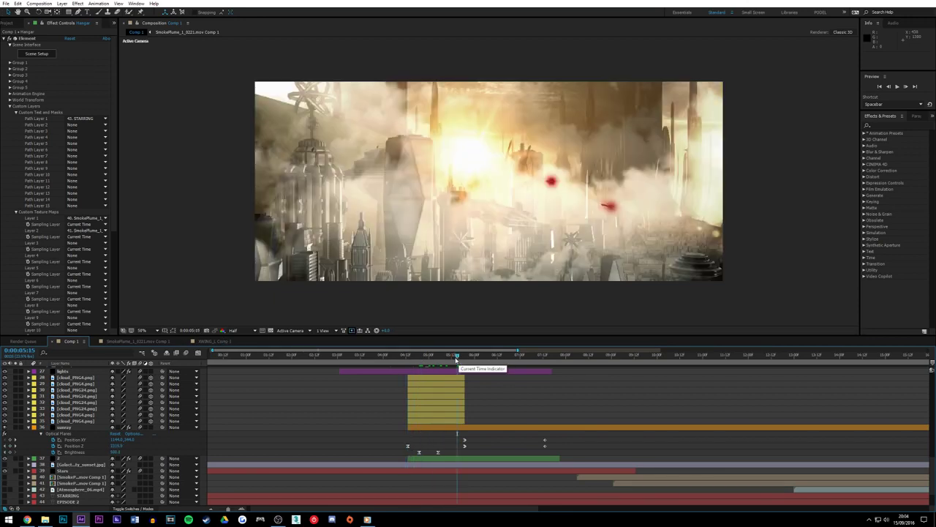
left_click_drag(457, 356, 443, 357)
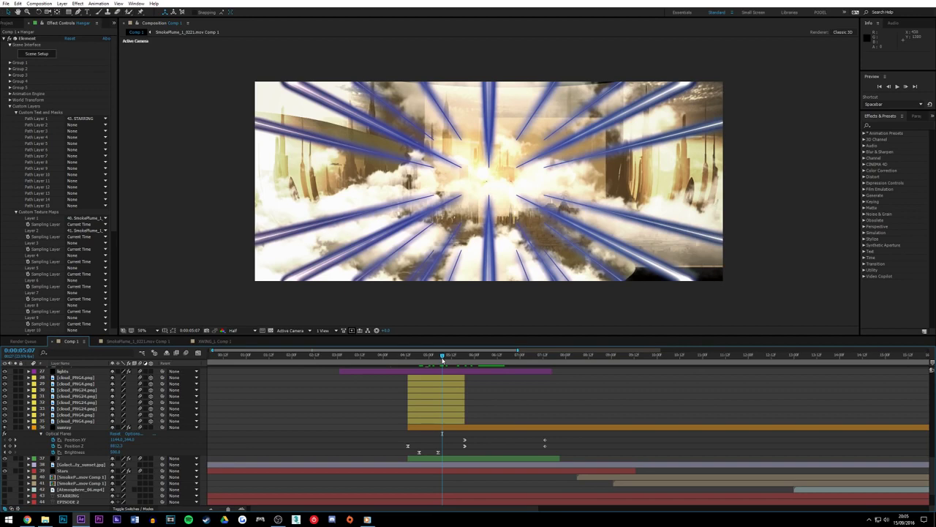
left_click(406, 359)
left_click(421, 359)
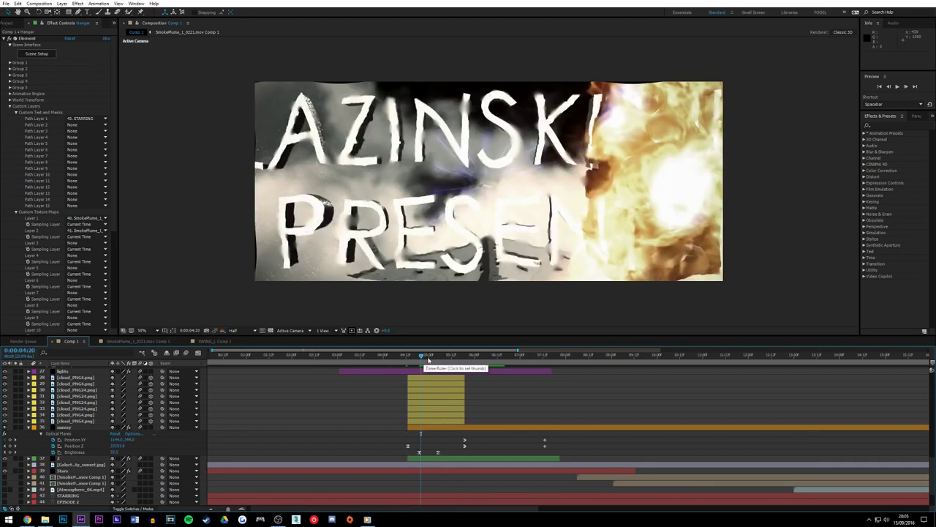
left_click(436, 358)
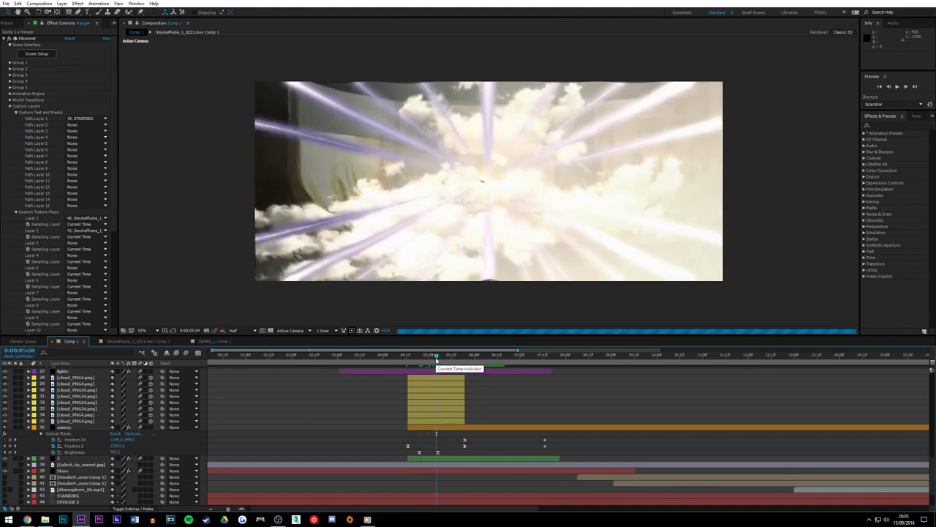
Solo the Stars layer to view it alone, and turn its solo off again
scroll(448, 397, "down", 3)
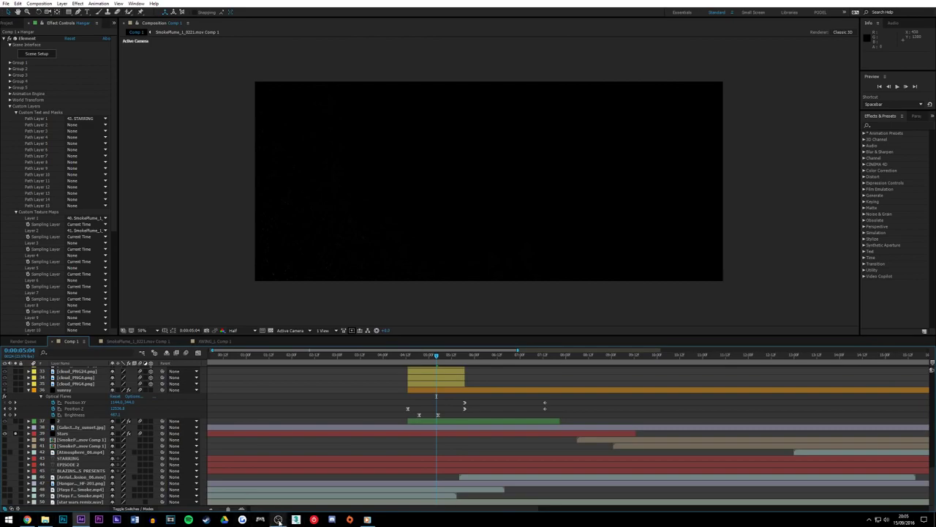
mouse_move(279, 519)
left_click(16, 434)
left_click(16, 434)
left_click(17, 435)
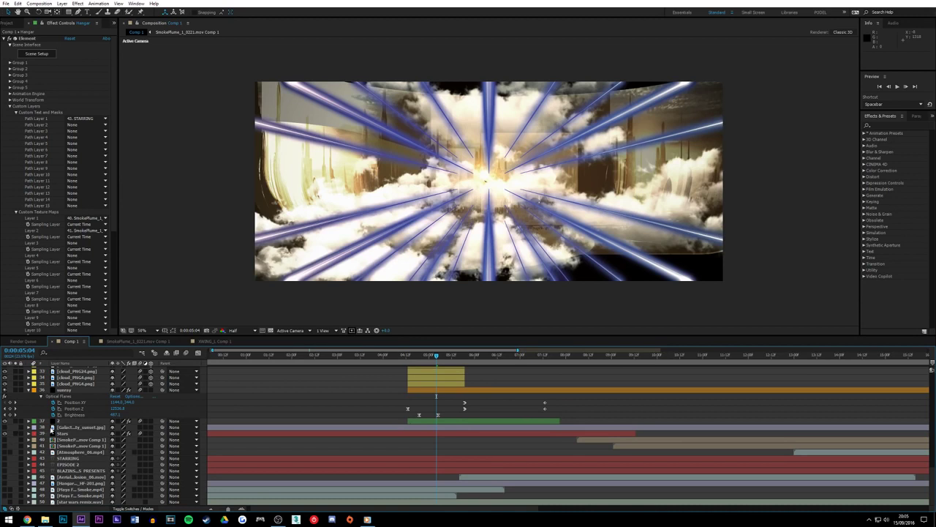
Open the Element scene setup of layer 2 and collapse the nested group folder holding the rock_02 models
left_click(62, 422)
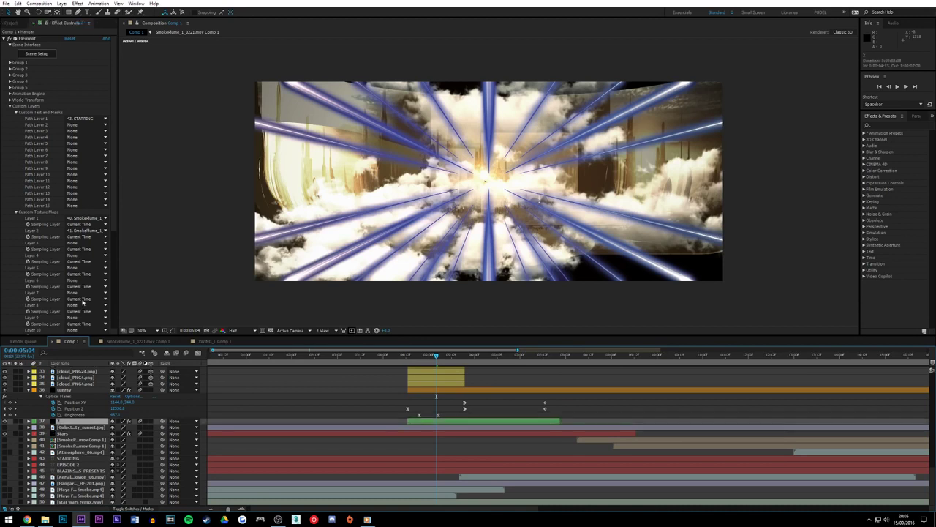
left_click(35, 55)
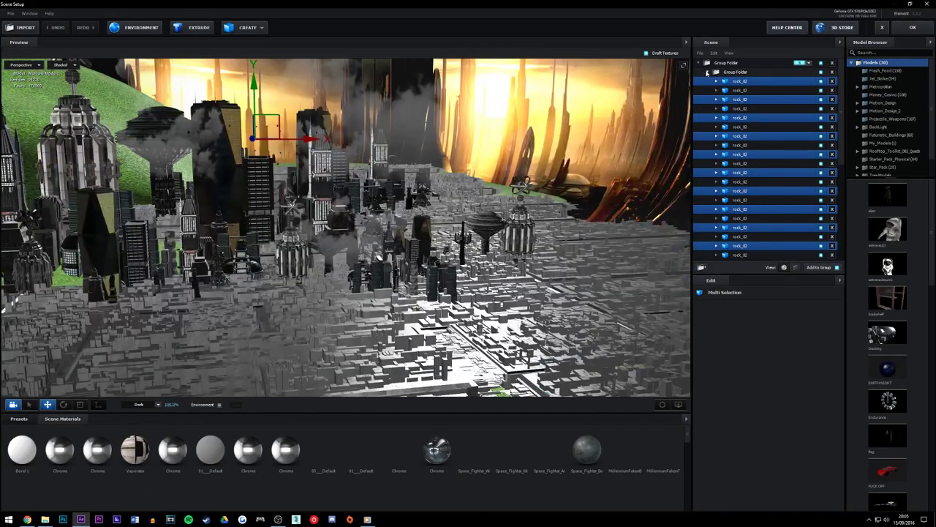
left_click(706, 72)
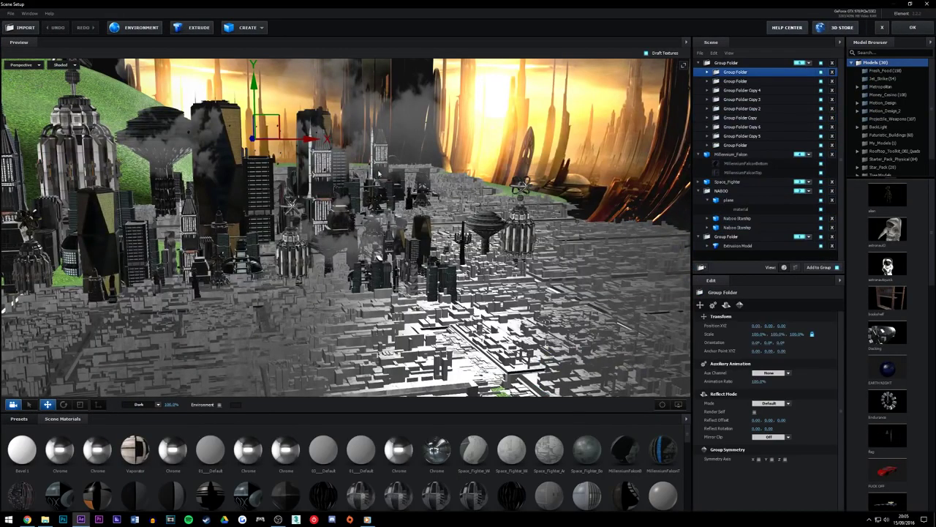
Examine the city buildings, ground tiles, green hills and sunset backdrop of the 3D scene from varied angles and distances
left_click_drag(315, 161, 362, 231)
scroll(358, 240, "up", 3)
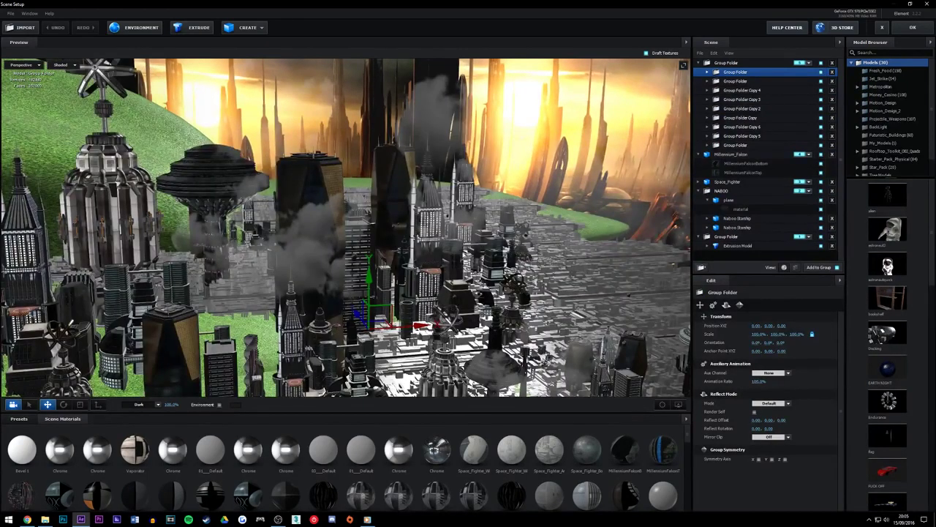
left_click_drag(479, 288, 415, 275)
scroll(414, 291, "down", 10)
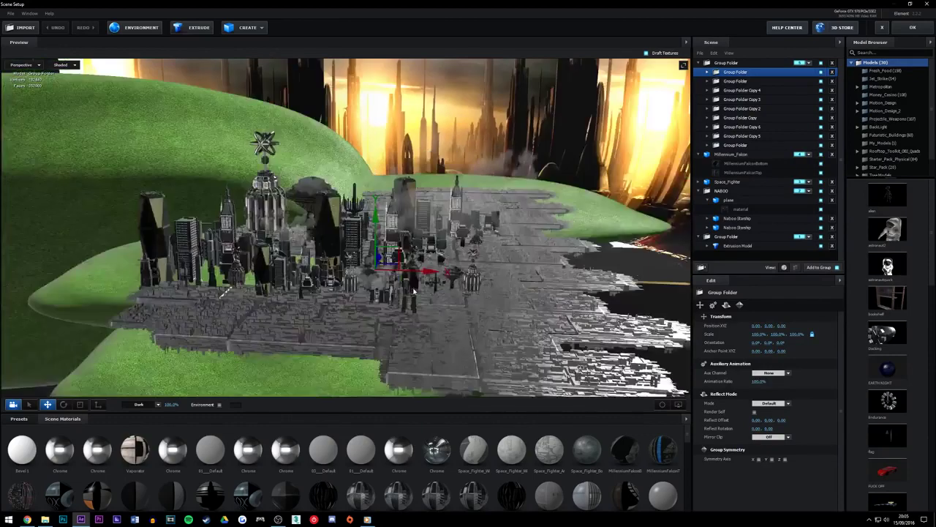
mouse_move(478, 291)
left_mouse_down()
mouse_move(594, 273)
mouse_move(510, 289)
mouse_move(484, 280)
left_mouse_up()
scroll(439, 238, "up", 5)
left_click_drag(468, 231, 464, 265)
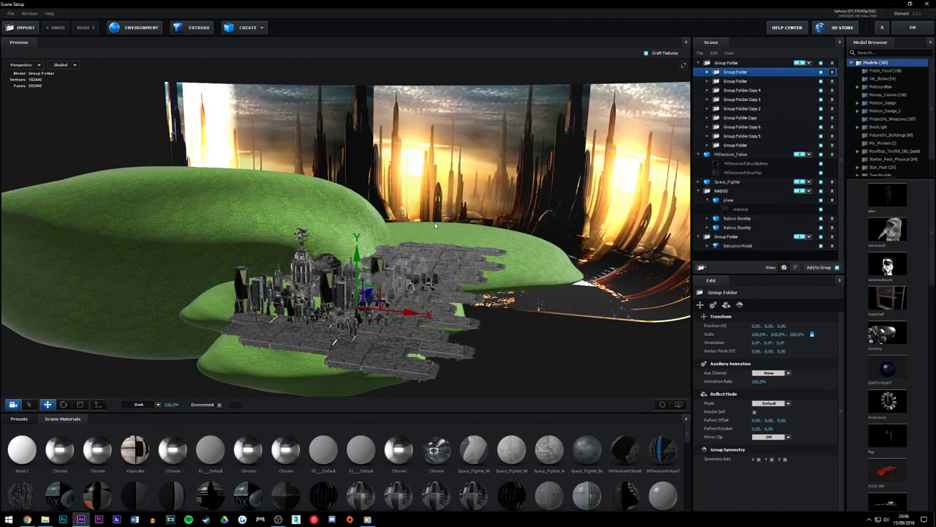
left_click_drag(436, 225, 461, 202)
scroll(422, 222, "down", 5)
scroll(463, 203, "up", 5)
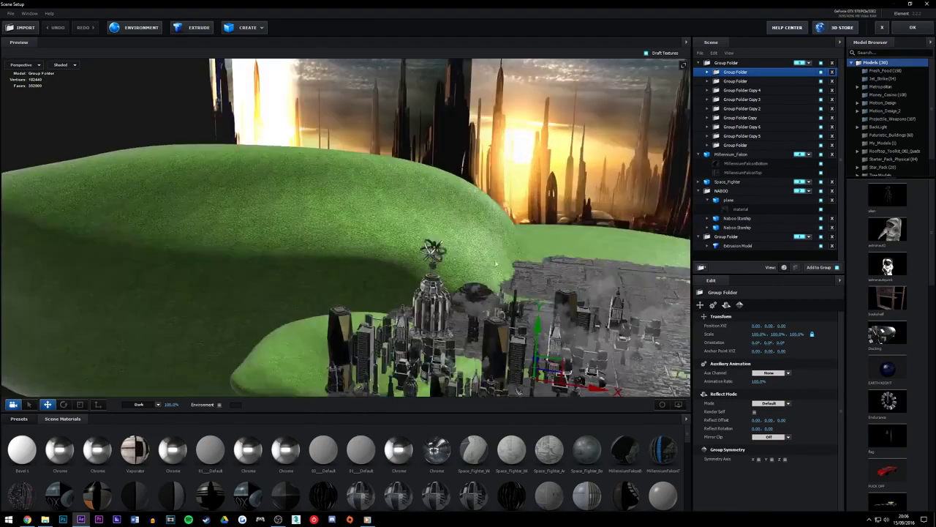
left_click_drag(510, 237, 461, 219)
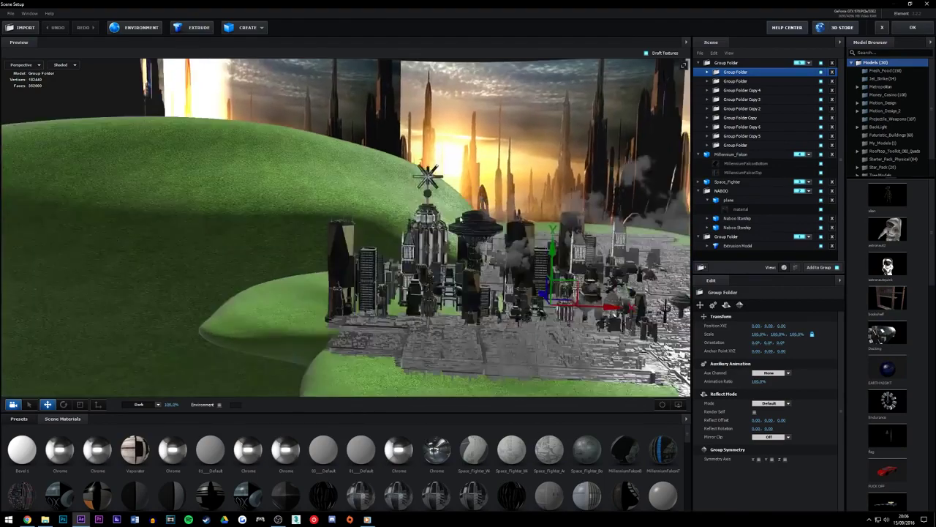
scroll(461, 218, "up", 3)
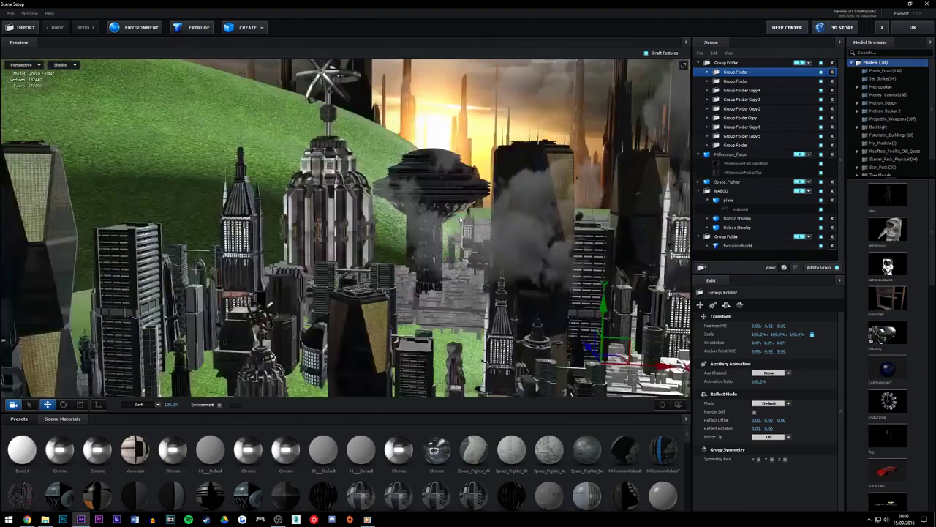
scroll(464, 224, "up", 4)
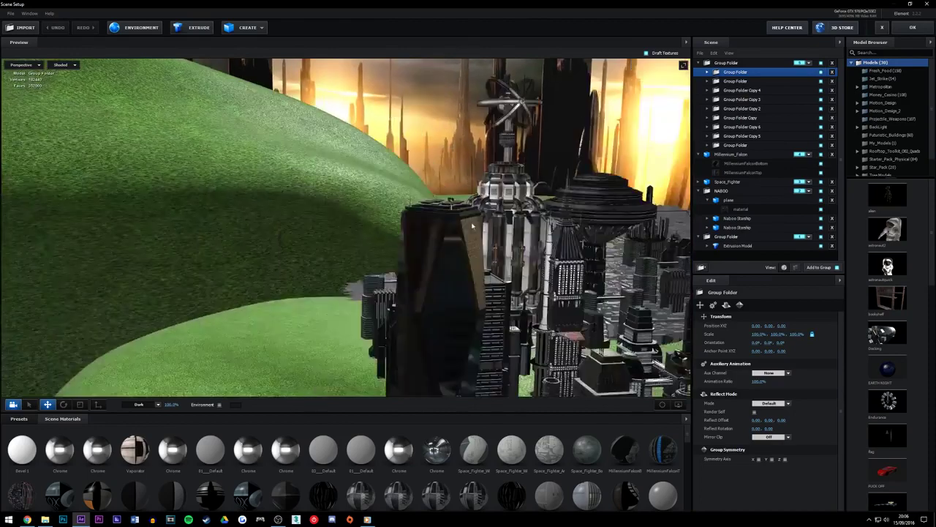
scroll(472, 226, "up", 4)
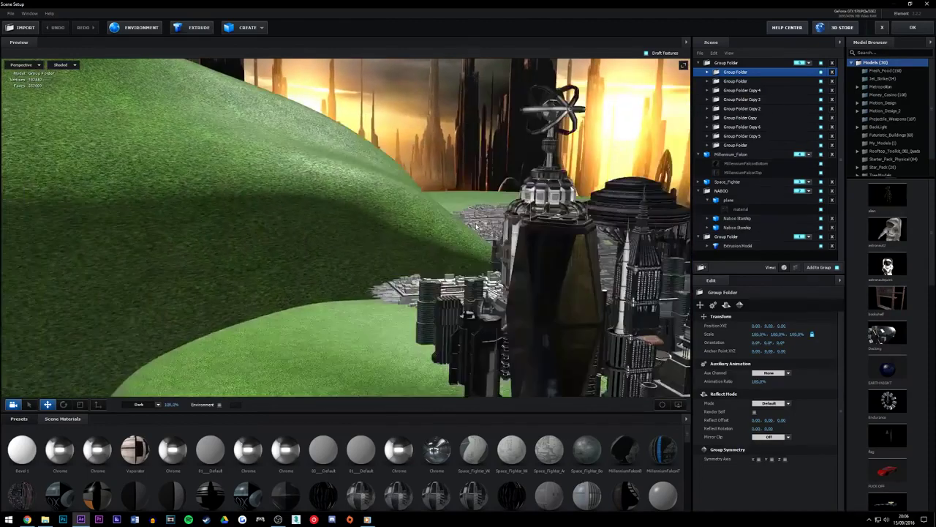
mouse_move(472, 226)
left_mouse_down()
mouse_move(436, 224)
mouse_move(470, 224)
mouse_move(455, 233)
mouse_move(462, 238)
left_mouse_up()
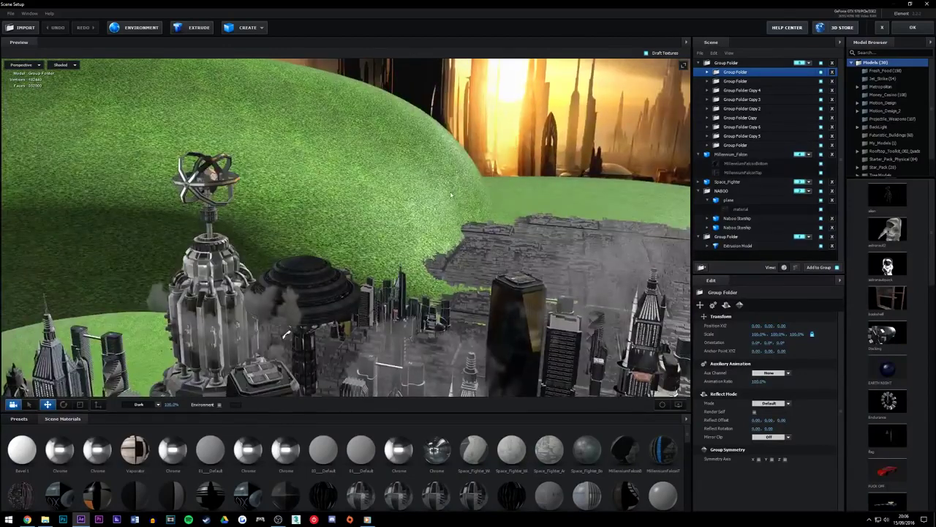
left_click_drag(453, 196, 416, 251)
scroll(414, 251, "down", 5)
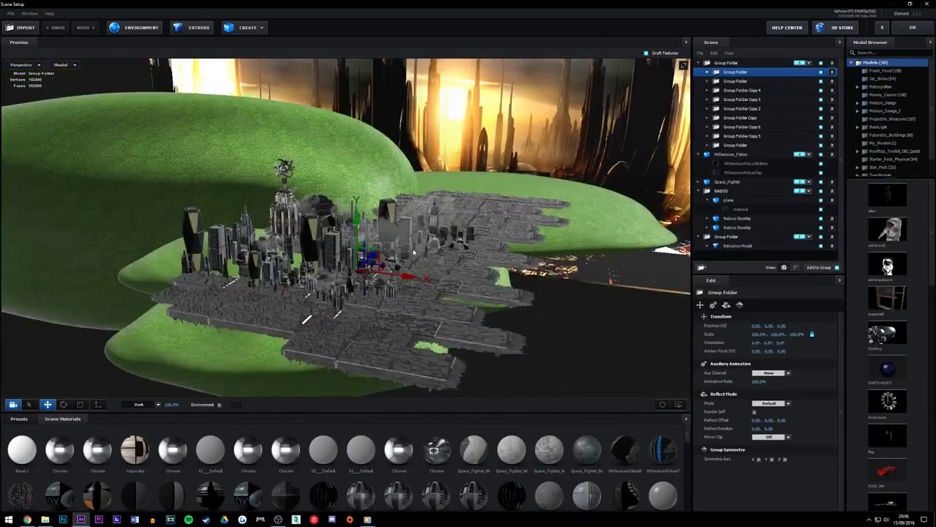
scroll(413, 252, "up", 6)
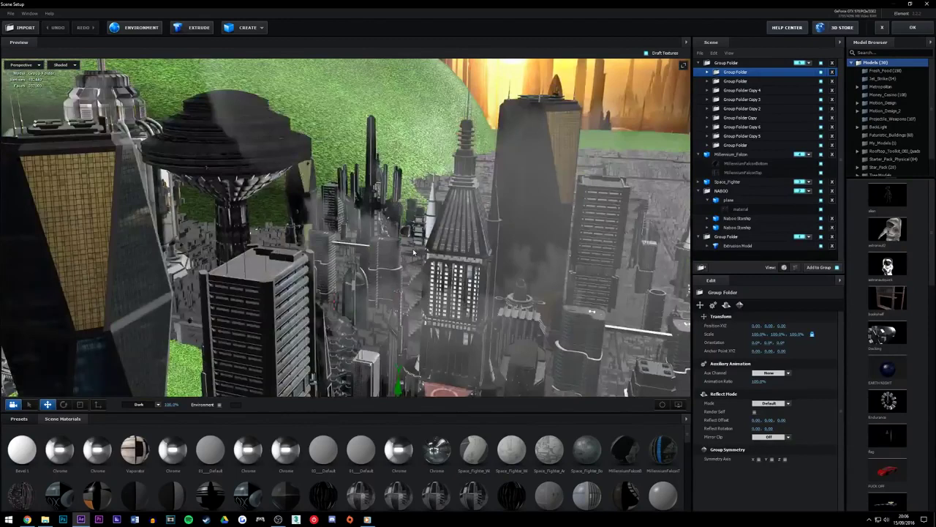
scroll(413, 253, "down", 5)
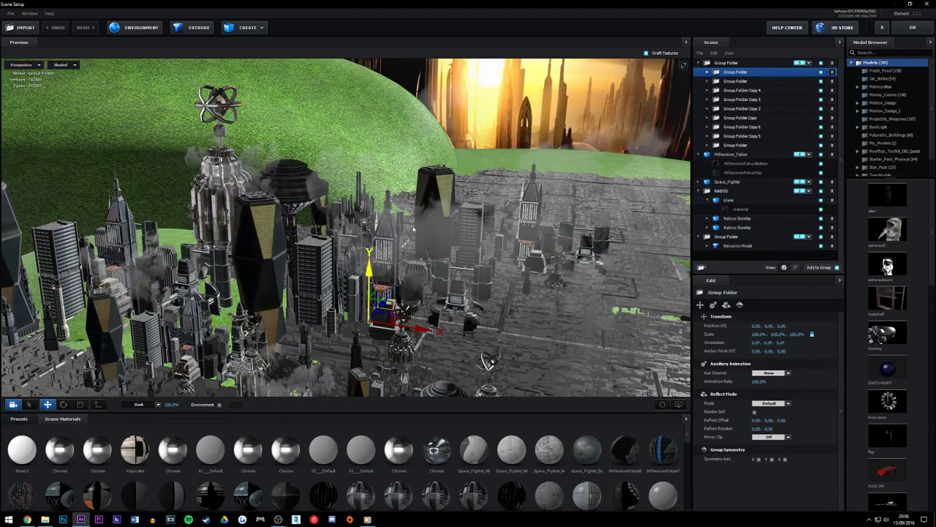
mouse_move(411, 236)
left_mouse_down()
mouse_move(406, 247)
mouse_move(409, 222)
left_mouse_up()
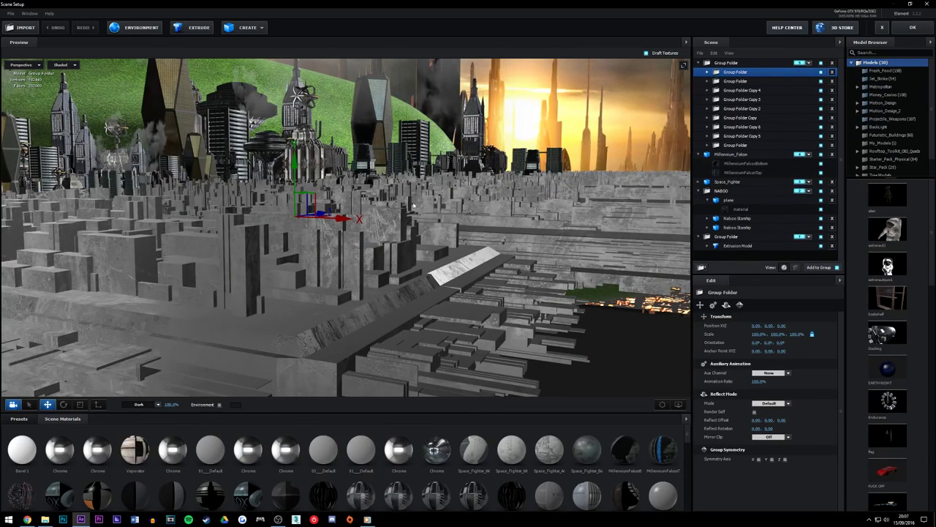
left_click_drag(377, 165, 376, 182)
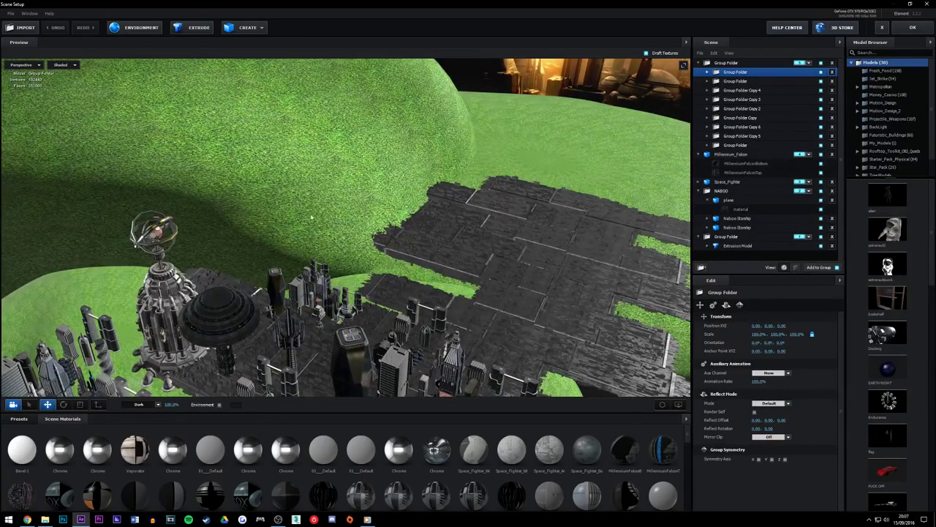
scroll(337, 228, "down", 5)
left_click_drag(372, 360, 361, 284)
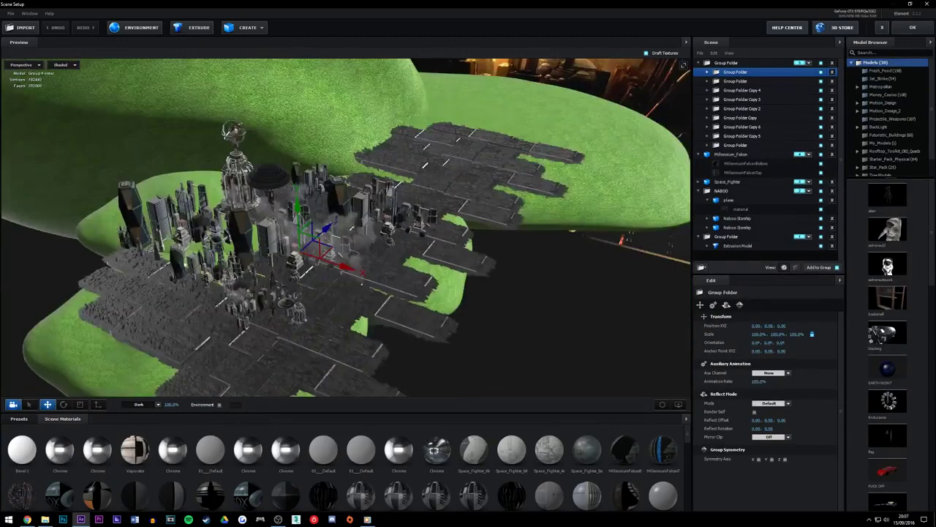
scroll(412, 212, "up", 5)
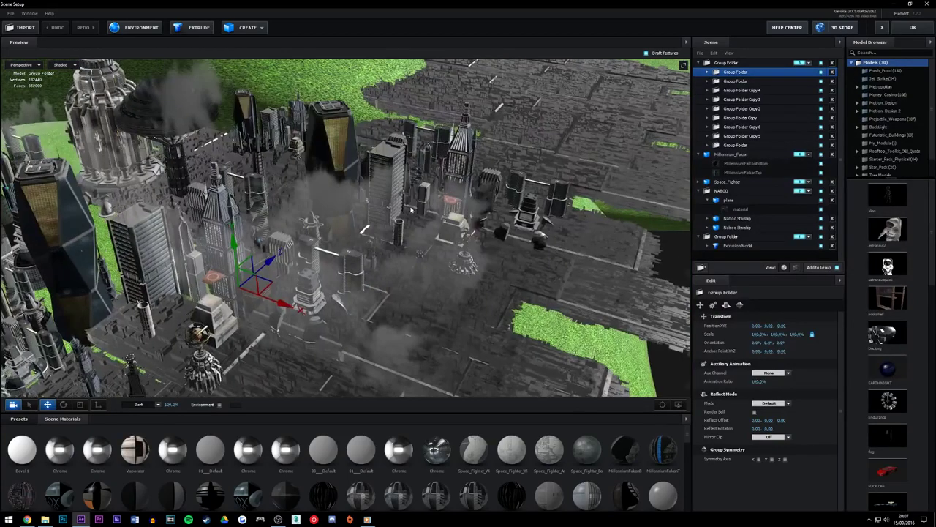
scroll(411, 209, "up", 3)
scroll(412, 207, "down", 5)
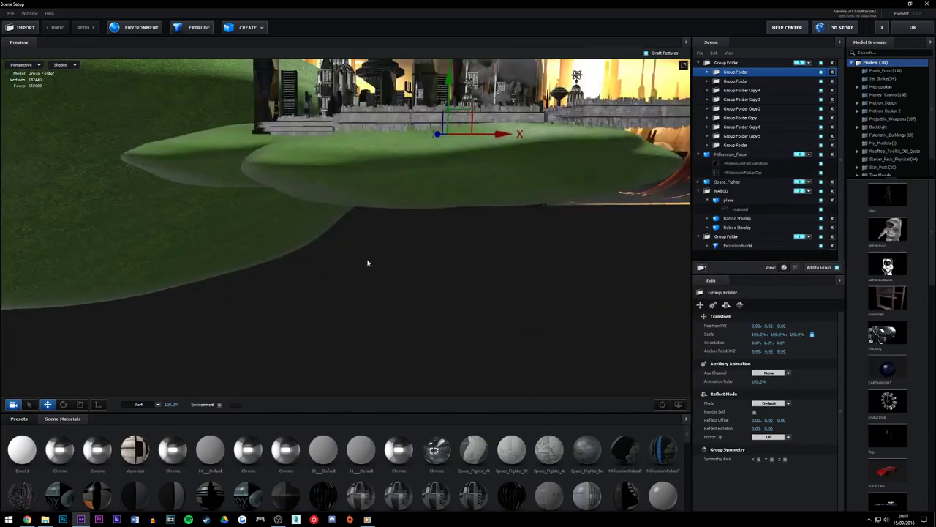
scroll(367, 263, "down", 5)
scroll(350, 226, "up", 5)
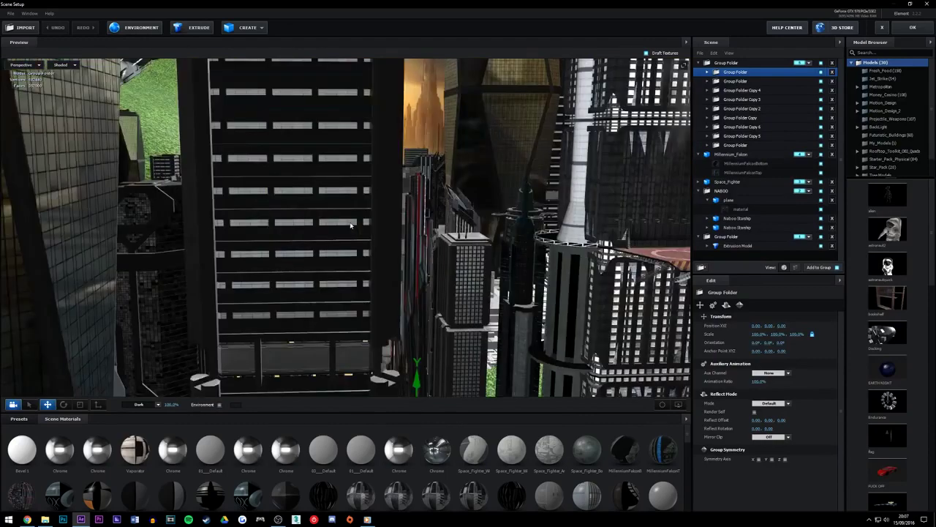
scroll(350, 225, "down", 5)
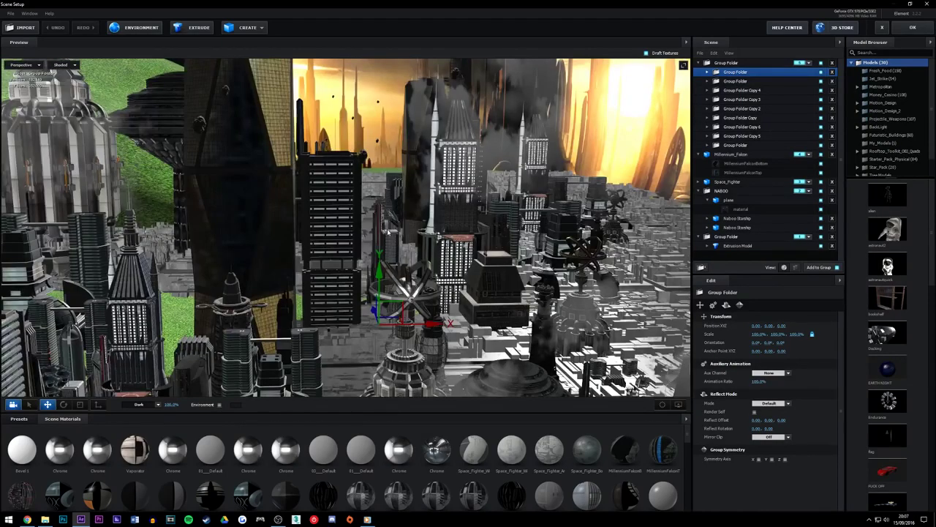
scroll(387, 232, "down", 5)
scroll(385, 232, "up", 6)
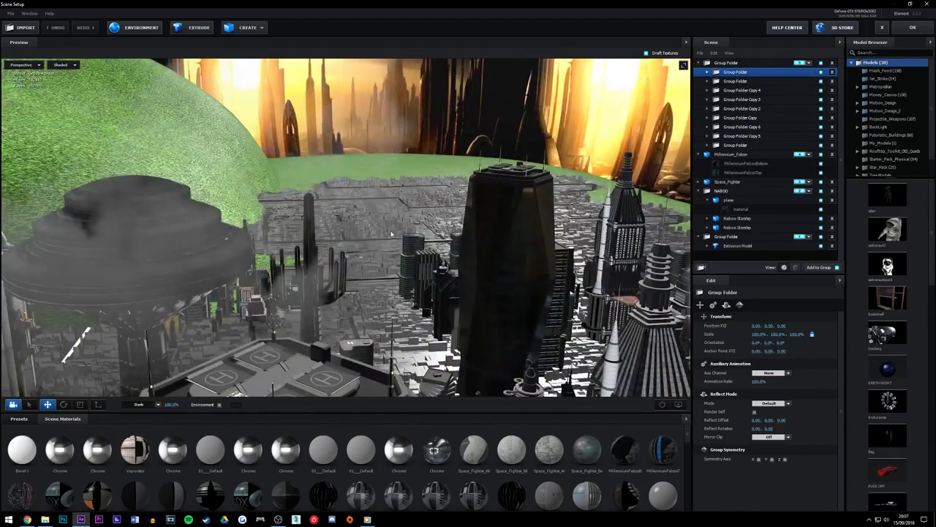
scroll(392, 234, "down", 5)
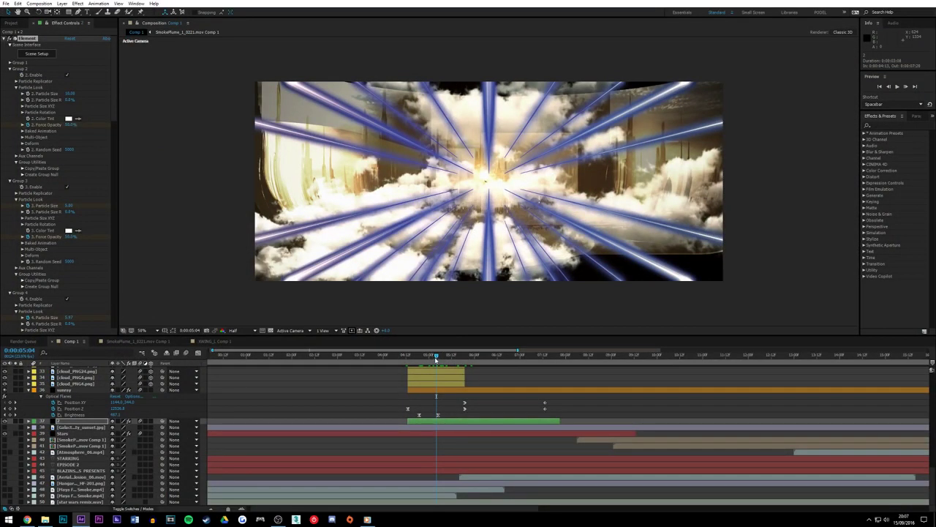
Go to 0:00:05:01 in Comp 1 and set the composition view magnification to Fit up to 100%
left_click(432, 356)
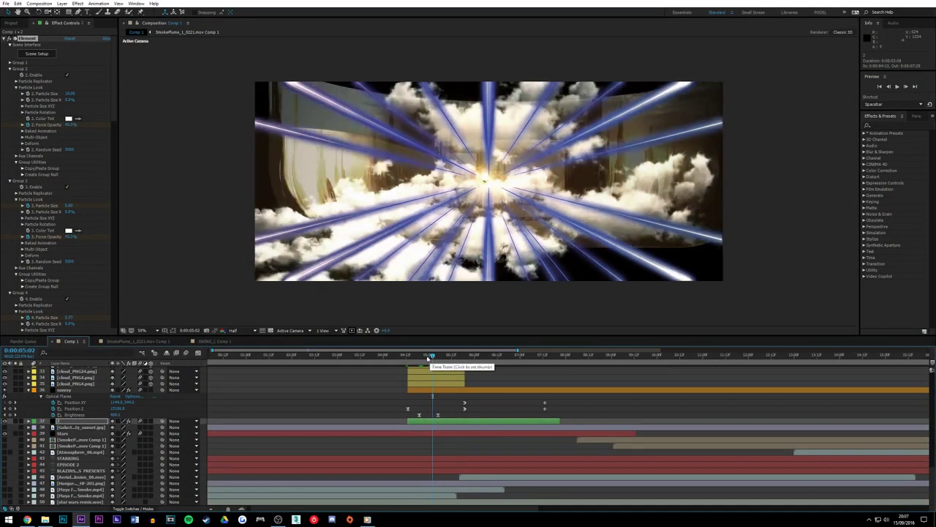
left_click(428, 356)
left_click(431, 356)
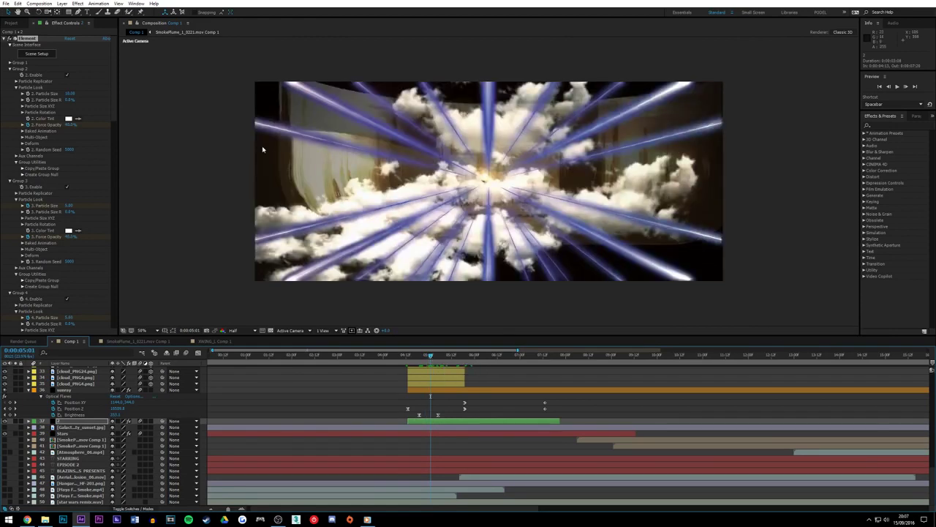
left_click(142, 330)
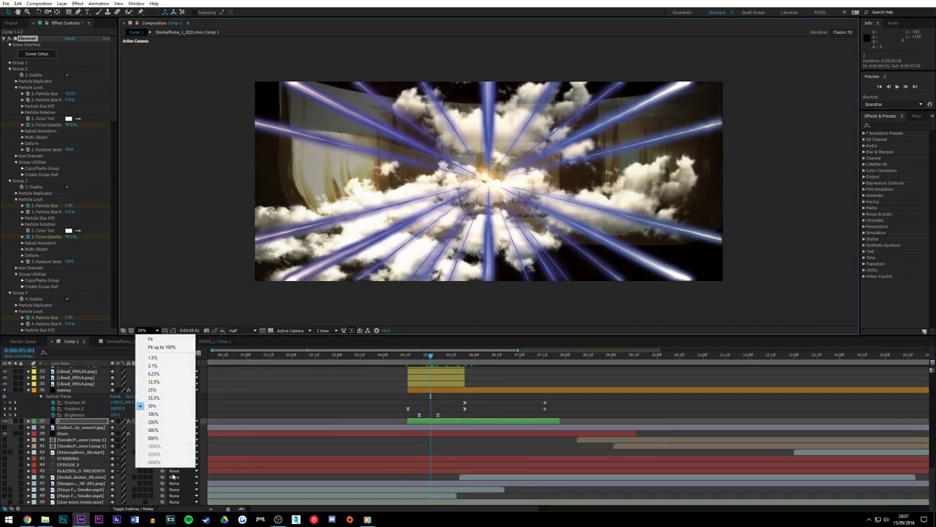
left_click(167, 347)
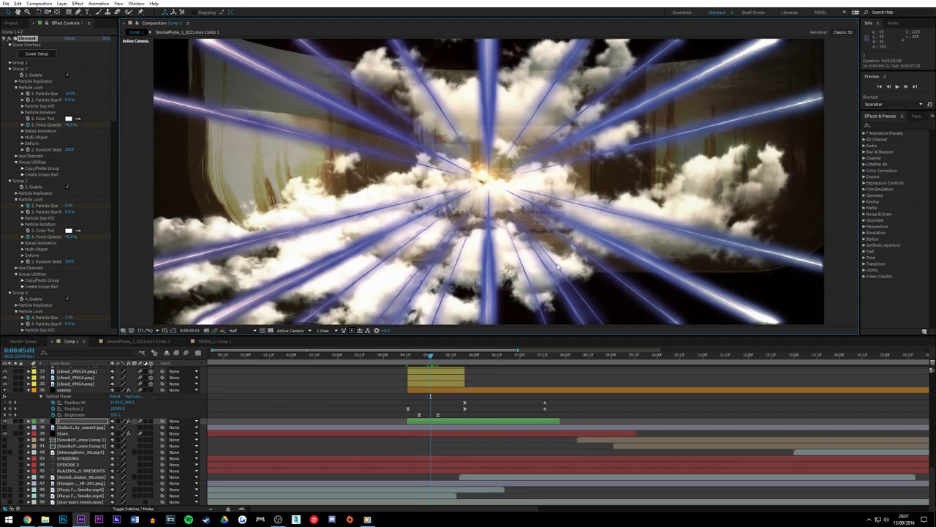
Find the cloud layers above the sunray layer and duplicate the cloud_PNG24.png layer in row 30
scroll(3, 412, "up", 3)
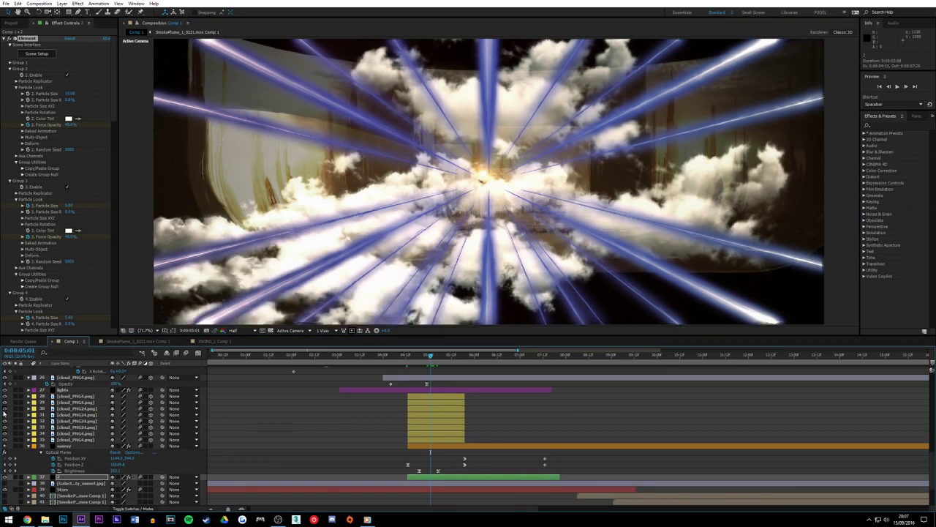
left_click(85, 402)
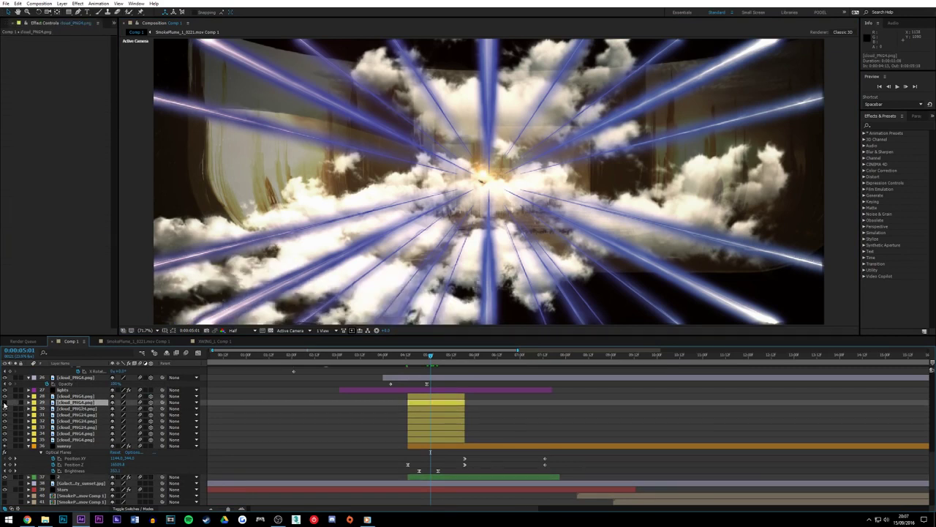
left_click(5, 410)
left_click(71, 409)
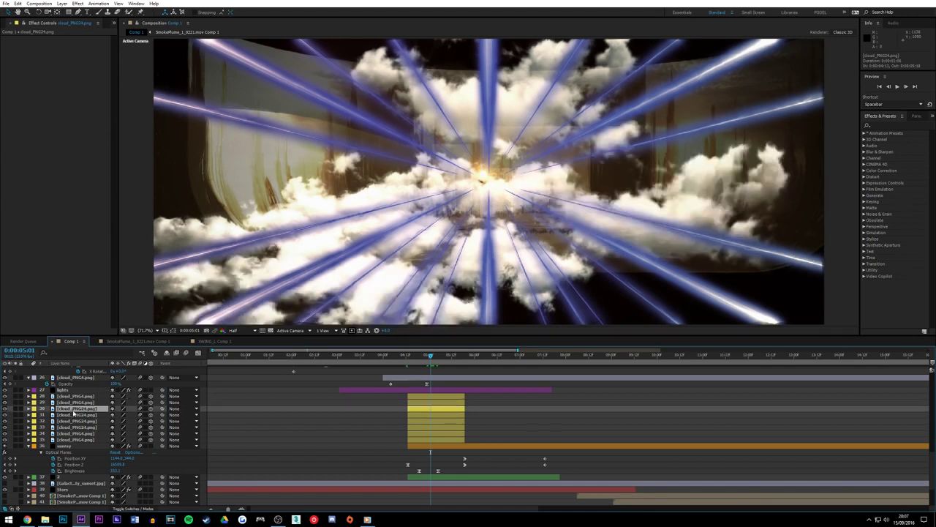
key("ctrl+d")
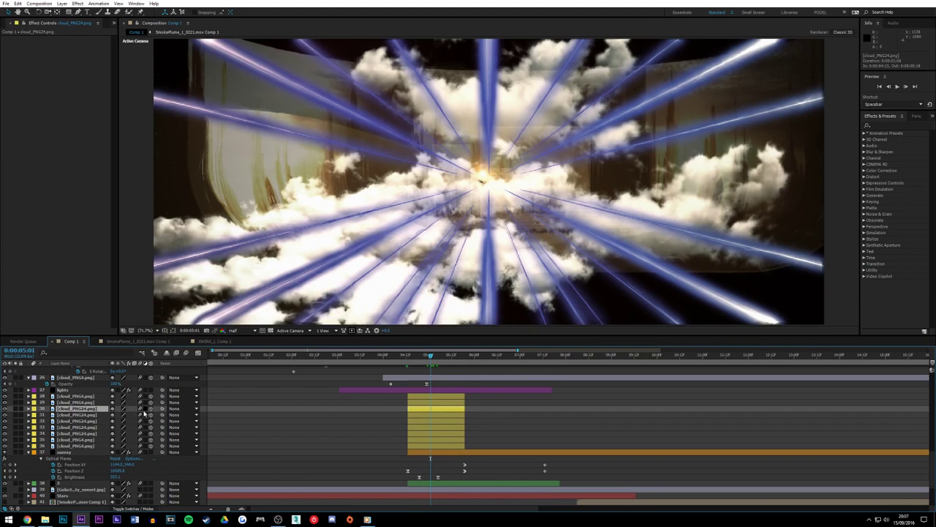
Reveal the duplicated cloud's Position and shift its X and Y values at 0:00:05:01 to offset it from the original
key("p")
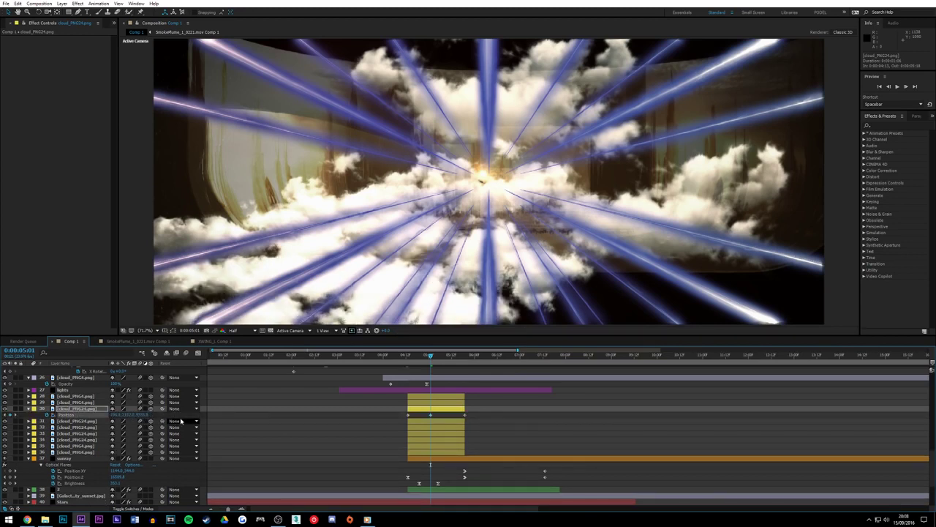
left_click_drag(114, 415, 181, 416)
left_click_drag(114, 415, 163, 420)
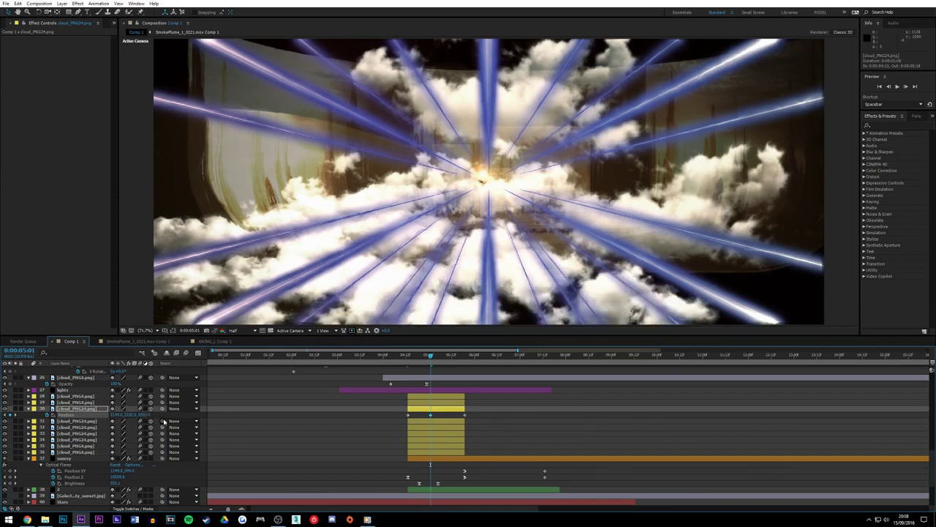
left_click(128, 420)
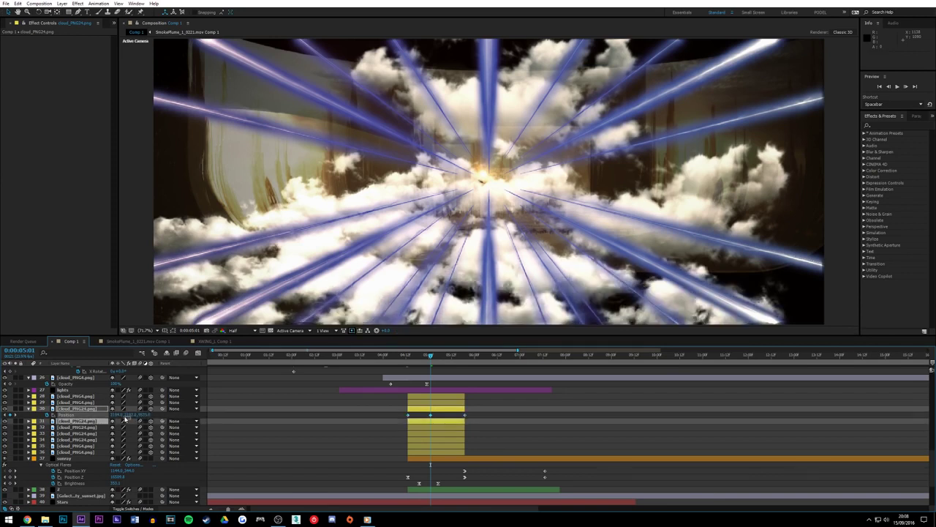
left_click(160, 418)
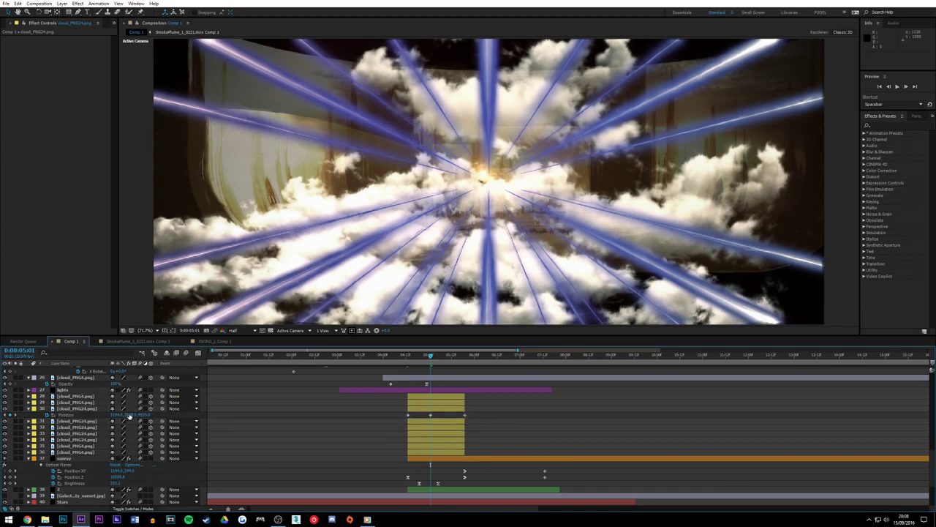
left_click_drag(130, 416, 232, 418)
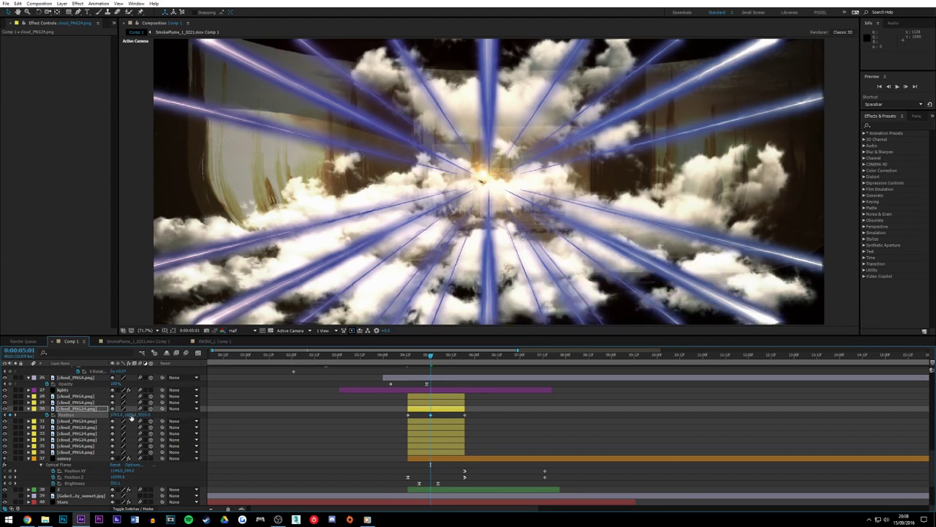
left_click_drag(130, 415, 183, 418)
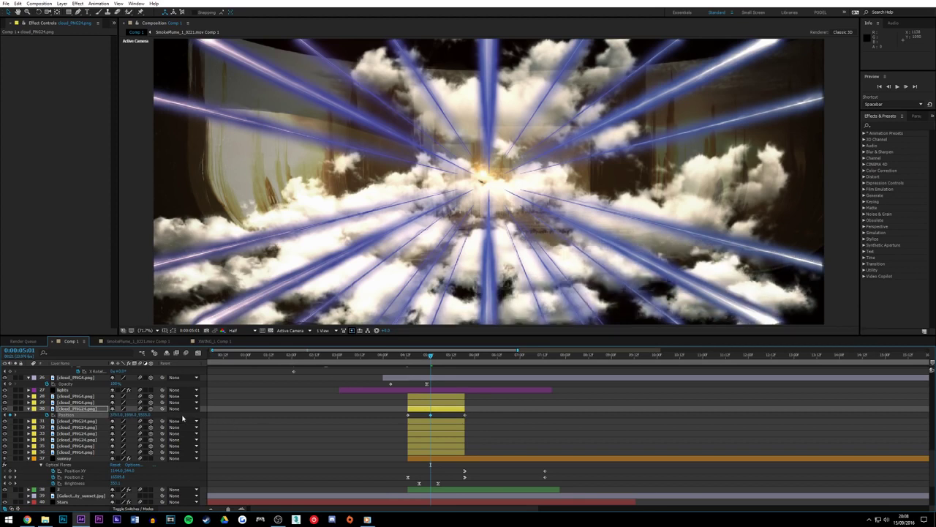
left_click_drag(119, 417, 149, 421)
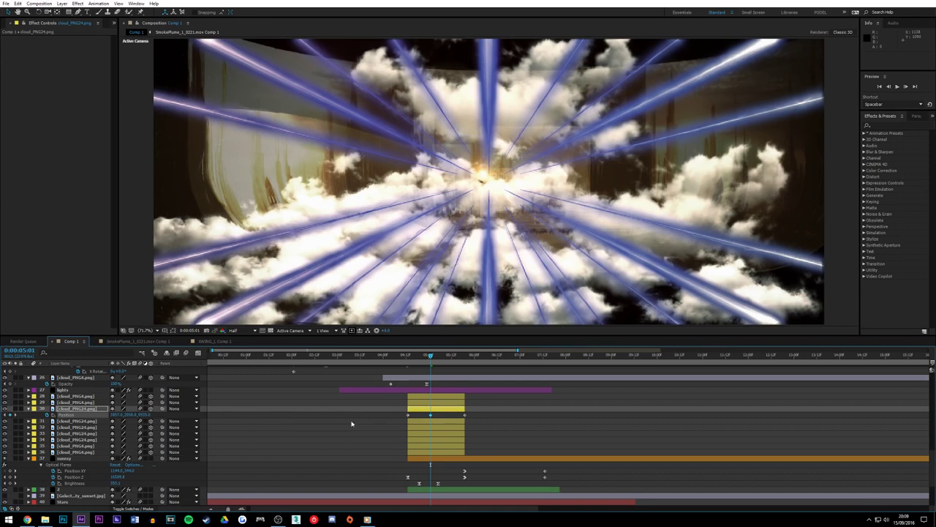
Toggle the duplicated cloud layer's visibility to compare the frame with and without it
left_click(5, 409)
left_click(5, 409)
left_click(5, 409)
Switch to Windows Media Player to pause the music, and check the OBS window before minimizing it
mouse_move(368, 519)
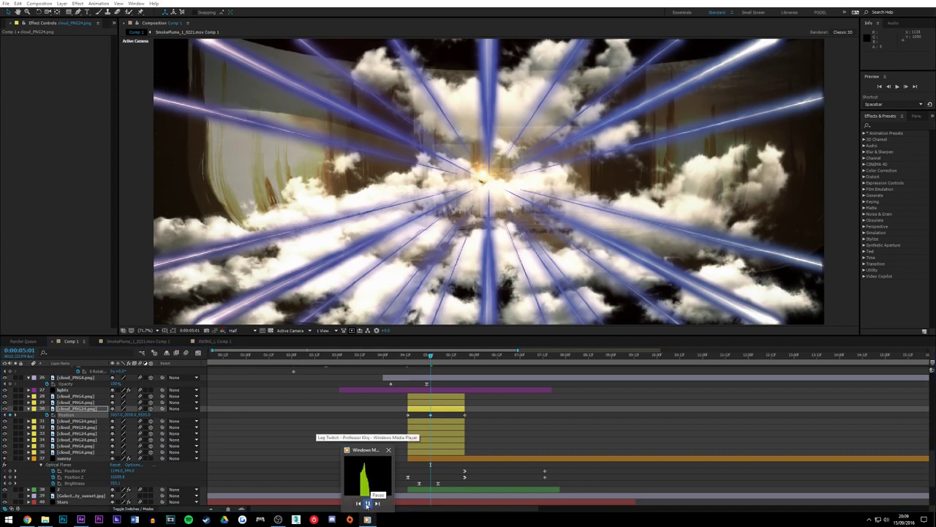
left_click(367, 503)
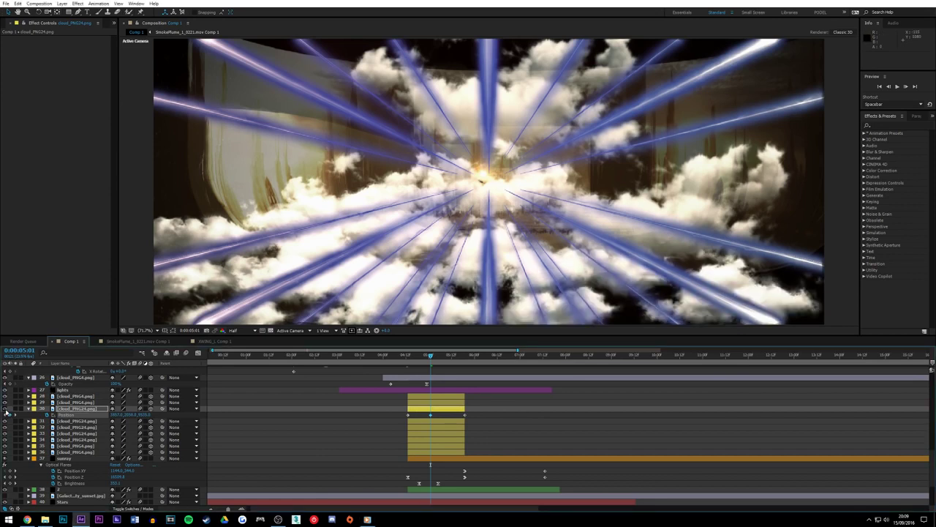
left_click(278, 519)
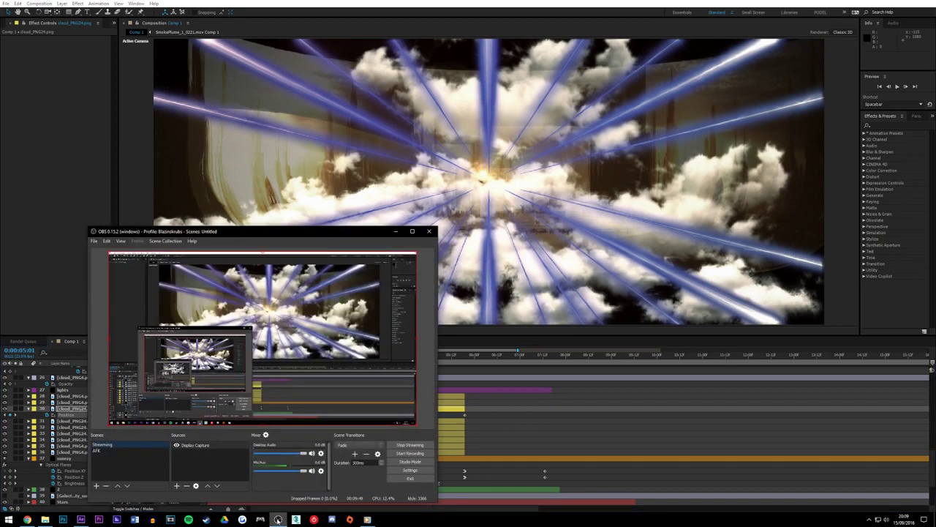
left_click(396, 232)
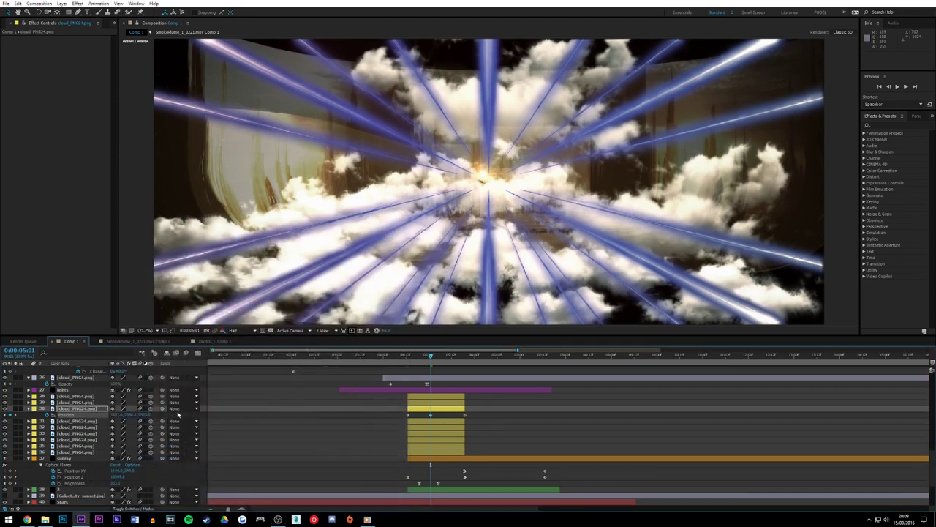
Refine the duplicated cloud's Y position to about 2126 at 0:00:05:01 and toggle its visibility to compare
left_click_drag(118, 414, 109, 416)
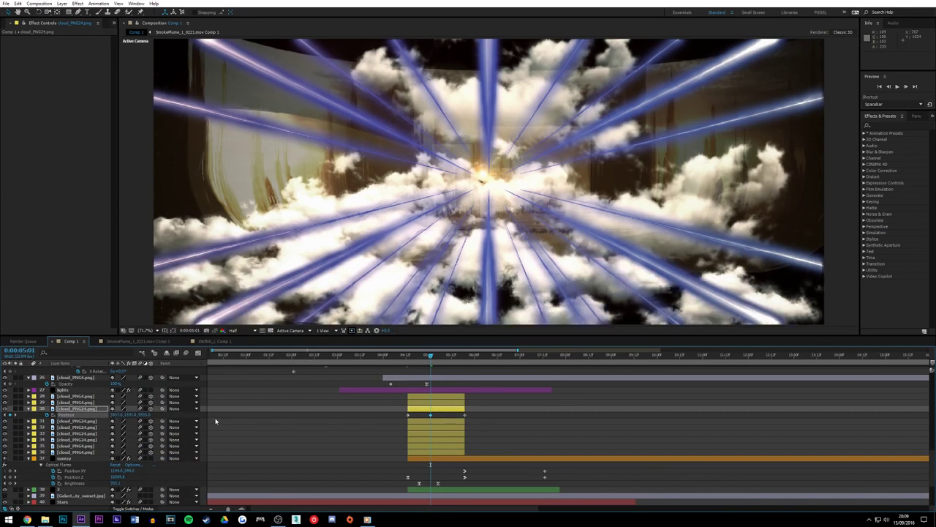
left_click_drag(128, 414, 107, 417)
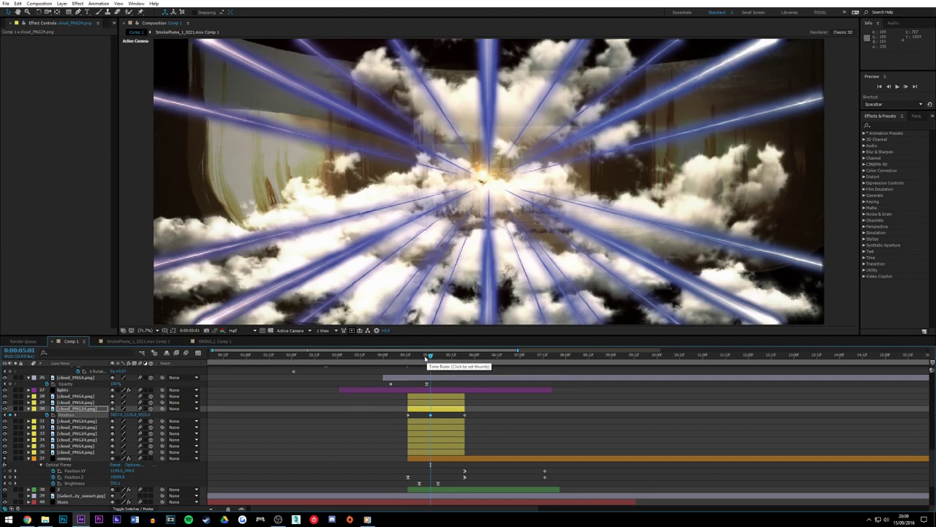
mouse_move(426, 359)
left_mouse_down()
mouse_move(408, 359)
mouse_move(430, 357)
left_mouse_up()
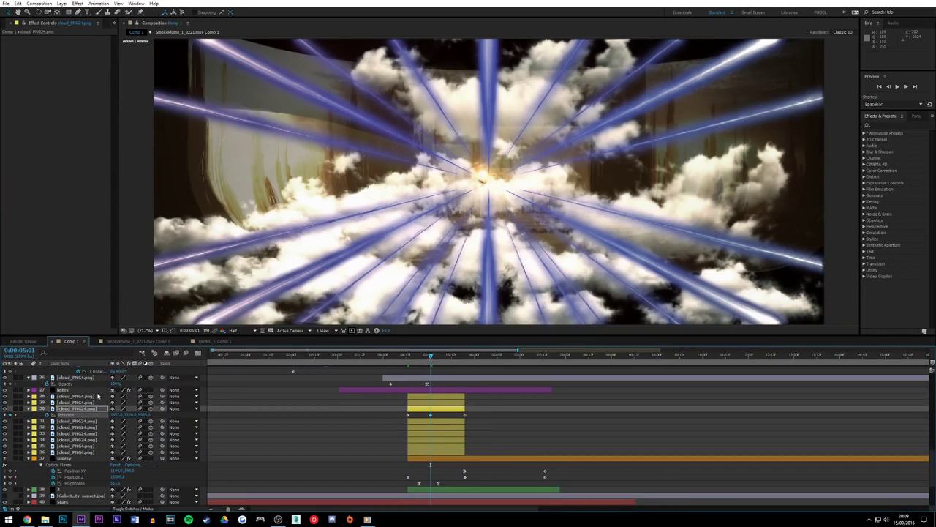
left_click(4, 409)
left_click(5, 409)
mouse_move(369, 515)
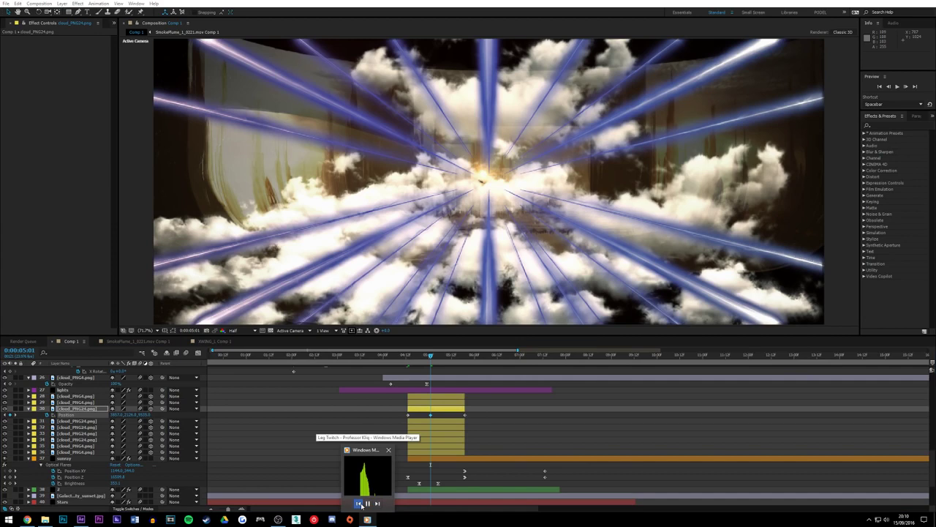
Set the duplicated cloud's X position at 0:00:04:13 and 0:00:05:19 to match its 0:00:05:01 keyframe
left_click(117, 414)
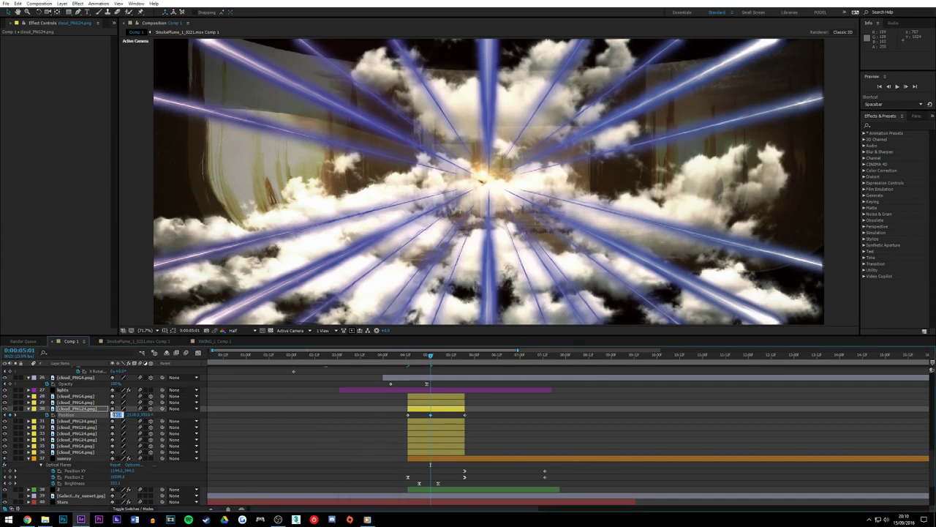
left_click(408, 356)
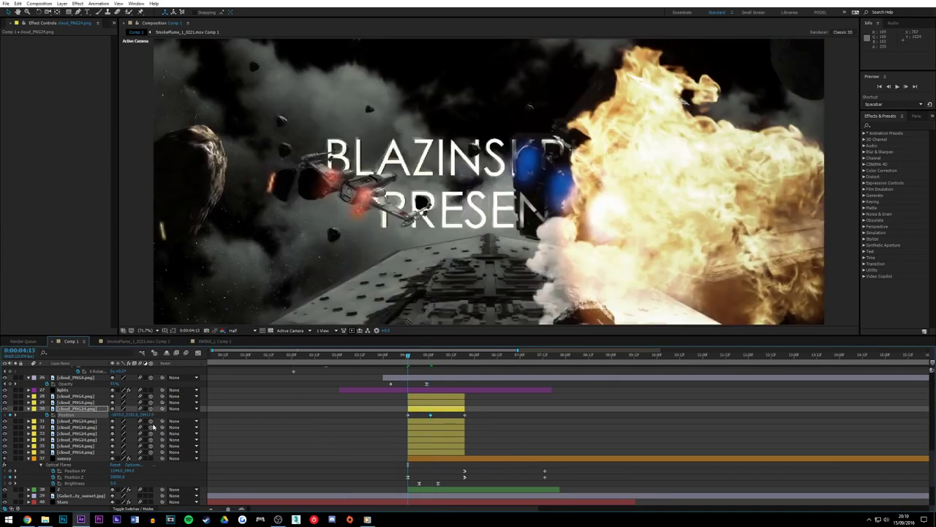
left_click(121, 415)
key("Return")
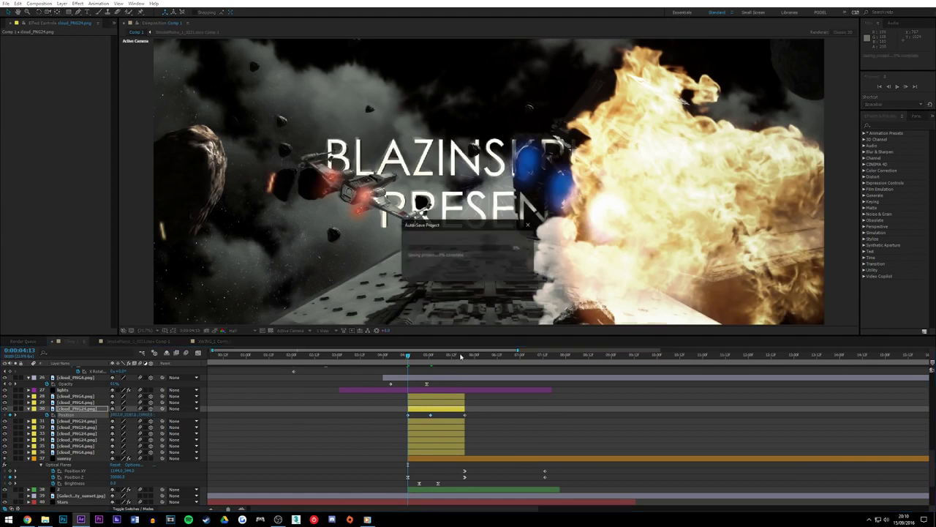
left_click(462, 356)
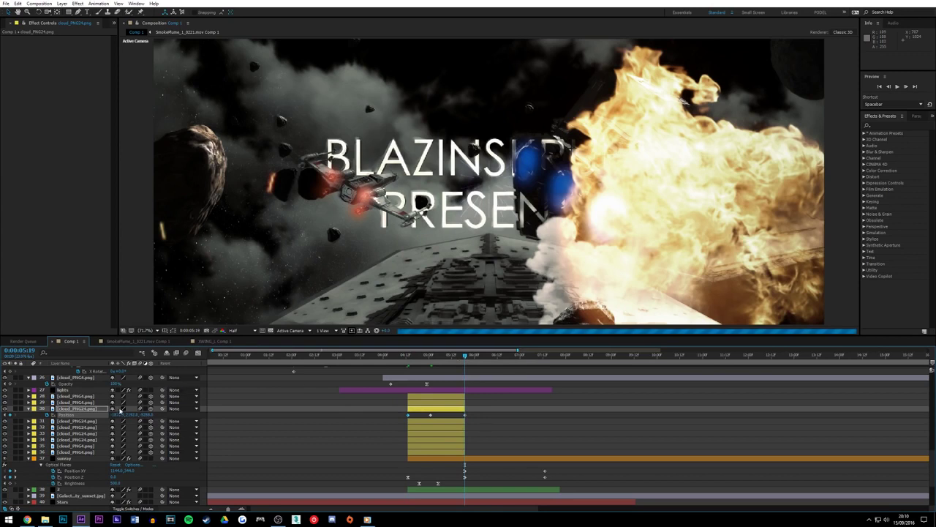
left_click(115, 415)
type("1057")
key("Return")
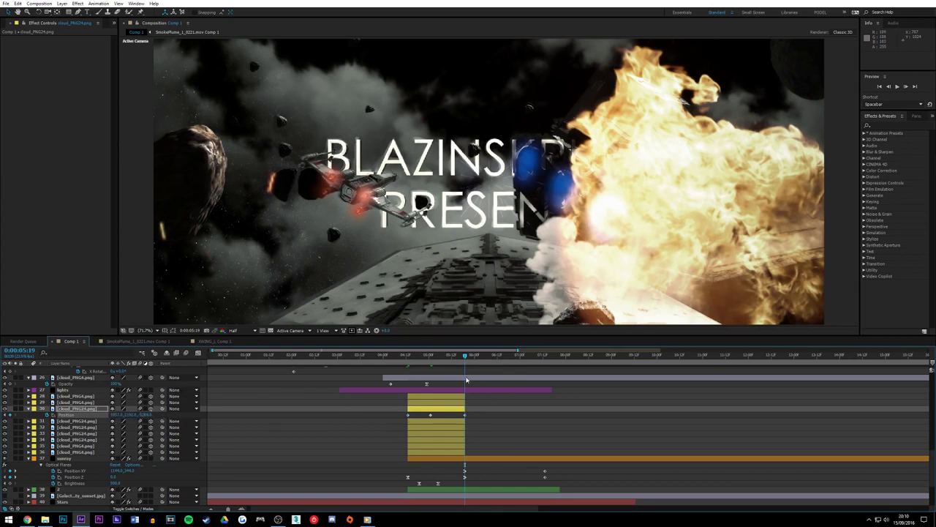
Copy the duplicated cloud's Y position from its 0:00:05:01 keyframe to its keyframes at 0:00:04:13 and 0:00:05:19
left_click(437, 356)
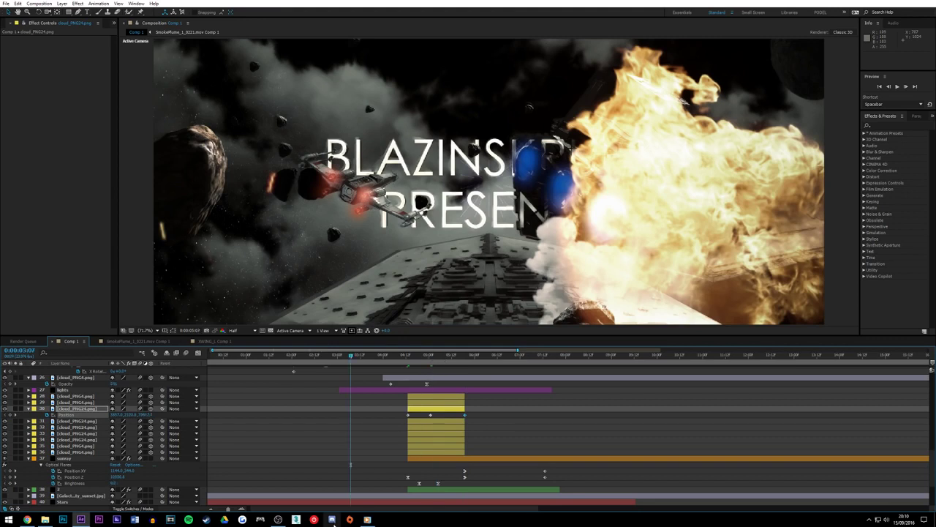
left_click(431, 356)
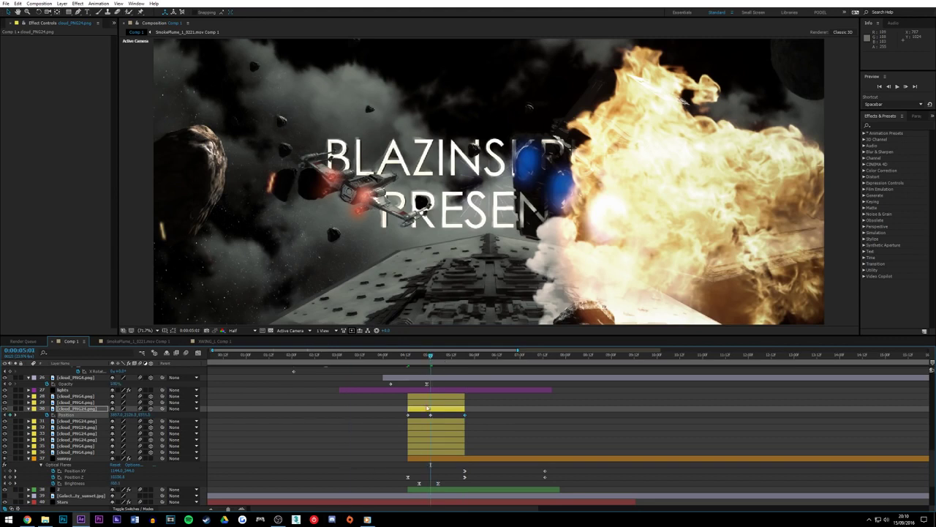
left_click(430, 414)
left_click(131, 414)
key("ctrl+c")
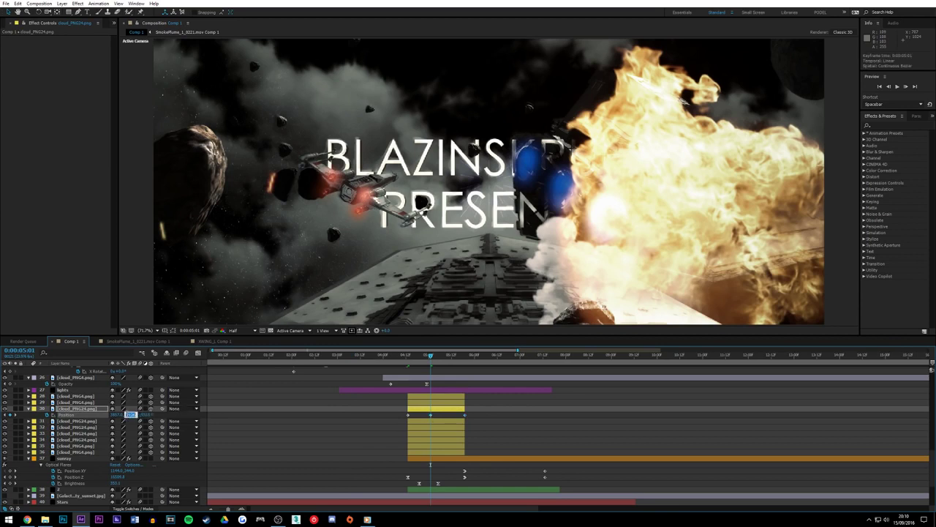
left_click_drag(421, 356, 408, 356)
left_click(130, 414)
key("Return")
left_click_drag(453, 355, 465, 357)
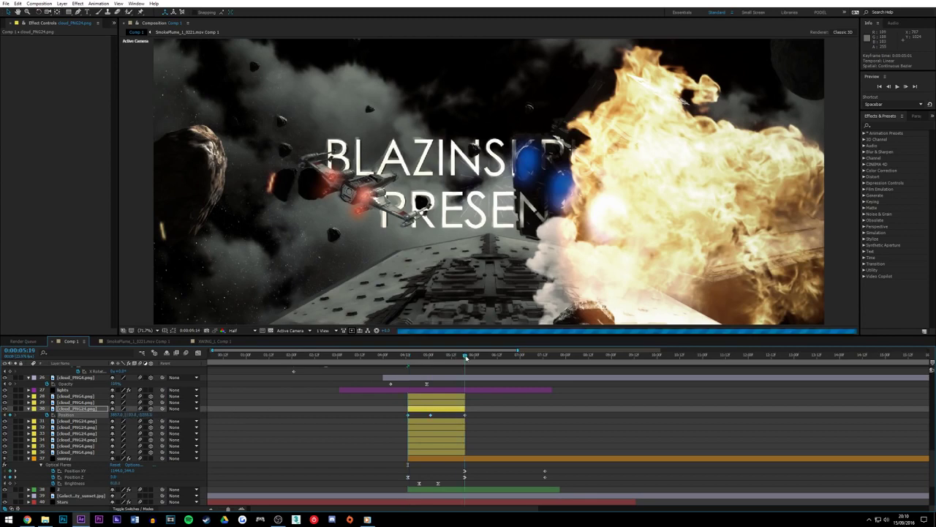
left_click(130, 414)
key("ctrl+v")
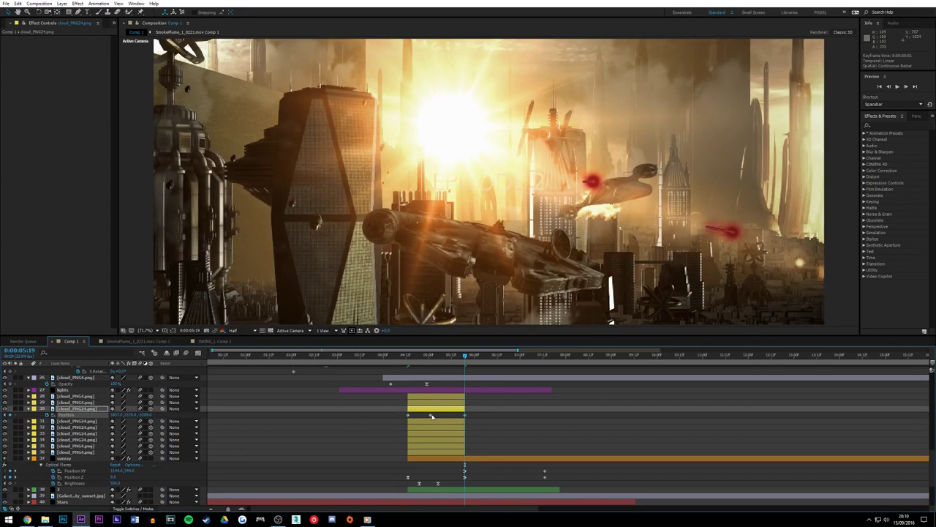
Delete the duplicated cloud's middle Position keyframe and check the frames at 0:00:05:00 and 0:00:05:02
left_click(429, 355)
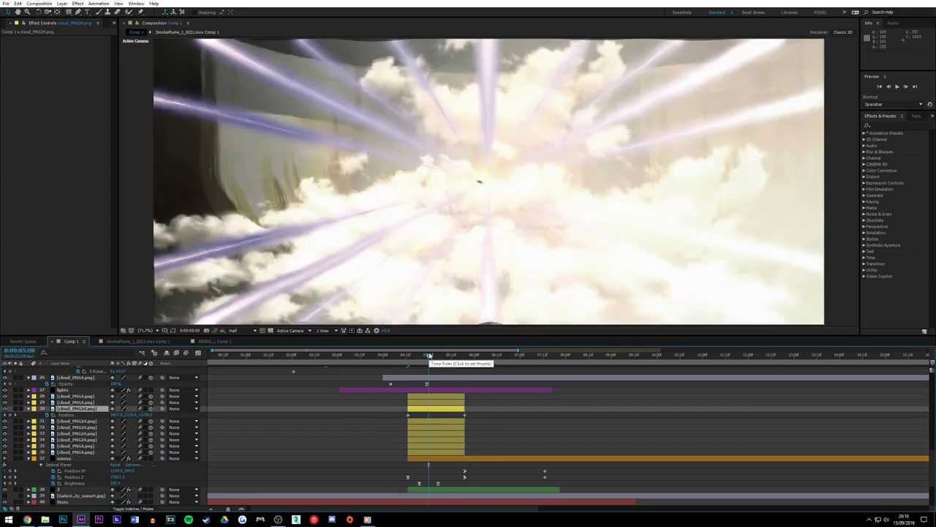
left_click(432, 356)
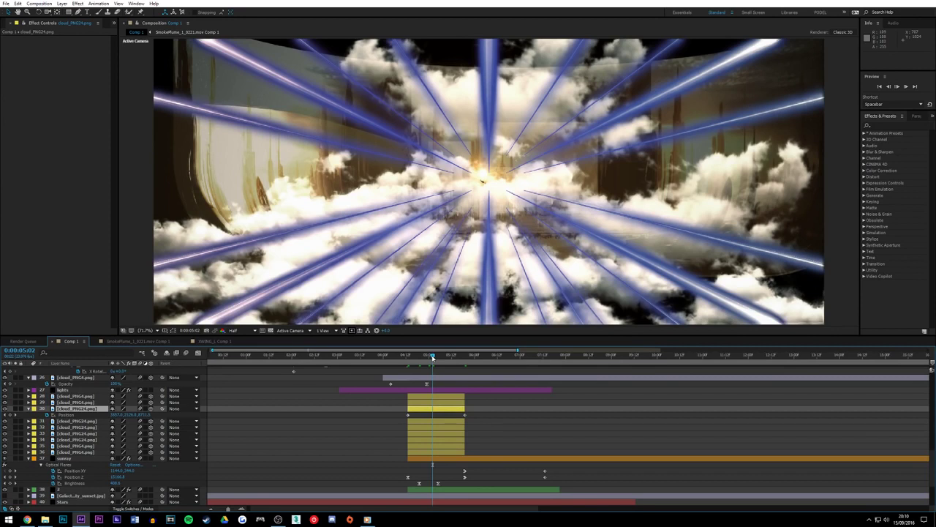
Preview the space-to-city transition from 0:00:05:02 and check its frames between 0:00:05:05 and 0:00:06:00
key("space")
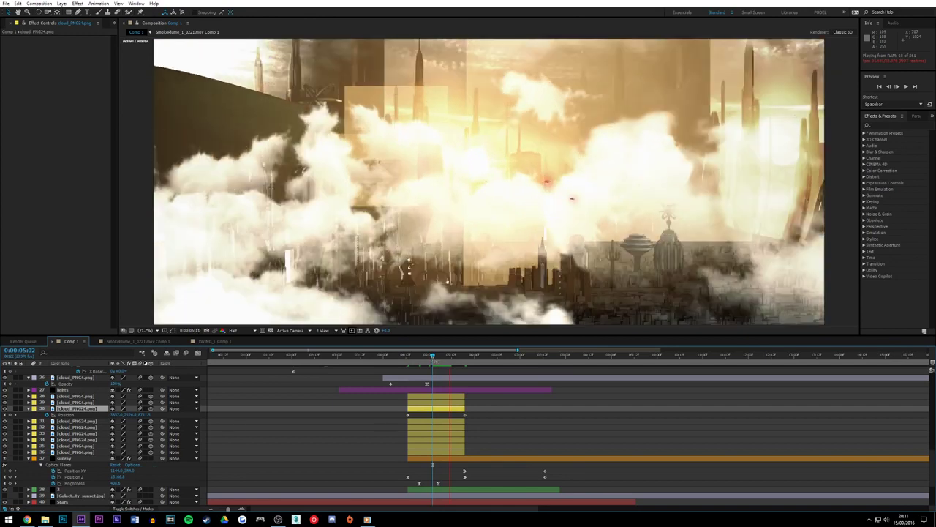
left_click(453, 356)
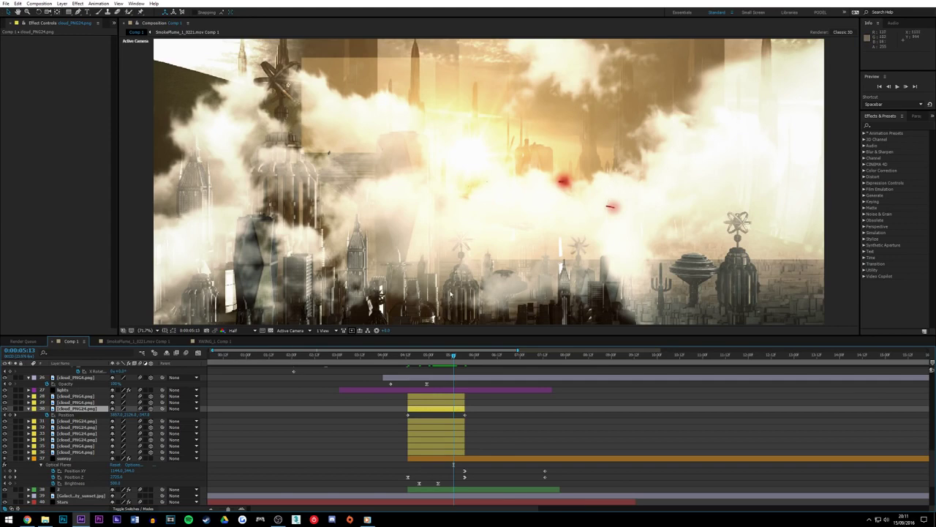
left_click(432, 356)
key("space")
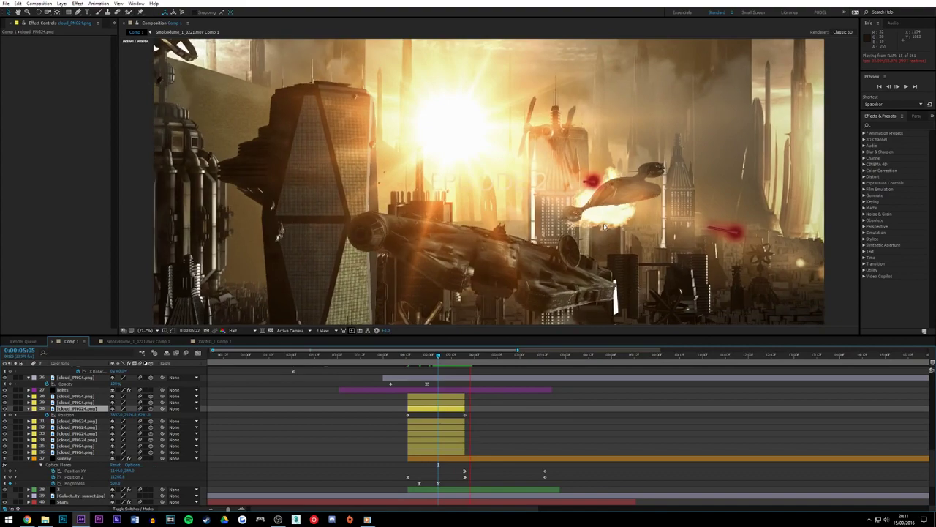
left_click(435, 357)
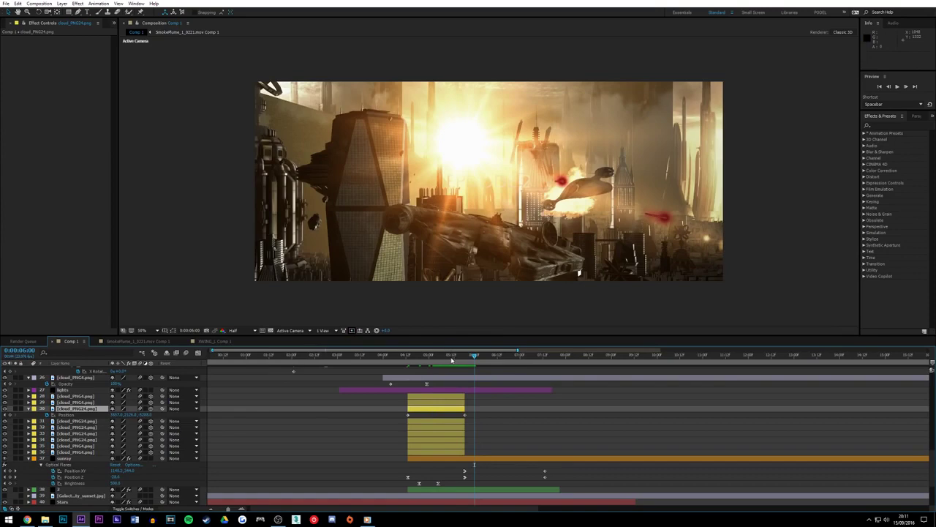
left_click(440, 357)
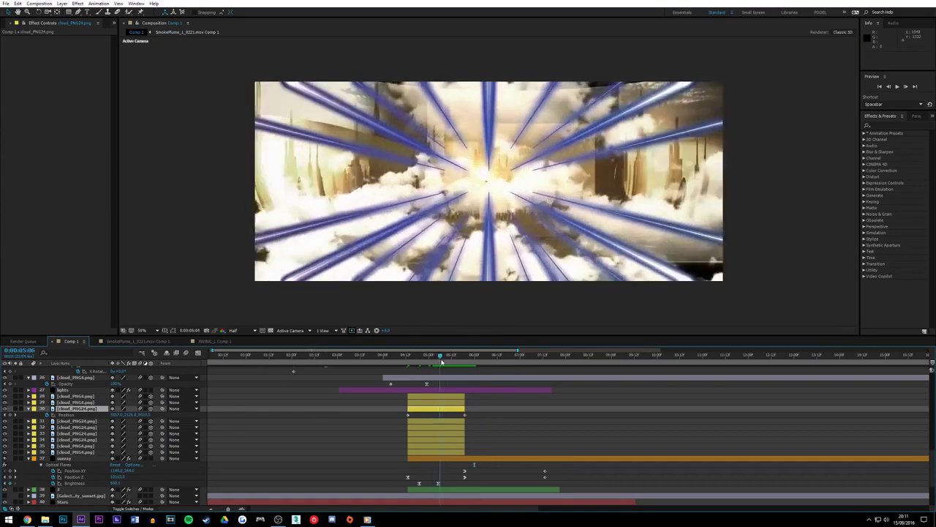
mouse_move(441, 362)
left_mouse_down()
mouse_move(460, 363)
mouse_move(438, 358)
left_mouse_up()
At 0:00:05:18, hide Adjustment Layer 1 for comparison, show its effects and collapse the CC Vignette settings
scroll(442, 388, "up", 10)
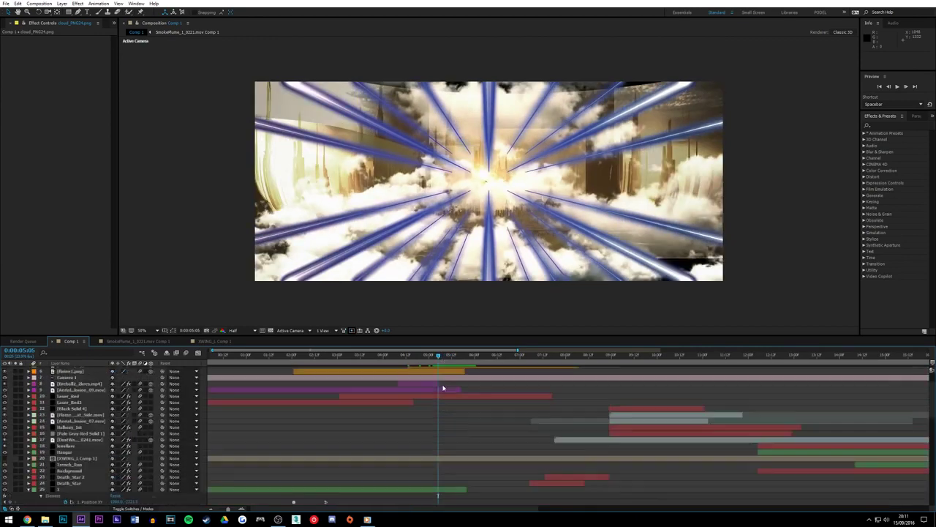
scroll(442, 388, "up", 3)
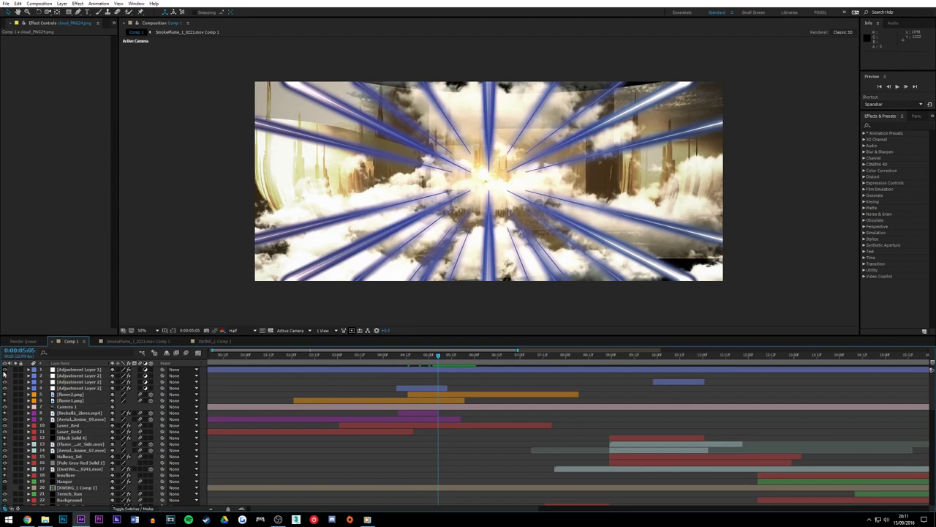
left_click_drag(442, 358, 463, 358)
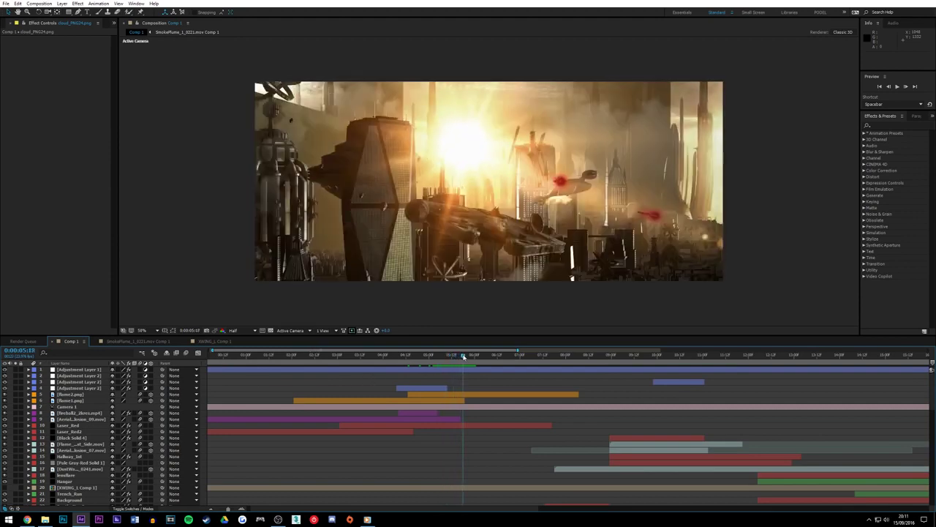
left_click(5, 369)
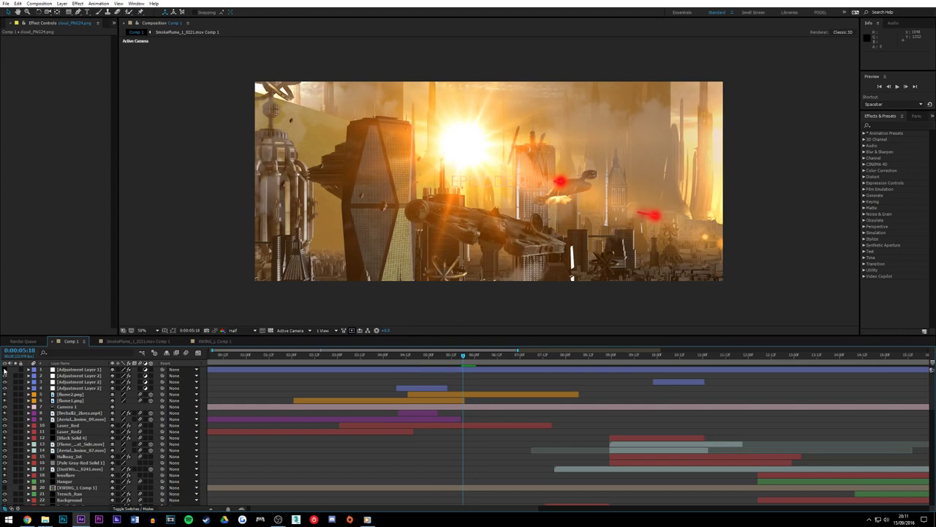
left_click(73, 369)
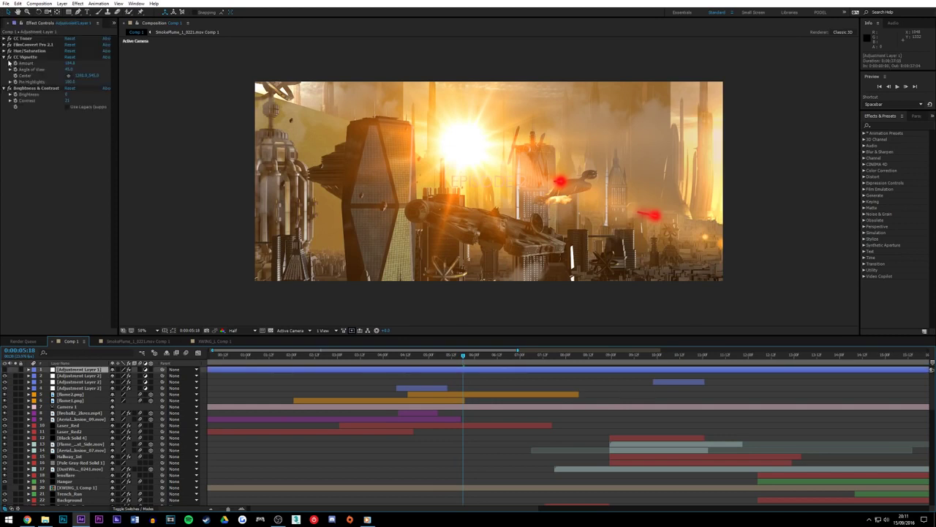
left_click(6, 57)
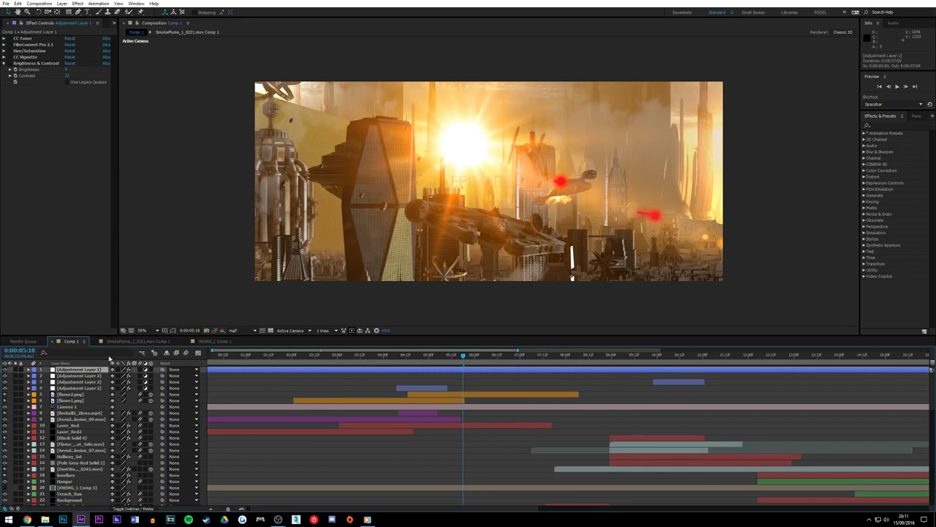
Enable CC Toner on Adjustment Layer 1, expand its settings and compare the frame with and without it
left_click(8, 38)
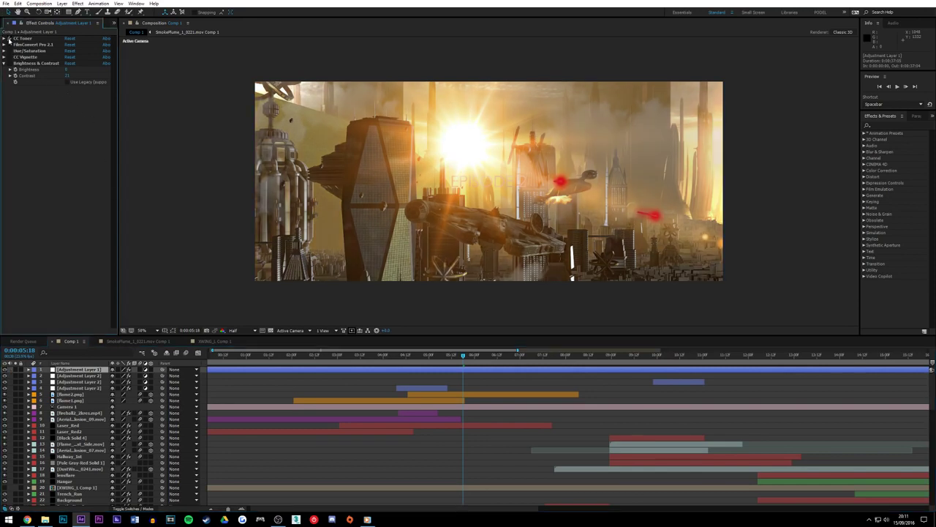
left_click(3, 38)
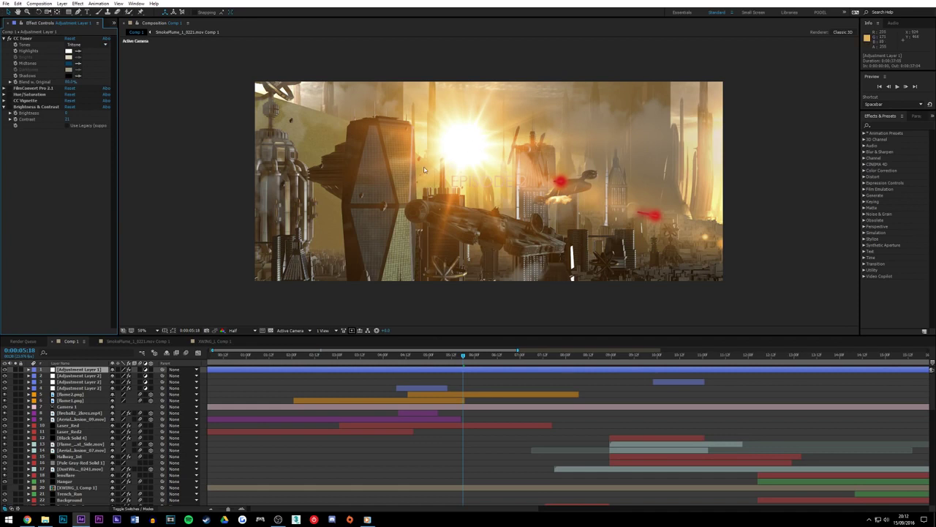
left_click(8, 39)
left_click(9, 38)
Enable FilmConvert Pro 2.1 on Adjustment Layer 1 and inspect its film settings and color wheels
left_click(9, 88)
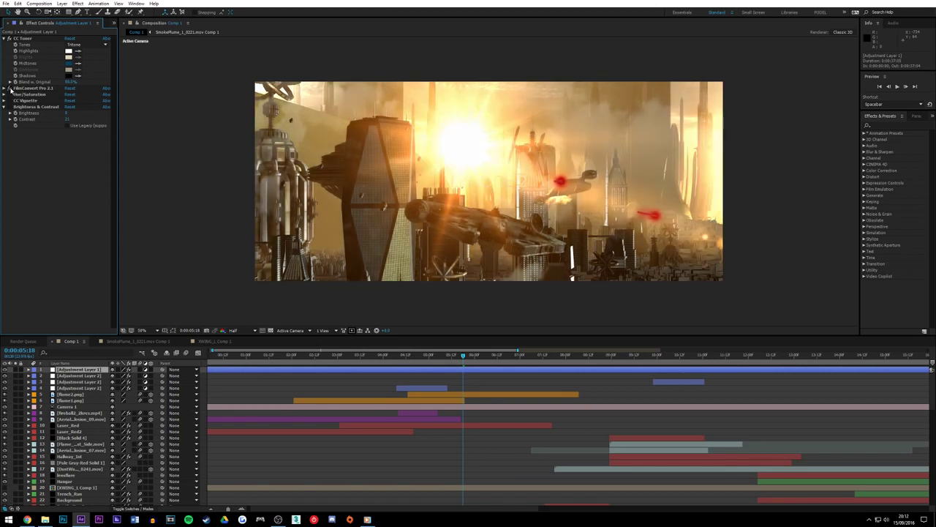
left_click(5, 89)
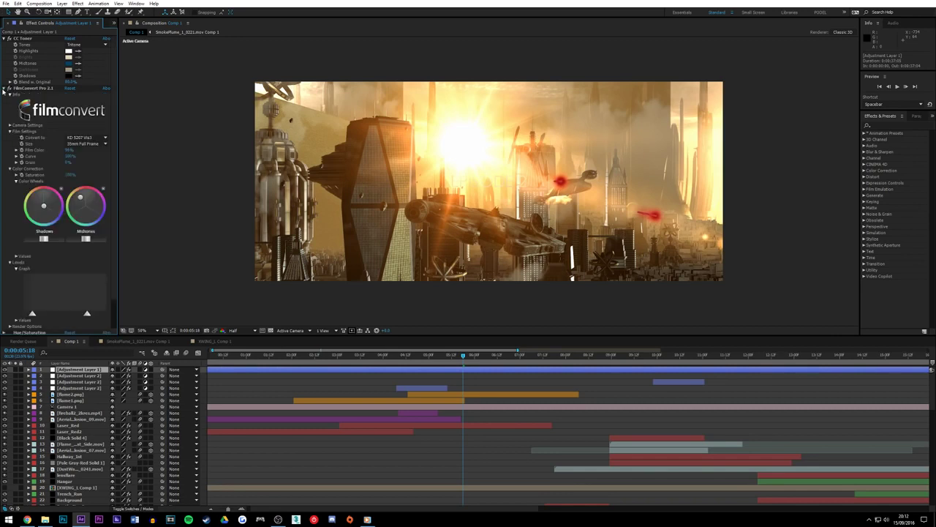
mouse_move(120, 218)
left_mouse_down()
mouse_move(146, 219)
mouse_move(136, 219)
left_mouse_up()
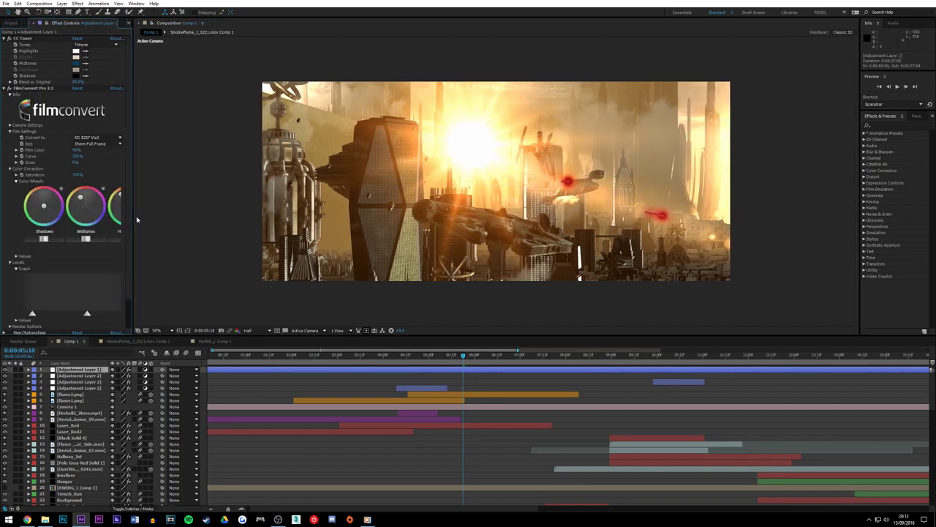
left_click(4, 87)
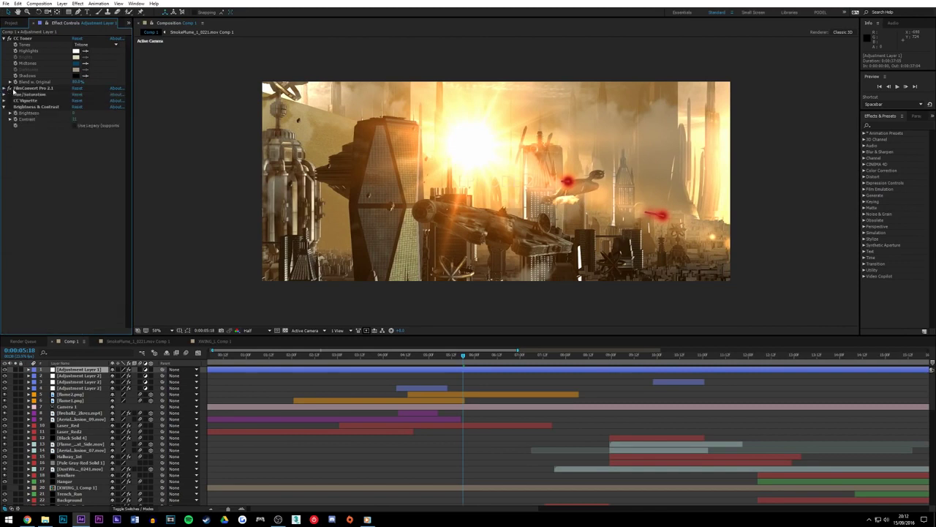
Enable Hue/Saturation, compare the frame with and without CC Vignette, and toggle Adjustment Layer 1 to judge the full grade
left_click(8, 94)
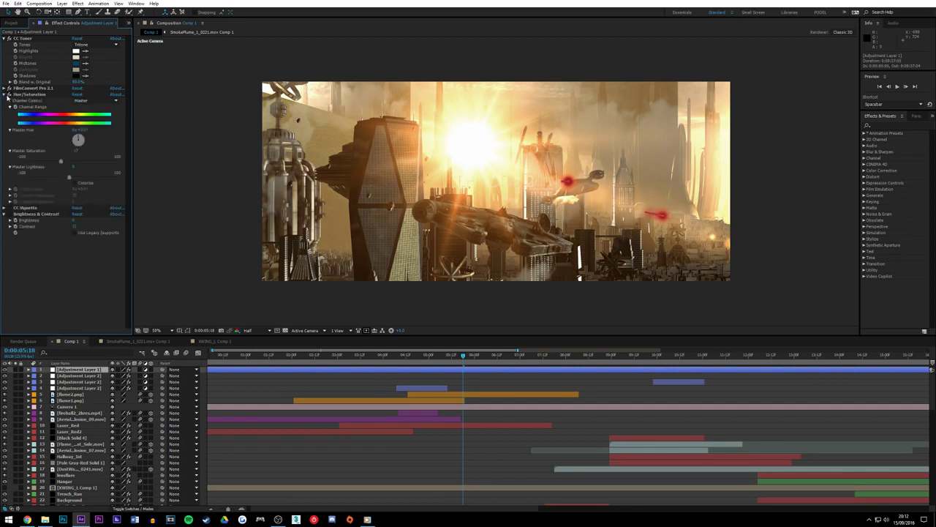
left_click(5, 94)
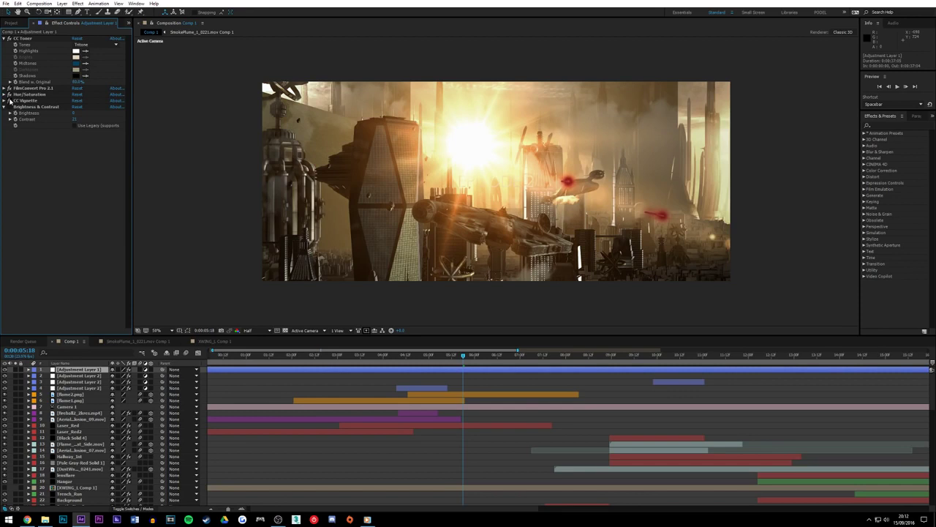
left_click(9, 100)
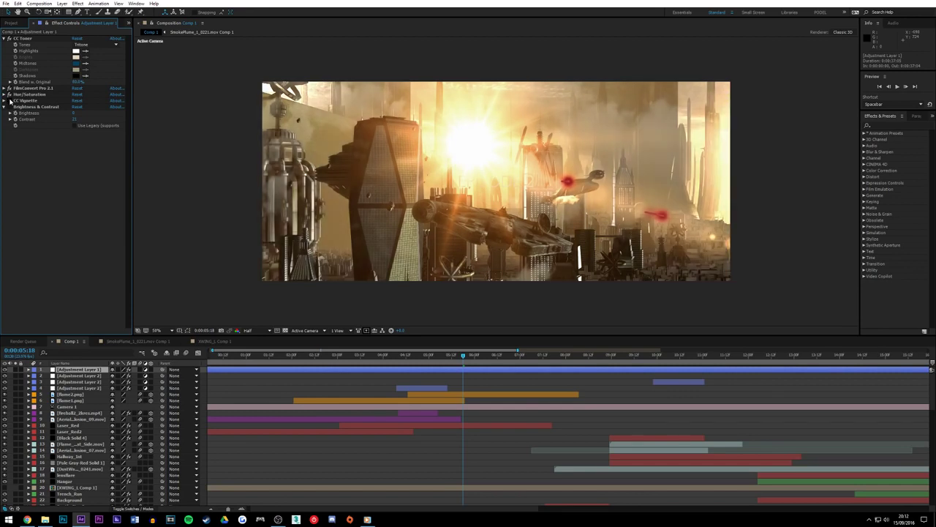
left_click(9, 101)
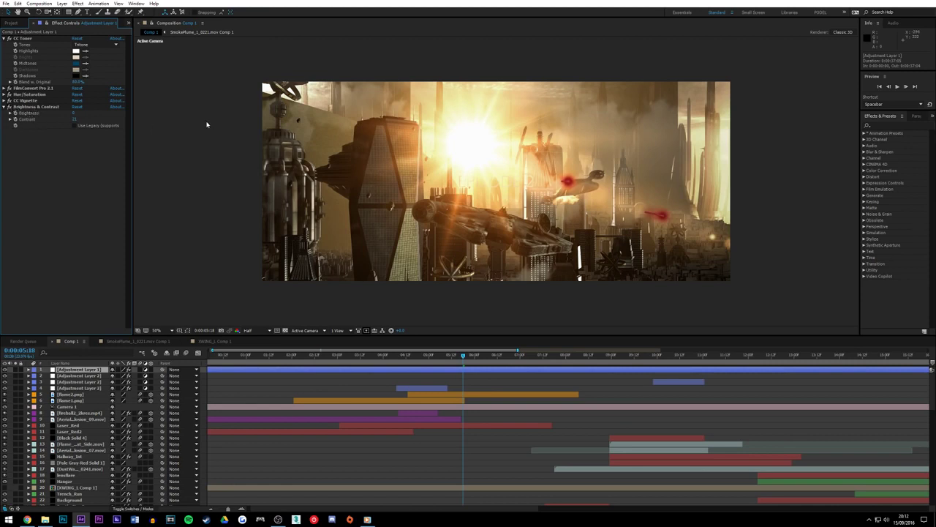
left_click(5, 370)
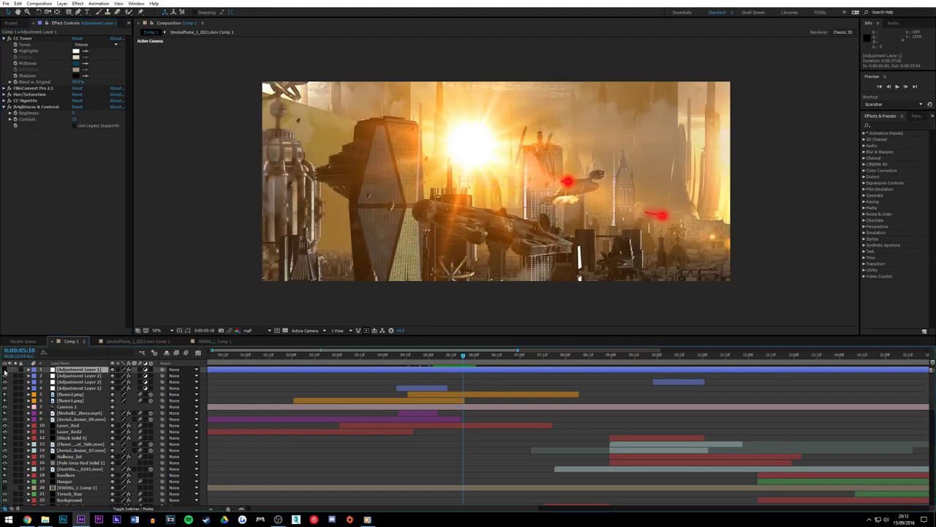
left_click(6, 370)
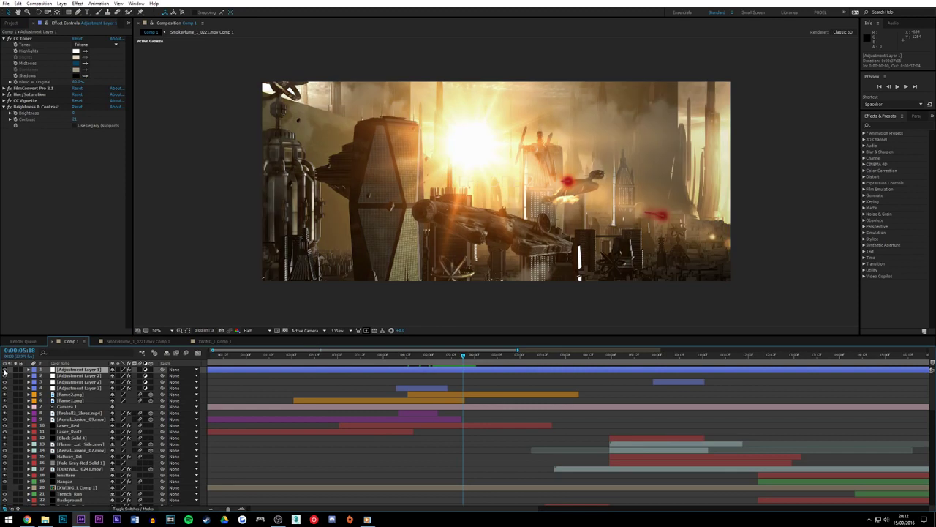
Enable motion blur for the composition and preview the transition from 0:00:05:06
left_click(187, 354)
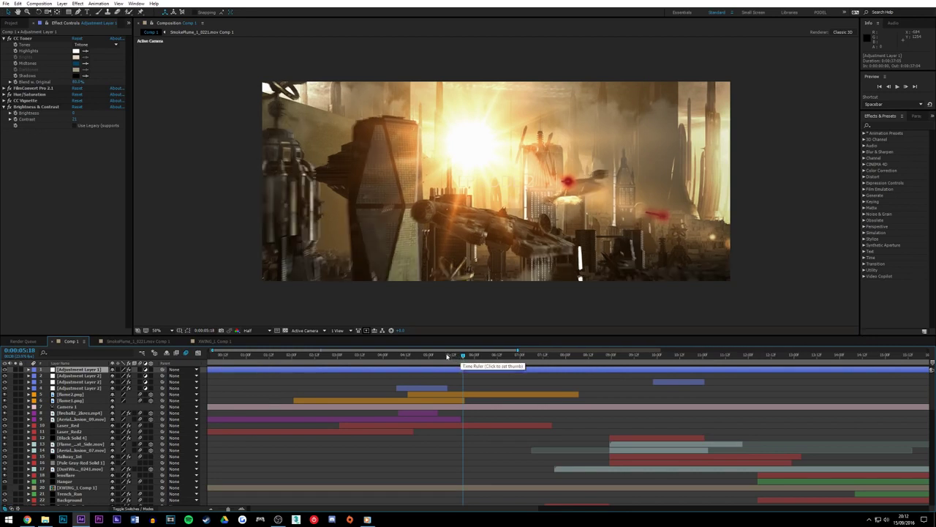
left_click(439, 355)
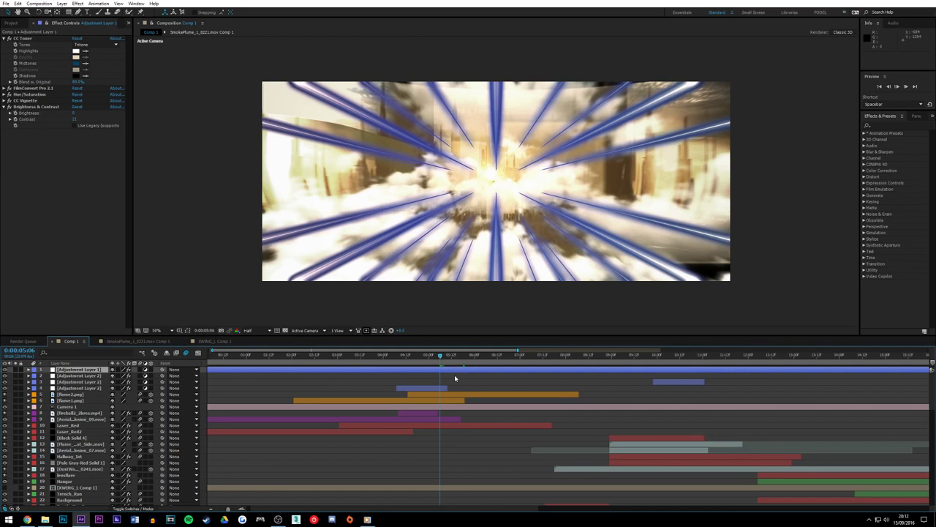
key("space")
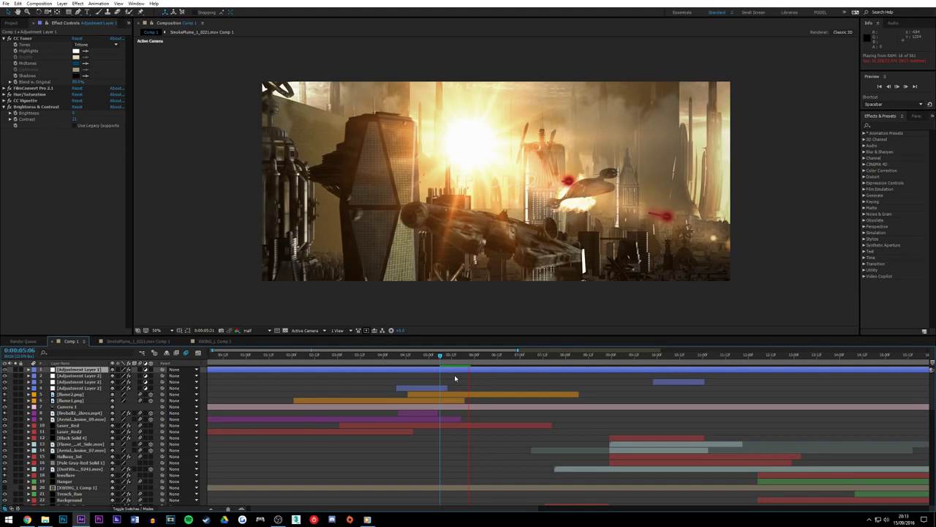
key("space")
Inspect the keyframes of Camera 1 and check the motion-blurred frames at 0:00:05:14, 0:00:05:20 and 0:00:05:04
mouse_move(449, 358)
left_mouse_down()
mouse_move(441, 361)
mouse_move(468, 357)
mouse_move(442, 355)
mouse_move(455, 356)
left_mouse_up()
left_click(71, 407)
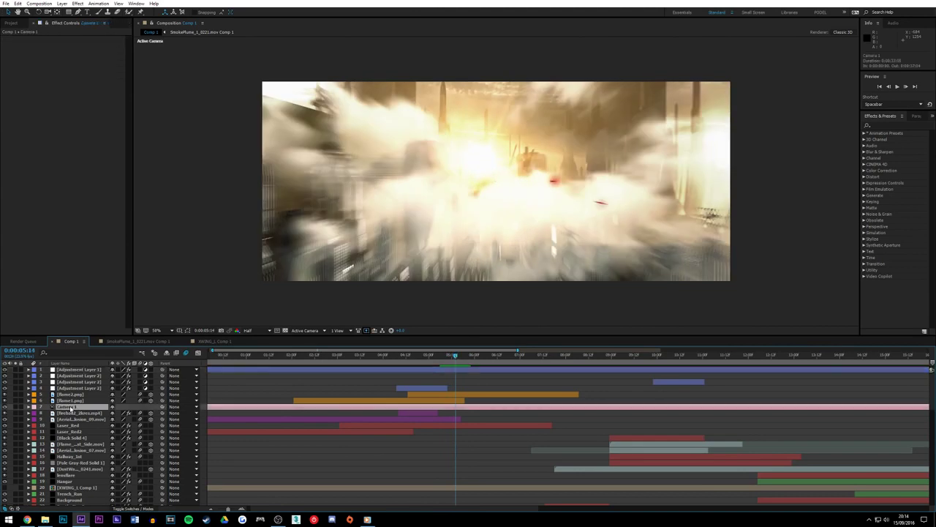
key("u")
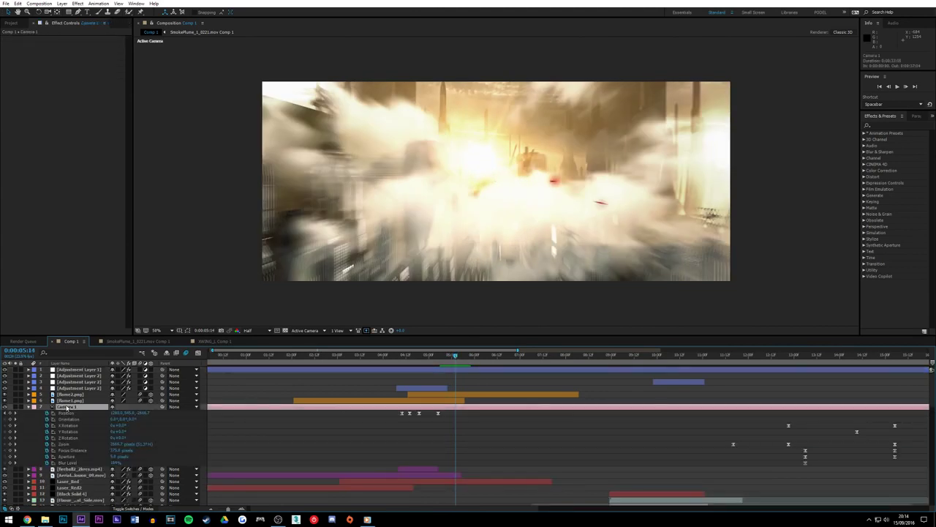
key("u")
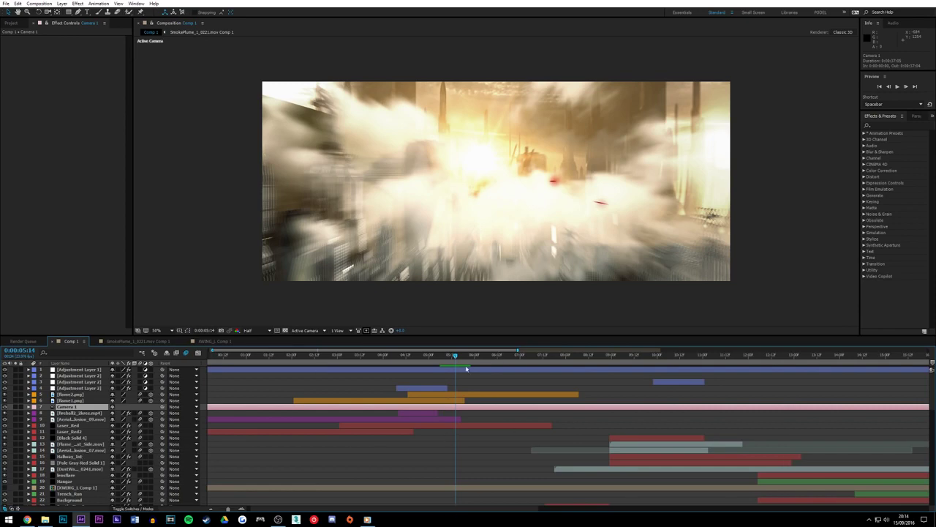
mouse_move(455, 356)
left_mouse_down()
mouse_move(444, 358)
mouse_move(469, 360)
mouse_move(442, 348)
mouse_move(476, 348)
mouse_move(444, 347)
mouse_move(464, 362)
mouse_move(444, 357)
mouse_move(468, 357)
left_mouse_up()
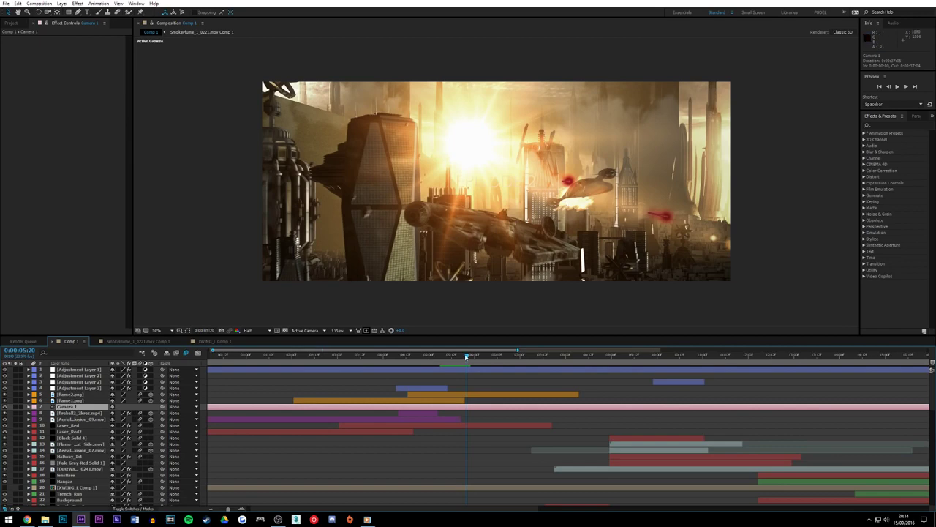
left_click_drag(467, 356, 437, 356)
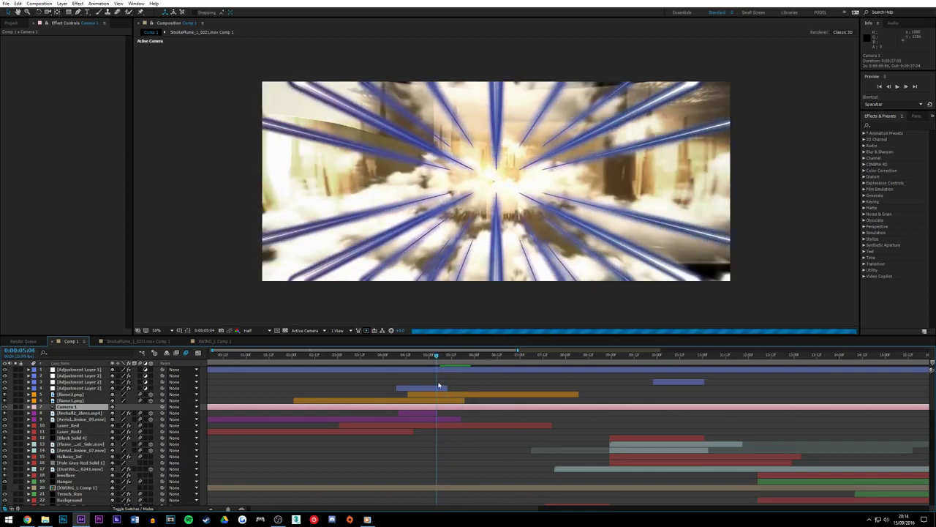
Disable motion blur for the composition, return to 0:00:05:01 and bring the keyframed properties of layer 25 into view
left_click(188, 353)
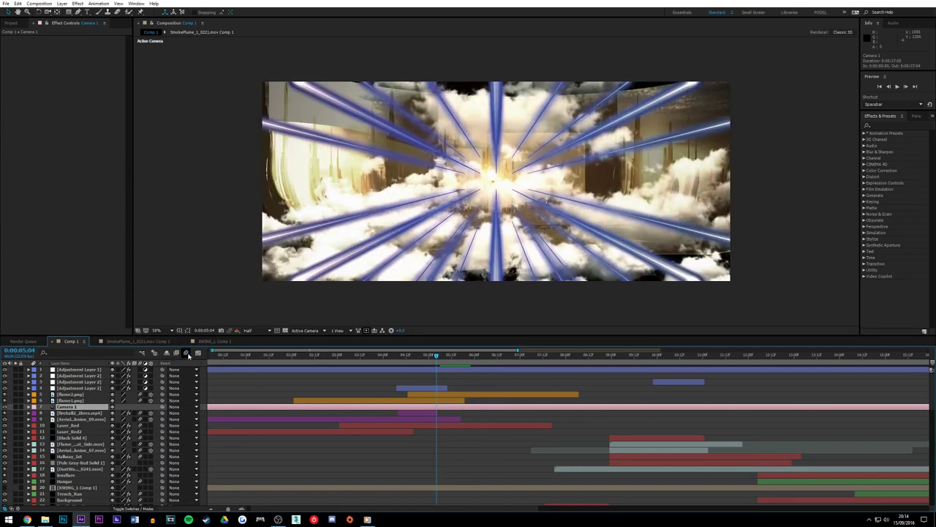
left_click_drag(435, 357, 433, 357)
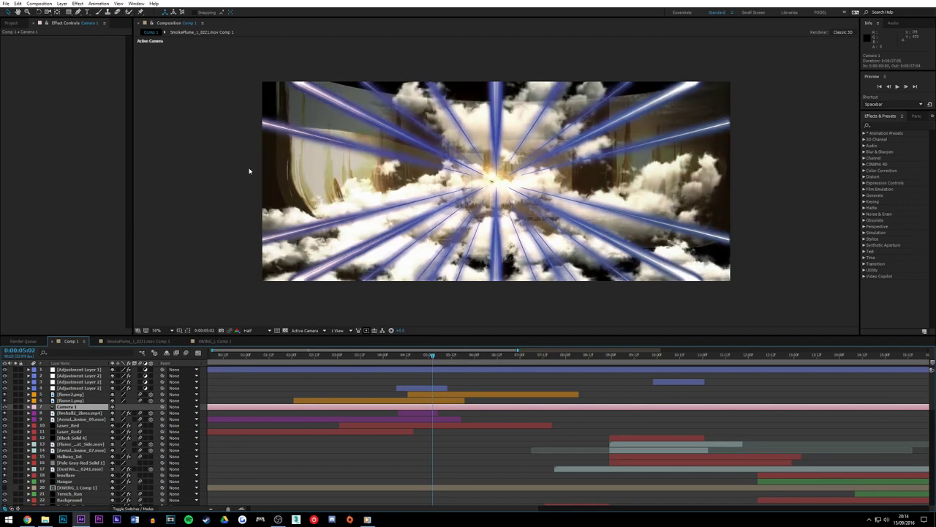
left_click(431, 357)
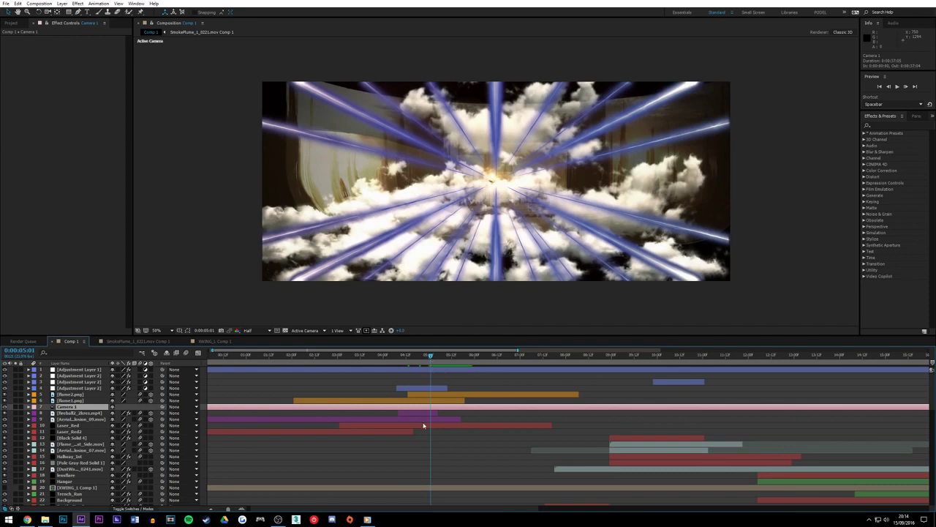
scroll(423, 425, "down", 10)
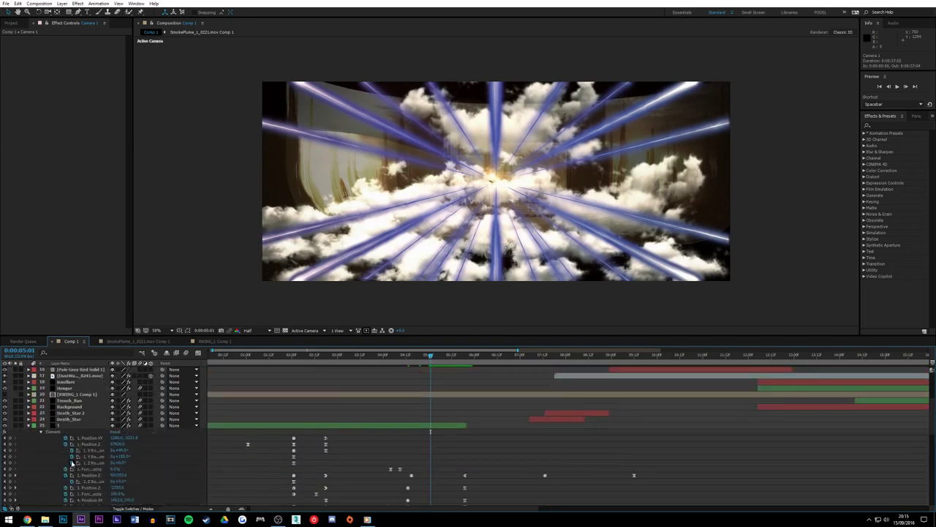
Toggle the visibility of cloud layers 28 to 30 to identify which cloud each one contributes at 0:00:05:01
scroll(72, 453, "down", 3)
scroll(81, 407, "up", 3)
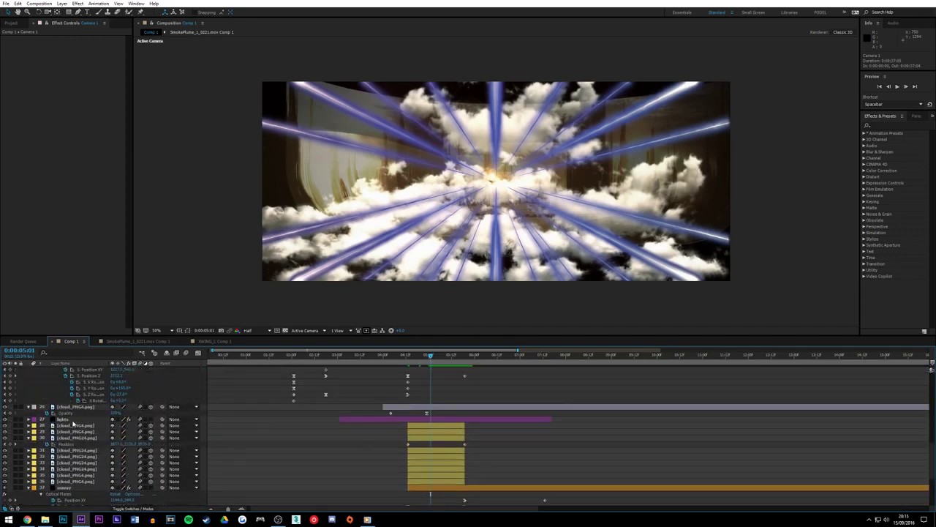
left_click(71, 439)
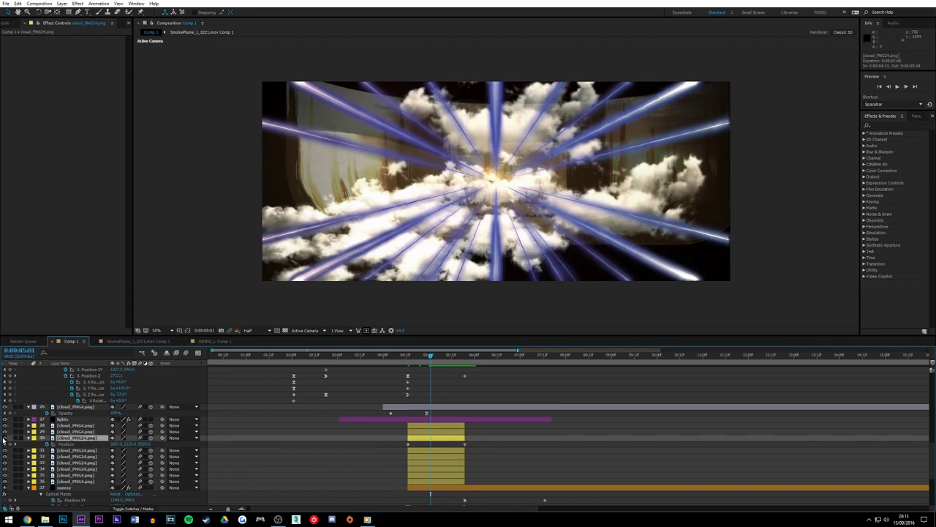
left_click(76, 432)
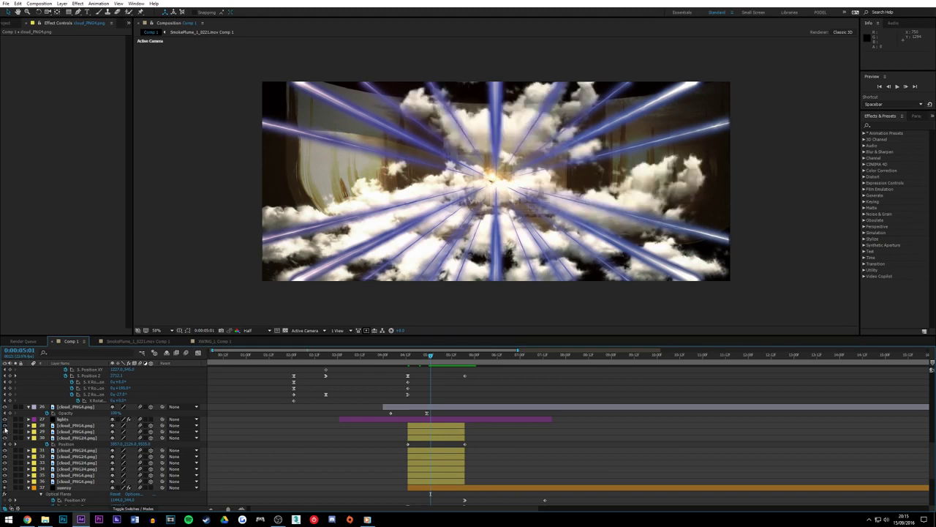
left_click(77, 426)
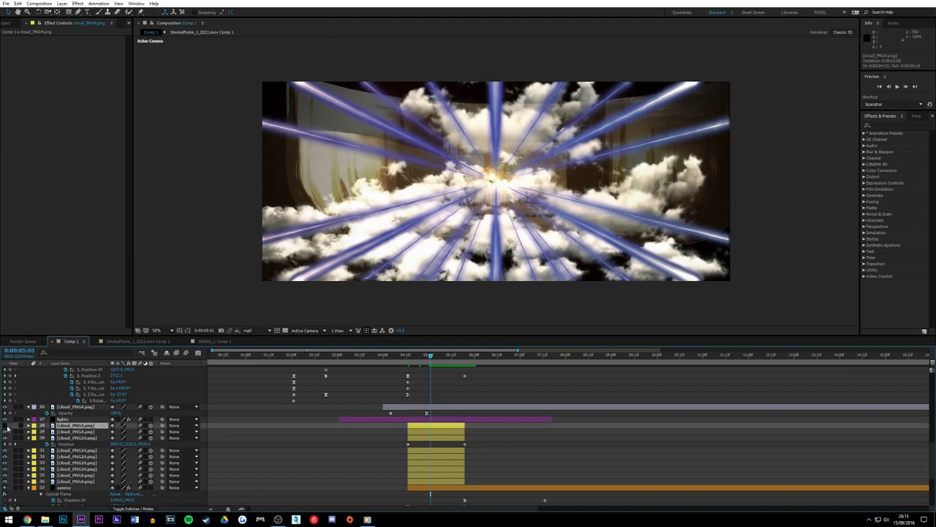
left_click(5, 426)
left_click(6, 426)
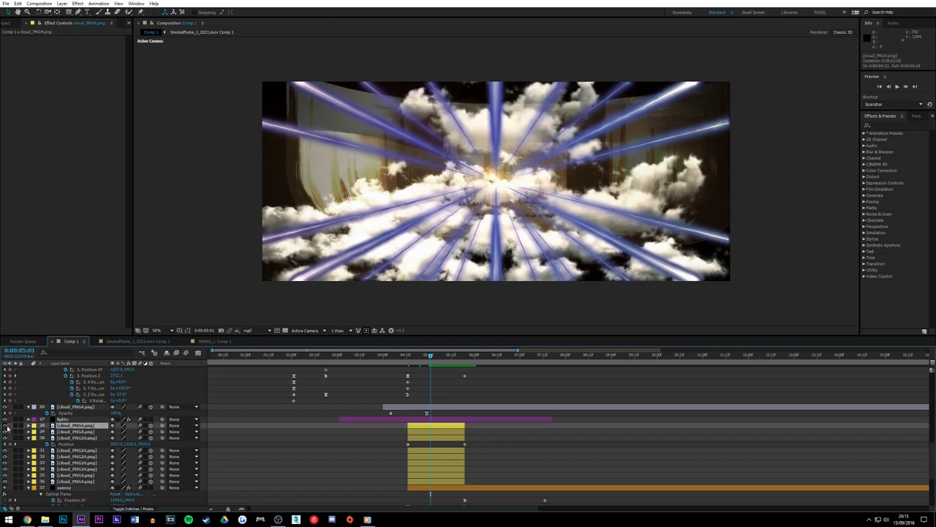
Check cloud_PNG4.png layer 28 by toggling its visibility and duplicate it
left_click(65, 469)
left_click(77, 426)
left_click(6, 426)
left_click(5, 426)
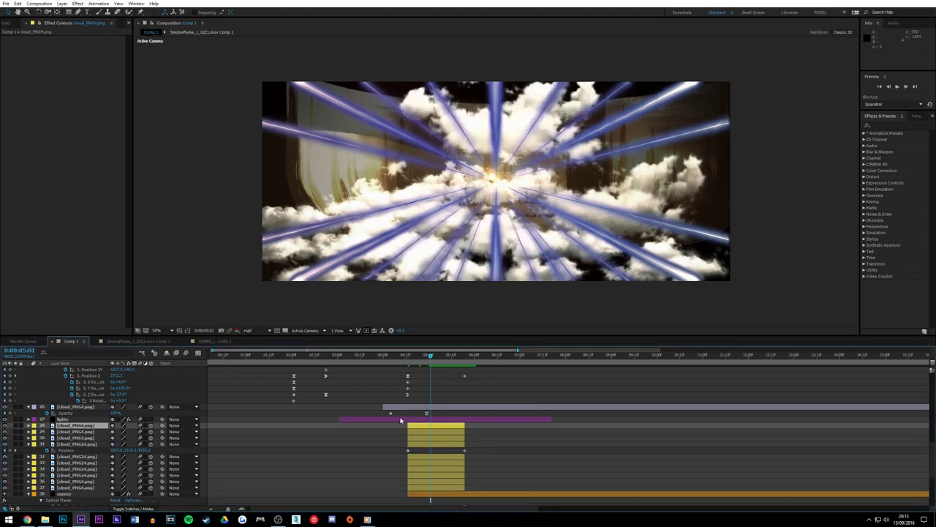
Set the duplicated cloud's Z orientation to 90° and move it at 0:00:05:01 to fill the gap near the frame's left edge
key("r")
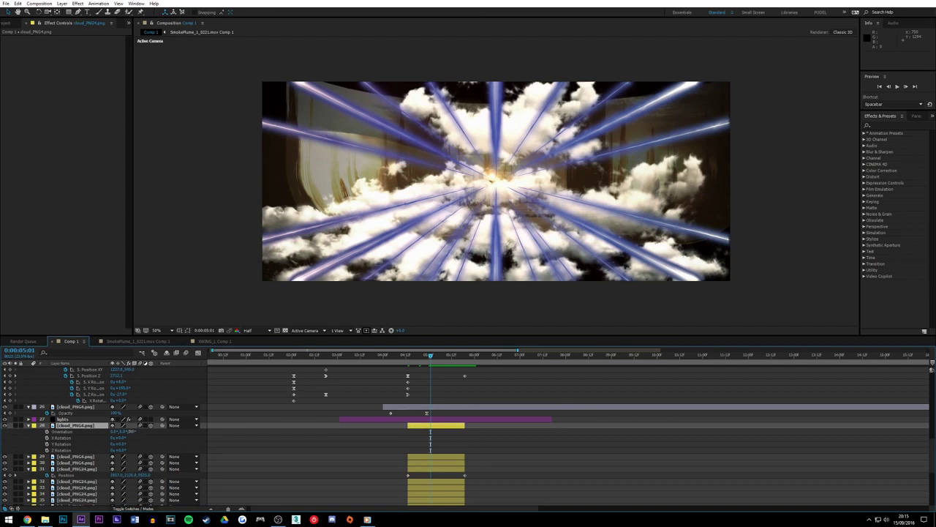
left_click_drag(133, 432, 154, 436)
key("ctrl+z")
key("ctrl+z")
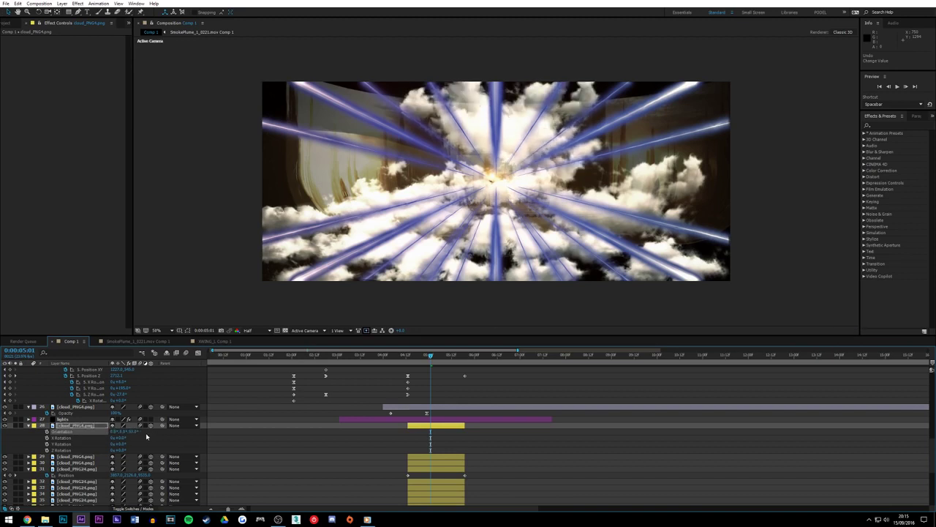
left_click(133, 431)
type("90")
key("Return")
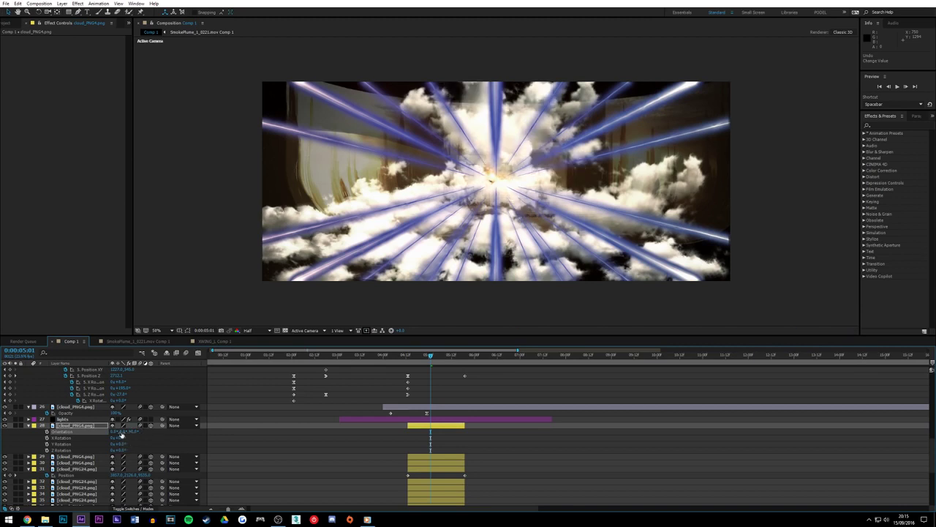
key("p")
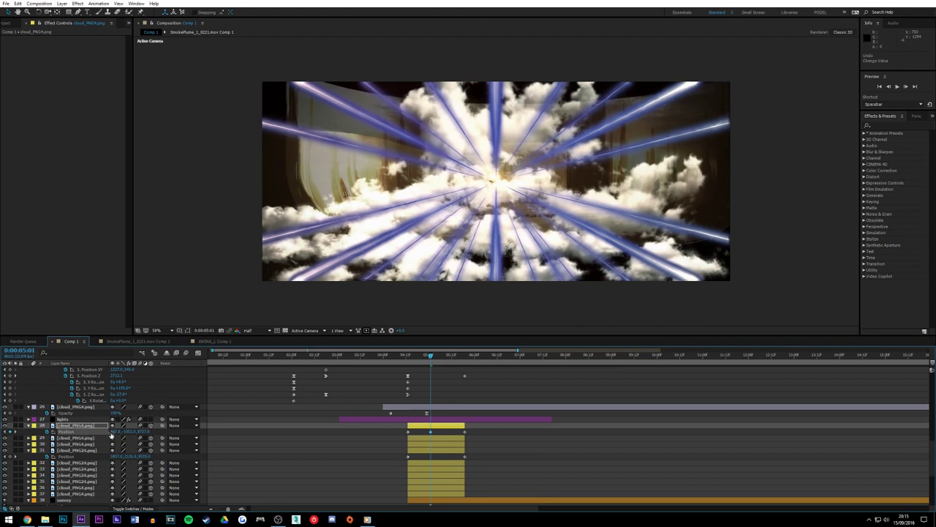
left_click_drag(117, 431, 188, 430)
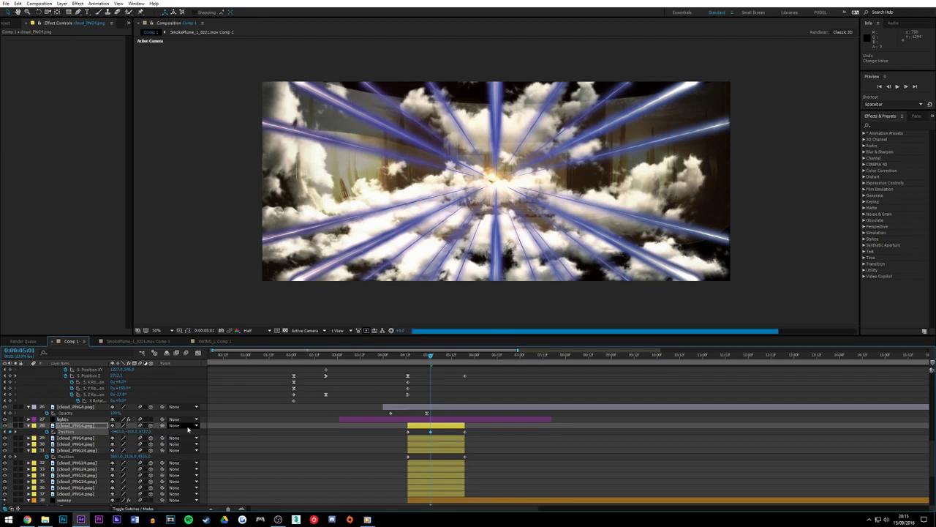
Switch to Windows Media Player to check the playing track, and minimize it again
mouse_move(368, 519)
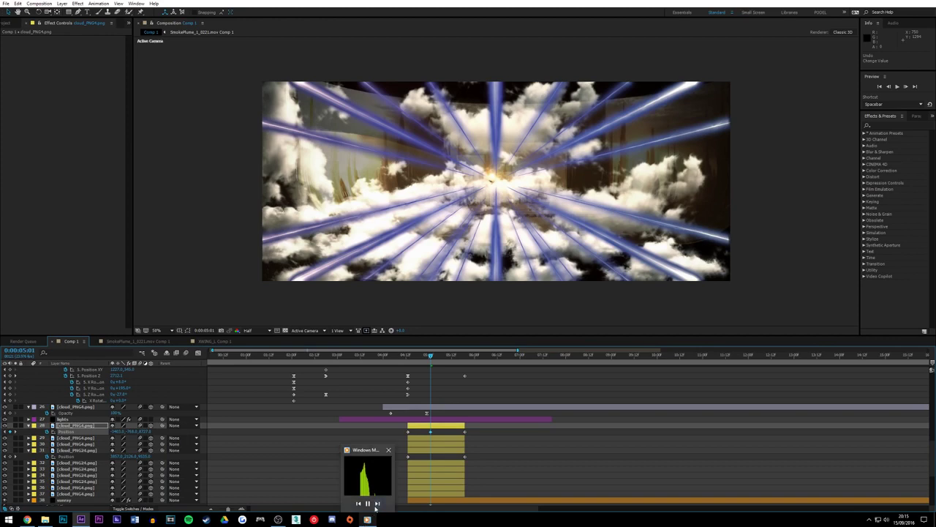
left_click(368, 479)
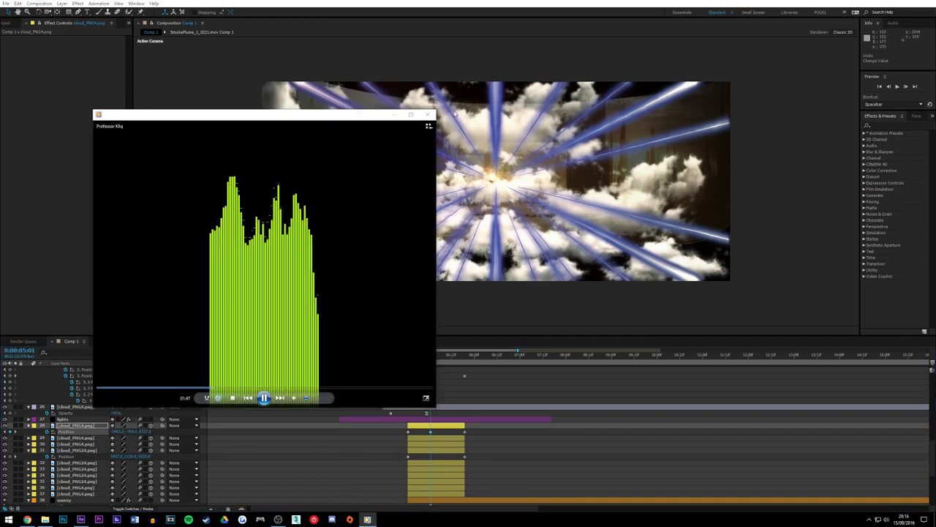
left_click(395, 116)
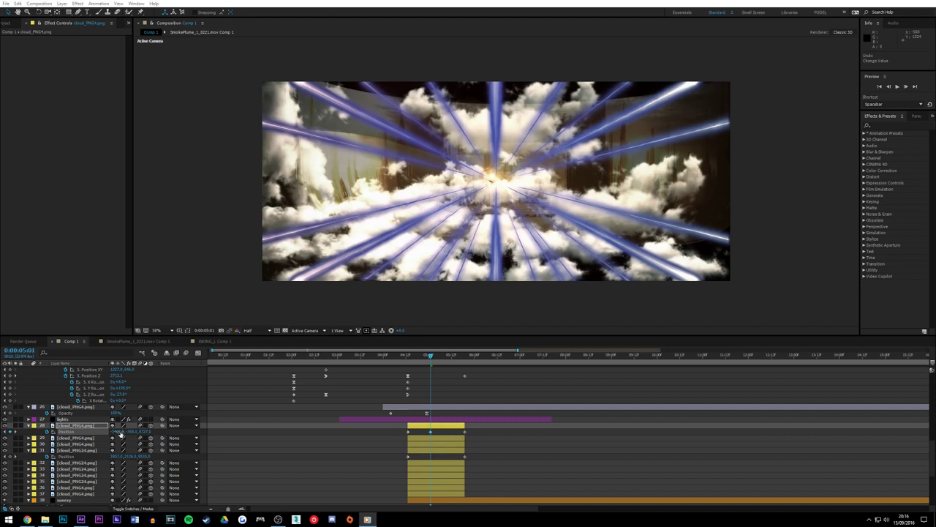
Copy the X position of layer 28's middle keyframe to its position keyframes at 0:00:04:13 and 0:00:05:19
left_click(119, 432)
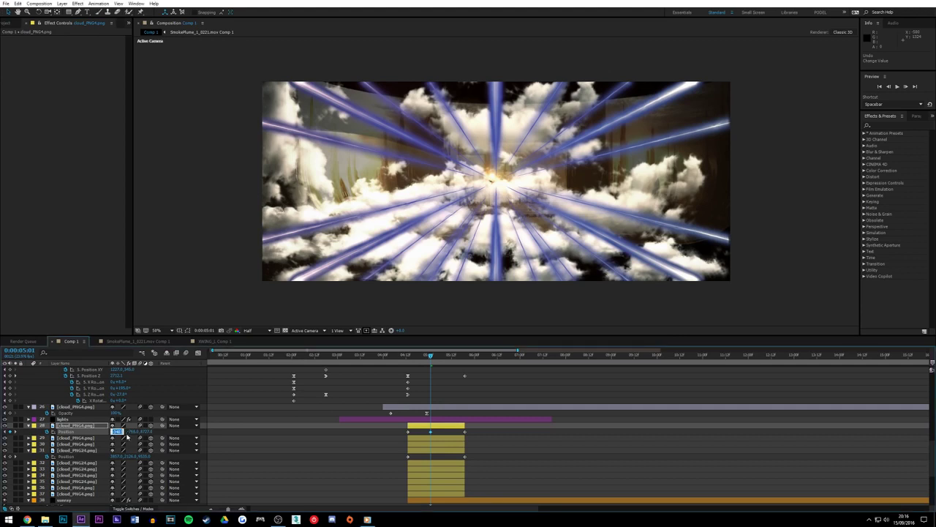
left_click(182, 435)
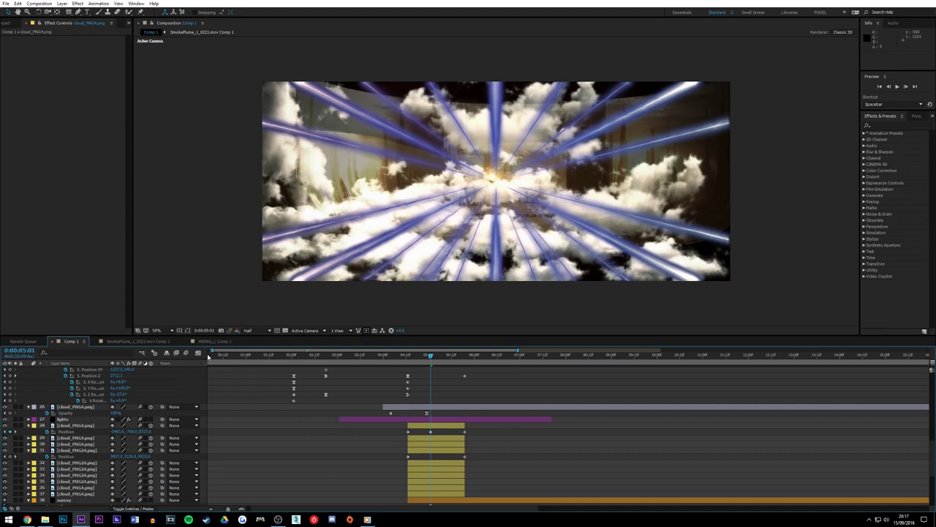
left_click(117, 431)
left_click(407, 356)
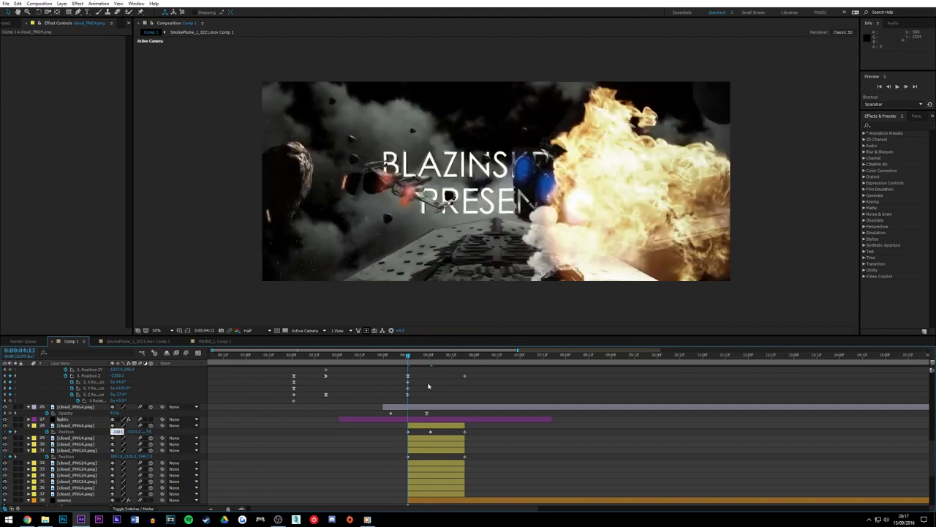
key("Return")
left_click(465, 355)
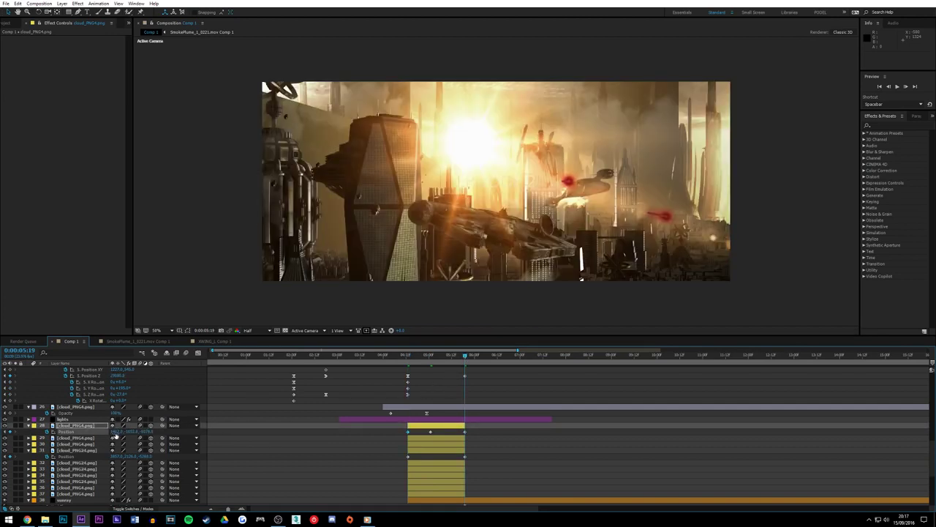
left_click(116, 433)
type("-5463")
key("Return")
Copy the middle keyframe's Y position to layer 28's first and last keyframes, and delete the middle keyframe
left_click(431, 357)
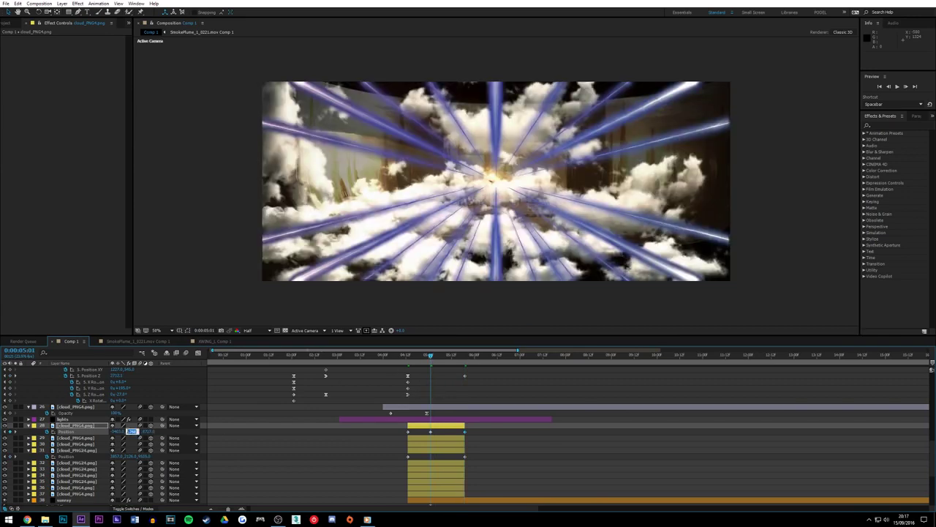
left_click(409, 356)
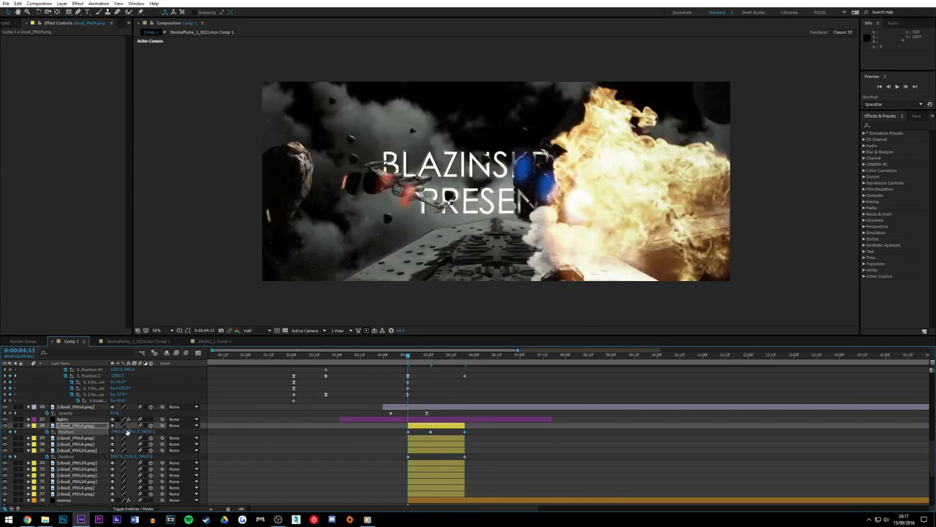
left_click(130, 432)
left_click(464, 356)
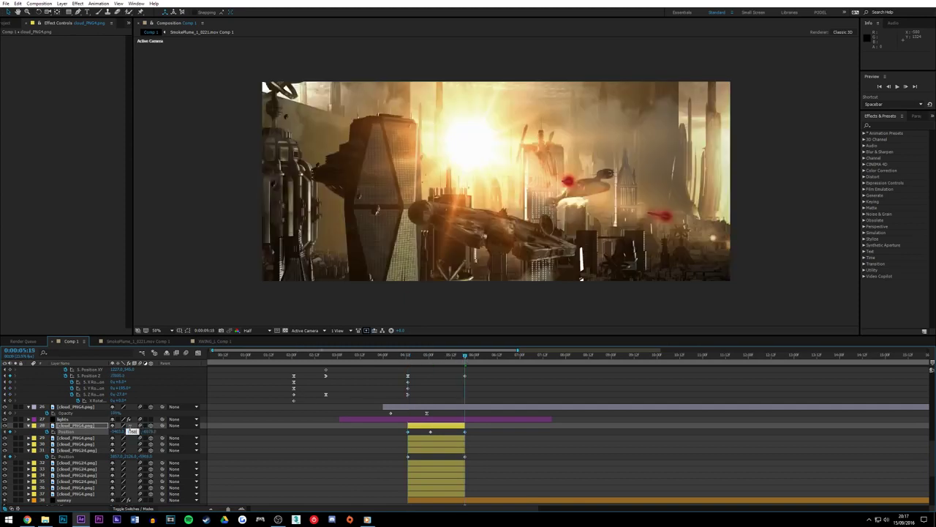
left_click(431, 433)
key("Delete")
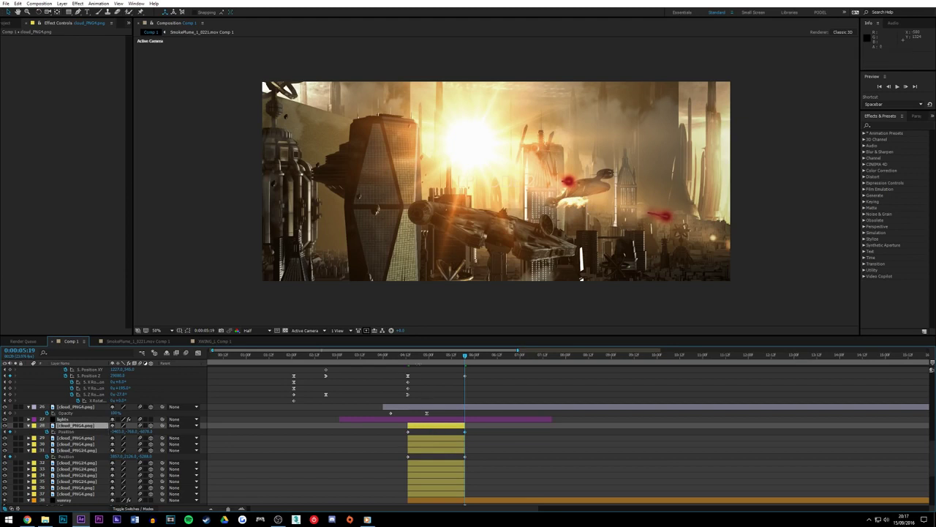
Preview the cloud transition from 0:00:04:14 and inspect the frames at 0:00:05:03, 0:00:05:00 and 0:00:05:01
left_click(411, 355)
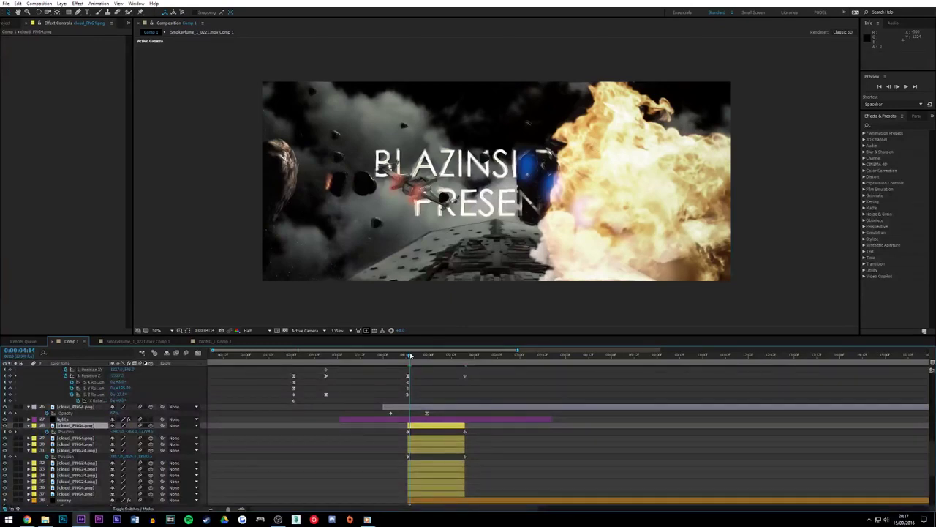
key("space")
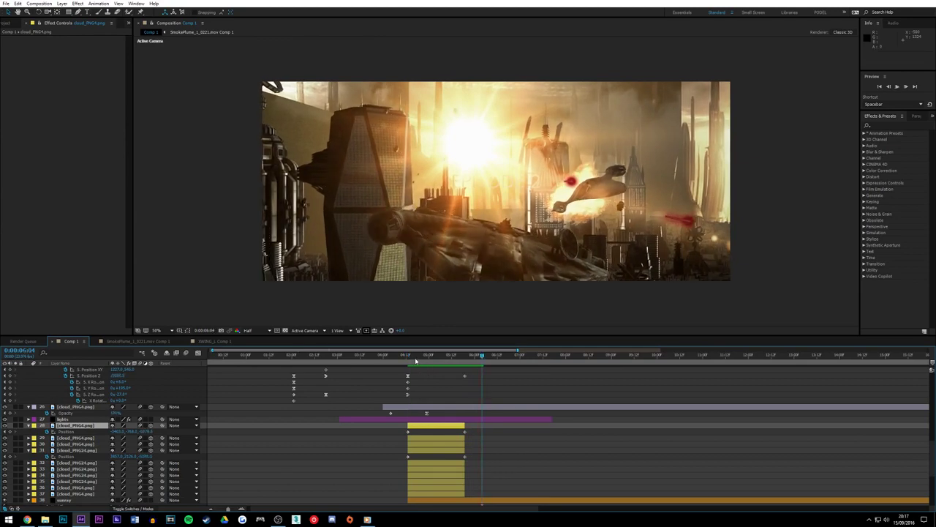
left_click(413, 356)
left_click_drag(413, 356, 434, 357)
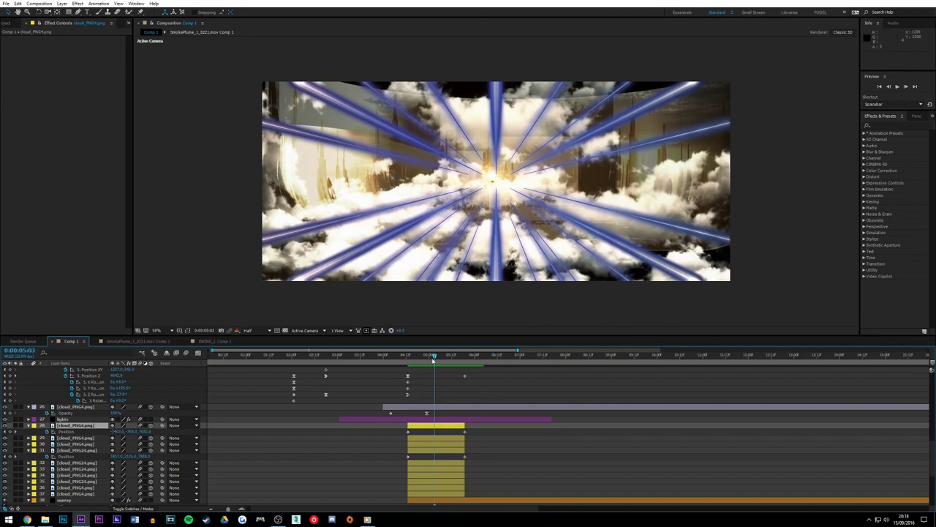
mouse_move(434, 359)
left_mouse_down()
mouse_move(445, 356)
mouse_move(429, 355)
left_mouse_up()
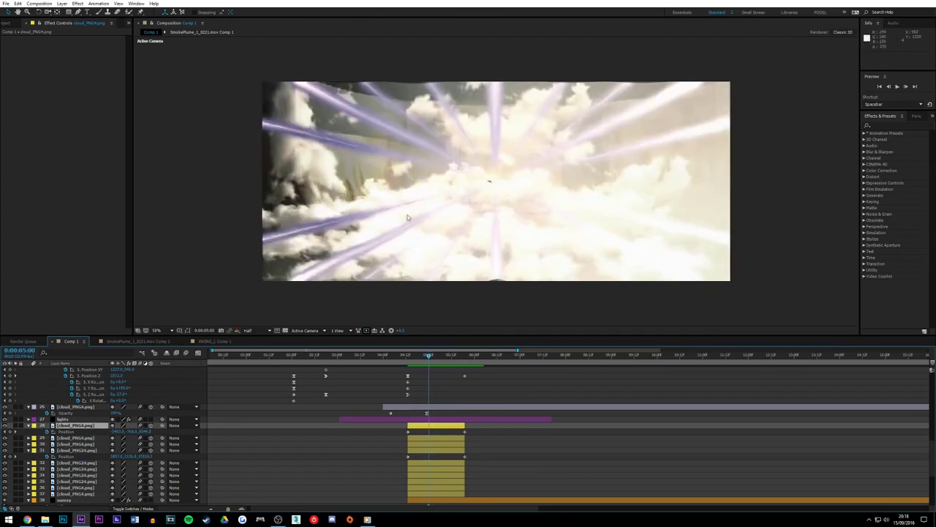
left_click(431, 357)
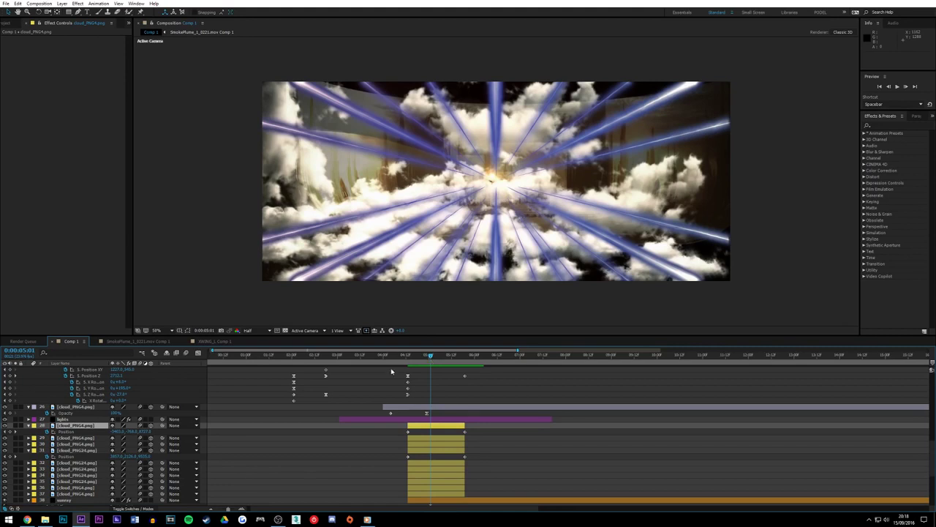
Identify cloud layer 29 by toggling its visibility, duplicate it, and reposition the copy at 0:00:05:01
left_click(424, 438)
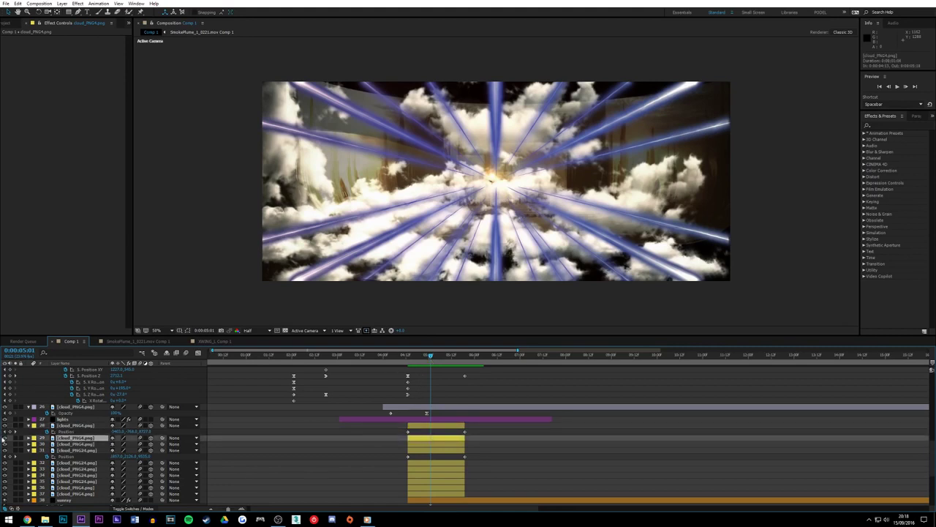
left_click(5, 437)
left_click(5, 438)
key("ctrl+d")
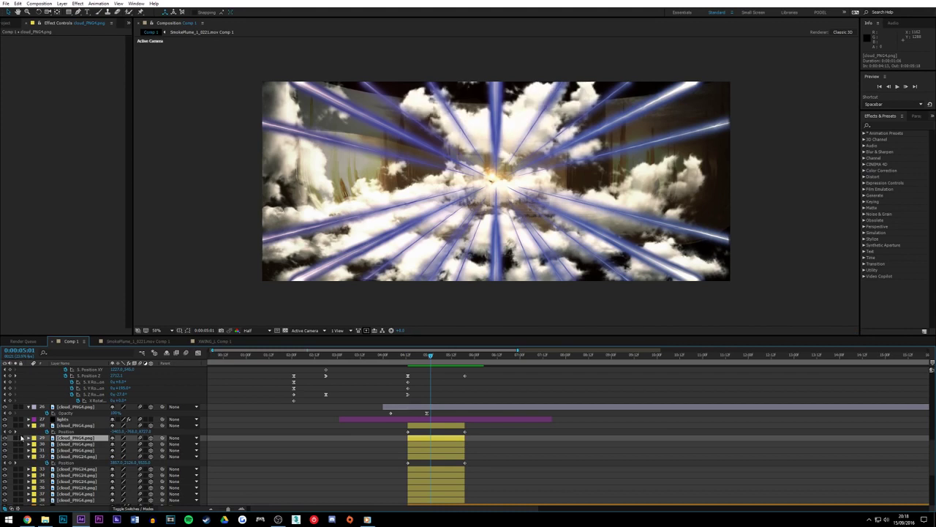
left_click(28, 437)
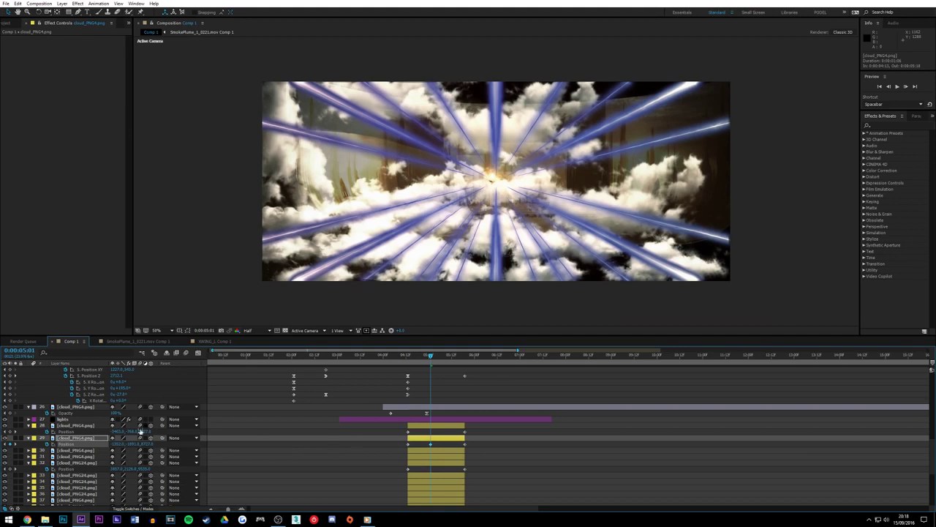
Set the X position of layer 29's first and last position keyframes to -1332, matching its middle keyframe
left_click(117, 444)
left_click_drag(428, 355, 409, 354)
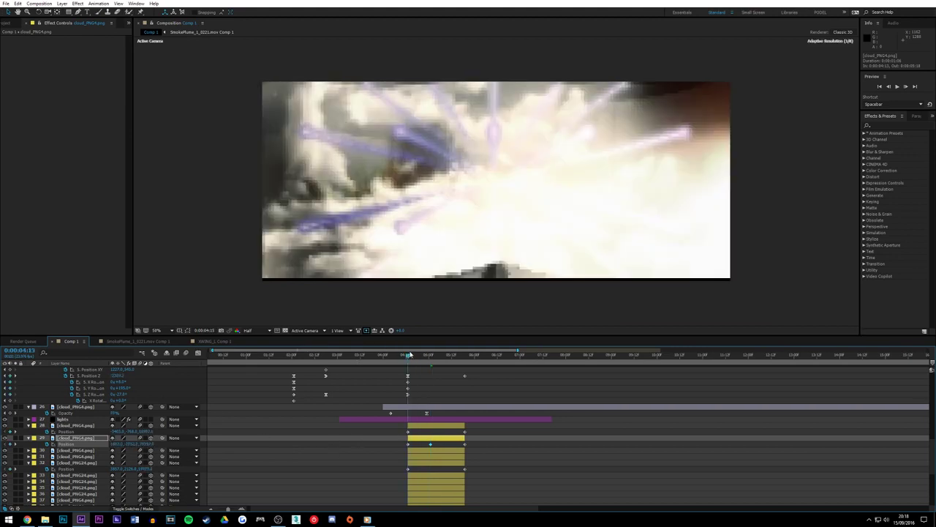
left_click(117, 443)
left_click(478, 442)
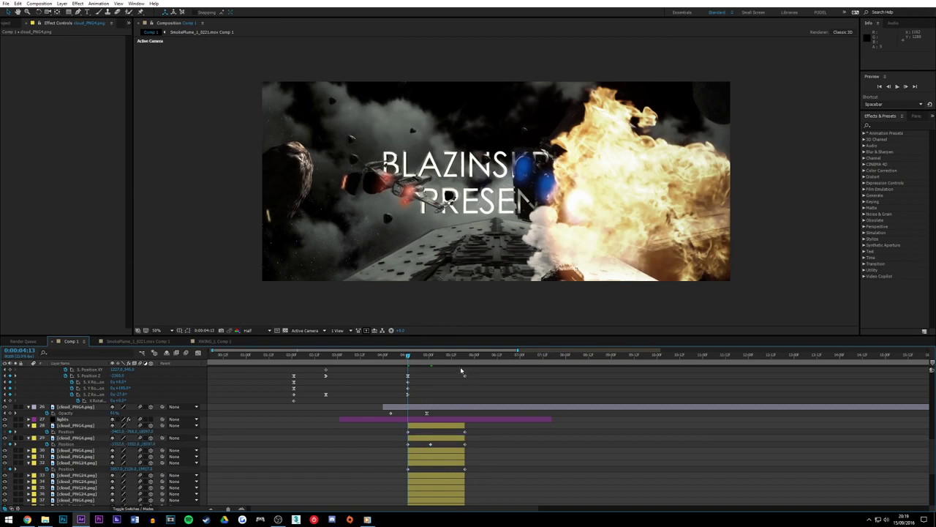
left_click_drag(459, 355, 464, 356)
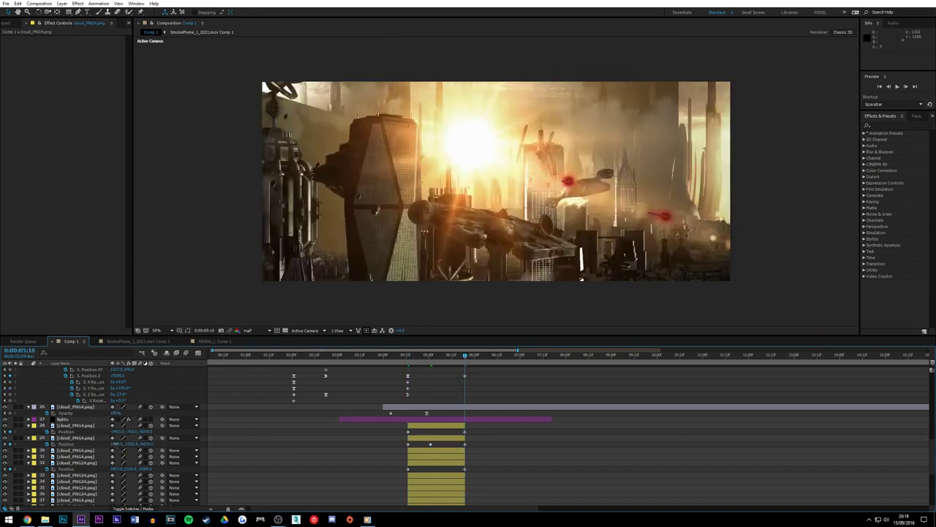
left_click(115, 443)
type("-1332")
key("Return")
Set the Y position of layer 29's first and last position keyframes to match its middle keyframe
left_click(430, 355)
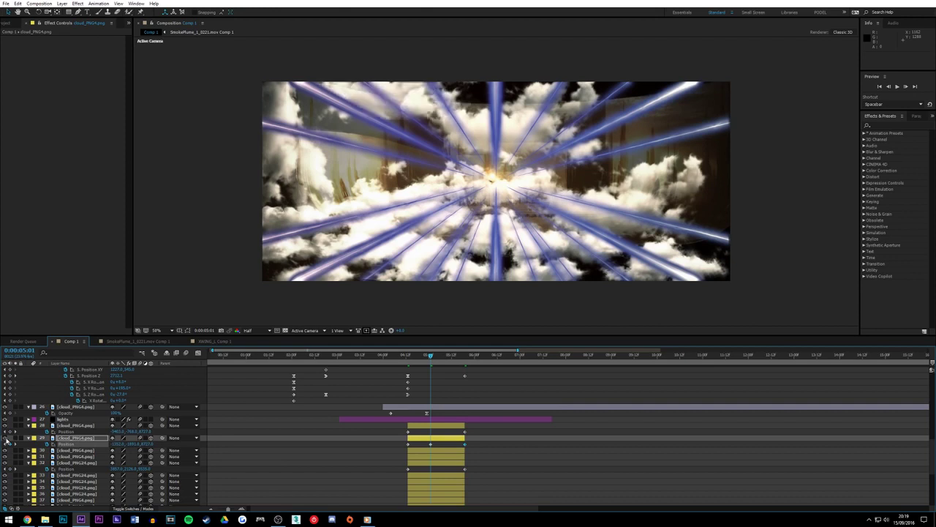
left_click(132, 444)
left_click(408, 356)
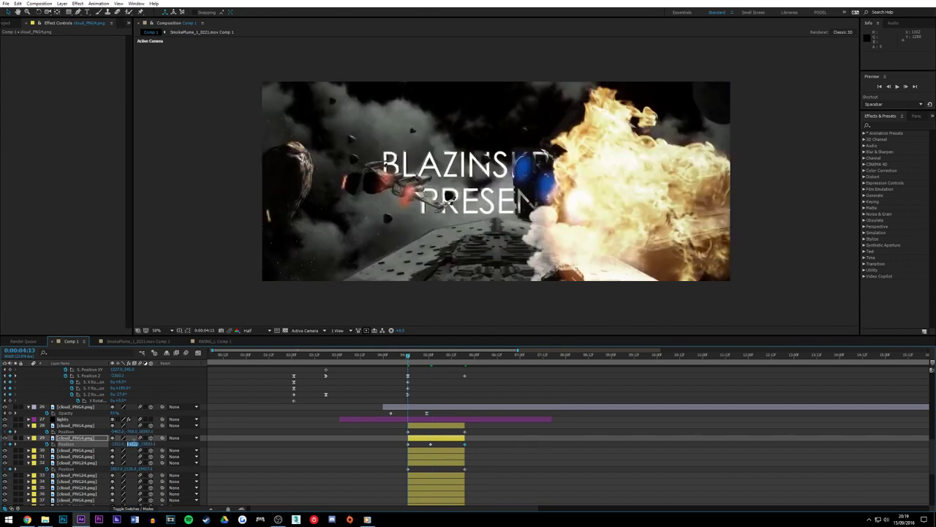
left_click(134, 443)
key("Return")
left_click(464, 357)
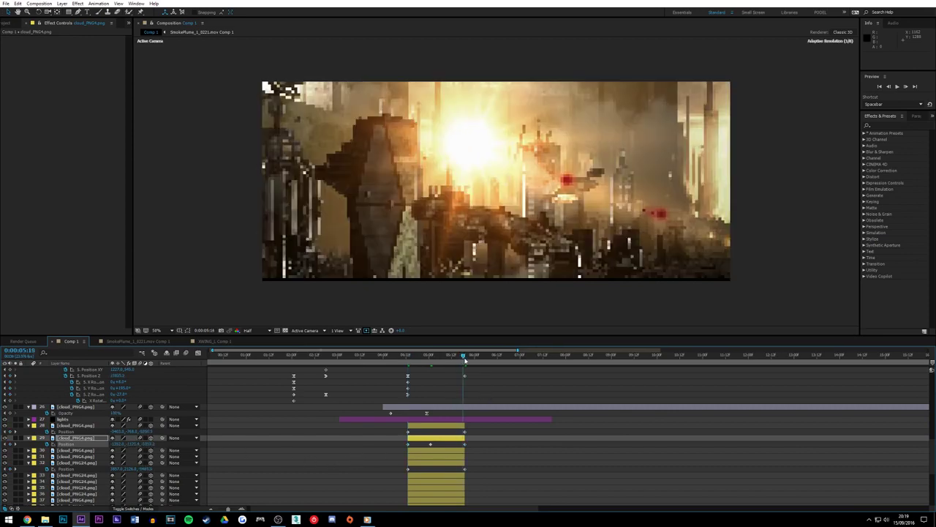
left_click(133, 444)
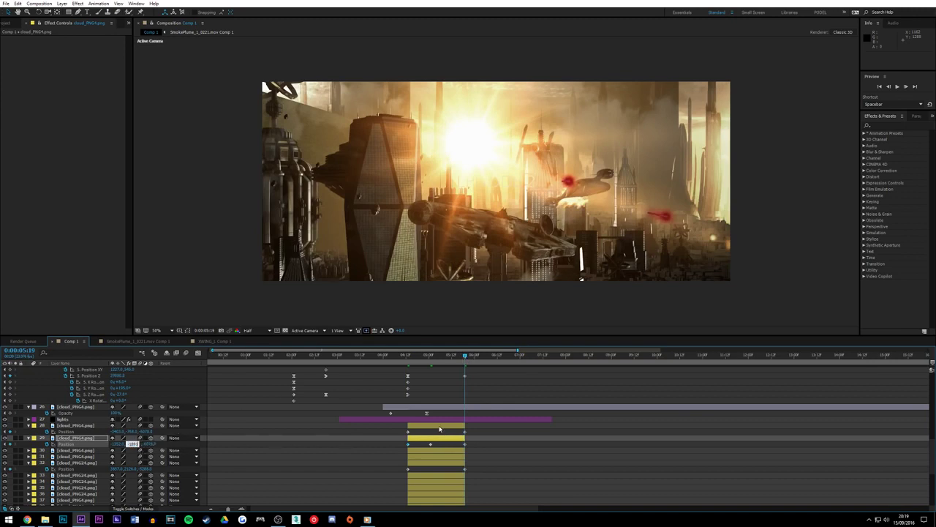
key("Return")
Delete layer 29's middle position keyframe and play the cloud transition from 0:00:05:12
left_click(443, 356)
left_click(451, 356)
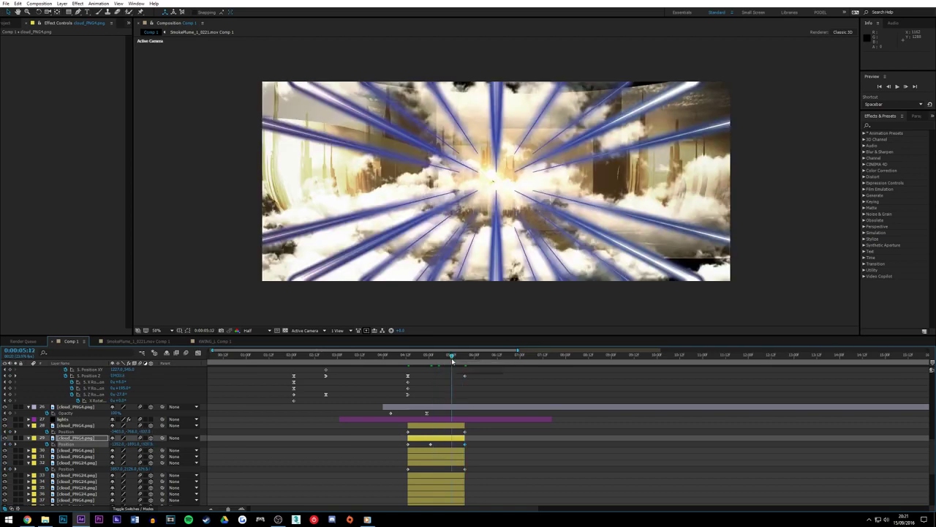
left_click(436, 357)
left_click(444, 356)
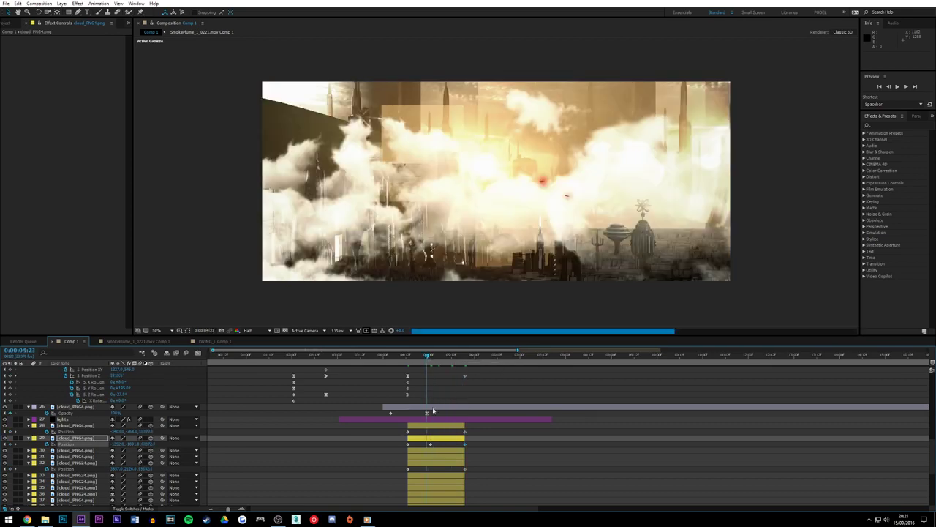
left_click(452, 357)
key("space")
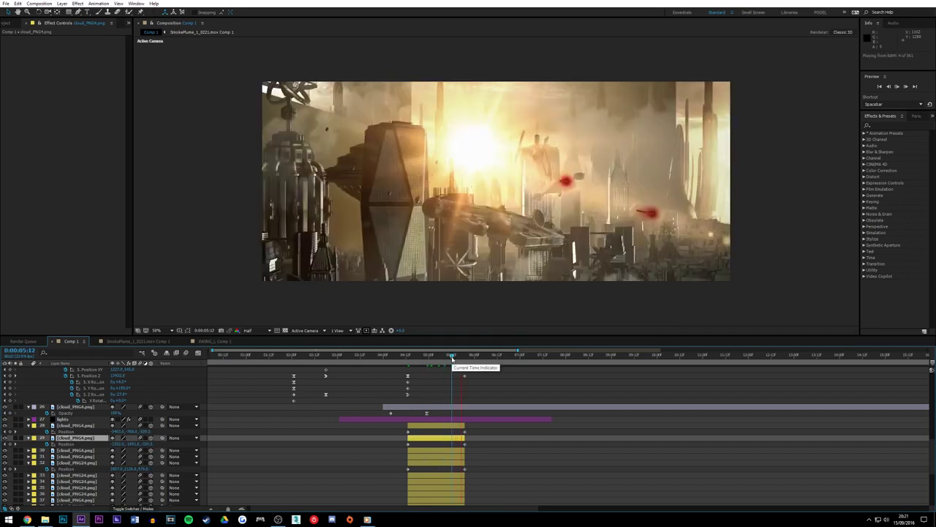
key("space")
Preview the cloud transition from 0:00:04:15 and examine the frames around 0:00:05:03 and 0:00:04:21
left_click(412, 358)
key("space")
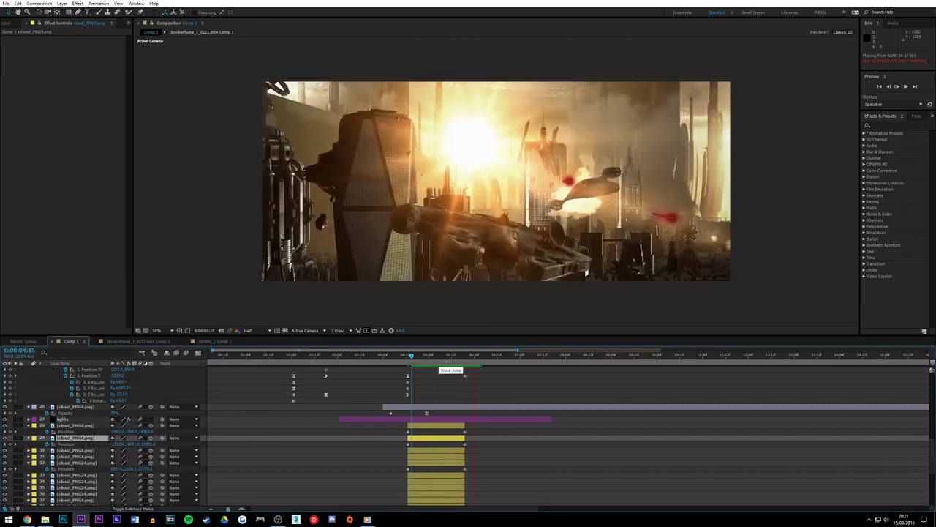
left_click(440, 356)
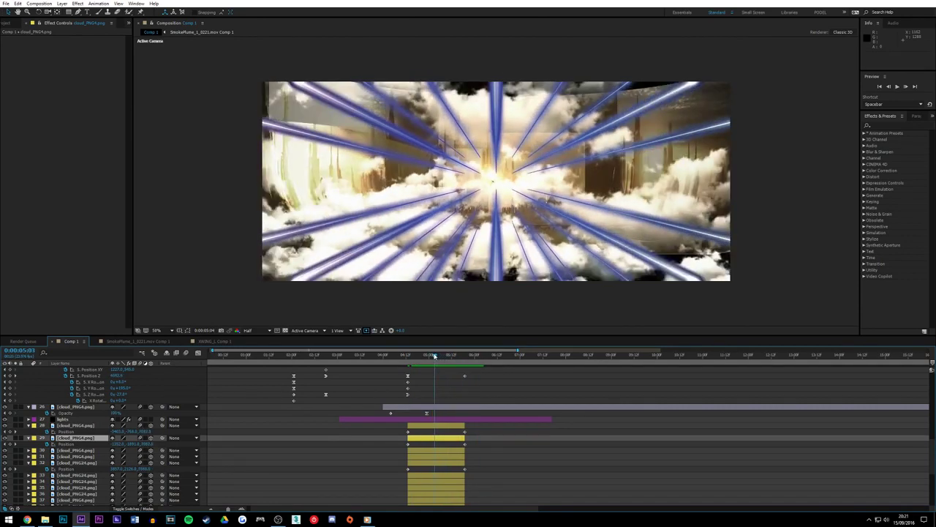
mouse_move(441, 356)
left_mouse_down()
mouse_move(427, 355)
mouse_move(458, 354)
mouse_move(423, 352)
left_mouse_up()
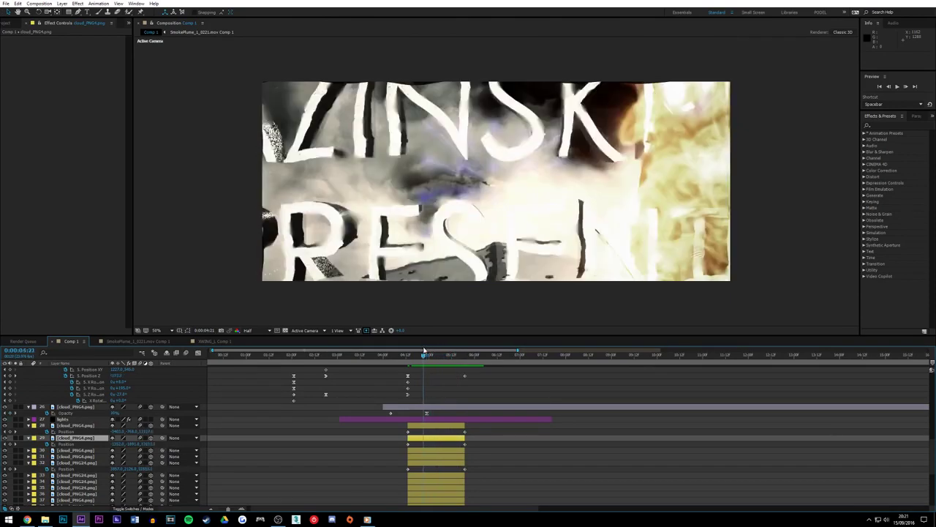
Examine the title frames around 0:00:03:03 and 0:00:03:07, compare them with 0:00:04:21, and preview the transition from 0:00:04:22
left_click(342, 356)
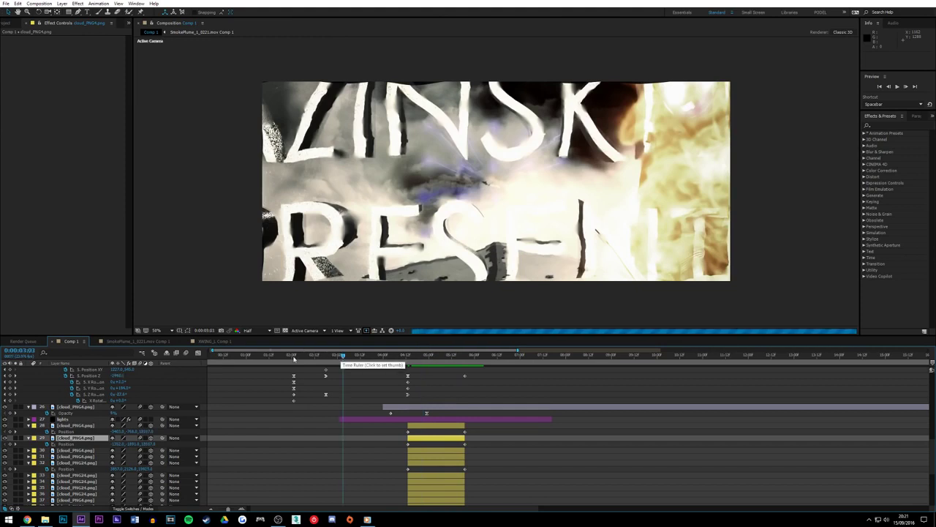
scroll(45, 393, "up", 4)
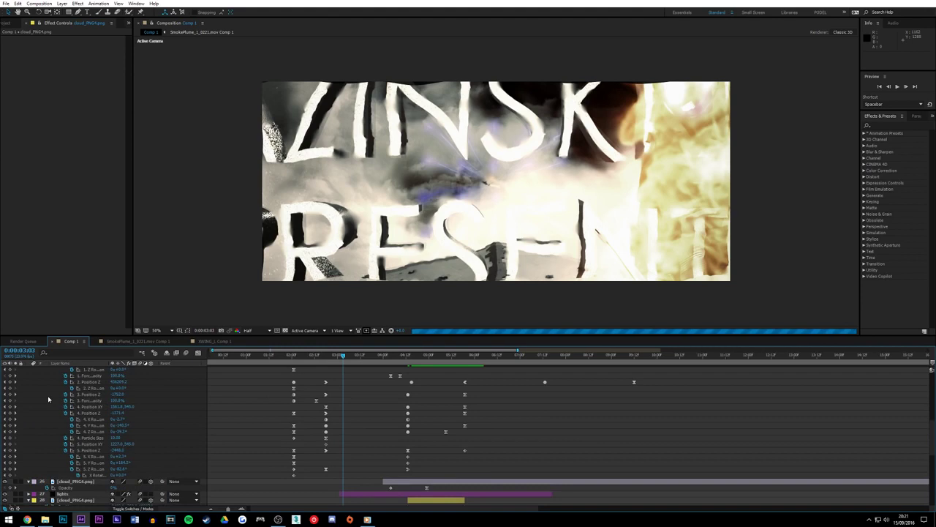
scroll(49, 398, "up", 3)
scroll(56, 397, "down", 7)
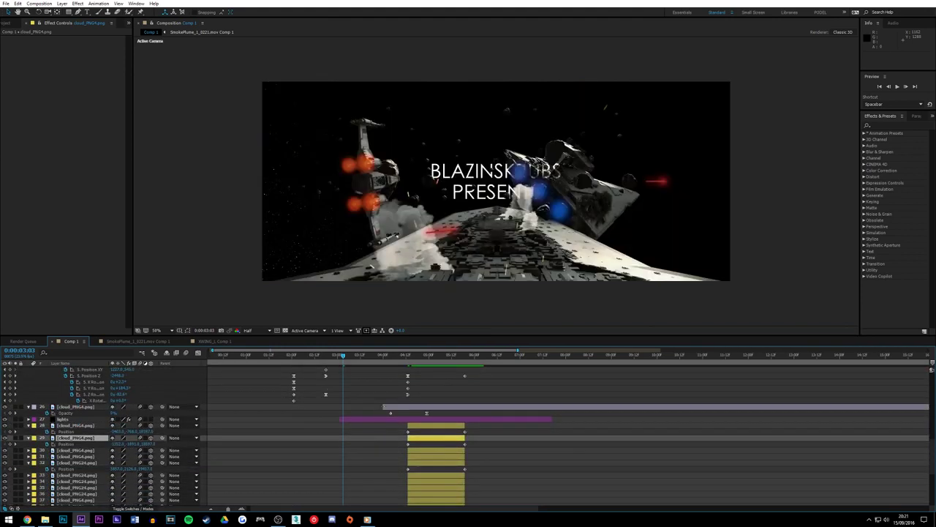
left_click(352, 356)
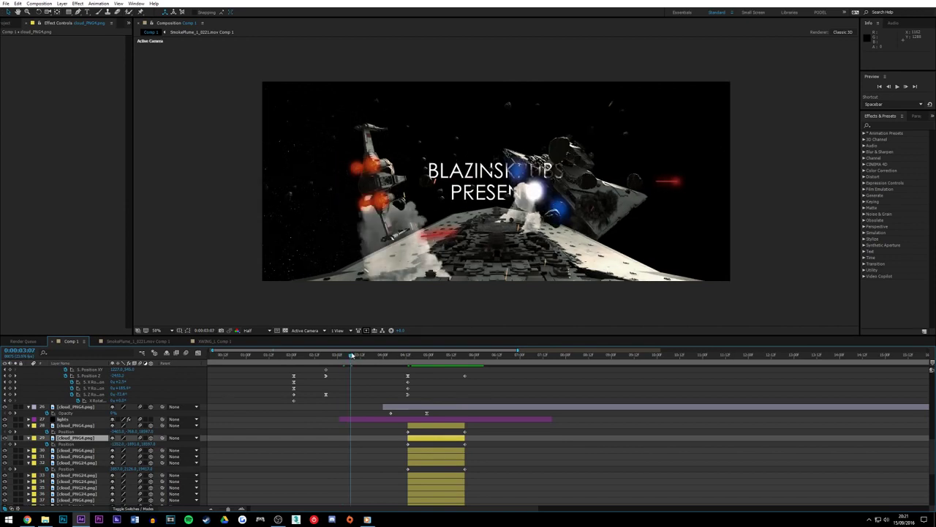
left_click(361, 356)
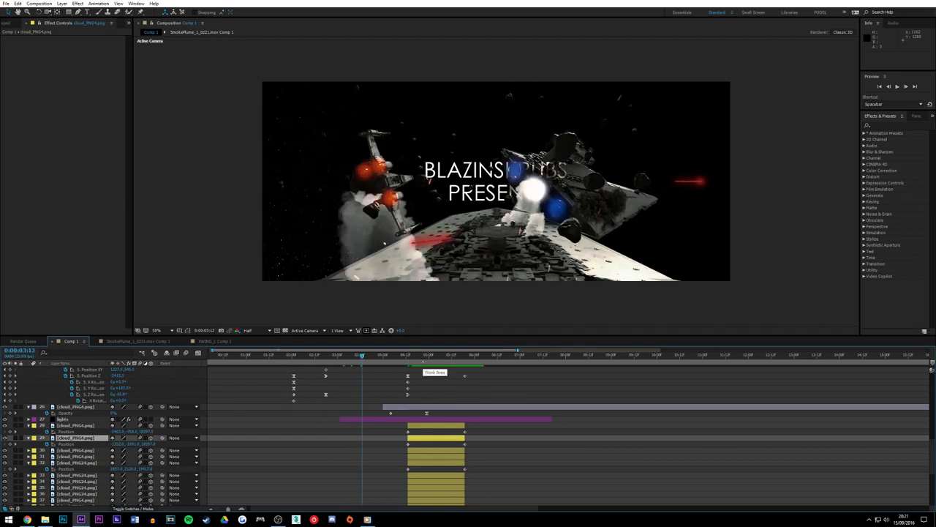
left_click(424, 356)
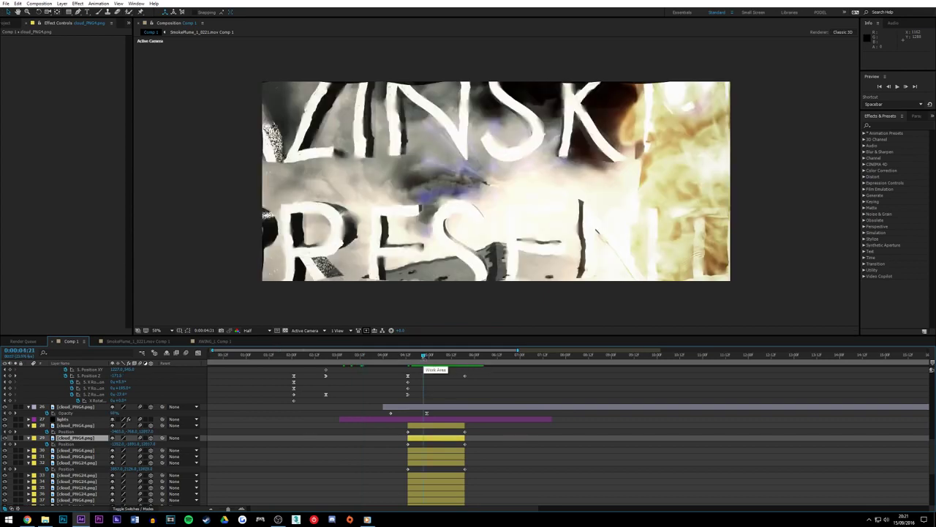
mouse_move(424, 356)
left_mouse_down()
mouse_move(464, 357)
mouse_move(419, 357)
mouse_move(443, 357)
mouse_move(427, 357)
left_mouse_up()
key("space")
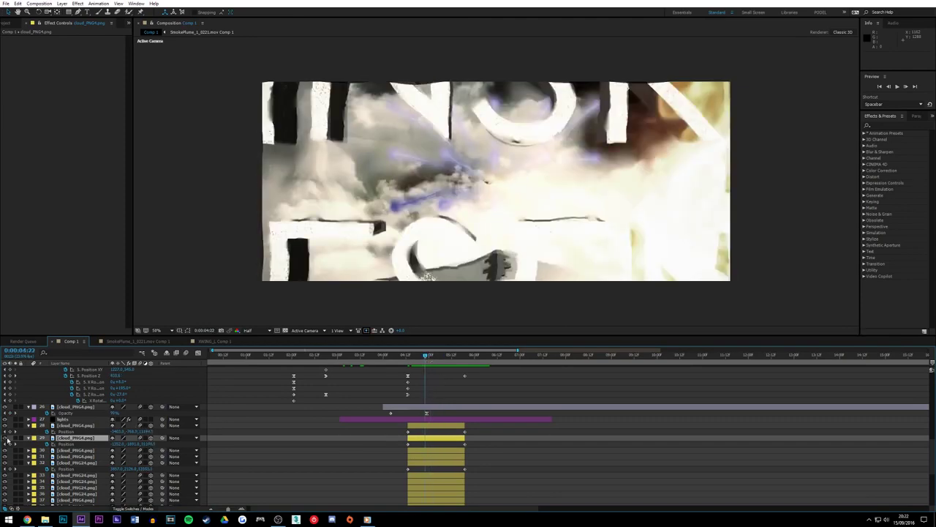
Duplicate cloud layer 29 at 0:00:05:02, show the copy's keyframed properties, and shift its X and Y position
left_click_drag(428, 357, 433, 356)
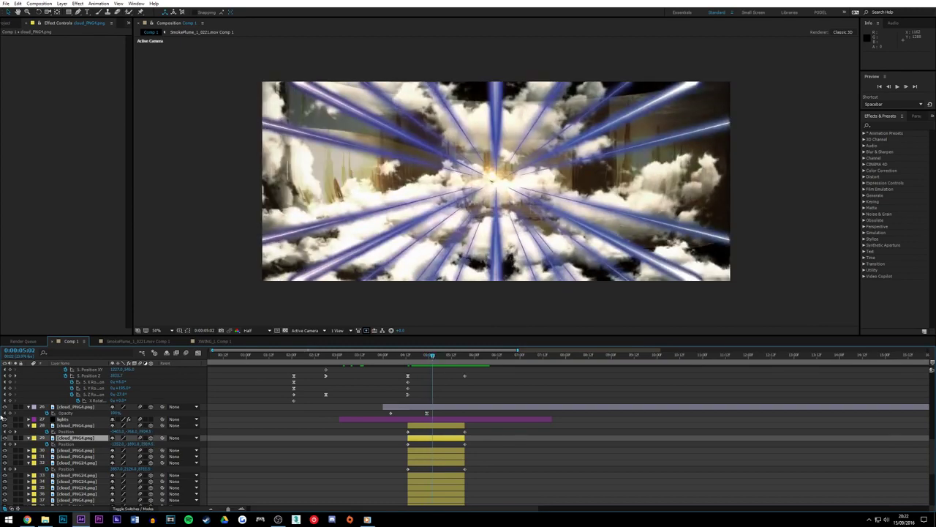
left_click(5, 438)
left_click(5, 438)
key("ctrl+d")
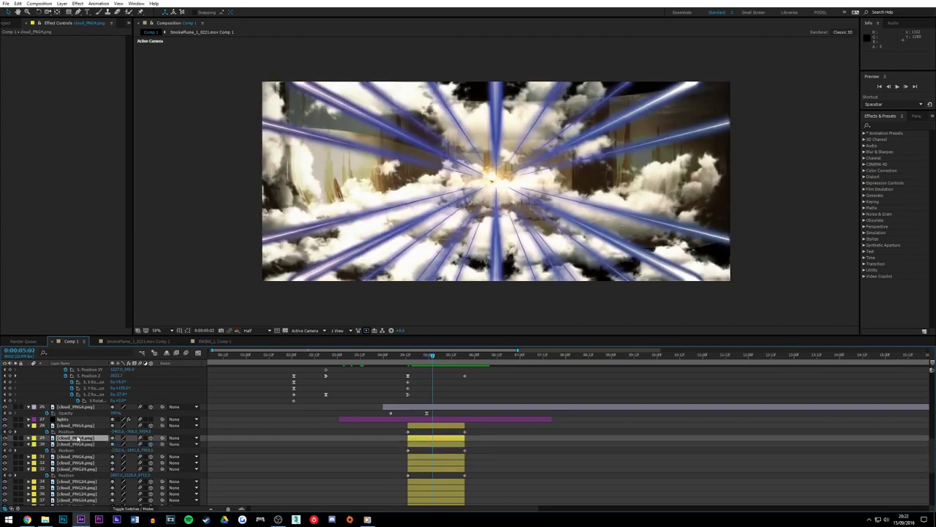
key("u")
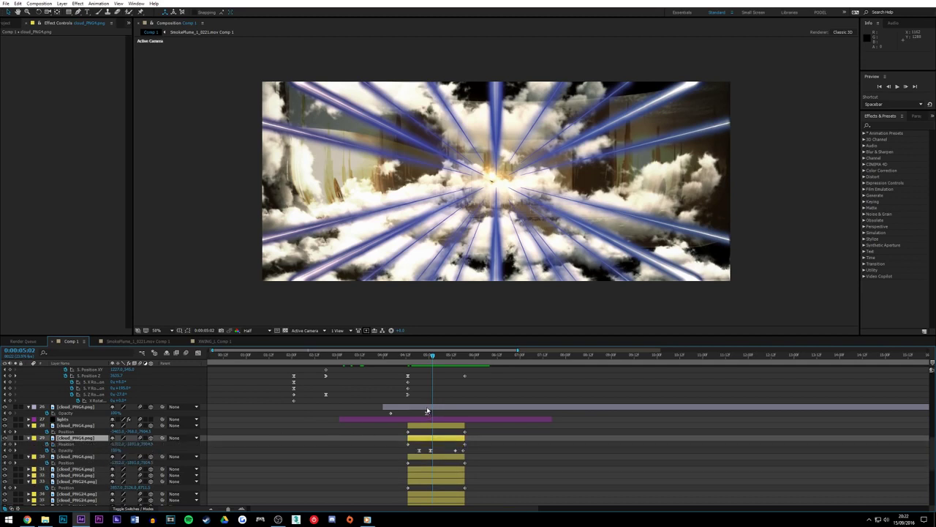
left_click_drag(117, 444, 166, 445)
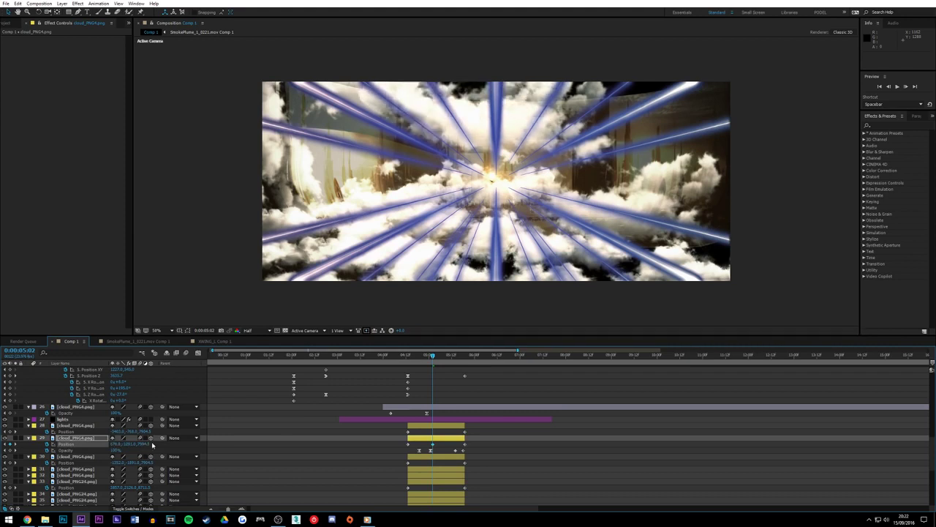
left_click_drag(149, 445, 119, 446)
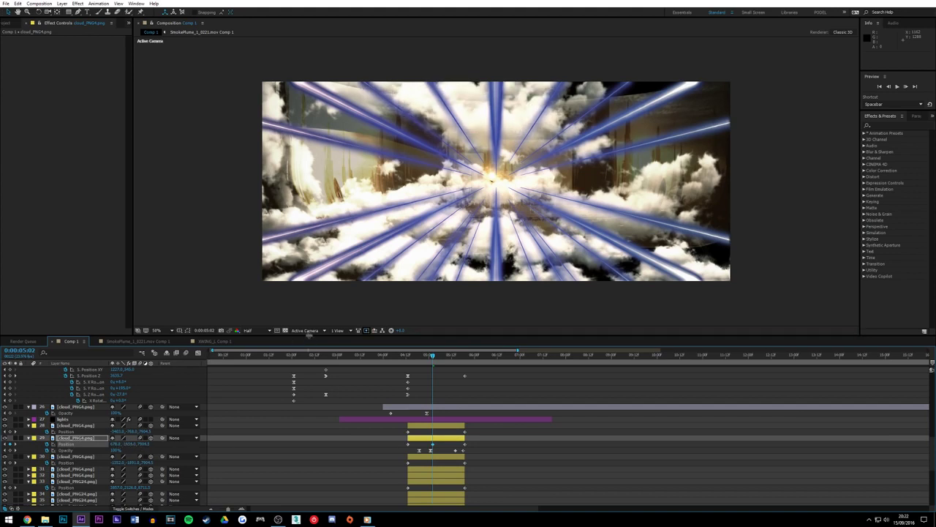
Copy the new middle keyframe's X position to the duplicated cloud layer's first and last position keyframes
left_click(115, 443)
left_click(408, 356)
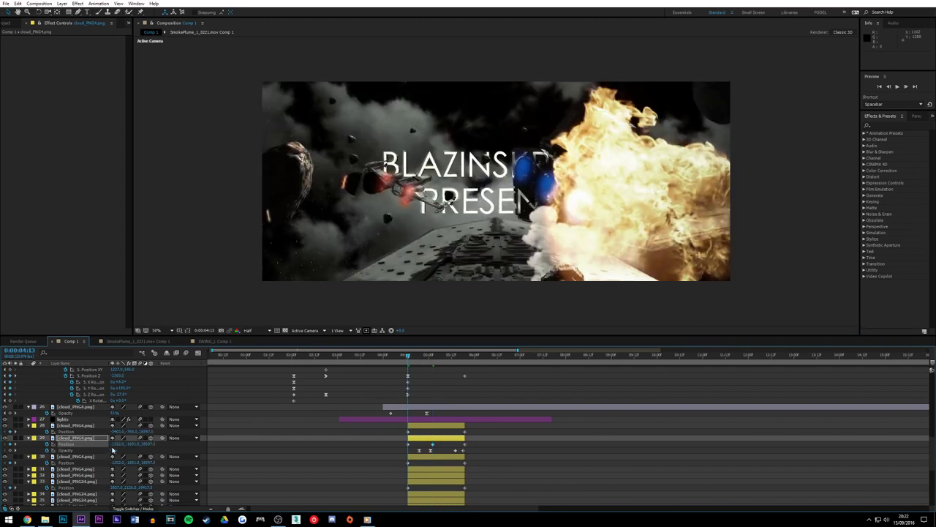
left_click(114, 444)
type("478")
key("Return")
left_click(463, 356)
left_click(115, 444)
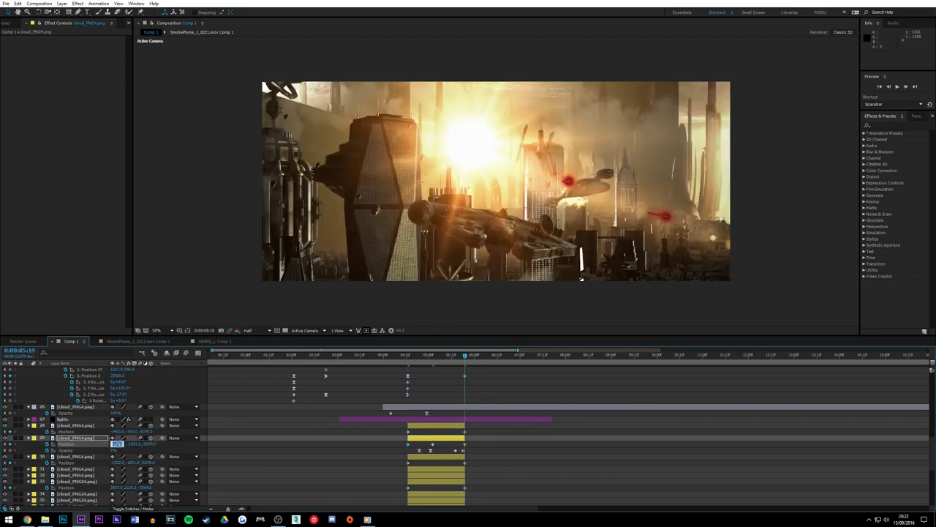
left_click(377, 408)
Copy the middle keyframe's Y position to the duplicated cloud layer's first and last position keyframes
left_click(434, 357)
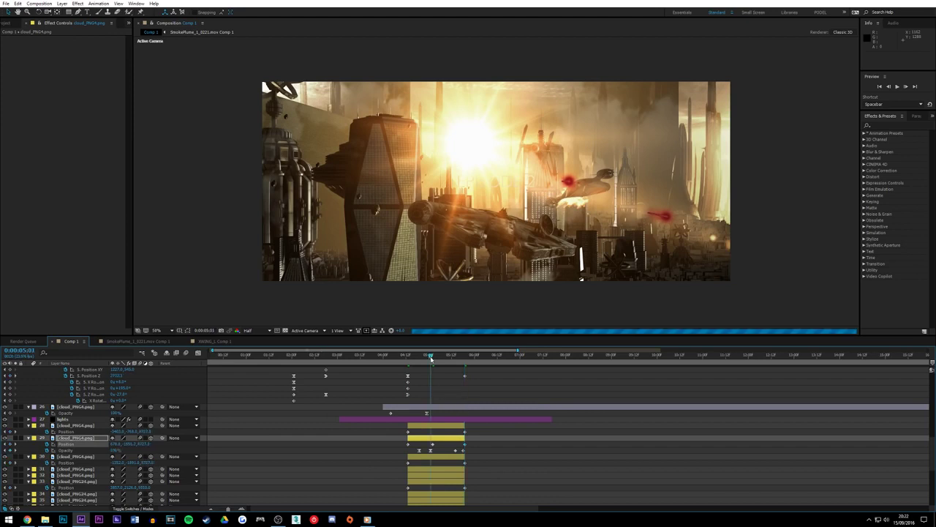
left_click(128, 444)
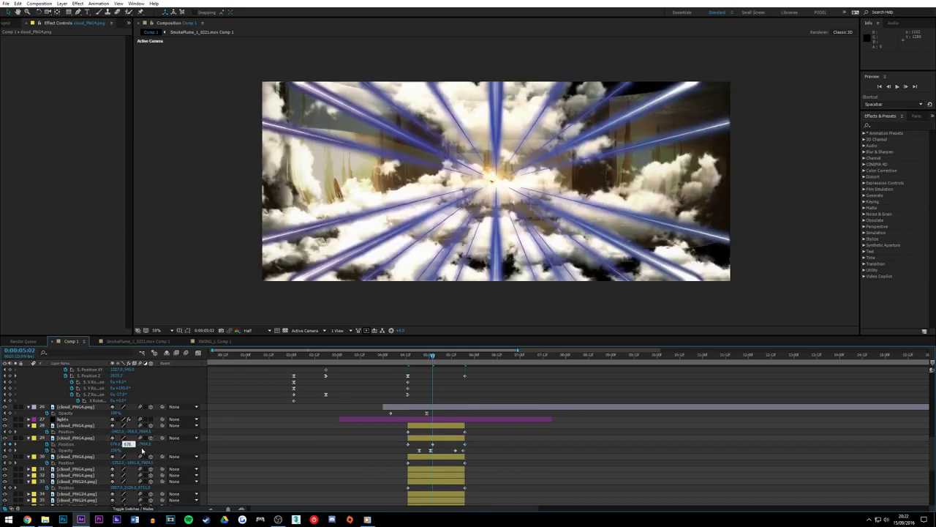
key("ctrl+z")
left_click_drag(419, 354, 407, 354)
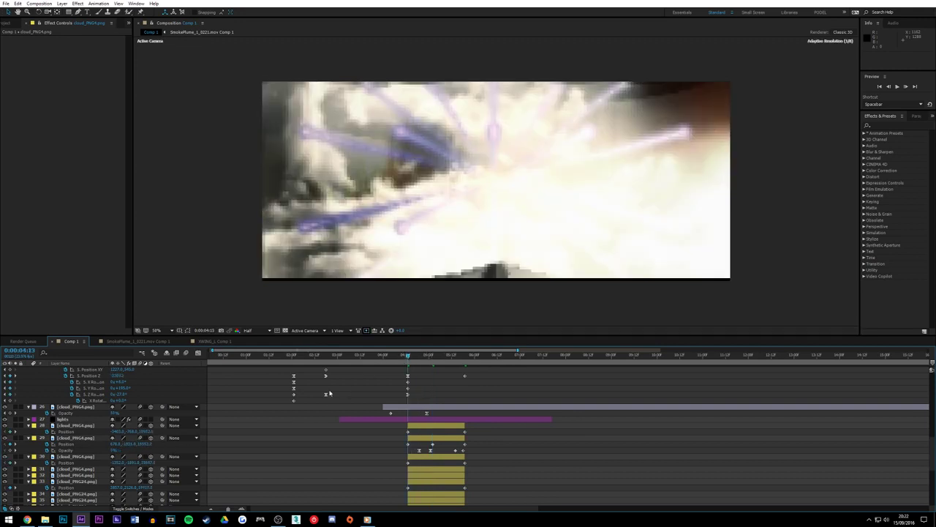
left_click(129, 444)
type("-1655")
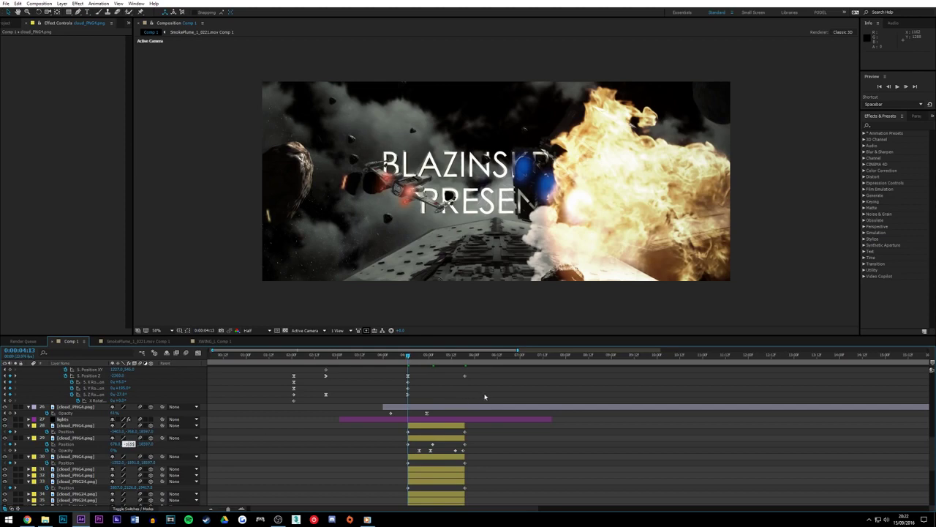
left_click(486, 395)
left_click_drag(454, 356, 465, 357)
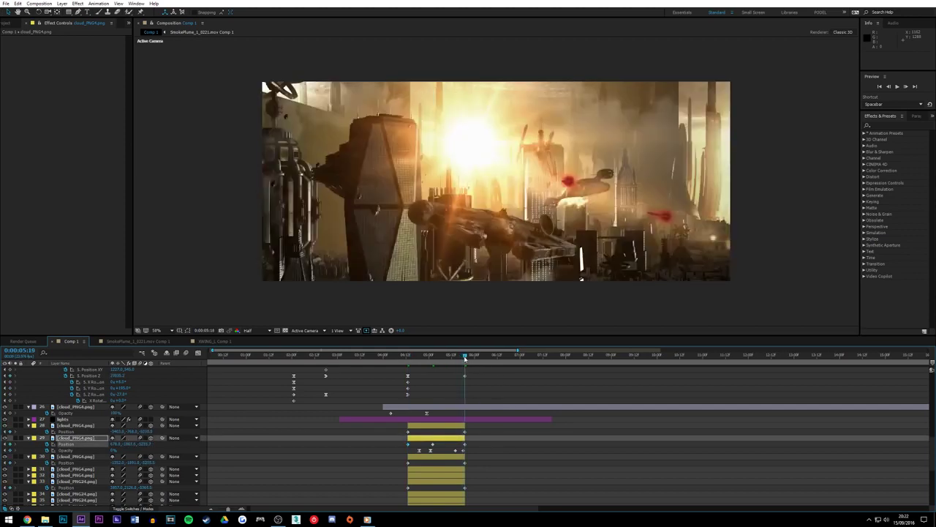
left_click(129, 443)
key("Return")
Preview the cloud transition from 0:00:04:17 and 0:00:04:20, and examine the frame at 0:00:05:06
left_click(421, 355)
left_click(434, 354)
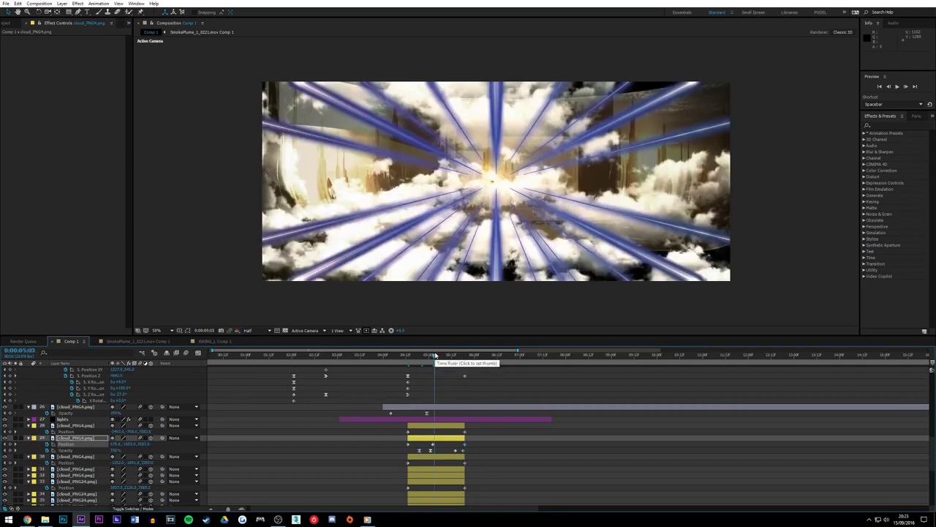
left_click(417, 355)
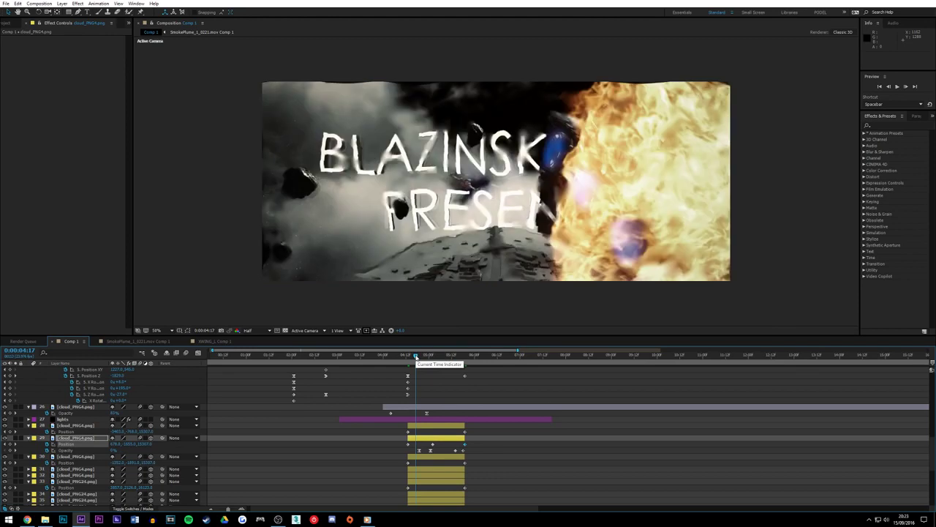
key("space")
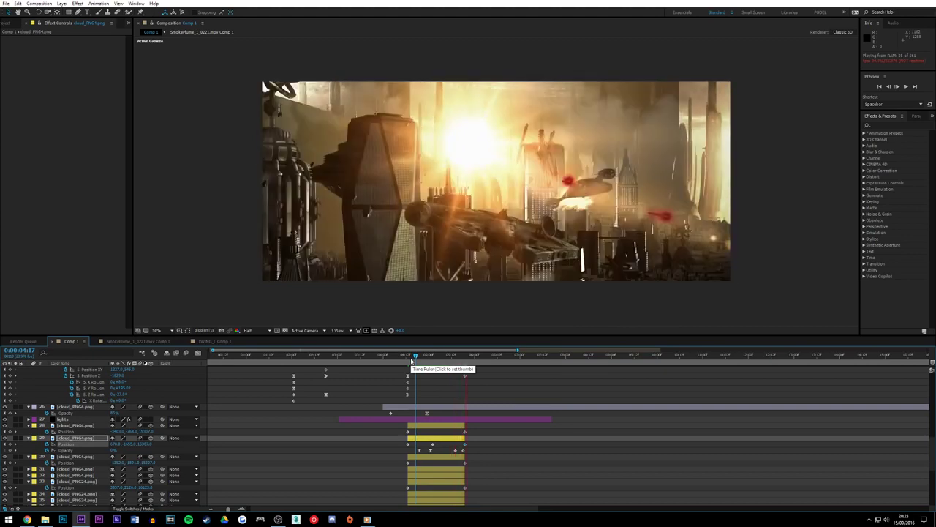
key("space")
left_click(422, 357)
key("space")
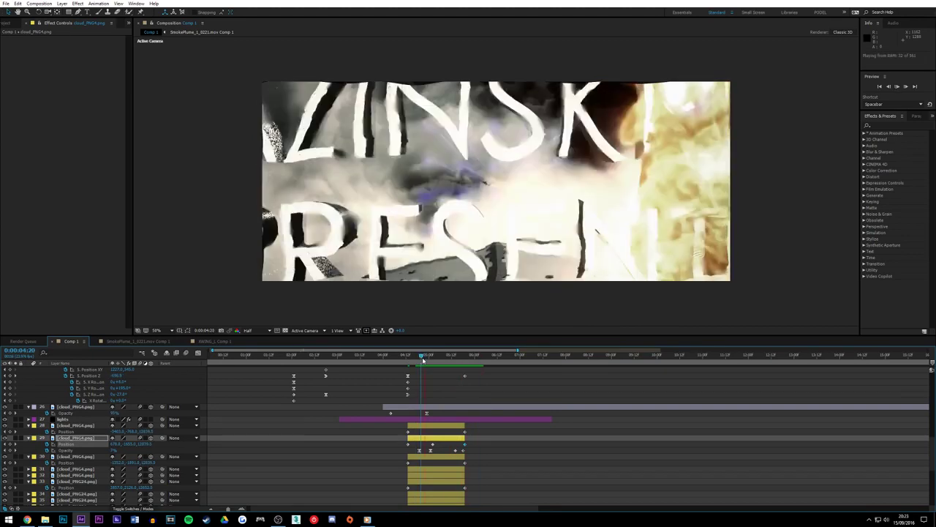
left_click_drag(422, 357, 439, 357)
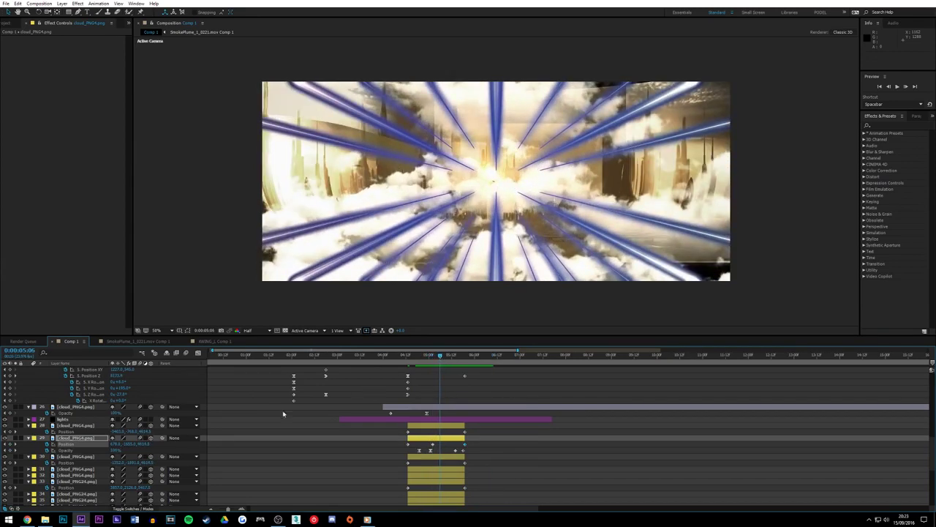
Collapse the expanded properties of the cloud layers and select Adjustment Layer 1 at the head of the layer stack
left_click(29, 438)
left_click(28, 426)
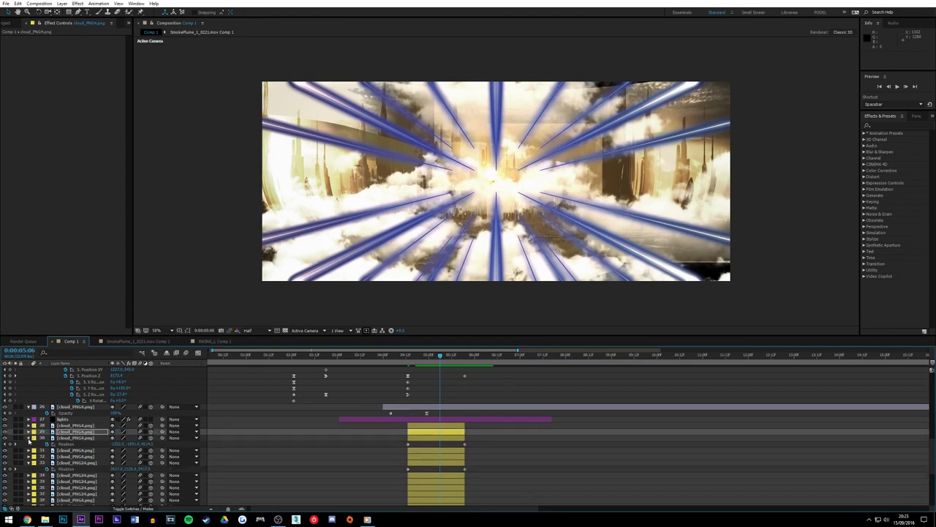
left_click(29, 438)
scroll(20, 387, "up", 10)
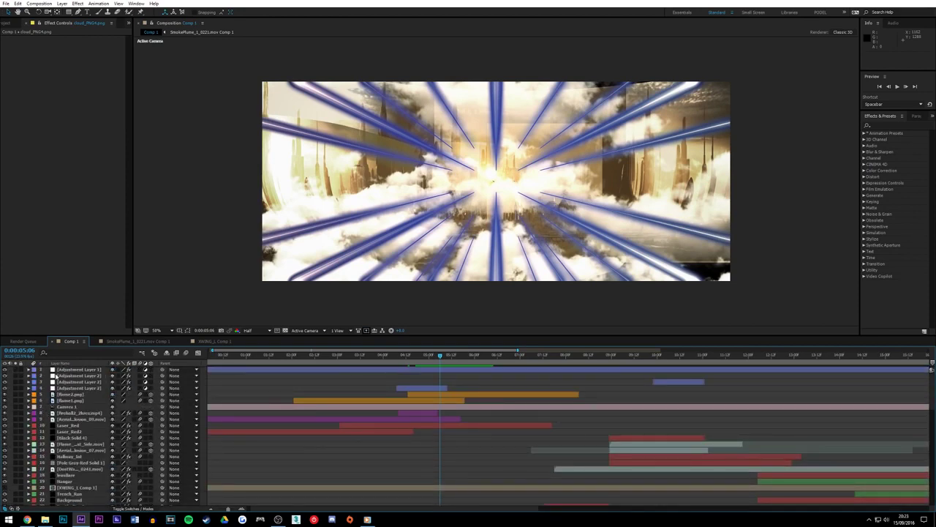
left_click(66, 370)
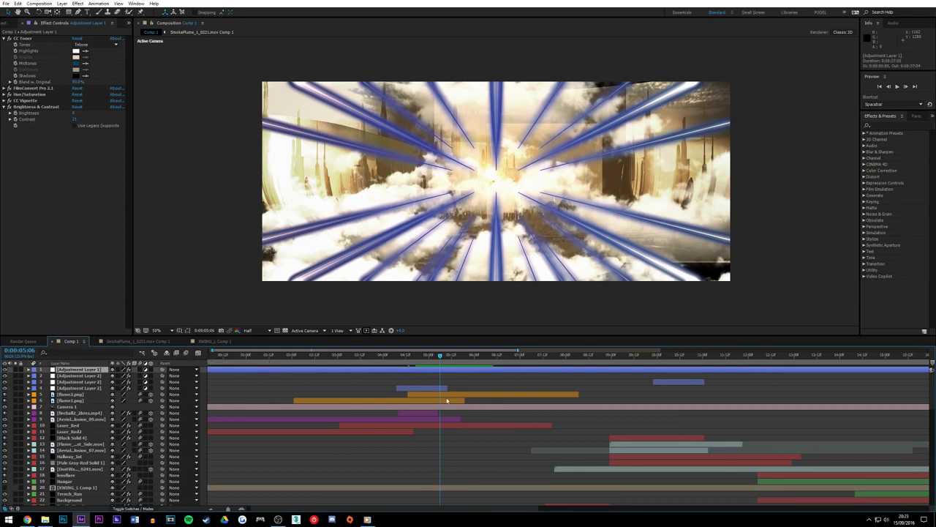
Show the whole composition's timeline, examine the Death Star shot at 0:00:08:20 and 0:00:08:09, and select the Stars layer
left_click_drag(243, 510, 223, 507)
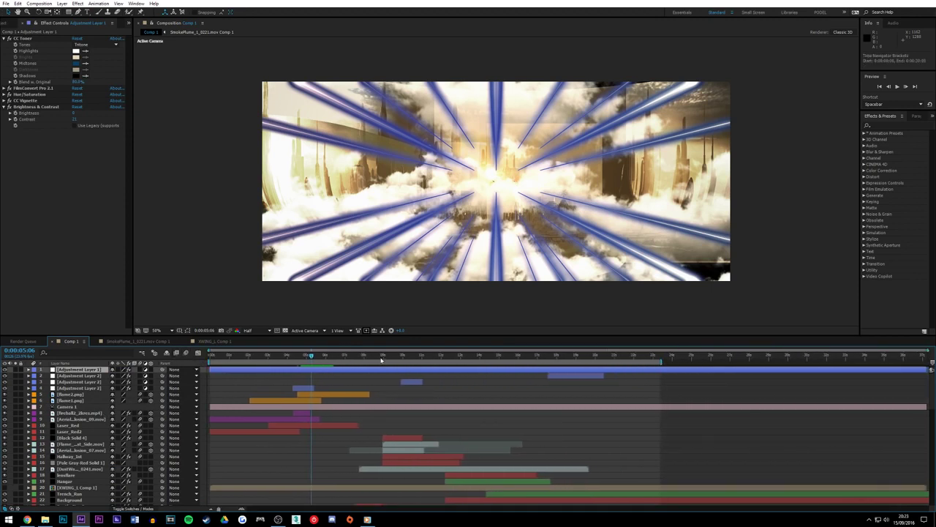
left_click(381, 357)
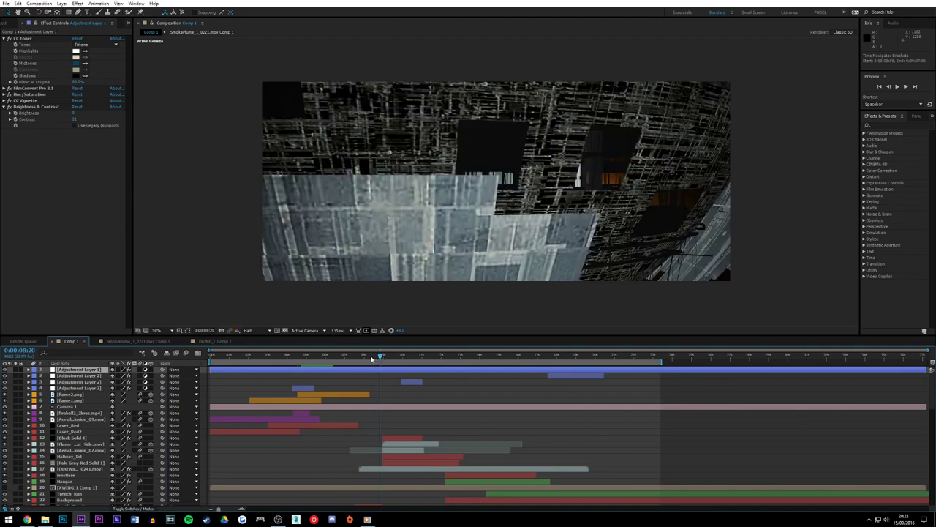
left_click(371, 357)
left_click_drag(370, 357, 373, 358)
scroll(389, 428, "down", 10)
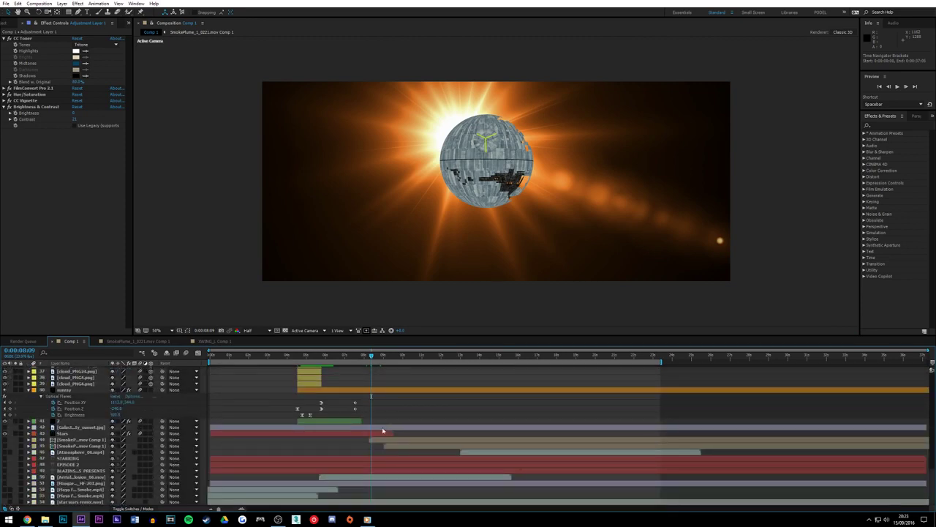
left_click(377, 434)
At 0:00:09:15, set the hallway layer's Element render mode to Full Render
left_click(402, 355)
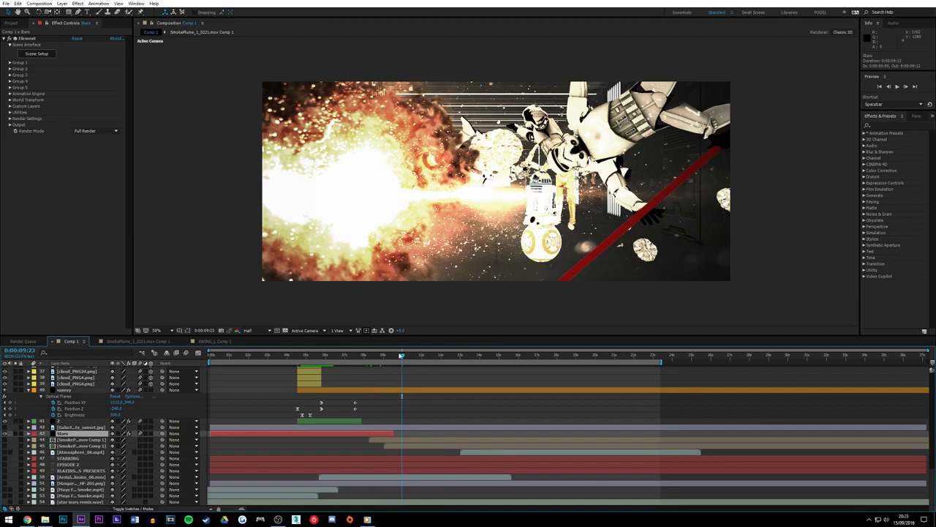
left_click(396, 357)
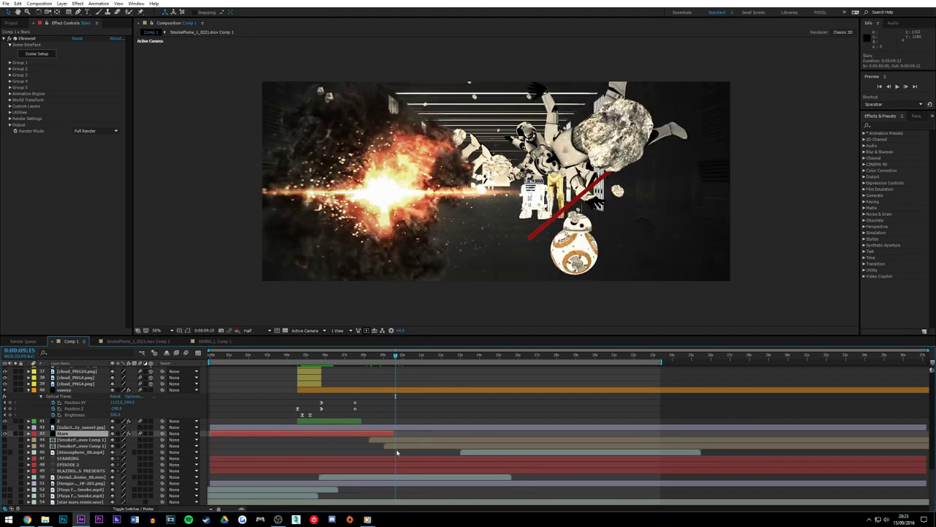
left_click(391, 471)
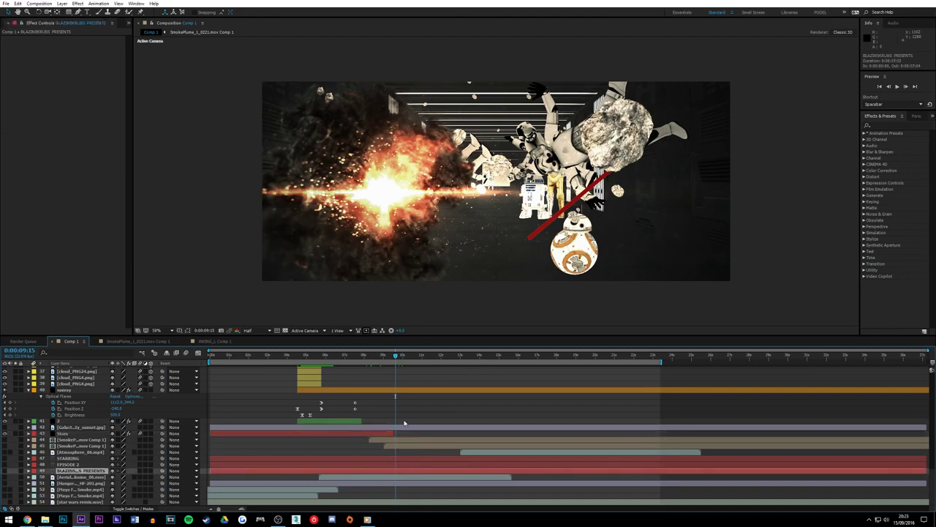
scroll(404, 423, "up", 1)
scroll(406, 439, "up", 4)
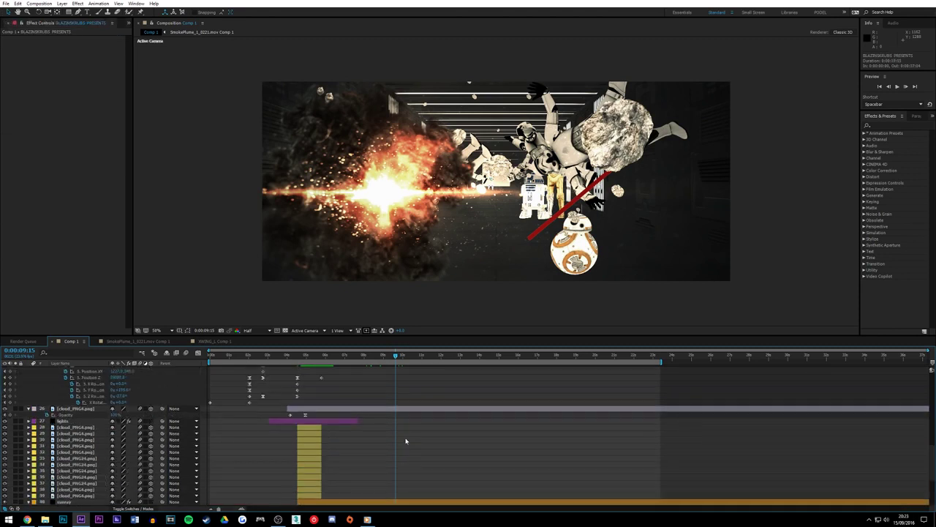
scroll(406, 440, "up", 5)
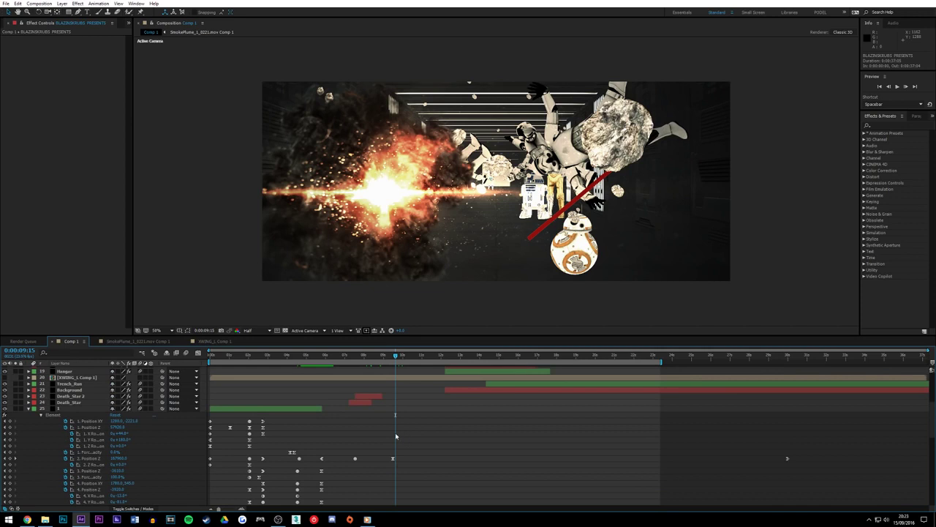
scroll(396, 412, "up", 5)
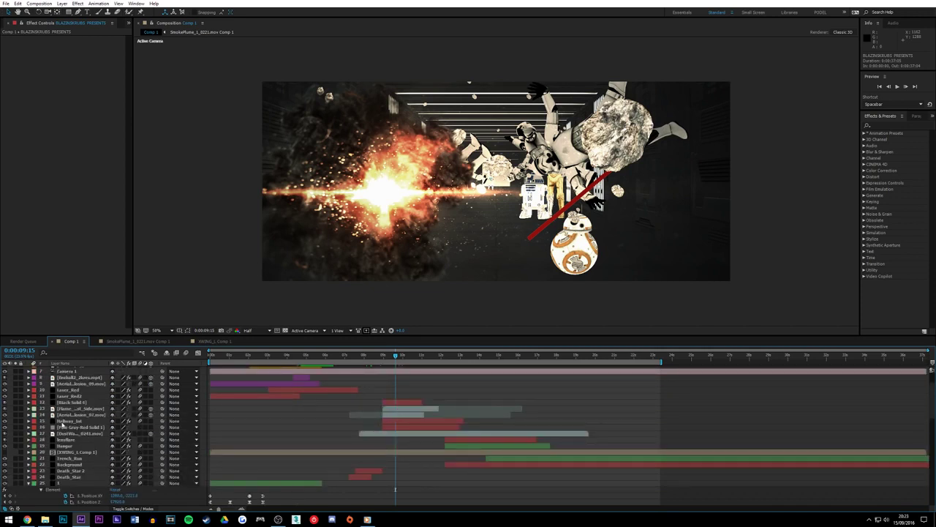
left_click(67, 421)
left_click(88, 130)
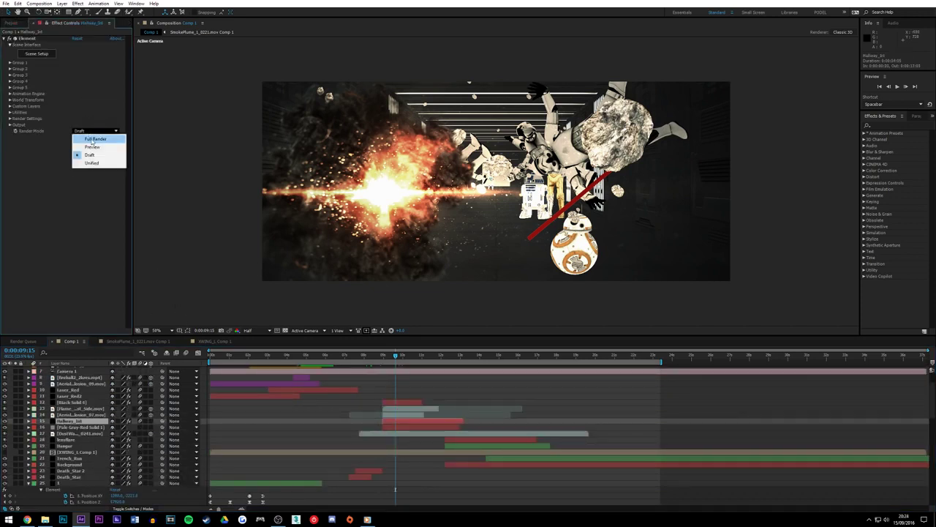
left_click(92, 141)
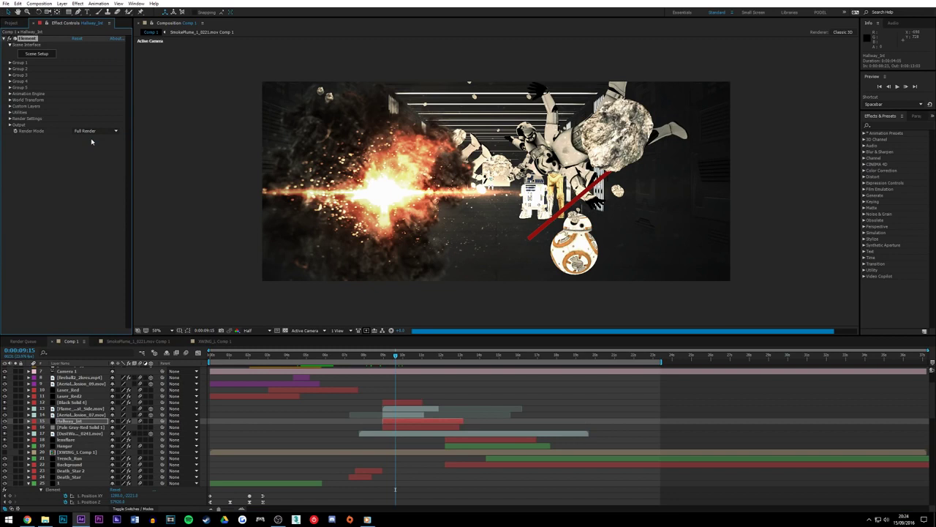
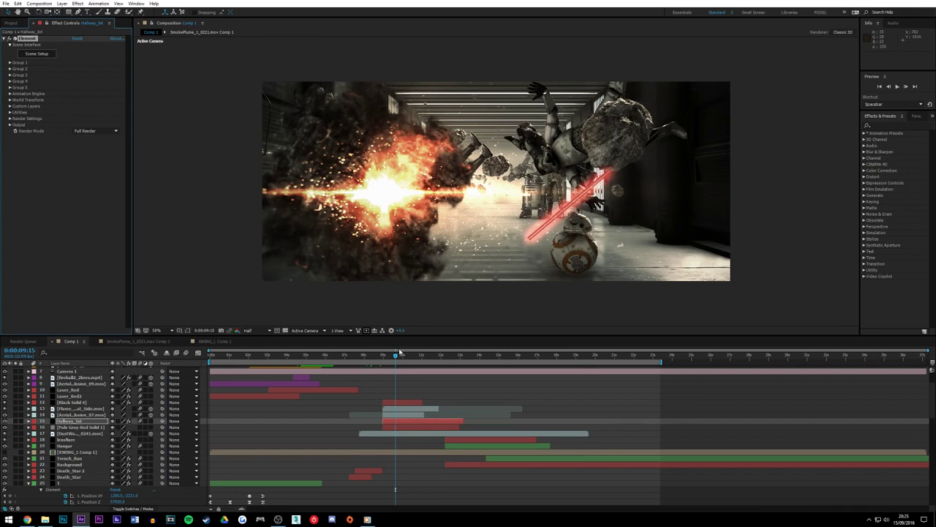
Examine the fully rendered hallway explosion at 0:00:10:15, 0:00:11:05 and 0:00:10:23
left_click(409, 357)
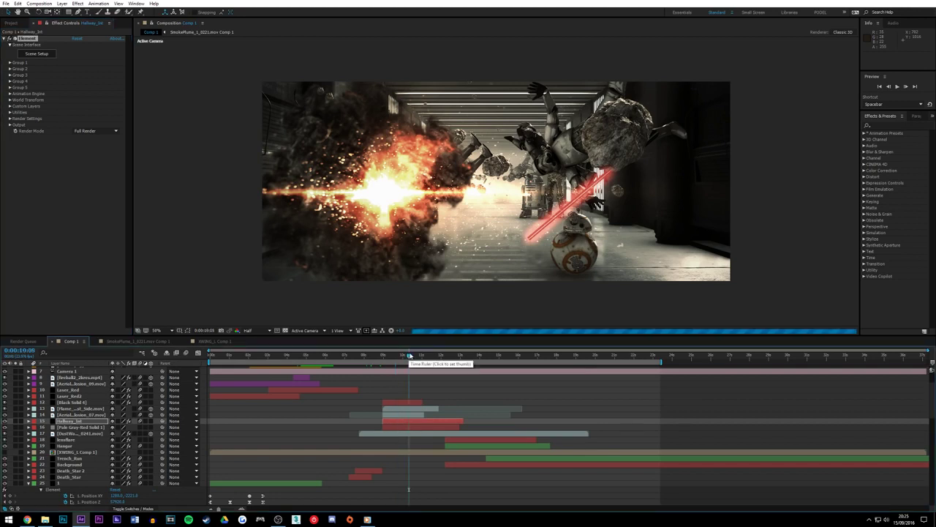
left_click(414, 356)
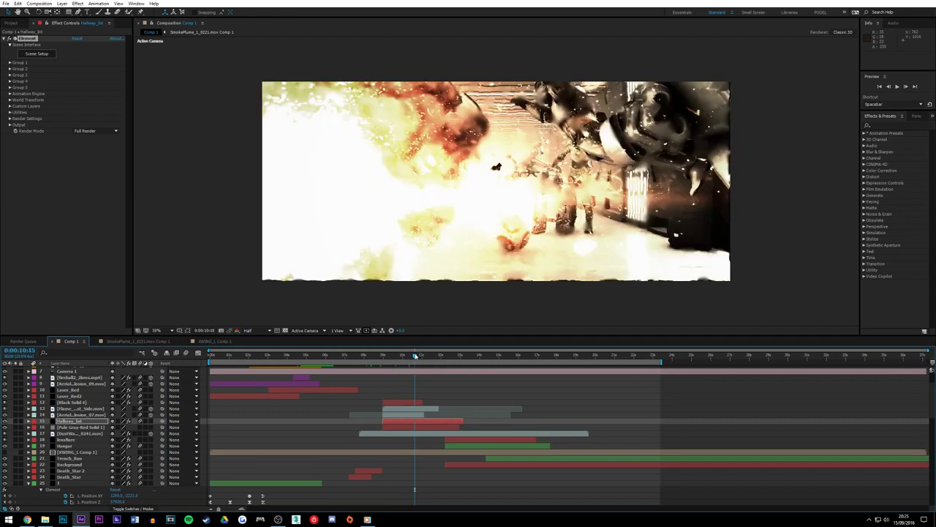
left_click(427, 356)
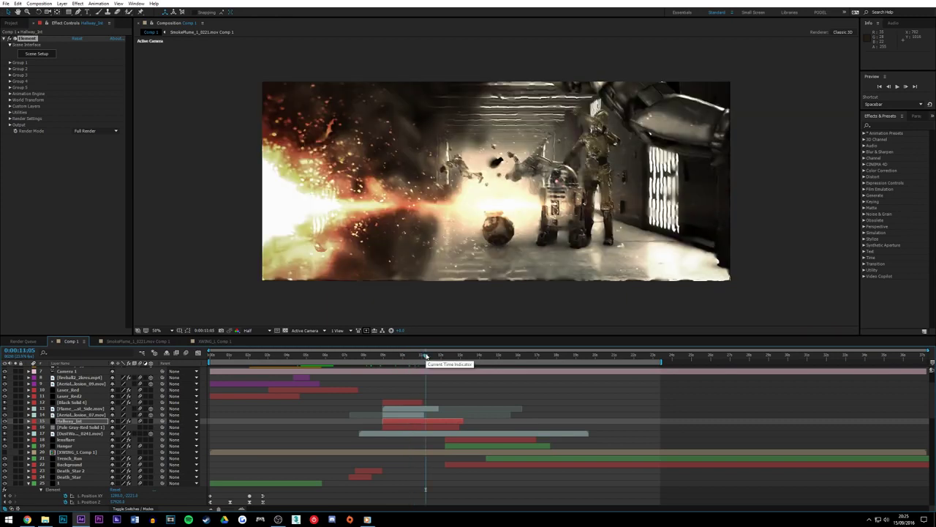
left_click_drag(427, 356, 421, 357)
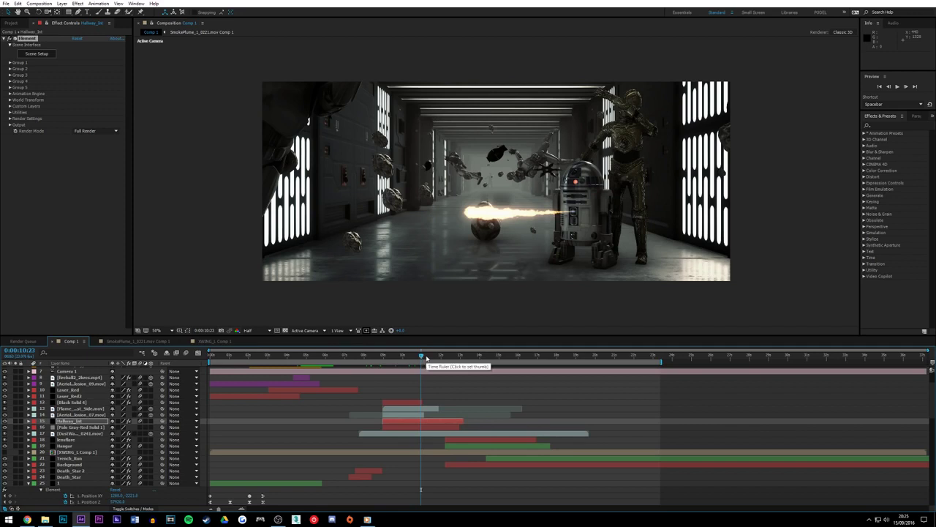
Toggle the flame thrower layer's visibility at 0:00:10:23 to check its contribution, and select the Aerial_Explosion_07.mov layer
left_click(66, 409)
left_click(6, 409)
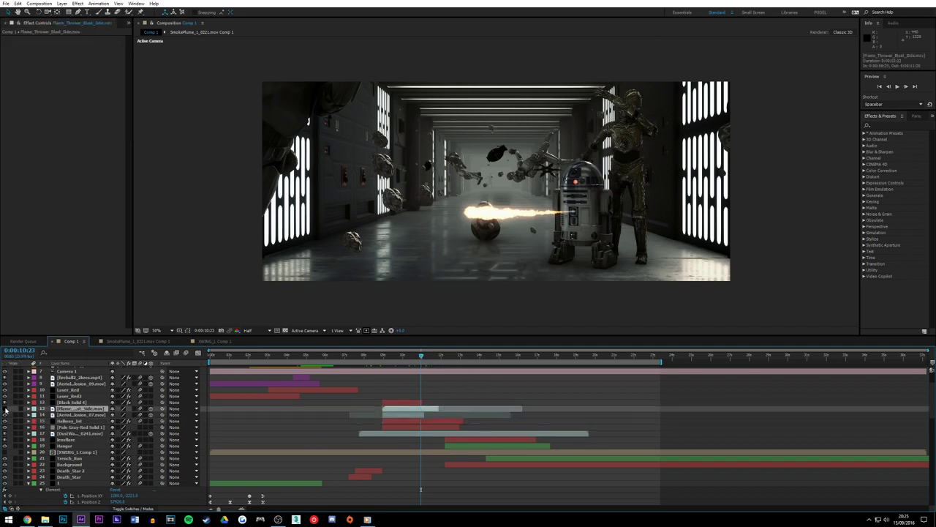
left_click(6, 409)
left_click(66, 415)
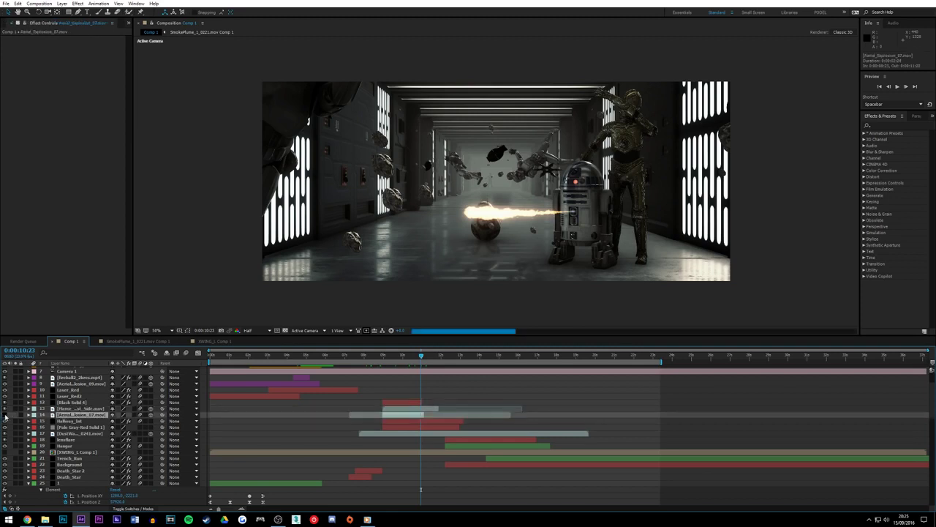
Review the explosion at 0:00:10:11 and 0:00:09:22, toggling the visibility of the Optical Flares layer Black Solid 4 to check its effect
left_click(412, 356)
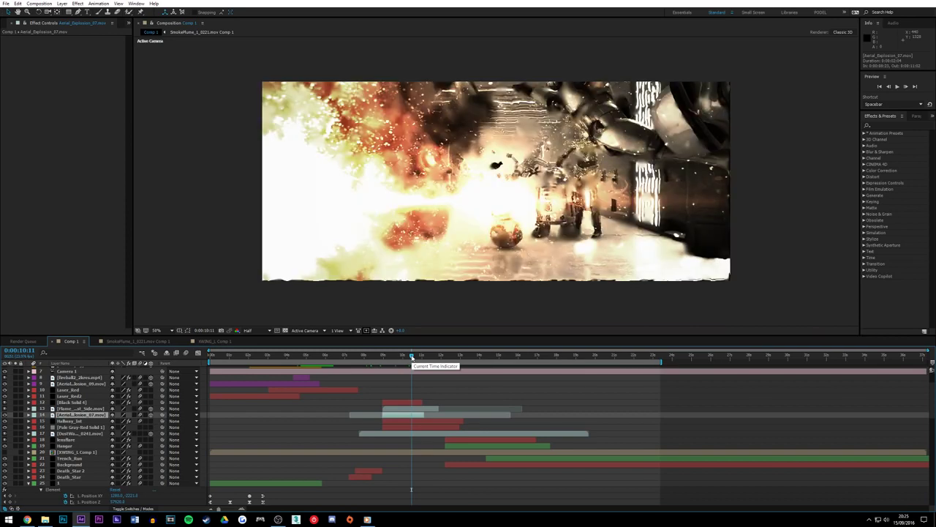
left_click(401, 356)
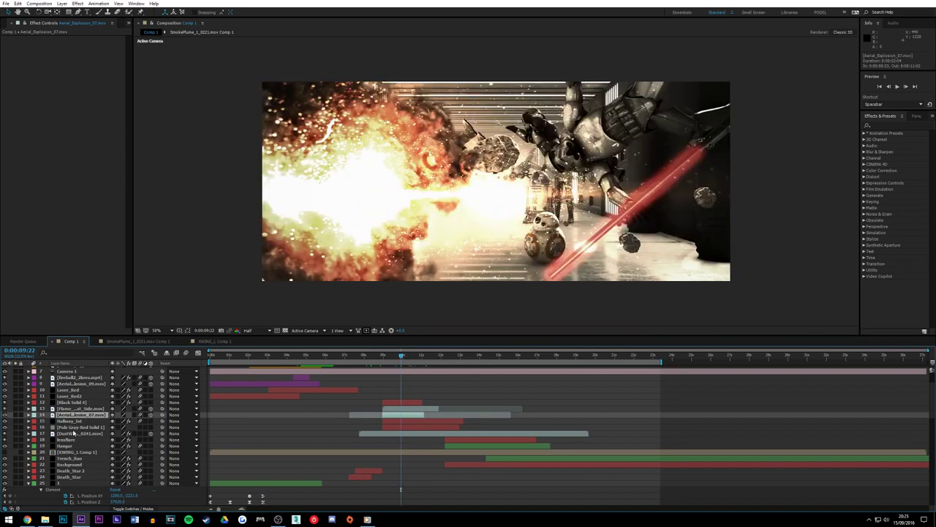
left_click(70, 440)
left_click(71, 403)
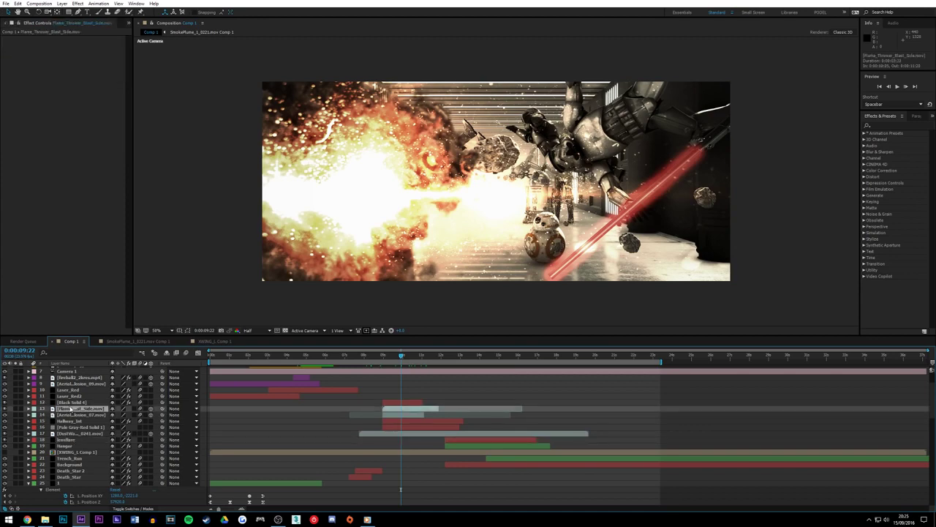
left_click(6, 402)
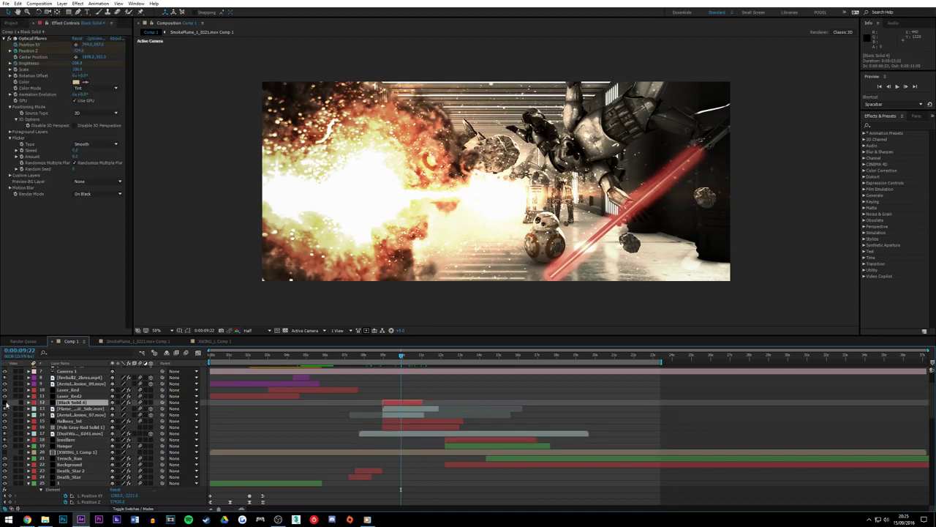
left_click(5, 403)
left_click(6, 403)
left_click(6, 403)
At 0:00:13:09, set the hangar layer's Element render mode to Full Render
left_click(455, 356)
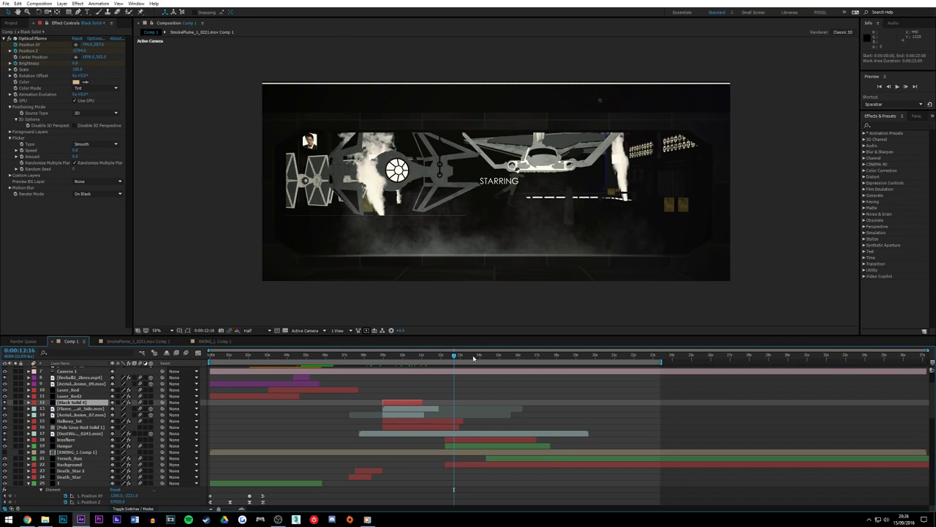
left_click_drag(454, 356, 468, 357)
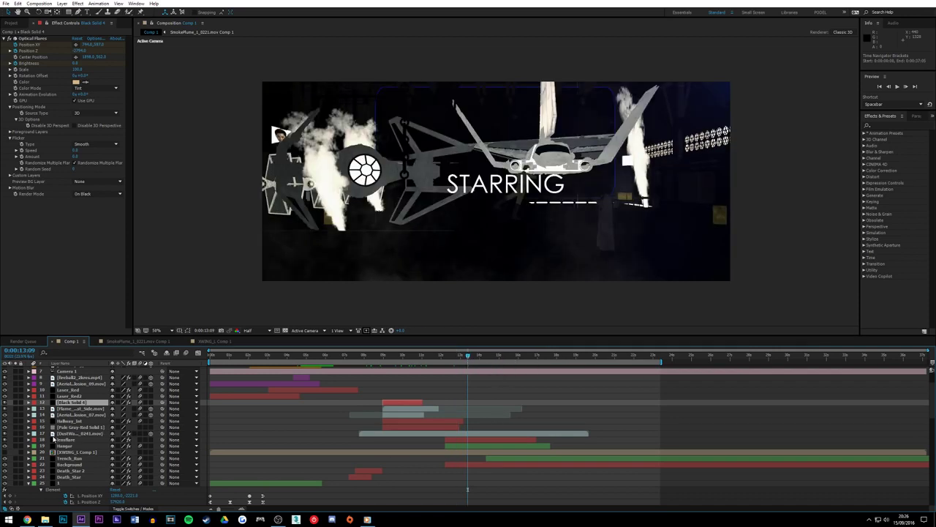
left_click(481, 446)
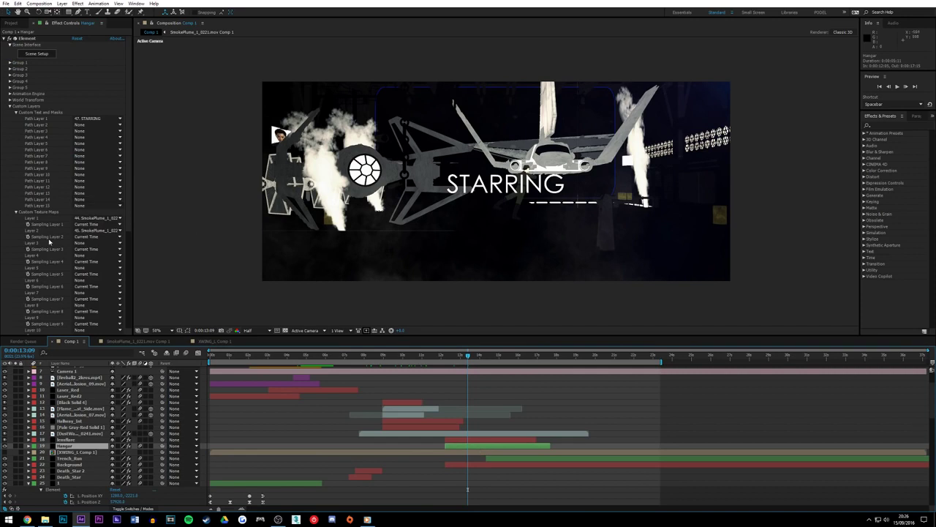
scroll(53, 245, "down", 5)
left_click(83, 330)
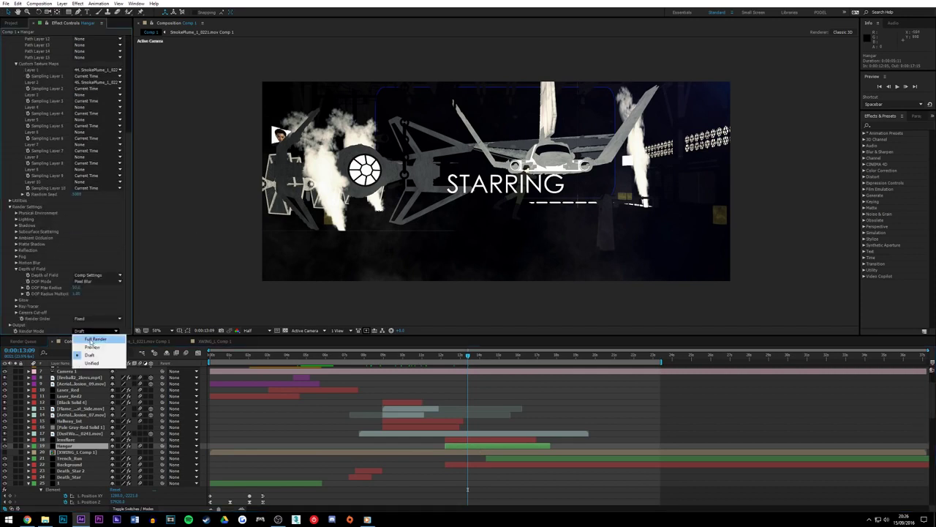
left_click(94, 339)
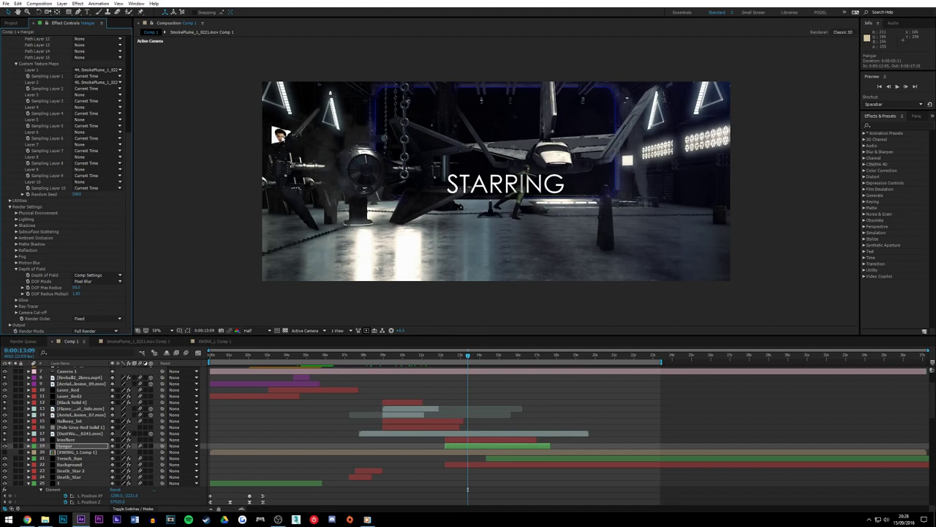
Switch to OBS to check the streaming status and return to After Effects
left_click(278, 519)
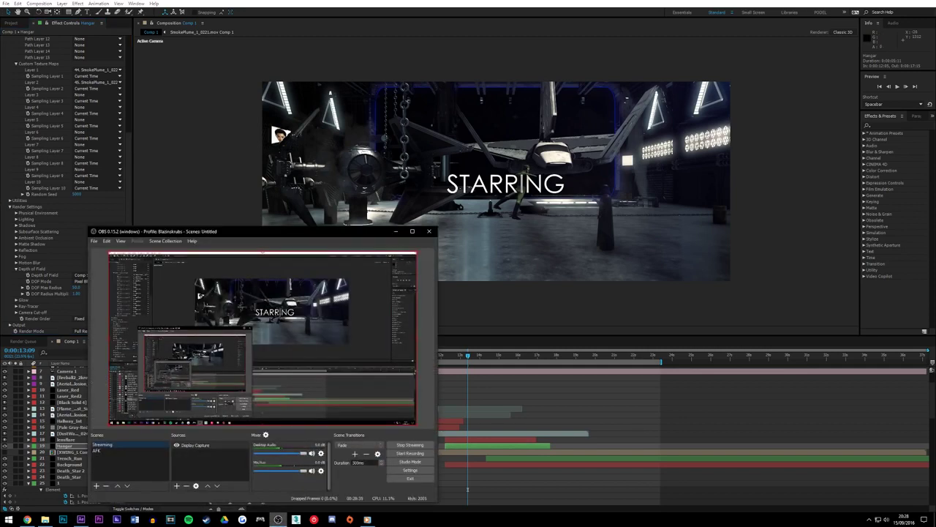
left_click(278, 519)
Examine the fully rendered hangar shot and its STARRING title from 0:00:14:18 to about 0:00:16:05
left_click(485, 356)
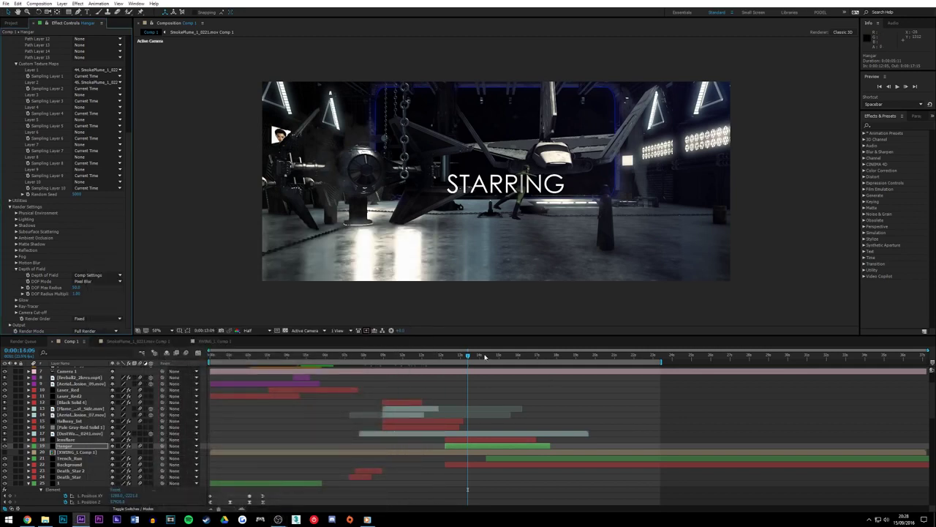
left_click_drag(485, 356, 495, 356)
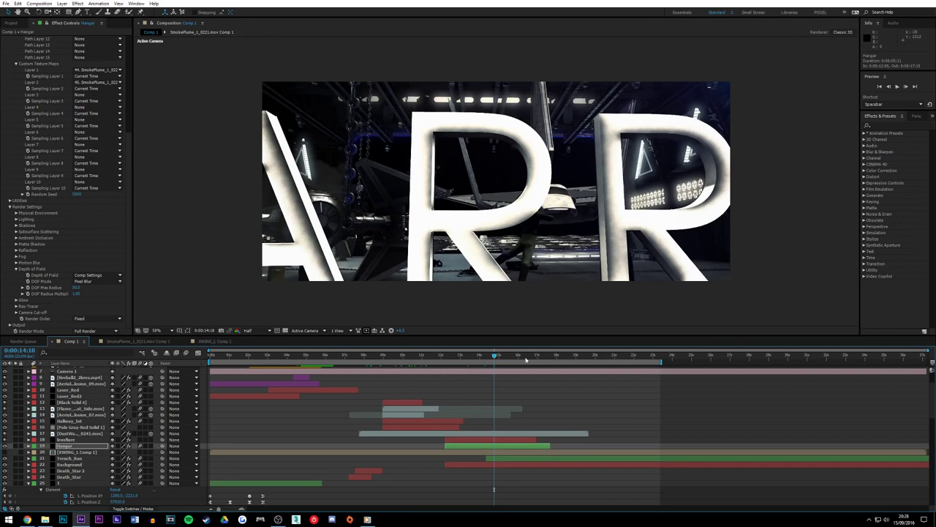
left_click(509, 356)
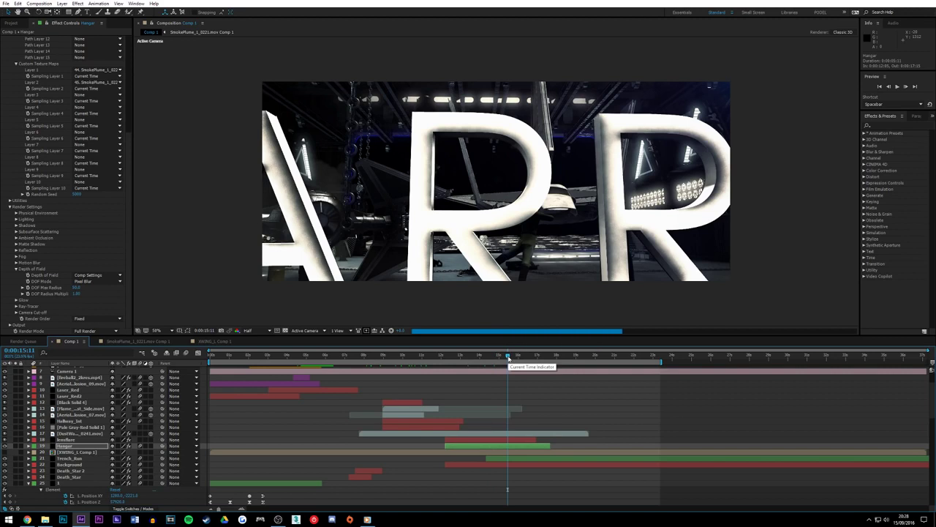
left_click_drag(509, 357, 522, 357)
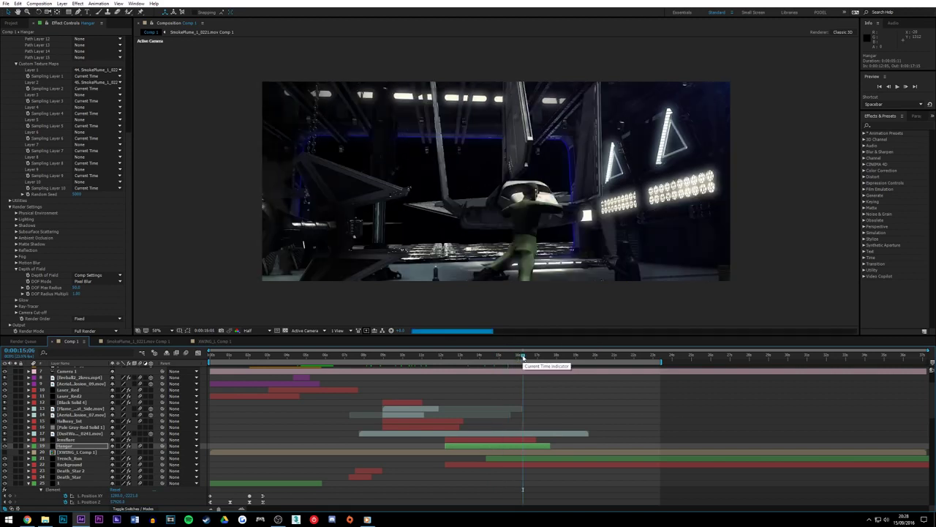
Review the end of the hangar shot and the start of the trench run, from 0:00:17:06 to 0:00:18:22
left_click_drag(523, 356, 542, 356)
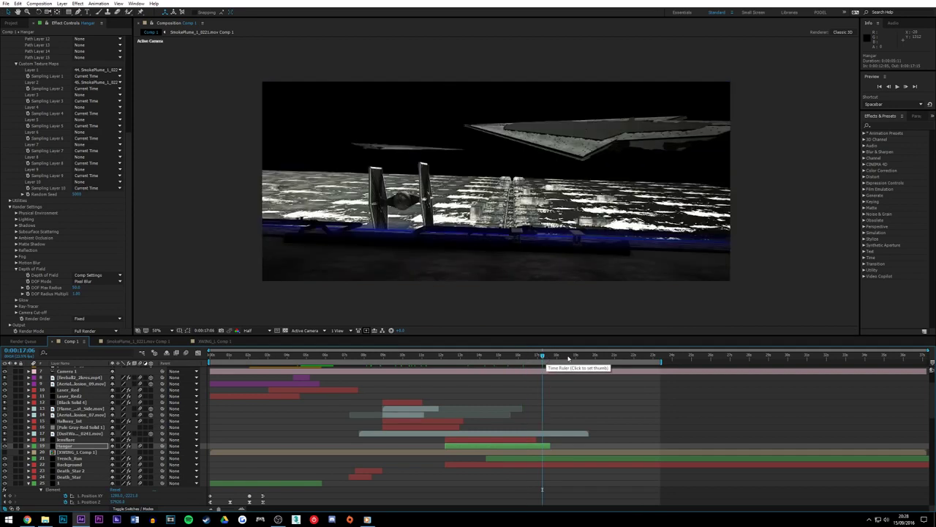
left_click(548, 356)
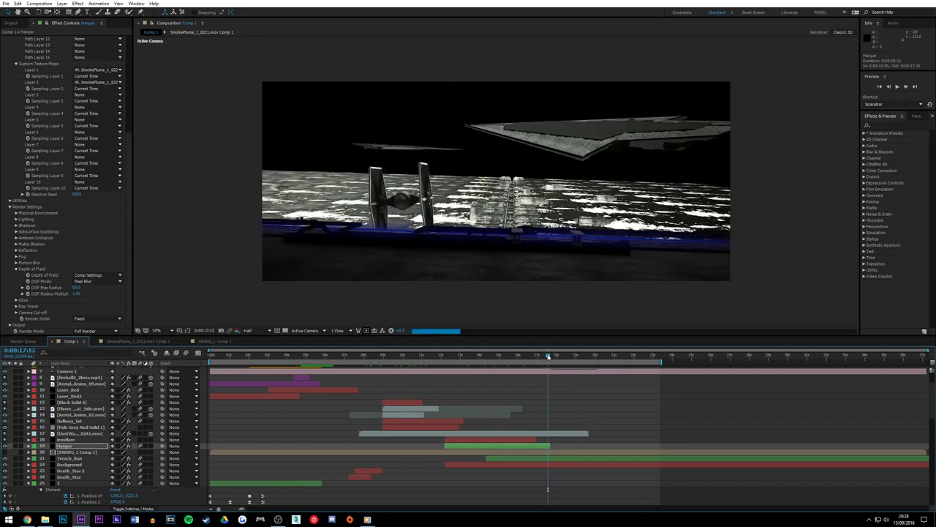
left_click(569, 355)
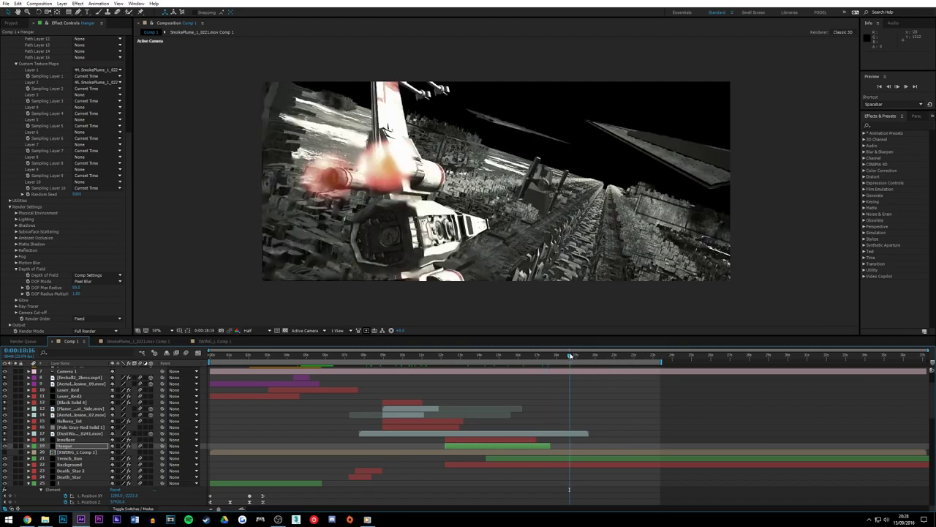
key("space")
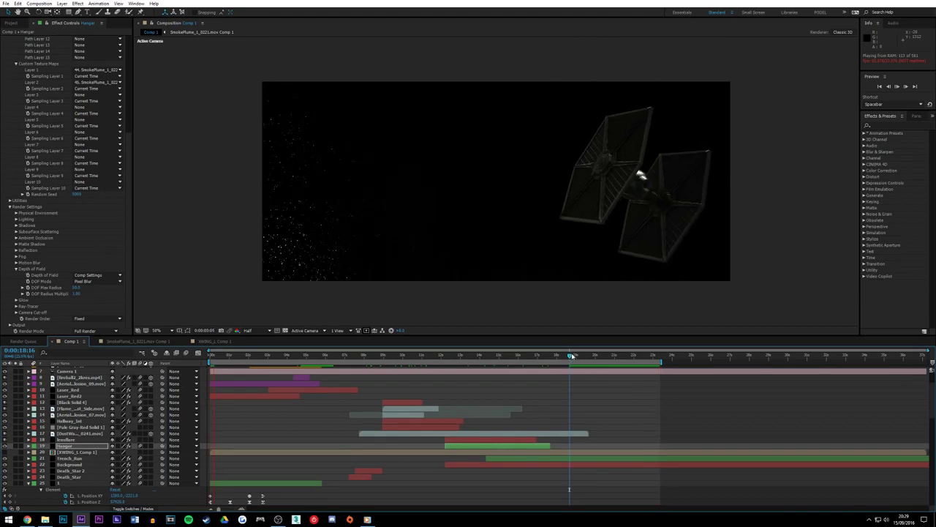
left_click(574, 355)
left_click_drag(573, 355, 577, 357)
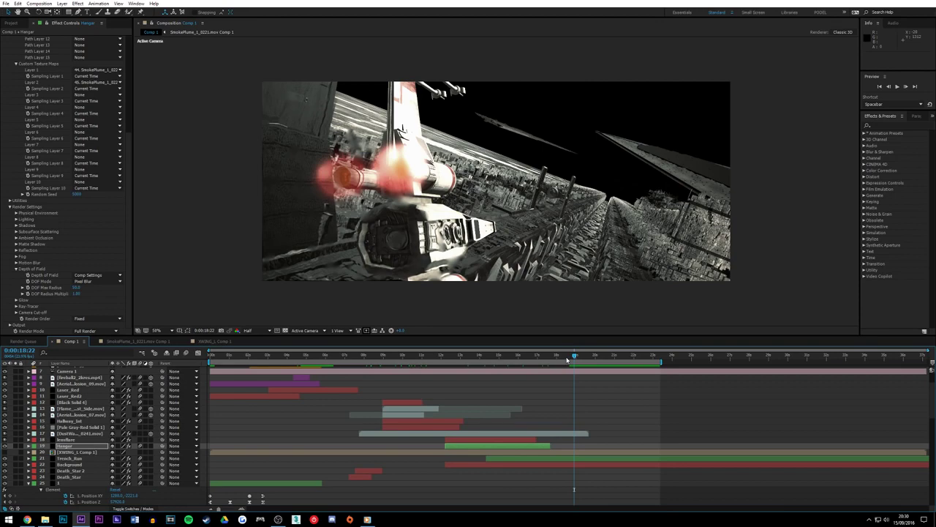
Play back the trench run and examine its X-wing frames between 0:00:19:05 and 0:00:20:11
key("space")
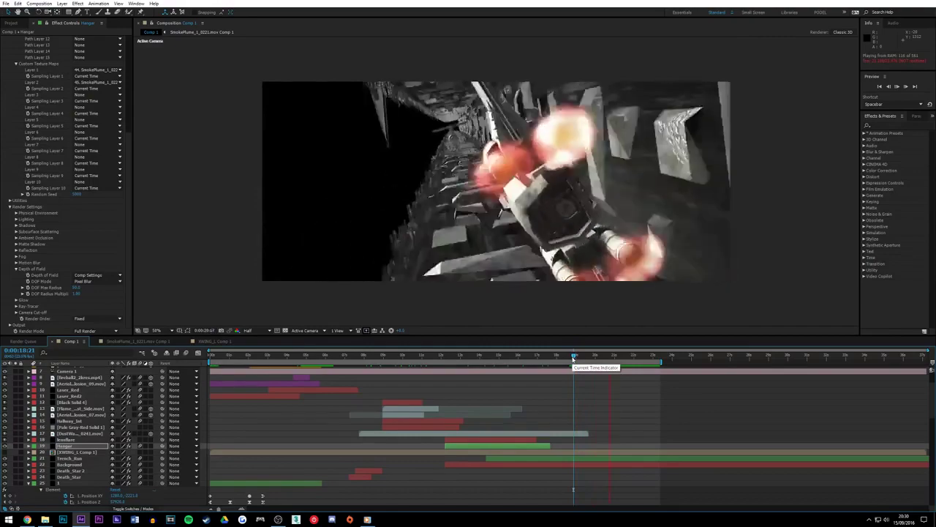
key("space")
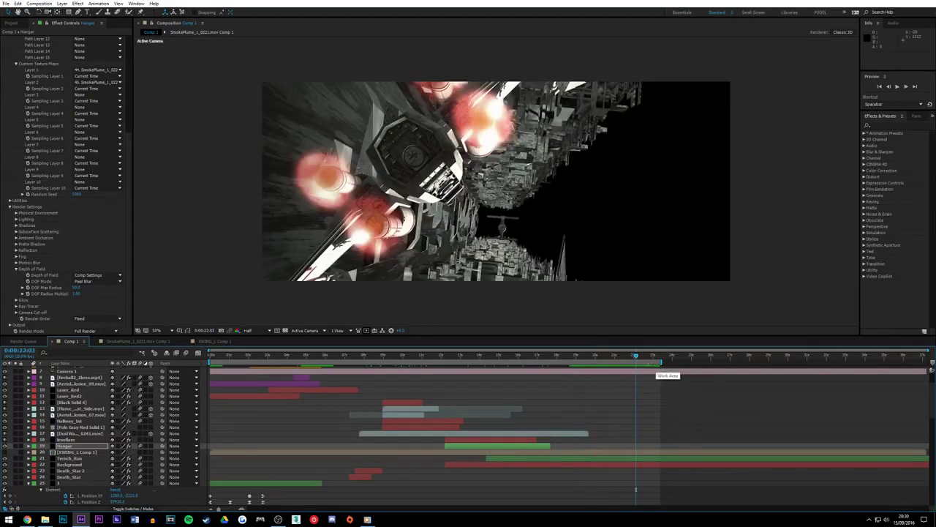
left_click_drag(635, 357, 581, 358)
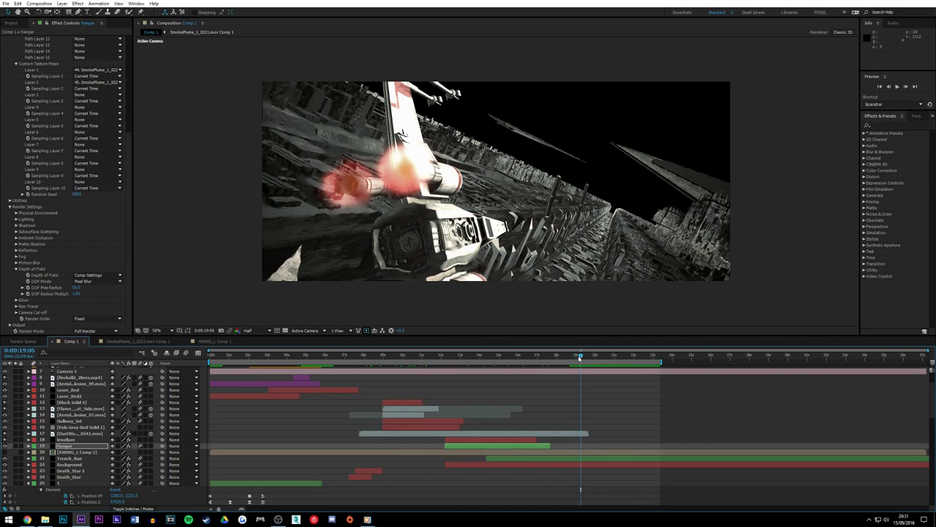
left_click_drag(581, 357, 604, 354)
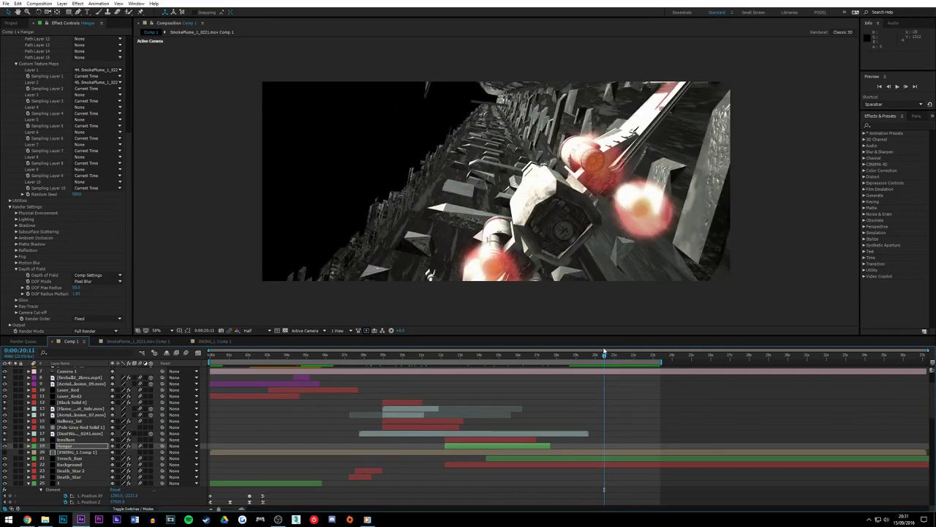
left_click_drag(605, 358, 585, 363)
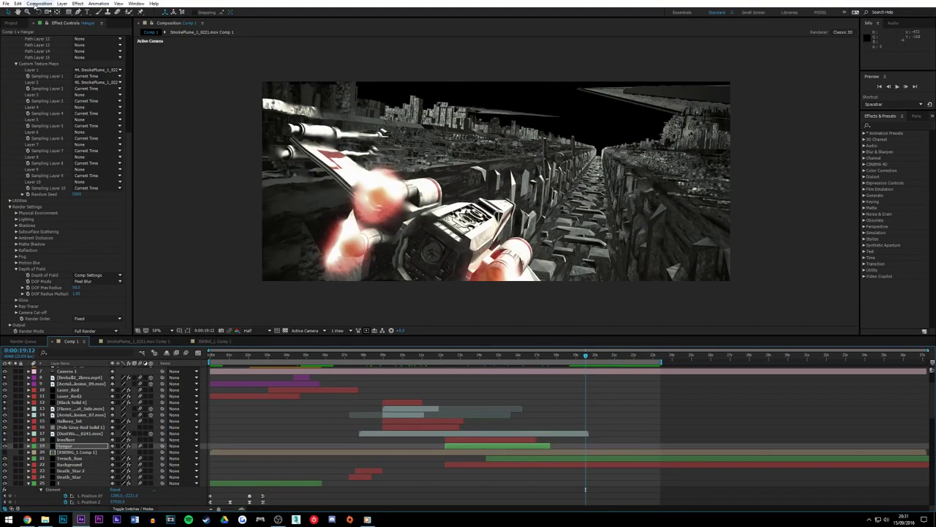
left_click(38, 4)
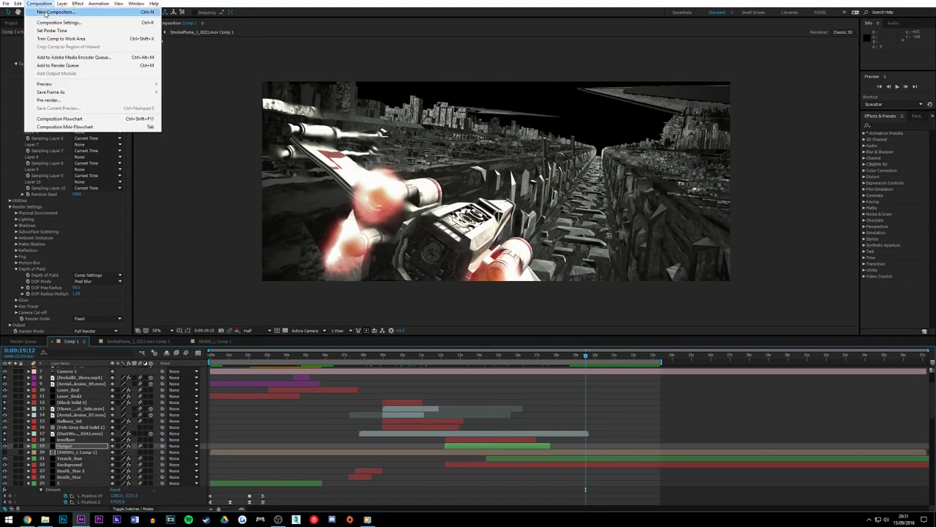
left_click(46, 16)
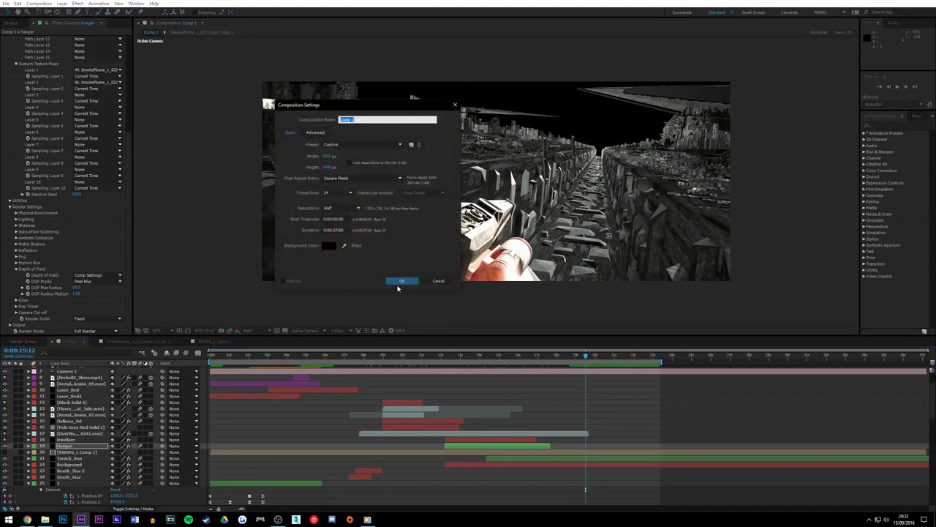
left_click(437, 281)
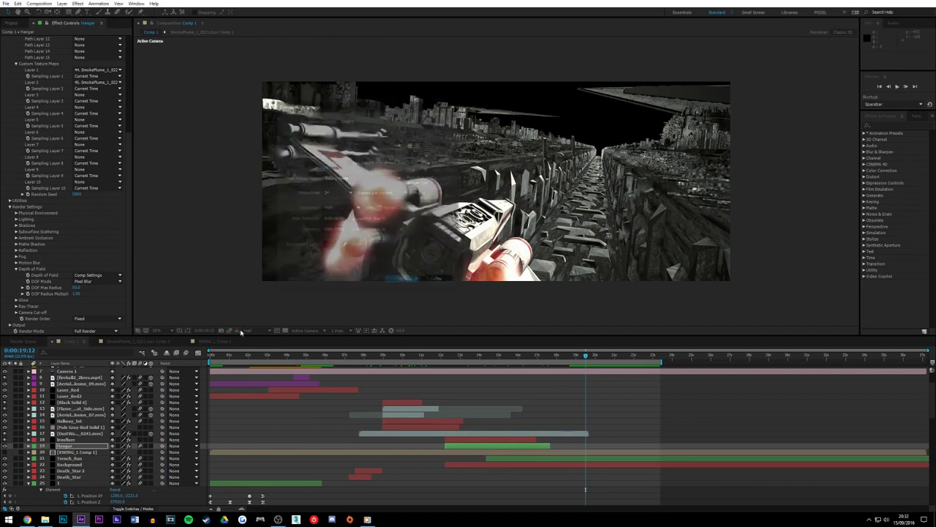
Create a new composition with the default settings and add a black solid to it
left_click(215, 342)
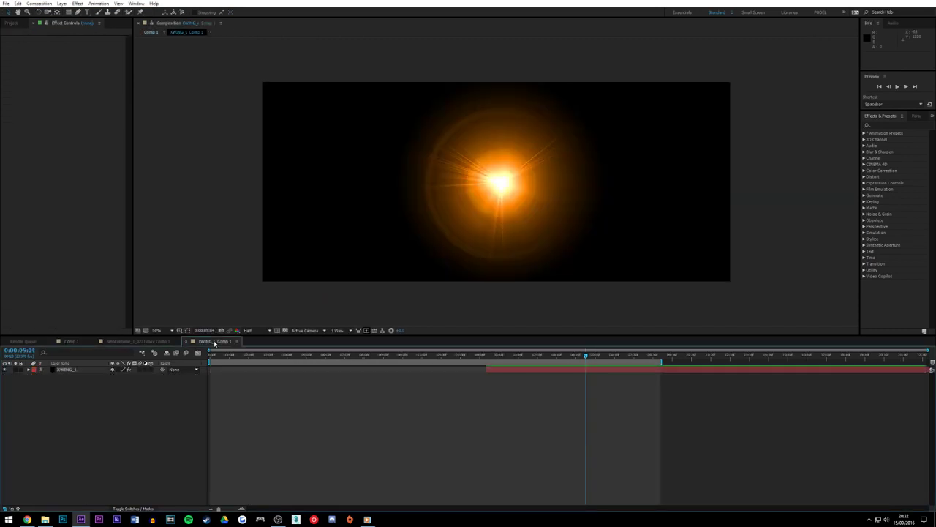
left_click(38, 4)
left_click(55, 18)
left_click(403, 282)
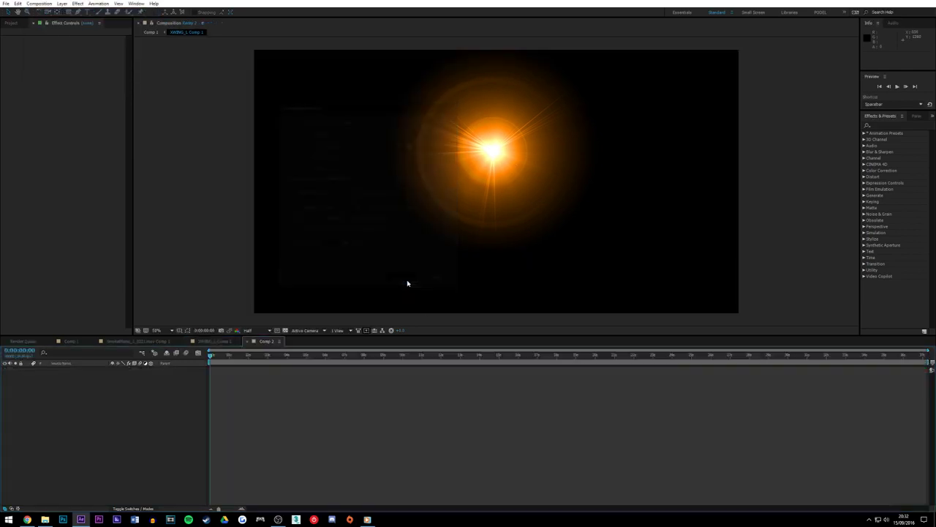
left_click(62, 3)
mouse_move(76, 13)
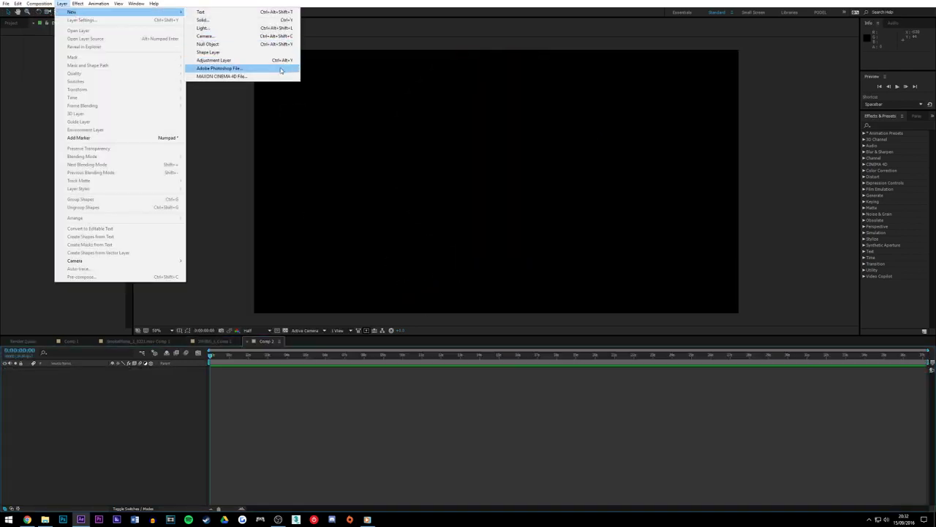
left_click(208, 20)
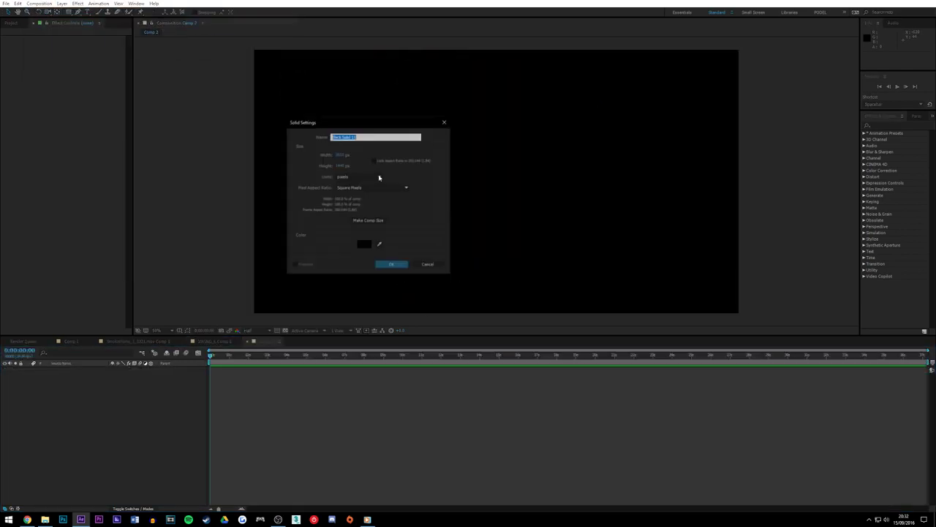
left_click(393, 264)
Apply Video Copilot Optical Flares to the black solid using the Mind_Control preset from the Conspiracy set
left_click(77, 4)
mouse_move(146, 215)
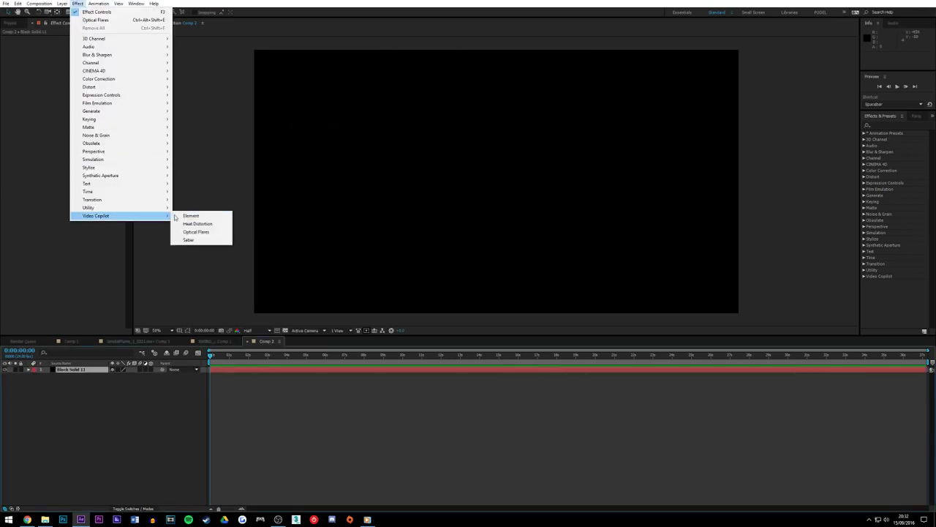
left_click(199, 230)
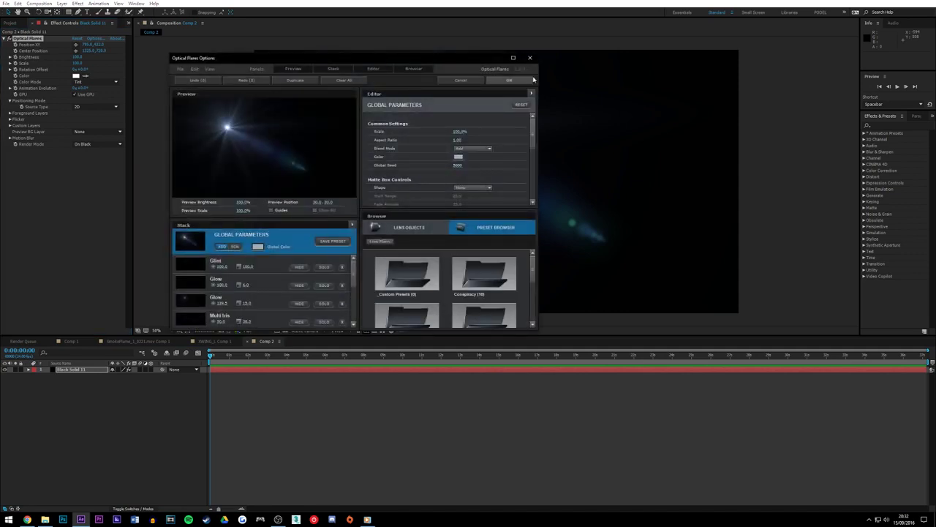
left_click(530, 57)
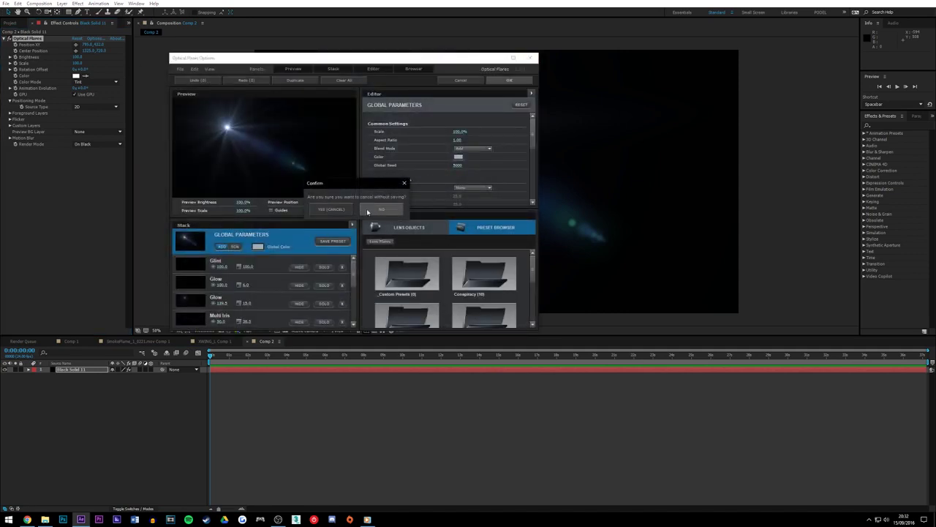
left_click(382, 209)
double_click(484, 274)
left_click(437, 310)
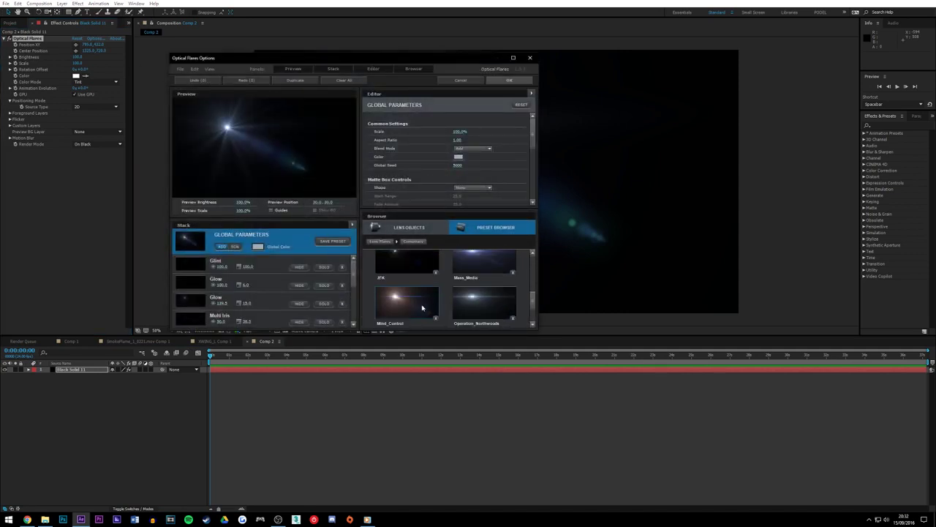
left_click(509, 80)
Reposition the lens flare's light source to the centre of the frame
left_click(76, 46)
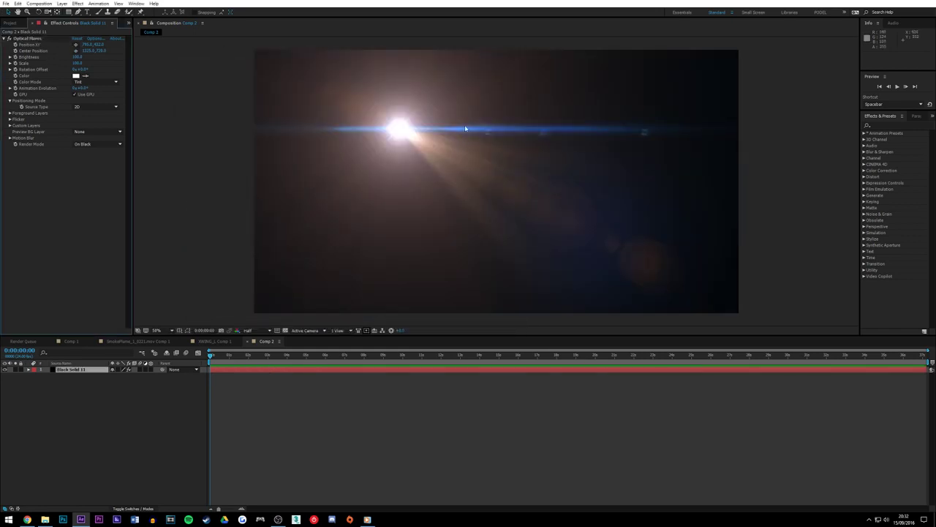
left_click(400, 129)
left_click_drag(399, 129, 516, 122)
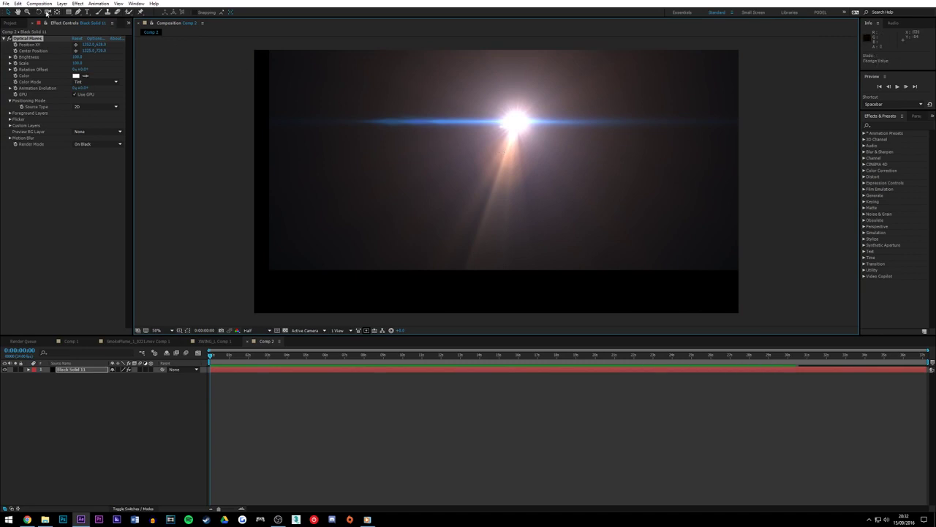
mouse_move(502, 163)
left_mouse_down()
mouse_move(560, 170)
mouse_move(524, 164)
mouse_move(495, 172)
mouse_move(493, 187)
mouse_move(449, 184)
mouse_move(497, 183)
left_mouse_up()
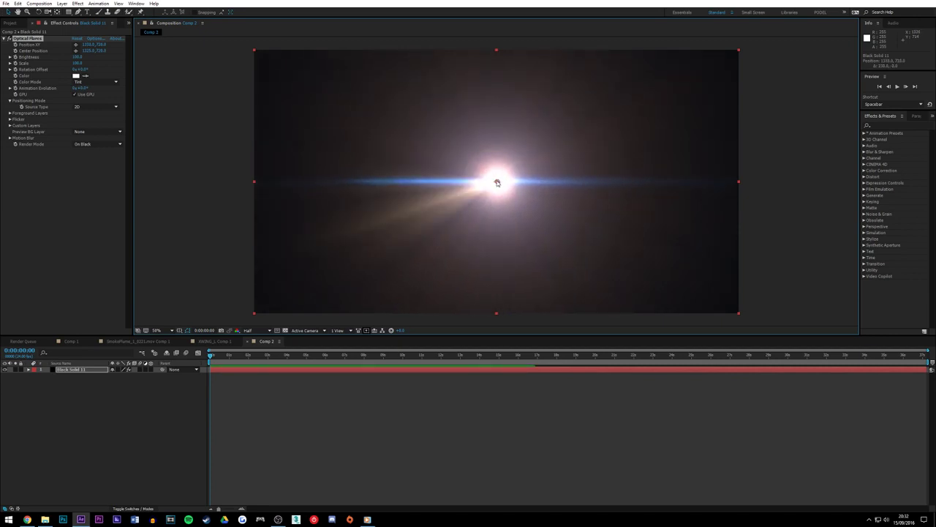
Tint the Optical Flares effect a very pale warm orange
left_click(76, 76)
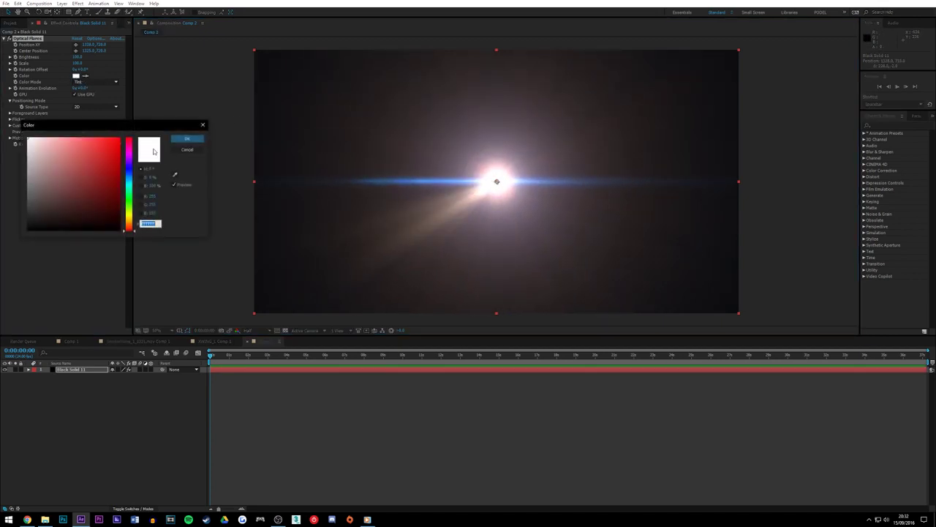
left_click_drag(130, 183, 131, 222)
left_click(111, 173)
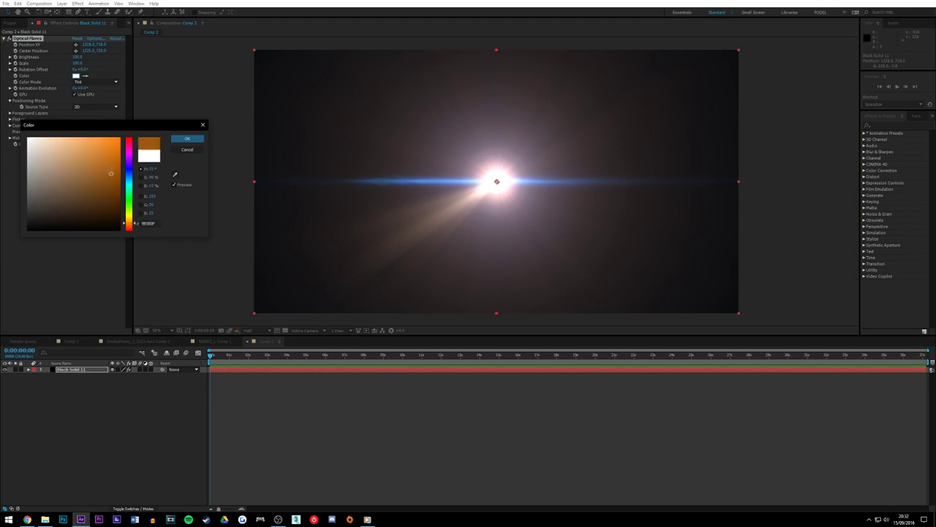
mouse_move(110, 173)
left_mouse_down()
mouse_move(81, 125)
mouse_move(33, 128)
left_mouse_up()
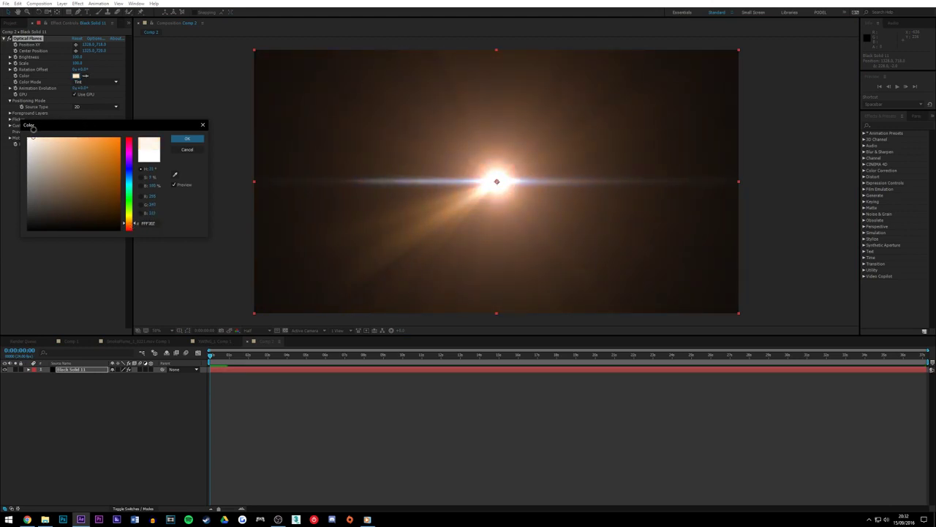
left_click(182, 139)
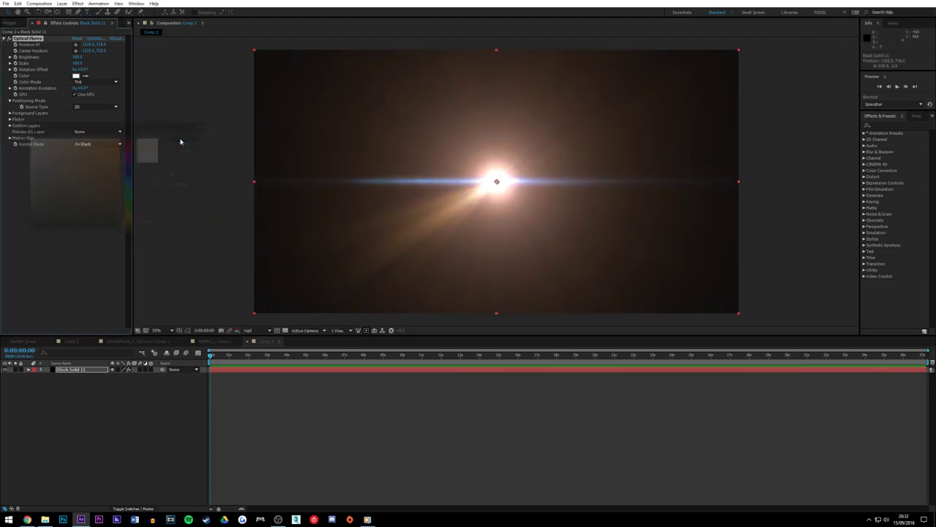
left_click(200, 142)
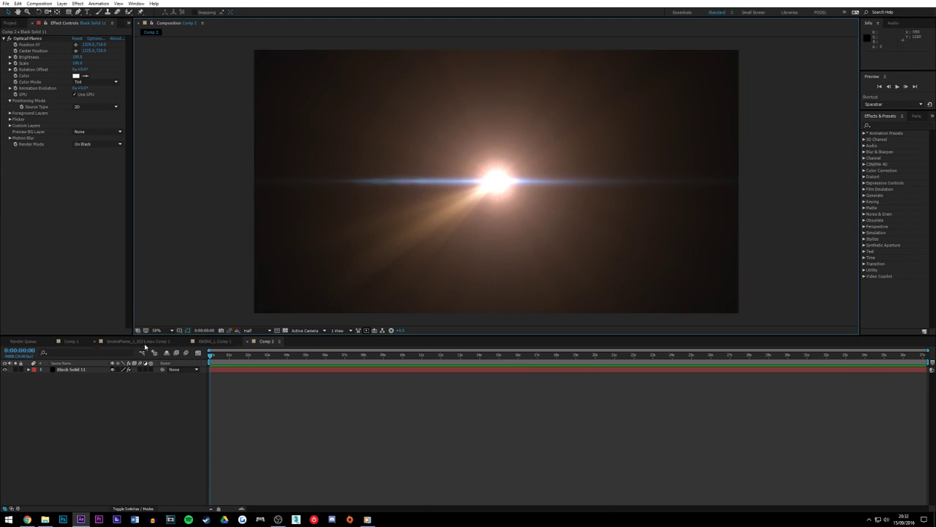
Pre-compose the Optical Flares solid, leaving its attributes in Comp 2
left_click(77, 371)
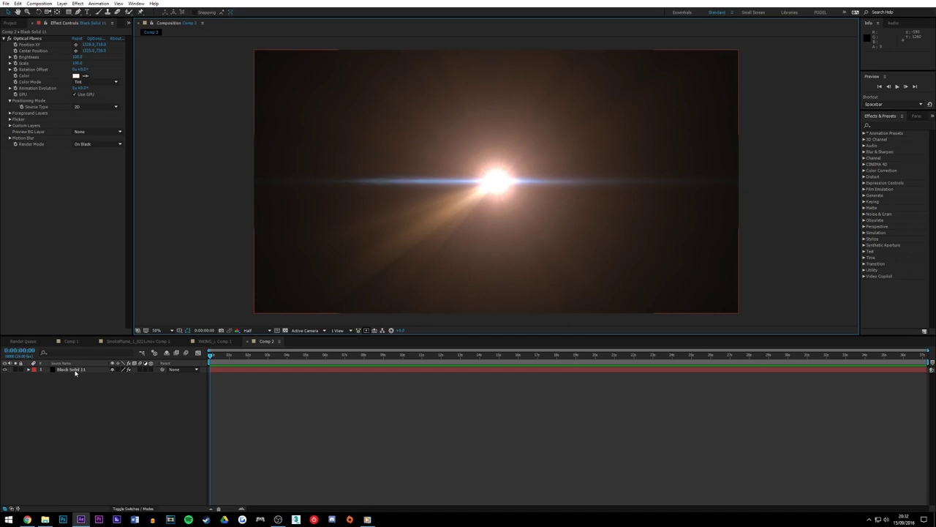
right_click(75, 372)
left_click(110, 296)
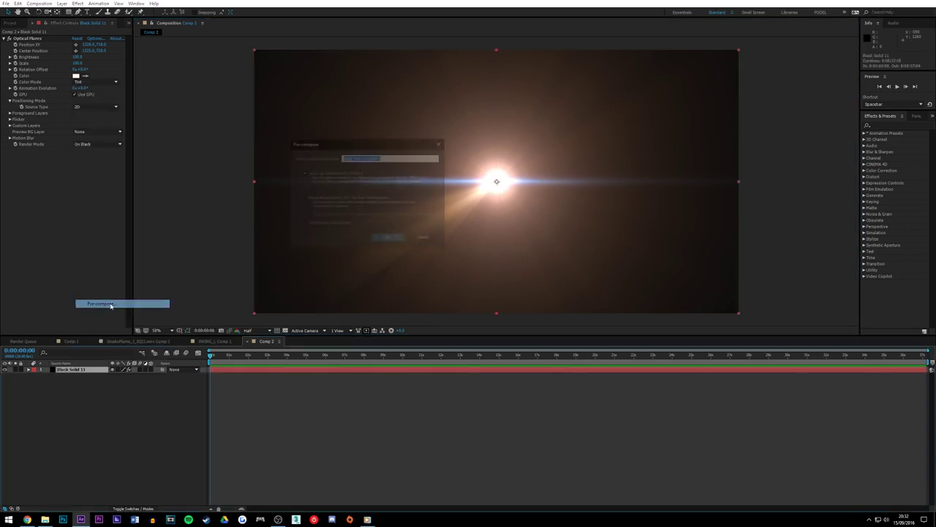
left_click(389, 238)
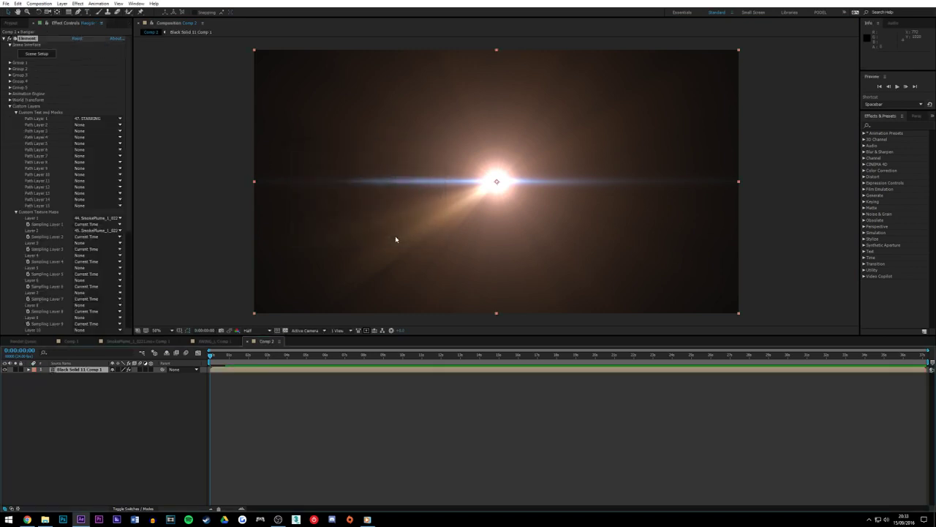
Inspect the solid inside the pre-composition, compare it with Comp 2, and close the nested composition
double_click(77, 371)
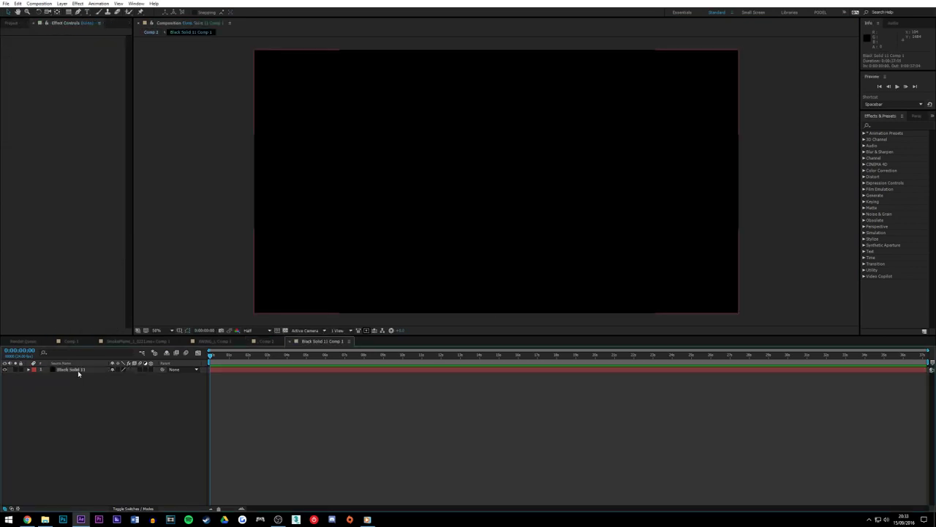
left_click(78, 370)
left_click(266, 341)
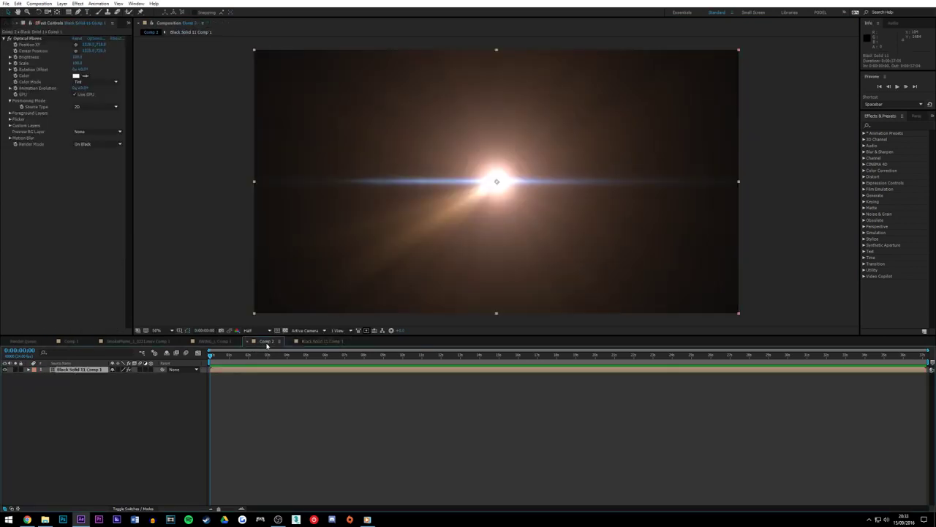
left_click(315, 342)
left_click(290, 342)
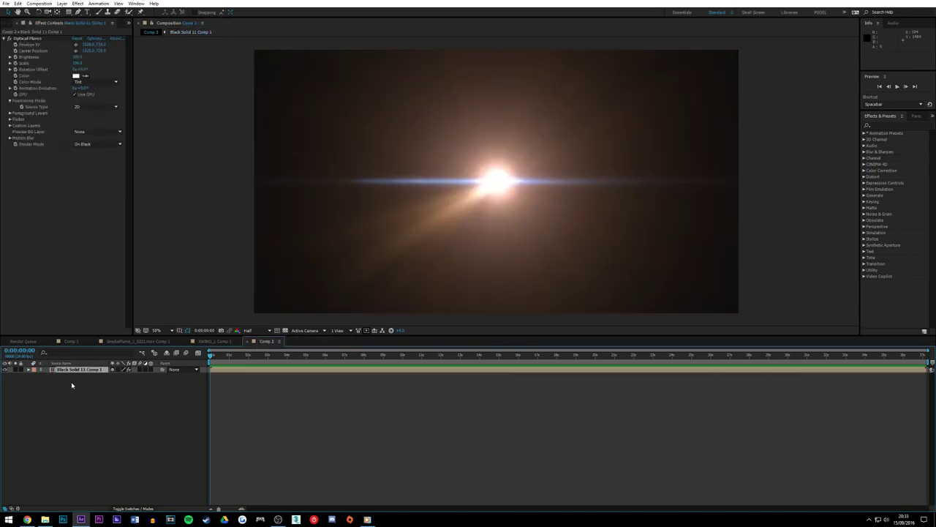
Cut the pre-composed flare layer from Comp 2, paste it into Comp 1, and hide it
left_click(18, 4)
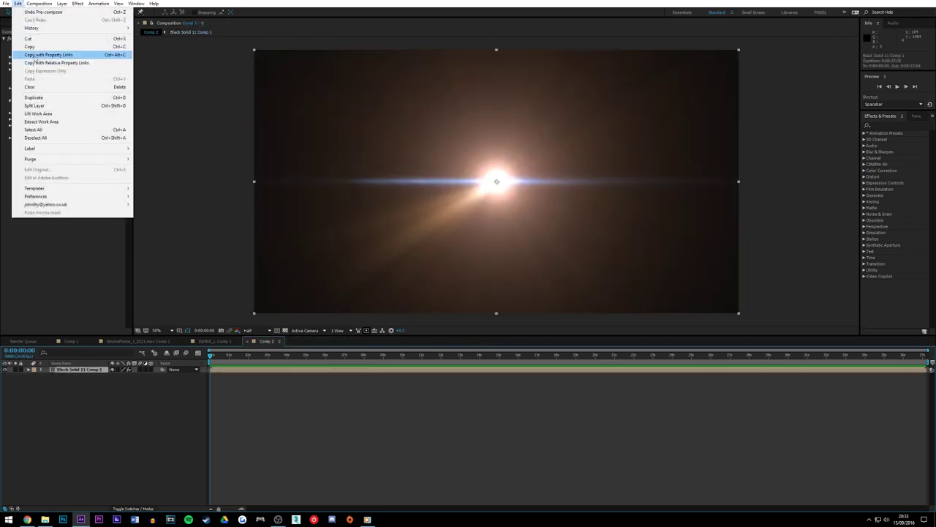
left_click(44, 36)
left_click(76, 342)
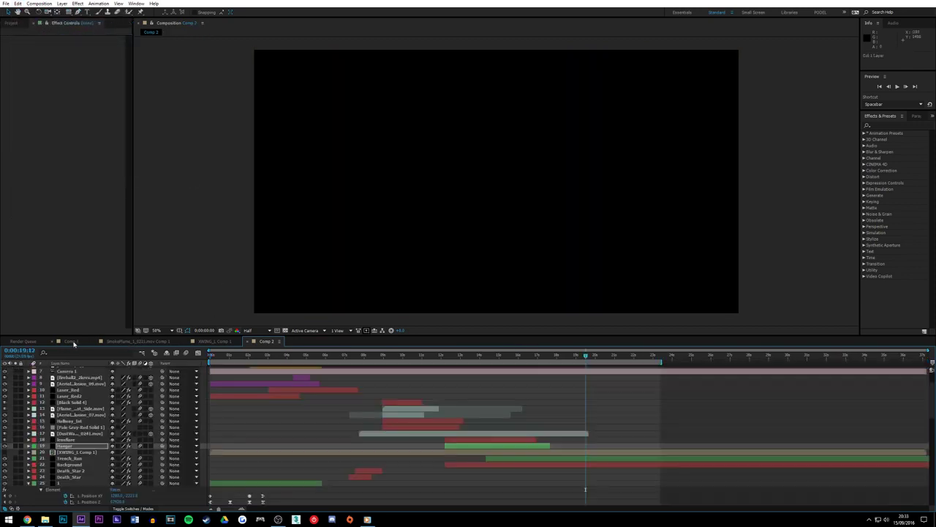
left_click(18, 3)
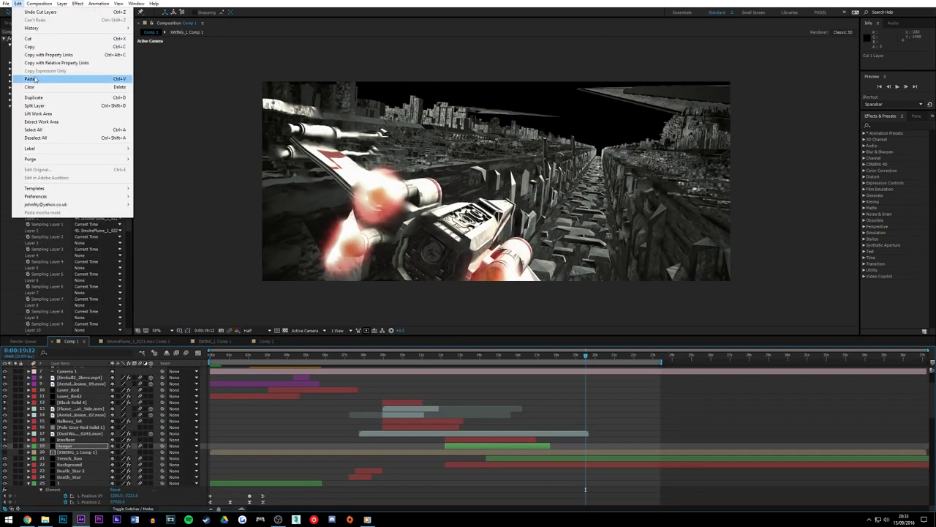
left_click(37, 55)
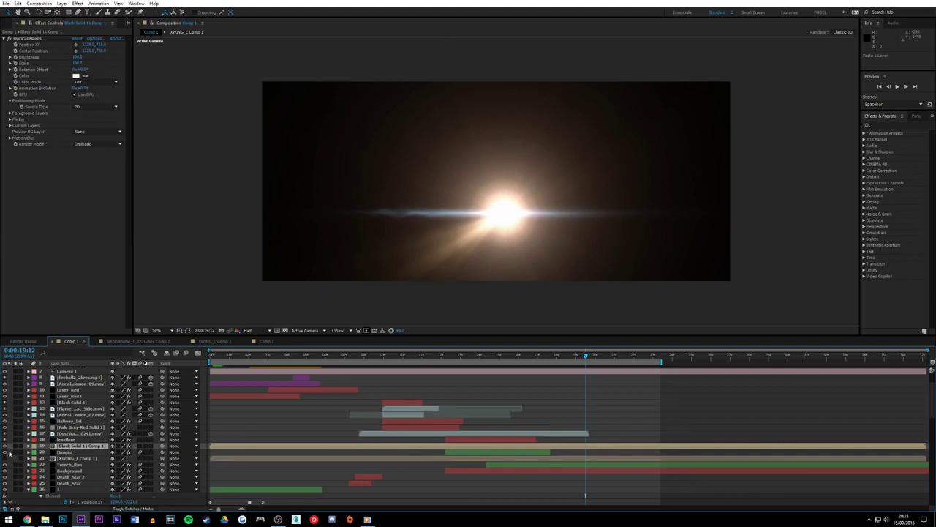
left_click(5, 447)
Assign Black Solid 11 Comp 1 to Layer 2 of the Trench_Run layer's Element custom texture maps
scroll(521, 437, "up", 3)
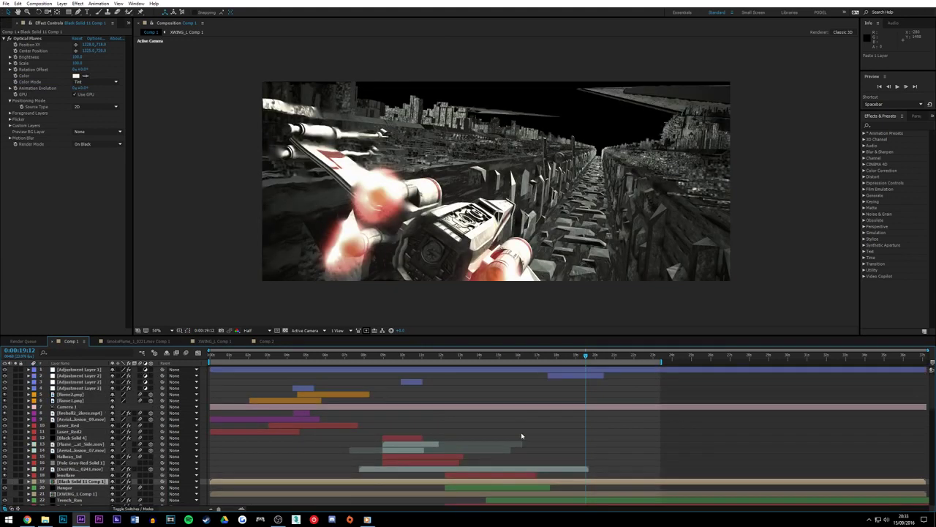
scroll(112, 465, "down", 3)
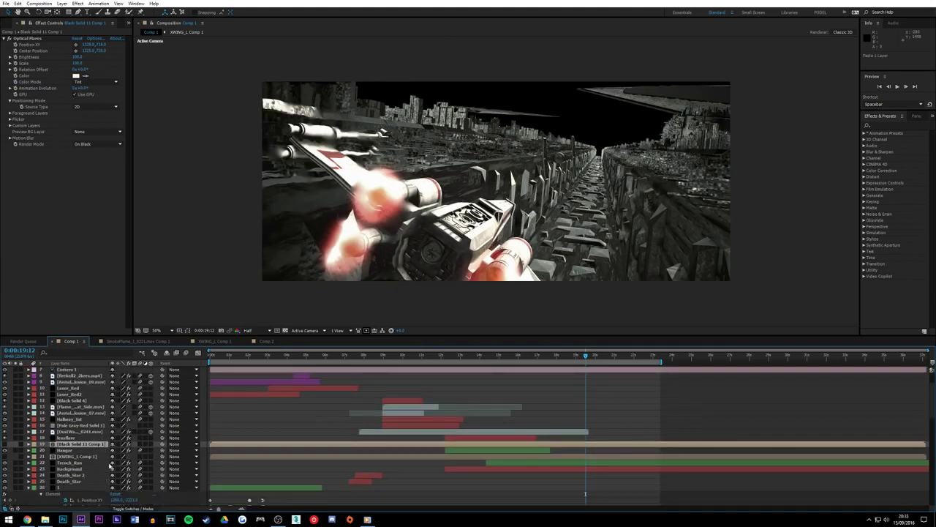
left_click(70, 463)
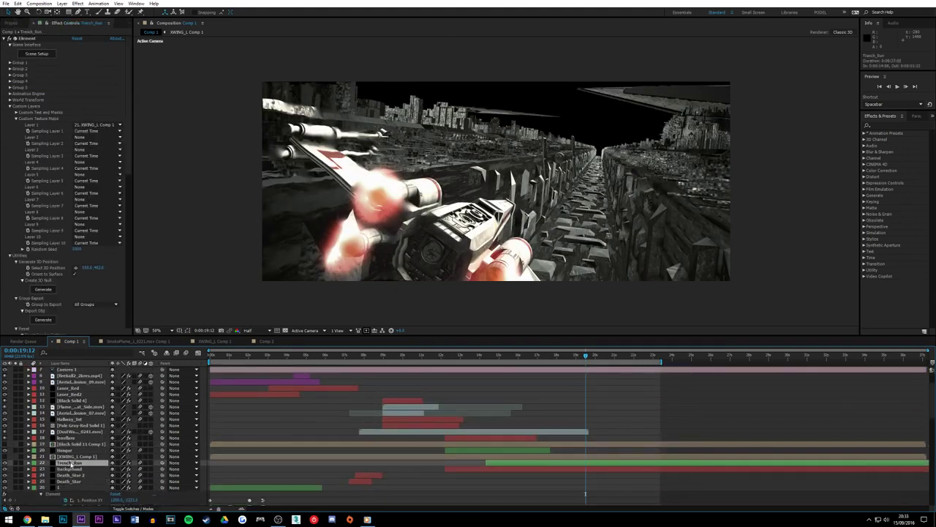
left_click(86, 139)
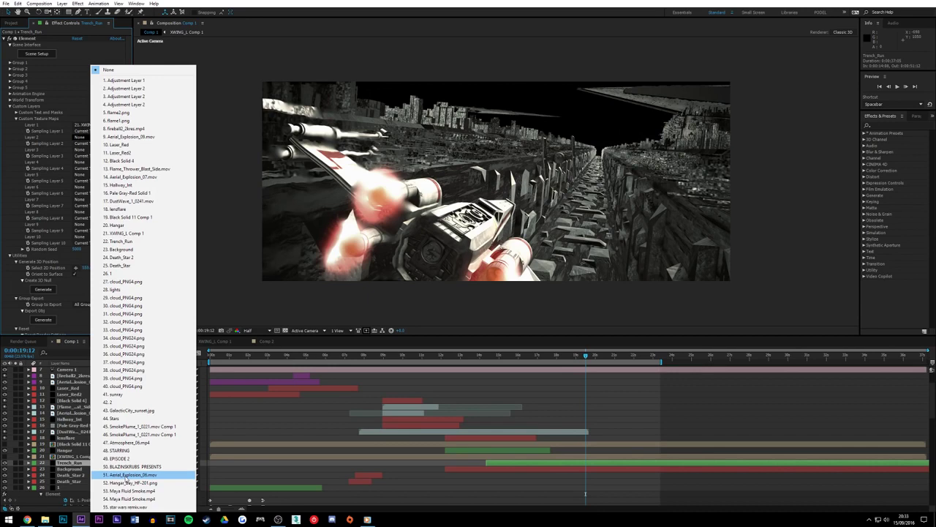
left_click(139, 217)
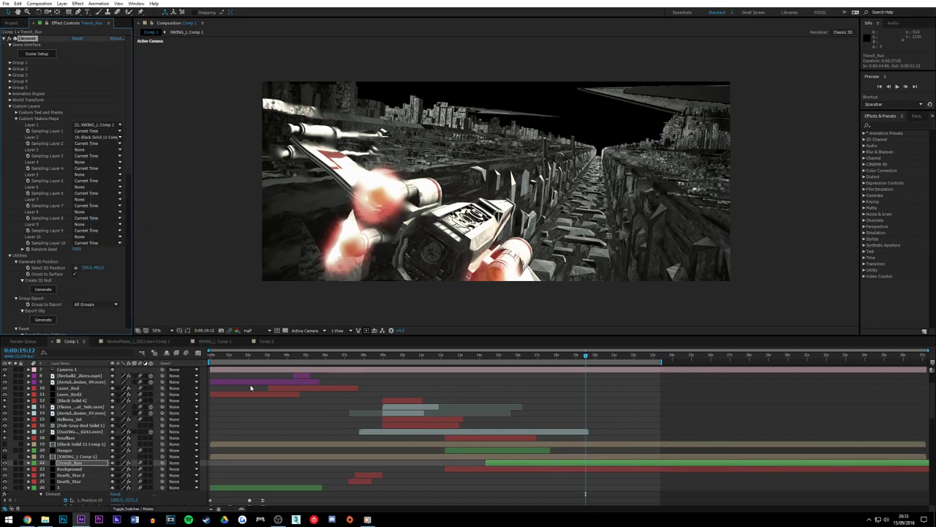
Open the Trench_Run layer's Element Scene Setup and toggle the ambient occlusion display in the preview
scroll(557, 452, "up", 3)
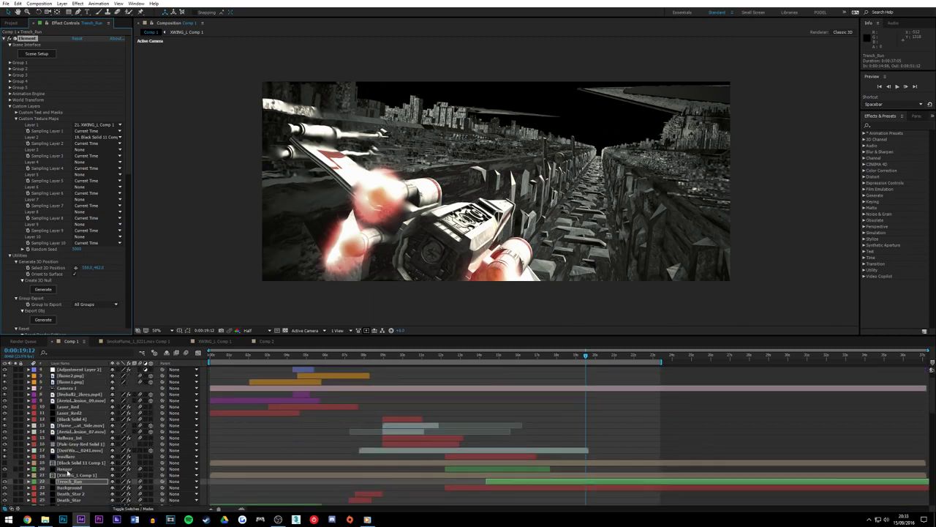
left_click(37, 53)
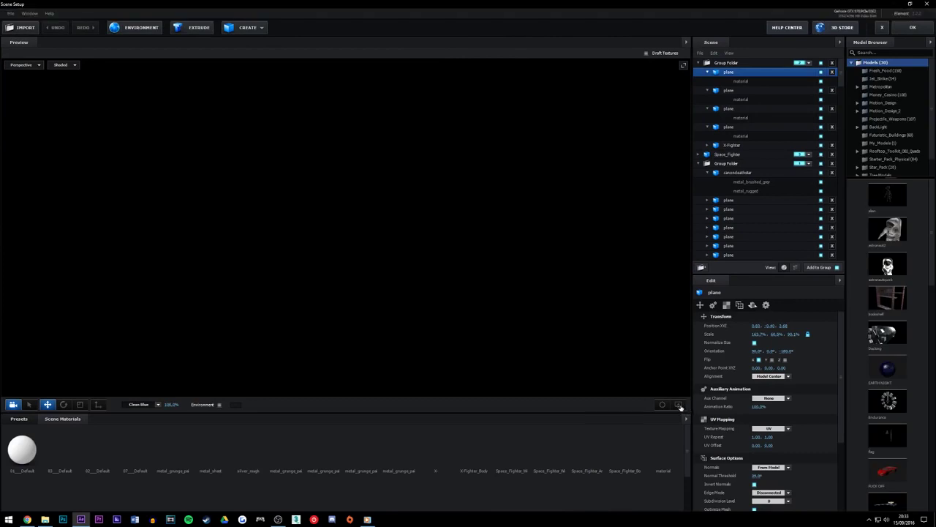
left_click(679, 404)
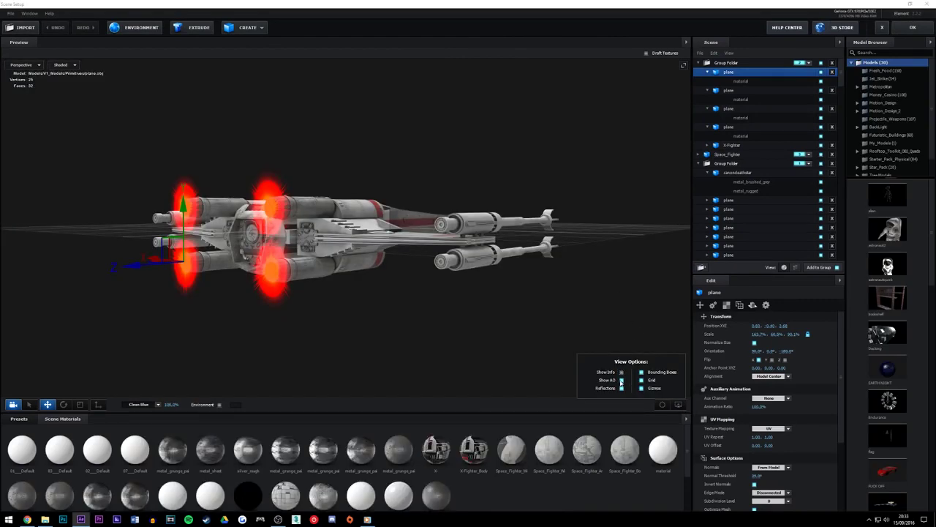
left_click(596, 292)
left_click(679, 405)
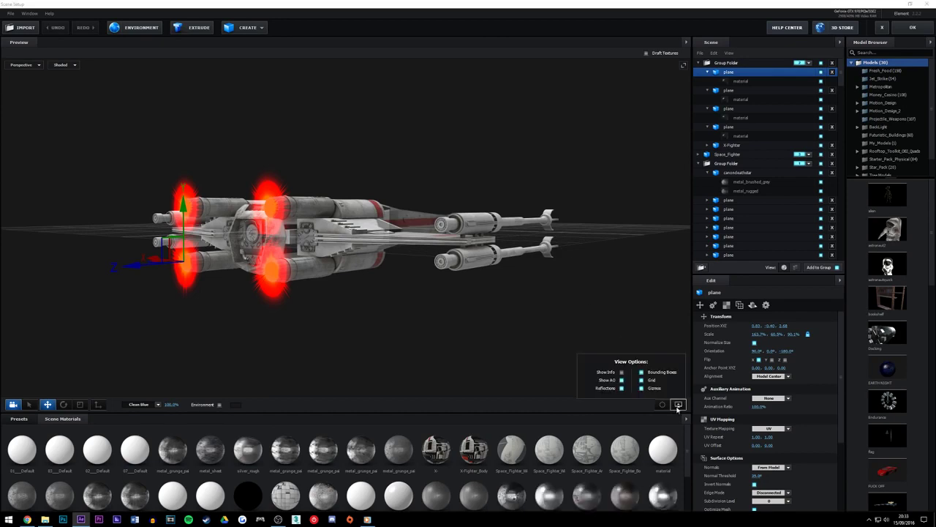
left_click(622, 381)
Examine the X-Fighter with its engine flare planes and the Space_Fighter model from several angles
left_click_drag(469, 202, 576, 240)
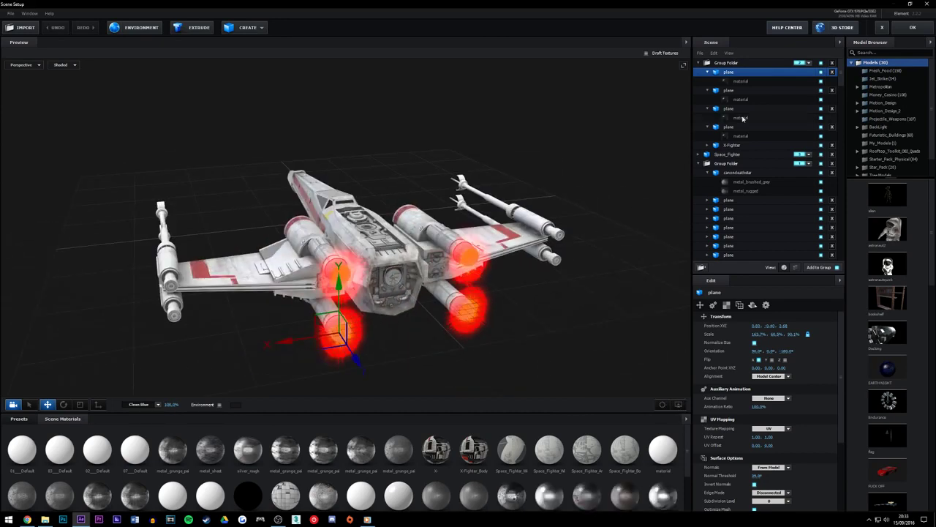
left_click(734, 145)
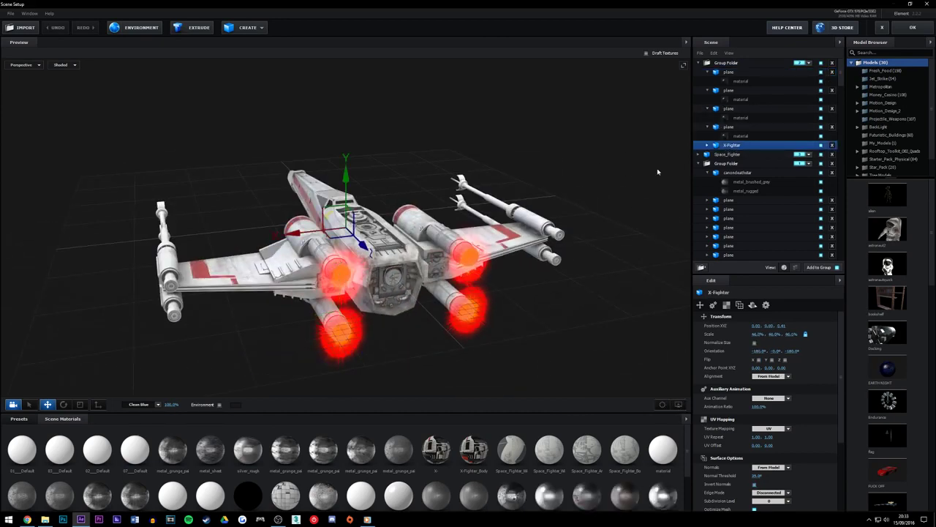
left_click(746, 155)
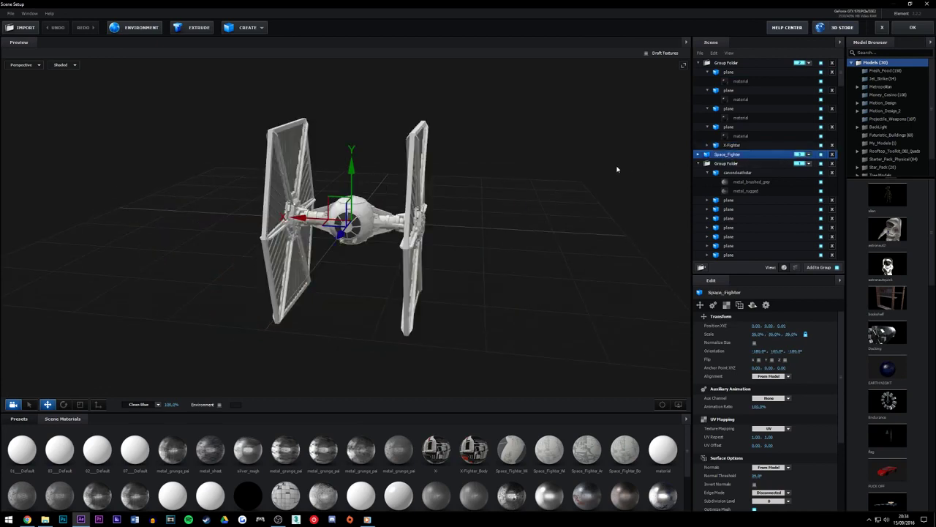
left_click_drag(602, 174, 698, 171)
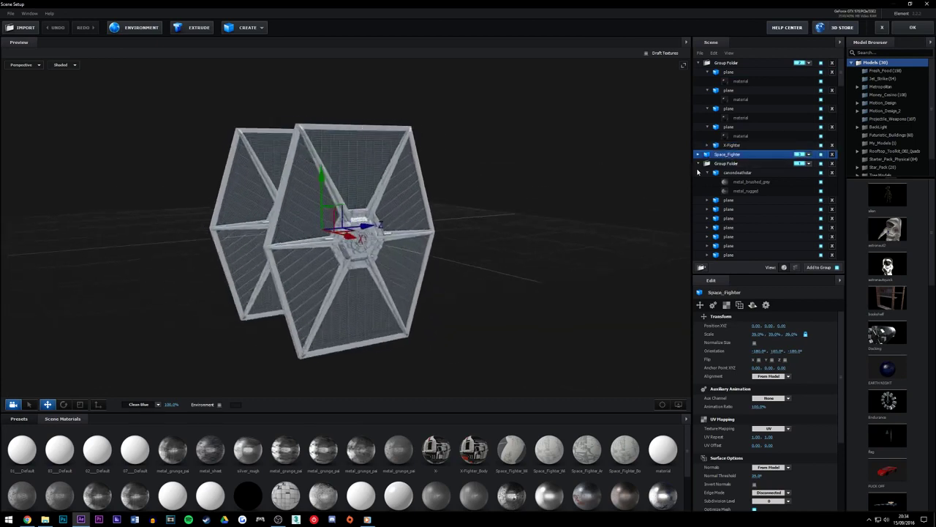
Create a group folder assigned to group 3 and move the Space_Fighter model into it
left_click(701, 267)
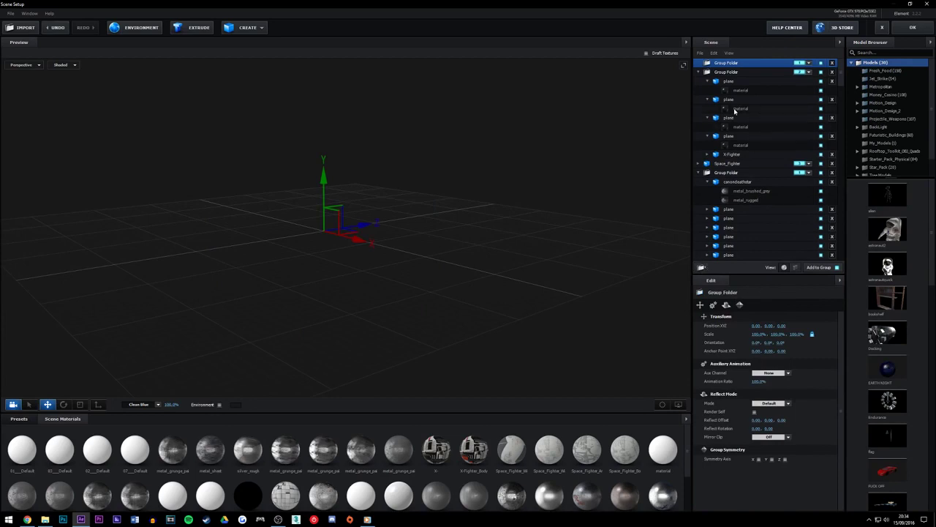
left_click(808, 64)
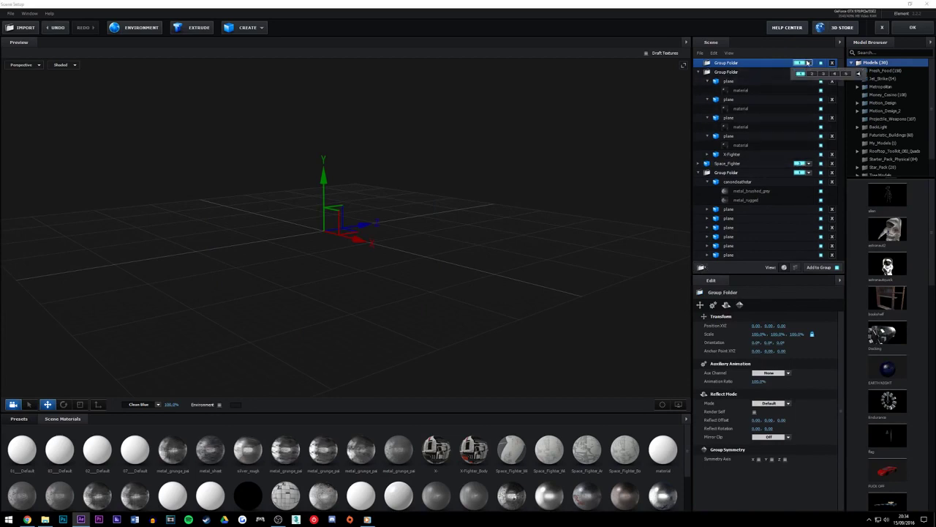
left_click(824, 74)
left_click_drag(728, 163, 726, 65)
left_click_drag(620, 137, 608, 155)
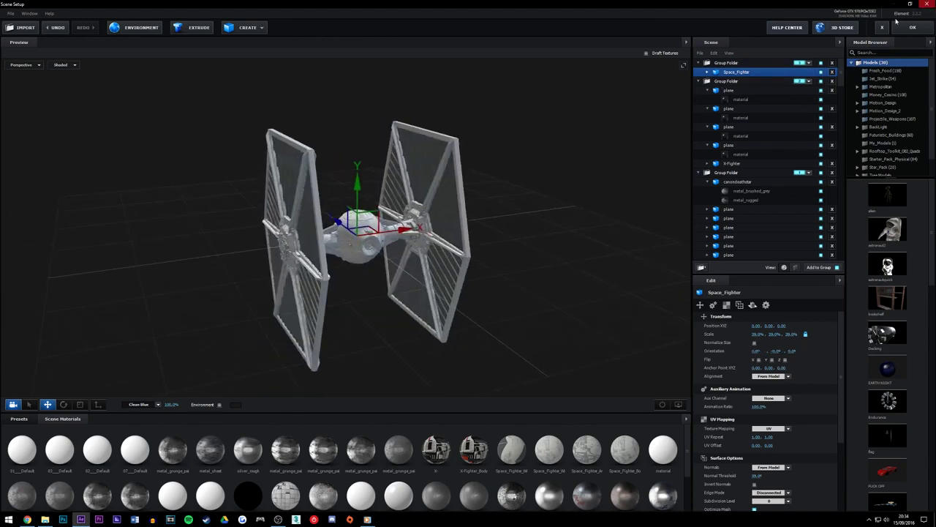
Find the plane model by searching for "plane", add it to the Space_Fighter folder, and move it to Z position -1.28
left_click(883, 53)
type("plane")
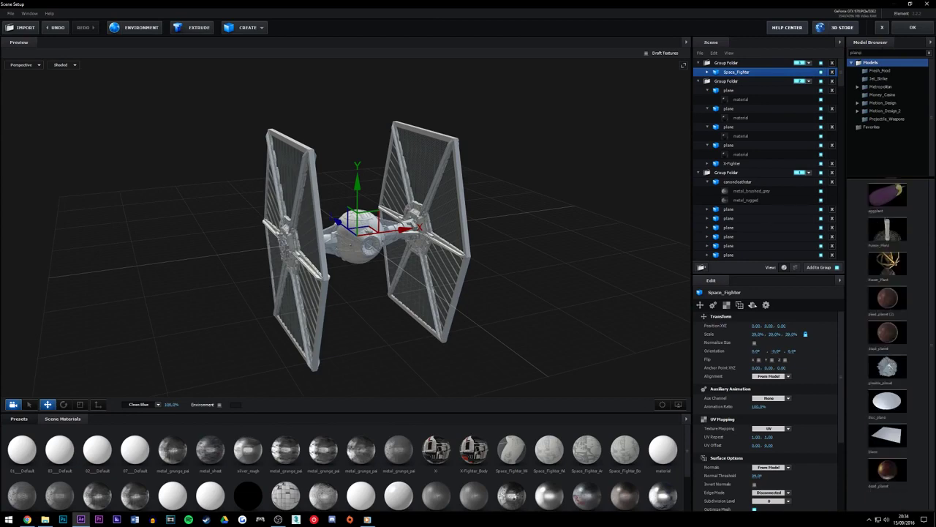
left_click(887, 331)
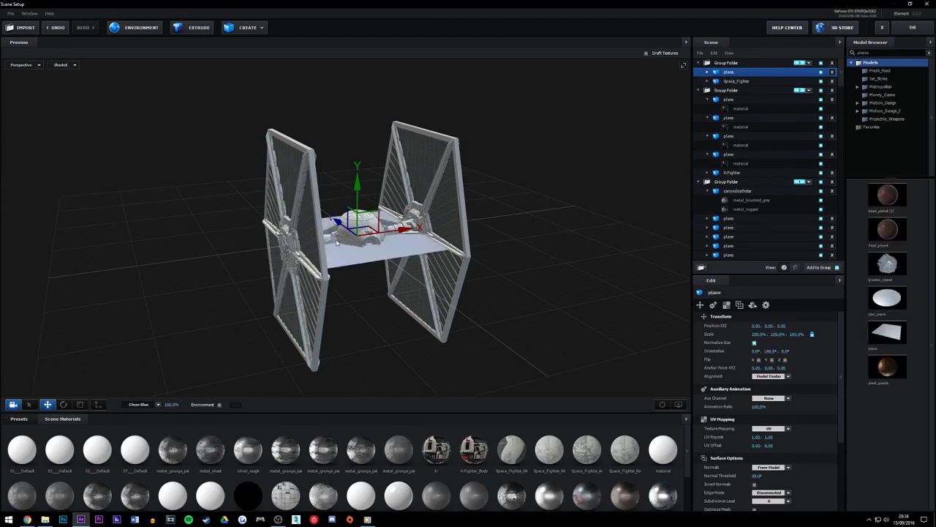
left_click_drag(421, 264, 348, 253)
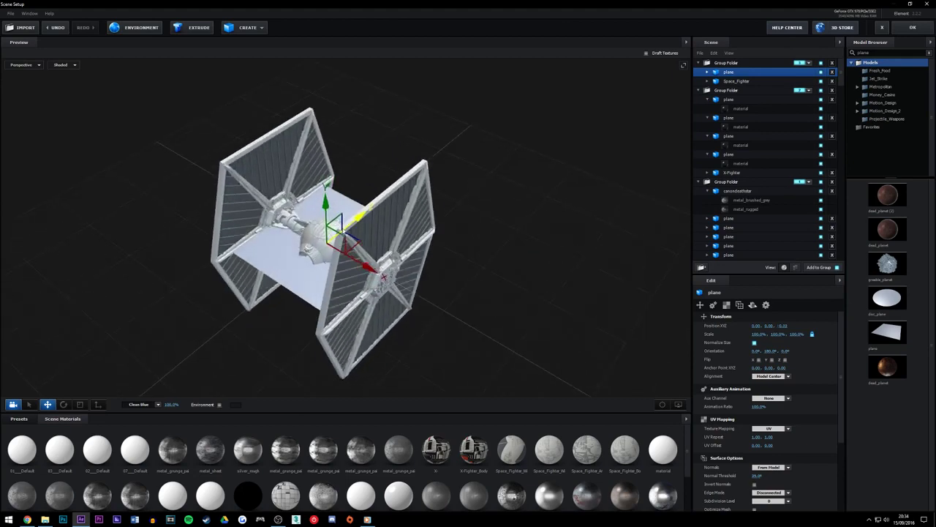
left_click_drag(357, 215, 299, 267)
left_click_drag(348, 250, 384, 217)
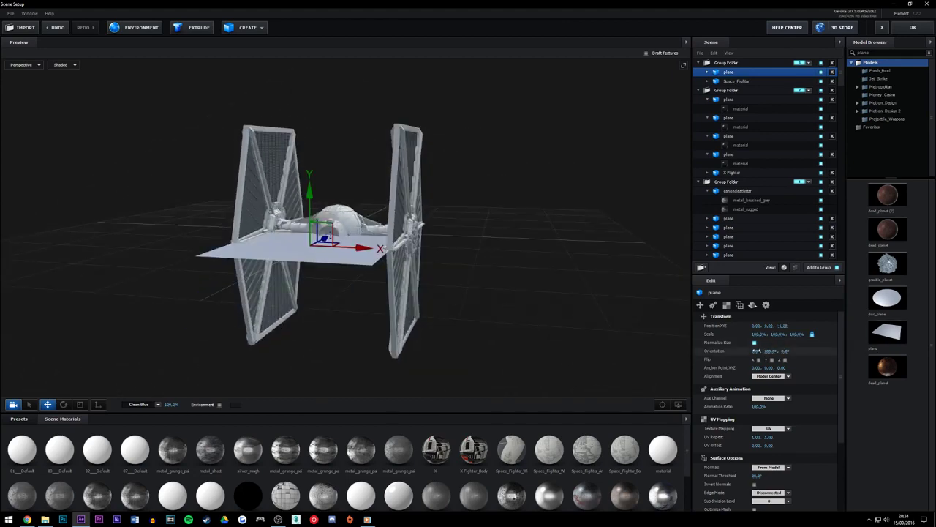
Set the new plane's X orientation to 90° and invert its normals
left_click(758, 352)
type("90")
key("Return")
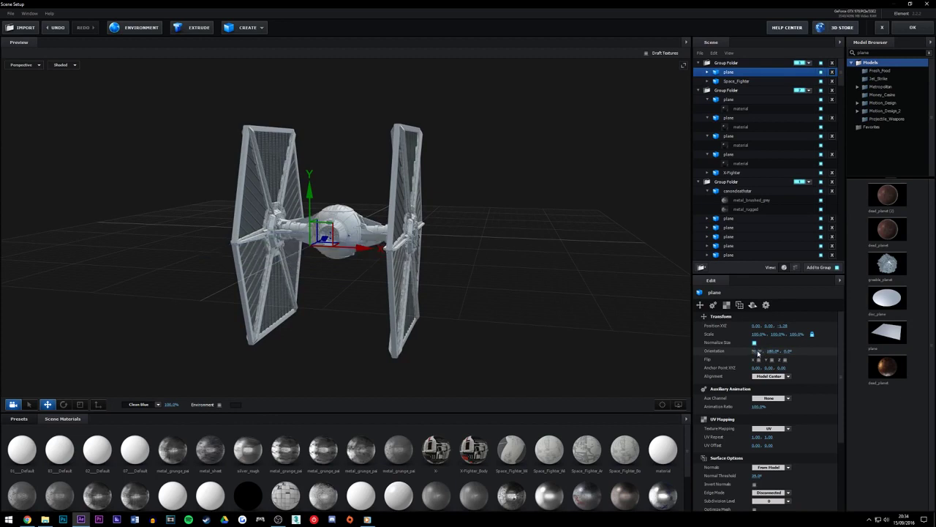
scroll(758, 366, "down", 4)
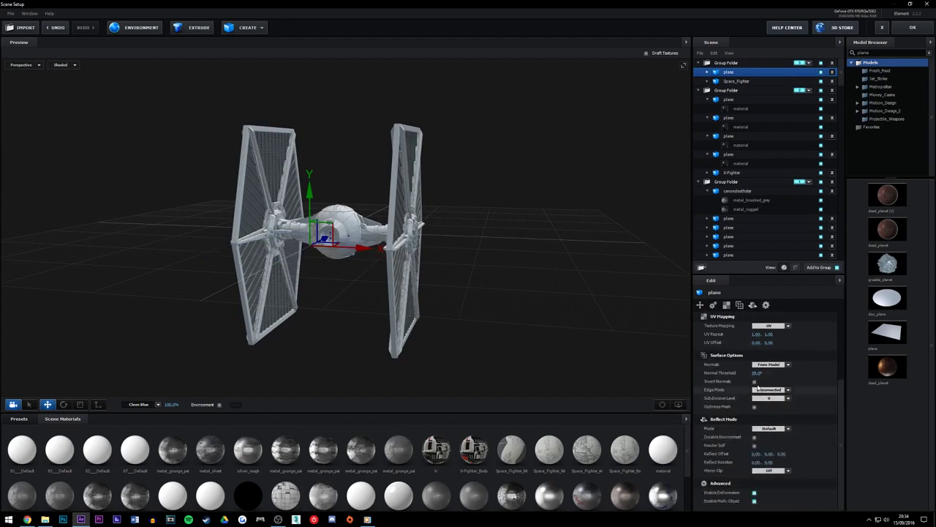
scroll(758, 387, "up", 1)
left_click(755, 407)
left_click_drag(519, 322, 543, 328)
Try the plane without Normalize Size and turn the option back on
scroll(770, 342, "up", 2)
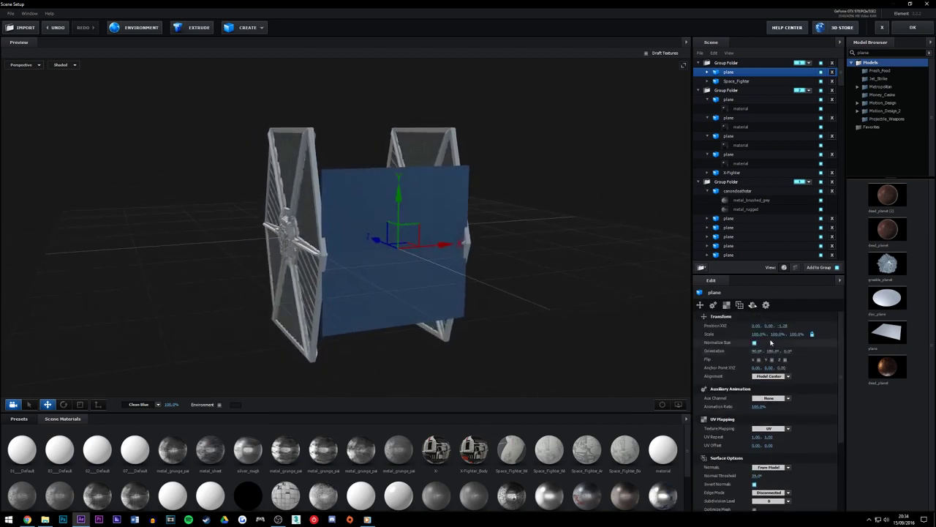
left_click(754, 343)
left_click(755, 351)
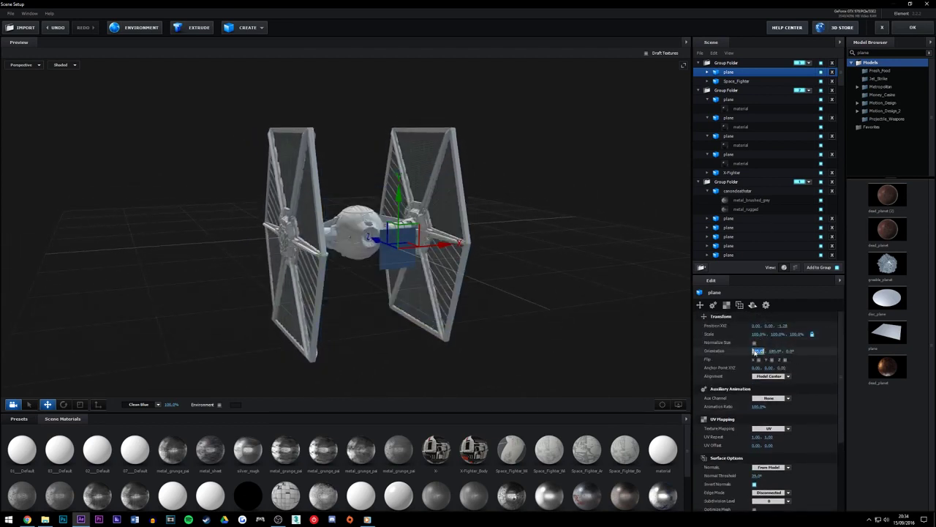
left_click(754, 343)
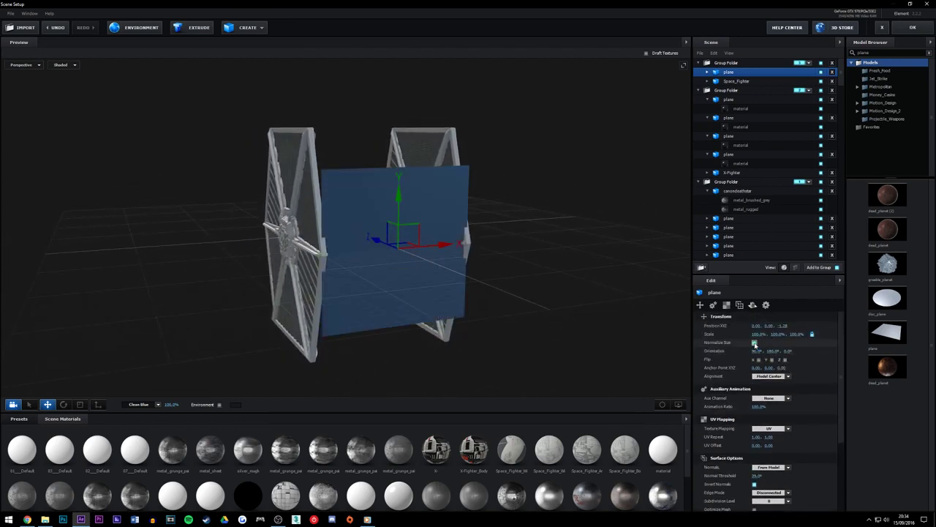
Unlink the plane's scale values and widen it to about 157% in X
left_click(812, 334)
left_click_drag(759, 334, 799, 334)
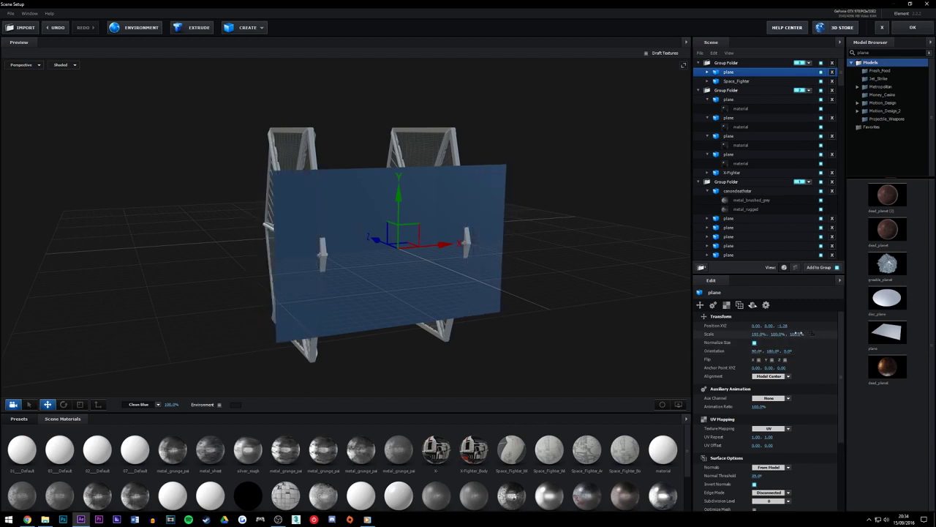
Try stretching the plane's height through its third scale value, and undo the change
left_click_drag(575, 301, 491, 271)
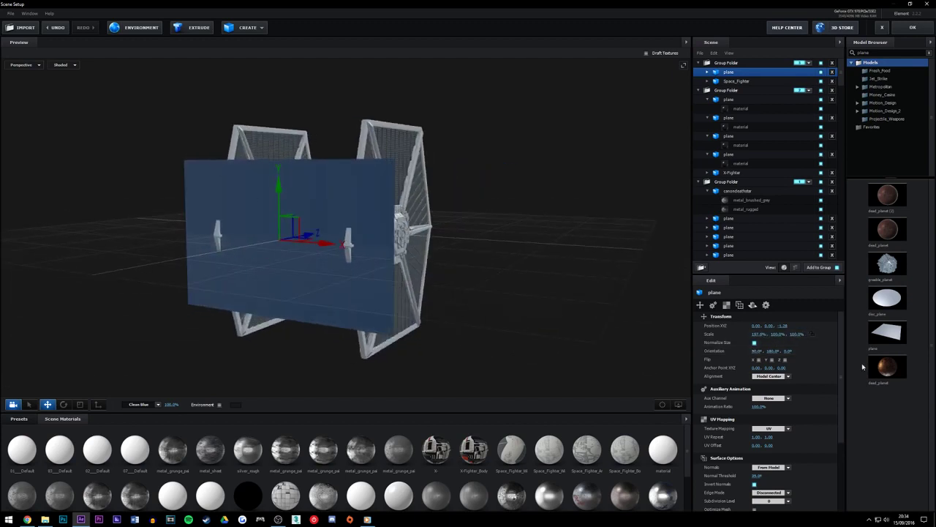
left_click_drag(803, 334, 831, 334)
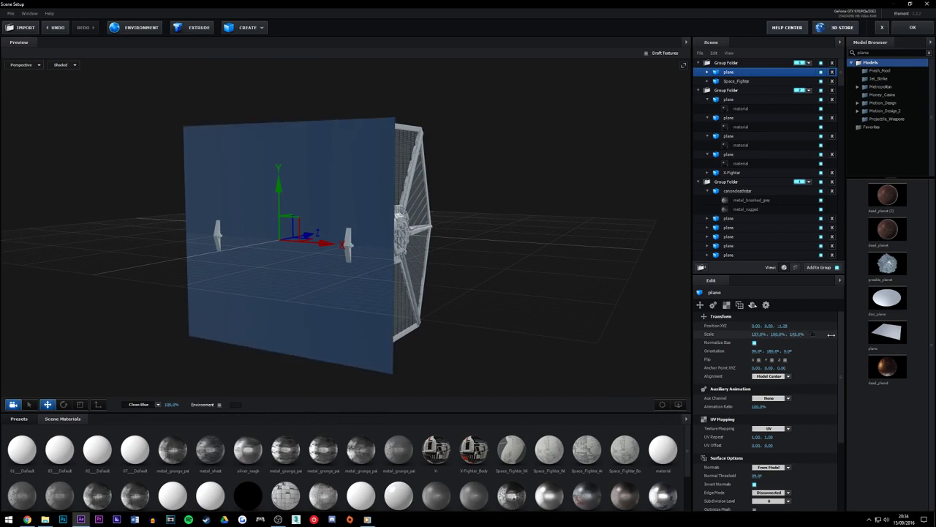
key("ctrl+z")
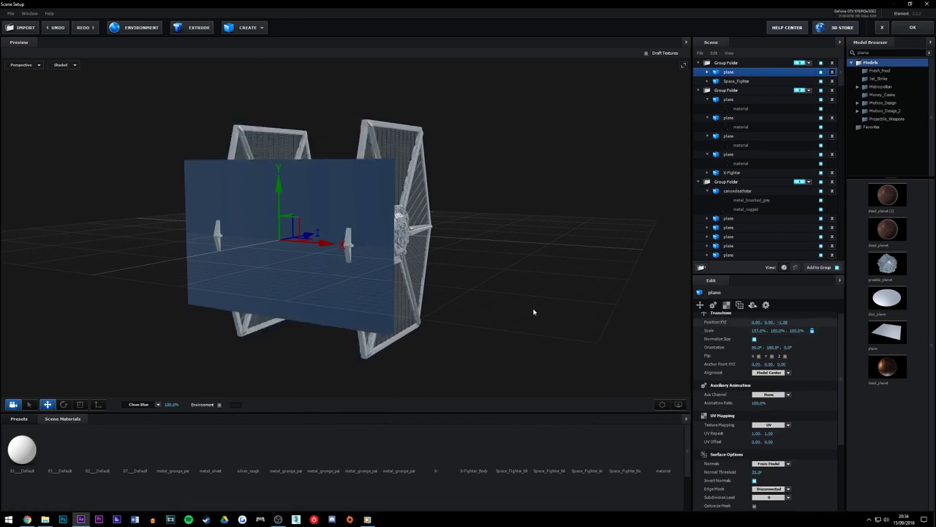
Enlarge the plane proportionally to about 371.5% scale in Y and Z
scroll(533, 311, "down", 3)
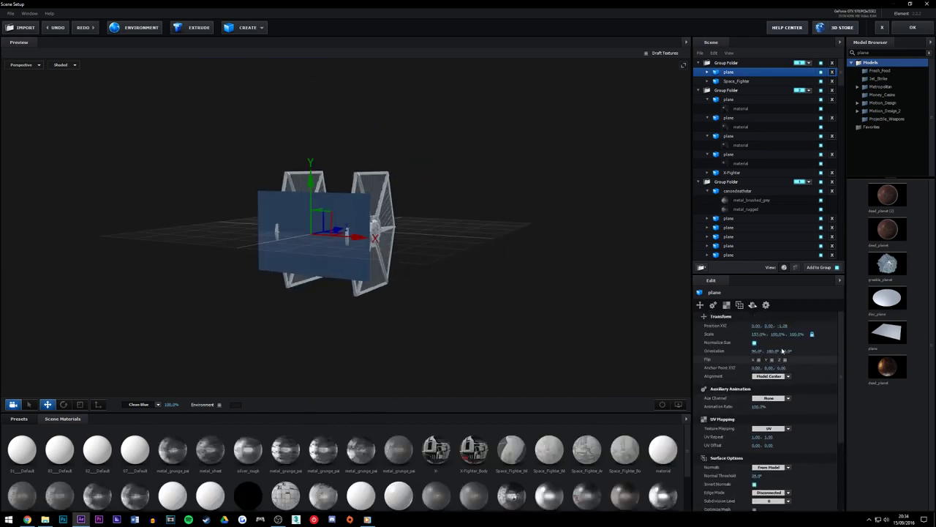
left_click_drag(773, 334, 859, 338)
left_click_drag(781, 335, 899, 344)
mouse_move(625, 276)
left_mouse_down()
mouse_move(589, 281)
mouse_move(645, 289)
mouse_move(634, 277)
left_mouse_up()
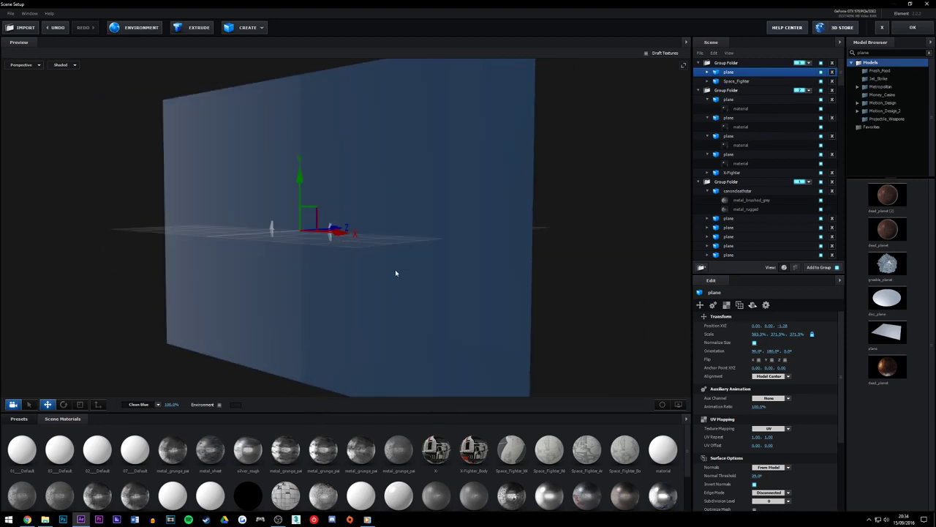
Assign Custom Layer 2 (Black Solid 11 Comp 1) as the diffuse texture of the first group's plane material
left_click(708, 72)
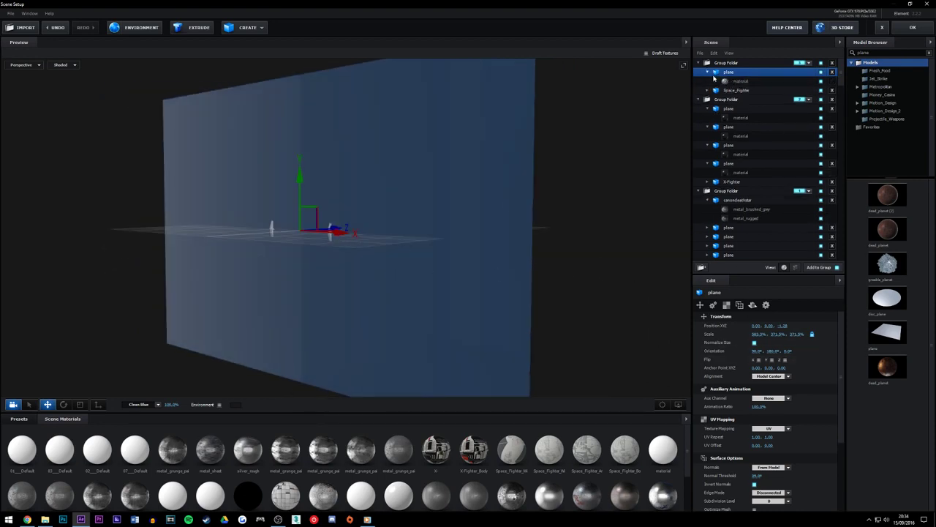
right_click(735, 81)
left_click(743, 86)
left_click(741, 83)
scroll(790, 430, "down", 2)
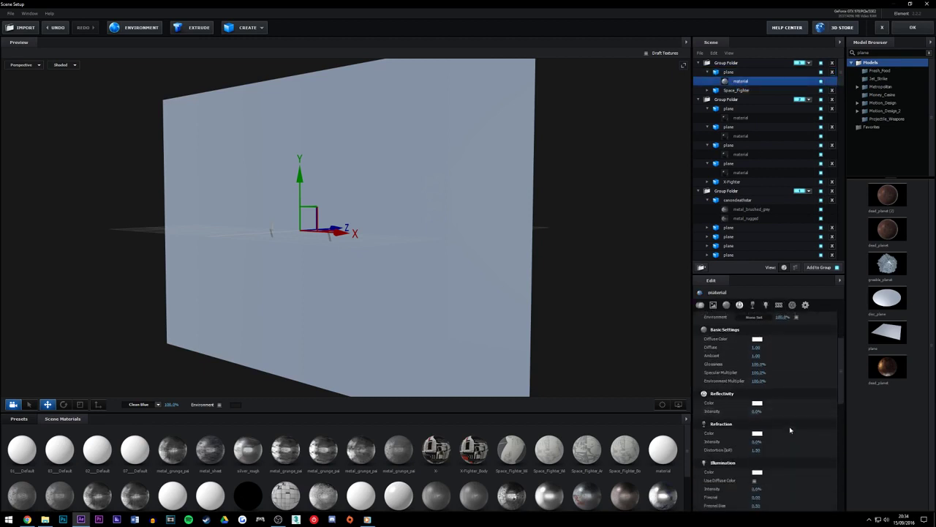
scroll(805, 421, "down", 3)
left_click_drag(842, 402, 840, 343)
left_click(754, 351)
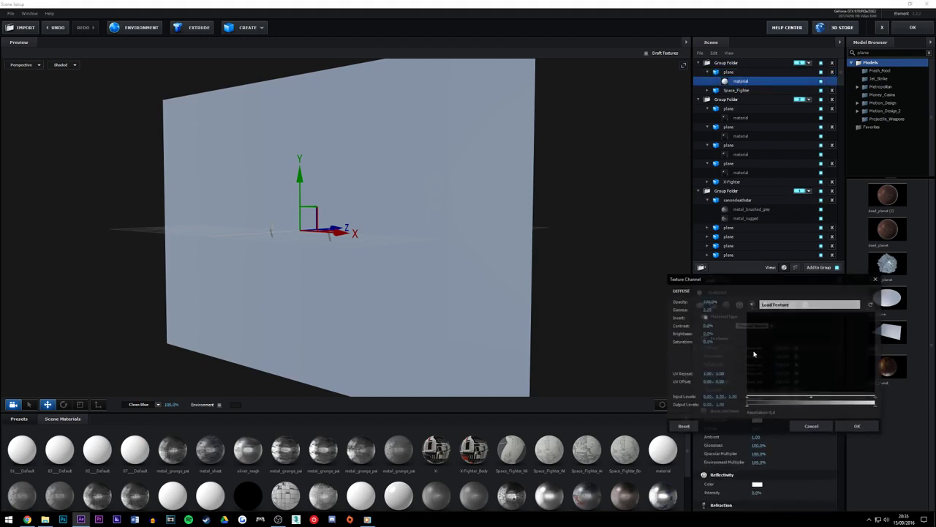
left_click(754, 305)
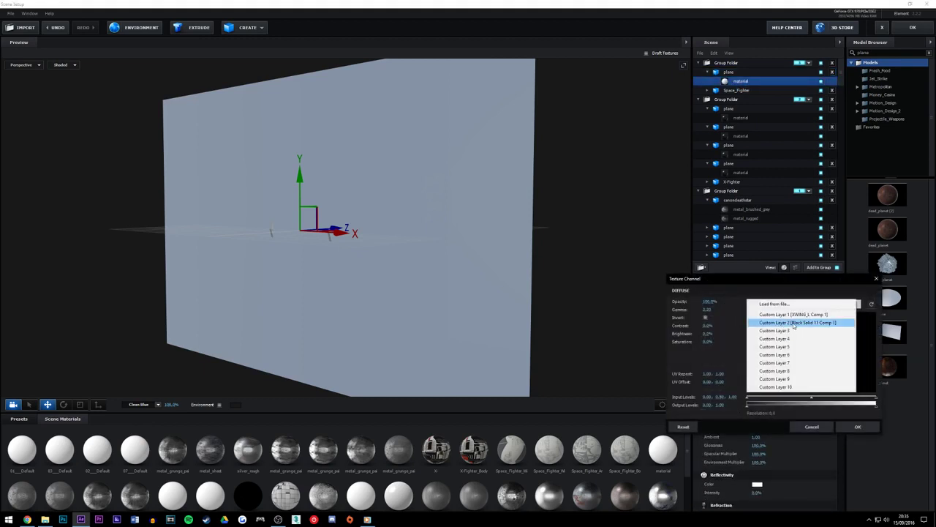
left_click(793, 326)
left_click(858, 426)
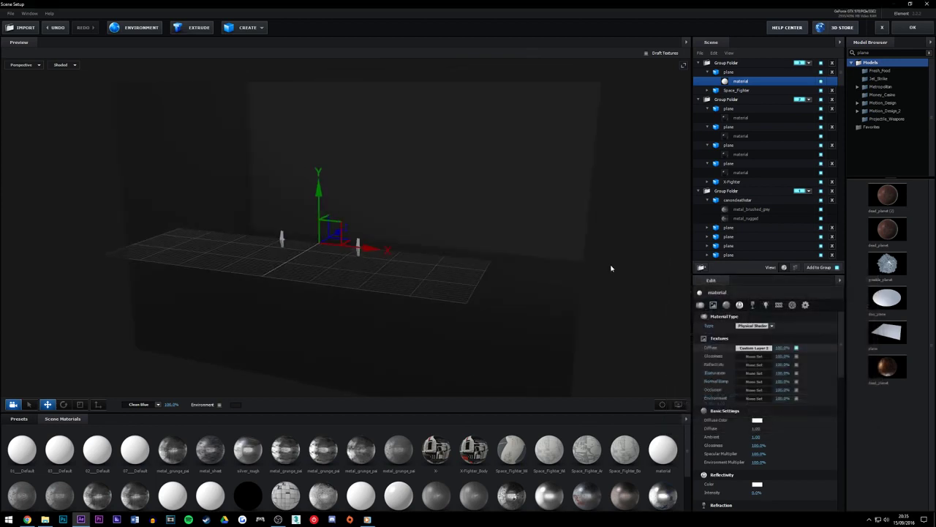
Change the plane material to Standard Shader and set its advanced blend mode to Screen
left_click(753, 326)
left_click(757, 334)
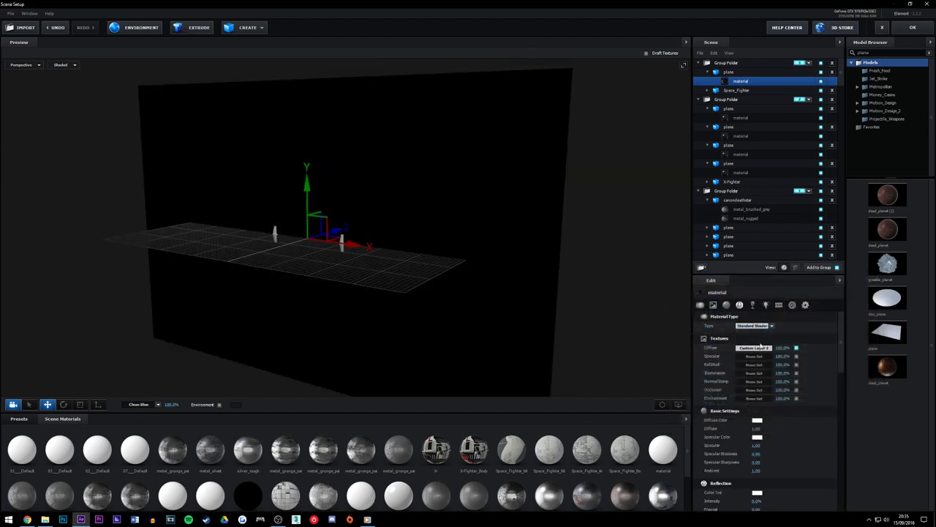
scroll(763, 364, "down", 8)
scroll(762, 364, "up", 1)
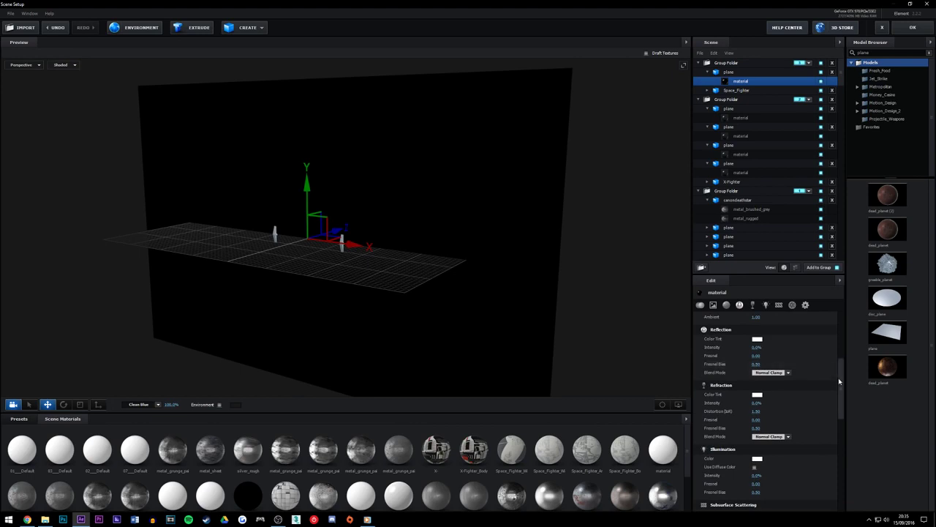
left_click_drag(840, 382, 843, 431)
left_click(772, 484)
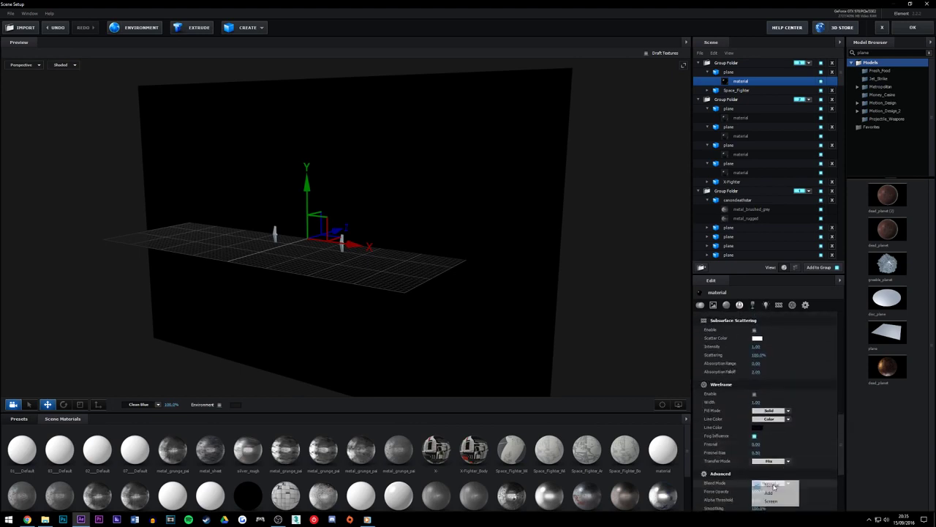
left_click(771, 501)
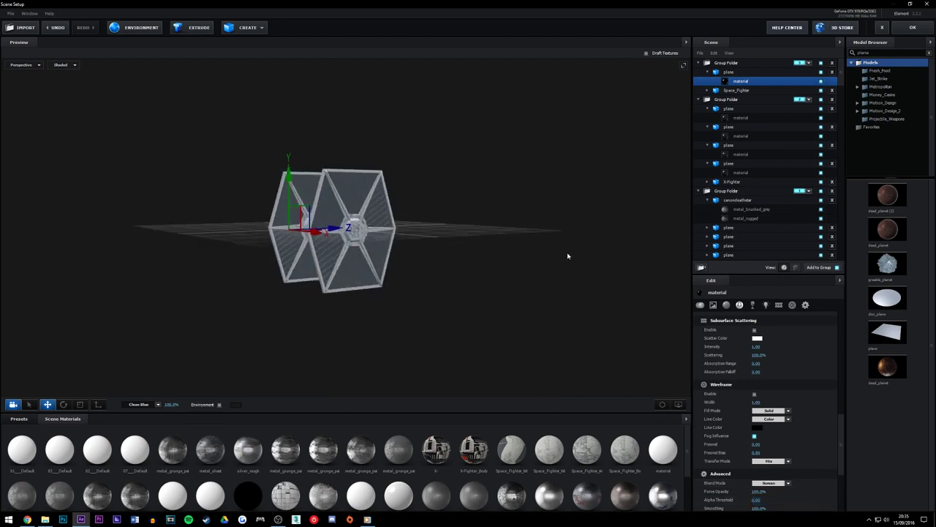
left_click_drag(568, 256, 577, 257)
Disable Receive Shadow, Cast Shadow and Visible to Reflections for the plane material, and apply the scene setup
left_click_drag(840, 444, 843, 478)
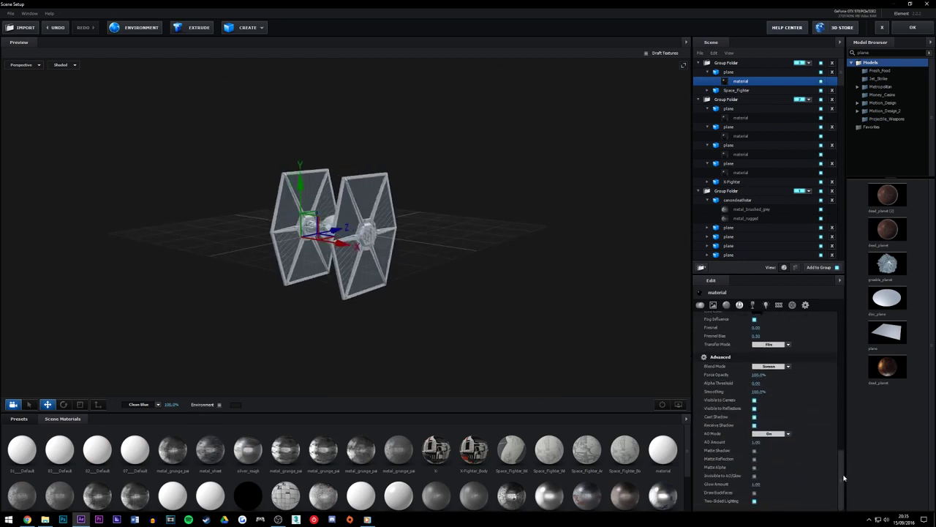
left_click(754, 425)
left_click(754, 416)
left_click(755, 408)
left_click(911, 27)
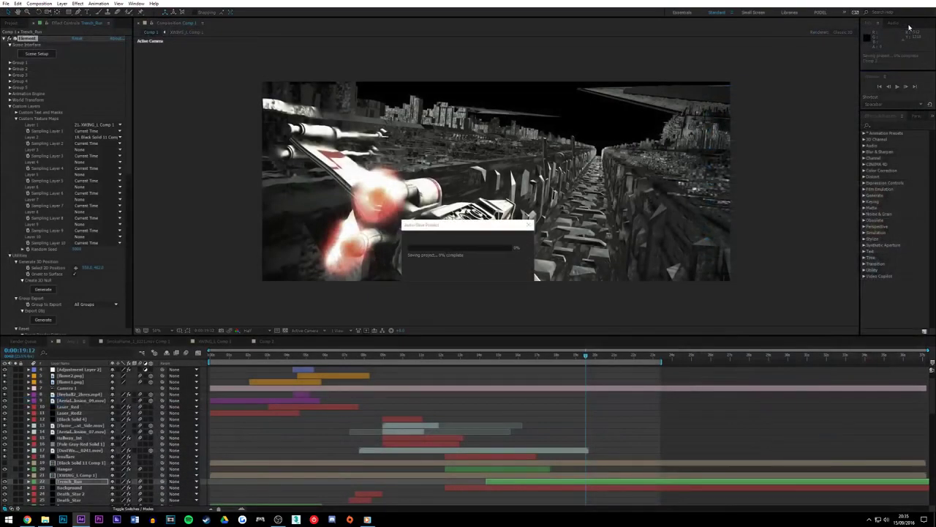
Inspect the contents of the Black Solid 11 Comp 1 pre-comp and go back to Comp 1
left_click(585, 357)
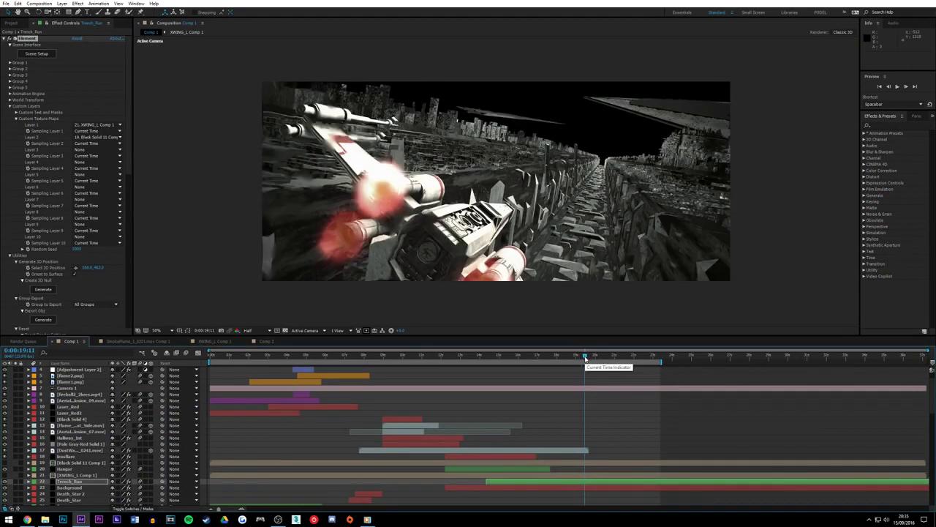
left_click(83, 463)
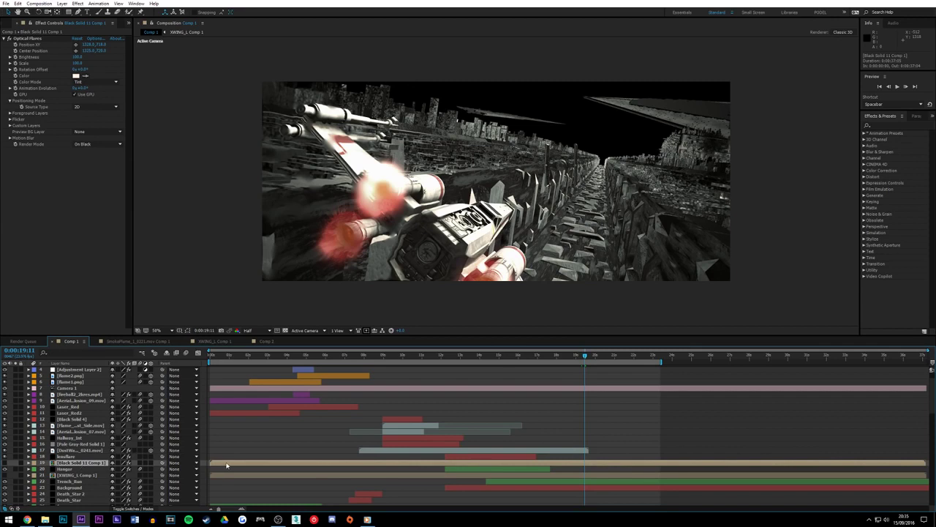
double_click(72, 463)
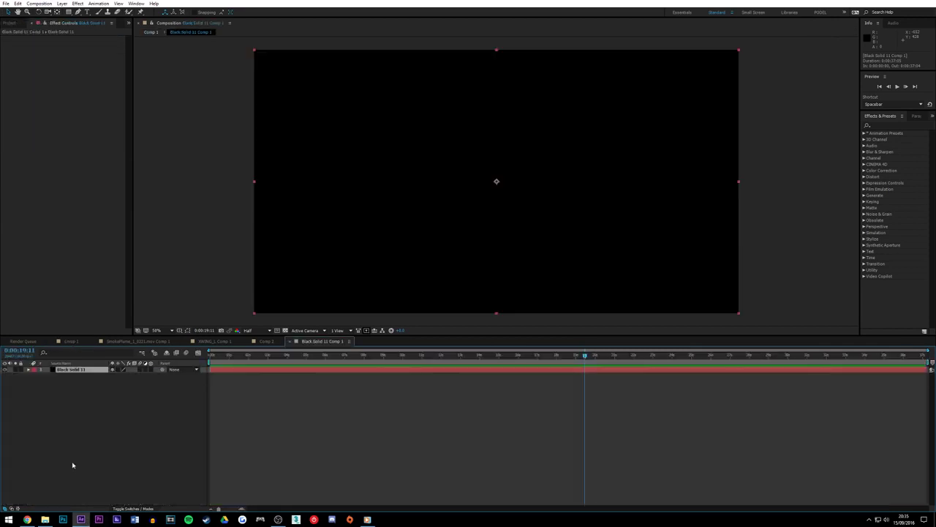
left_click(267, 342)
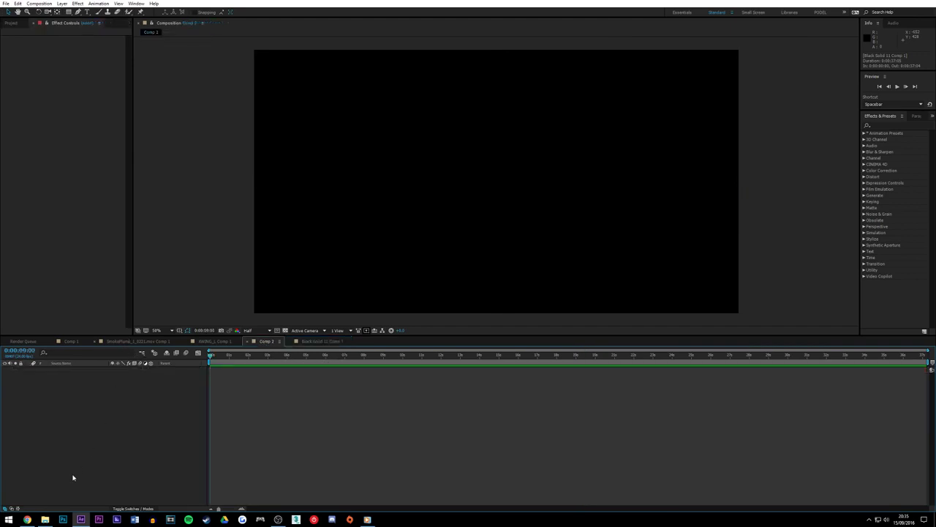
left_click(135, 341)
left_click(71, 341)
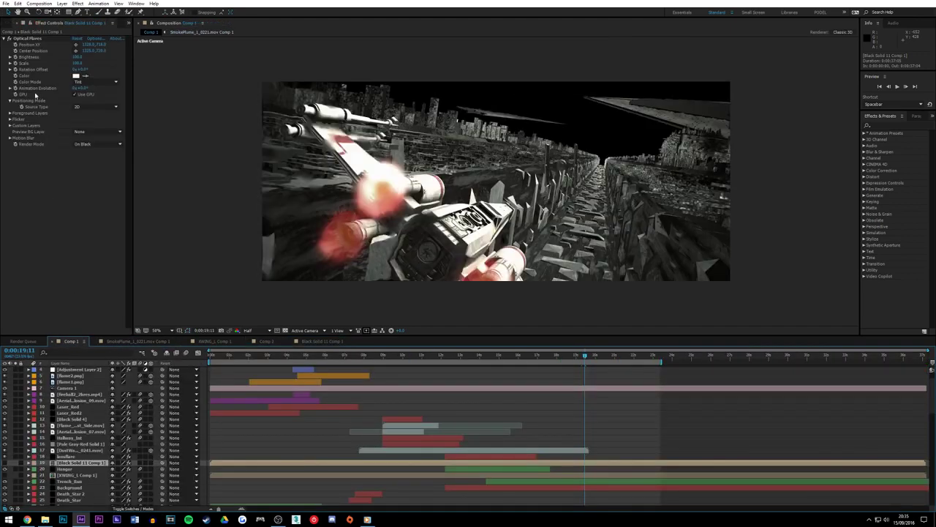
Move the Optical Flares effect from the Black Solid 11 Comp 1 layer onto the black solid inside that pre-comp
left_click(32, 41)
key("Delete")
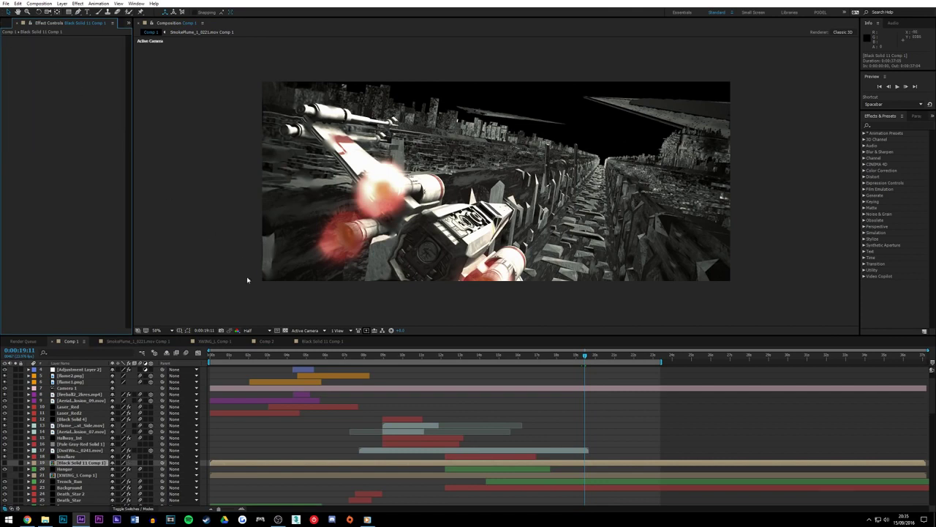
double_click(84, 463)
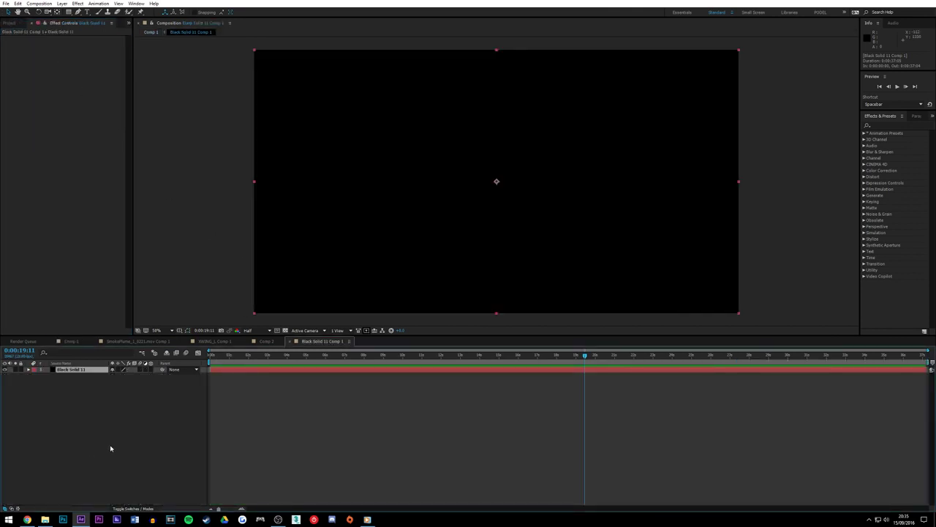
key("ctrl+v")
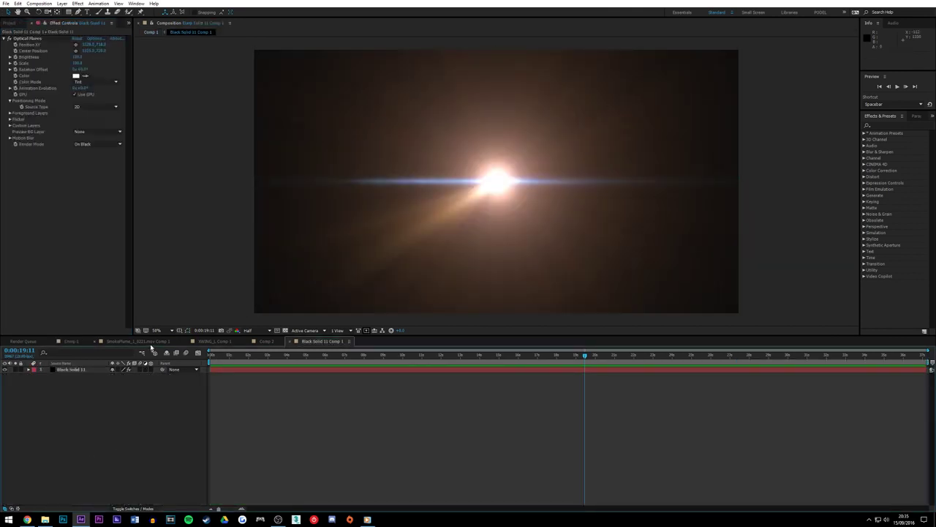
Return to Comp 1 and reopen the Element scene setup of the Trench_Run layer
left_click(78, 341)
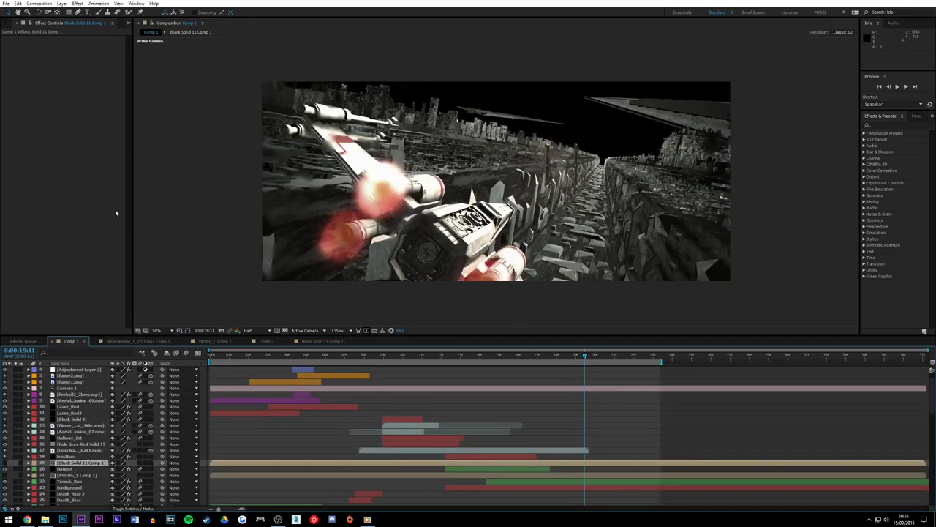
scroll(78, 455, "down", 3)
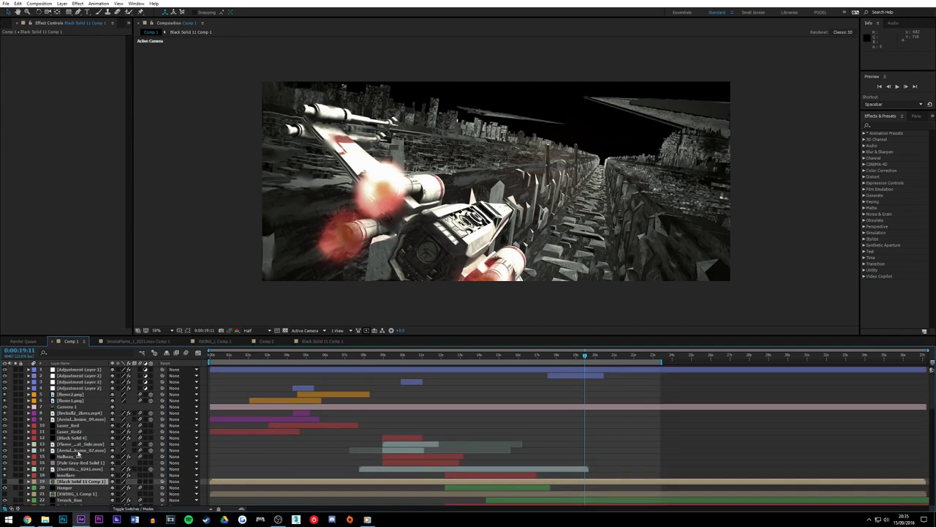
left_click(64, 444)
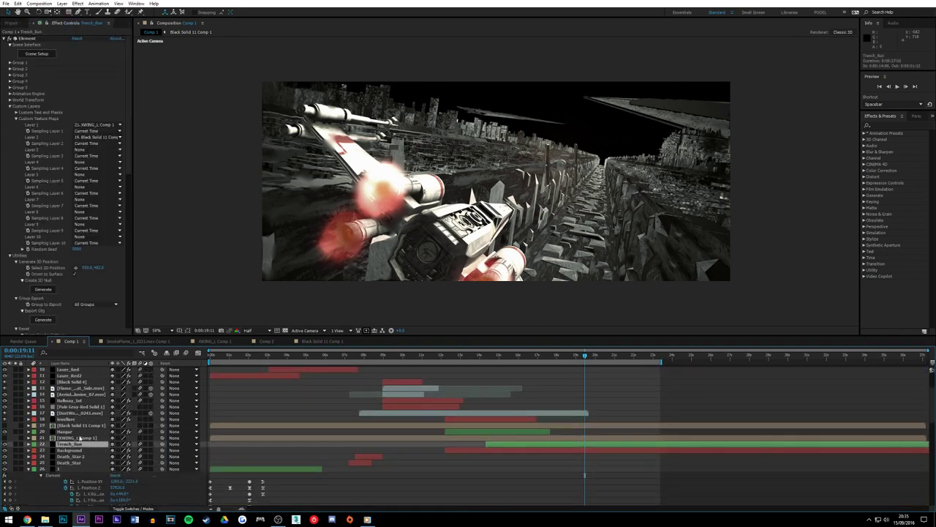
left_click(37, 56)
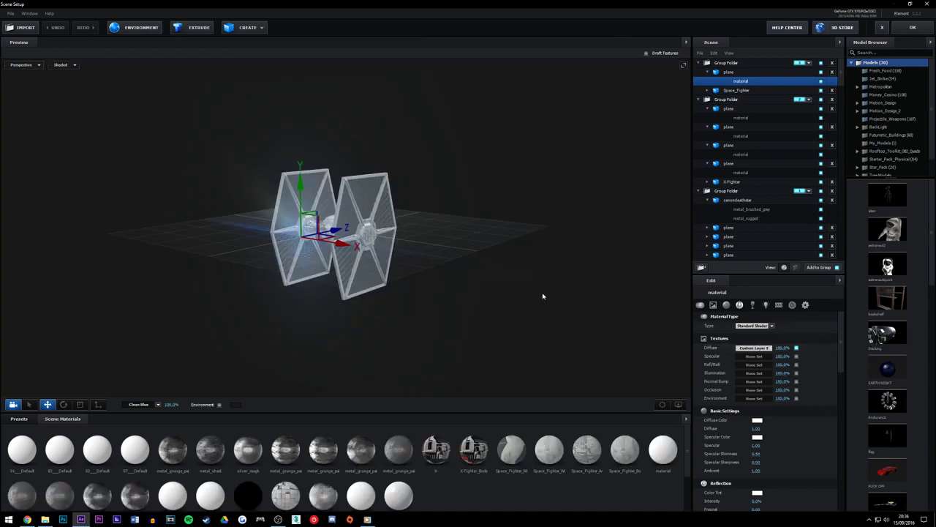
left_click_drag(543, 297, 546, 297)
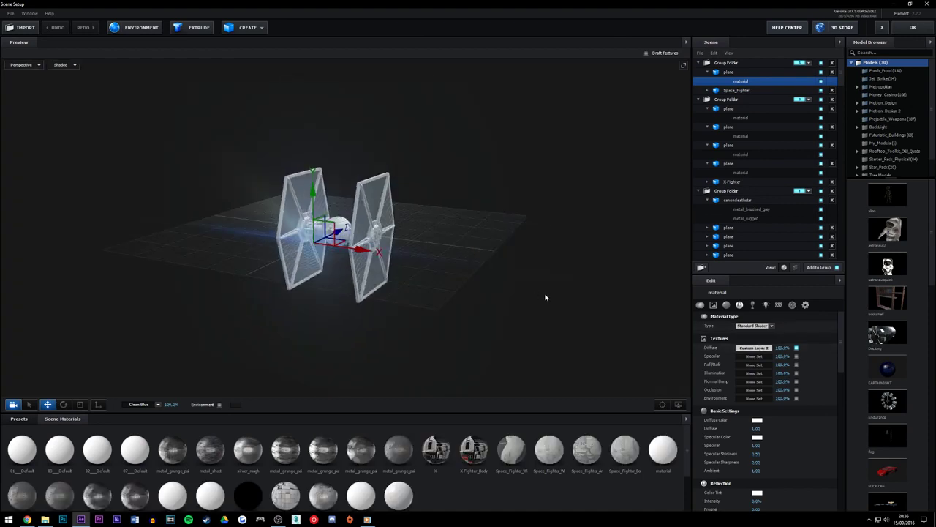
Enable Use Diffuse Color in the plane material's illumination, raise the illumination intensity well above 100%, and apply the scene setup
left_click_drag(842, 349, 843, 402)
left_click(754, 451)
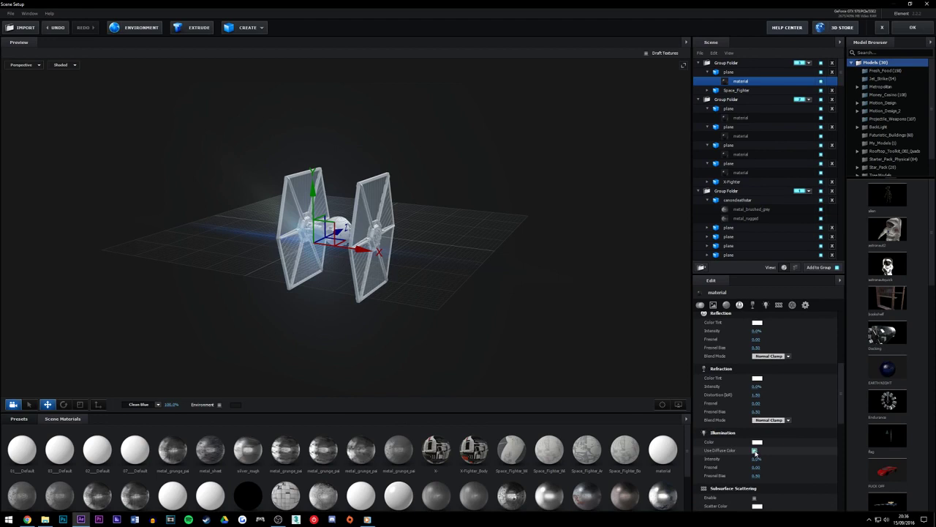
left_click(756, 458)
left_click_drag(769, 461, 870, 454)
mouse_move(627, 285)
left_mouse_down()
mouse_move(650, 270)
mouse_move(641, 274)
left_mouse_up()
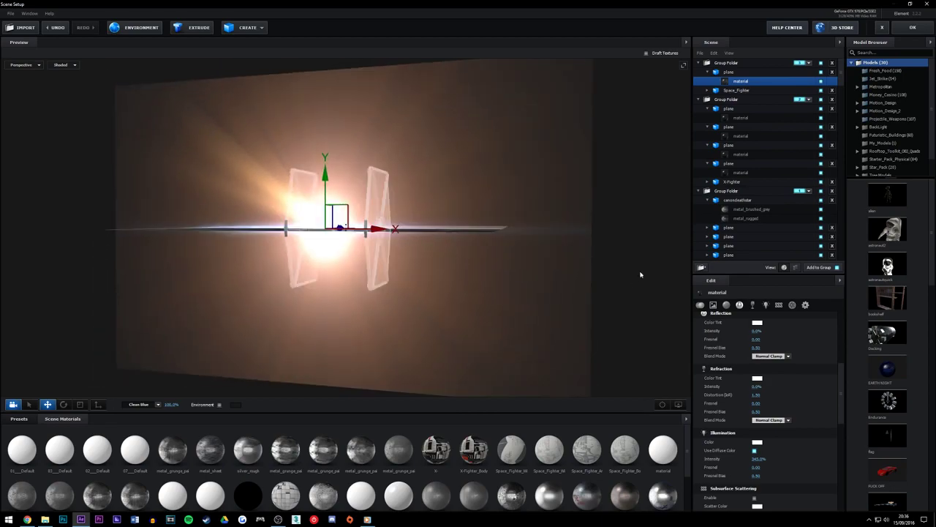
left_click(912, 27)
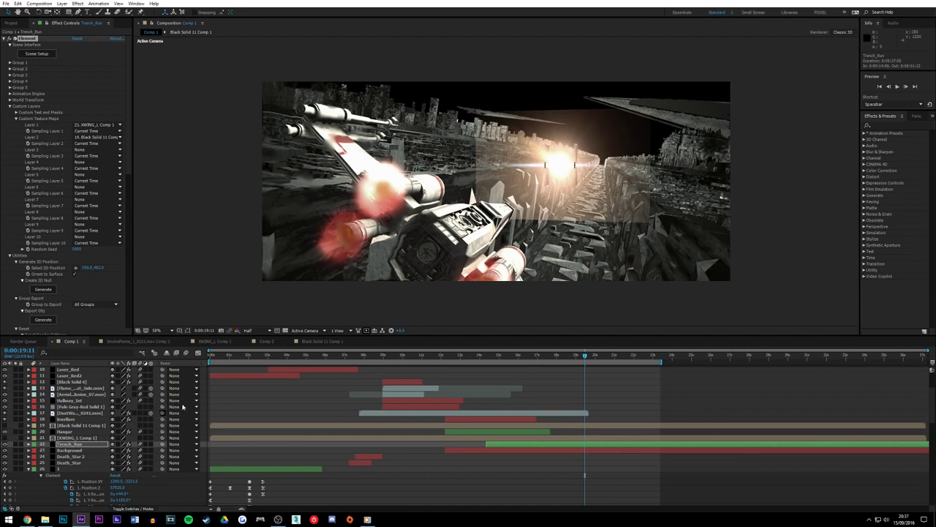
In the Black Solid 11 pre-comp, keyframe the Optical Flares brightness at 0 on the first frame and reveal the keyframes
left_click(319, 341)
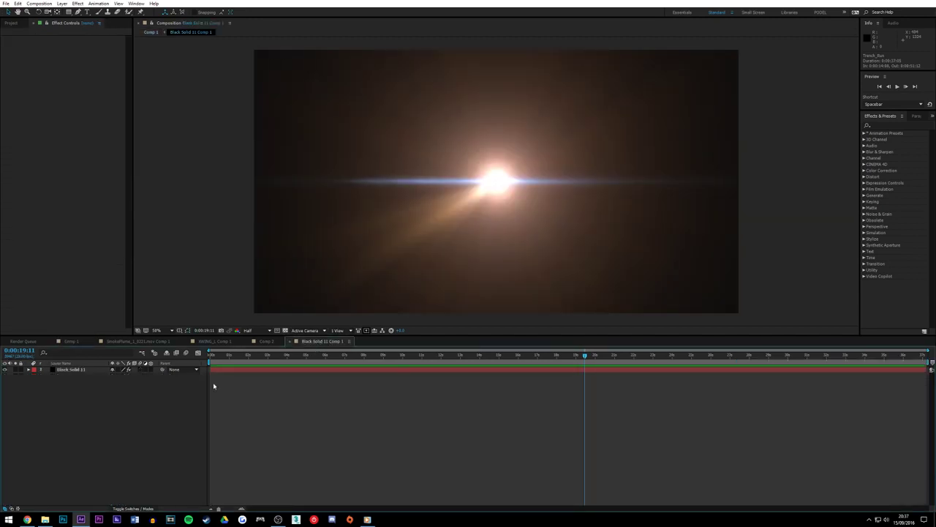
left_click(55, 367)
key("Home")
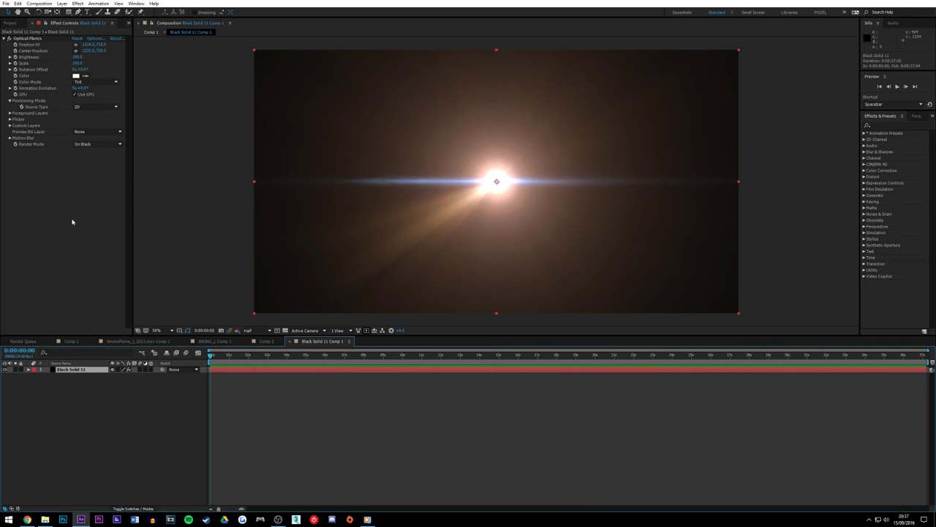
left_click(16, 57)
left_click(77, 57)
type("0")
key("Return")
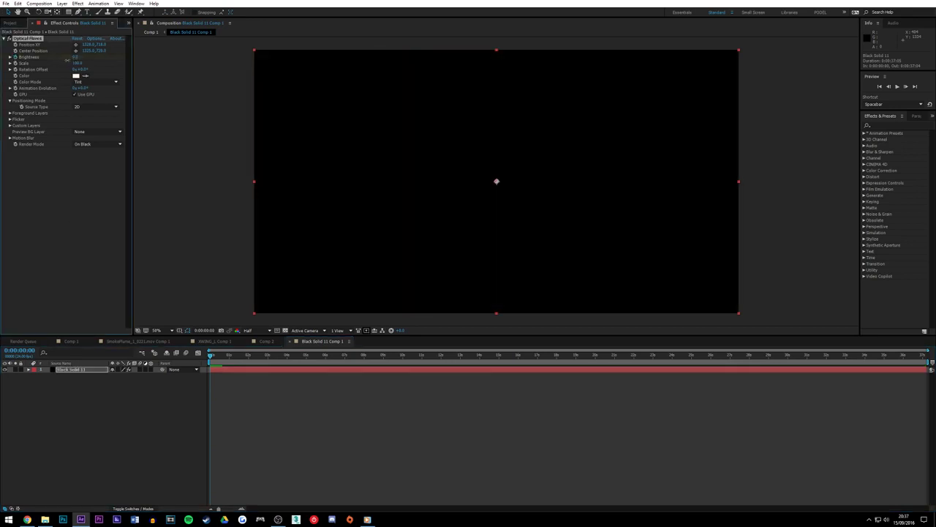
key("u")
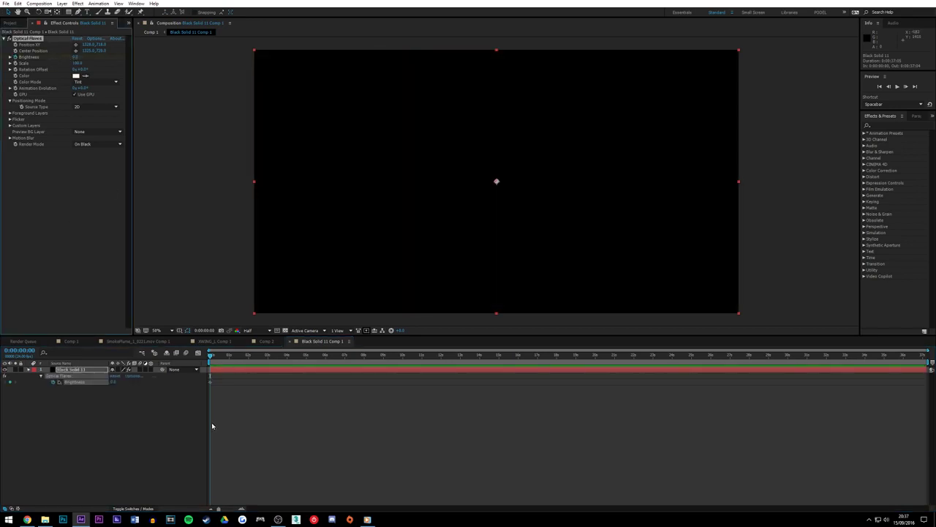
Add an Optical Flares brightness keyframe of 100 at 0:00:00:15
left_click(222, 356)
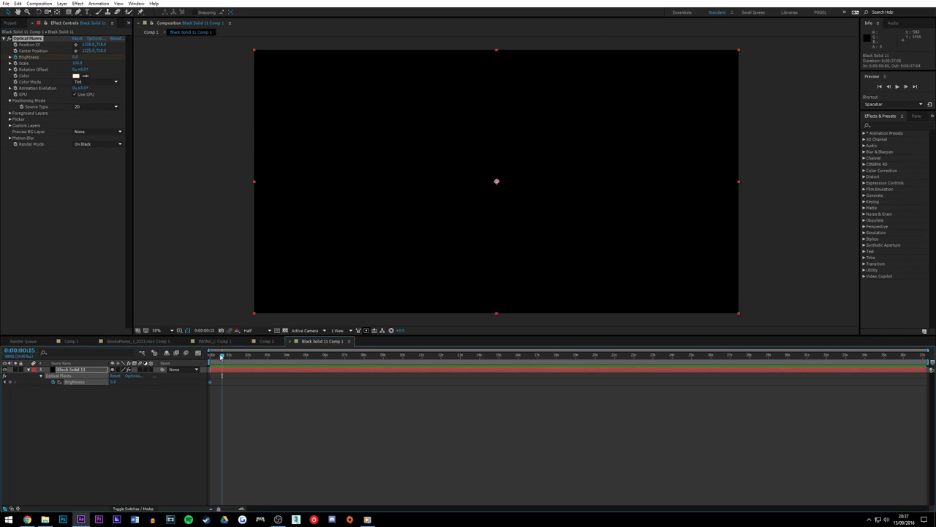
mouse_move(76, 58)
left_mouse_down()
mouse_move(90, 57)
mouse_move(79, 58)
left_mouse_up()
left_click(78, 58)
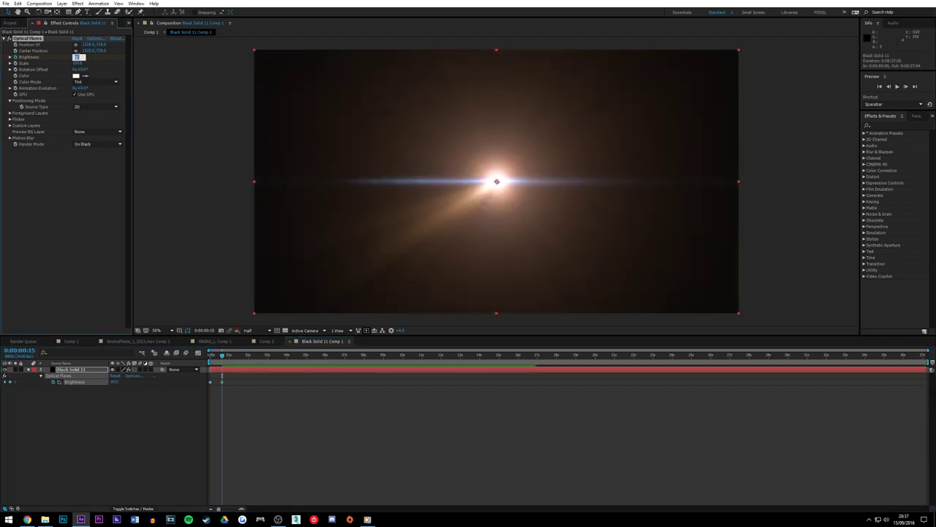
type("100")
key("Return")
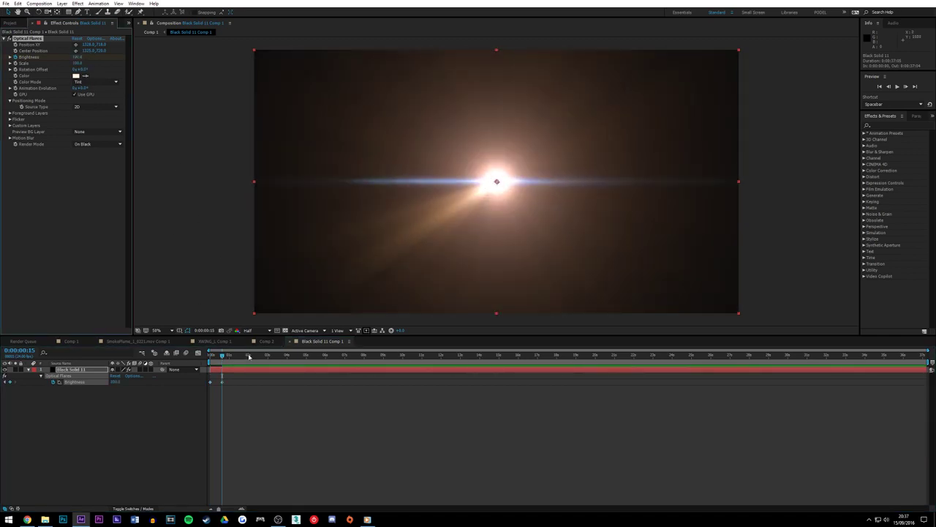
Add an Optical Flares brightness keyframe of 70 at 0:00:02:01 and return to the start of the pre-comp
left_click(249, 358)
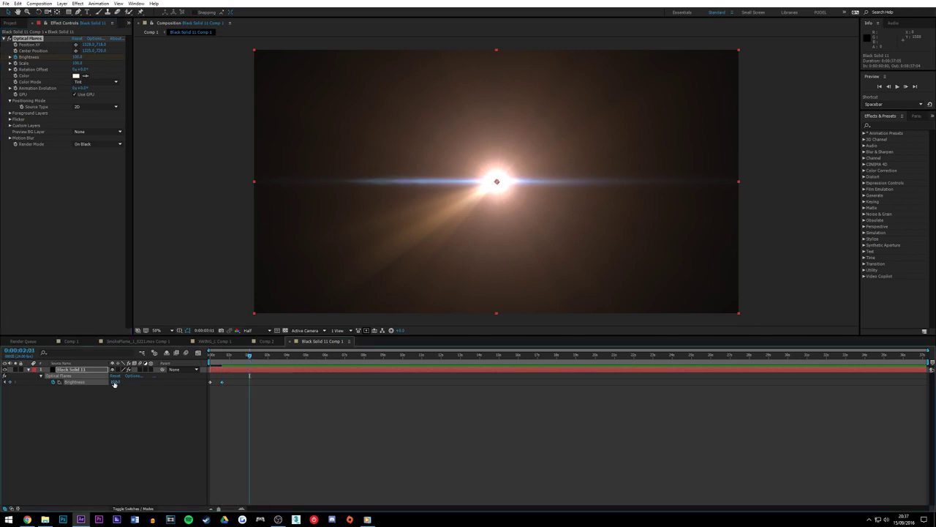
left_click(116, 381)
type("70")
key("Return")
left_click_drag(225, 357, 209, 358)
left_click(209, 357)
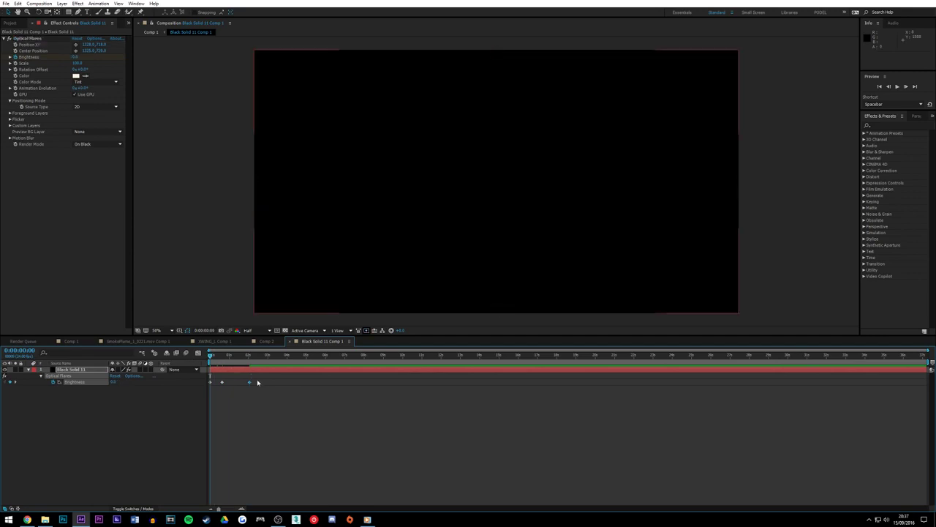
Apply Easy Ease to the three Optical Flares Brightness keyframes and preview the flare animation
right_click(249, 381)
mouse_move(322, 472)
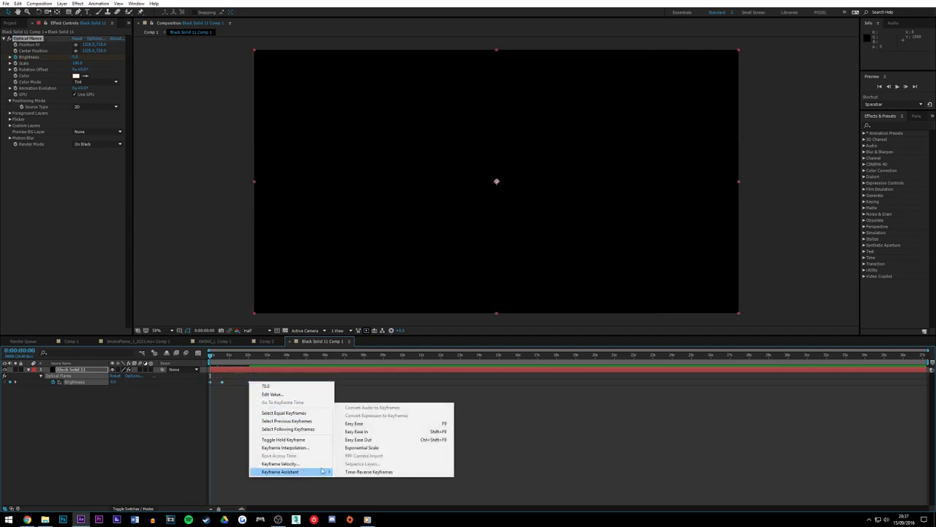
left_click(362, 423)
key("space")
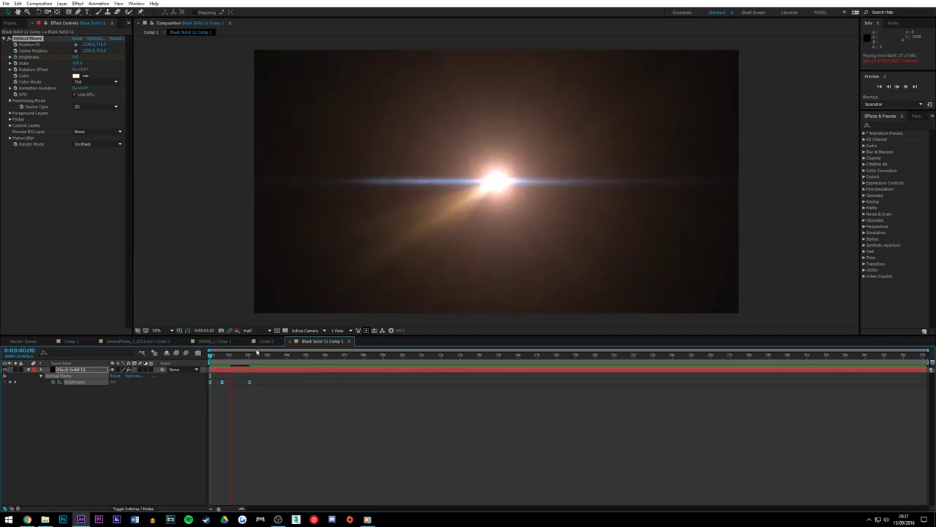
left_click(234, 388)
Set the flare's Flicker speed to about 23 and its amount to about 24, and preview the flickering
left_click(229, 369)
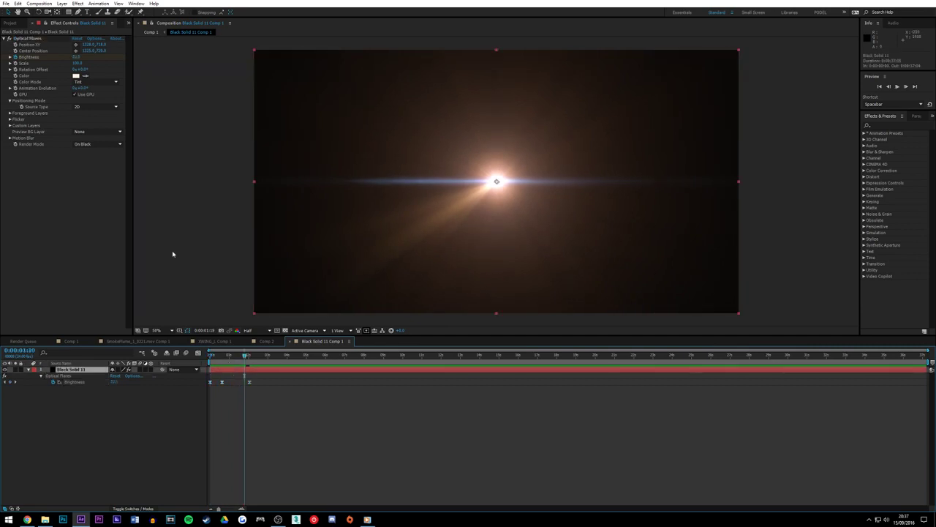
left_click(11, 120)
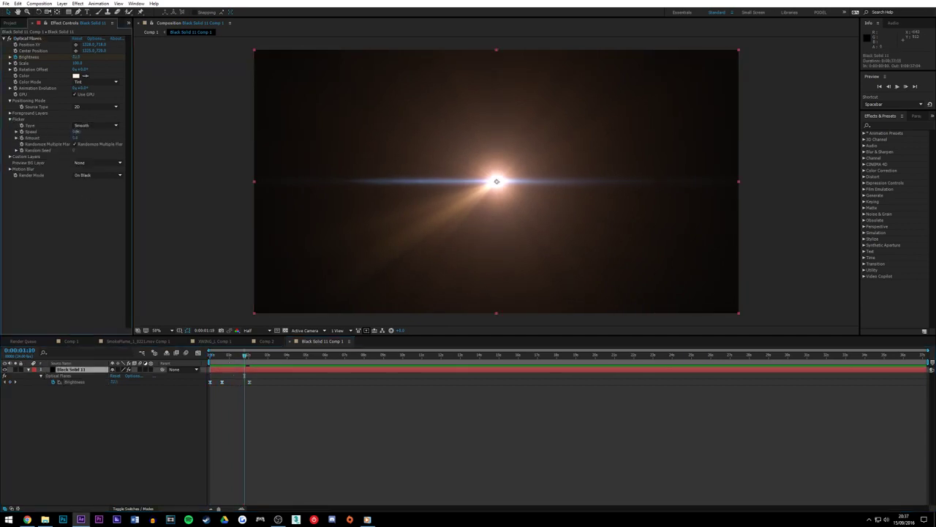
left_click_drag(77, 138, 101, 133)
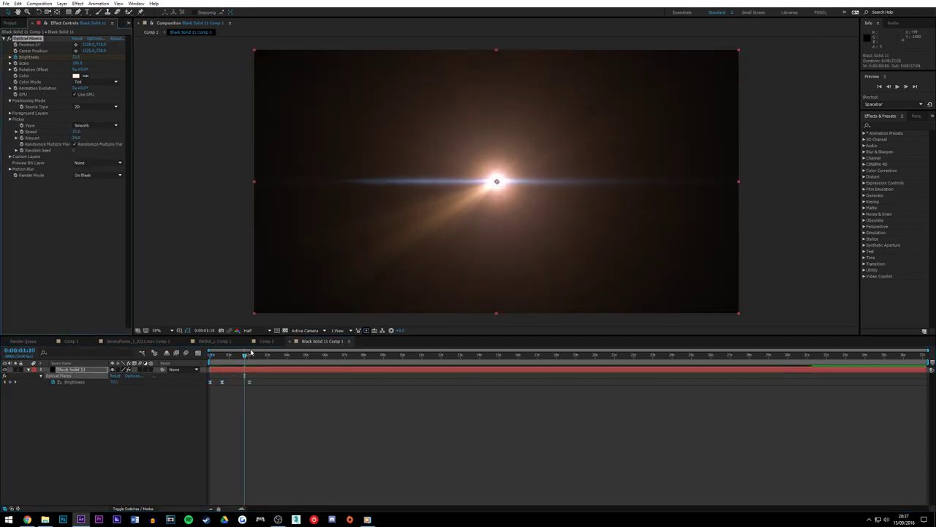
key("space")
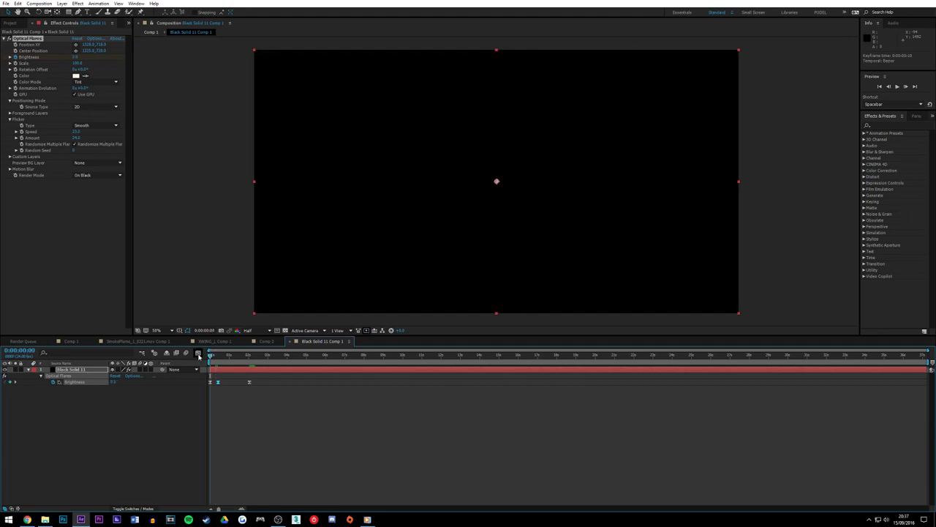
Shift the flare's peak Brightness keyframe earlier to 0:00:00:06, raise its brightness for a stronger initial flash, and preview it
key("space")
left_click_drag(218, 382, 214, 357)
left_click(221, 356)
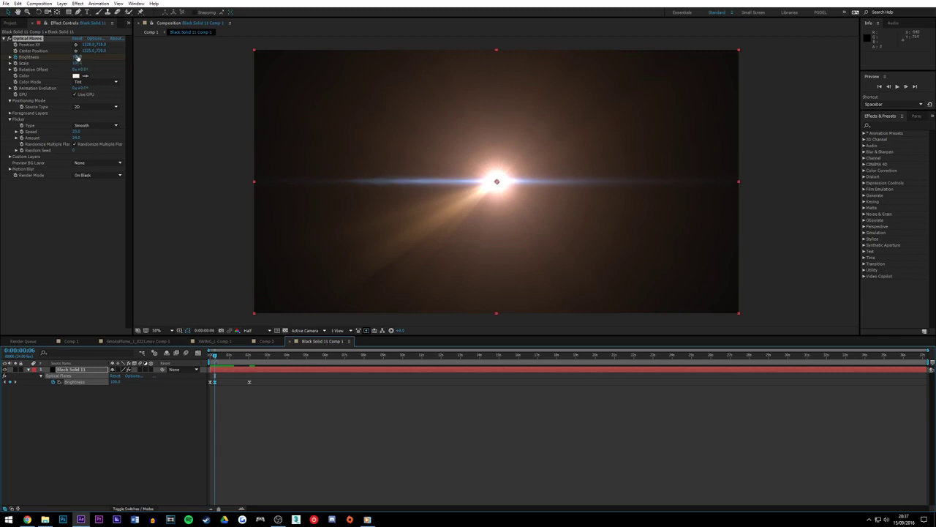
left_click_drag(76, 57, 109, 57)
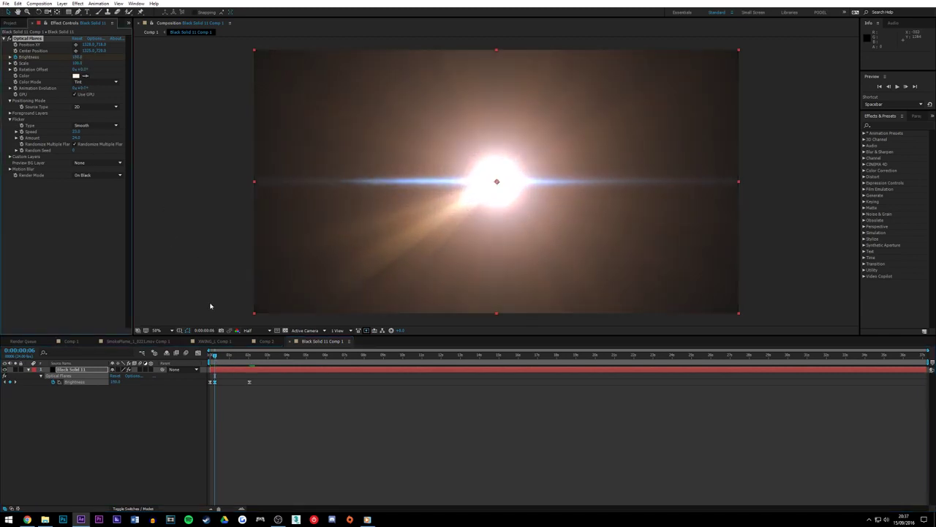
key("space")
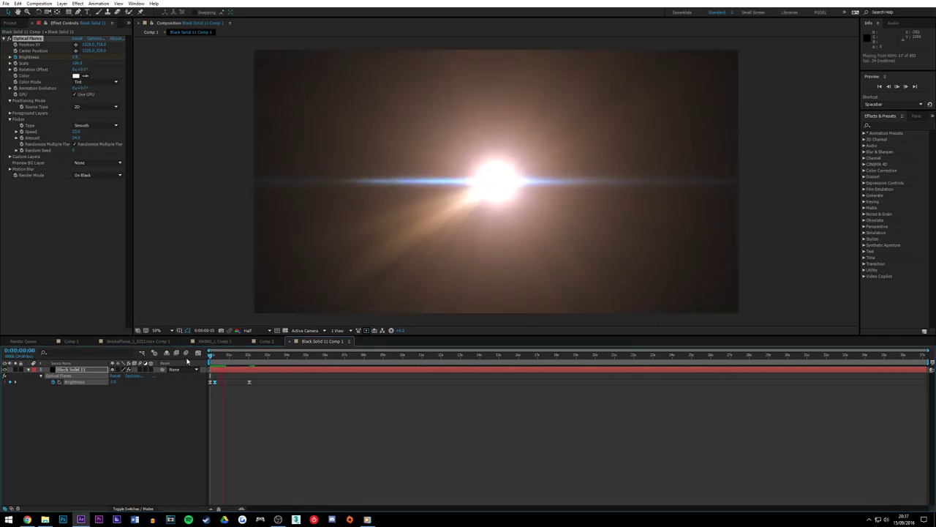
key("space")
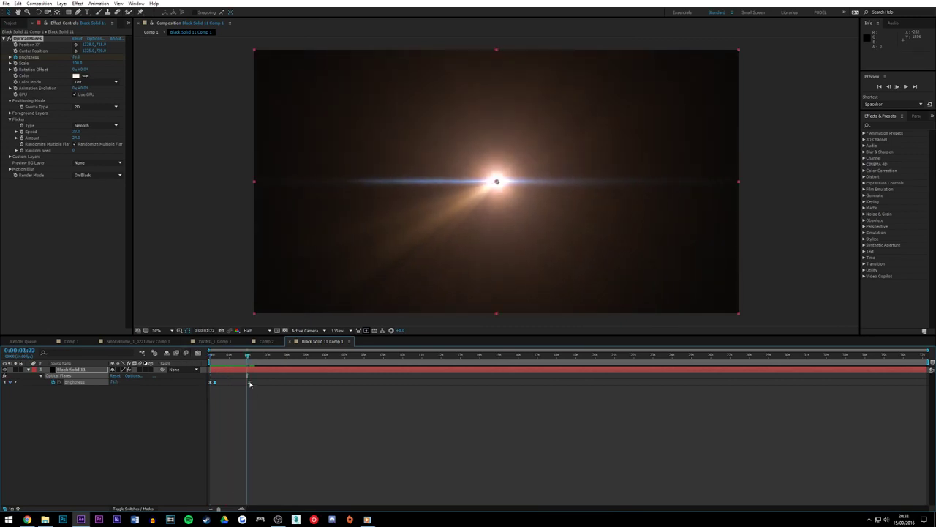
Move the last Brightness keyframe to about 8 seconds to prolong the flare's fade, and preview the slower falloff
left_click_drag(250, 383, 364, 382)
key("space")
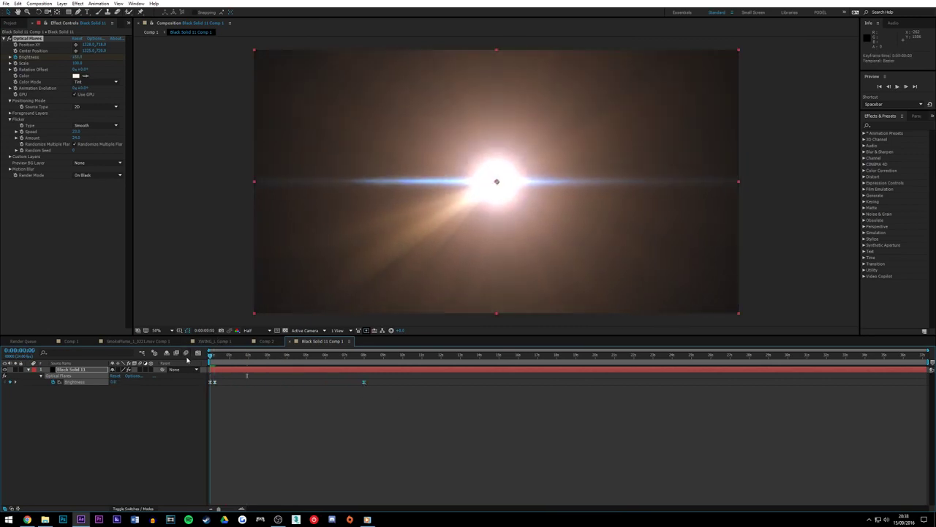
key("space")
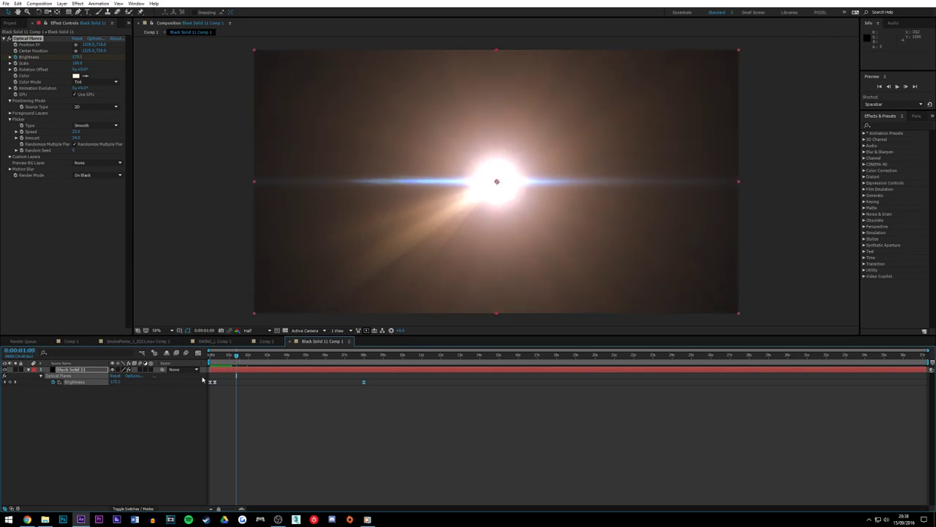
Lower the flare's brightness with a new keyframe at 0:00:01:09, and preview the flash dropping off
left_click_drag(112, 382, 115, 382)
key("space")
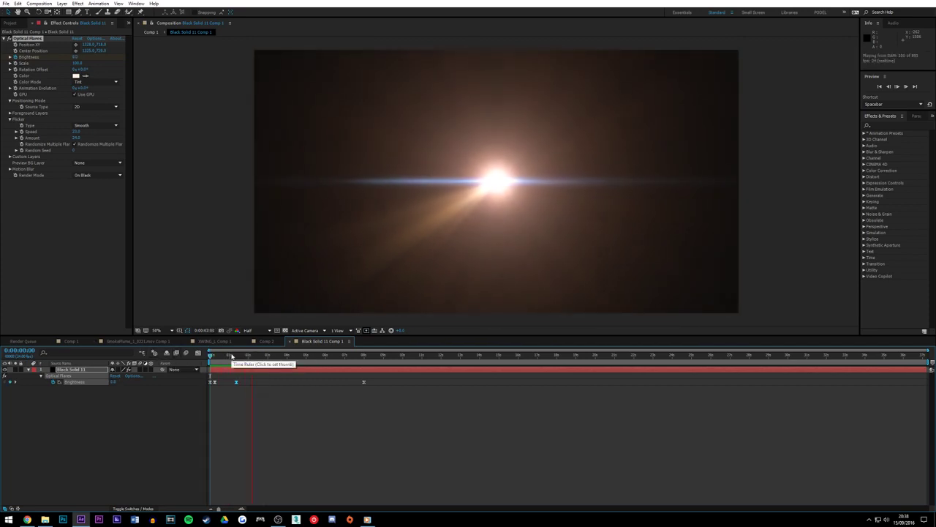
key("space")
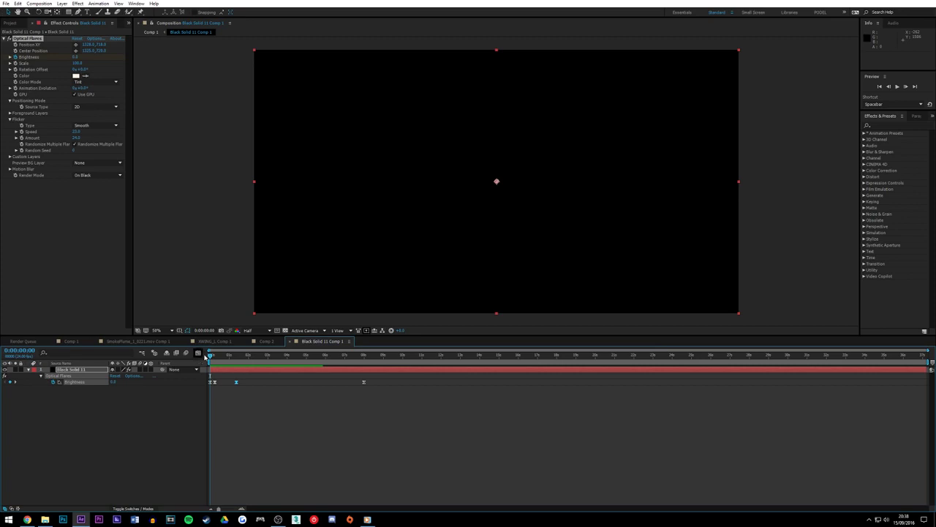
mouse_move(213, 358)
left_mouse_down()
mouse_move(262, 366)
mouse_move(195, 365)
left_mouse_up()
left_click_drag(213, 356, 200, 353)
key("space")
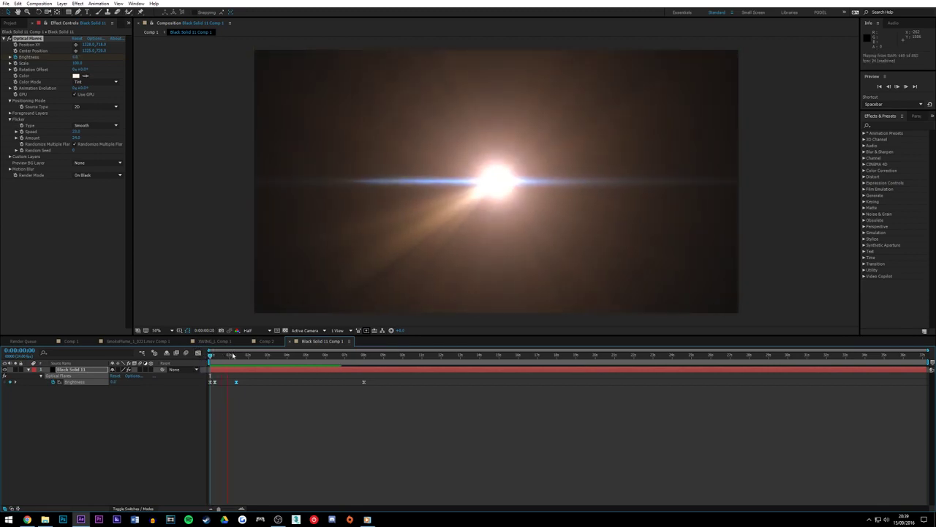
key("space")
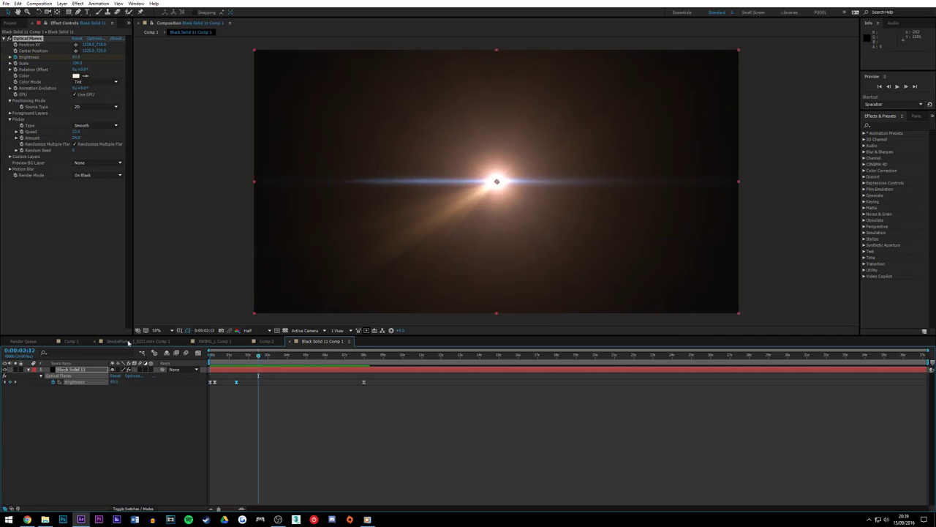
Check how the animated flare appears in Comp 1's trench run shot at 0:00:18:20
left_click(69, 341)
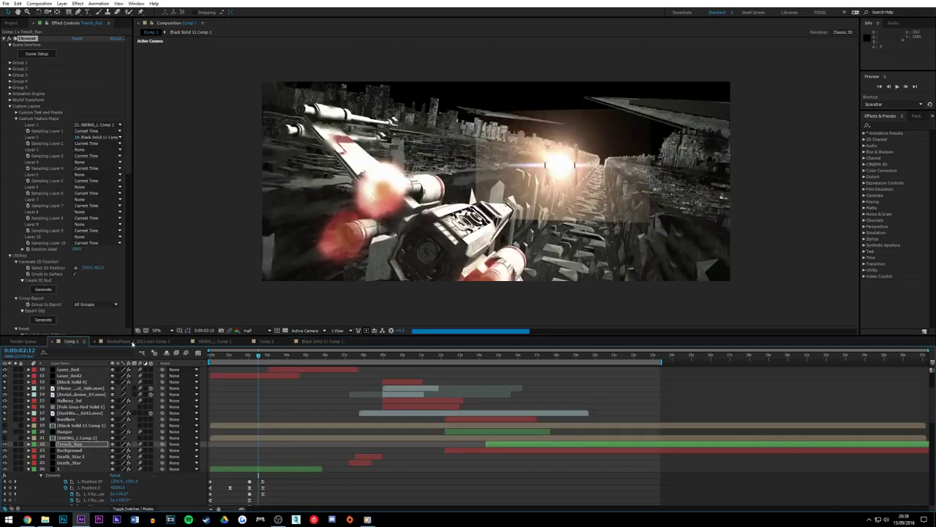
left_click(316, 342)
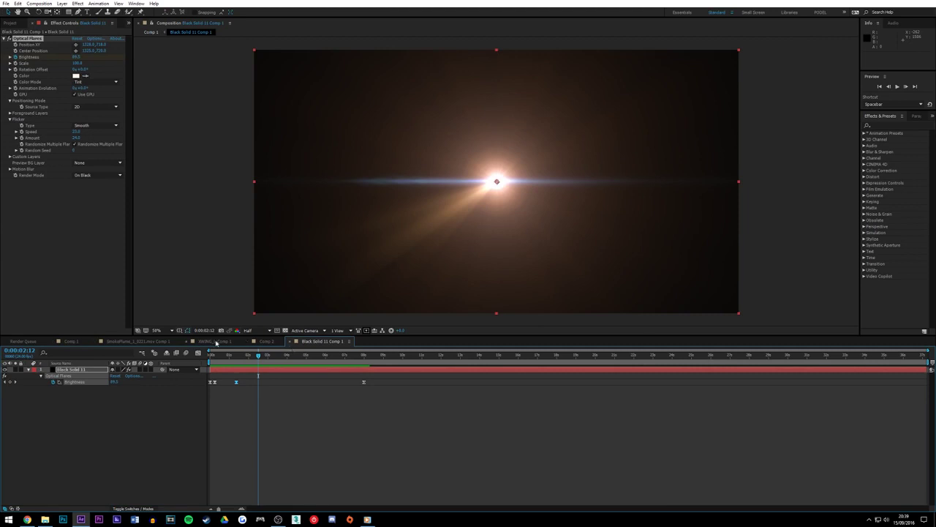
left_click(68, 341)
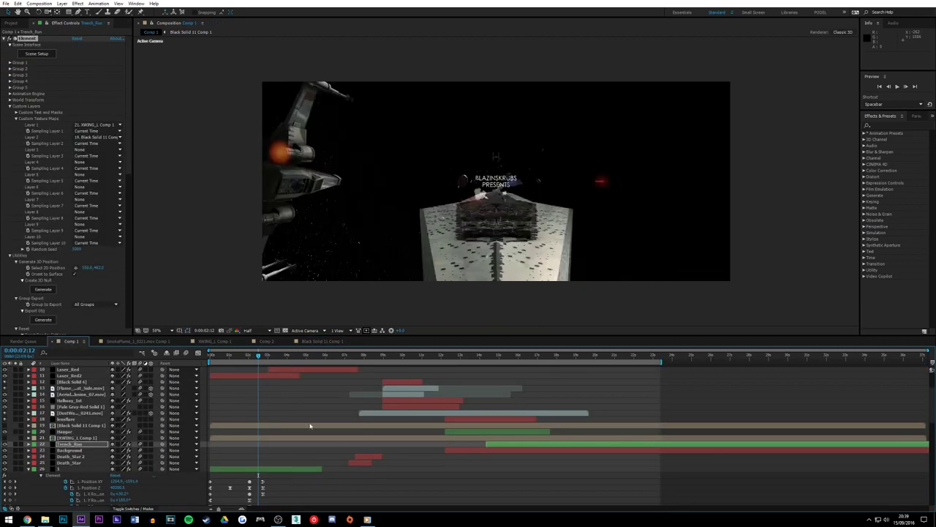
left_click(514, 356)
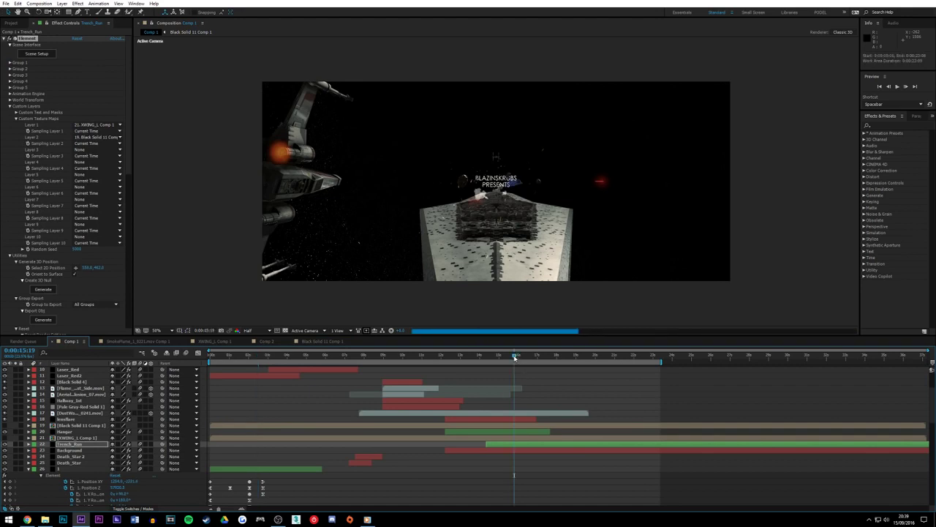
left_click(573, 356)
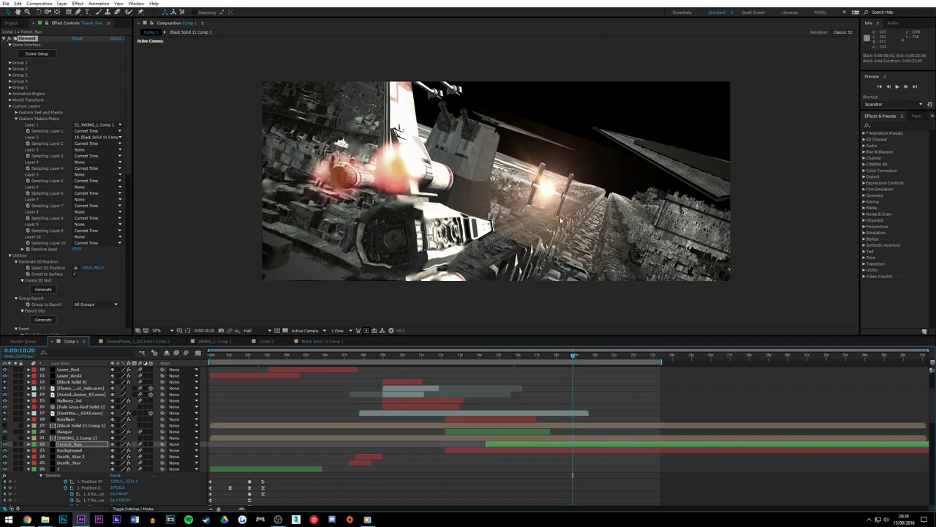
scroll(483, 165, "down", 2)
scroll(554, 180, "up", 2)
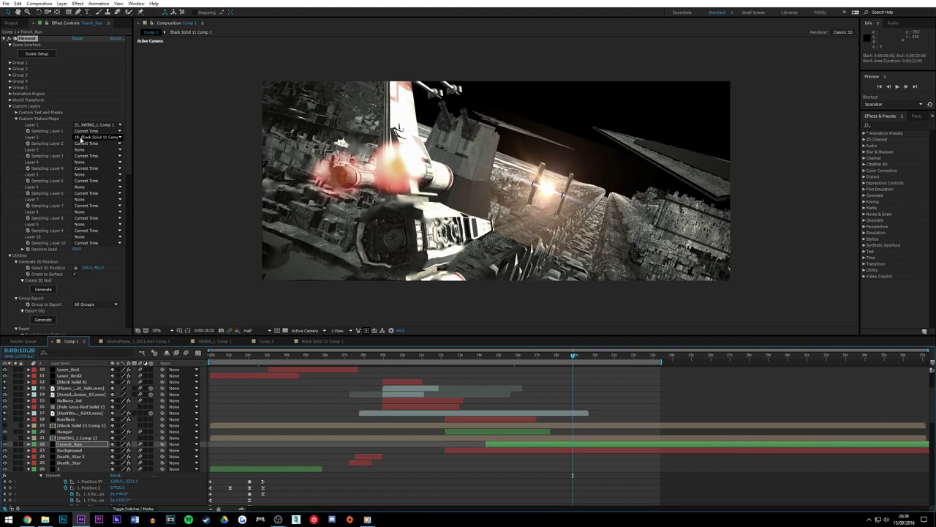
Scrub through the opening flash in Black Solid 11 Comp 1, and return to Comp 1 at 0:00:19:03
left_click(316, 342)
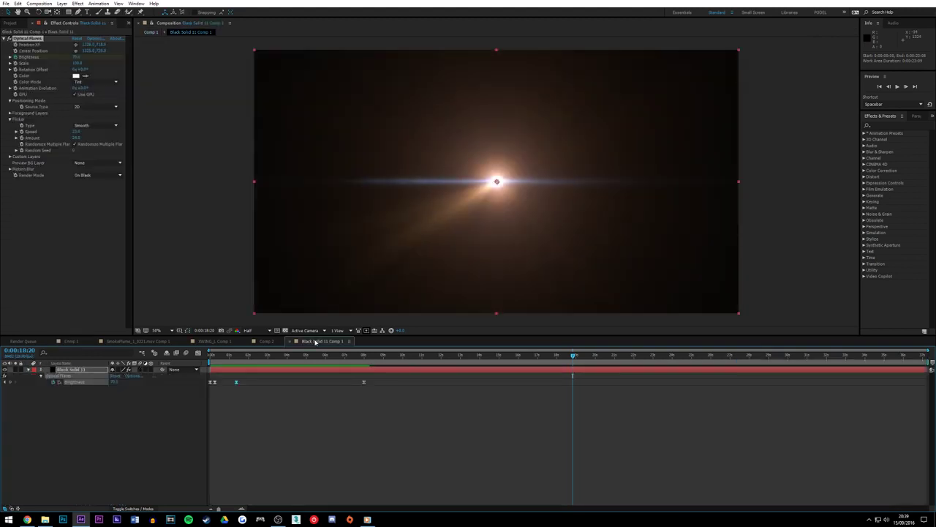
left_click_drag(212, 357, 254, 357)
left_click(75, 341)
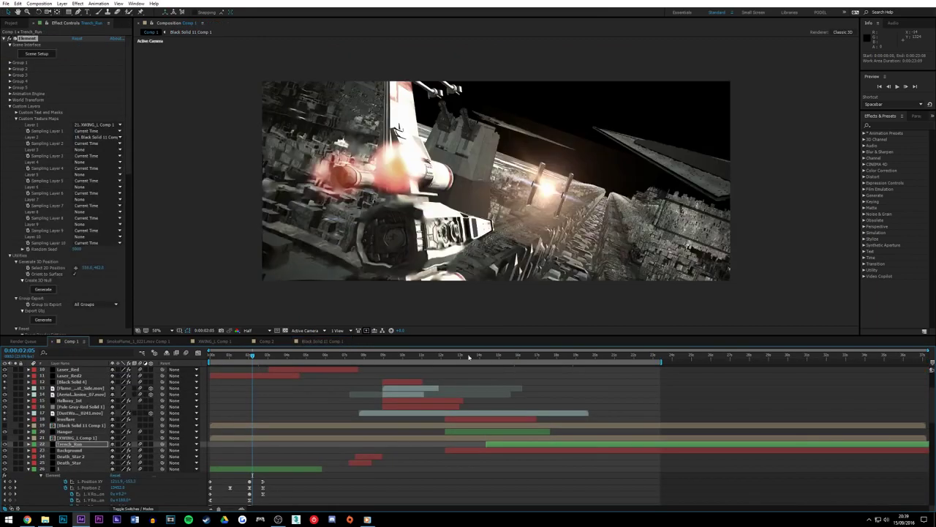
left_click(578, 357)
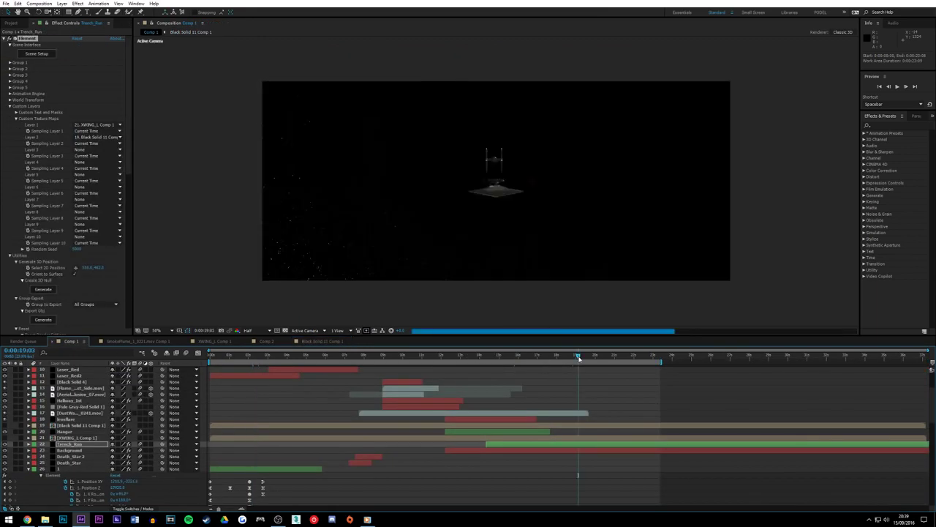
Shift the Black Solid 11 Comp 1 layer to start at about 0:00:17:21 in Comp 1, and preview the shot from 0:00:17:20
left_click(218, 427)
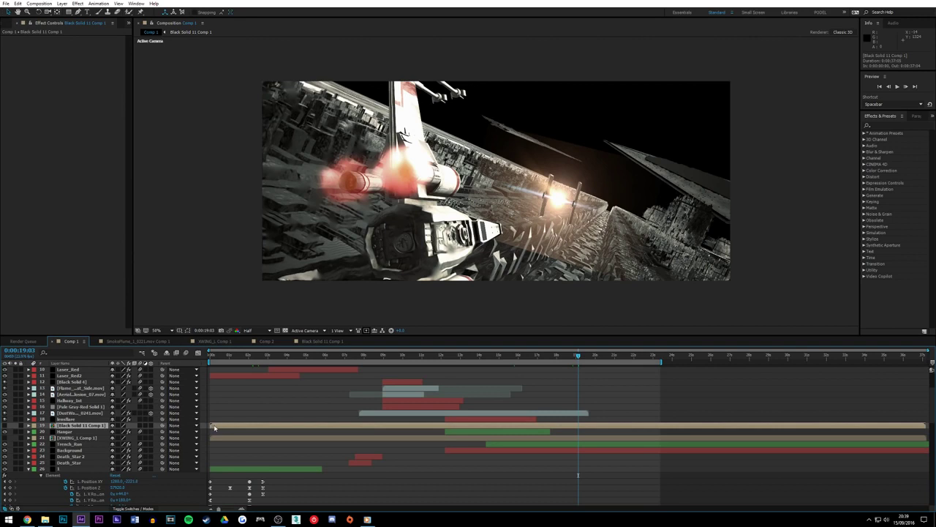
scroll(549, 412, "down", 3)
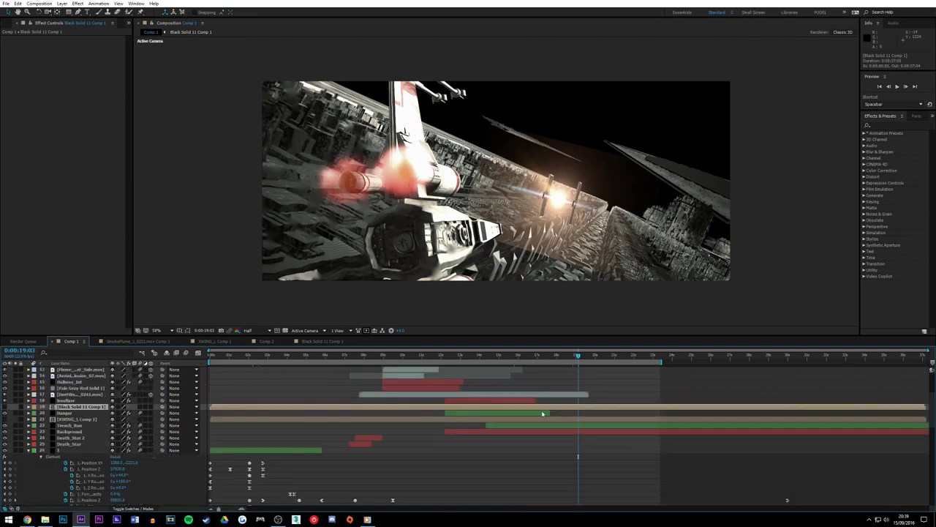
left_click_drag(222, 408, 567, 416)
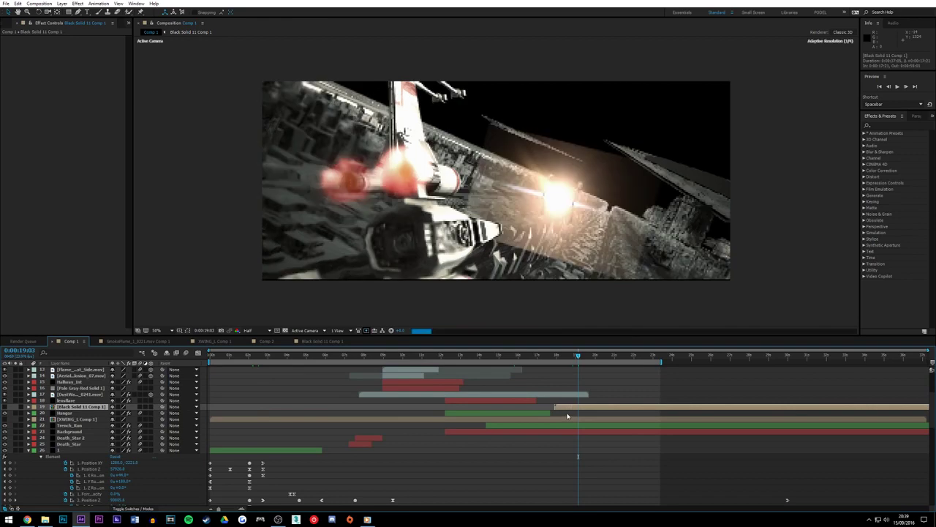
left_click(554, 354)
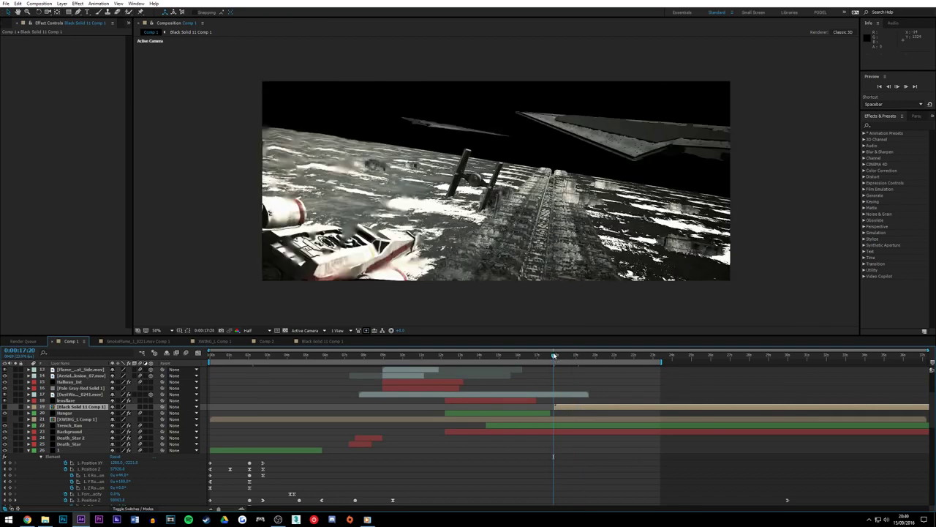
key("space")
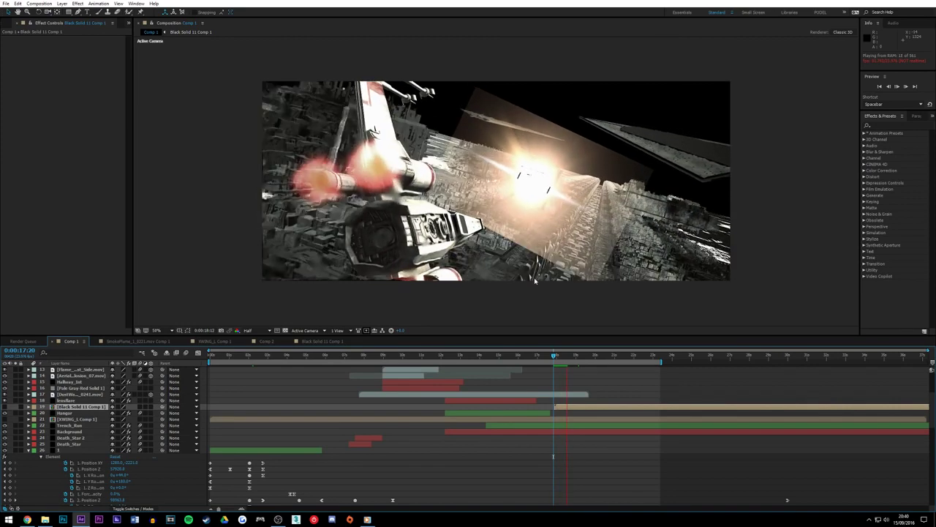
key("space")
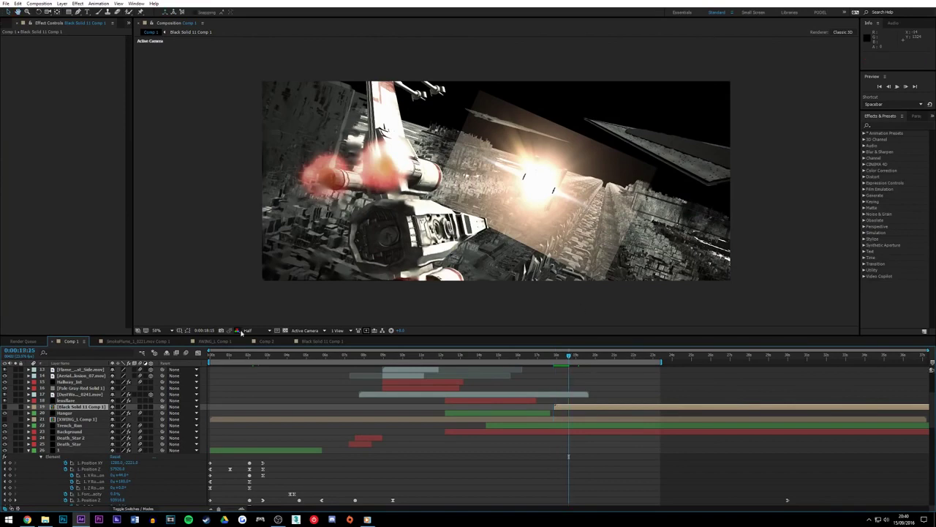
Locate the Trench_Run layer among Comp 1's layers, and open its Element Scene Setup
left_click(65, 414)
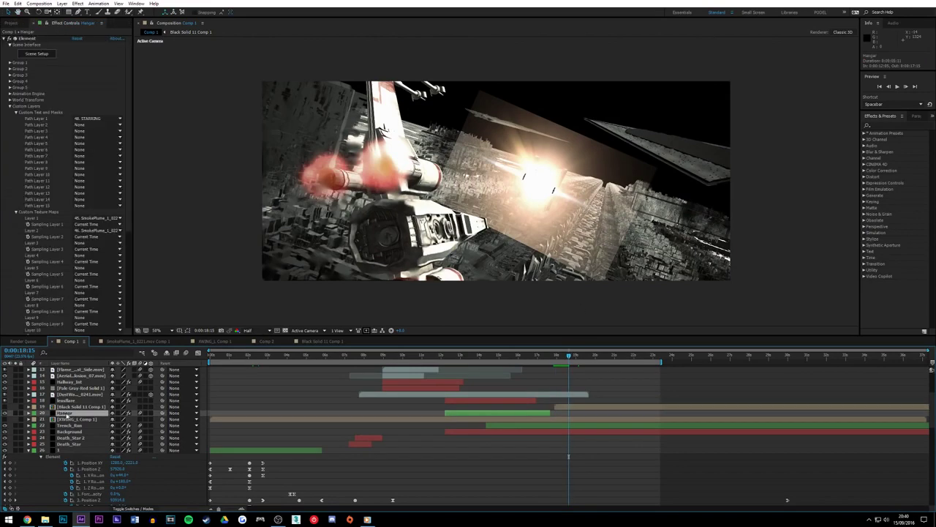
scroll(67, 413, "up", 4)
scroll(71, 405, "down", 7)
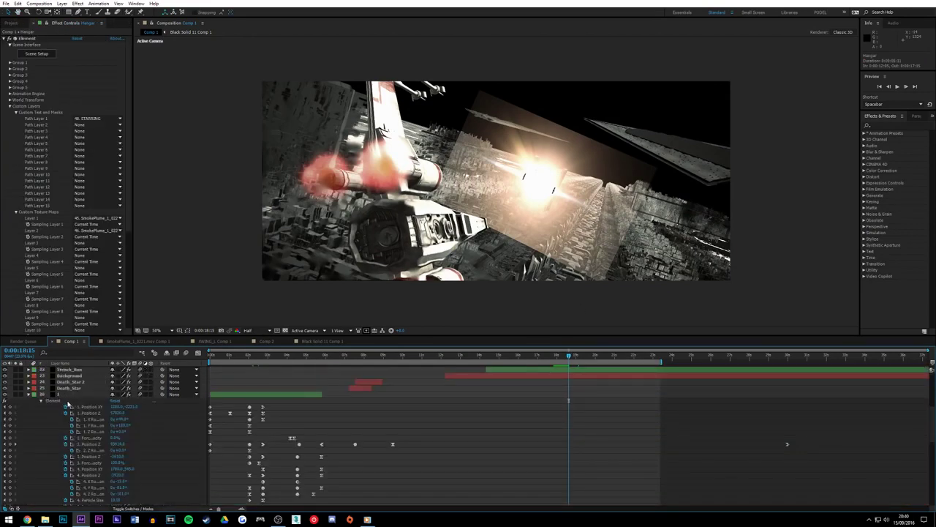
scroll(68, 405, "down", 7)
scroll(70, 395, "up", 5)
scroll(70, 395, "down", 5)
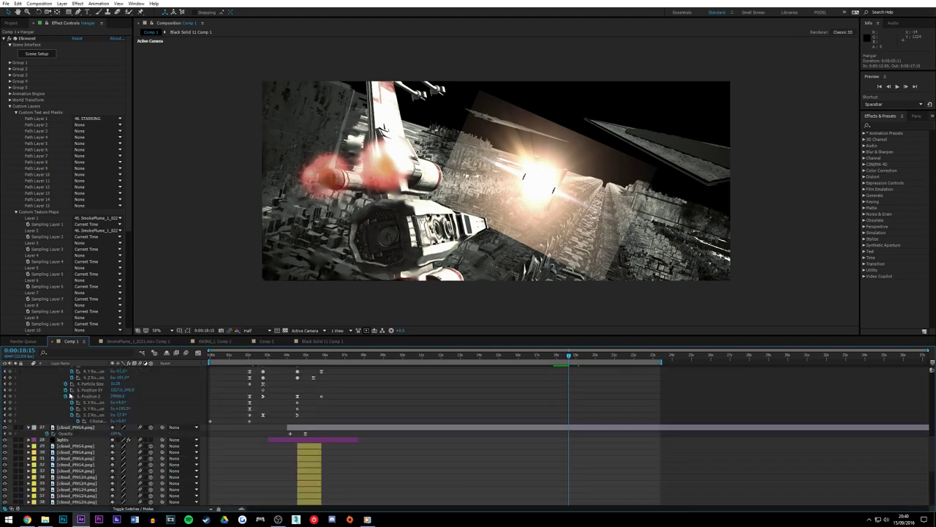
scroll(70, 395, "up", 5)
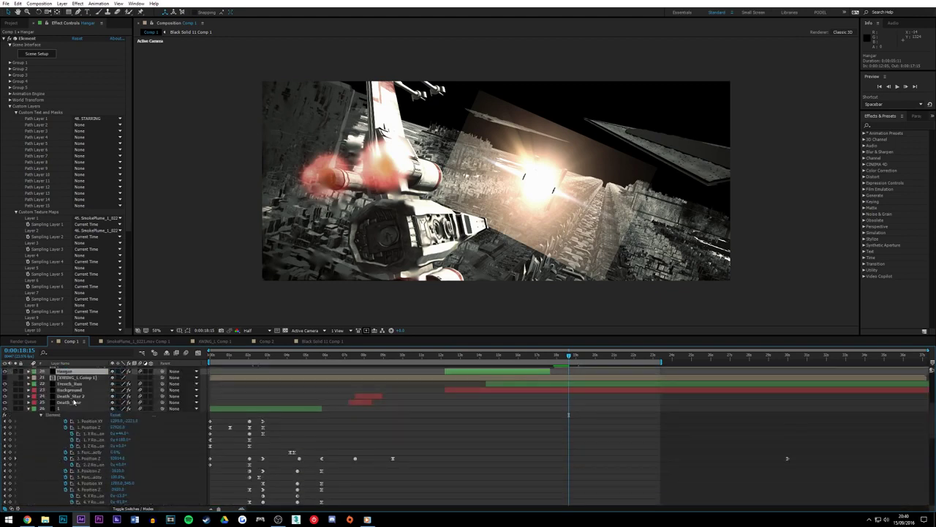
scroll(74, 400, "up", 2)
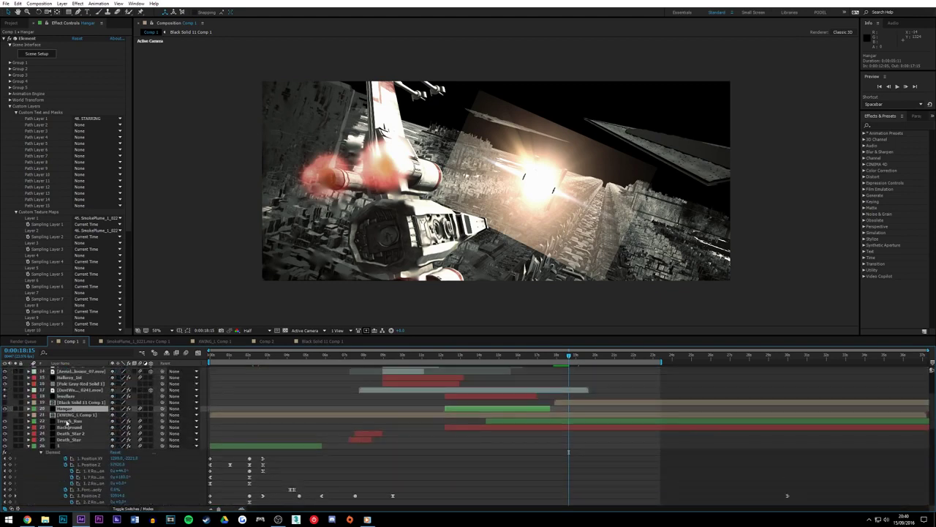
left_click(67, 421)
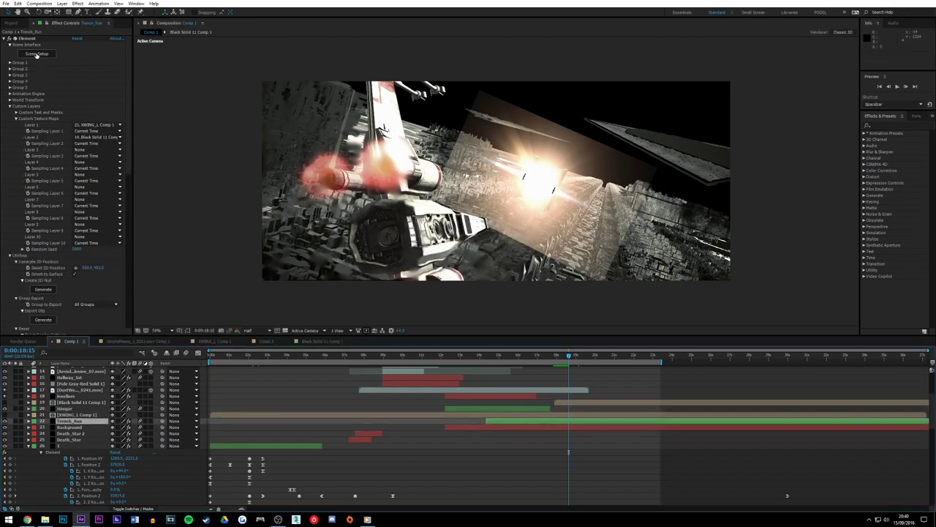
left_click(36, 55)
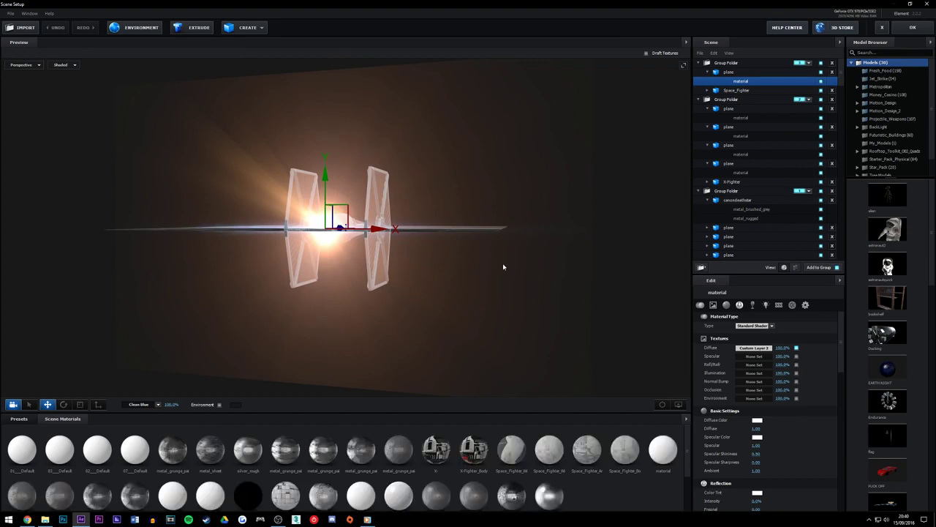
Inspect the flare plane, its Custom Layer 2 material and the Space_Fighter model in Scene Setup, and return to Black Solid 11 Comp 1
left_click_drag(601, 216, 595, 224)
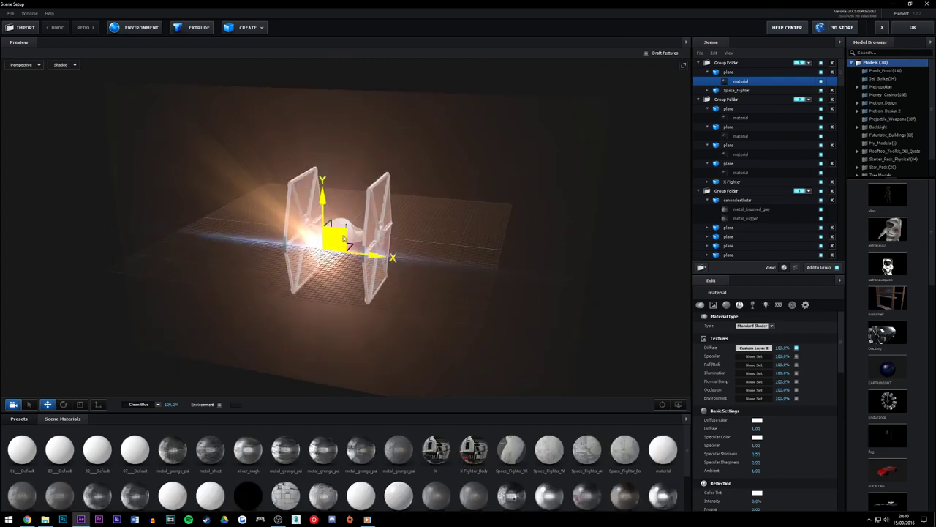
left_click_drag(418, 228, 338, 235)
scroll(752, 479, "down", 4)
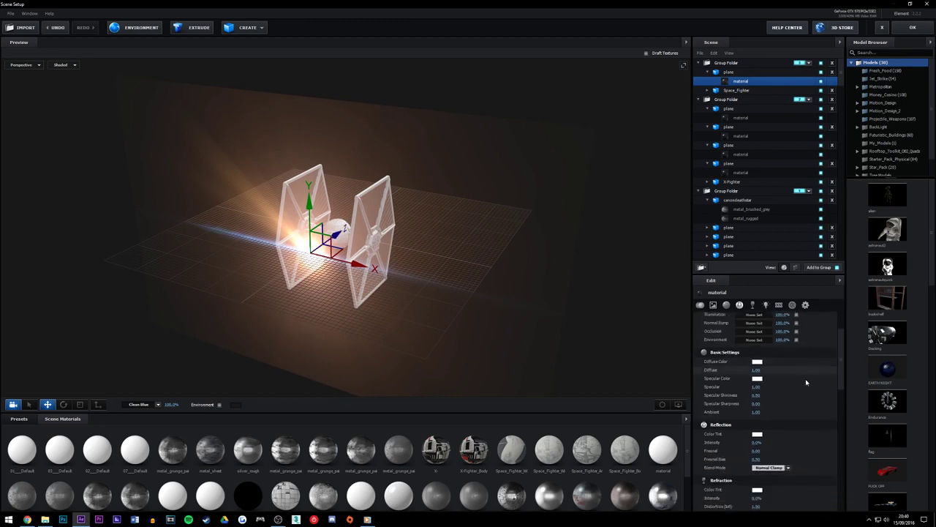
scroll(752, 479, "up", 4)
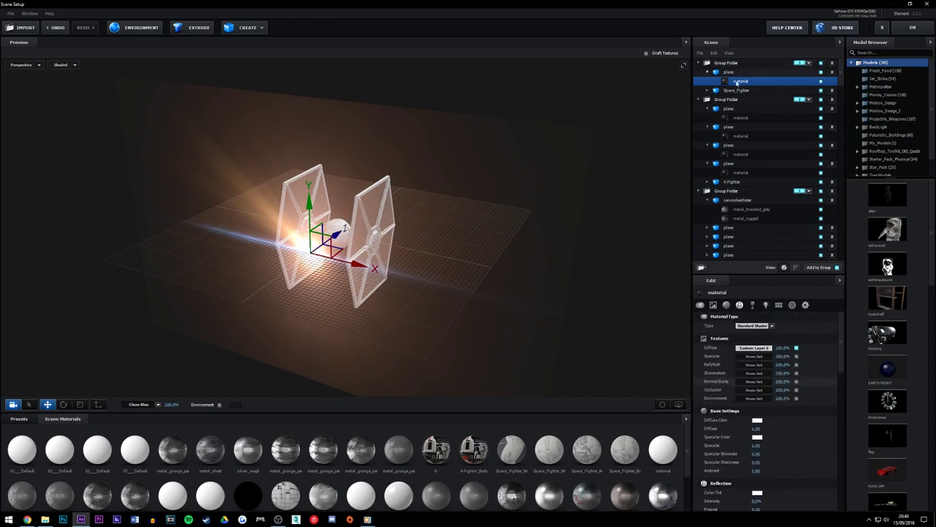
left_click(727, 73)
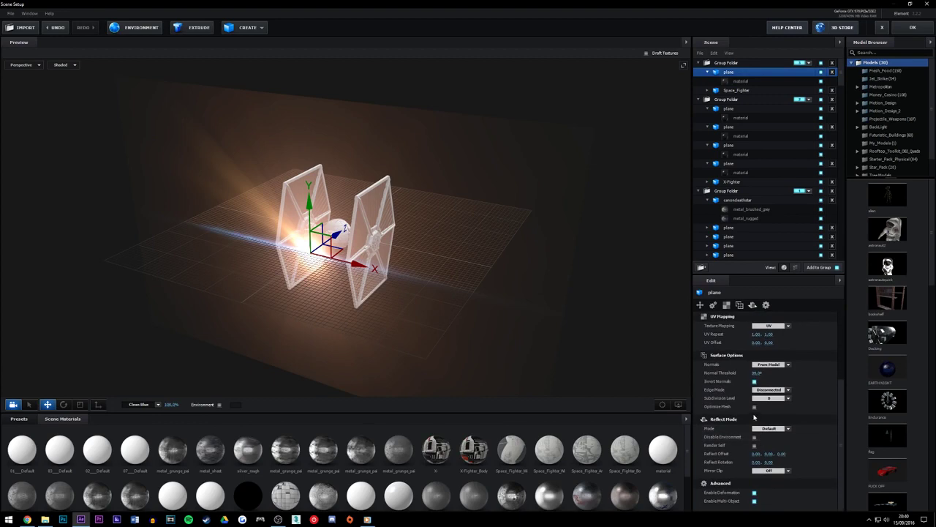
left_click(730, 91)
left_click(901, 26)
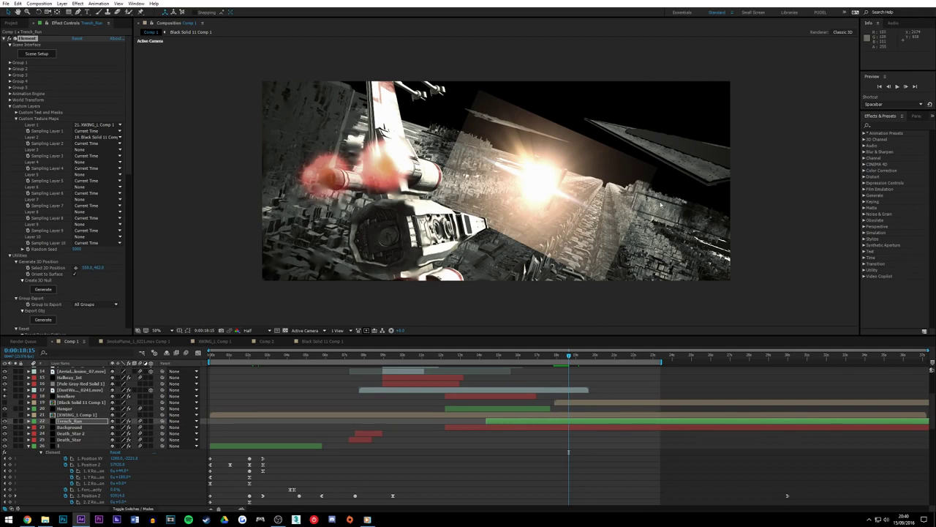
left_click(322, 341)
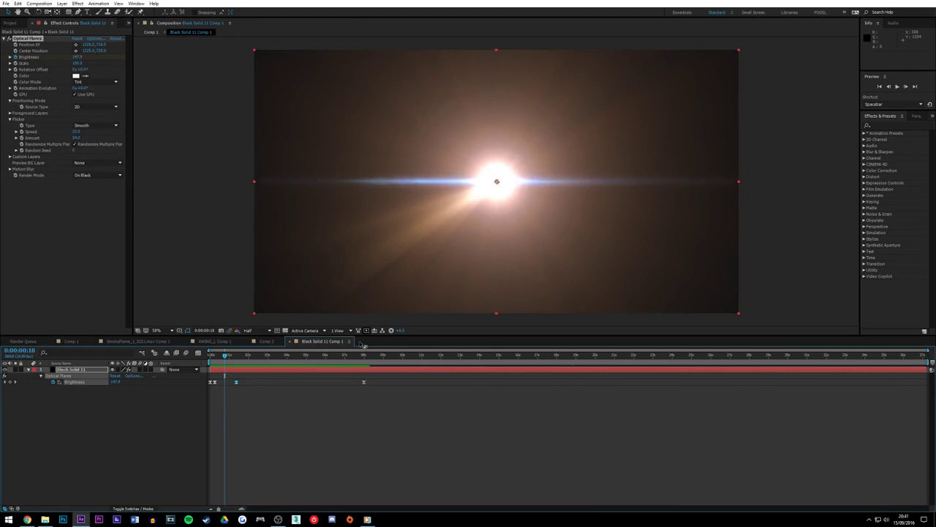
Try widening the Black Solid 11 Comp 1 composition to 3840 px, and undo the change
scroll(235, 187, "down", 2)
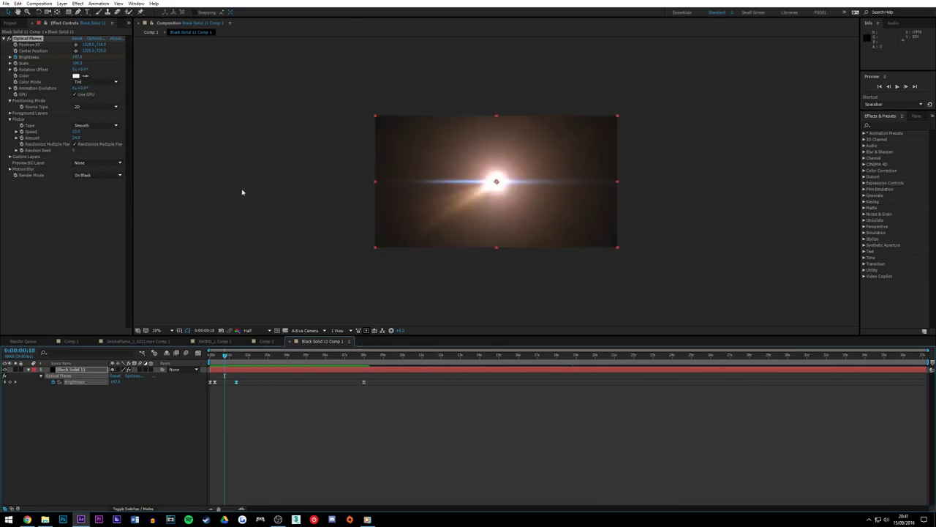
scroll(242, 192, "up", 2)
left_click(49, 4)
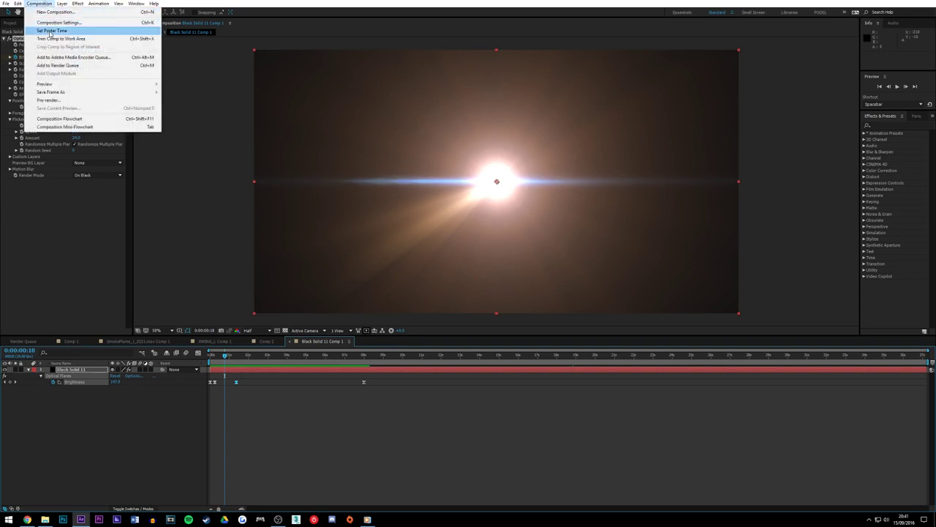
left_click(56, 23)
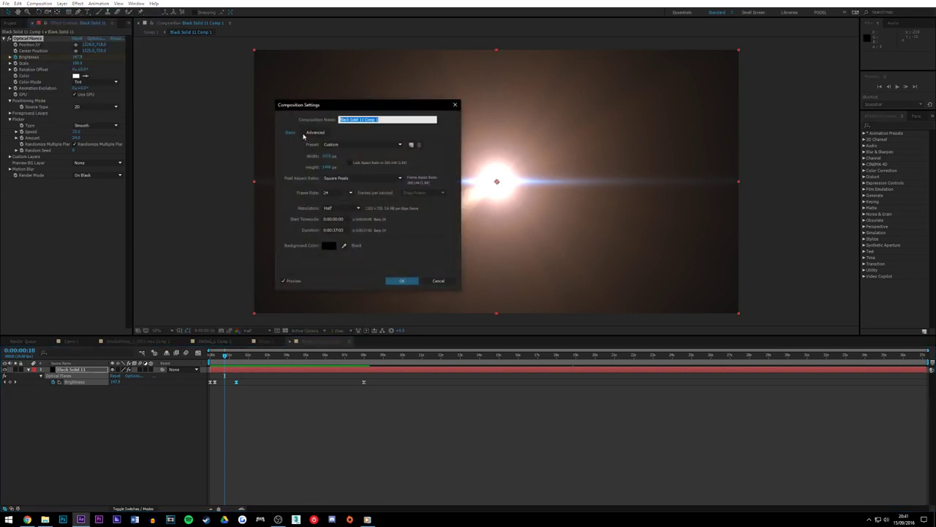
left_click(326, 155)
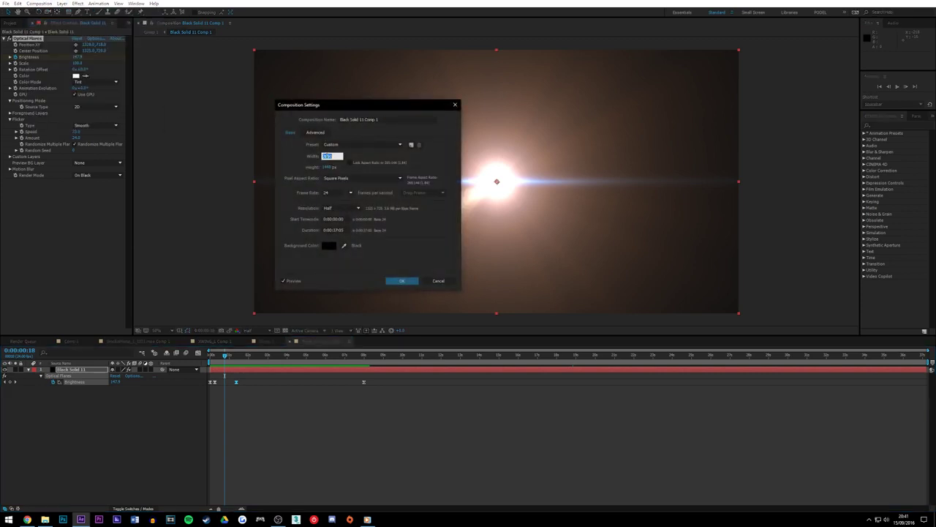
type("3840")
key("Return")
key("comma")
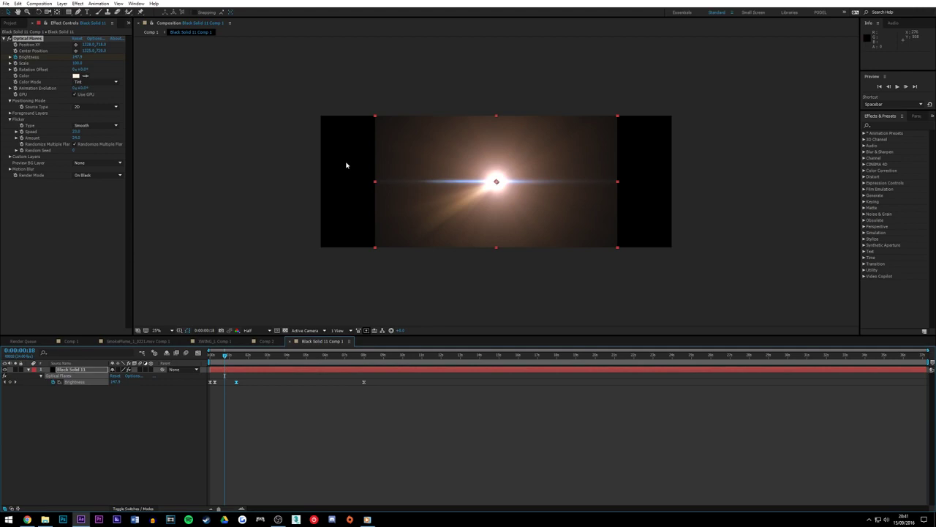
key("ctrl+z")
key("period")
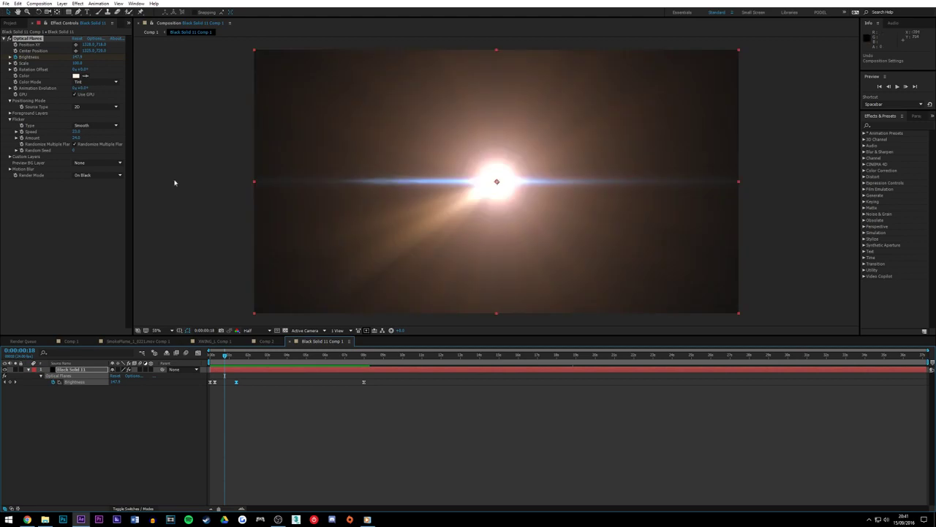
Try darkening the flare's edges with CC Vignette, raising its amount and setting Pin Highlights to 100, and remove the effect
left_click(891, 126)
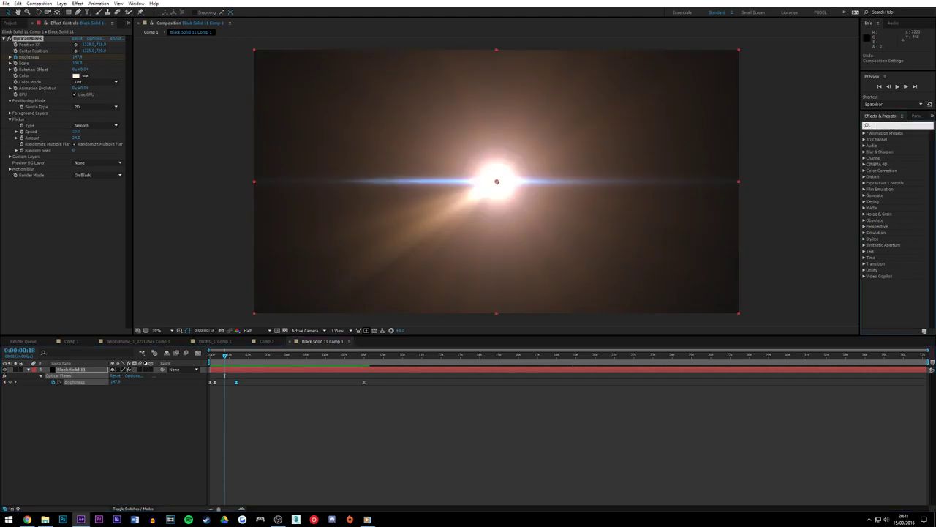
type("vign")
left_click_drag(892, 158, 27, 203)
left_click_drag(79, 189, 94, 191)
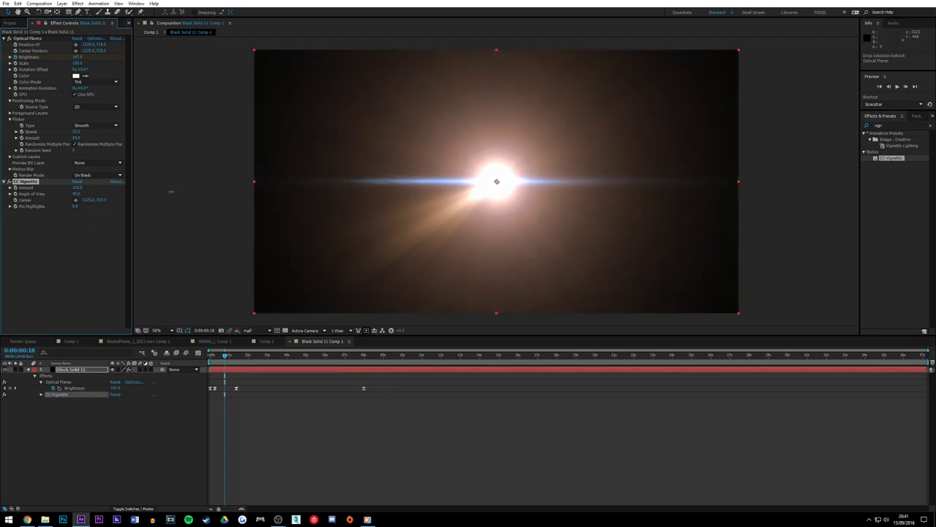
left_click_drag(170, 192, 284, 194)
left_click_drag(80, 210, 192, 212)
left_click_drag(76, 195, 131, 196)
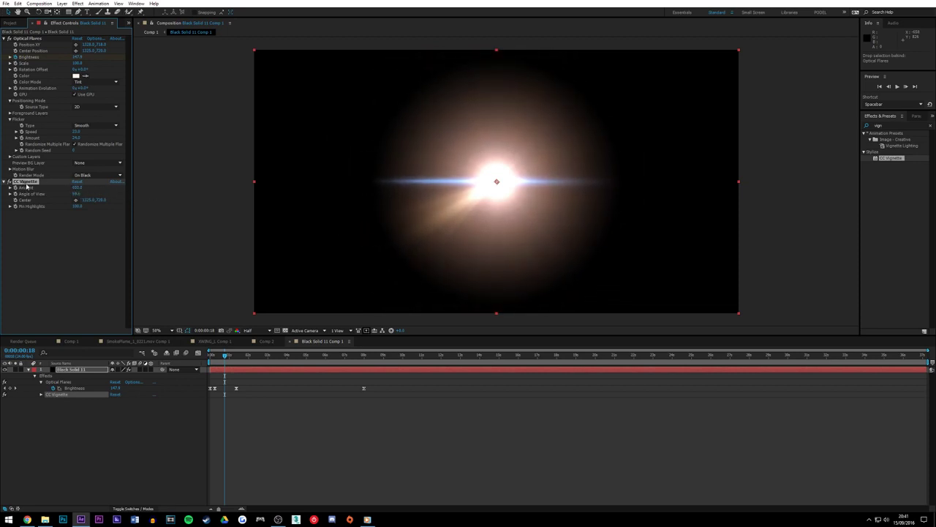
key("Delete")
Draw an elliptical mask on Black Solid 11 that spans the full width and height of the frame
left_click(69, 11)
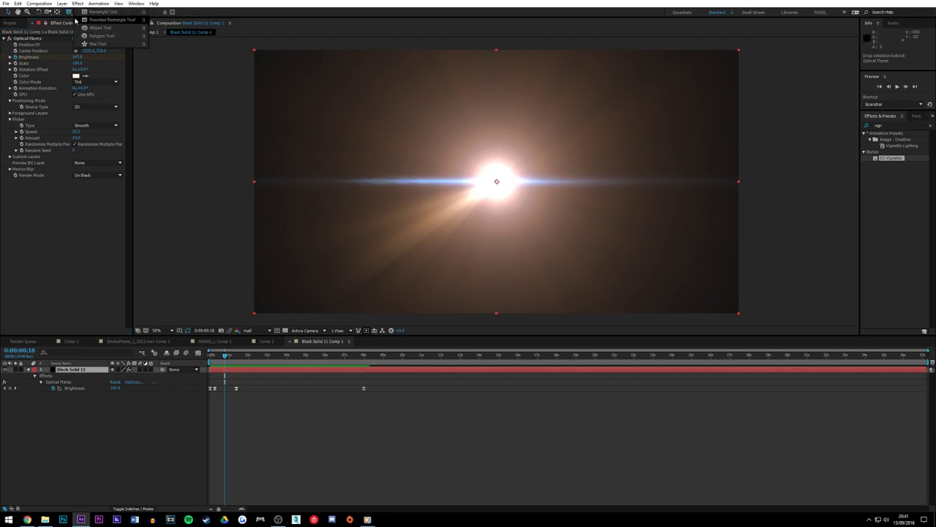
left_click(101, 27)
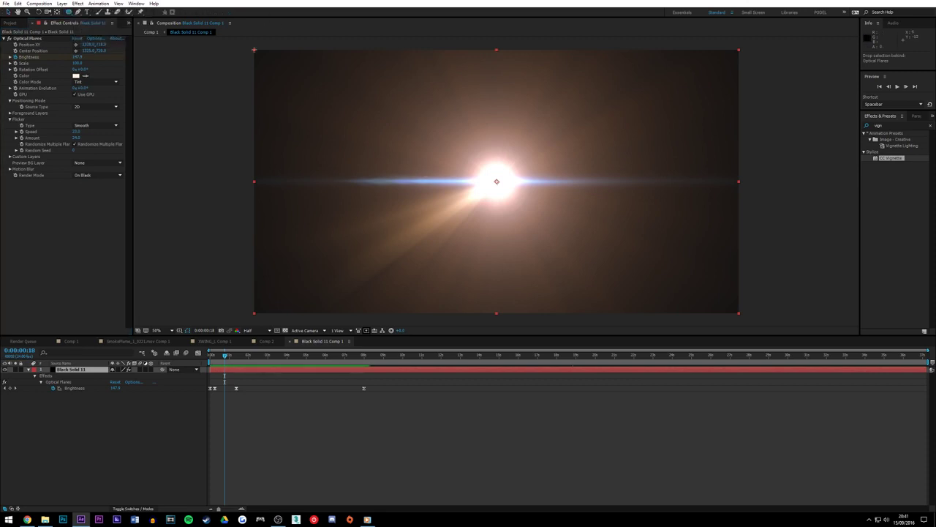
left_click_drag(255, 50, 737, 313)
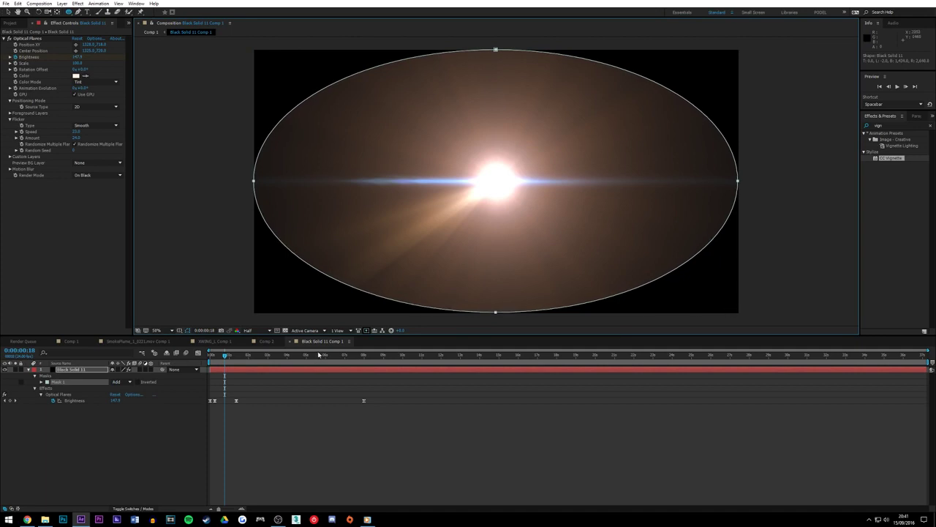
Feather the elliptical mask by about 358 pixels with its outline hidden, and contract it with a mask expansion of about -237 pixels
key("f")
left_click_drag(119, 382, 319, 381)
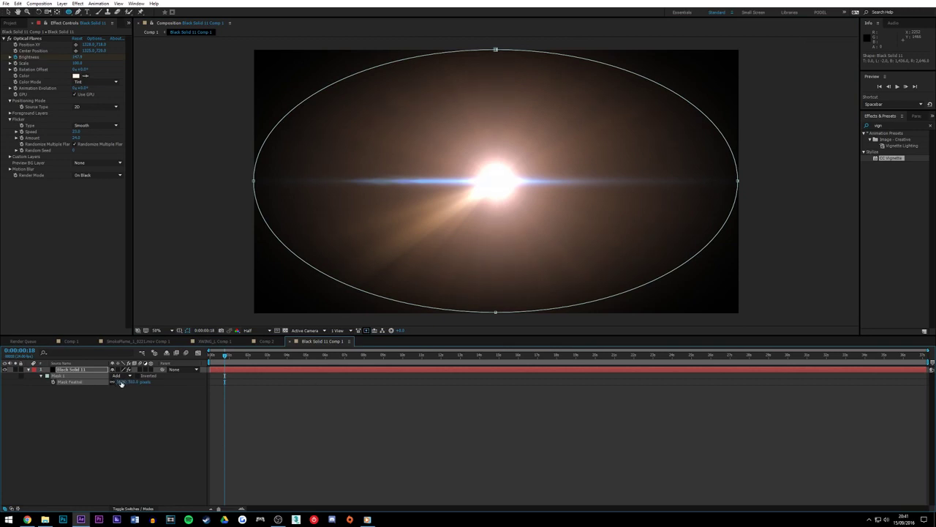
left_click_drag(120, 381, 181, 384)
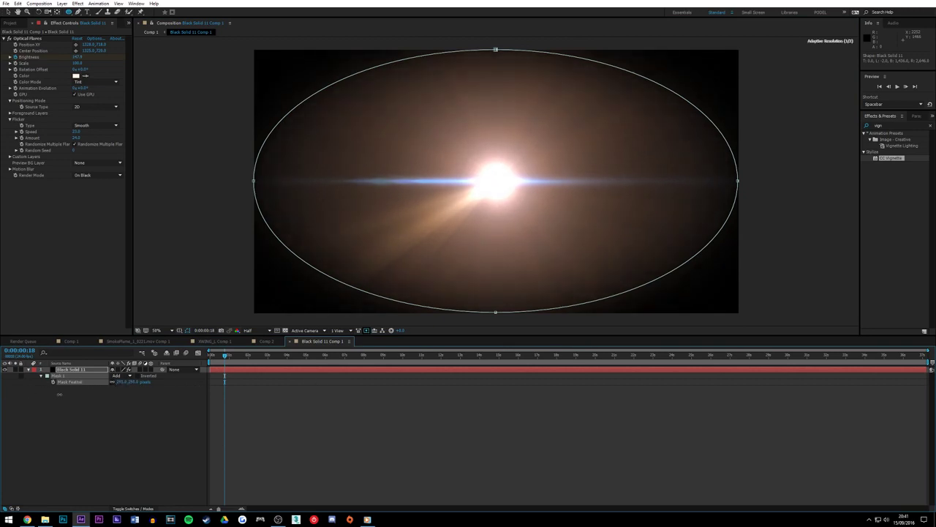
left_click(188, 331)
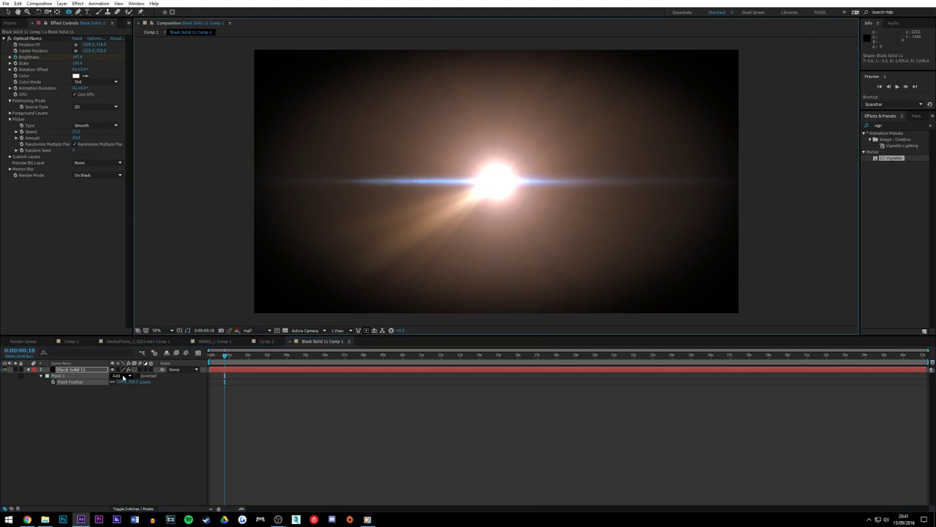
left_click(41, 376)
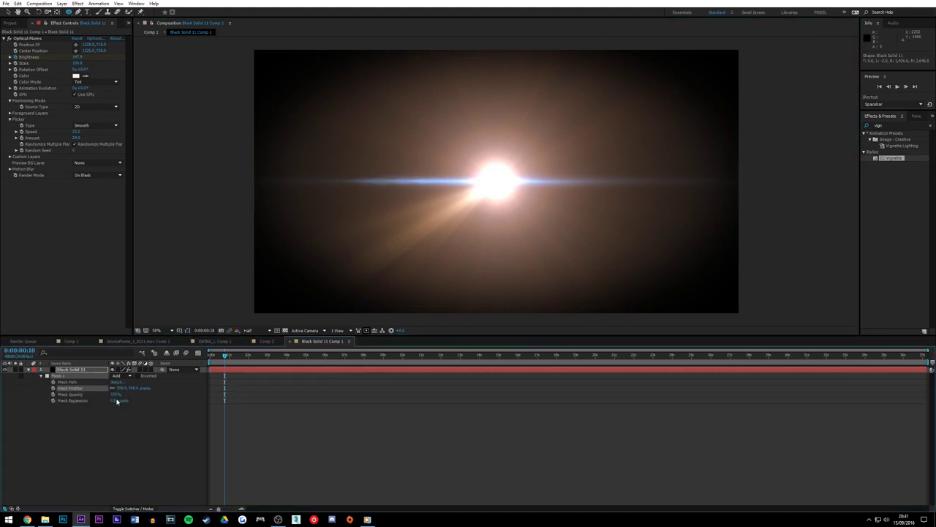
left_click_drag(117, 401, 21, 430)
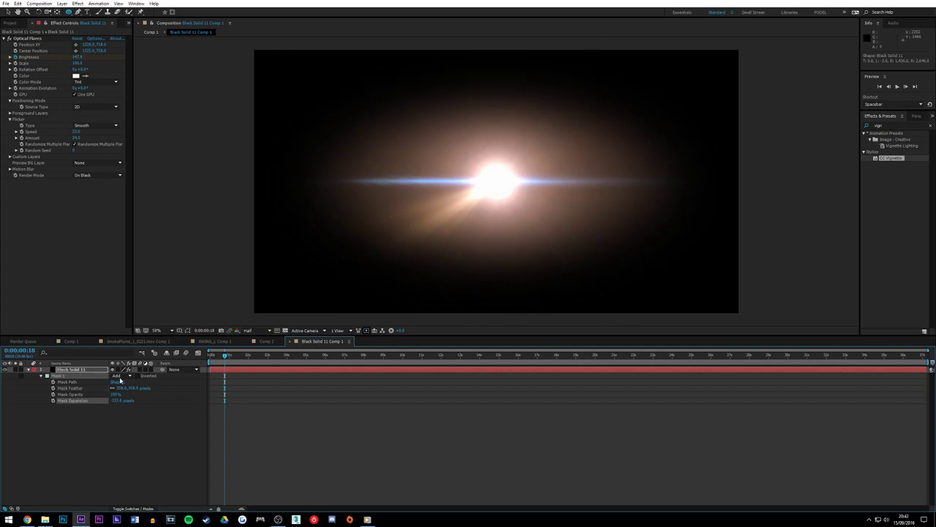
Check the masked flare in Comp 1 at 0:00:18:16, and reopen the Trench_Run layer's Element Scene Setup
left_click(70, 342)
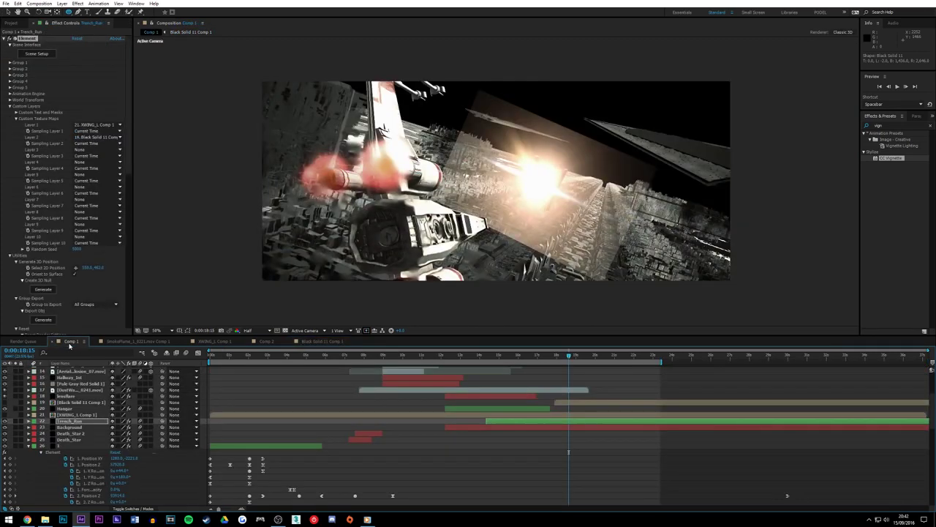
left_click(570, 357)
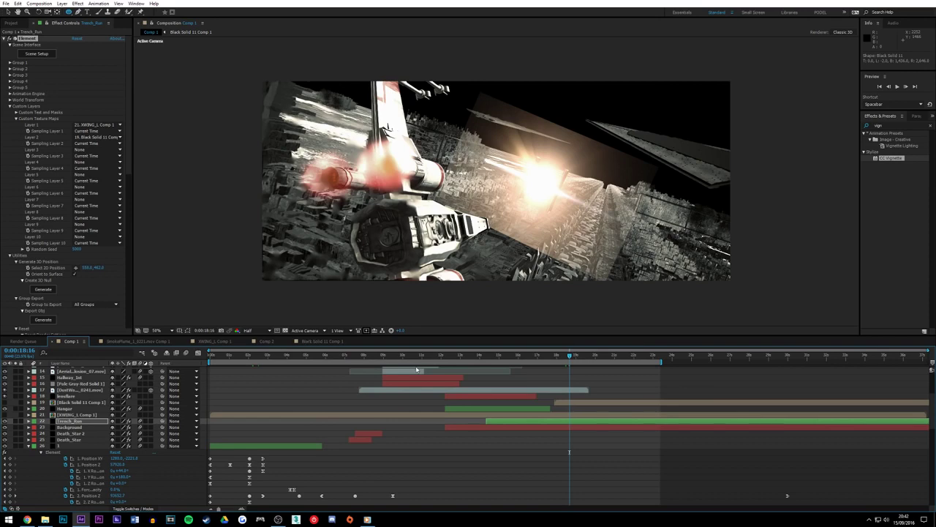
left_click(66, 409)
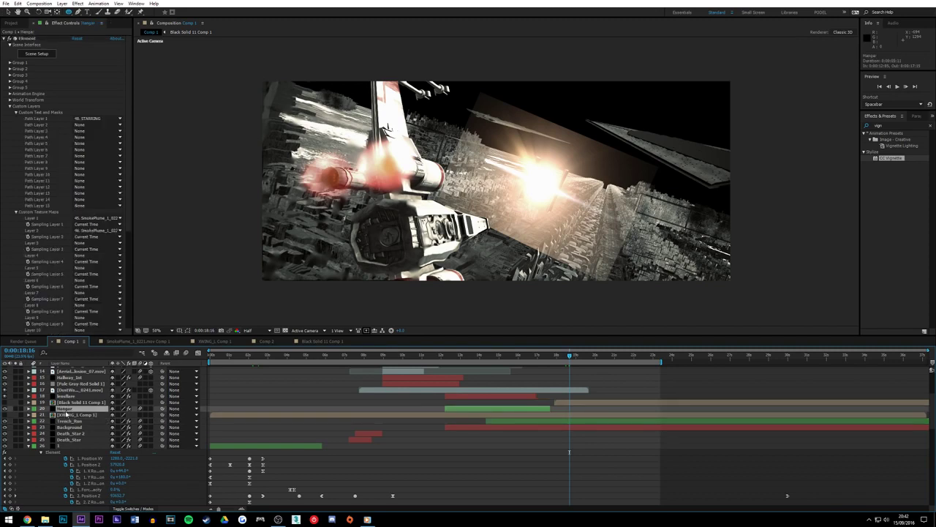
left_click(67, 415)
left_click(66, 409)
left_click(67, 422)
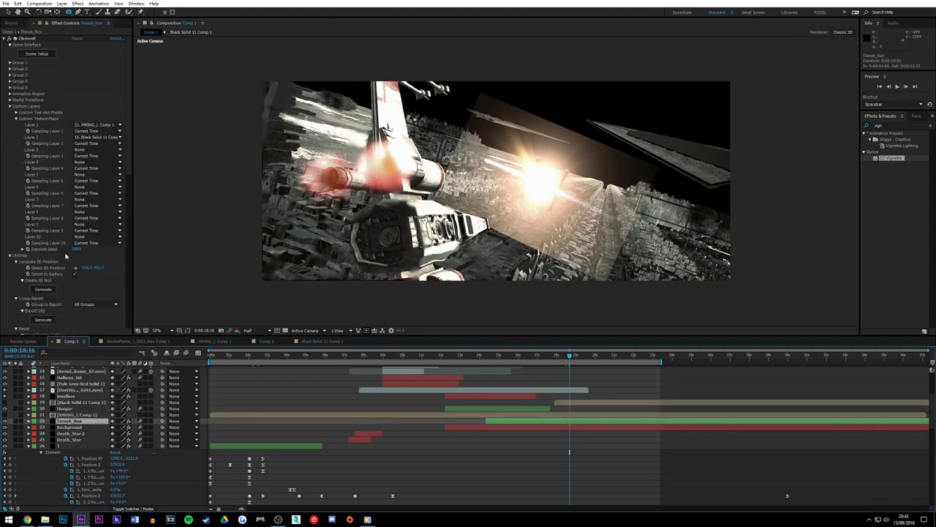
left_click(42, 54)
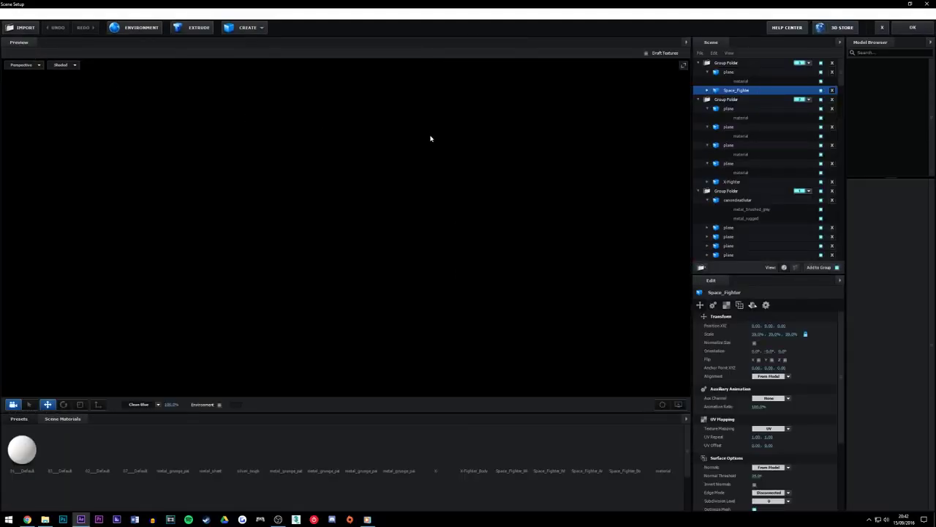
Try rescaling the flare plane in the first group folder, and undo the scale changes
left_click(737, 82)
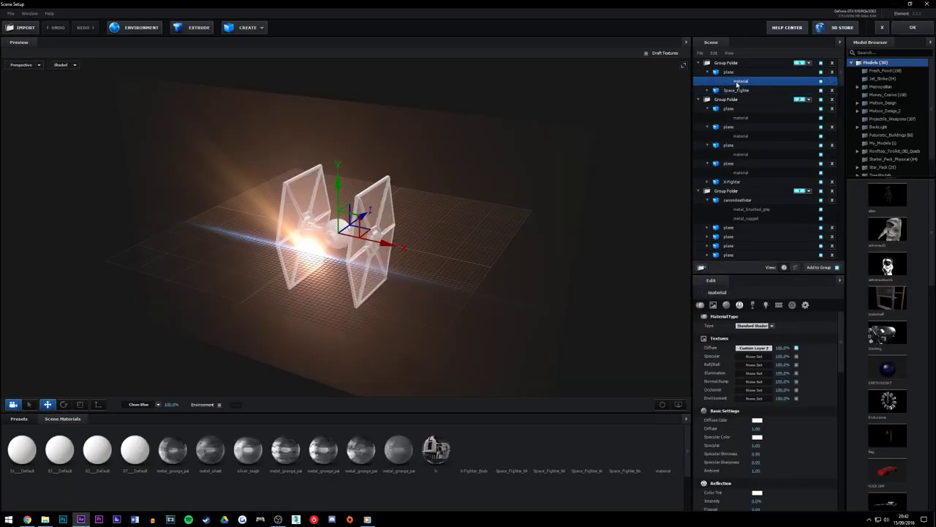
left_click_drag(525, 177, 618, 166)
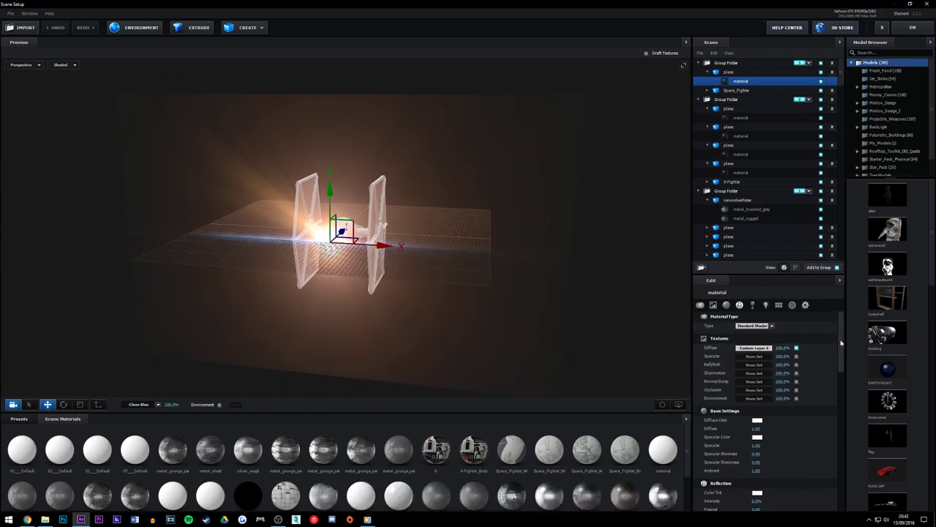
left_click_drag(841, 342, 840, 355)
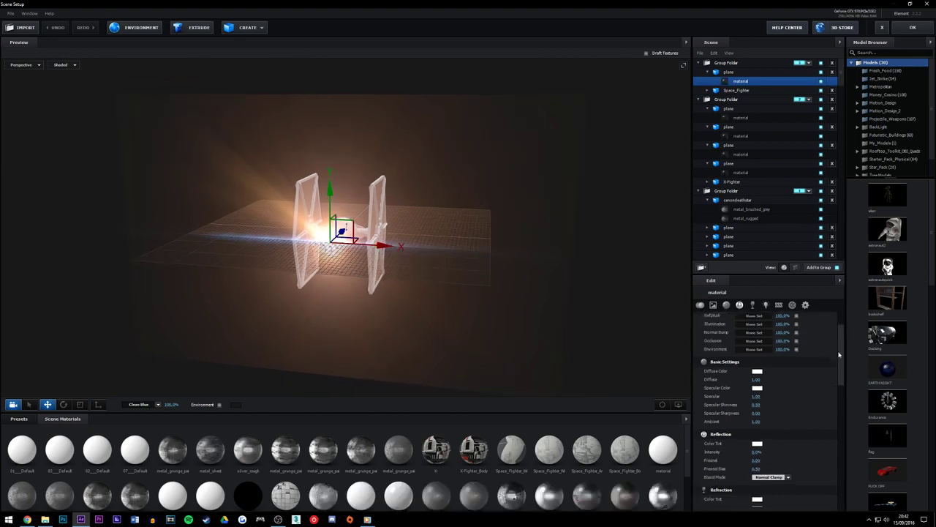
left_click(733, 72)
scroll(804, 354, "up", 3)
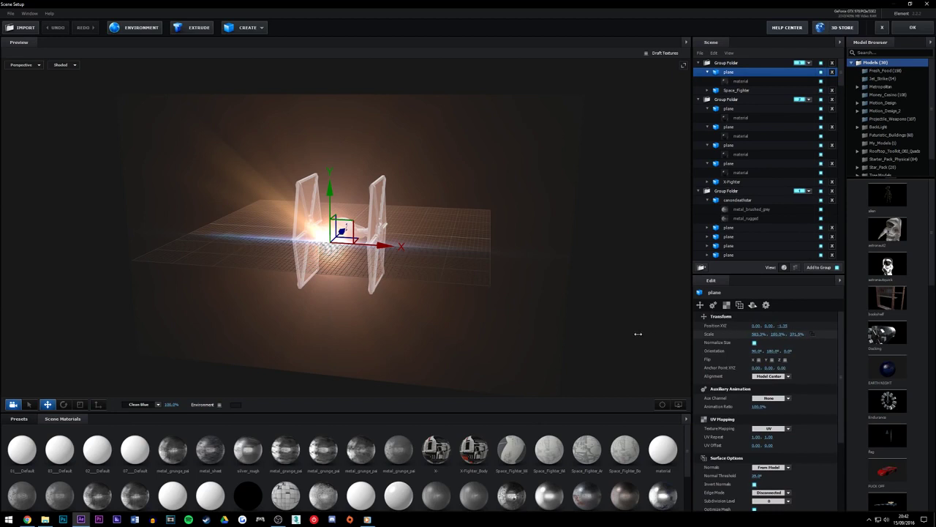
left_click_drag(638, 334, 788, 341)
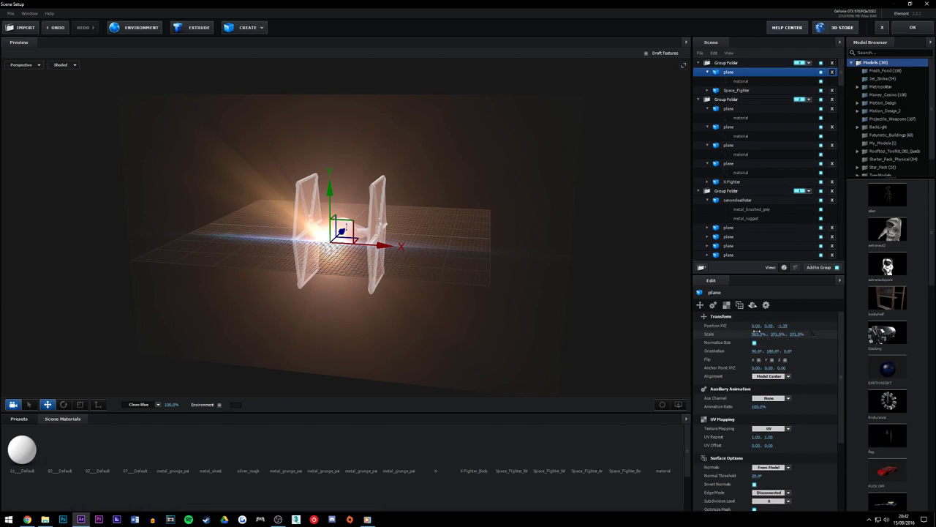
key("ctrl+z")
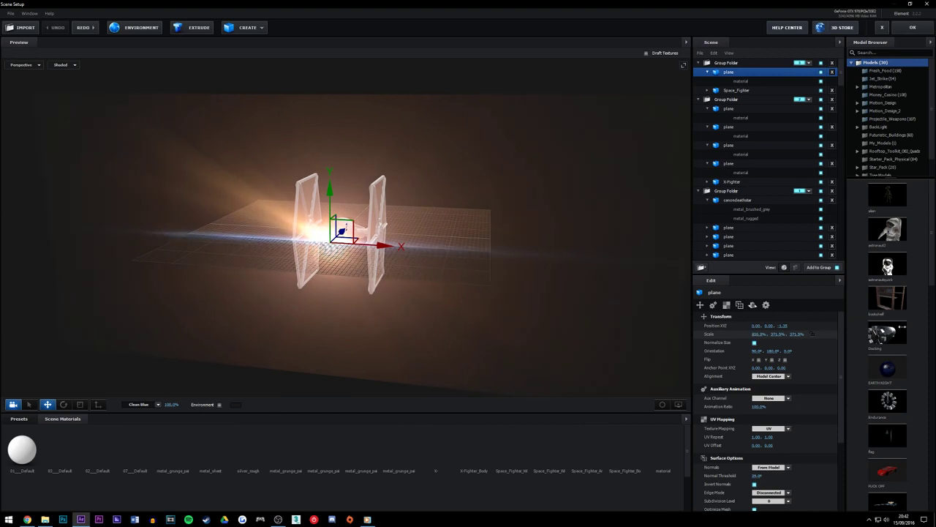
key("ctrl+shift+z")
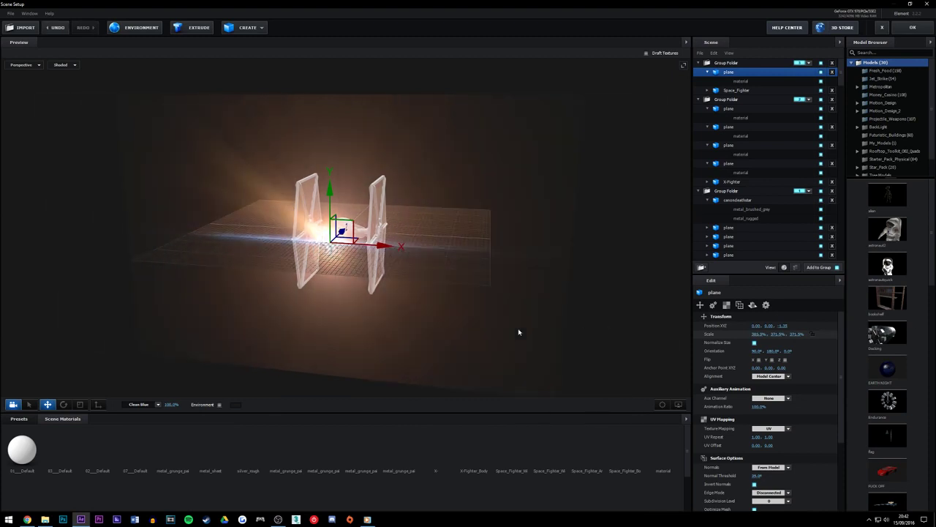
key("ctrl+z")
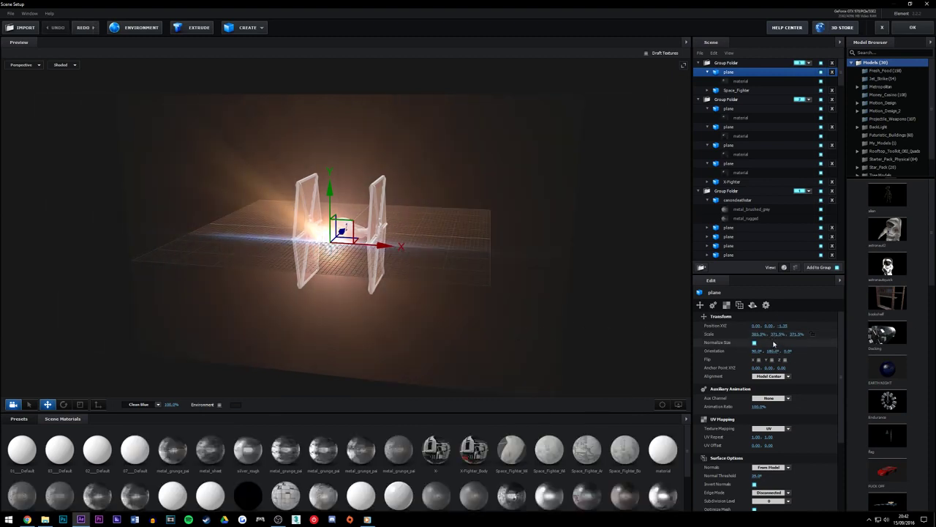
Raise the gamma of the first flare plane's Custom Layer 2 diffuse texture to about 3.3, increase its contrast slightly, and apply the scene
left_click(737, 80)
left_click(757, 348)
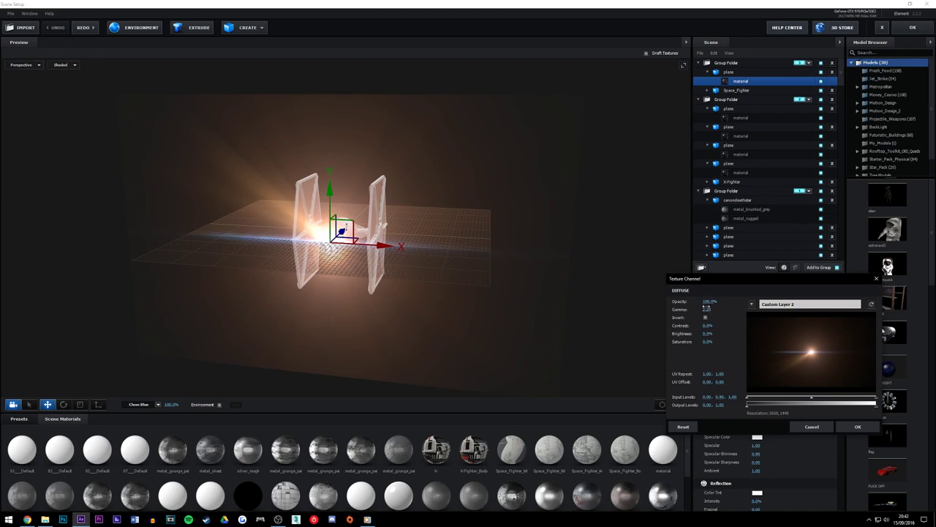
left_click_drag(706, 308, 746, 315)
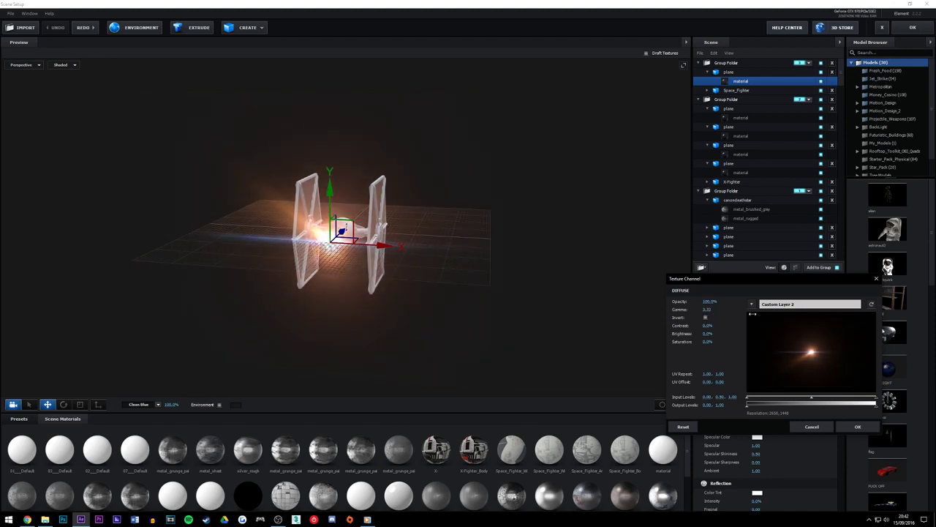
left_click_drag(708, 325, 707, 324)
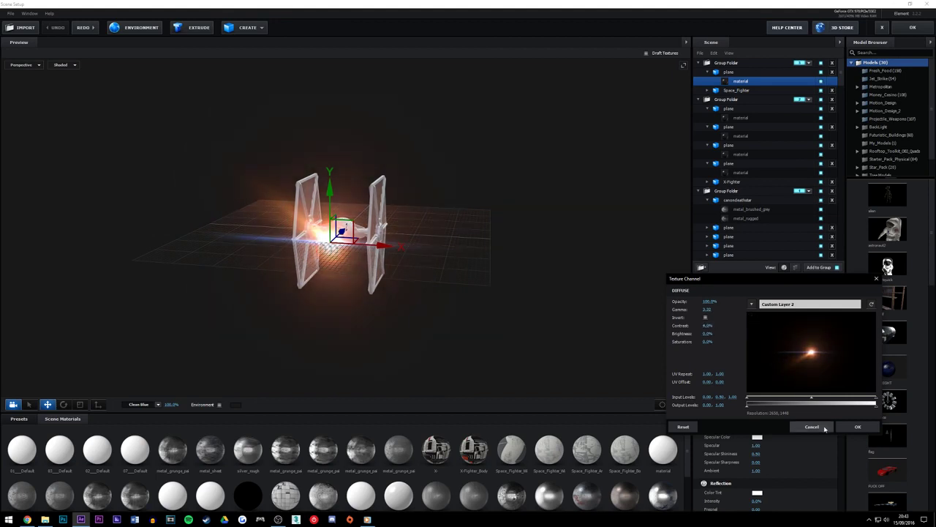
left_click(857, 426)
left_click(912, 27)
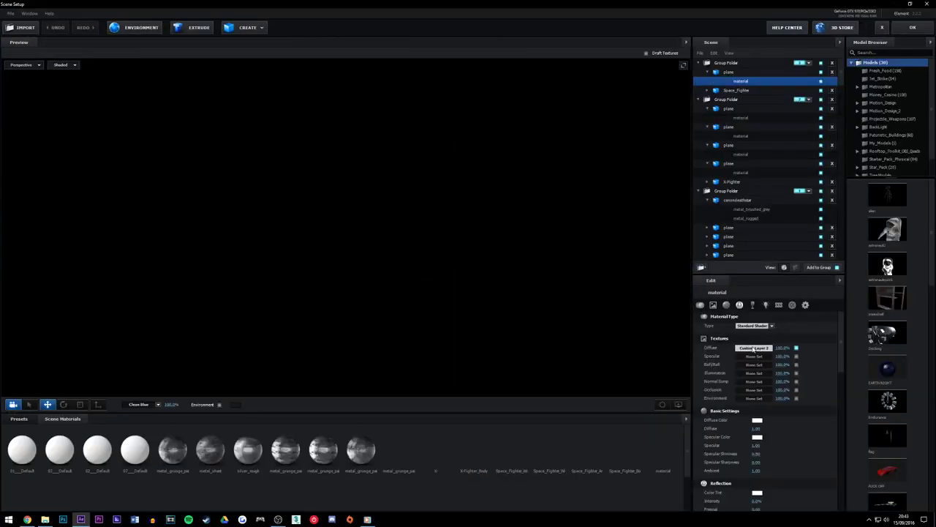
Adjust the flare plane's diffuse texture gamma to about 3.49 and apply the scene setup
left_click(754, 349)
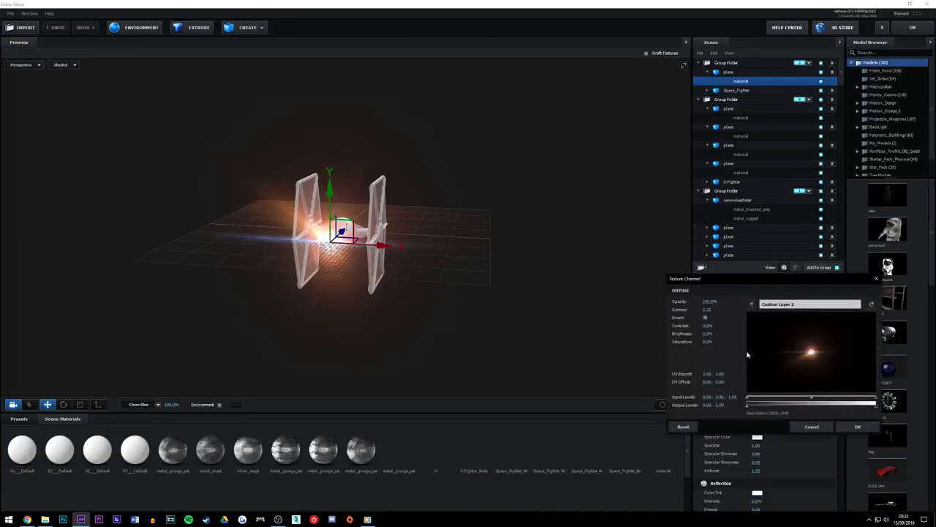
left_click(858, 426)
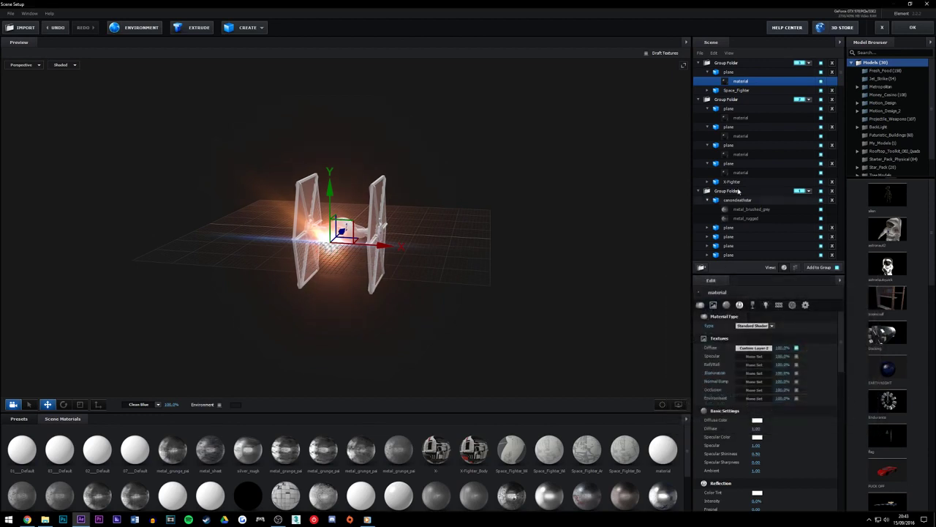
left_click(913, 28)
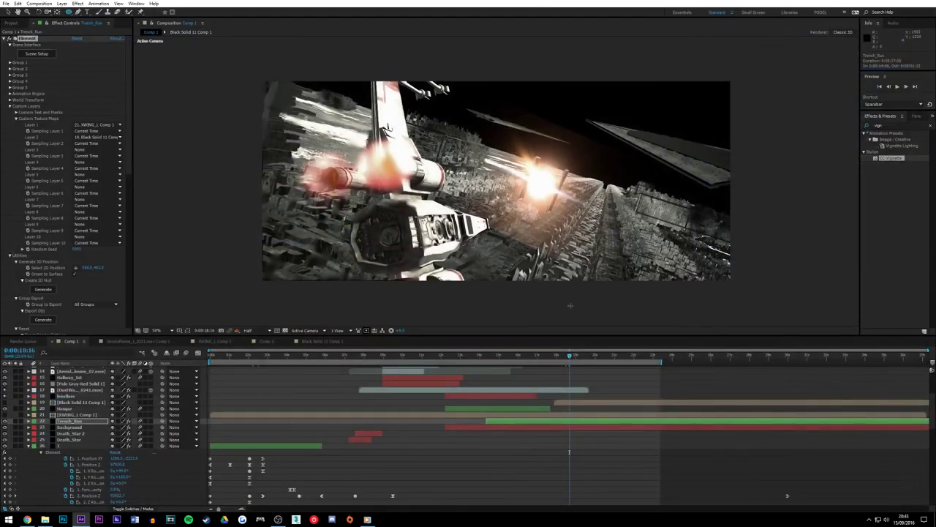
Reopen the Element Scene Setup and set the flare plane's diffuse texture contrast to about 28%, applying it to the scene
left_click(45, 55)
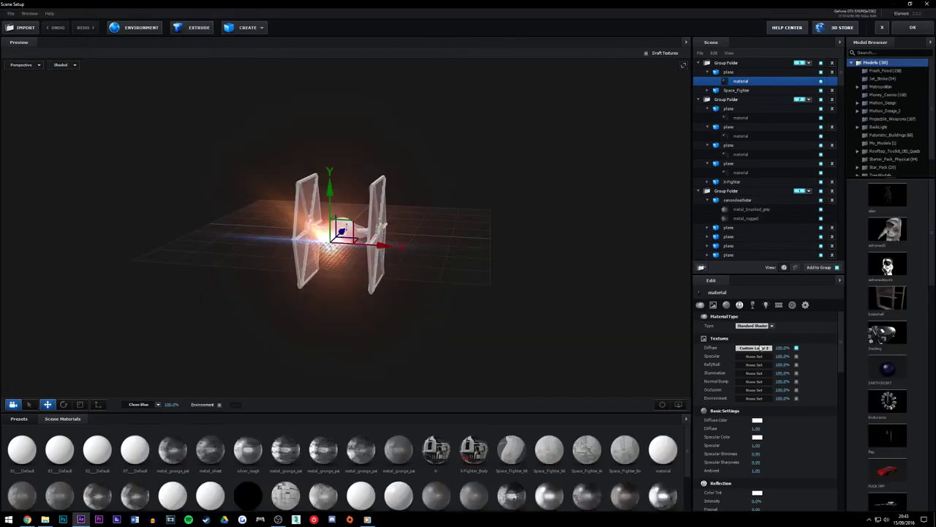
left_click(761, 349)
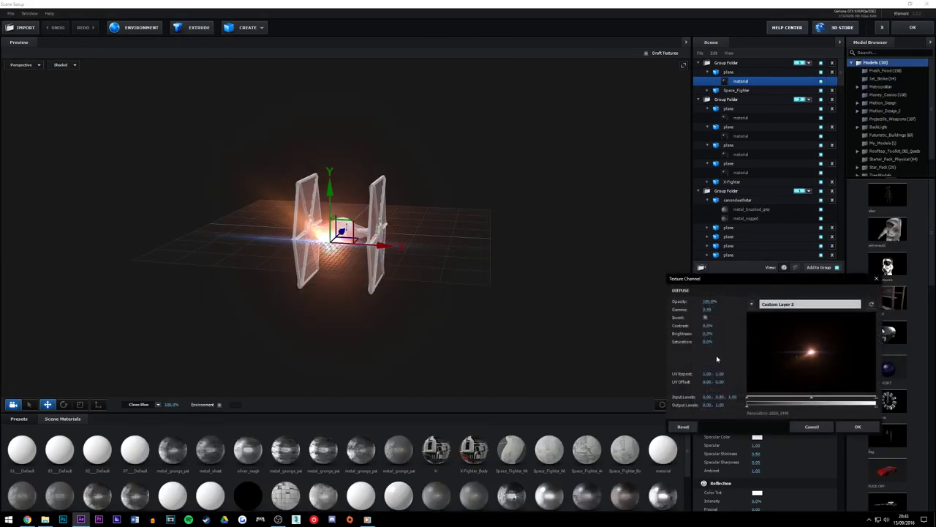
left_click_drag(706, 326, 719, 327)
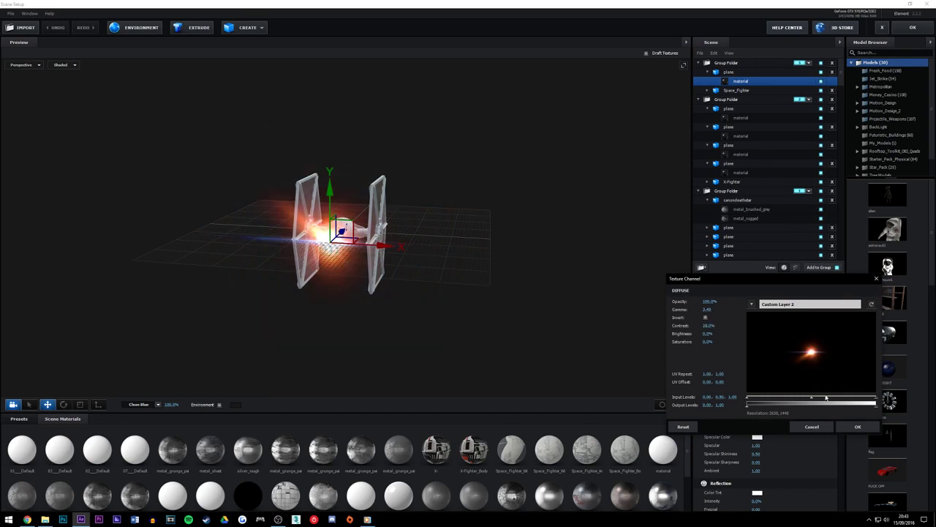
left_click(857, 427)
left_click(913, 27)
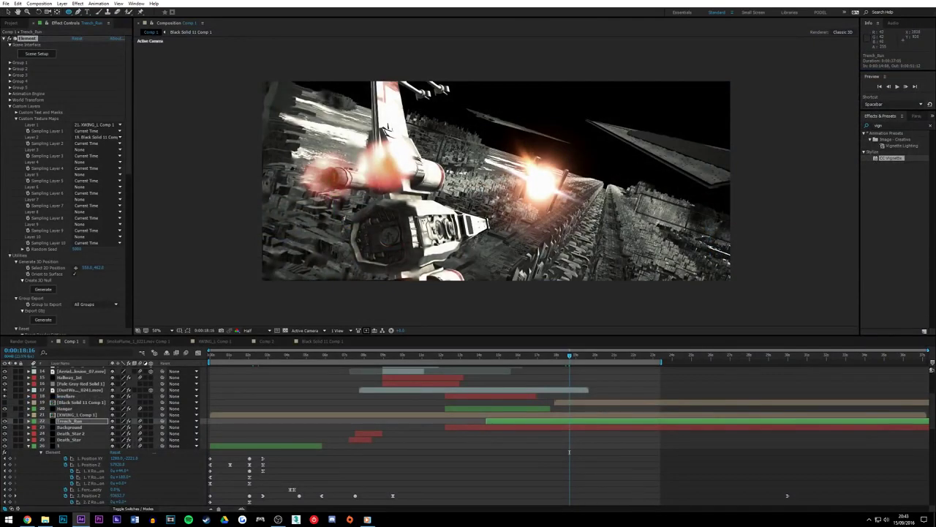
Play back Comp 1 from 0:00:18:01 to check the flare over the trench
left_click(558, 356)
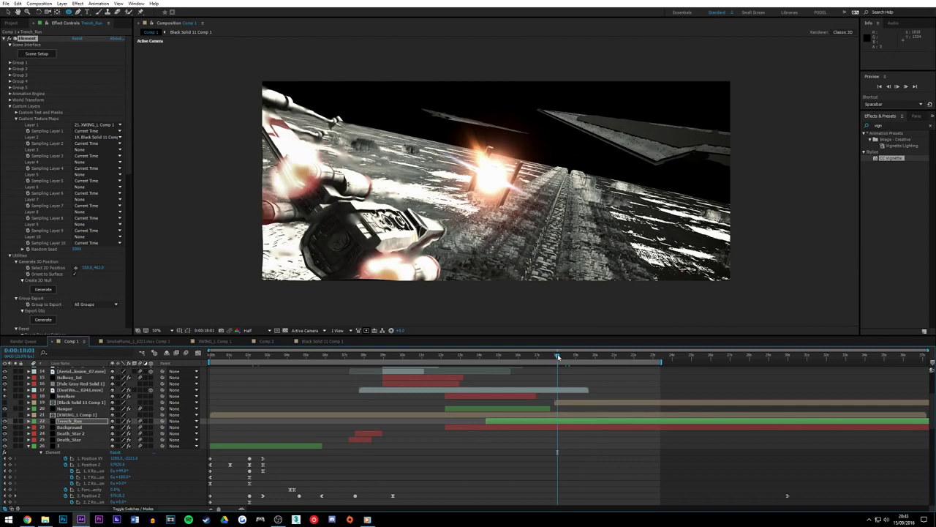
key("space")
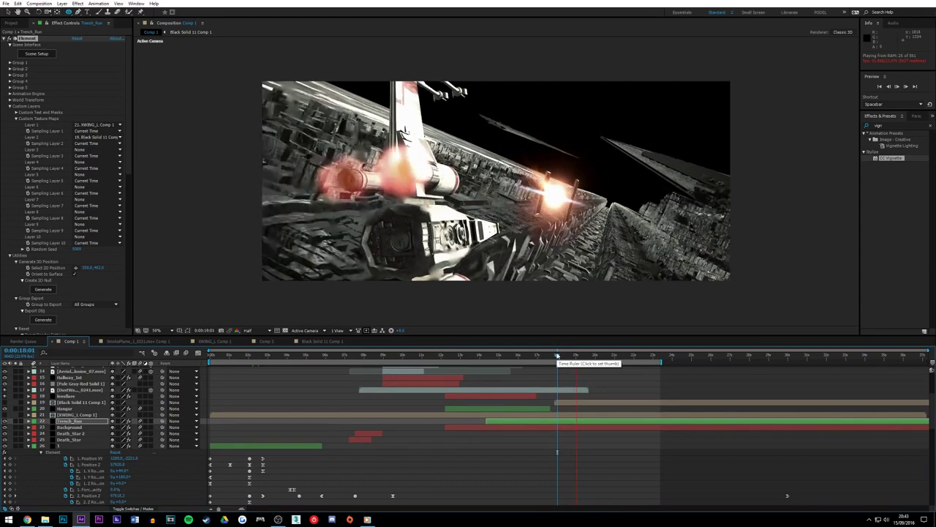
left_click(558, 356)
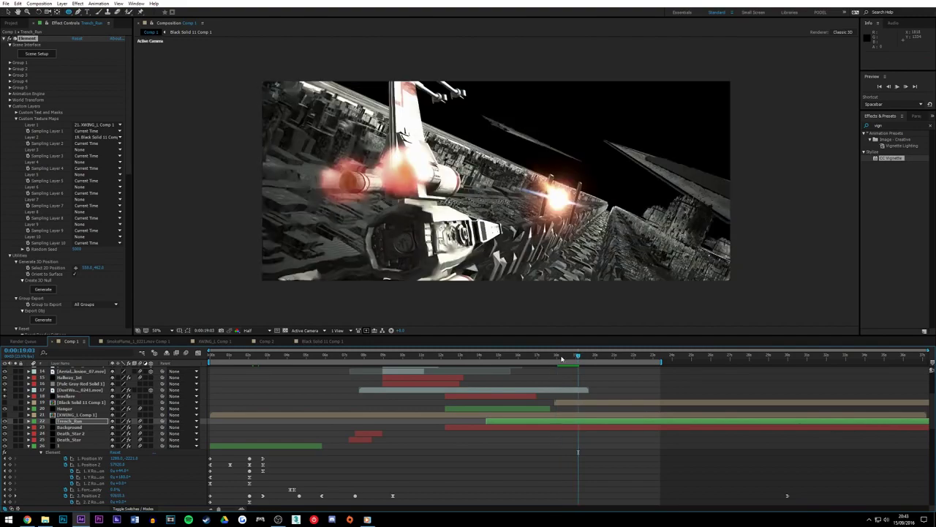
key("space")
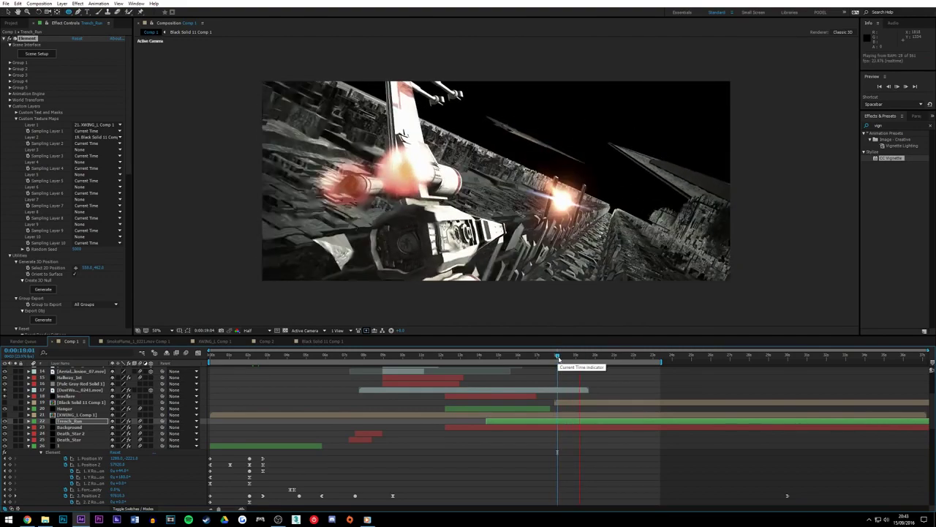
Preview the trench run from 0:00:17:12, and replay it from about 0:00:17:18 to check the flare's appearance and flicker
left_click(547, 357)
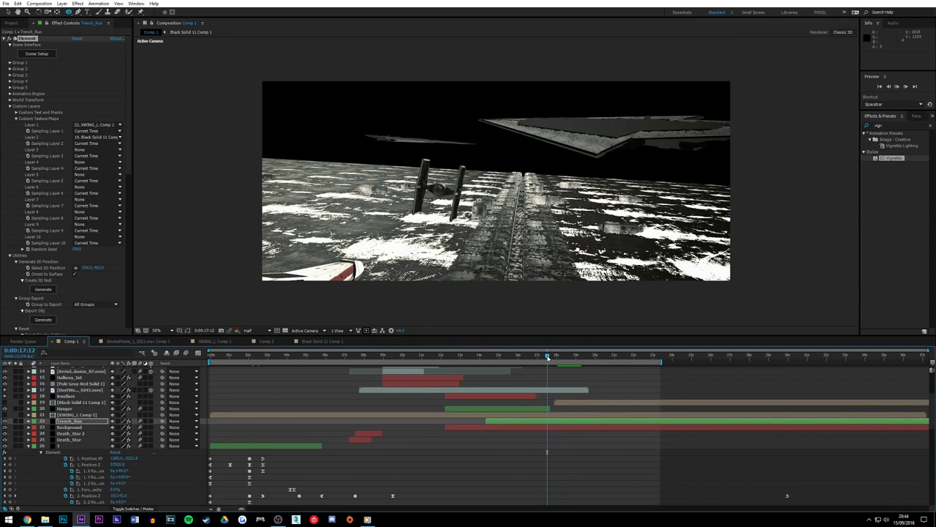
key("space")
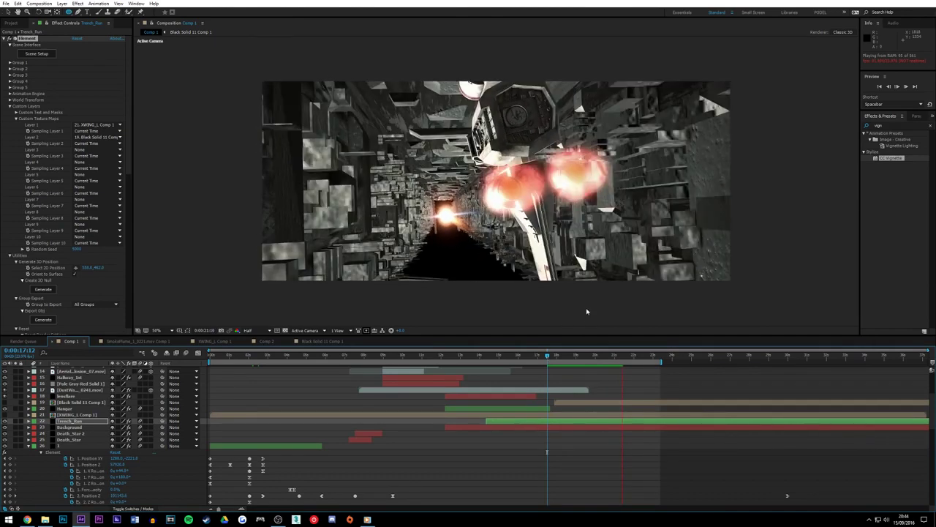
key("space")
key("space")
left_click(547, 356)
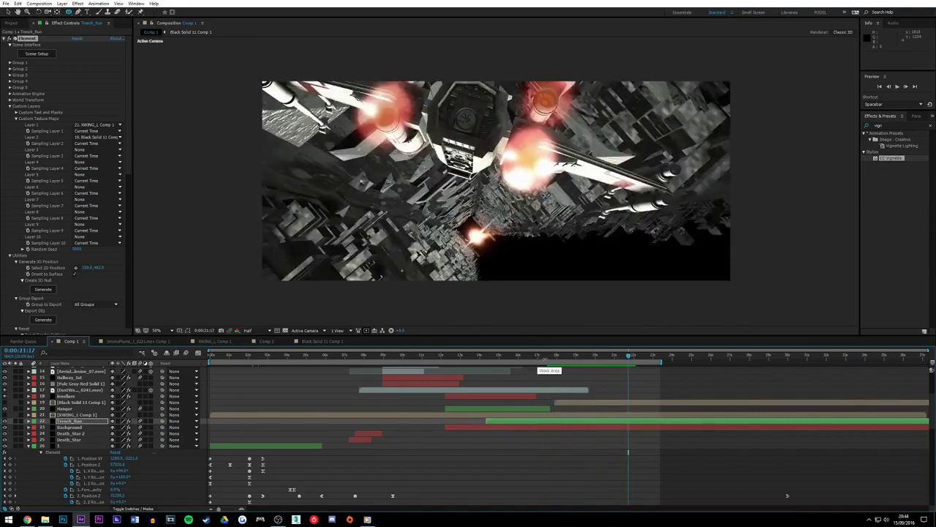
left_click(556, 358)
mouse_move(559, 359)
left_mouse_down()
mouse_move(611, 355)
mouse_move(553, 346)
left_mouse_up()
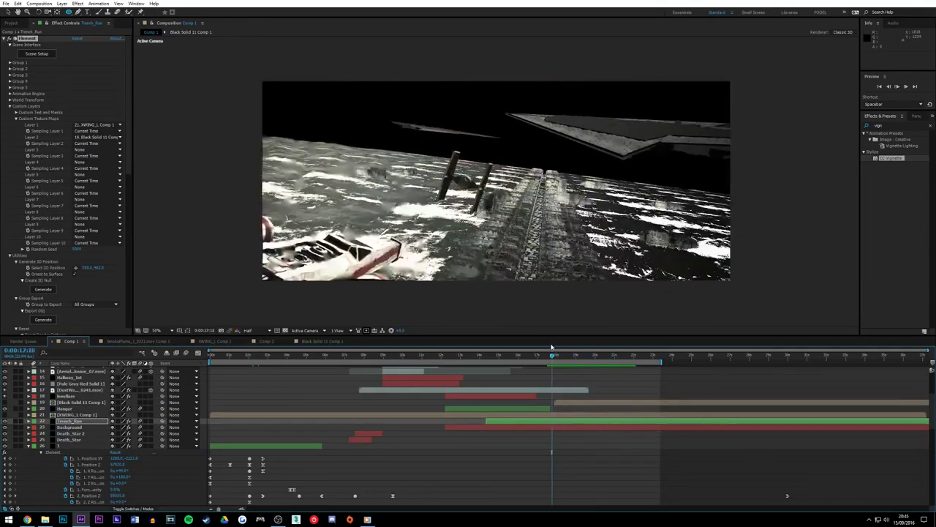
key("space")
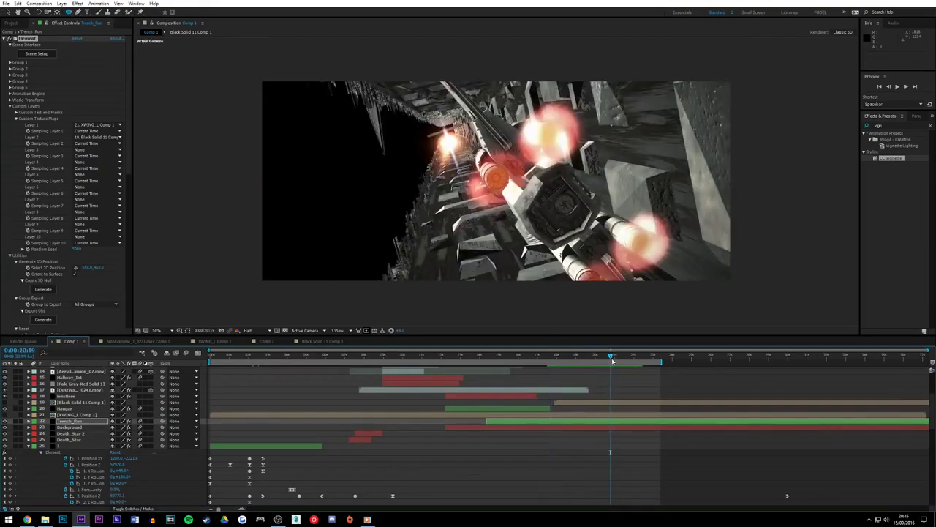
Scrub through Comp 1 from 0:00:18:00 to 0:00:18:20 to examine the flash around the TIE fighter
left_click_drag(616, 356, 557, 363)
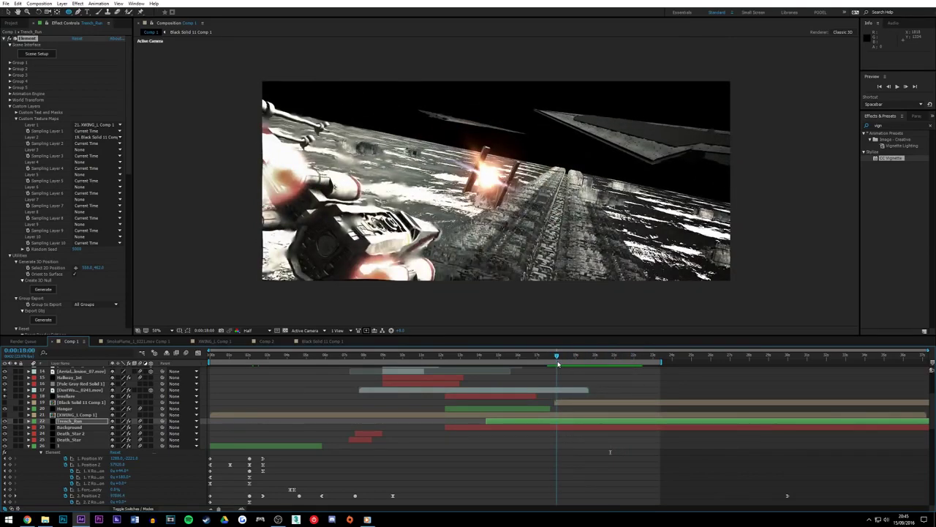
mouse_move(558, 364)
left_mouse_down()
mouse_move(605, 363)
mouse_move(563, 359)
left_mouse_up()
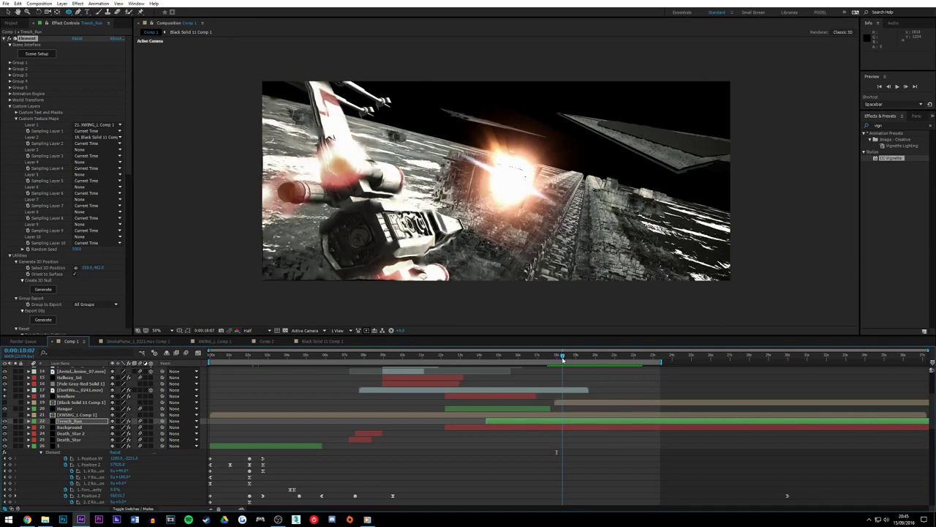
left_click_drag(563, 360, 572, 362)
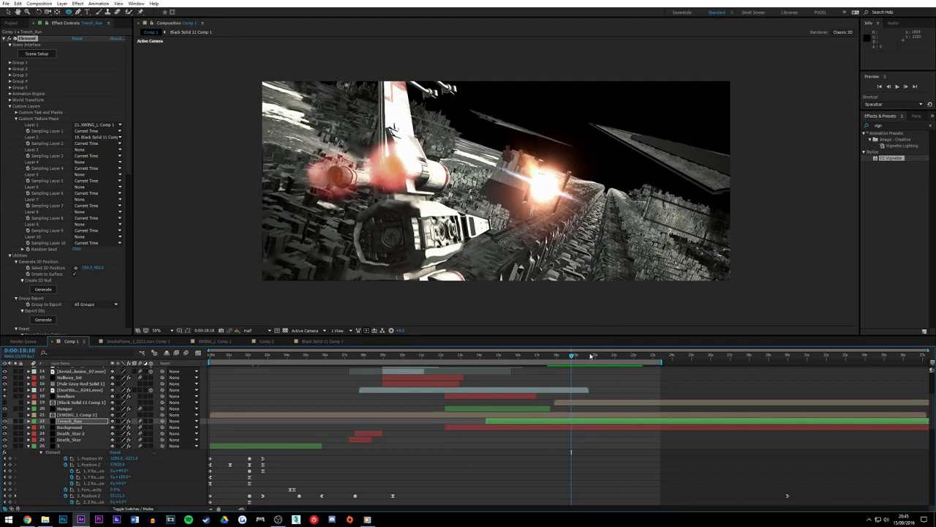
left_click(573, 356)
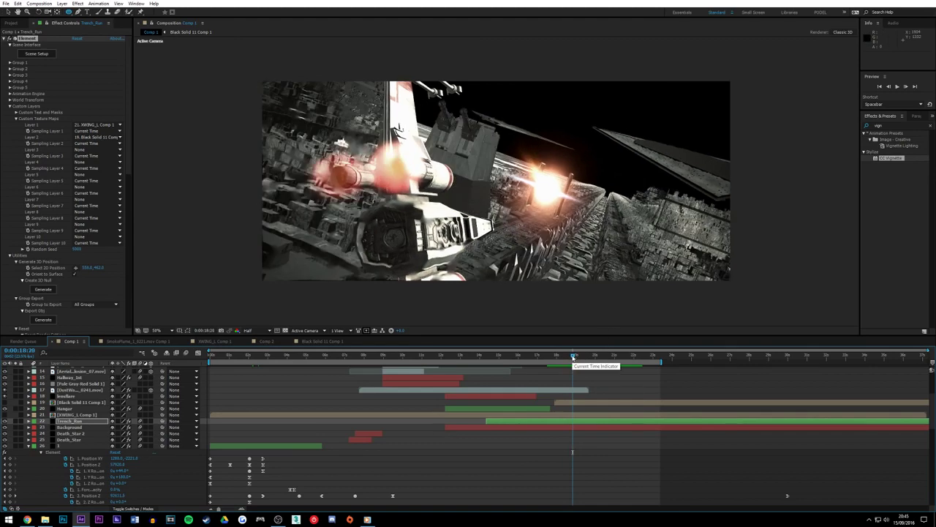
Open the calculator and divide 24 by 4
key("XF86Calculator")
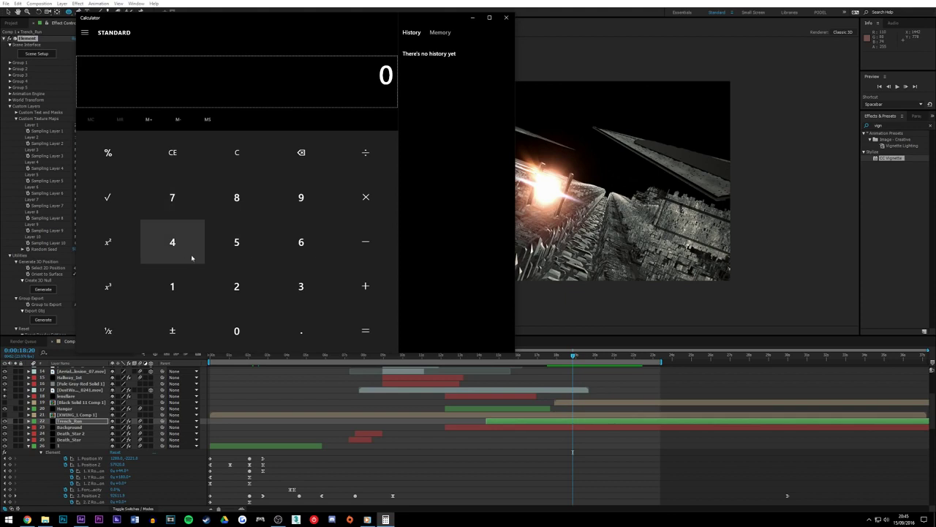
left_click(228, 286)
left_click(188, 244)
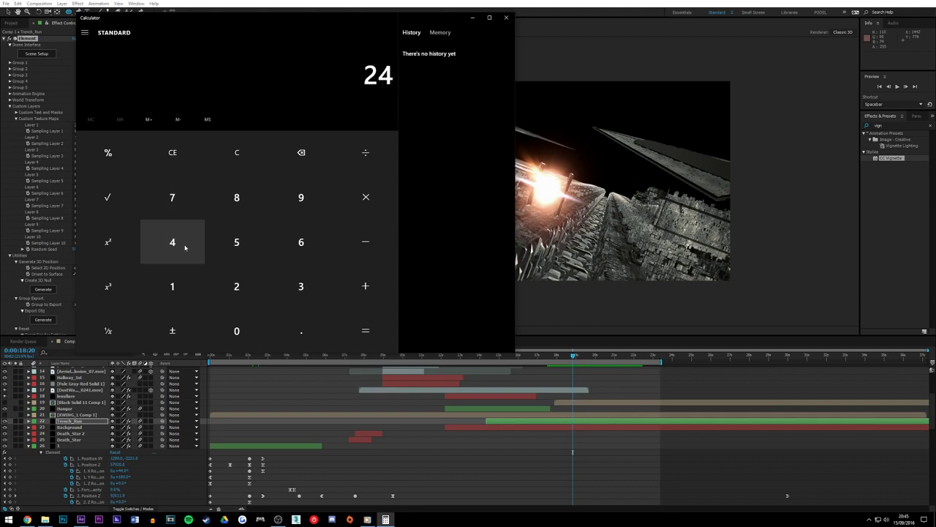
left_click(368, 160)
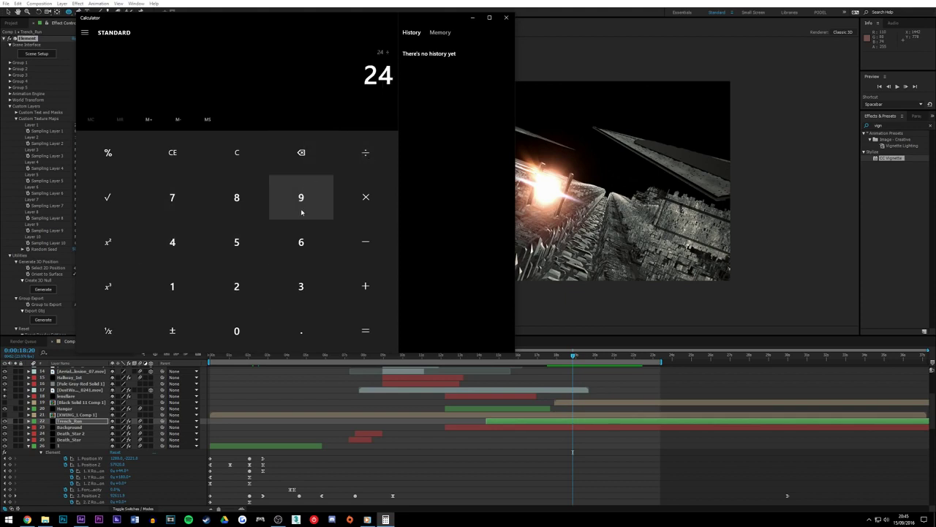
left_click(179, 245)
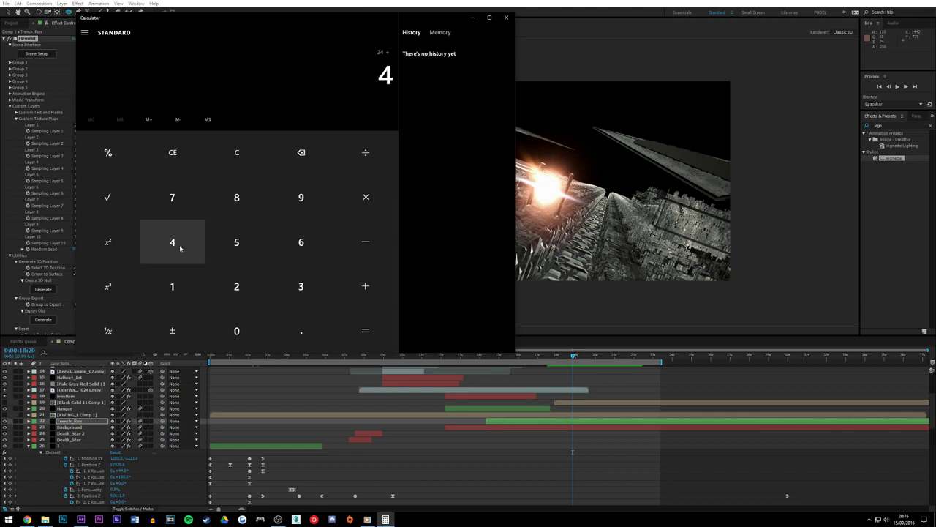
left_click(372, 328)
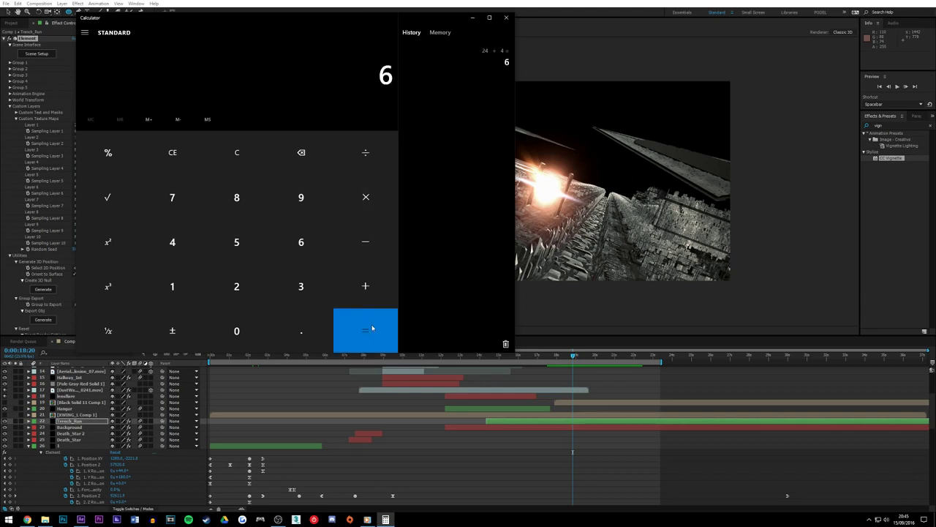
Clear the previous calculation and multiply 24 by 4
left_click(183, 153)
left_click(251, 288)
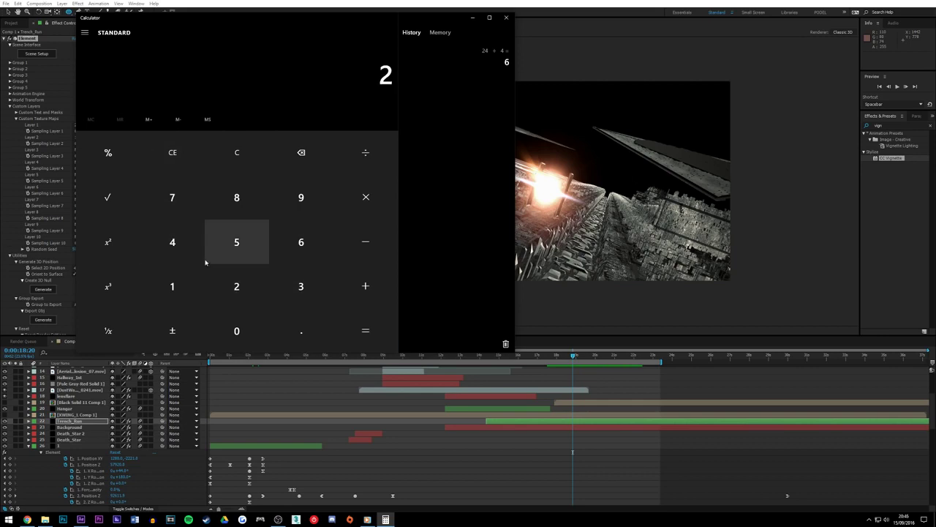
left_click(185, 252)
left_click(366, 198)
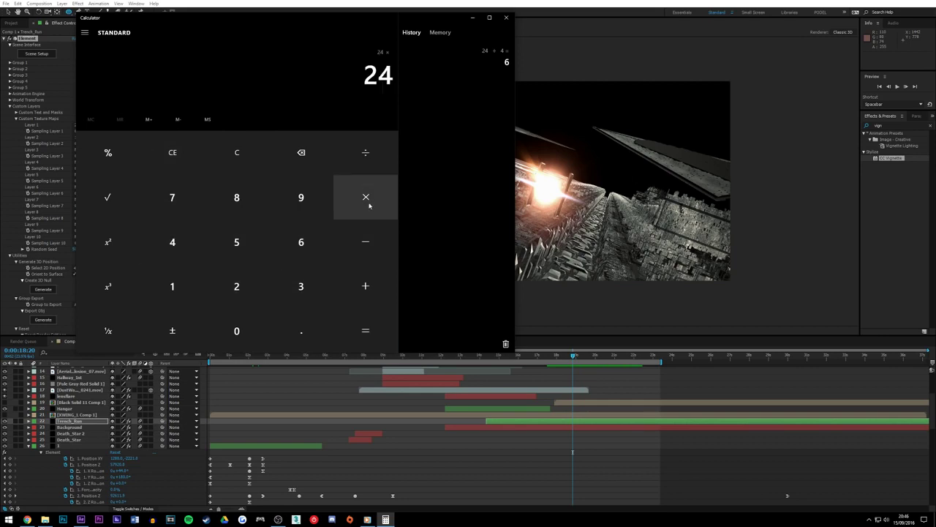
left_click(184, 243)
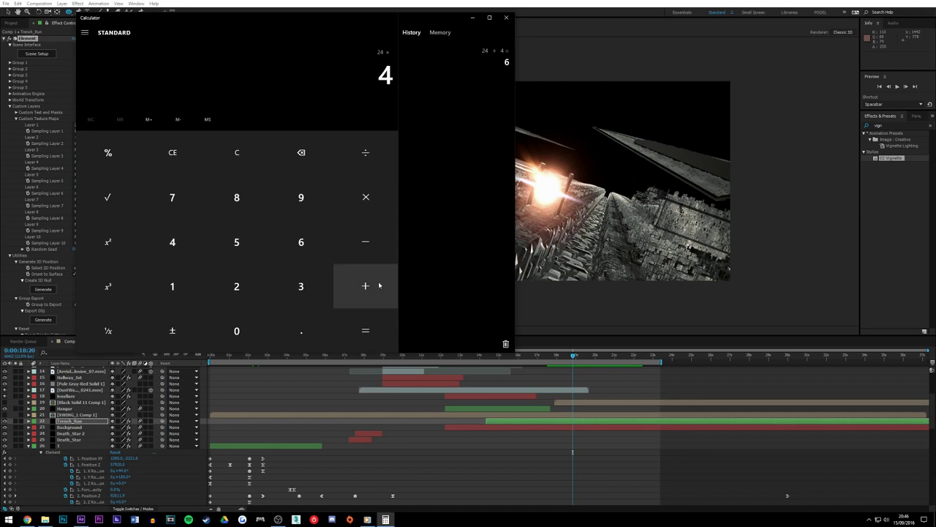
left_click(368, 324)
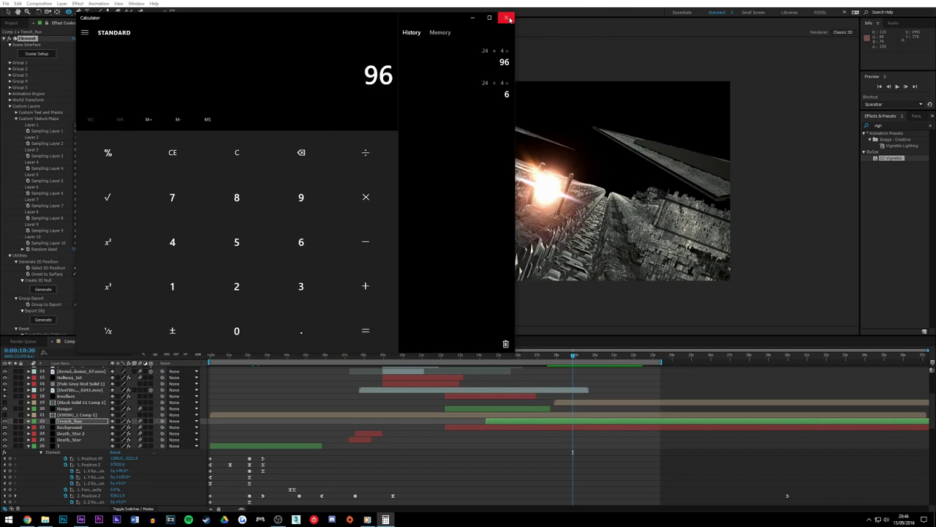
Clear the calculator, enter 5318008 and close it to return to the trench run composition
left_click(189, 151)
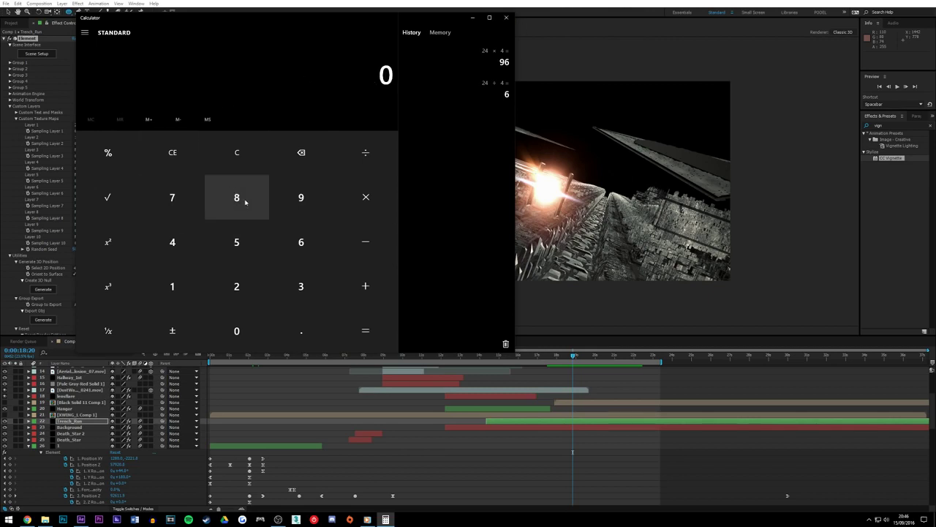
left_click(236, 245)
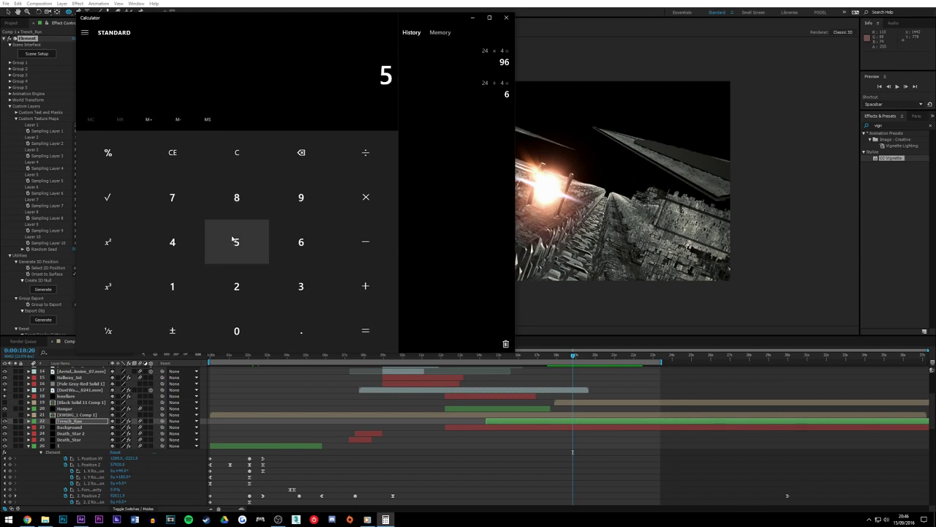
left_click(297, 286)
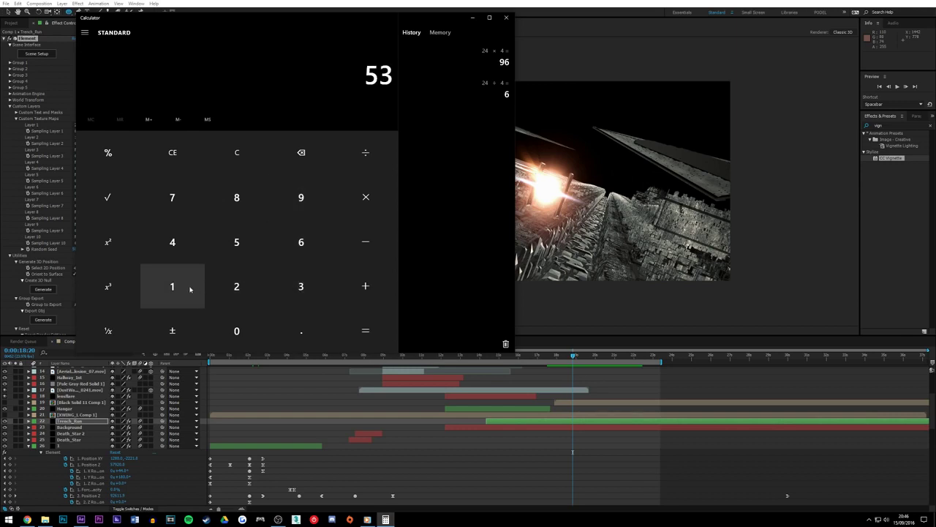
left_click(190, 289)
left_click(221, 202)
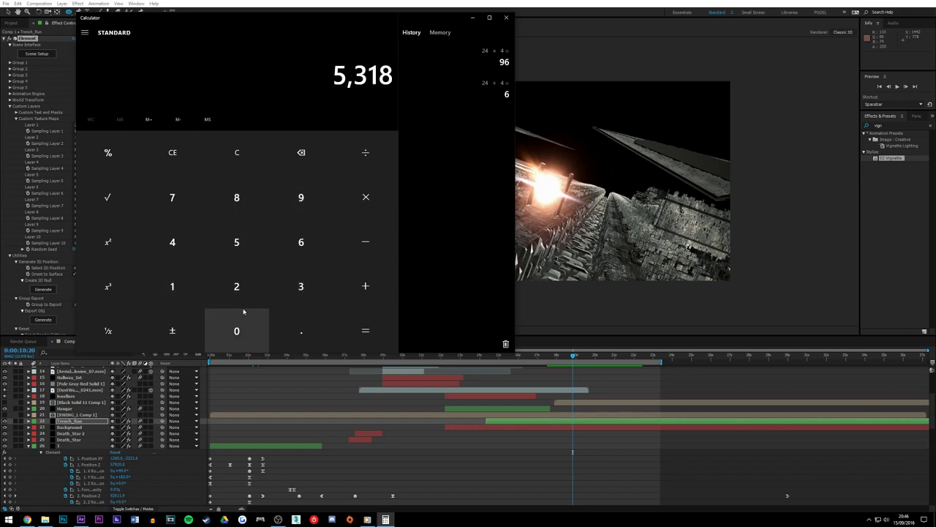
left_click(240, 325)
left_click(240, 325)
left_click(236, 200)
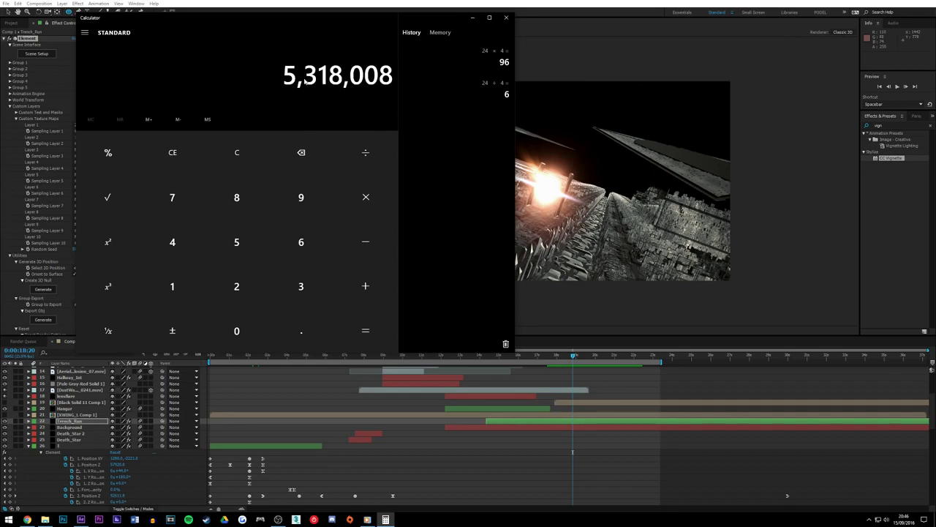
left_click(506, 17)
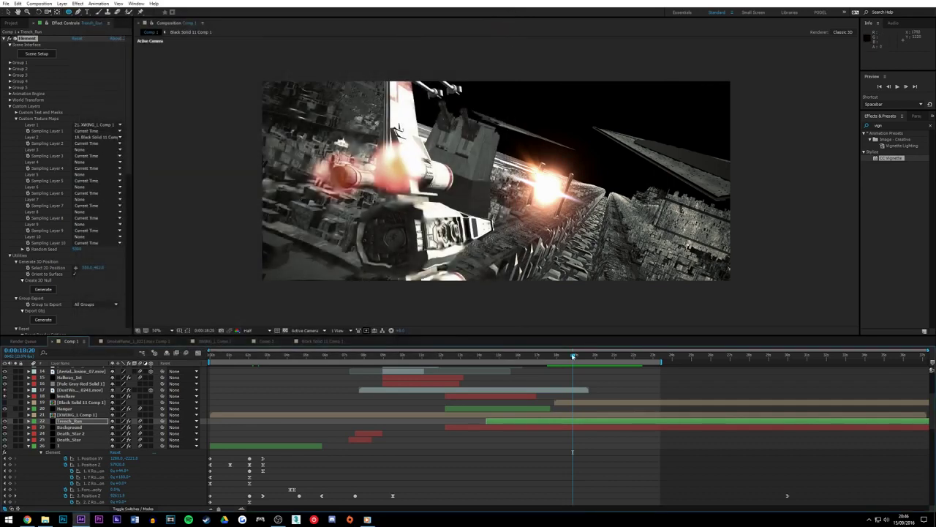
Play Comp 1 from 0:00:18:01, and scrub back through the flash to about 0:00:17:20 to examine it
left_click_drag(573, 357, 558, 357)
key("space")
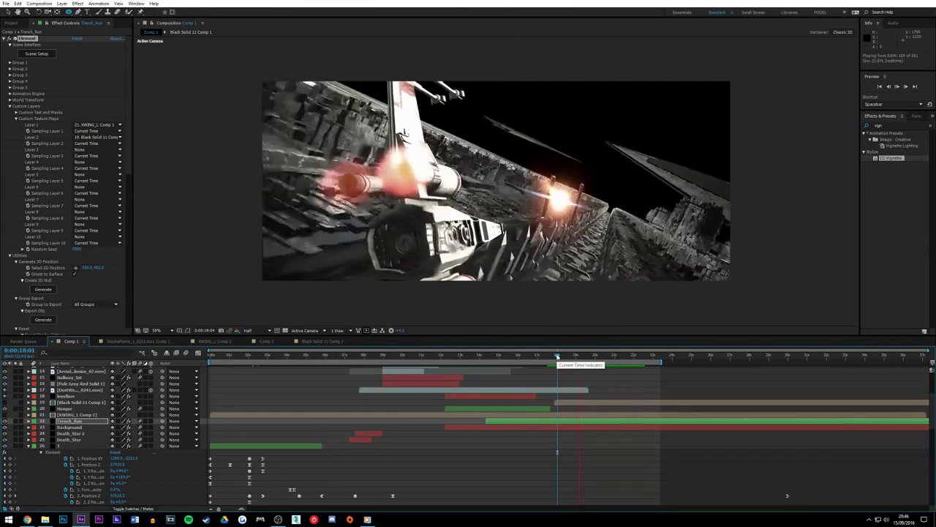
key("space")
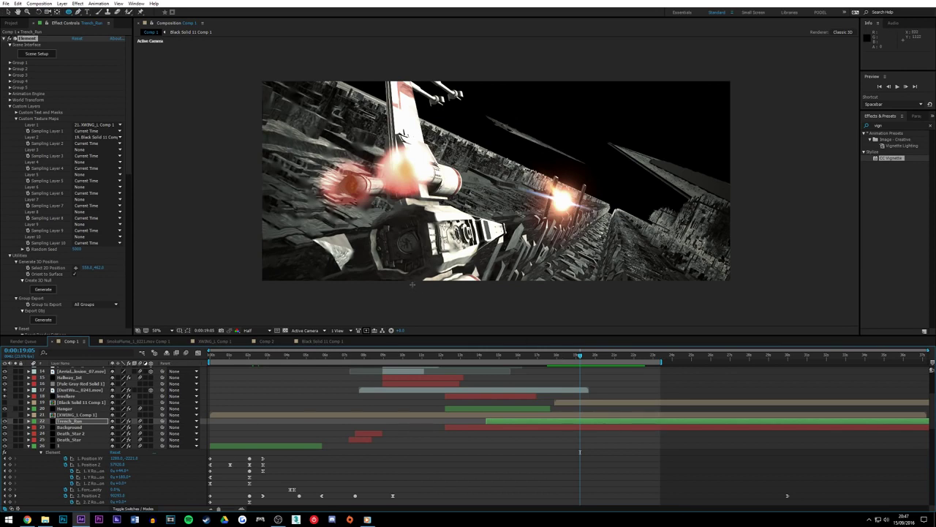
mouse_move(579, 357)
left_mouse_down()
mouse_move(557, 357)
mouse_move(574, 357)
left_mouse_up()
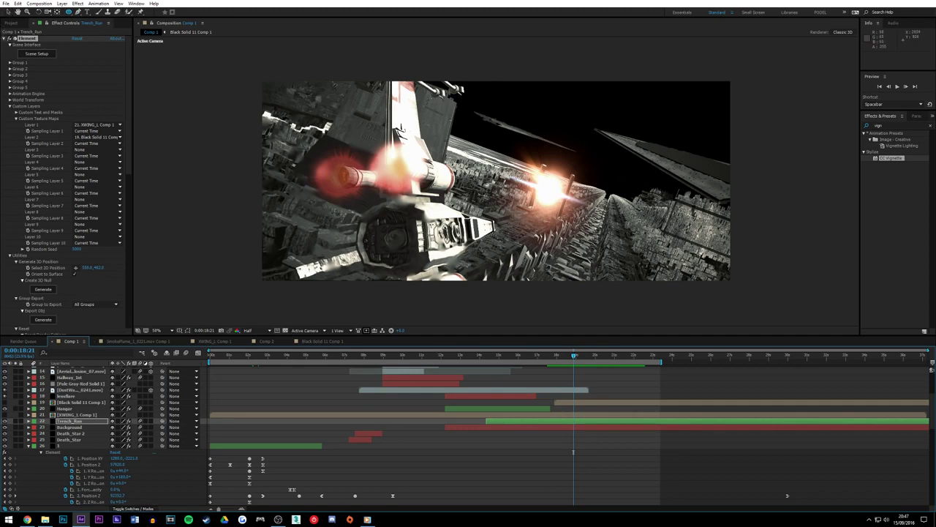
left_click_drag(578, 357, 555, 358)
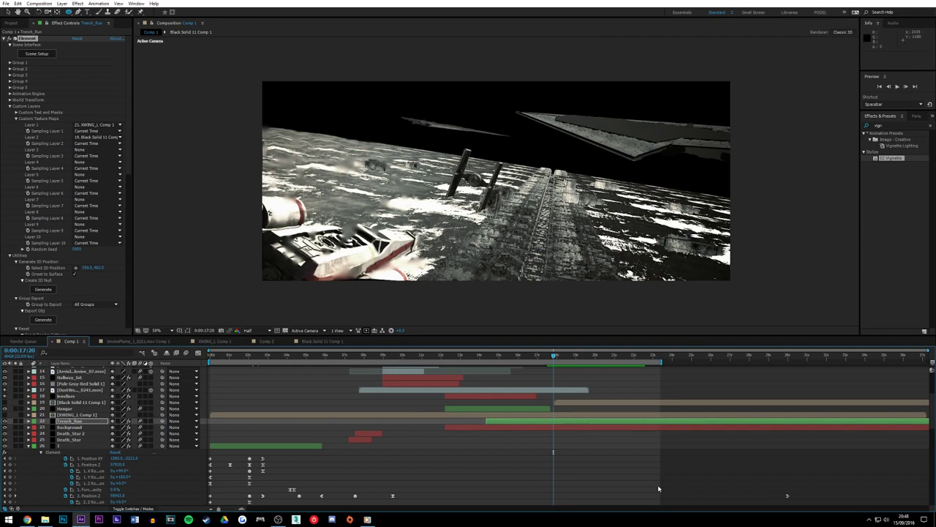
Scrub Comp 1 between 0:00:20:02 and 0:00:17:16, and replay the trench run to check the flare and TIE fighter
left_click_drag(553, 359, 596, 354)
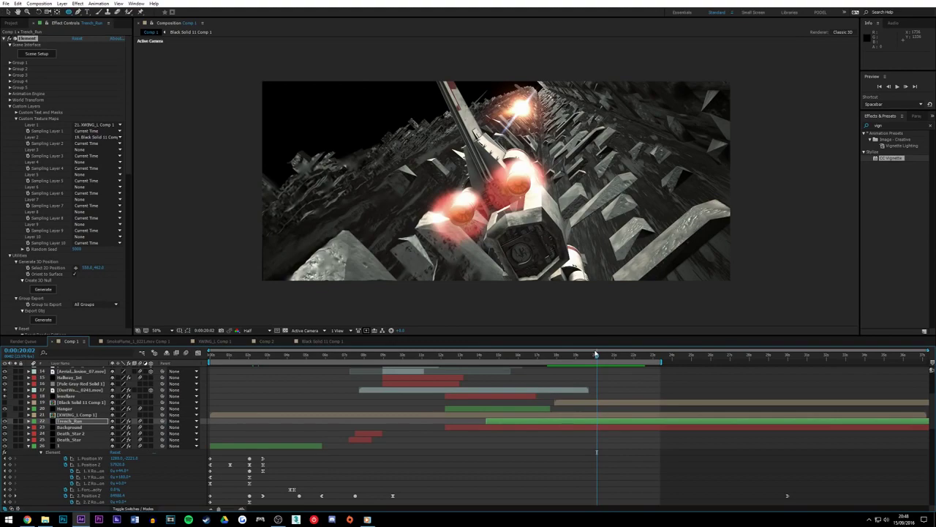
left_click_drag(597, 354, 550, 357)
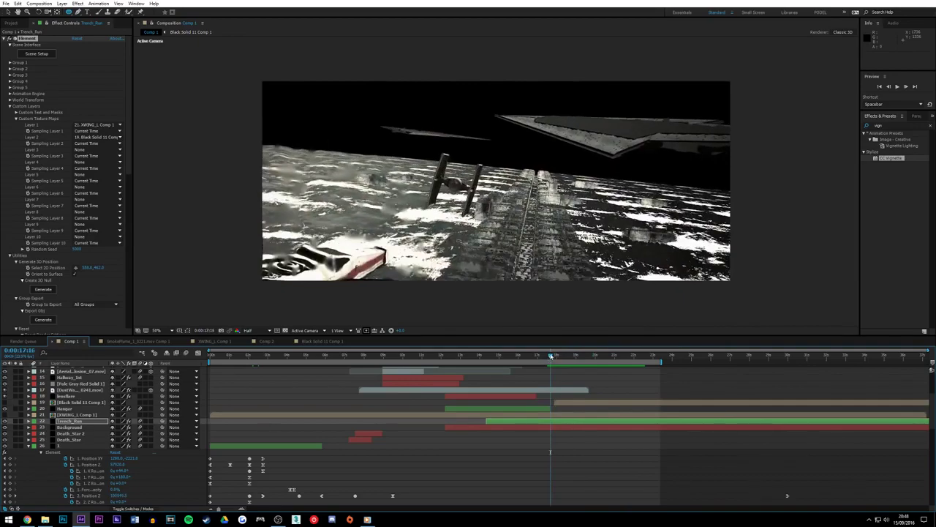
key("space")
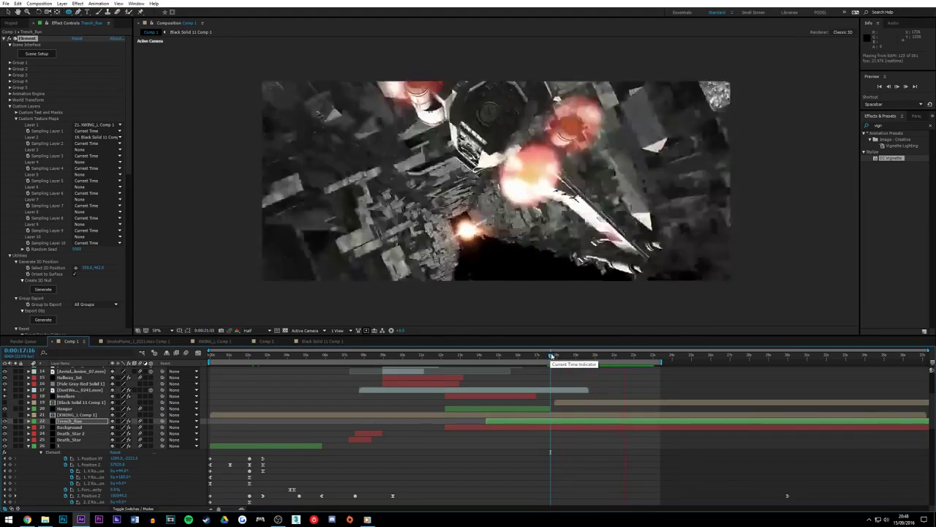
key("space")
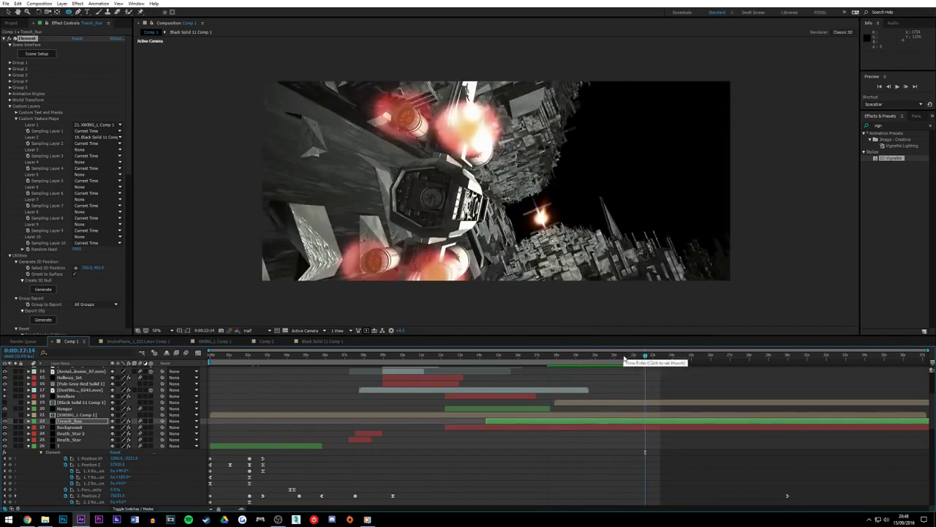
left_click_drag(645, 356, 565, 359)
key("space")
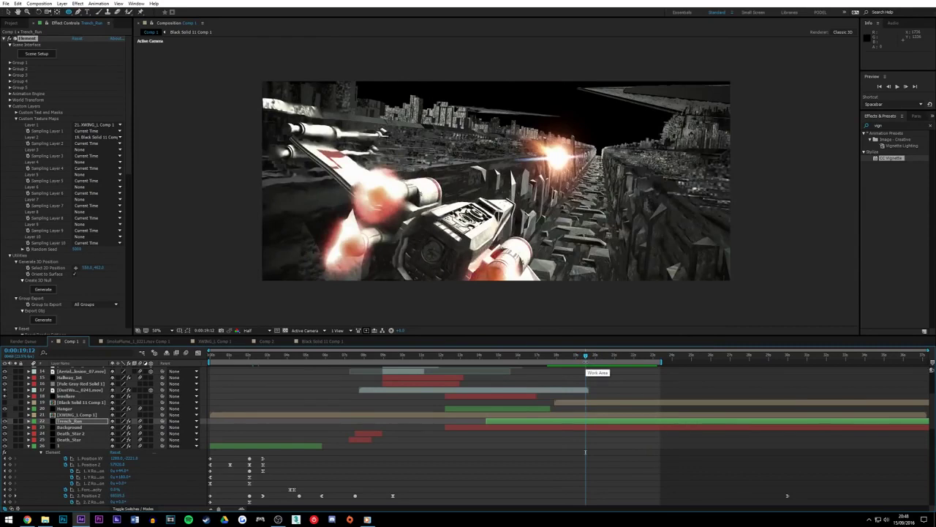
Reveal the keyframed properties of the Trench_Run layer and open its Element Scene Setup
left_click(539, 428)
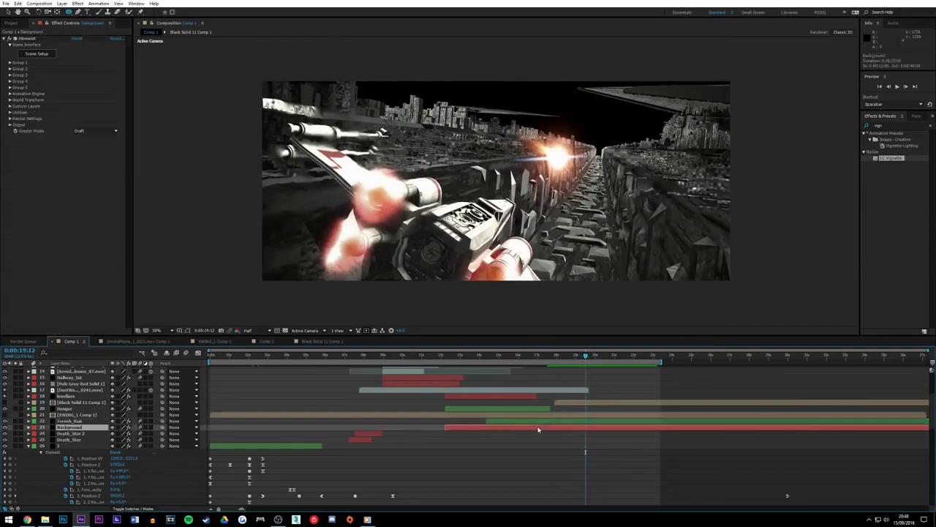
left_click(64, 423)
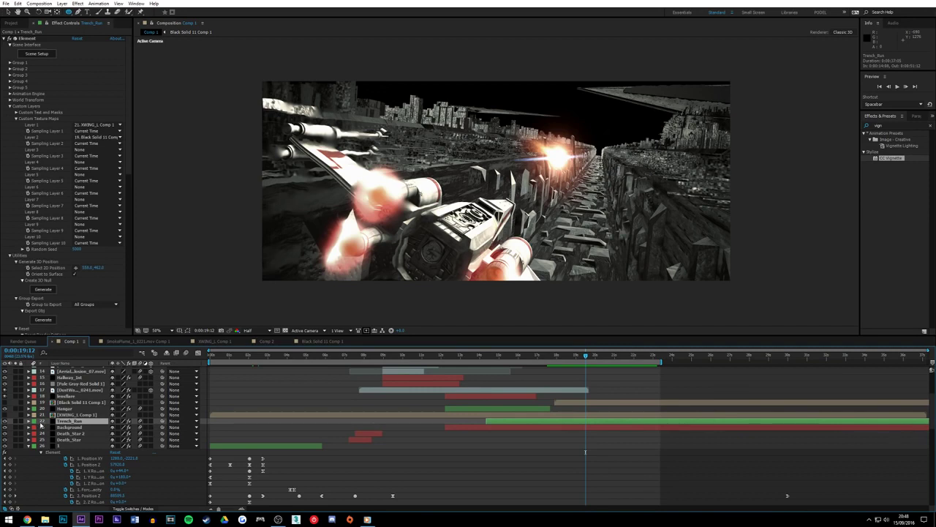
key("u")
scroll(44, 430, "down", 3)
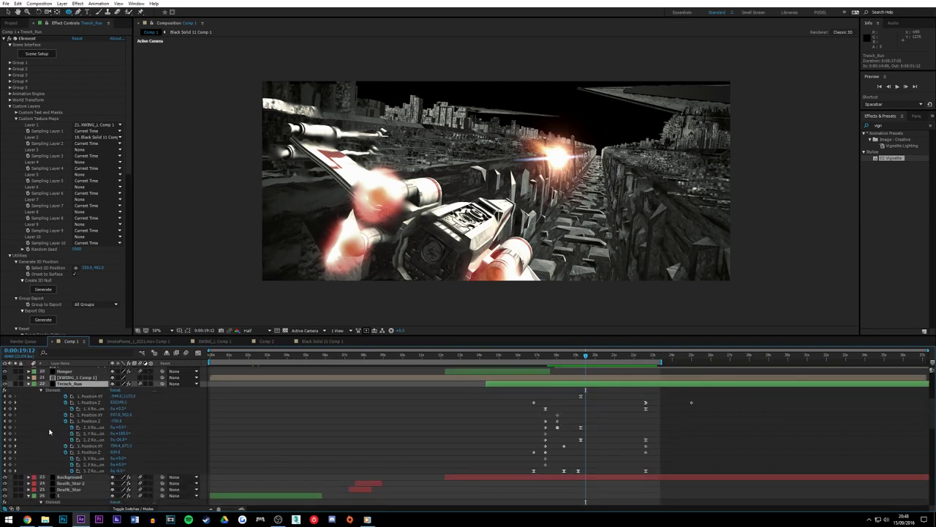
left_click(29, 55)
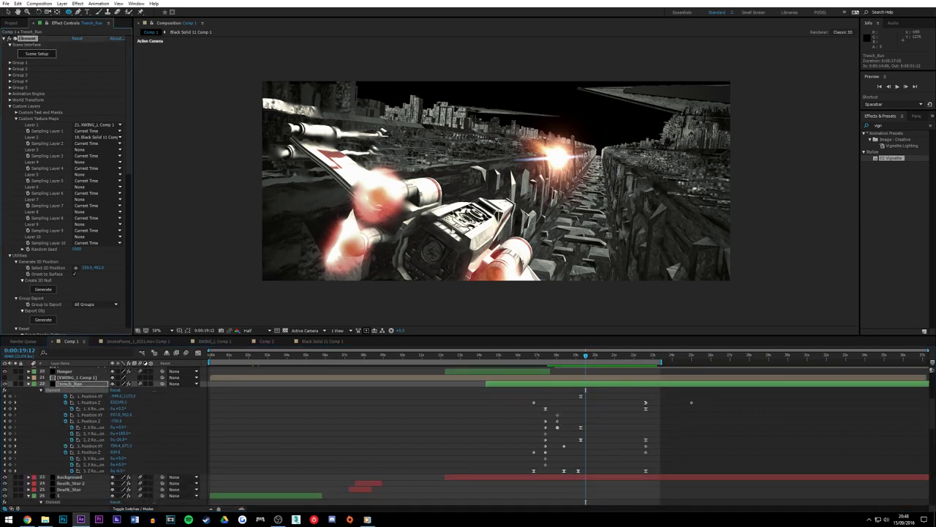
left_click(36, 53)
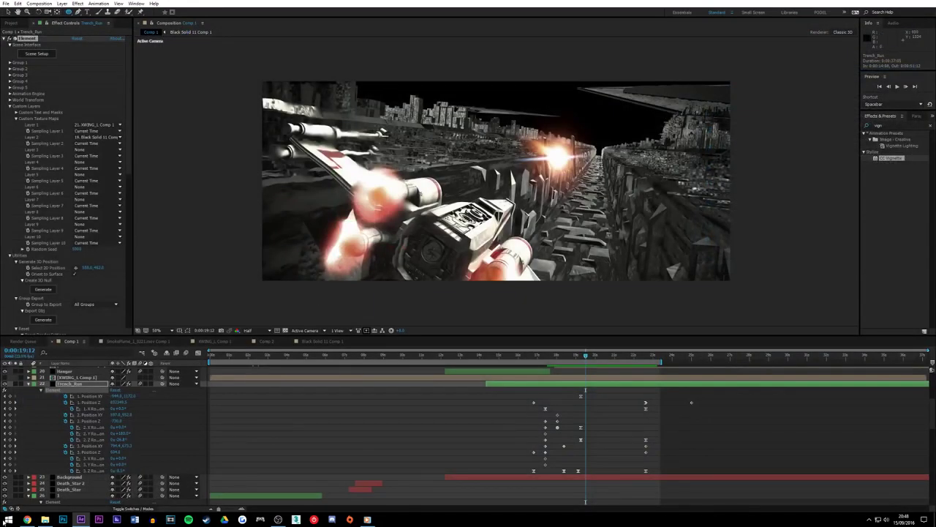
Try changing the TIE fighter group's Y and Z rotation at 0:00:19:12, and undo the changes
left_click(121, 464)
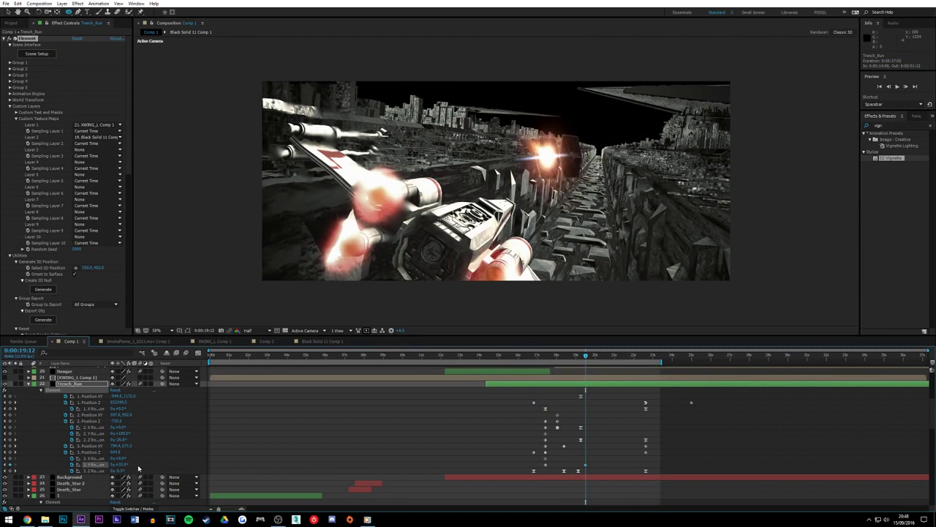
mouse_move(138, 464)
left_mouse_down()
mouse_move(108, 465)
mouse_move(133, 469)
left_mouse_up()
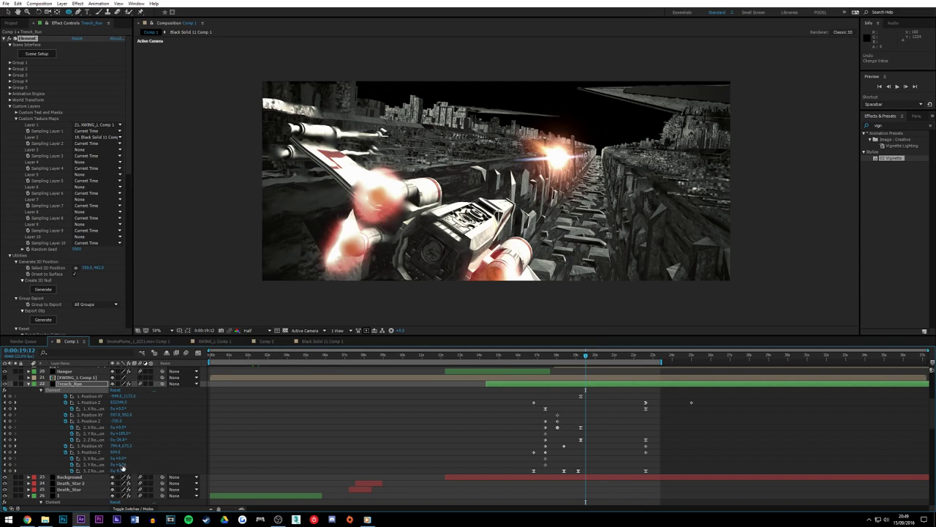
left_click_drag(119, 471, 134, 475)
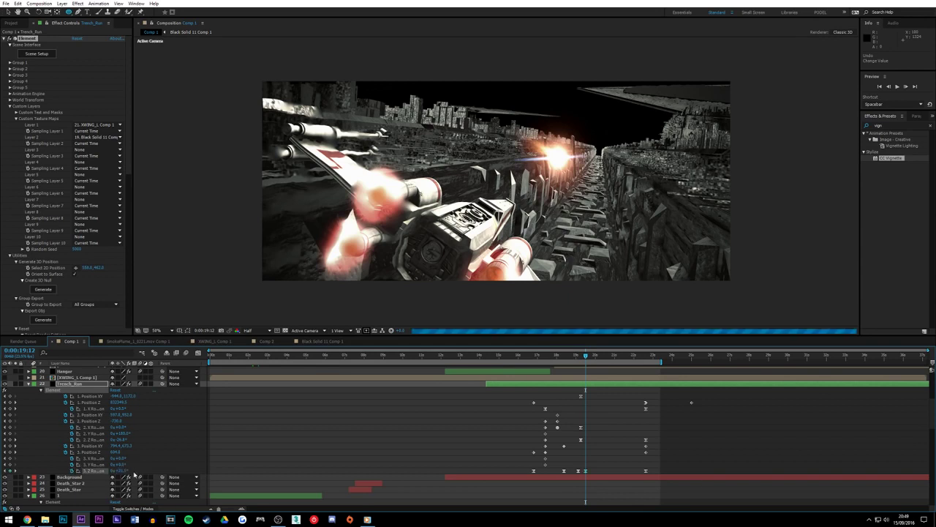
key("ctrl+z")
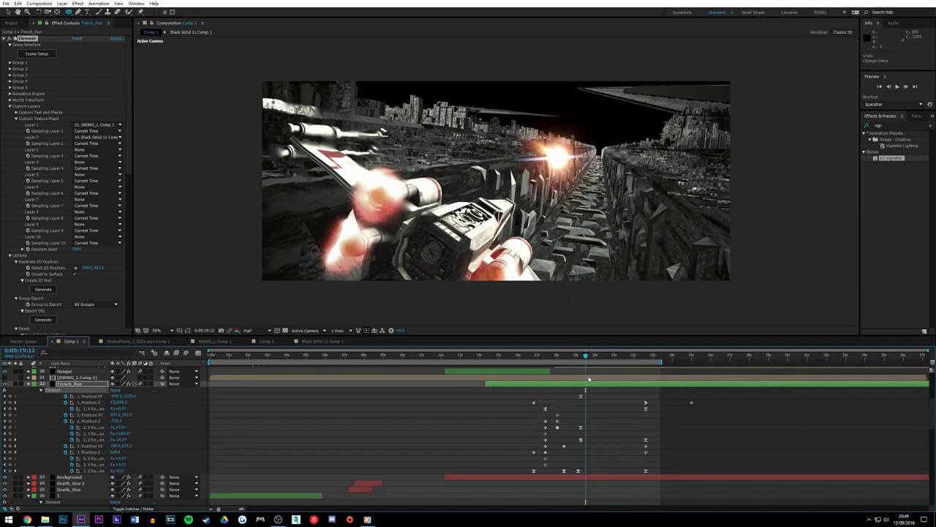
Add an eased keyframe for the TIE fighter group's Y rotation at 0:00:19:06, and move the current time to 0:00:20:05
left_click_drag(582, 356, 580, 357)
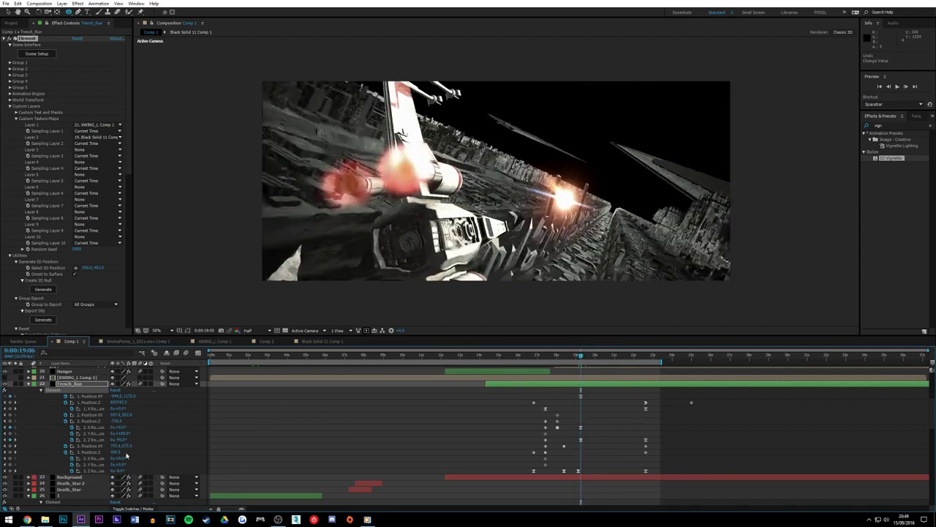
left_click(94, 463)
right_click(581, 466)
mouse_move(627, 456)
left_click(724, 411)
left_click(599, 357)
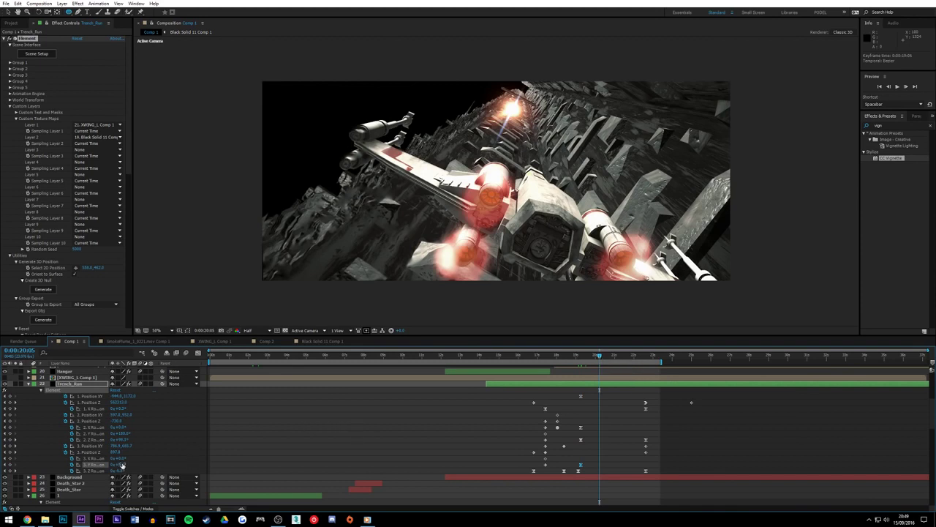
Keyframe a new Y rotation for the TIE fighter group at 0:00:20:05 and preview the shot from 0:00:18:15
left_click_drag(123, 465, 132, 468)
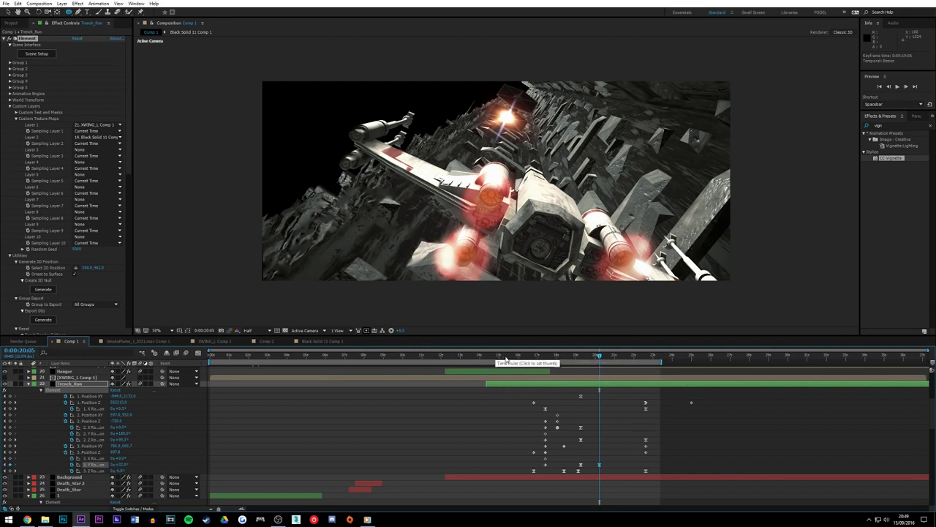
left_click(569, 356)
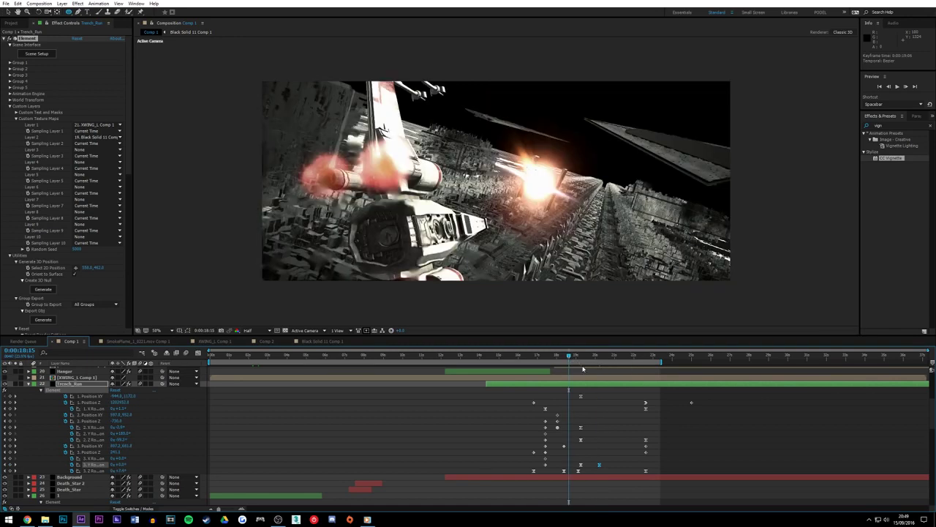
key("space")
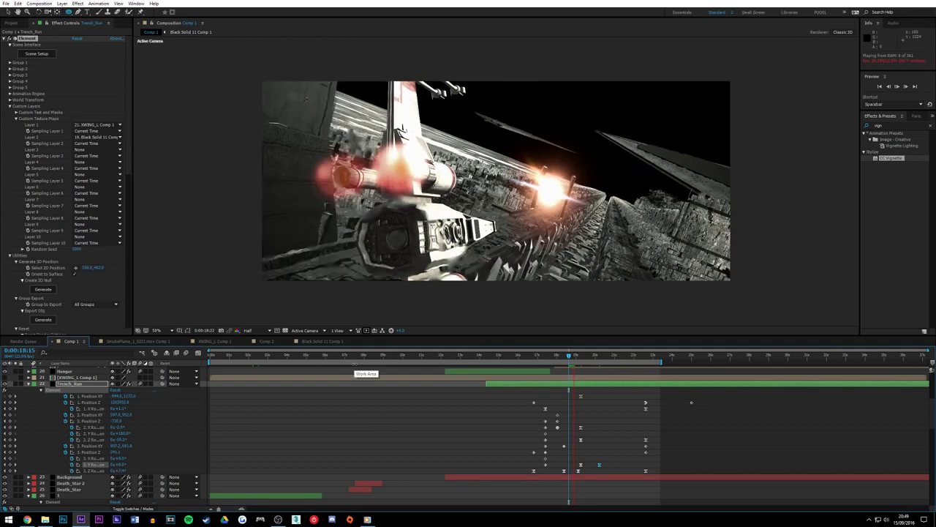
key("space")
Lengthen the outgoing ease of the Y rotation keyframe at 0:00:19:06 in the speed graph and preview the movement
left_click_drag(584, 357, 581, 378)
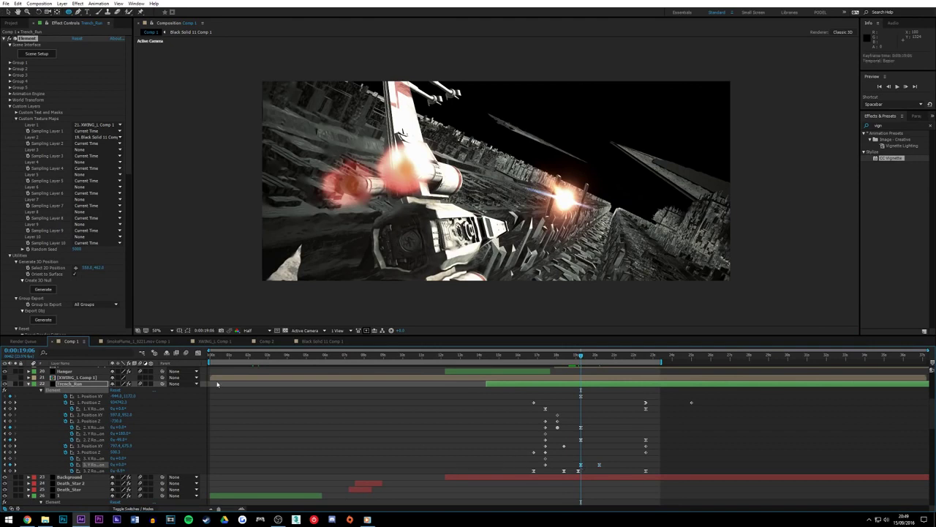
left_click(197, 352)
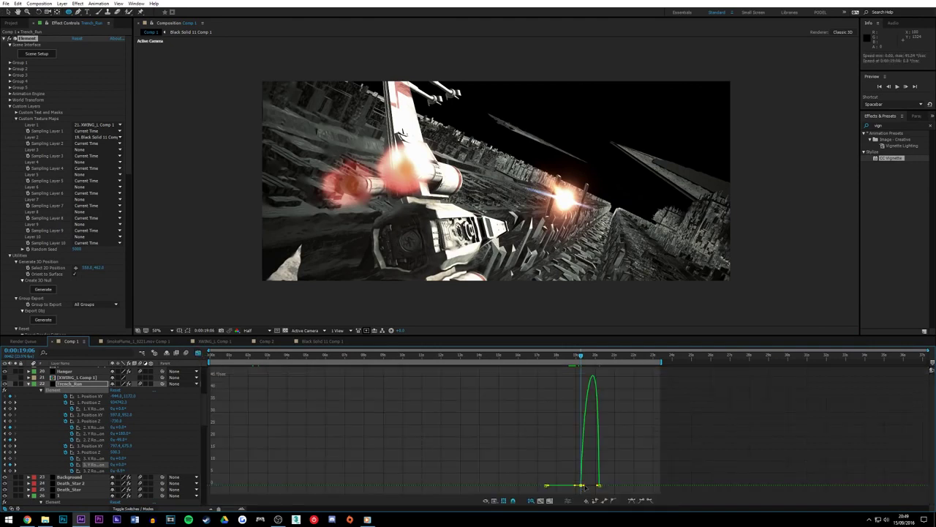
left_click_drag(584, 485, 591, 486)
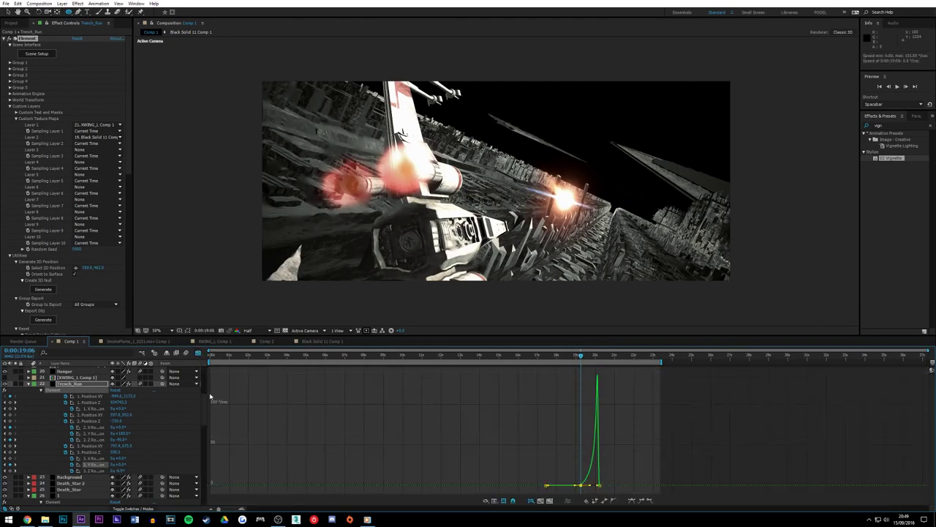
left_click(198, 352)
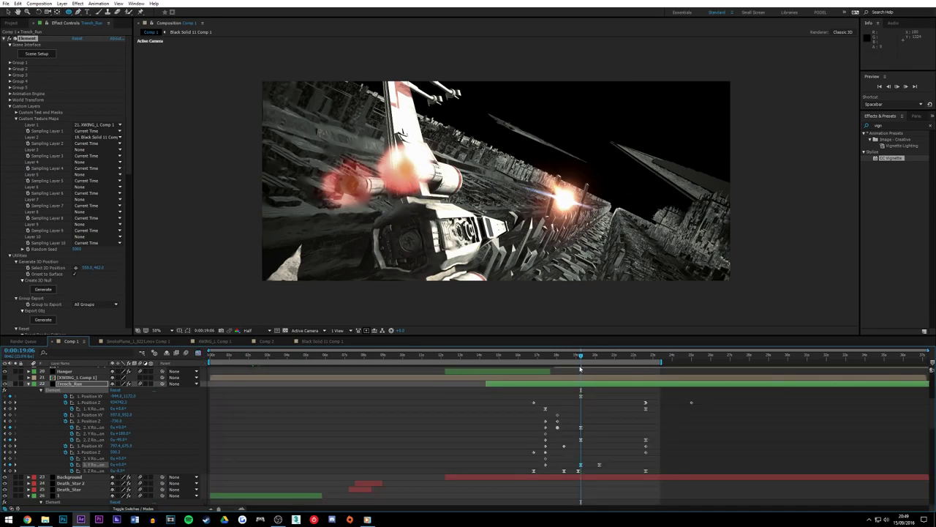
key("space")
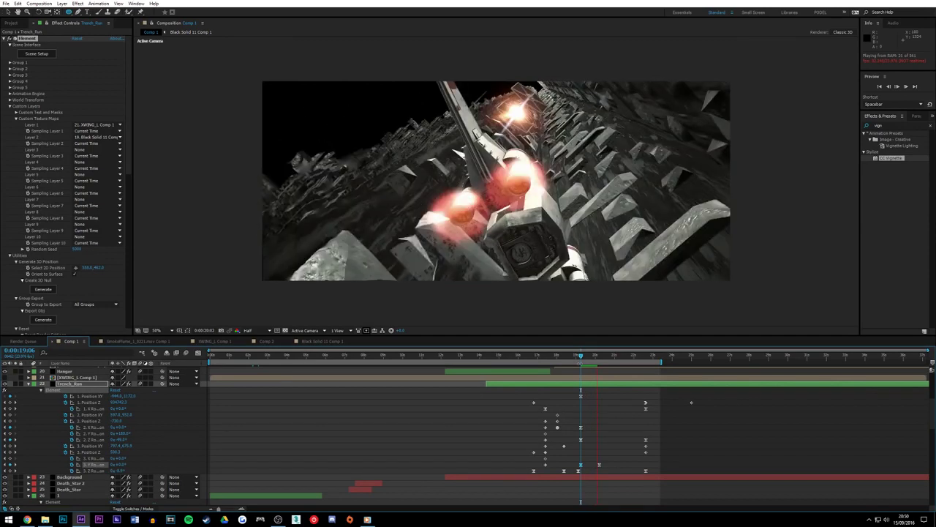
key("space")
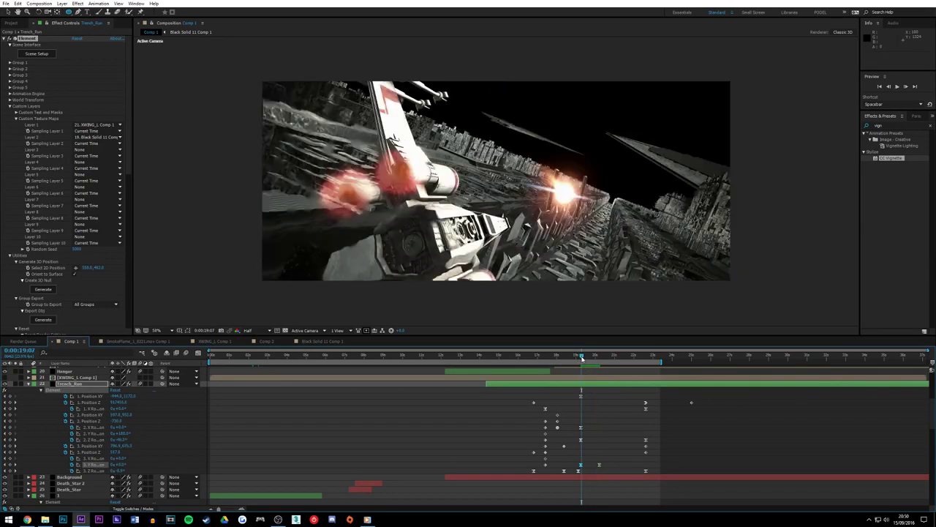
left_click(582, 359)
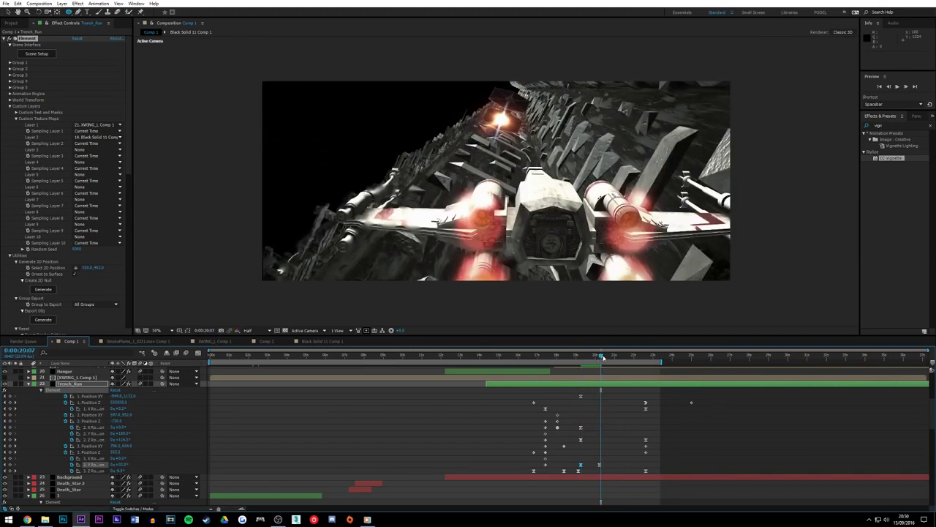
Add a Z rotation keyframe for the TIE fighter group at 0:00:20:05 and change its rotation at the 0:00:22:15 keyframe
left_click(598, 357)
left_click(10, 471)
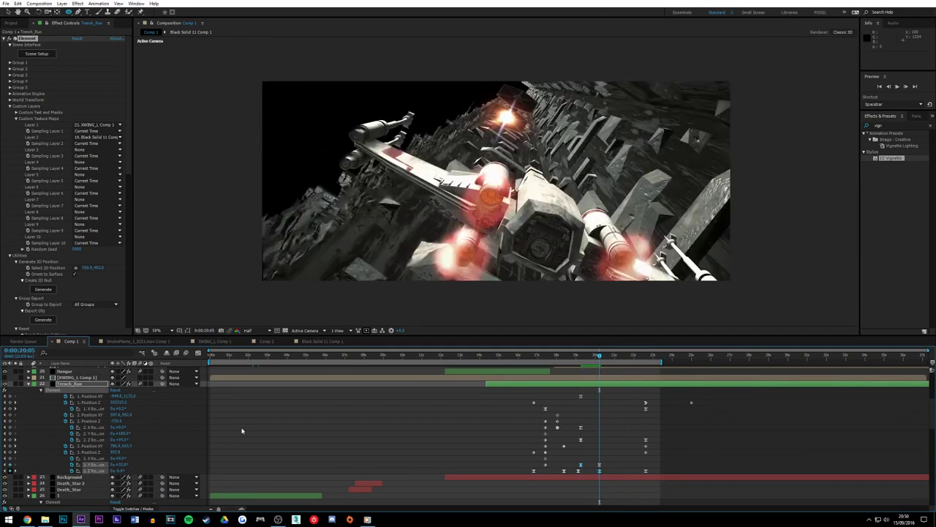
left_click(626, 356)
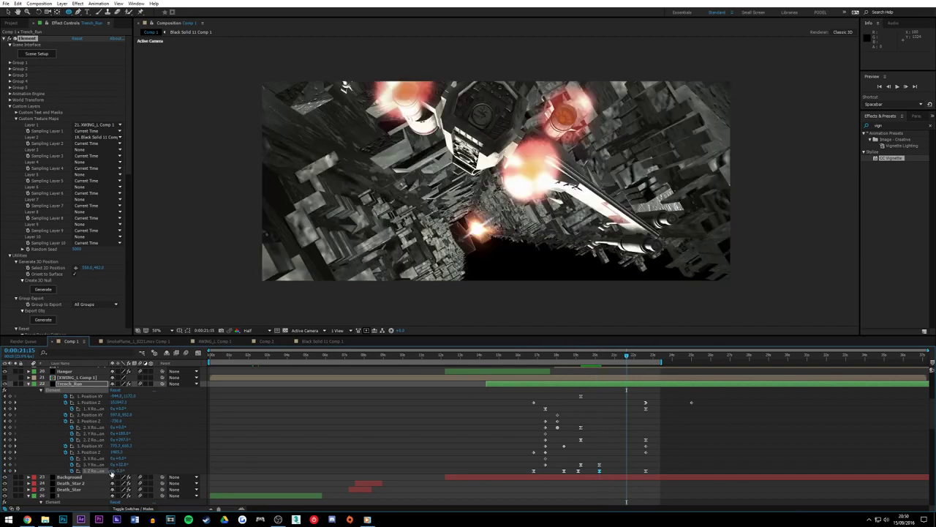
left_click(112, 472)
left_click(672, 451)
key("Delete")
Replay the trench run from 0:00:19:16 and scrub around 0:00:20:00 to check the TIE fighter's roll
left_click(589, 358)
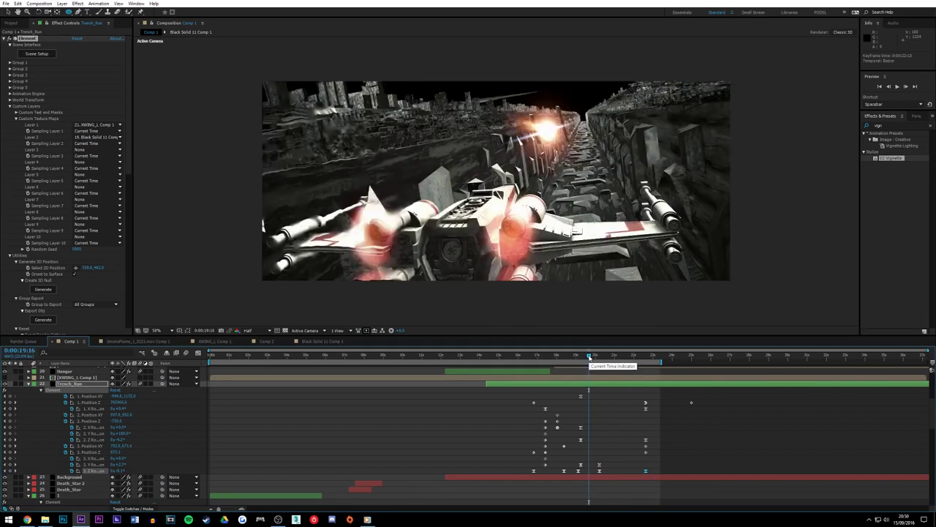
key("space")
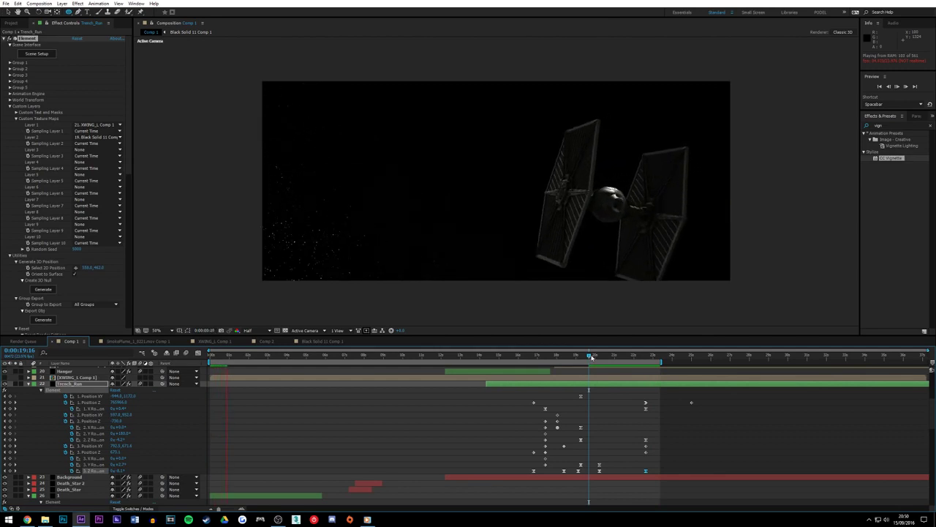
left_click(595, 356)
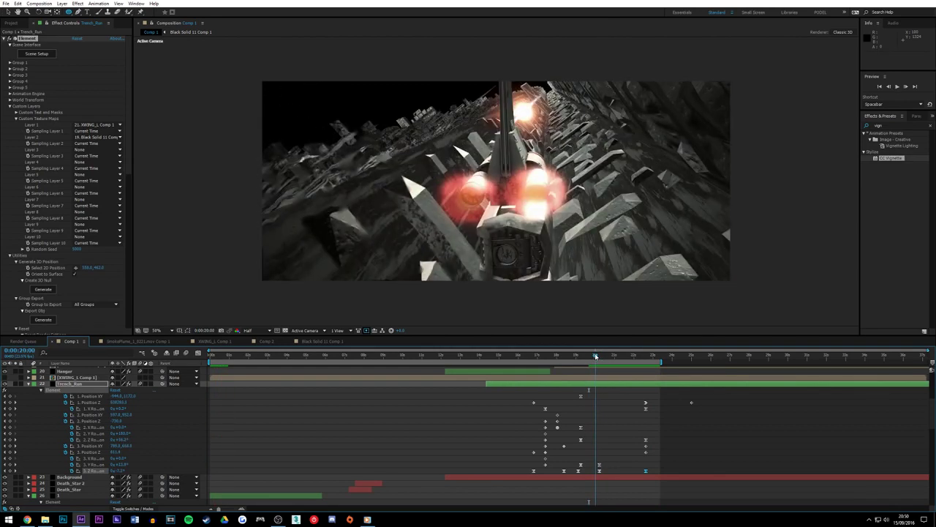
mouse_move(595, 357)
left_mouse_down()
mouse_move(608, 357)
mouse_move(595, 357)
left_mouse_up()
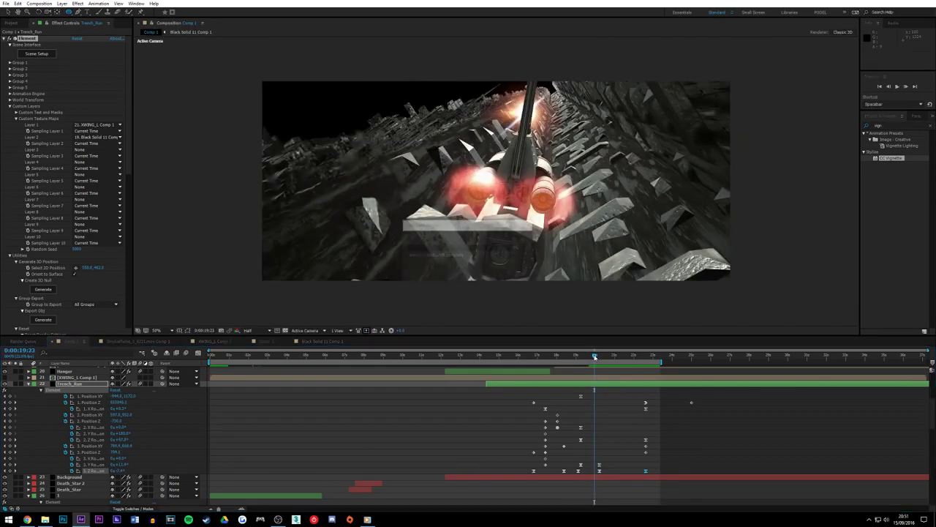
key("space")
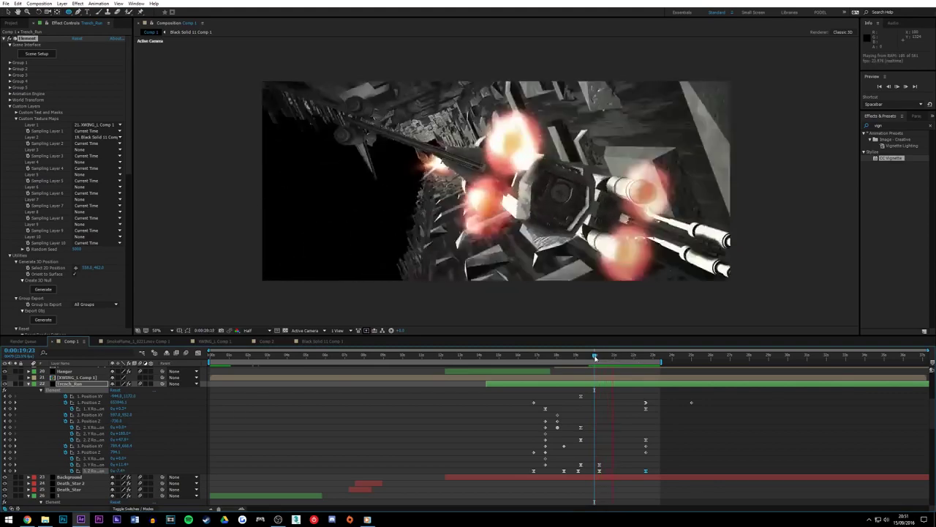
left_click(594, 355)
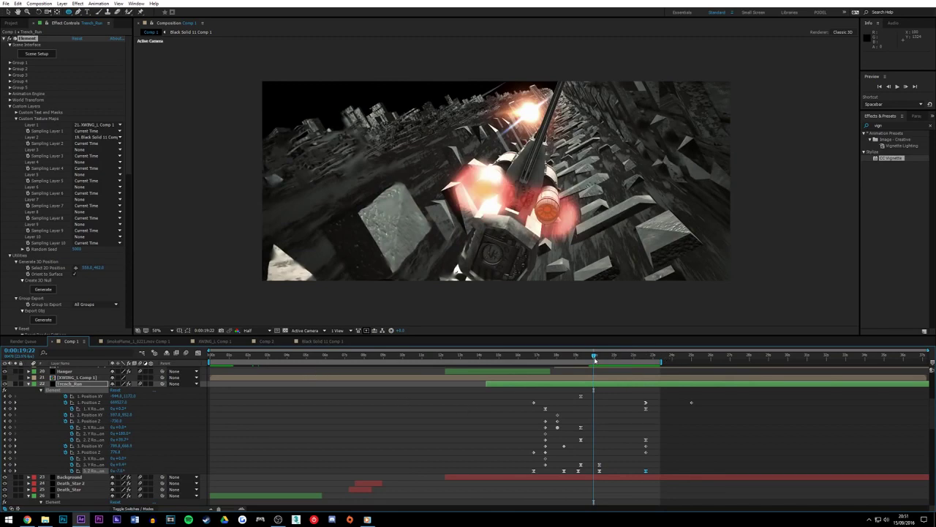
mouse_move(595, 360)
left_mouse_down()
mouse_move(643, 357)
mouse_move(595, 361)
left_mouse_up()
key("space")
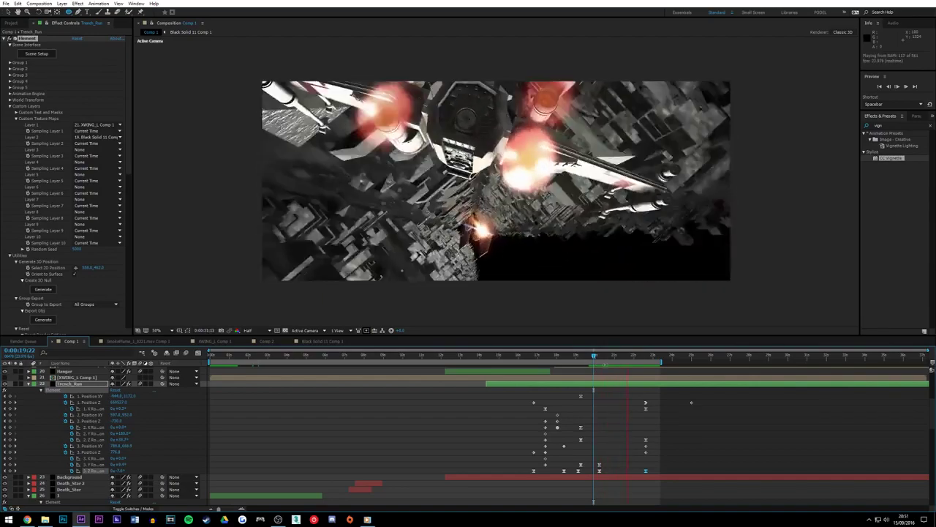
key("space")
left_click_drag(633, 356, 594, 358)
key("space")
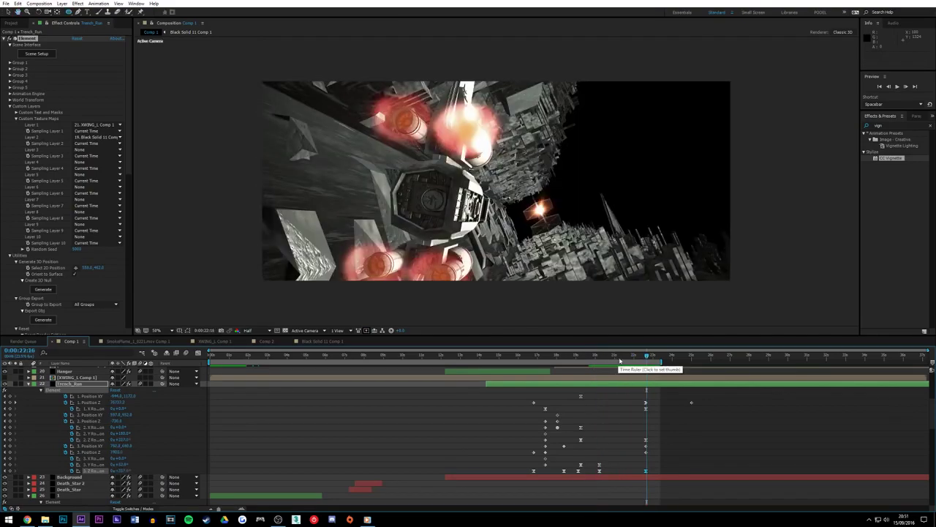
left_click(596, 357)
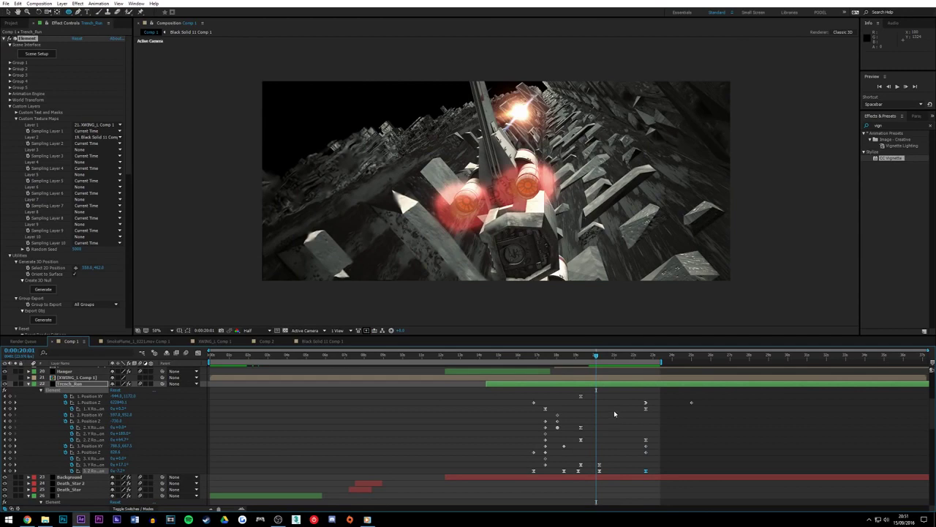
left_click(599, 357)
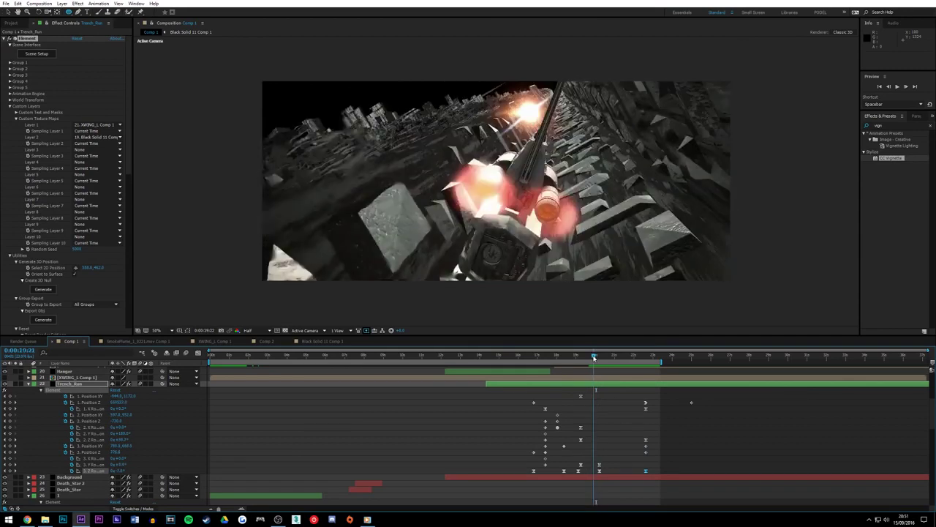
mouse_move(598, 358)
left_mouse_down()
mouse_move(651, 362)
mouse_move(609, 358)
mouse_move(596, 368)
mouse_move(608, 358)
mouse_move(652, 371)
mouse_move(594, 370)
mouse_move(608, 369)
left_mouse_up()
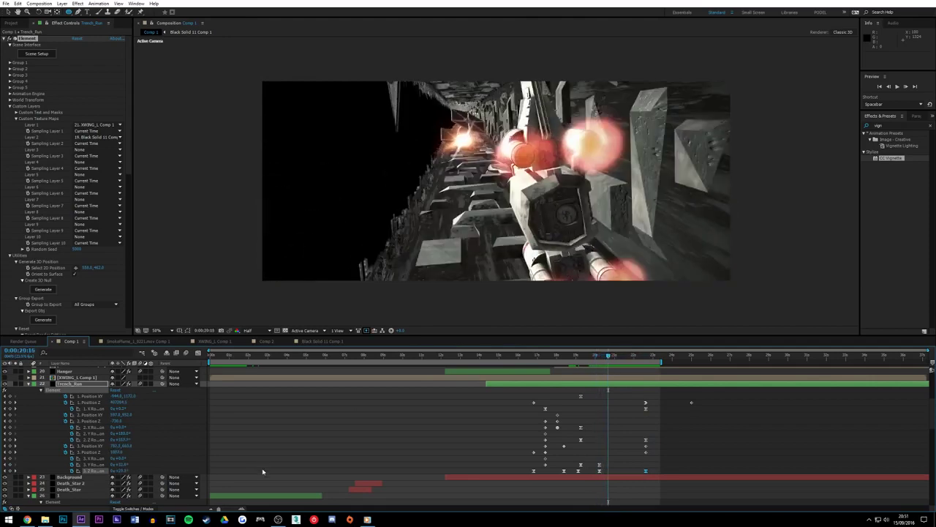
Switch to the media player, skip to the next track, restart it near its beginning, and minimize the player
left_click(367, 520)
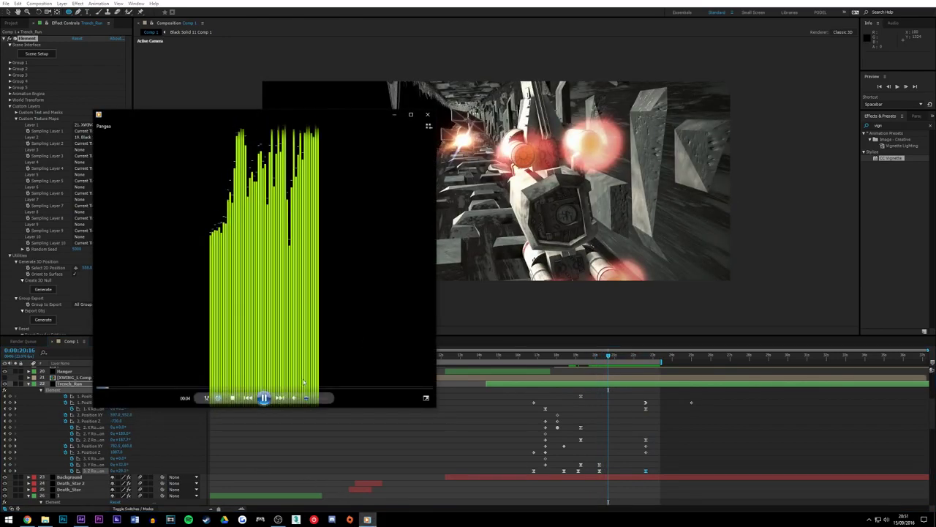
left_click(278, 398)
left_click(240, 389)
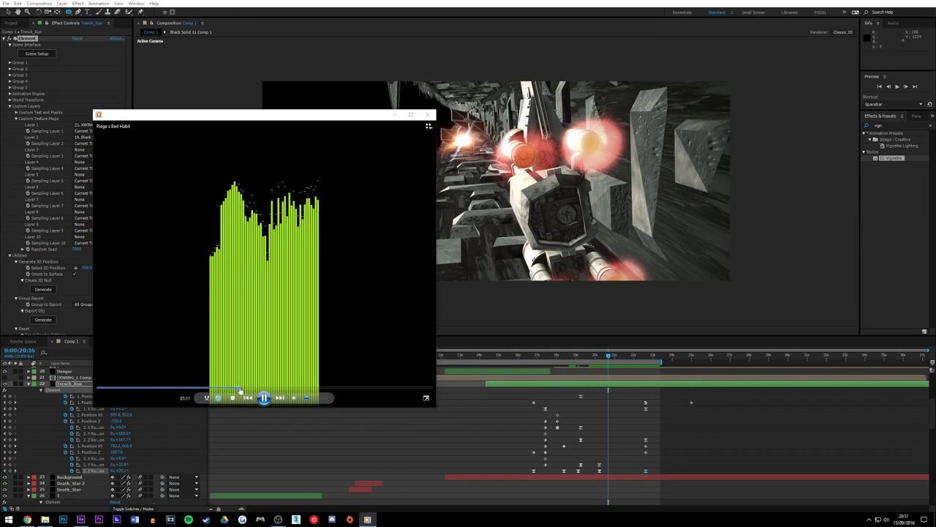
left_click(113, 389)
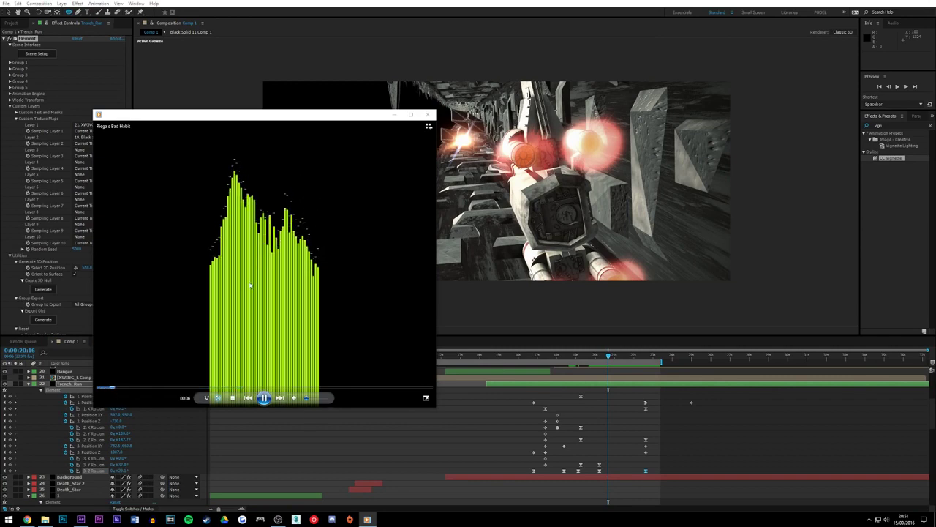
left_click(394, 116)
Scrub Comp 1 back from 0:00:21:13 to 0:00:18:21 to review the trench run
mouse_move(613, 355)
left_mouse_down()
mouse_move(605, 361)
mouse_move(643, 358)
mouse_move(595, 355)
left_mouse_up()
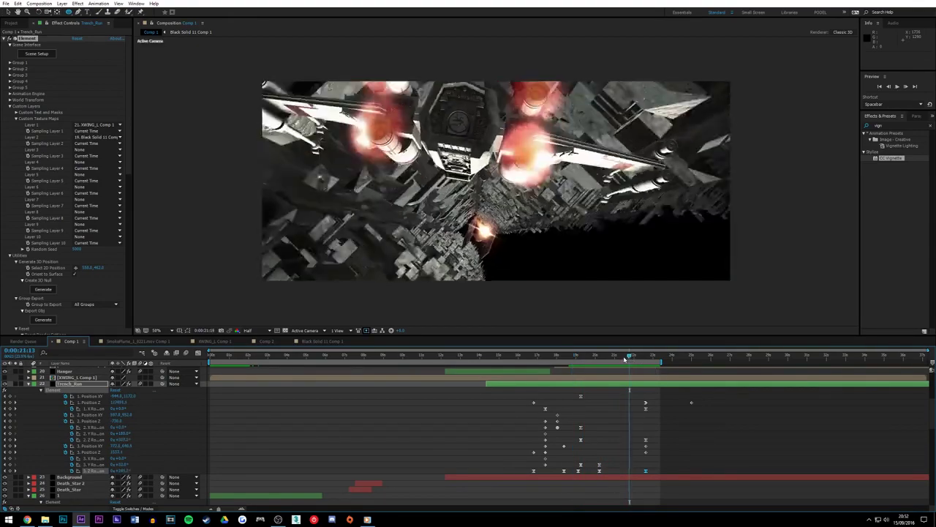
left_click(589, 359)
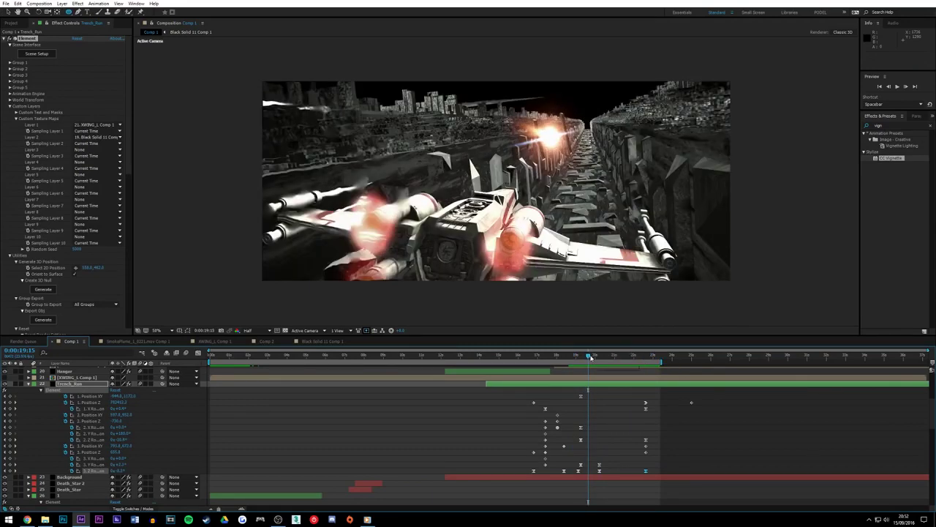
mouse_move(592, 357)
left_mouse_down()
mouse_move(642, 355)
mouse_move(592, 345)
mouse_move(577, 352)
left_mouse_up()
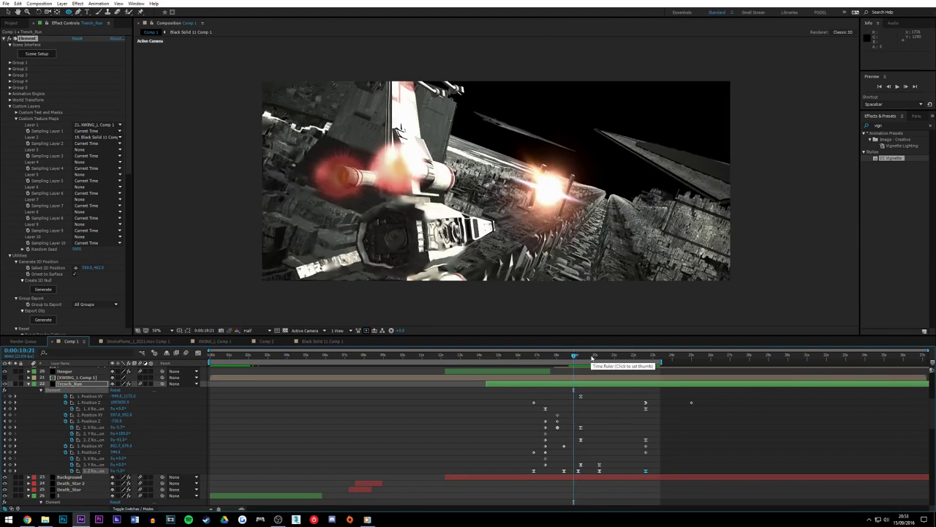
Examine the Background layer's sphere and its star texture in the Element Scene Setup, and close the setup
left_click(578, 478)
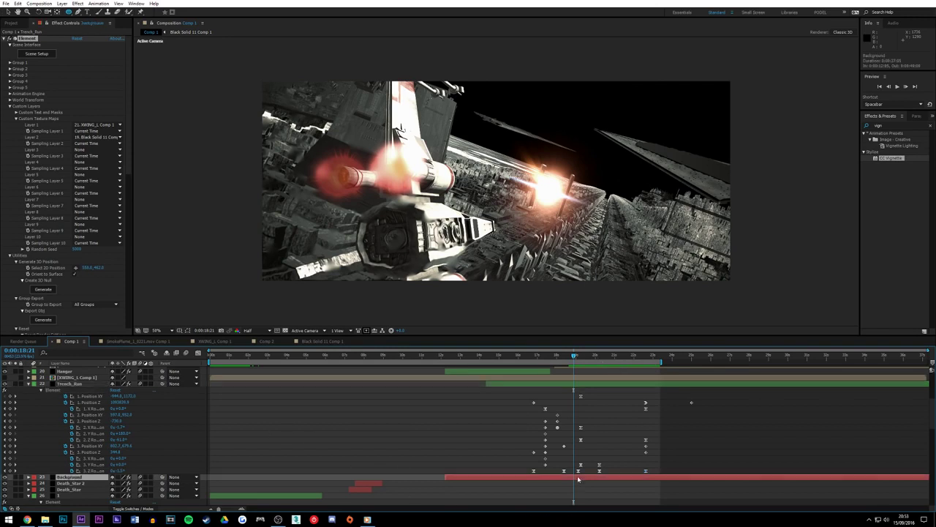
left_click(37, 54)
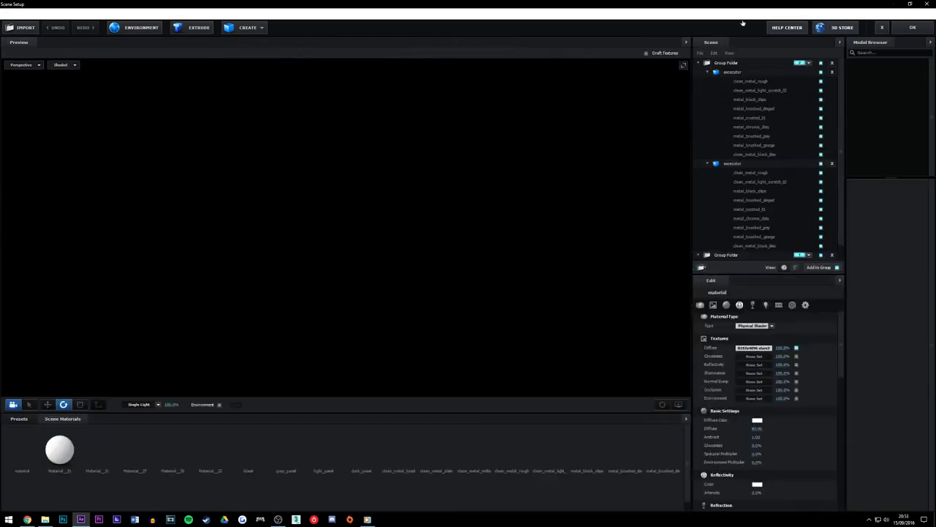
left_click(928, 6)
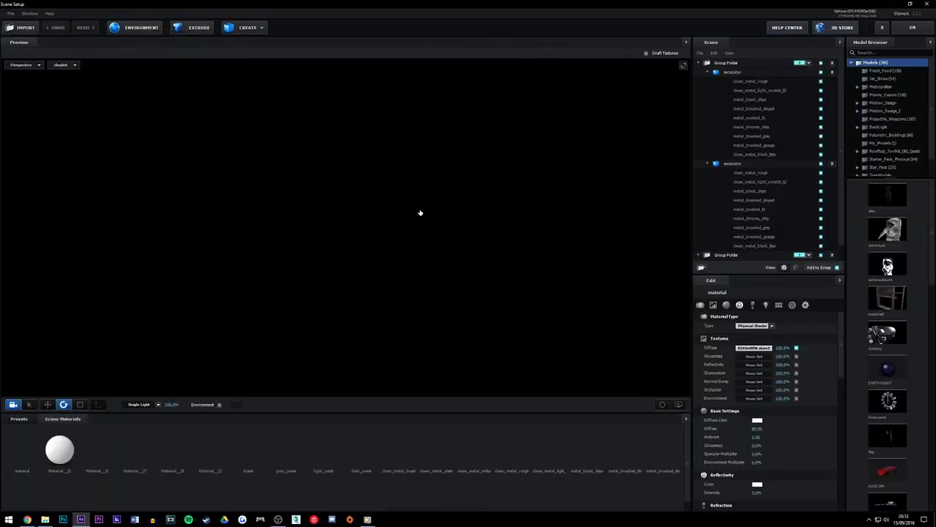
left_click_drag(446, 195, 441, 196)
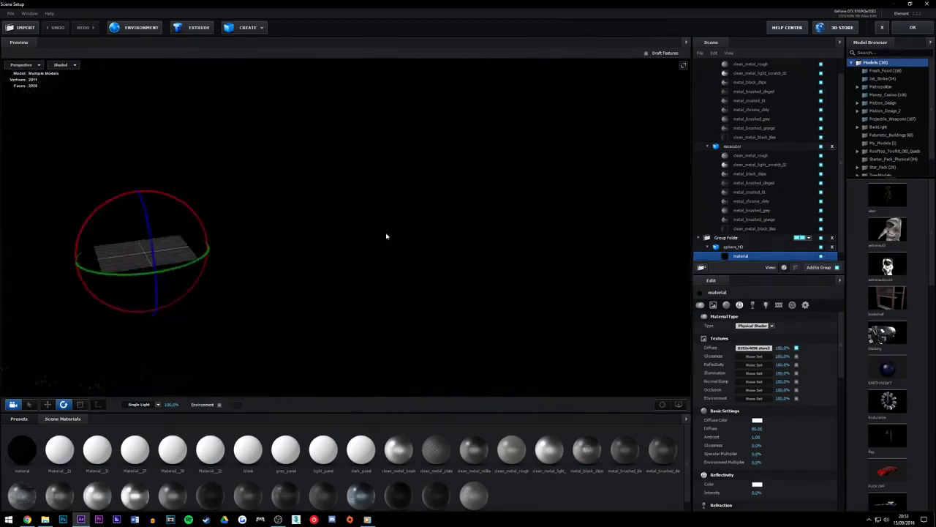
left_click_drag(387, 237, 487, 255)
scroll(486, 255, "down", 5)
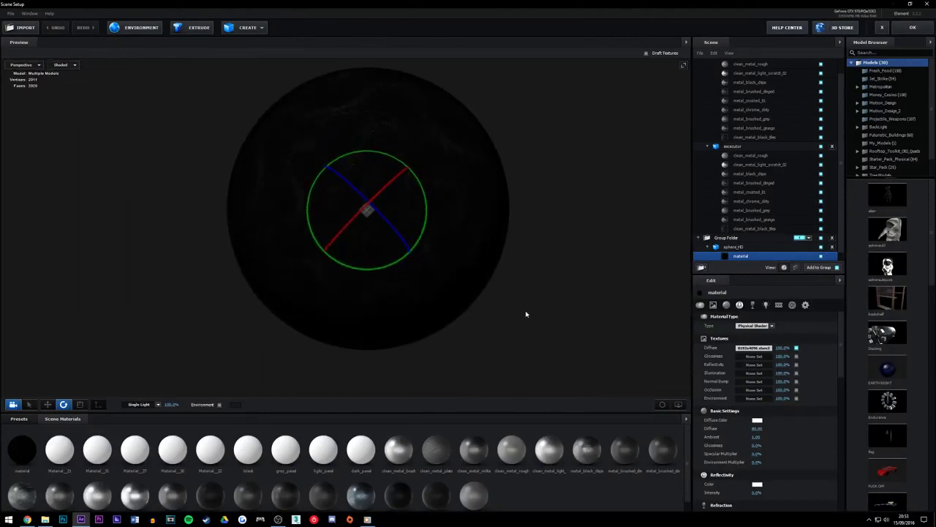
left_click(925, 5)
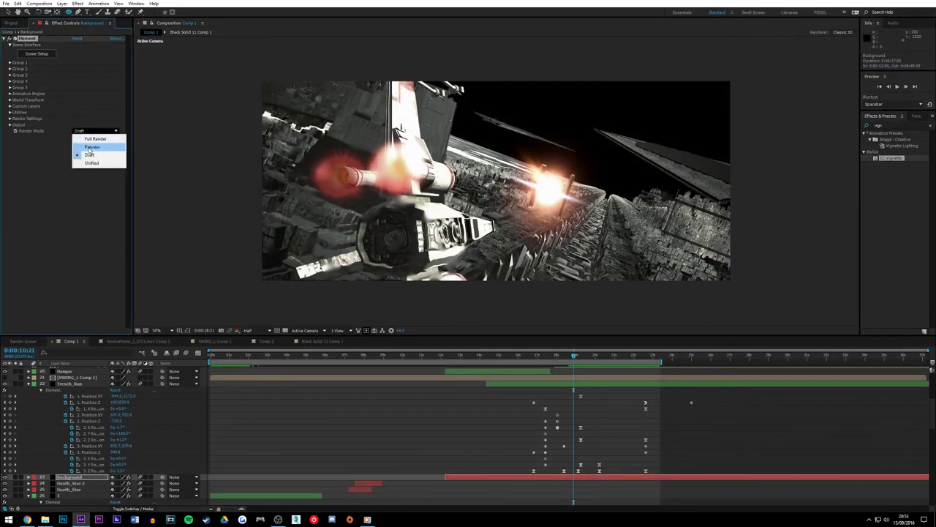
Switch the Background layer's Element render mode to Full Render for comparison, and set it back to Draft
left_click(89, 138)
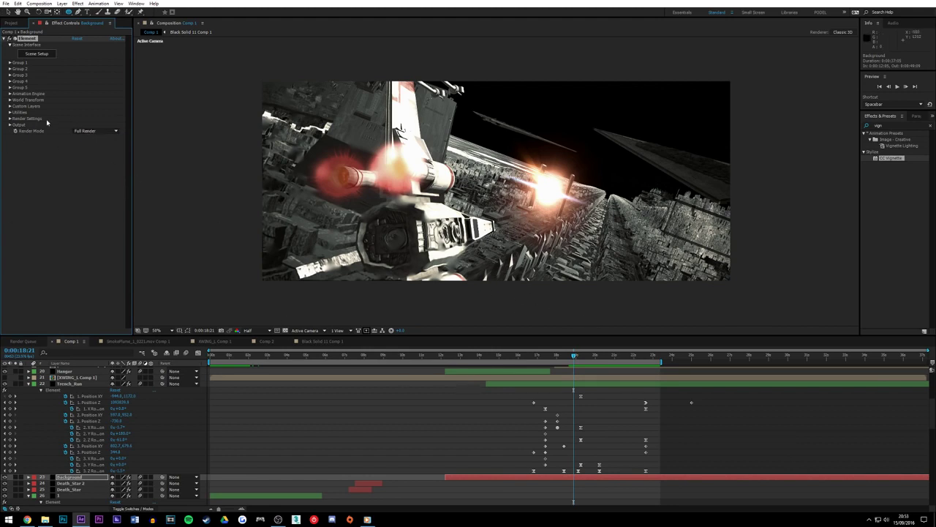
left_click(95, 131)
left_click(96, 161)
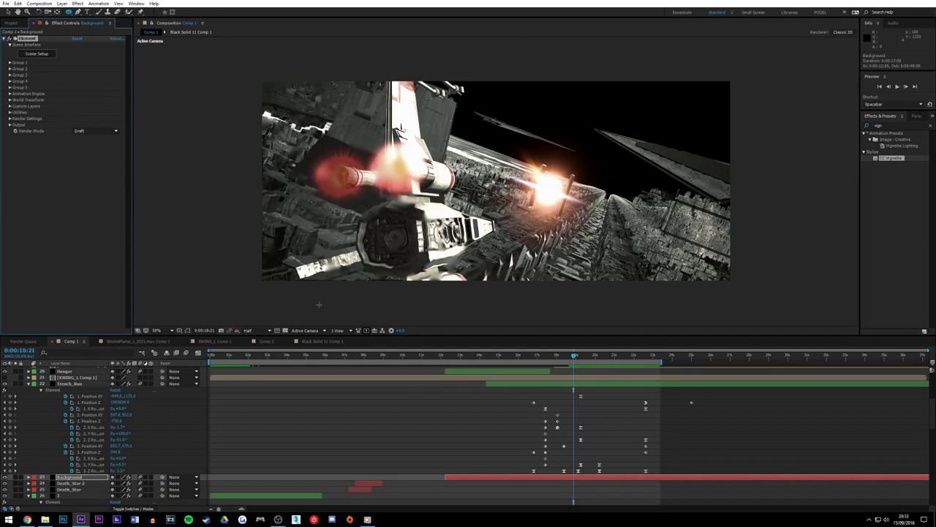
Open the Trench_Run layer's Element Scene Setup and collapse the X-wing group's planes and the canondeathstar model in the scene list
left_click(521, 383)
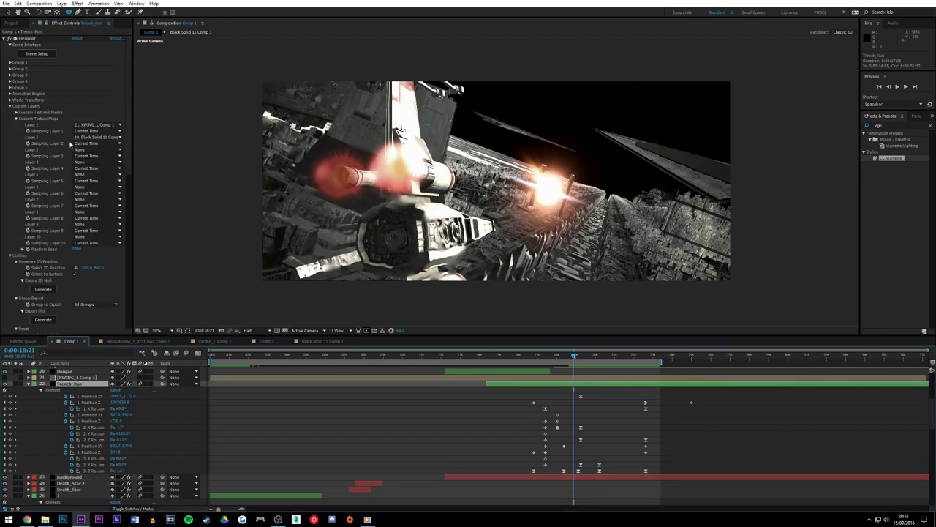
left_click(47, 56)
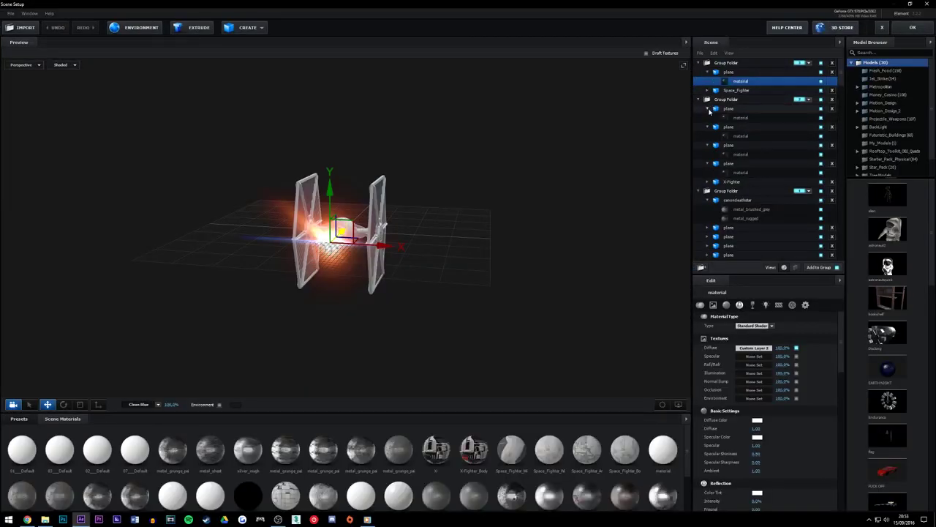
left_click(707, 109)
left_click(708, 118)
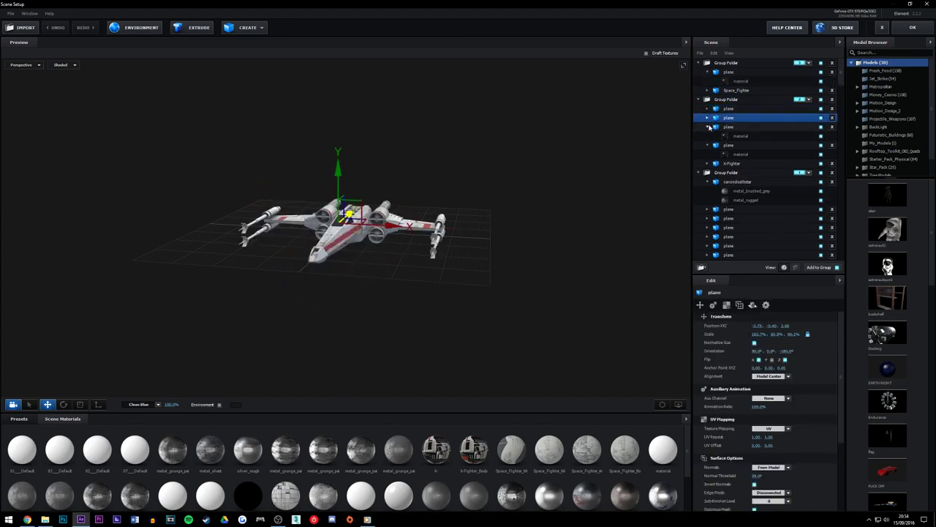
left_click(707, 128)
left_click(708, 137)
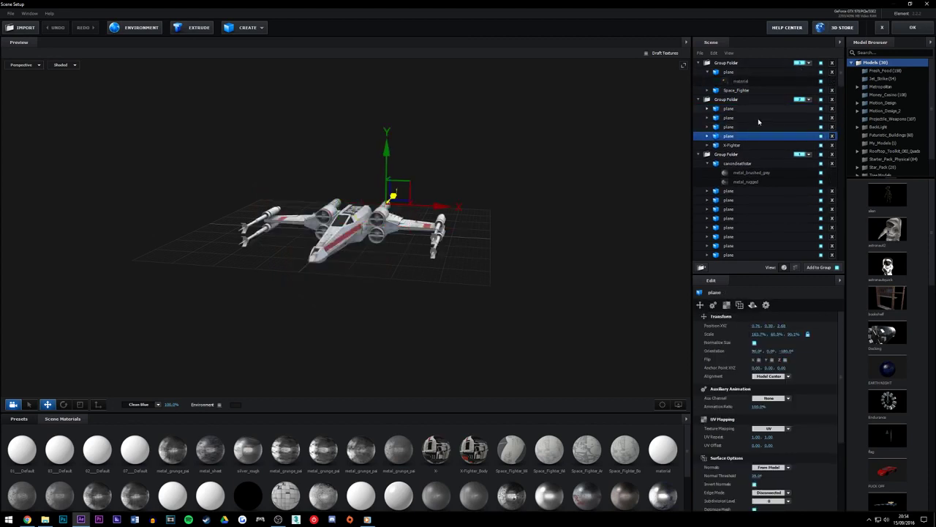
left_click(708, 164)
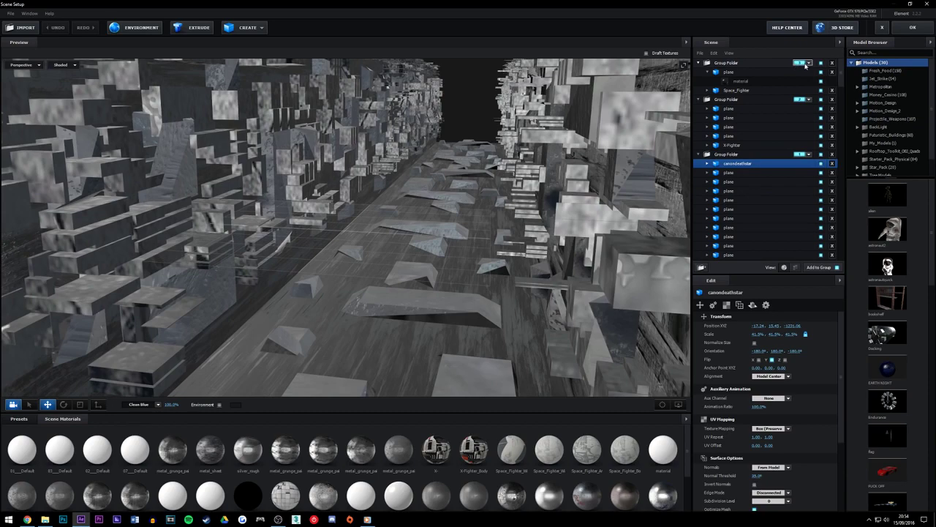
Examine the Death Star trench model from close up and far away, including the surface tiles around it
left_click_drag(571, 194, 555, 212)
scroll(555, 211, "down", 5)
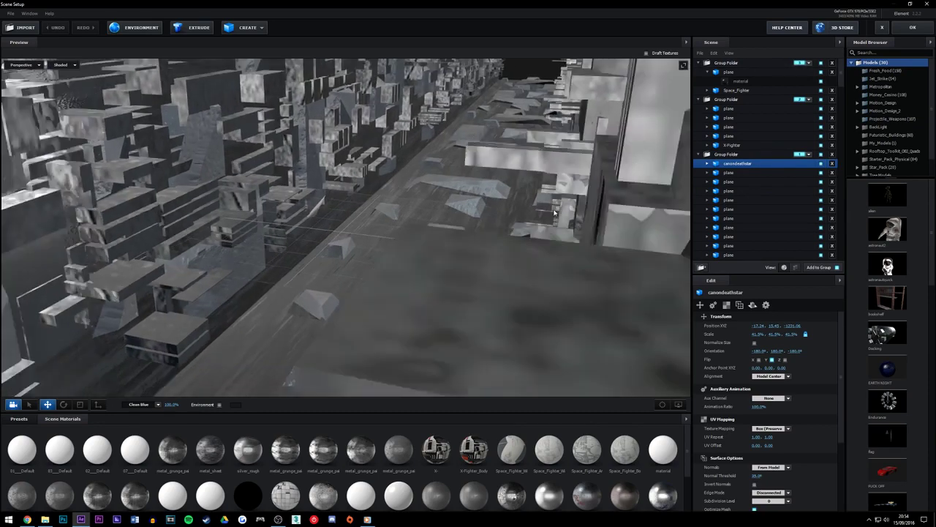
scroll(553, 212, "down", 10)
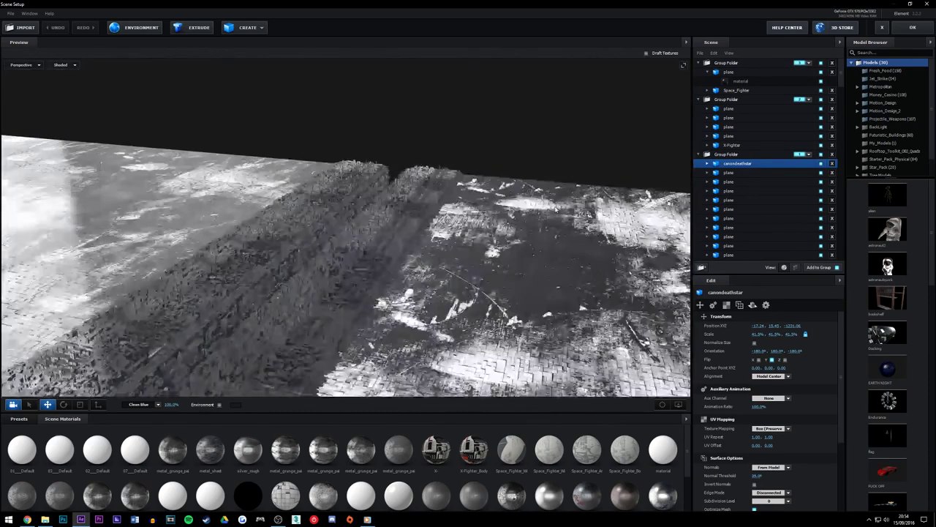
scroll(431, 229, "down", 10)
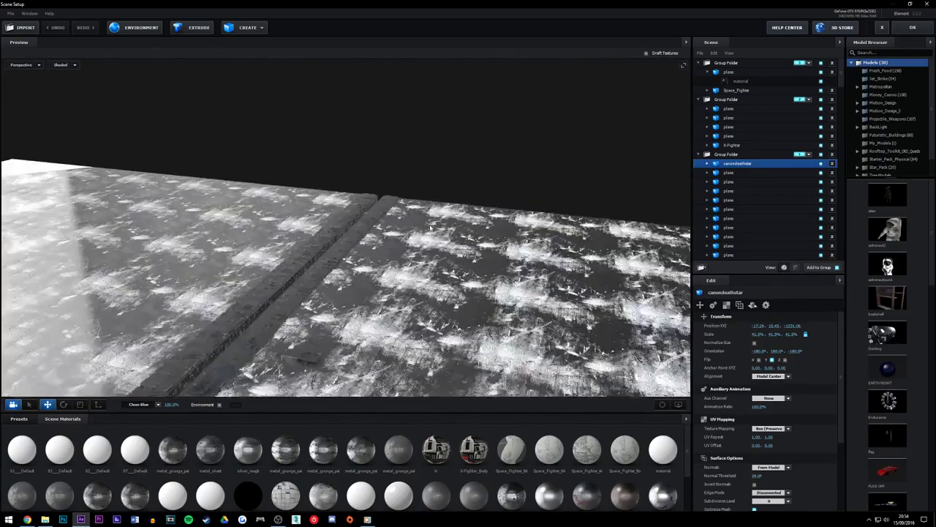
left_click_drag(431, 228, 319, 268)
scroll(505, 175, "up", 5)
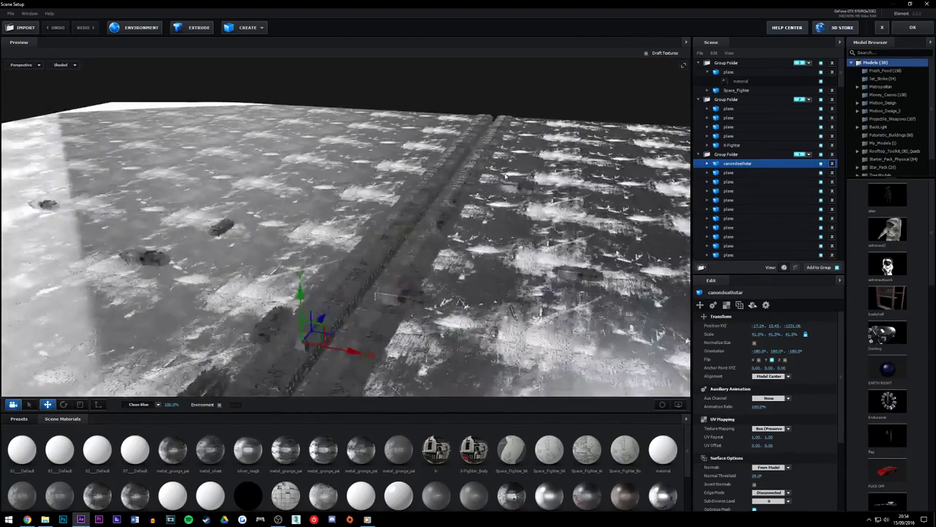
scroll(505, 175, "up", 5)
scroll(320, 267, "down", 3)
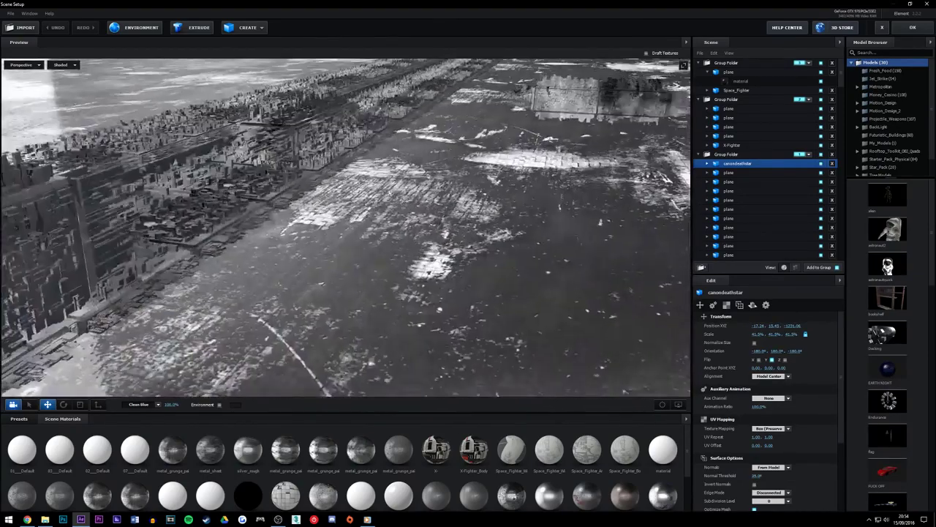
left_click_drag(439, 205, 606, 132)
Search the model library for "cyli" and add the plain cylinder as a separate object above the group folders, framed in the preview
left_click(878, 52)
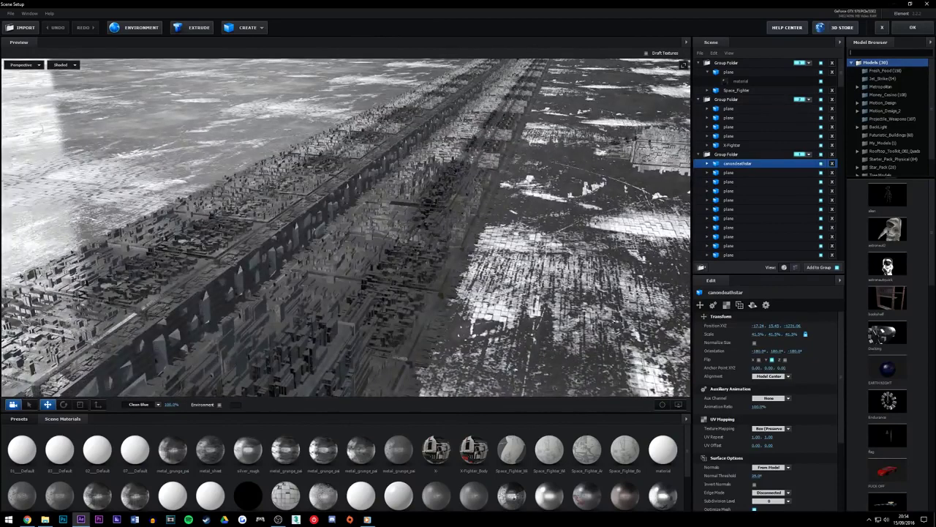
type("cyli")
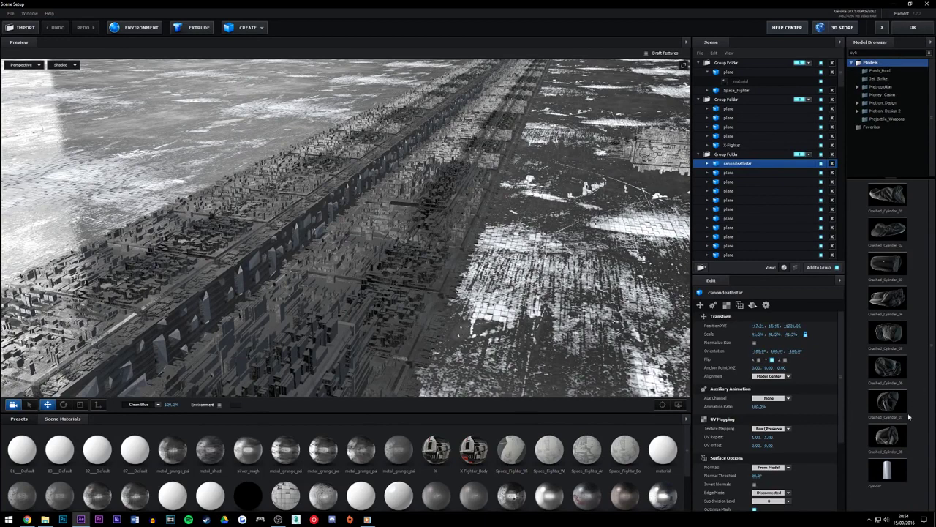
left_click(887, 468)
left_click_drag(733, 165, 755, 63)
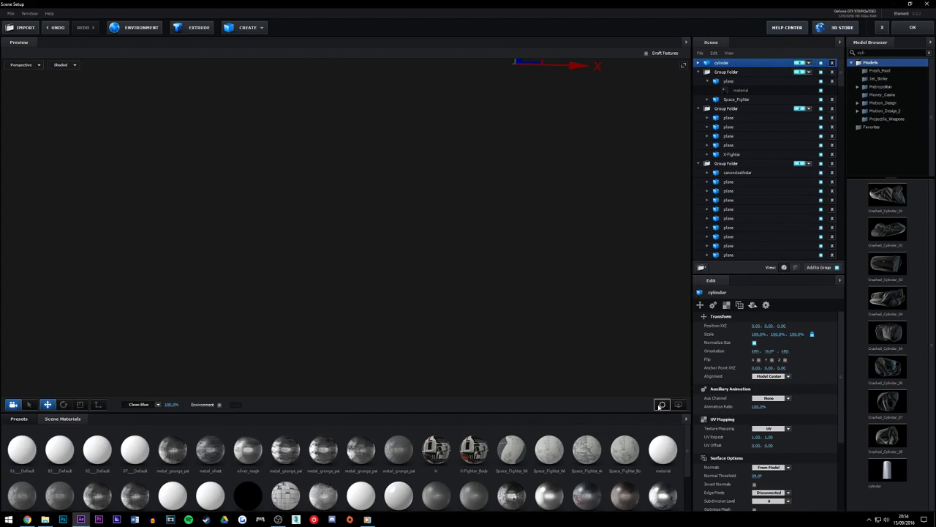
mouse_move(539, 148)
left_mouse_down()
mouse_move(539, 174)
mouse_move(545, 129)
mouse_move(542, 137)
left_mouse_up()
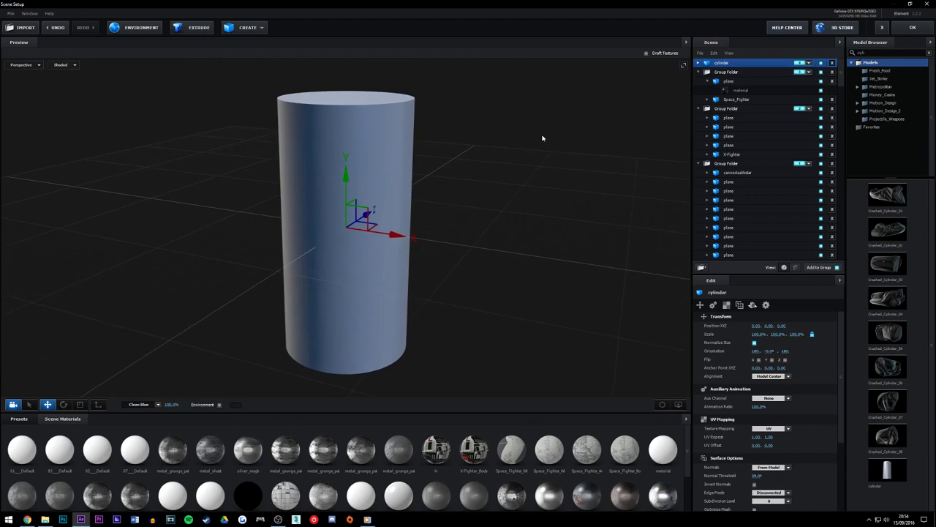
Scale the cylinder down into a thin rod, unlinking and relinking the proportions to reach 4.0% in X and Z
left_click_drag(779, 334, 692, 337)
key("ctrl+z")
left_click(812, 336)
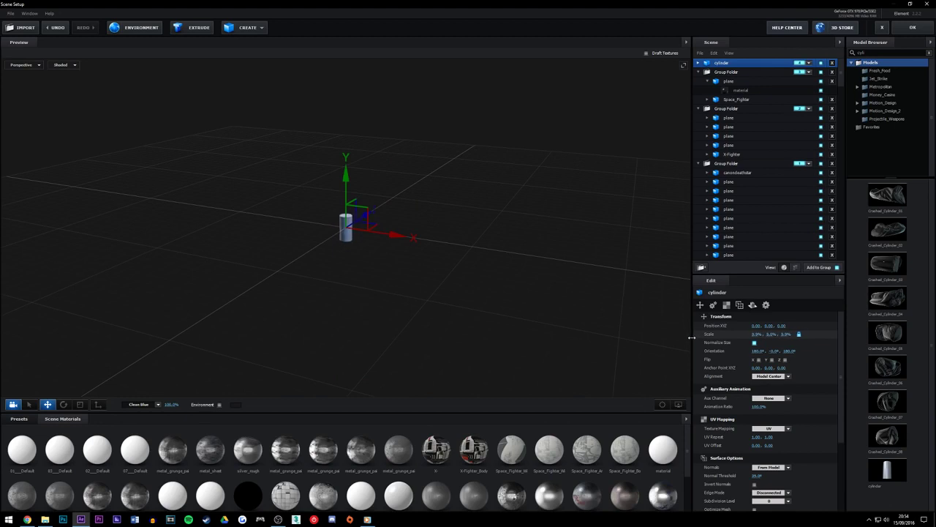
left_click(799, 335)
mouse_move(785, 335)
left_mouse_down()
mouse_move(734, 337)
mouse_move(844, 331)
mouse_move(797, 333)
left_mouse_up()
key("ctrl+z")
key("ctrl+z")
key("ctrl+z")
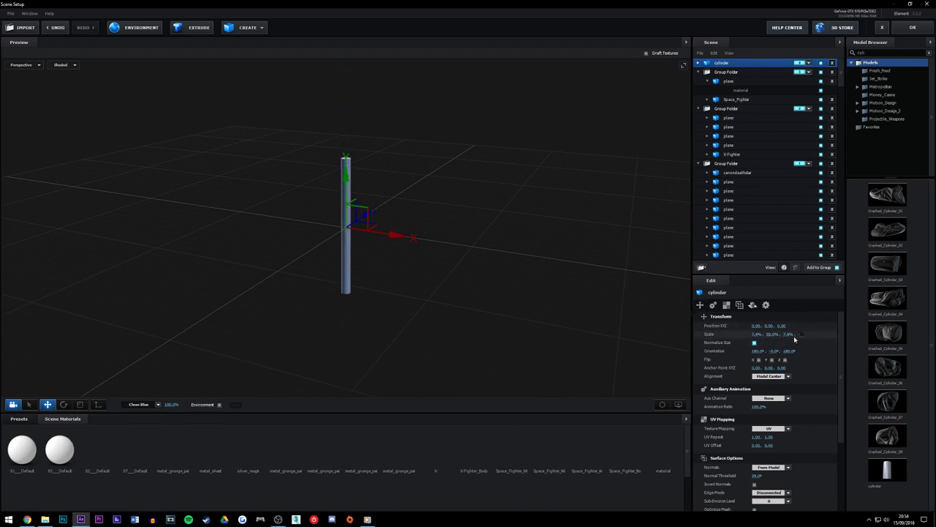
left_click(800, 334)
left_click_drag(787, 334, 782, 334)
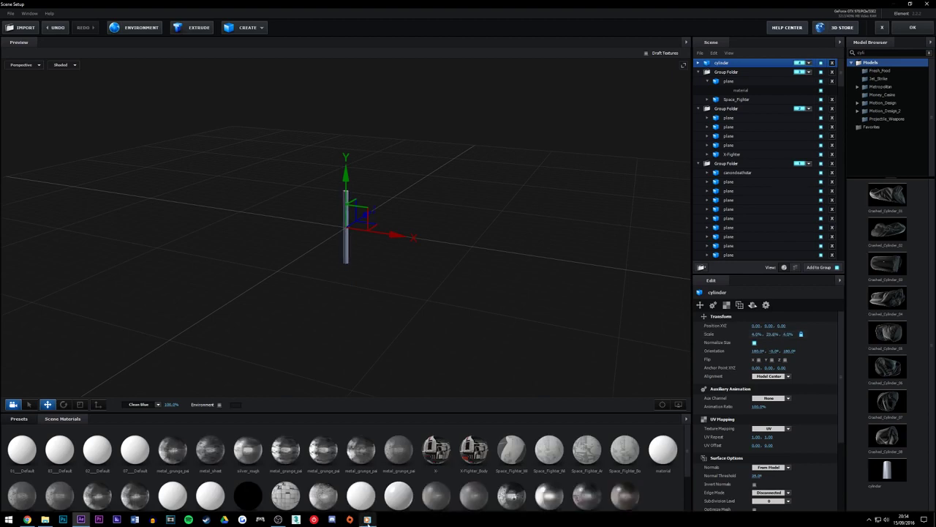
Switch to the media player, skip to the next track, and return to the Scene Setup
mouse_move(367, 519)
left_click(385, 499)
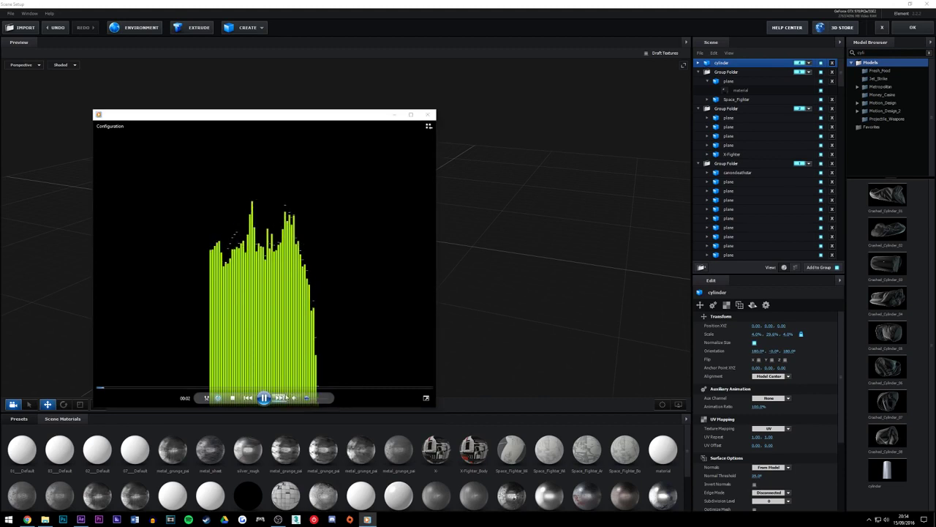
left_click(280, 398)
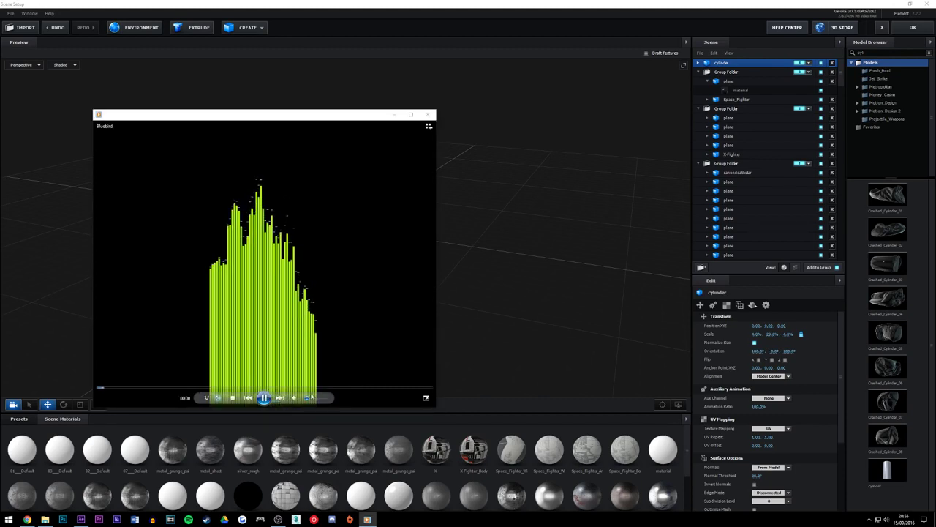
left_click(516, 274)
left_click_drag(461, 231, 463, 255)
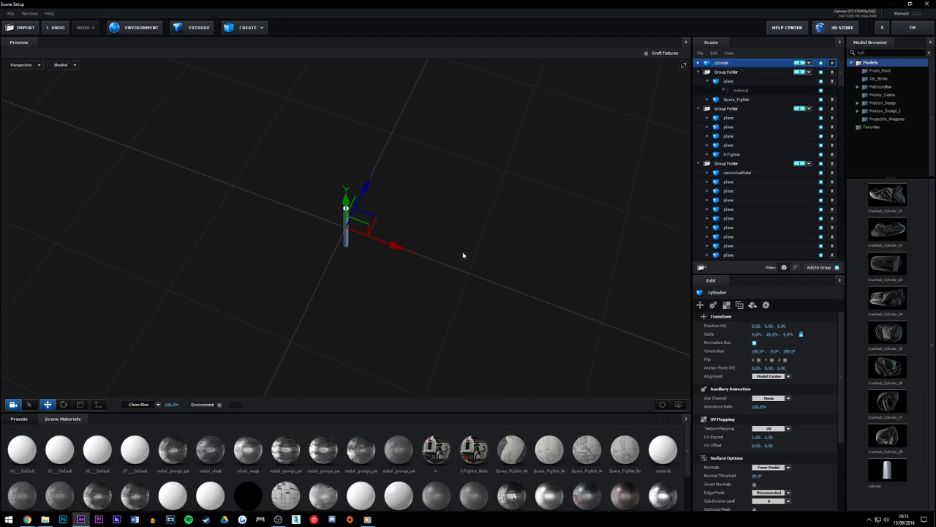
right_click(296, 519)
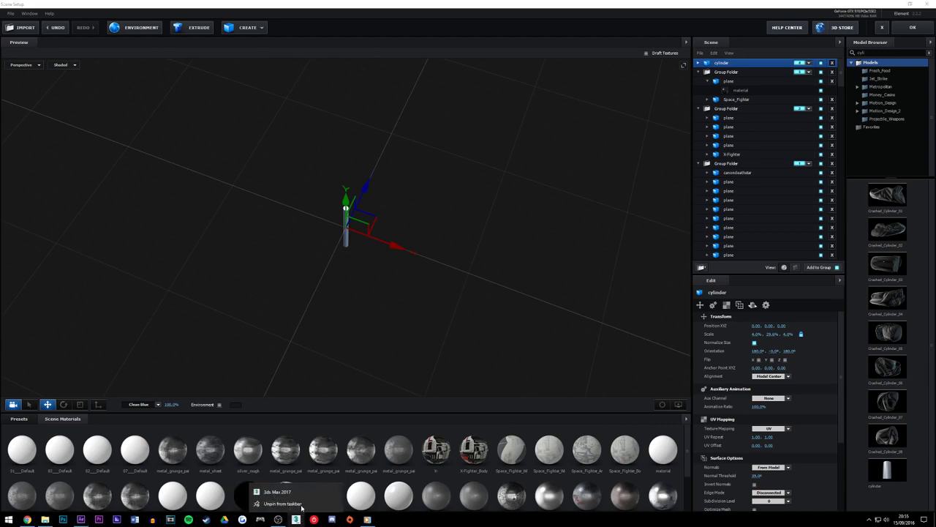
left_click(419, 326)
left_click_drag(424, 215, 437, 186)
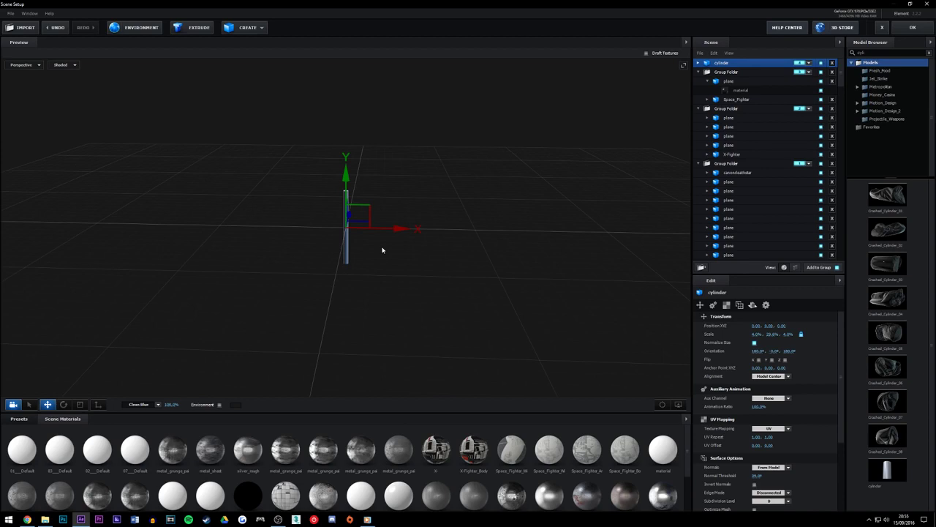
left_click_drag(401, 176, 432, 209)
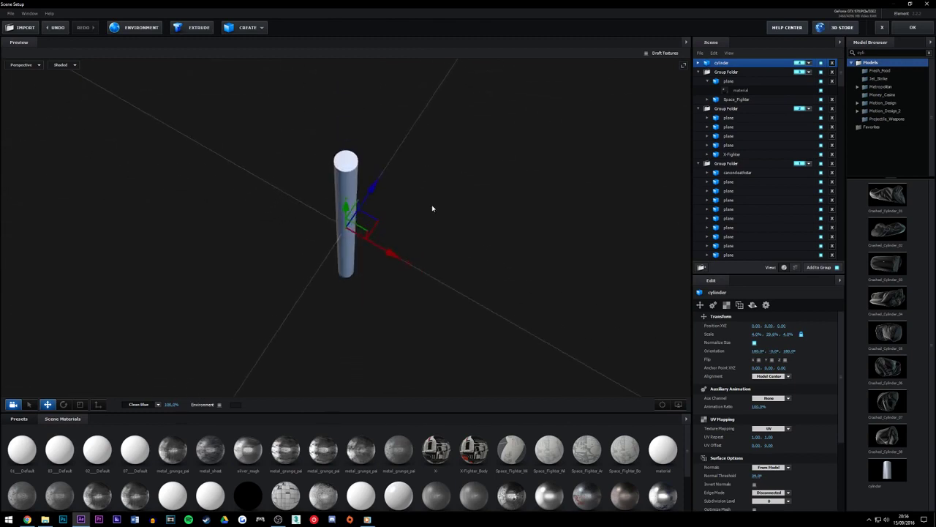
left_click(80, 520)
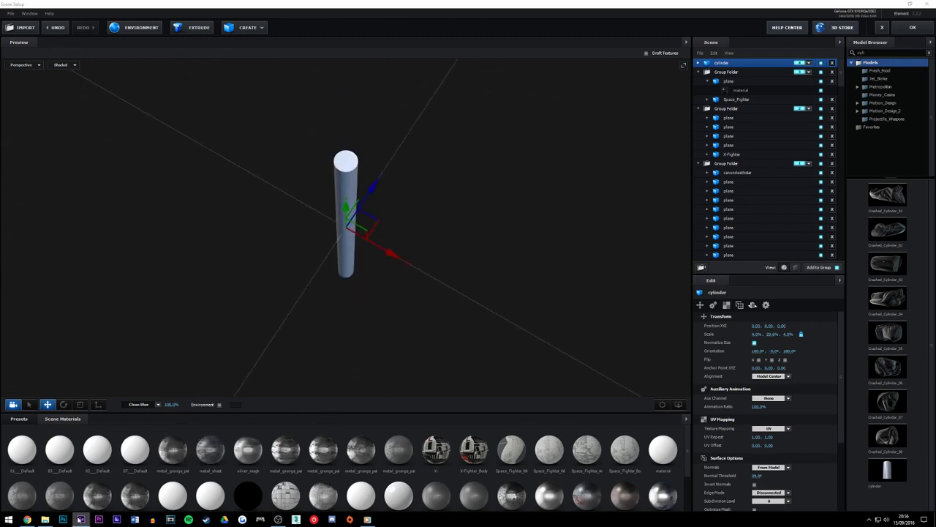
left_click(416, 224)
left_click_drag(416, 223, 441, 190)
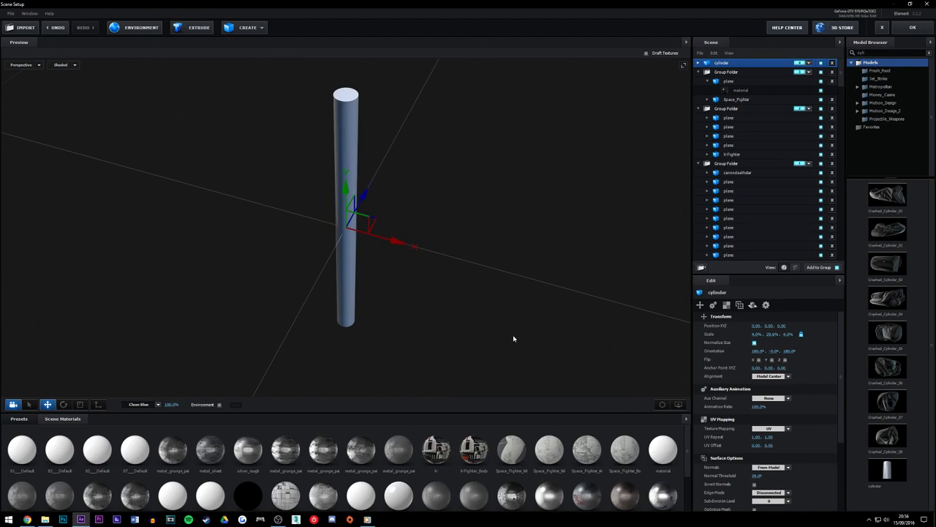
scroll(363, 283, "down", 7)
scroll(373, 289, "up", 5)
scroll(373, 289, "up", 2)
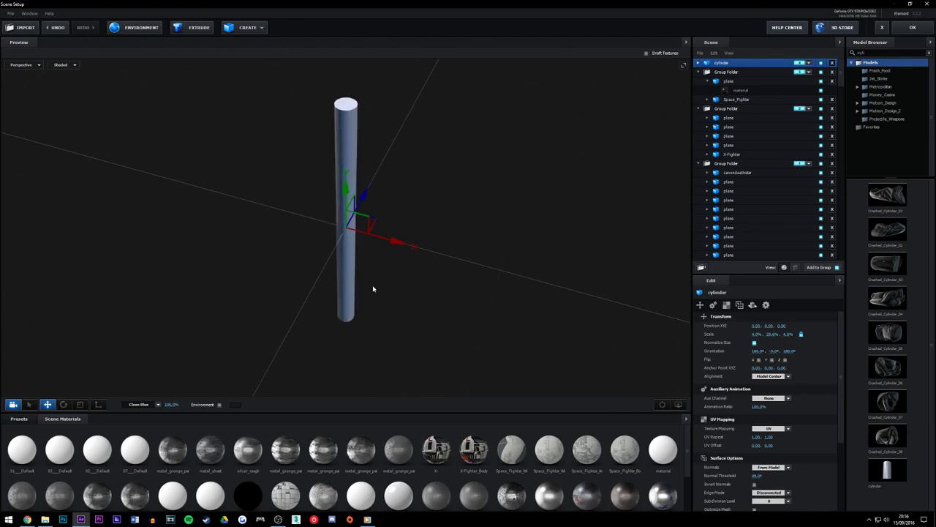
left_click_drag(441, 200, 539, 305)
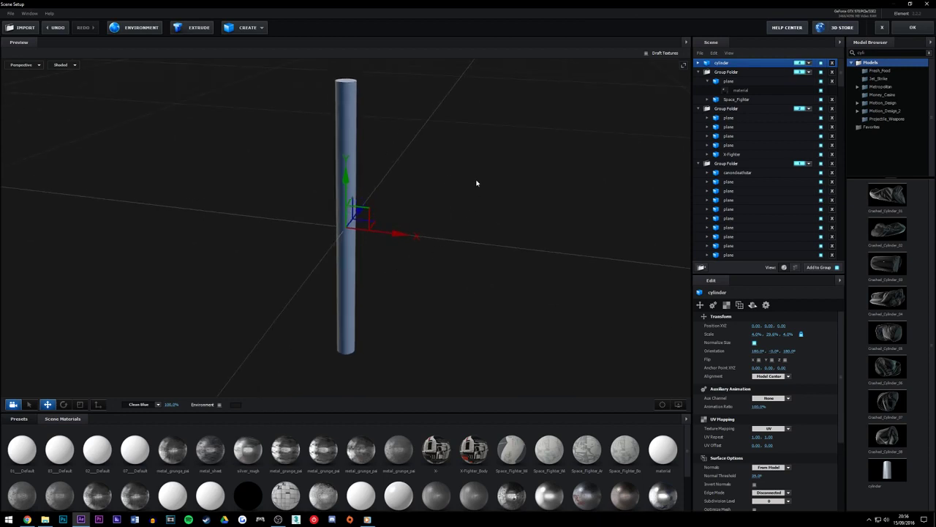
mouse_move(477, 182)
left_mouse_down()
mouse_move(474, 202)
mouse_move(425, 165)
mouse_move(434, 204)
mouse_move(468, 195)
left_mouse_up()
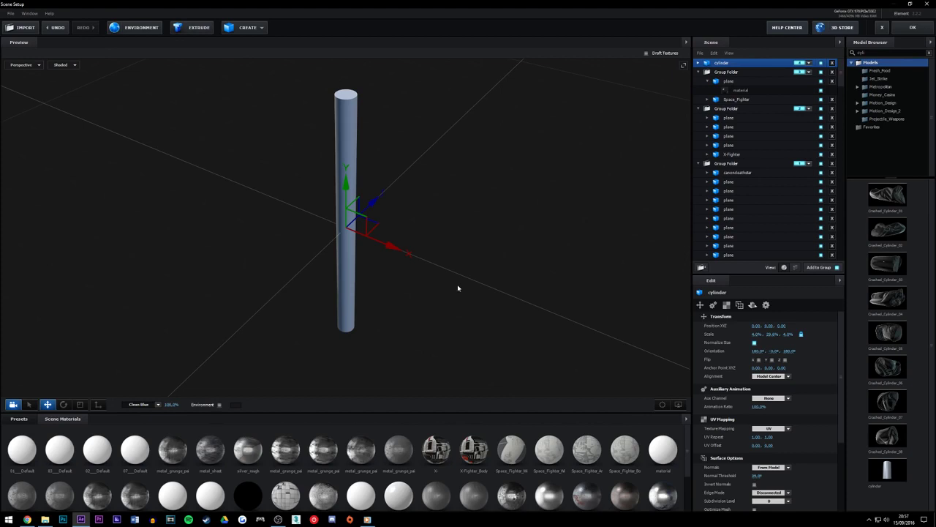
left_click_drag(458, 286, 433, 266)
left_click_drag(504, 212, 584, 221)
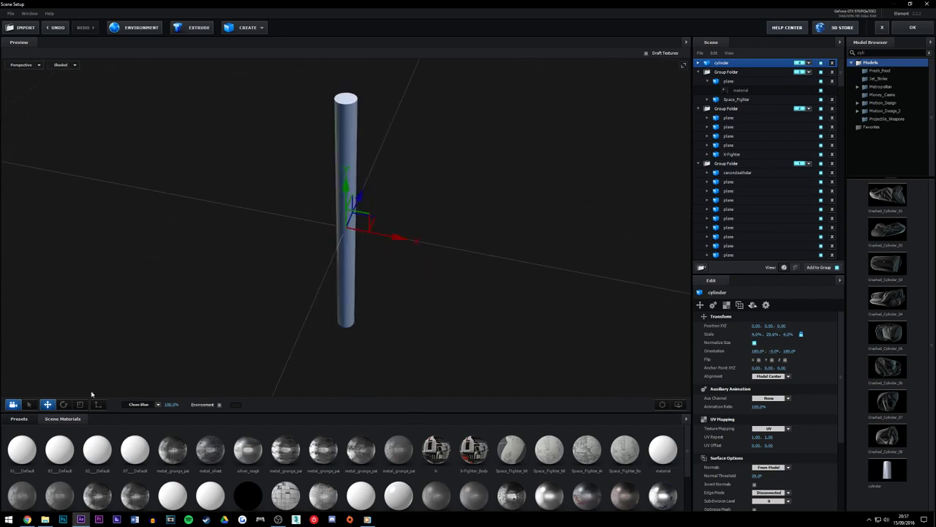
Apply the Paint preset from the V1_Materials folder to the cylinder
left_click(19, 418)
double_click(38, 461)
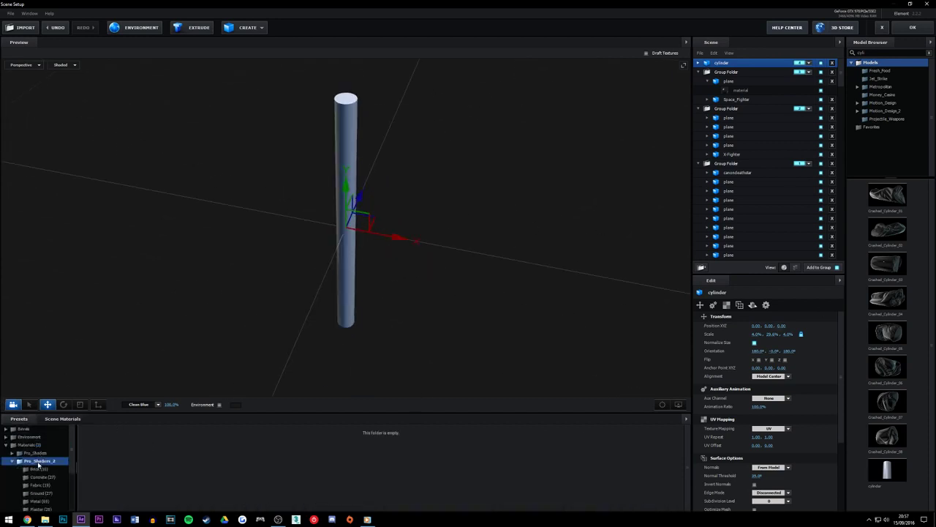
scroll(38, 463, "down", 5)
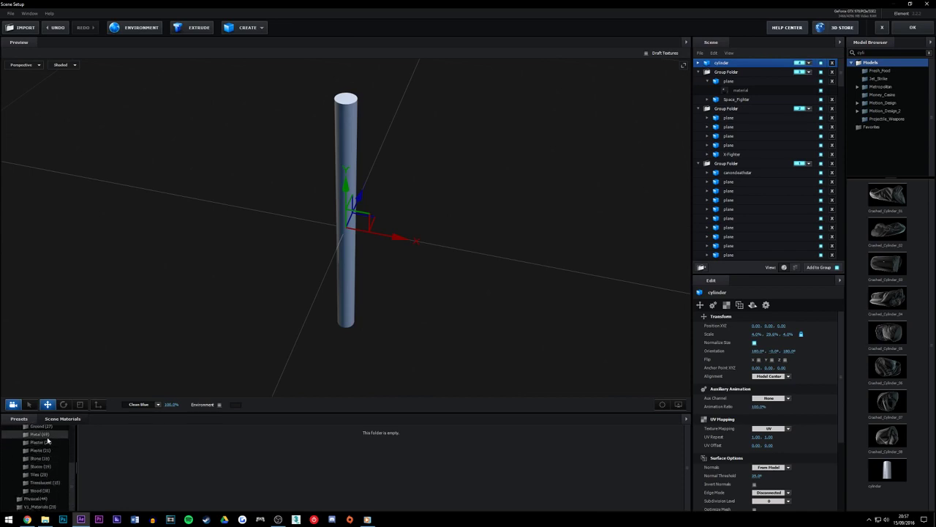
left_click(47, 436)
left_click(40, 506)
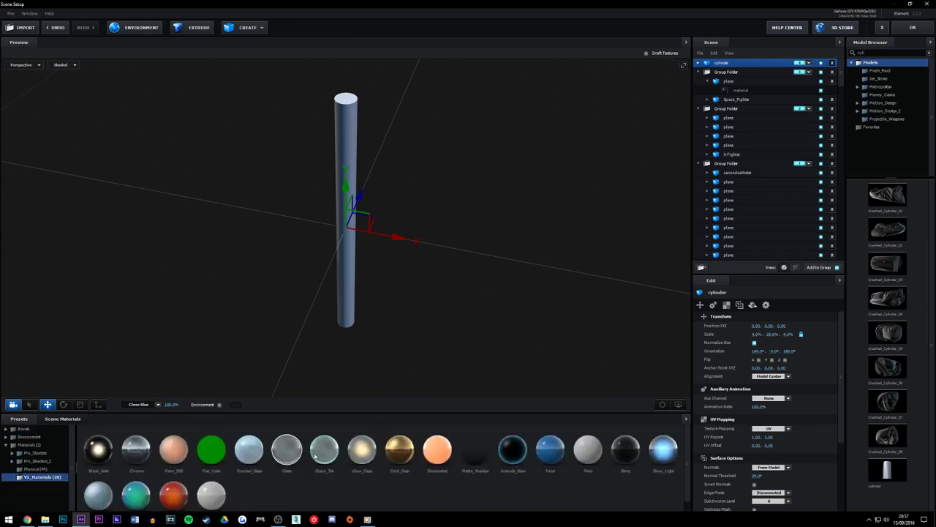
mouse_move(550, 449)
left_mouse_down()
mouse_move(790, 126)
mouse_move(774, 143)
mouse_move(725, 63)
left_mouse_up()
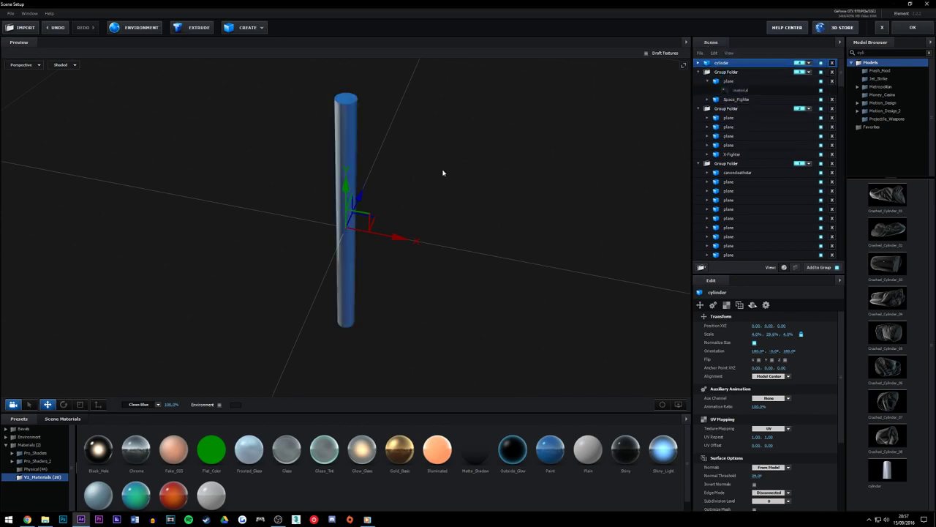
left_click_drag(443, 173, 464, 301)
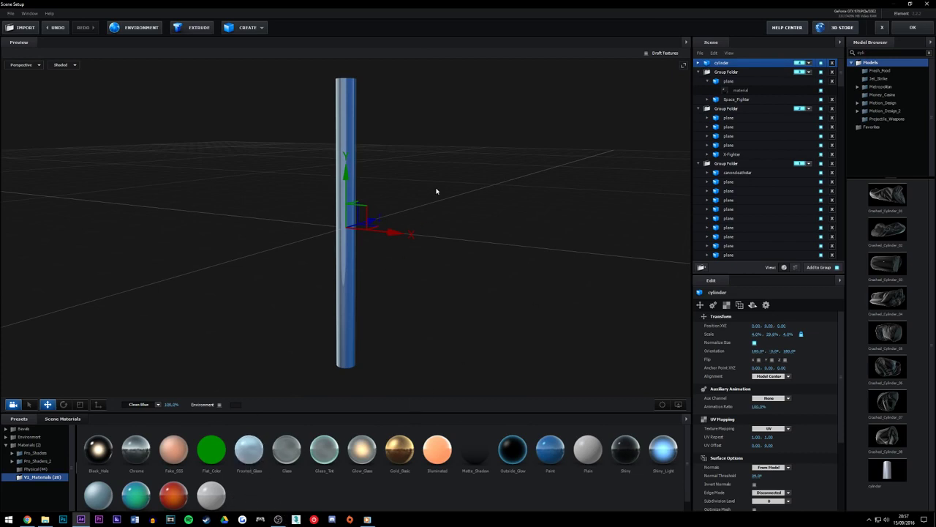
mouse_move(437, 191)
left_mouse_down()
mouse_move(424, 151)
mouse_move(421, 200)
left_mouse_up()
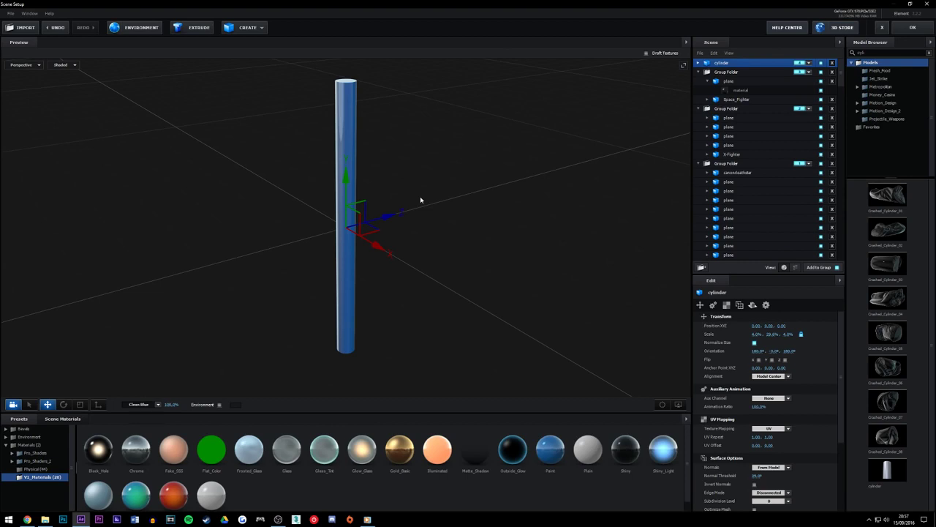
scroll(773, 374, "down", 5)
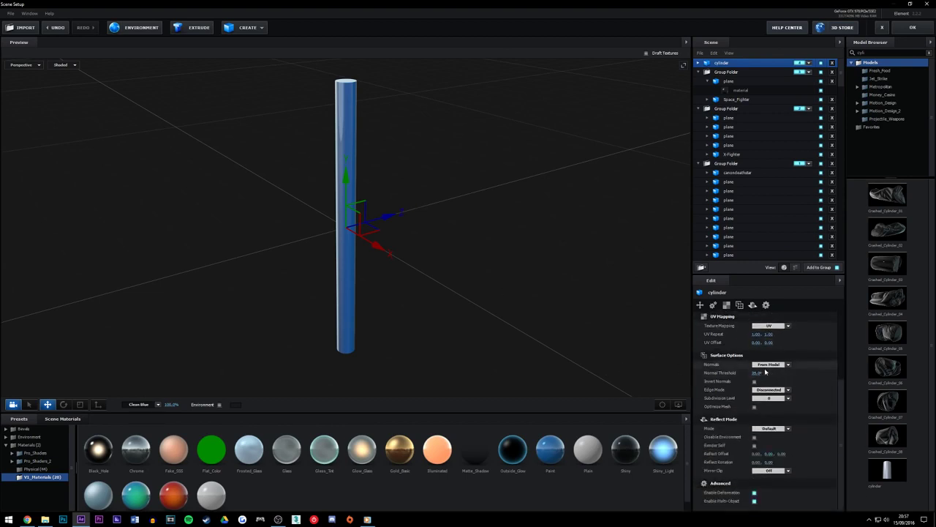
scroll(766, 373, "up", 5)
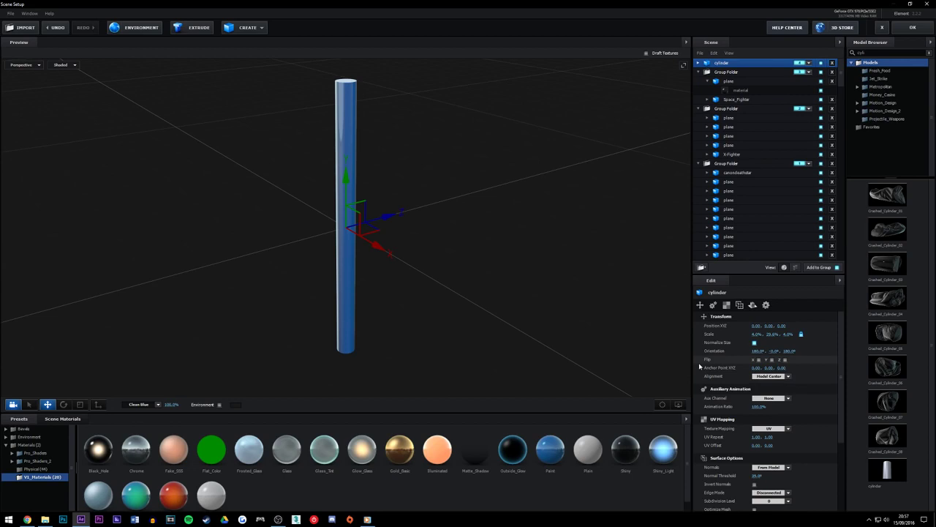
left_click_drag(529, 261, 460, 244)
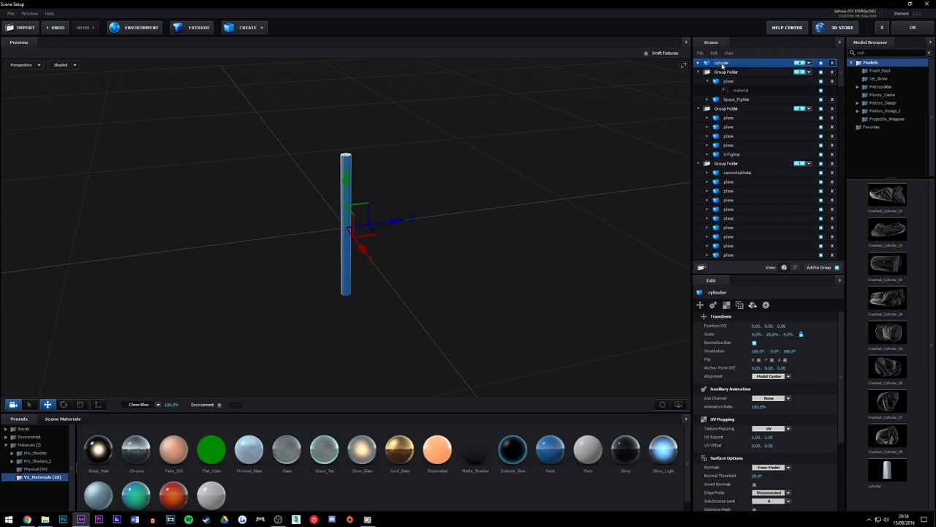
Place the cylinder in the X-Fighter's group folder and shift it sideways to the wing cannons, at about -2.86 in X
left_click_drag(722, 66, 733, 110)
left_click_drag(553, 202, 288, 282)
scroll(482, 197, "down", 5)
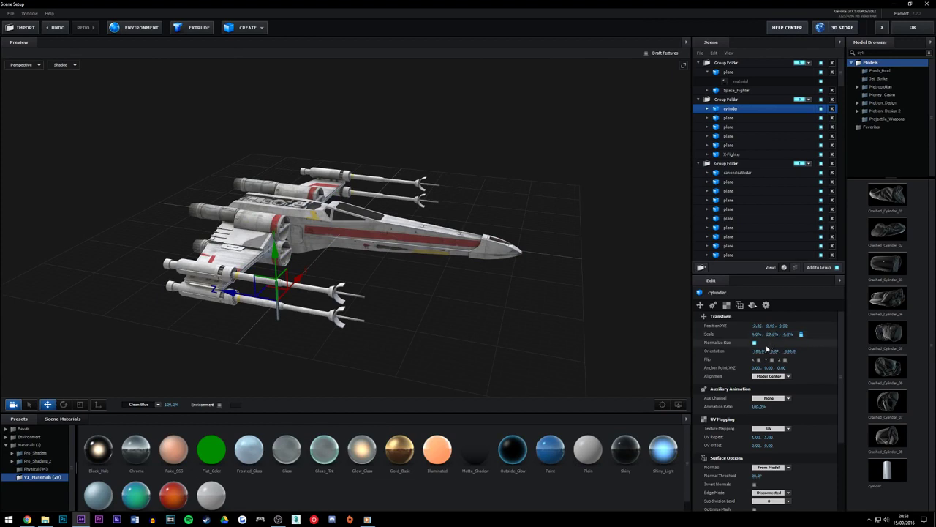
Set the cylinder's X orientation to -90° so that it runs parallel to the X-Fighter's cannons
left_click_drag(758, 351, 828, 352)
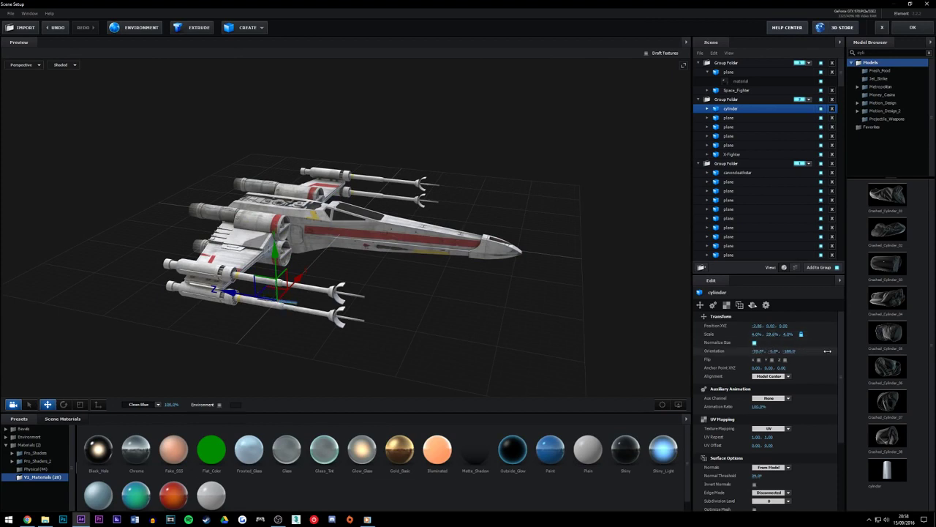
left_click(760, 351)
type("-90")
key("Return")
Align the cylinder with the tip of the X-Fighter's lower wing cannon, at about -2.85, -0.24, -0.89
left_click_drag(232, 293, 414, 200)
scroll(373, 341, "up", 5)
scroll(414, 201, "up", 4)
left_click_drag(514, 202, 387, 191)
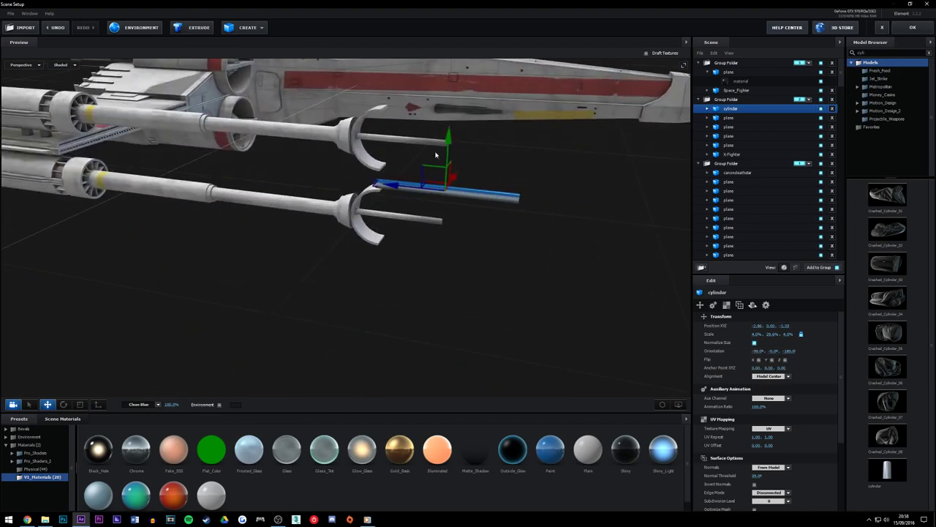
left_click_drag(448, 155, 408, 256)
left_click_drag(621, 121, 643, 158)
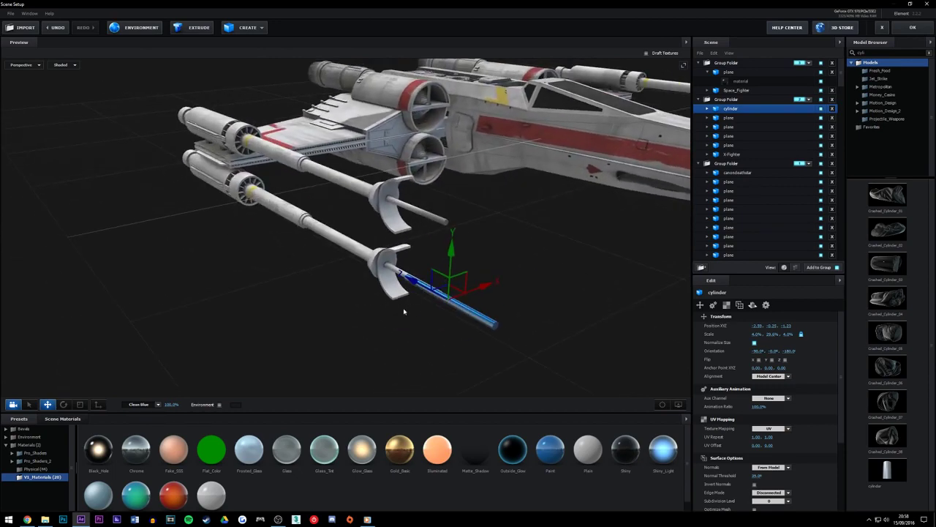
left_click_drag(406, 282, 382, 282)
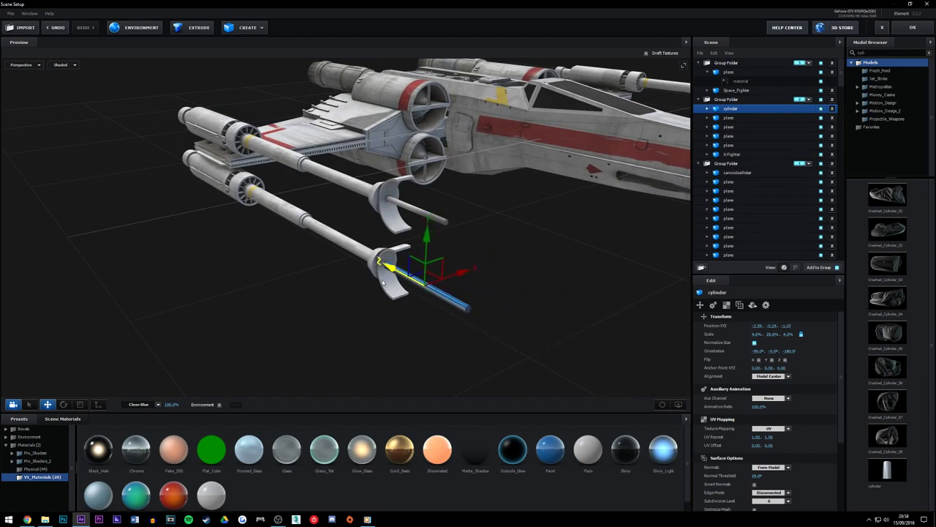
left_click_drag(323, 303, 421, 325)
mouse_move(391, 258)
left_mouse_down()
mouse_move(327, 268)
mouse_move(365, 262)
mouse_move(397, 280)
mouse_move(408, 258)
left_mouse_up()
Take the cylinder out of the X-Fighter's group as a separate object above the group folders and accept the scene changes
scroll(400, 281, "down", 3)
left_click_drag(731, 109, 791, 62)
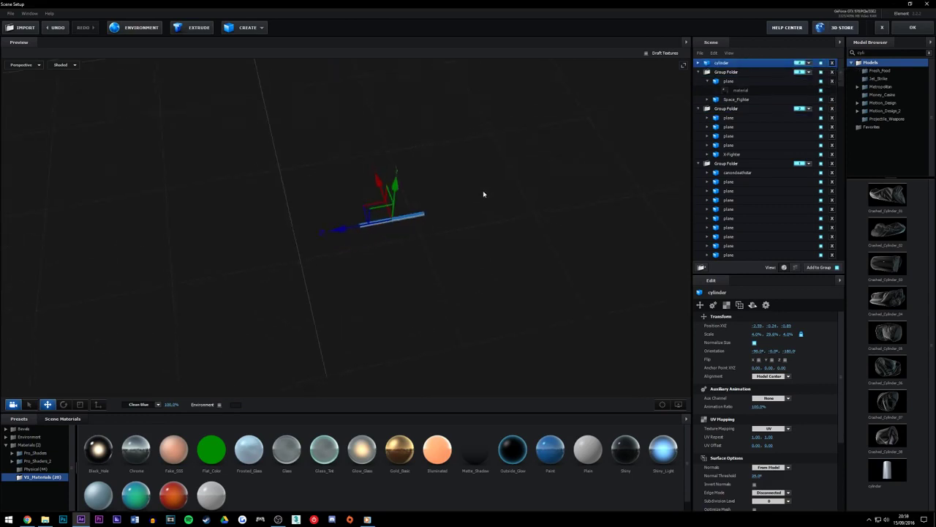
left_click(912, 27)
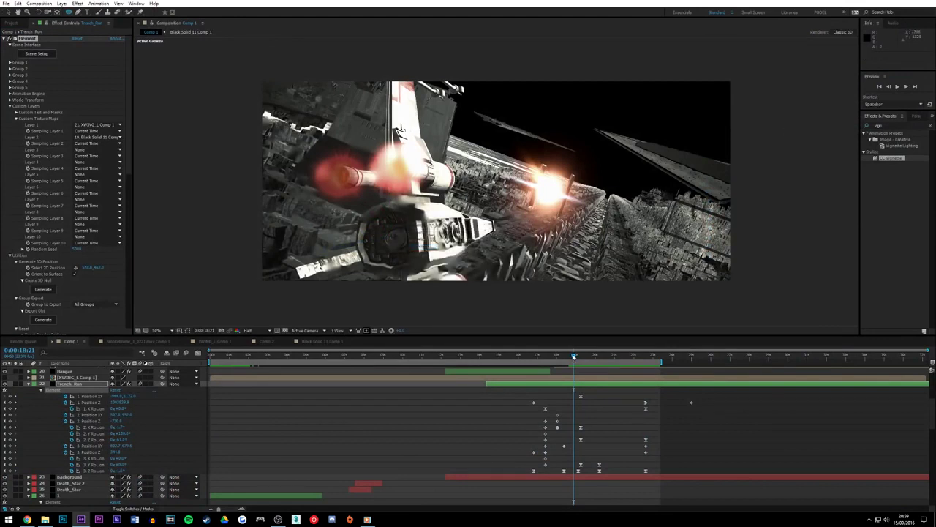
Start keyframing Group 4's Position XY and Position Z on the Trench_Run layer and reveal its keyframed properties in the timeline
scroll(20, 267, "down", 15)
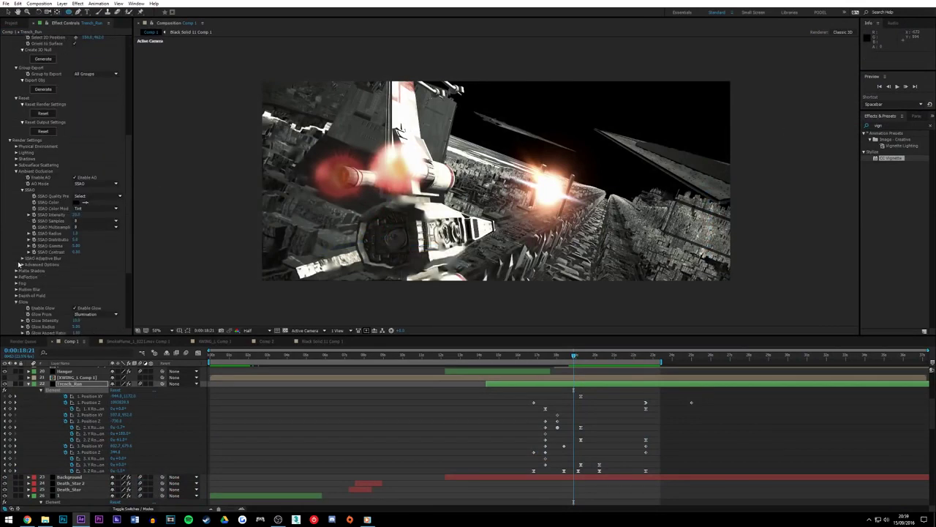
scroll(20, 266, "up", 10)
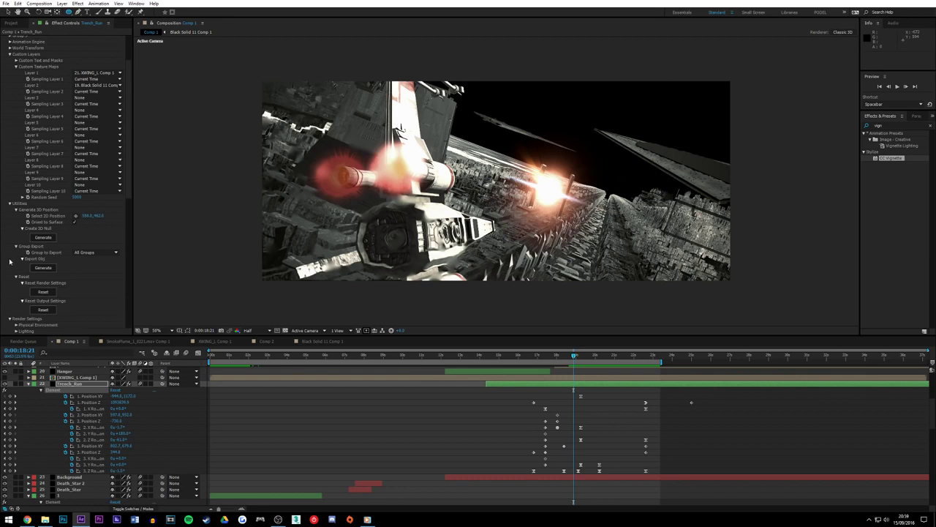
scroll(11, 261, "up", 4)
left_click(11, 82)
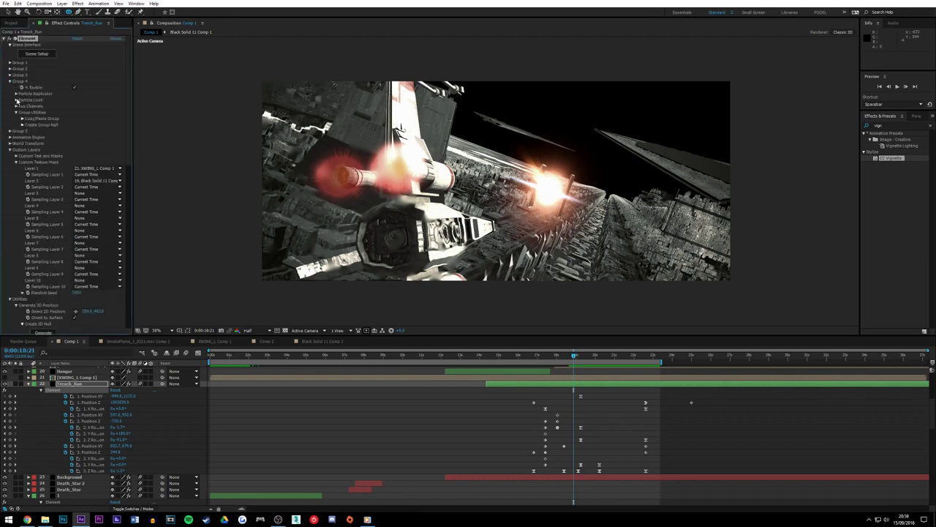
left_click(16, 93)
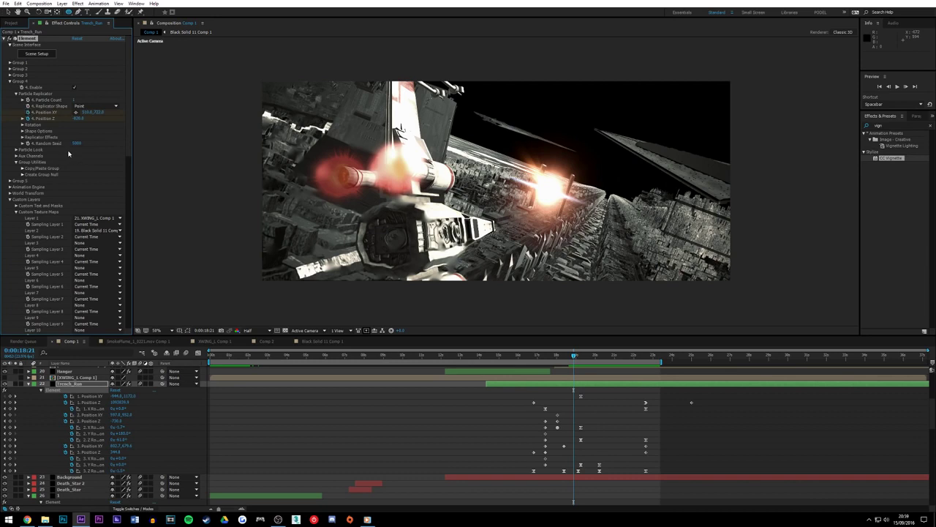
key("u")
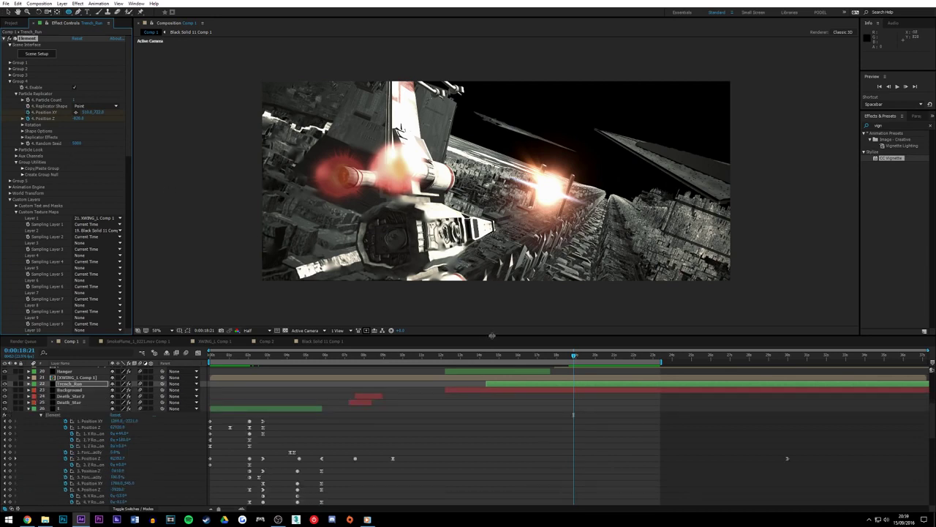
key("u")
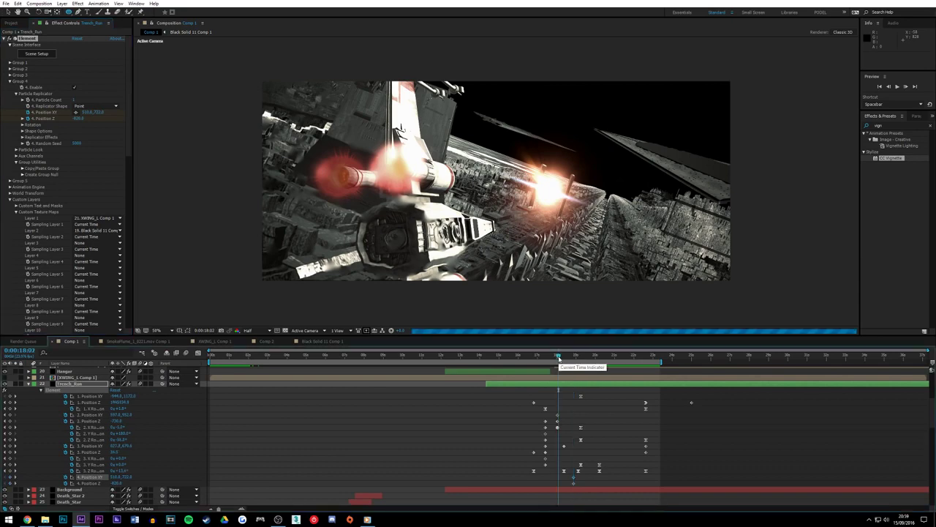
Move Group 4's Position XY and Position Z keyframes to 0:00:17:22, the frame just before the flash at the TIE fighter
left_click(553, 358)
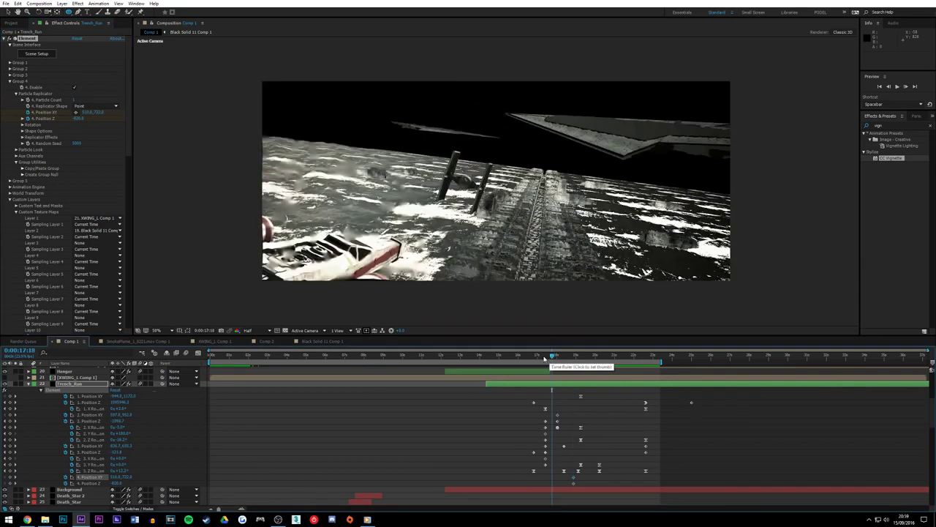
scroll(557, 382, "down", 10)
scroll(556, 382, "down", 3)
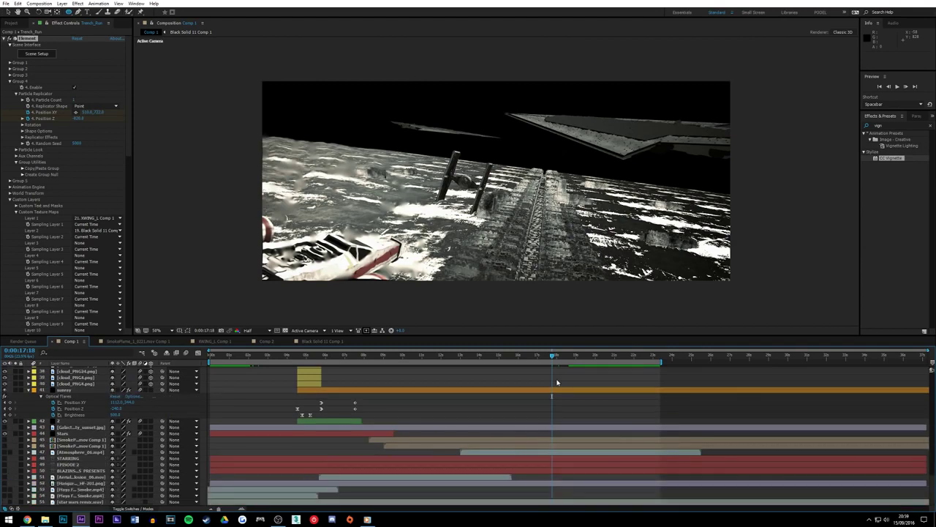
left_click(907, 86)
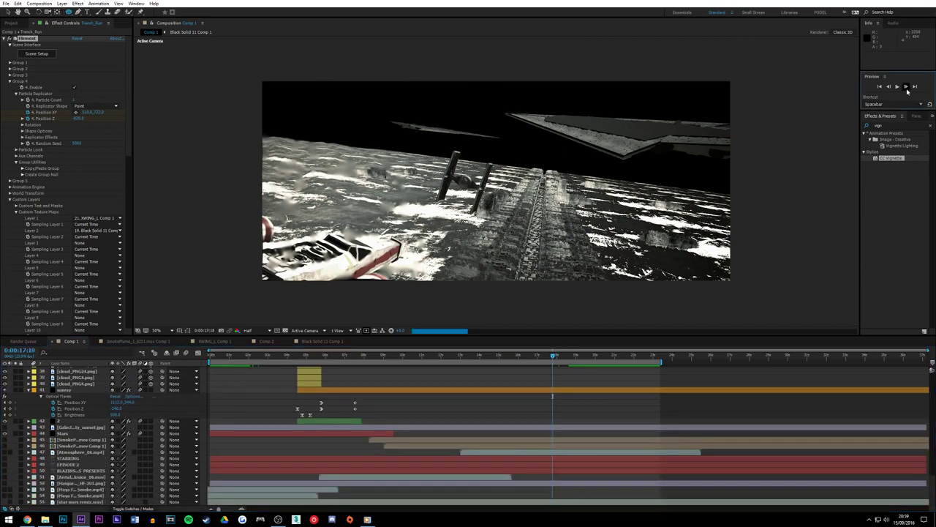
left_click(906, 86)
left_click(906, 87)
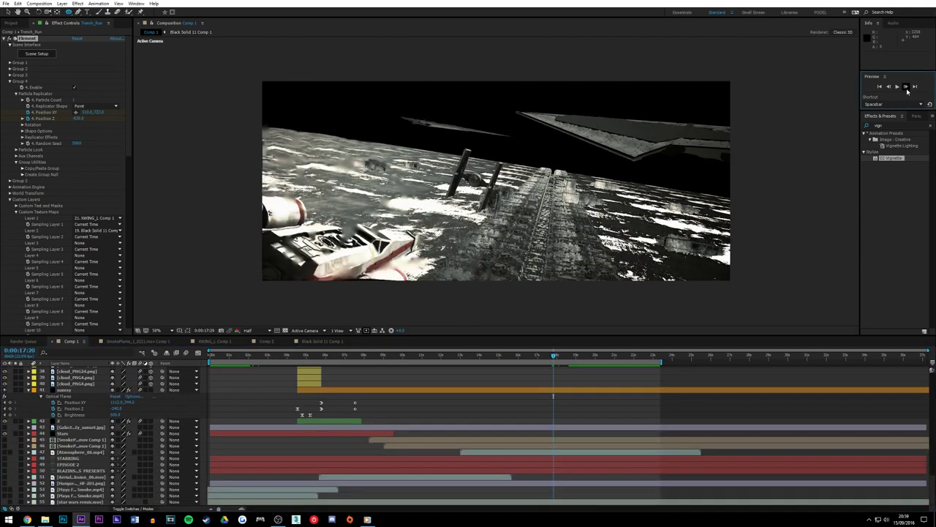
left_click(906, 86)
left_click(906, 87)
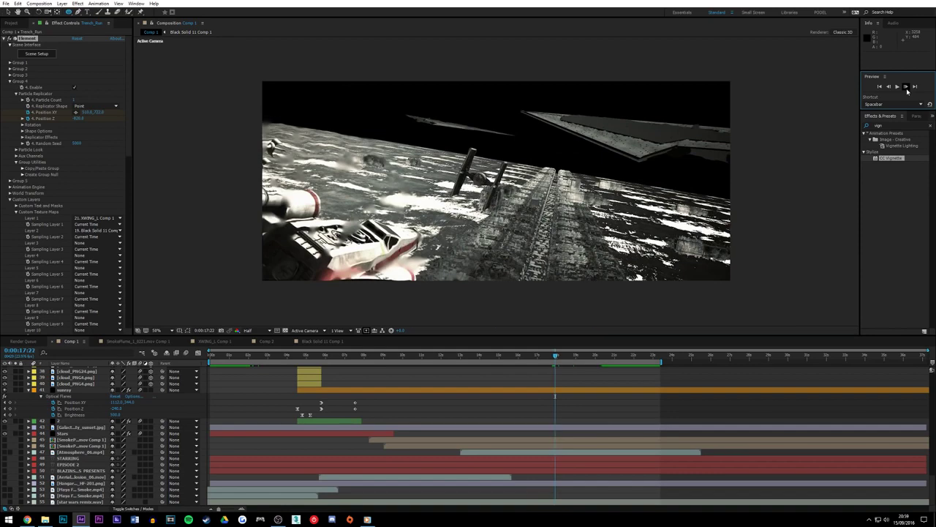
left_click(906, 87)
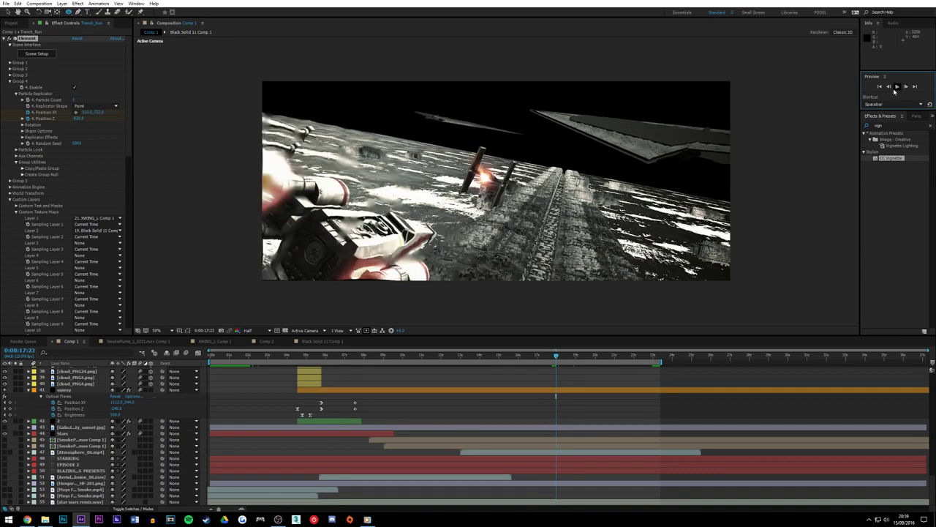
left_click(889, 87)
scroll(513, 436, "up", 10)
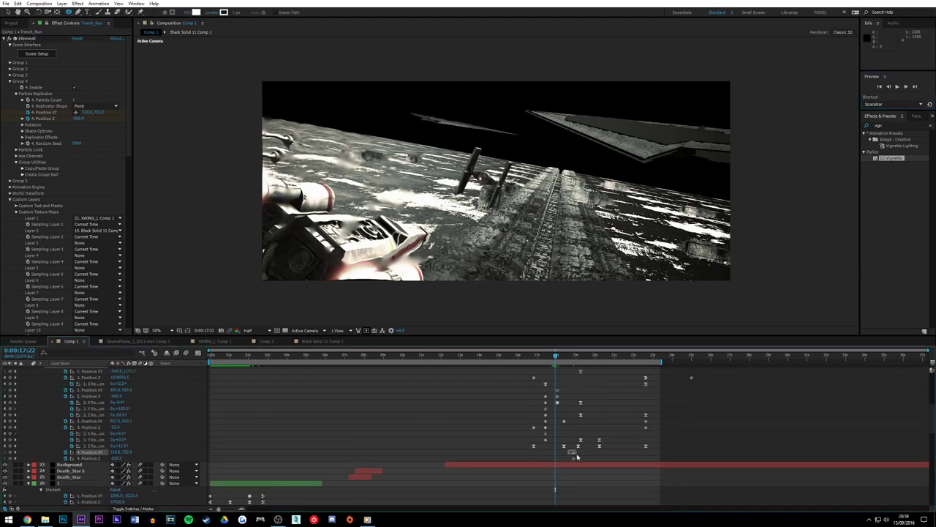
left_click_drag(575, 459, 555, 459)
left_click(566, 459)
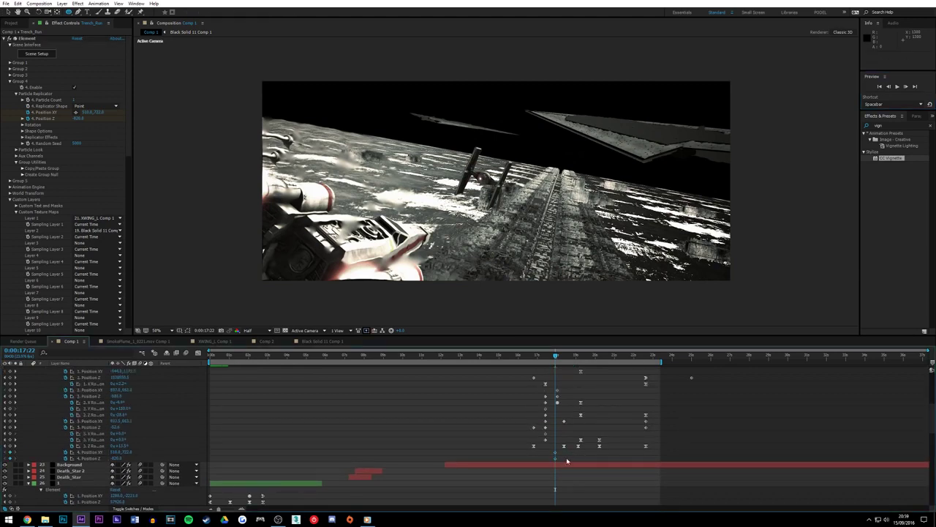
Add keyframes for Group 4's Position XY and Position Z at 0:00:17:15
left_click(550, 357)
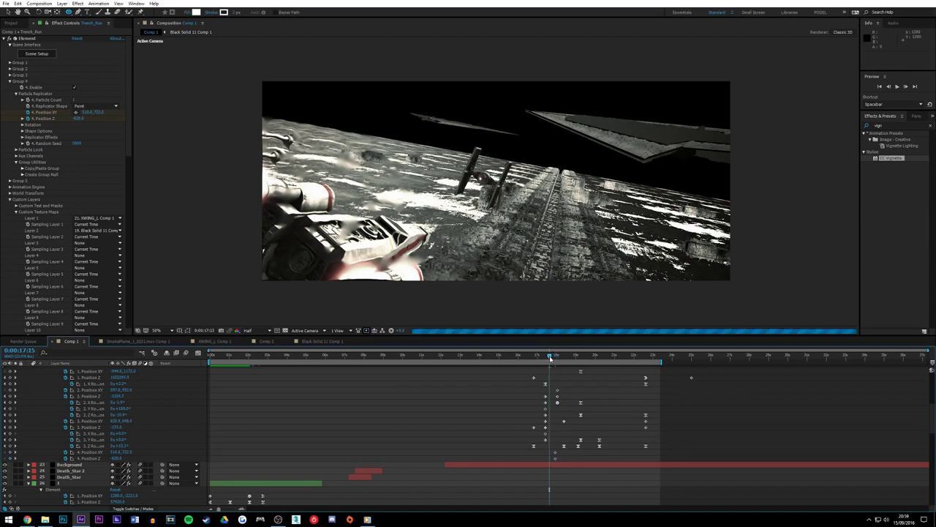
left_click(11, 452)
left_click(10, 458)
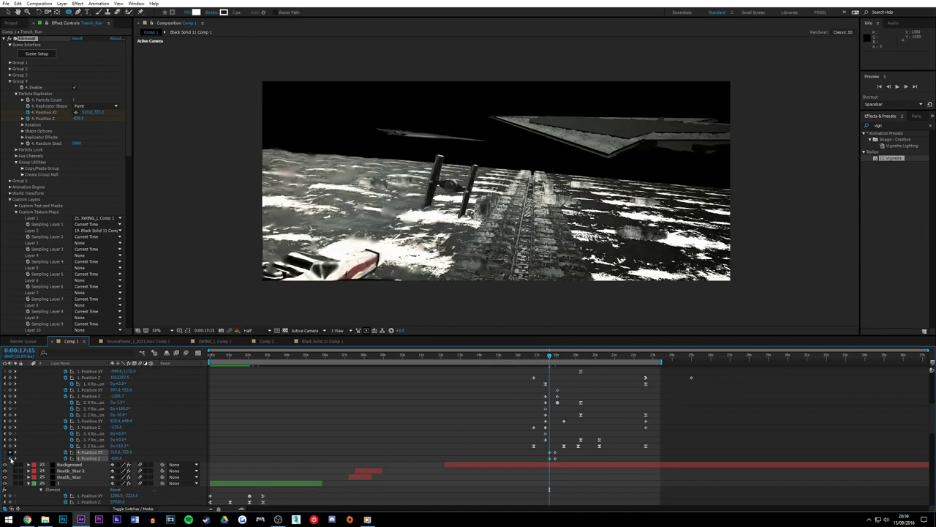
left_click(460, 434)
At 0:00:17:22, reduce Group 4's Y position to about 527 and set its Position Z to 200
left_click(556, 356)
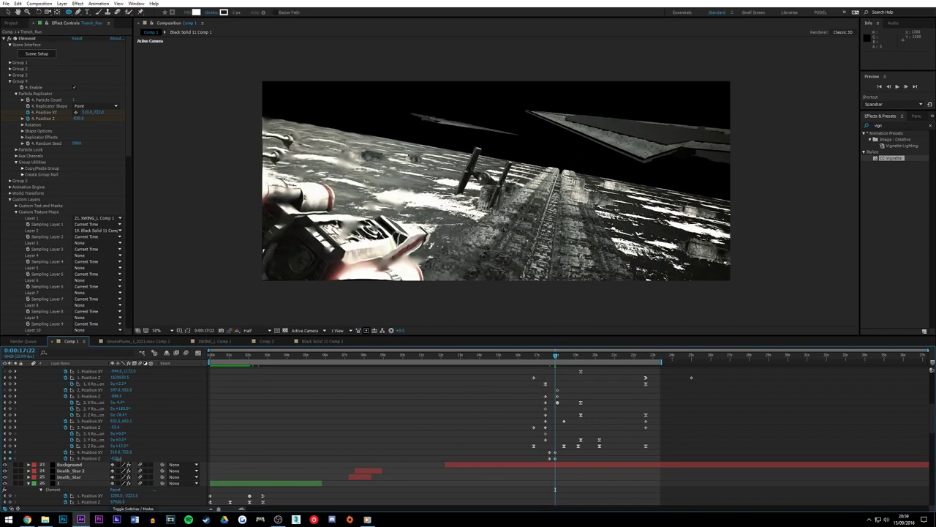
left_click(92, 458)
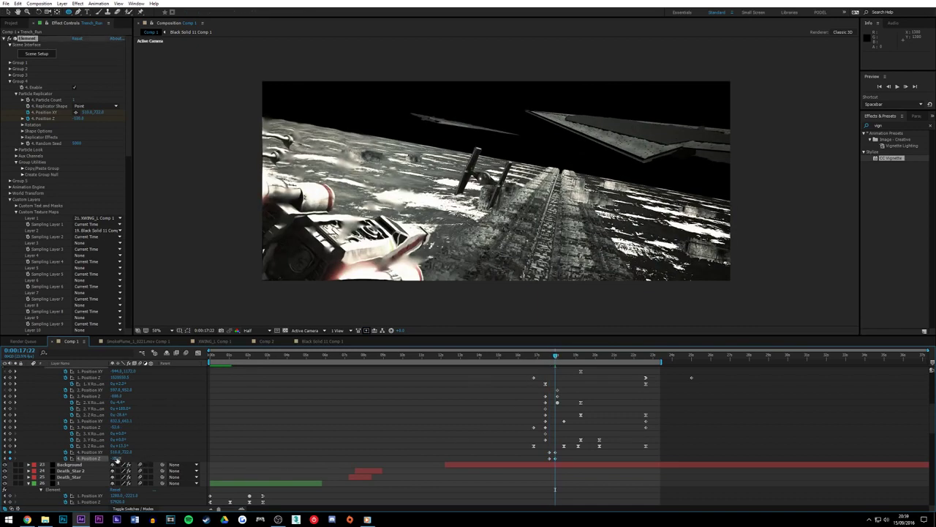
left_click_drag(115, 458, 167, 463)
left_click(127, 452)
left_click(146, 456)
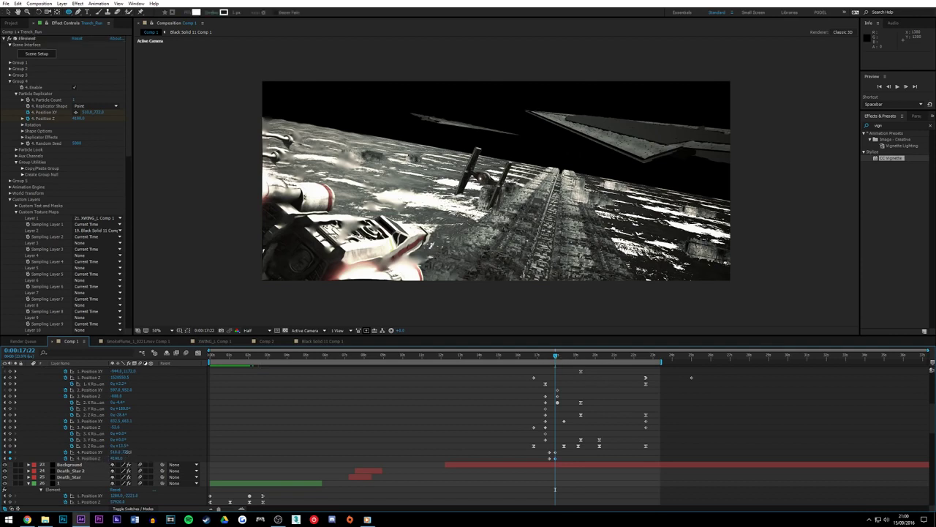
left_click(92, 453)
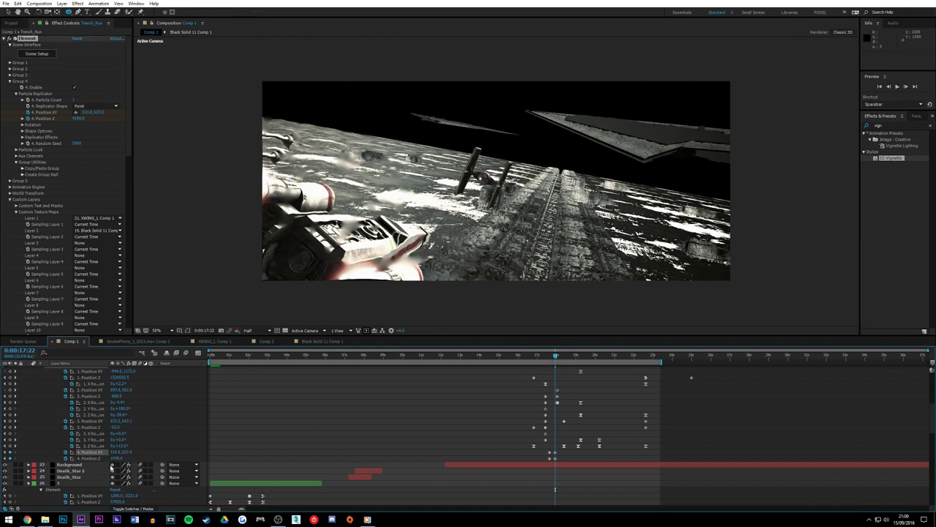
left_click(117, 457)
type("200")
key("Return")
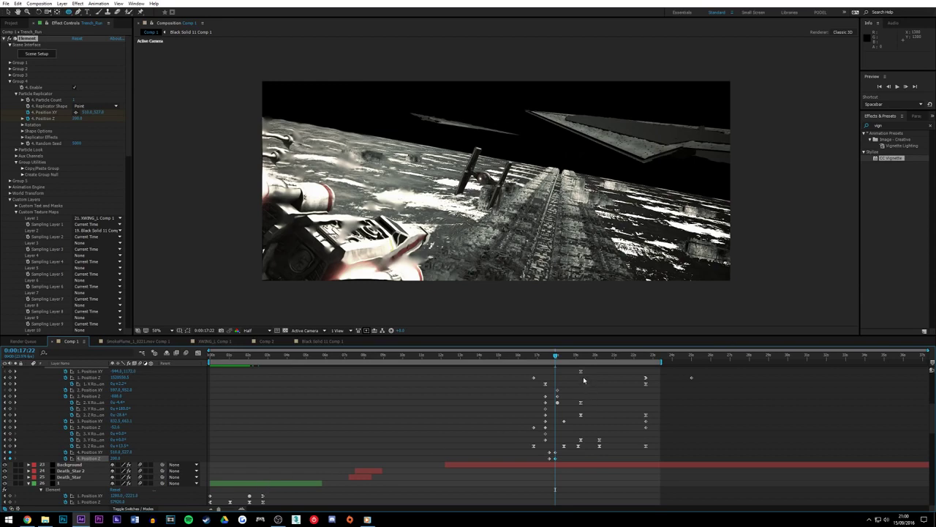
Reduce Group 4's Y position at 0:00:17:22 to about 28 and start a preview
left_click_drag(556, 358, 556, 356)
left_click_drag(126, 452, 58, 461)
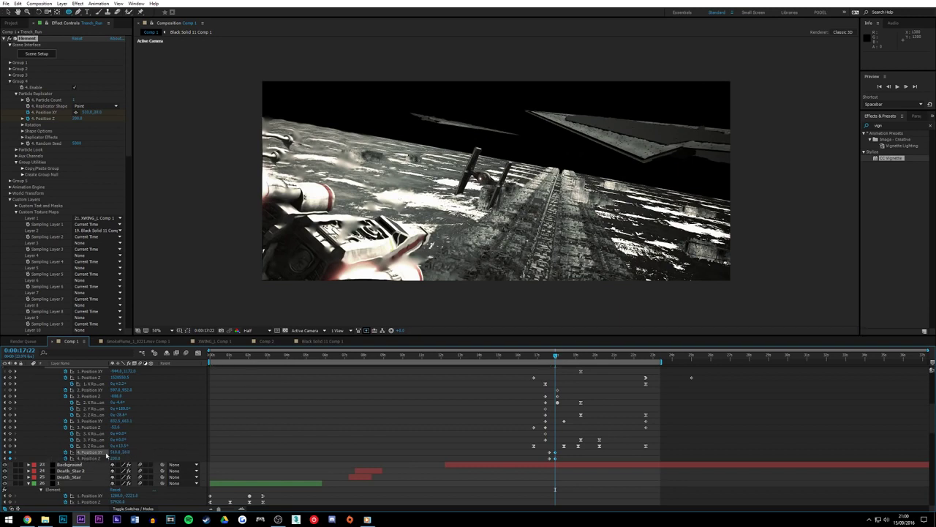
key("space")
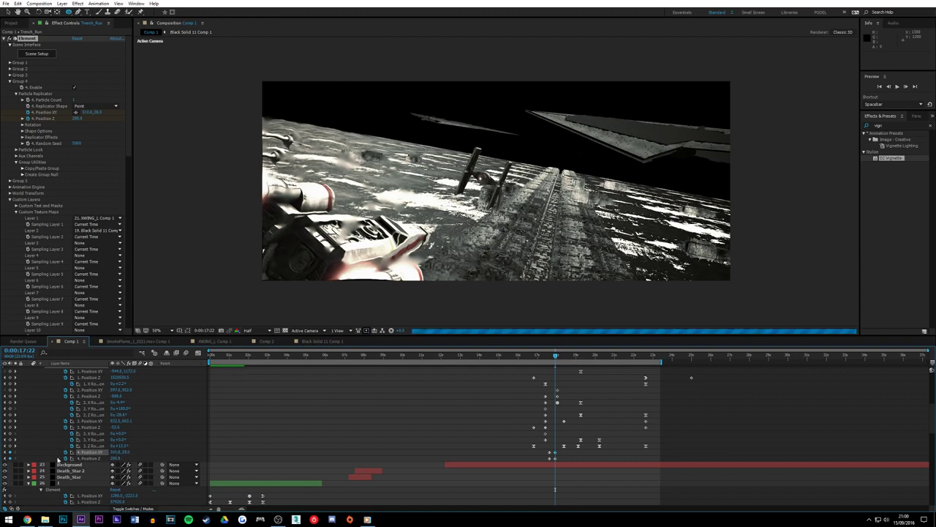
Stop the preview and raise Group 4's X position to about 689 at 0:00:17:22
key("space")
left_click_drag(116, 452, 240, 447)
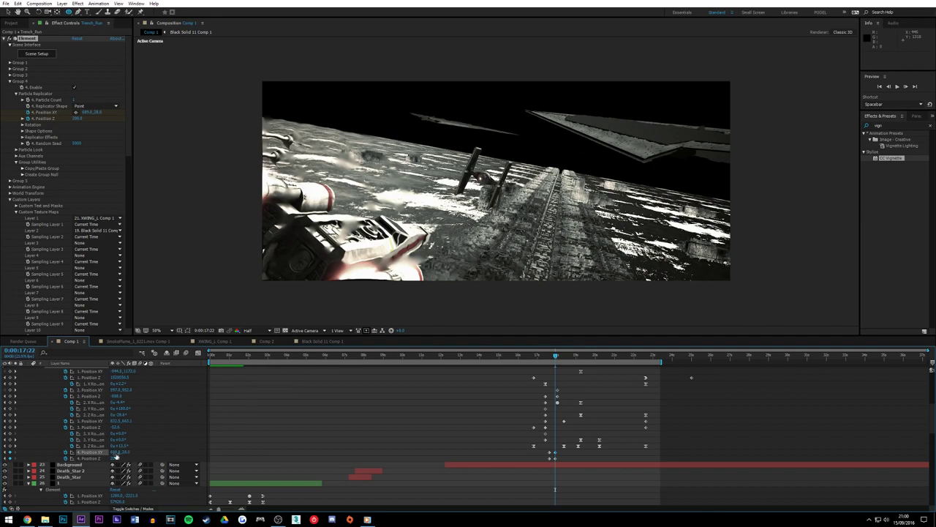
Show the composition in the 4 Views - Top layout and examine the ships' positions and the timeline layers
left_click(337, 330)
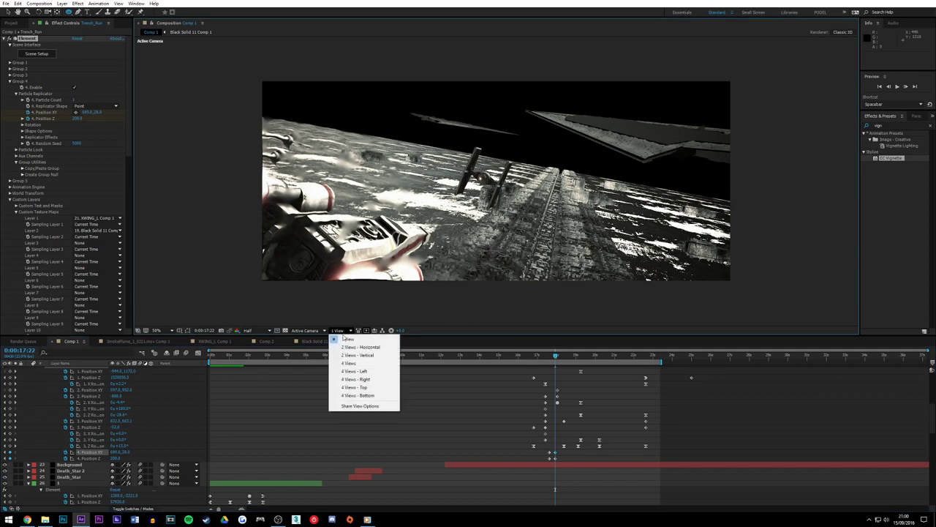
left_click(359, 387)
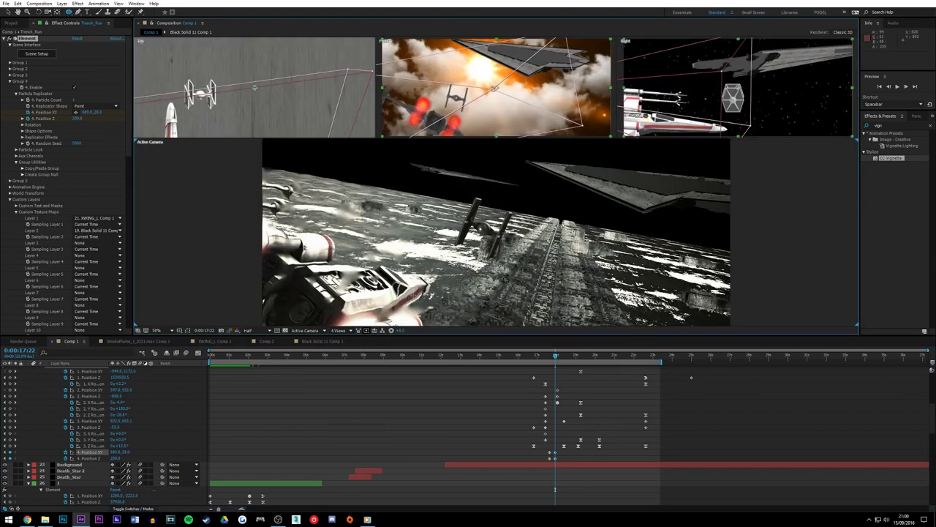
scroll(501, 284, "down", 2)
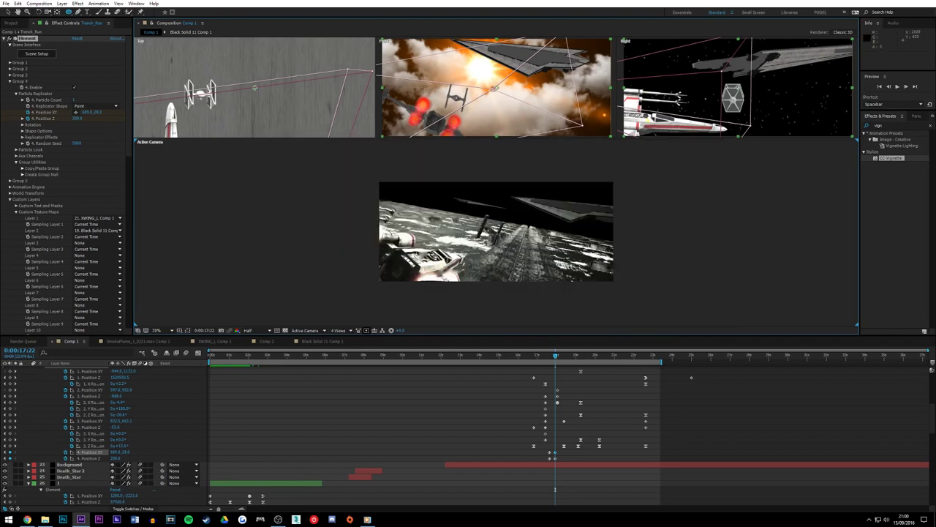
key("period")
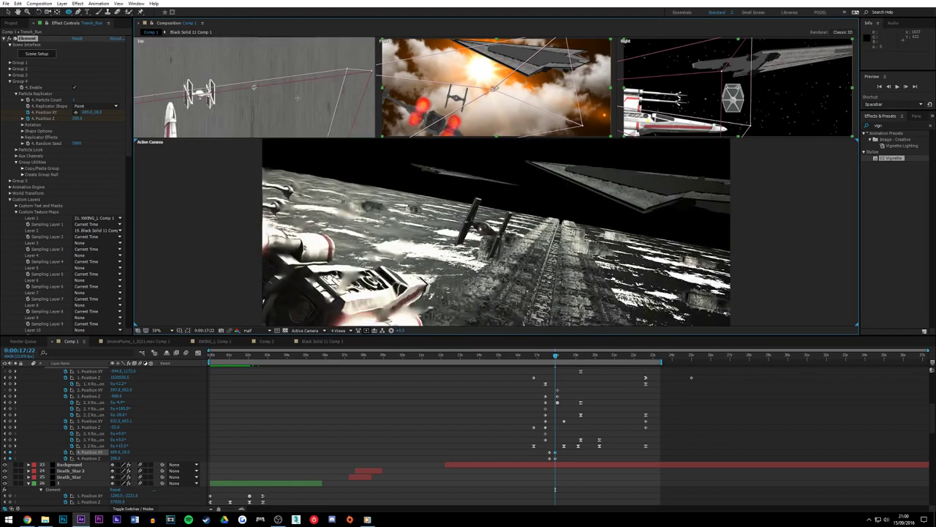
scroll(298, 98, "down", 2)
scroll(298, 98, "up", 2)
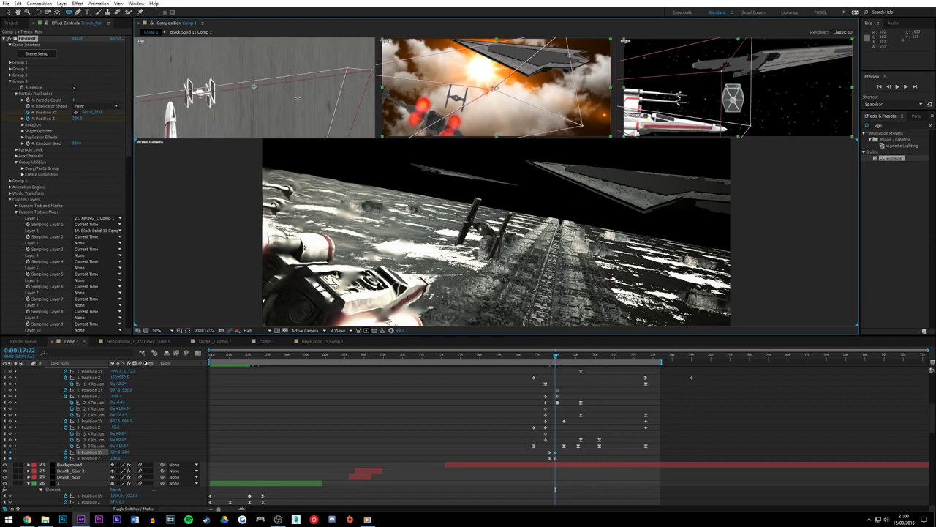
scroll(483, 88, "down", 1)
scroll(483, 88, "up", 1)
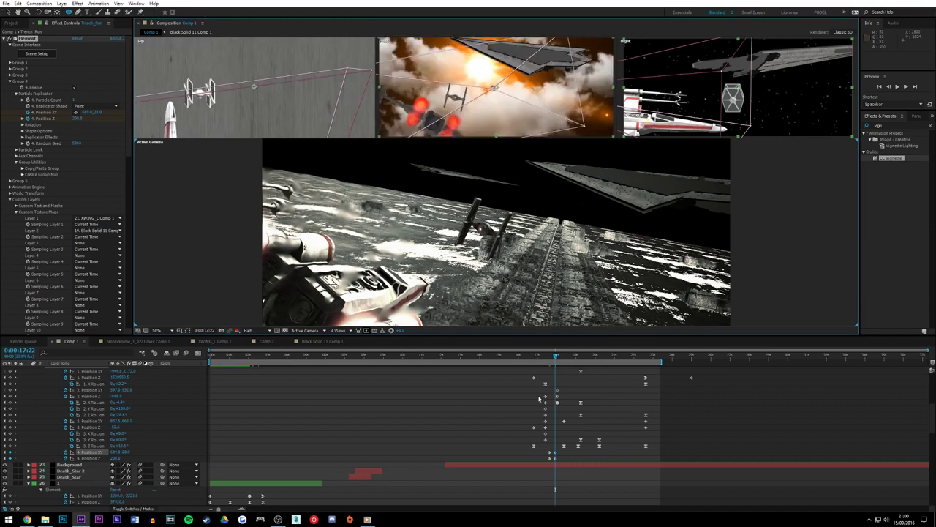
scroll(561, 401, "up", 5)
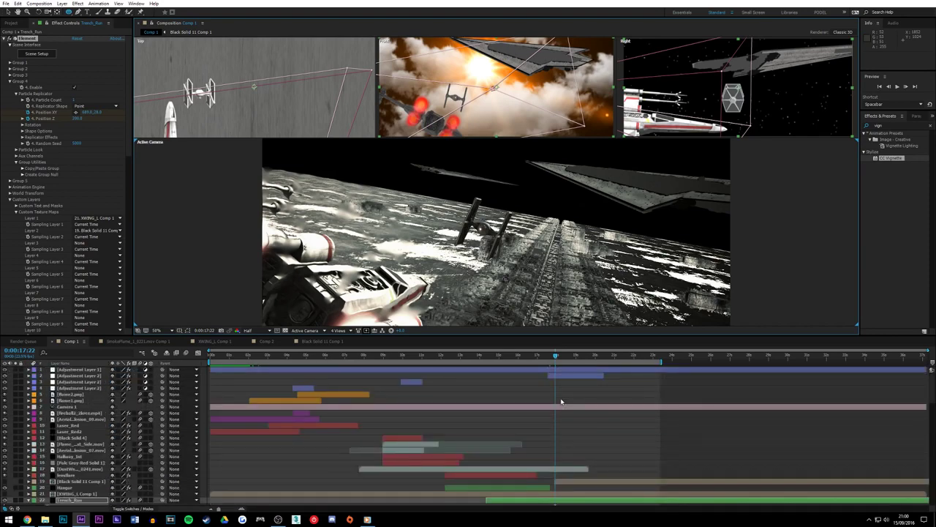
scroll(561, 401, "down", 8)
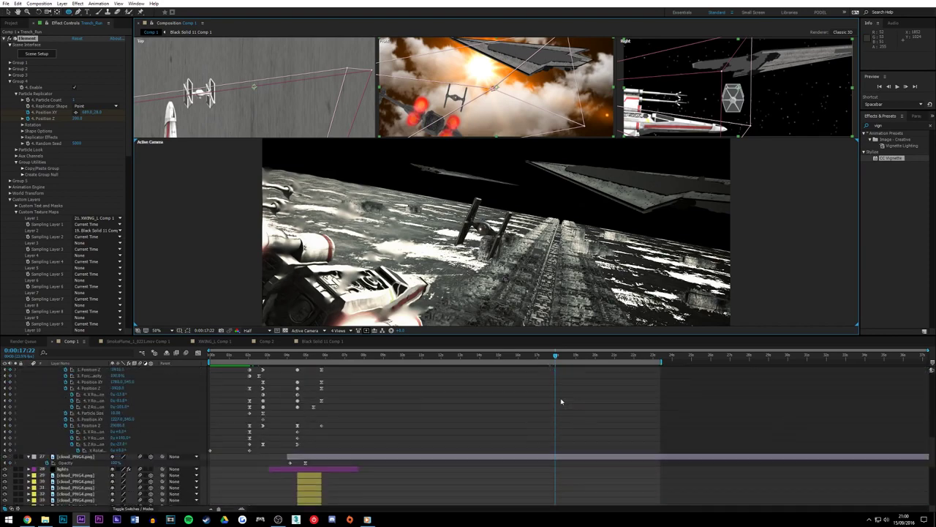
scroll(561, 401, "down", 2)
scroll(561, 401, "down", 5)
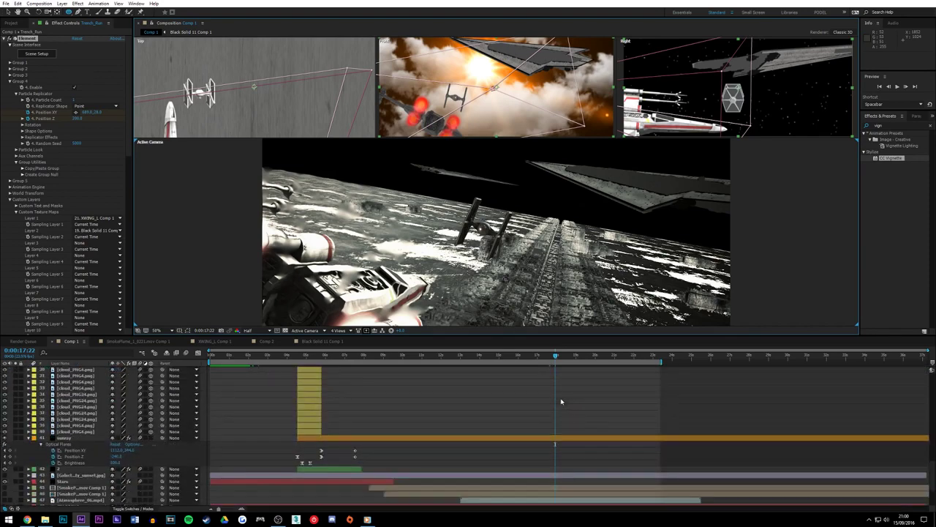
scroll(561, 401, "up", 10)
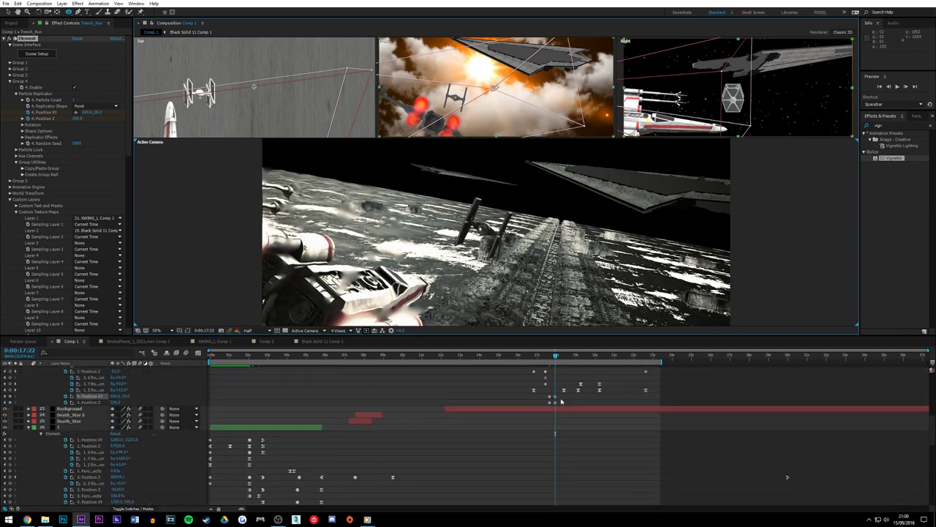
Return the composition to 1 View and inspect the cylinder's orientation in Scene Setup
left_click(338, 331)
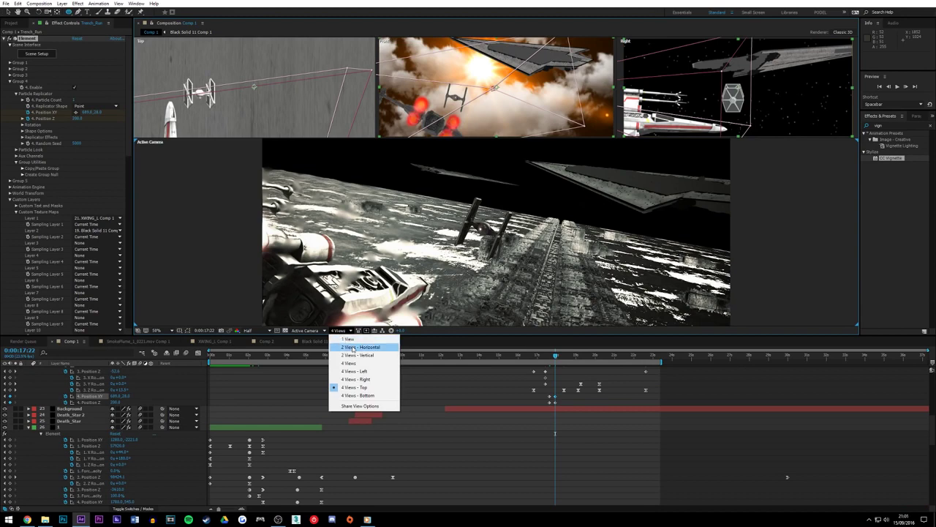
left_click(346, 340)
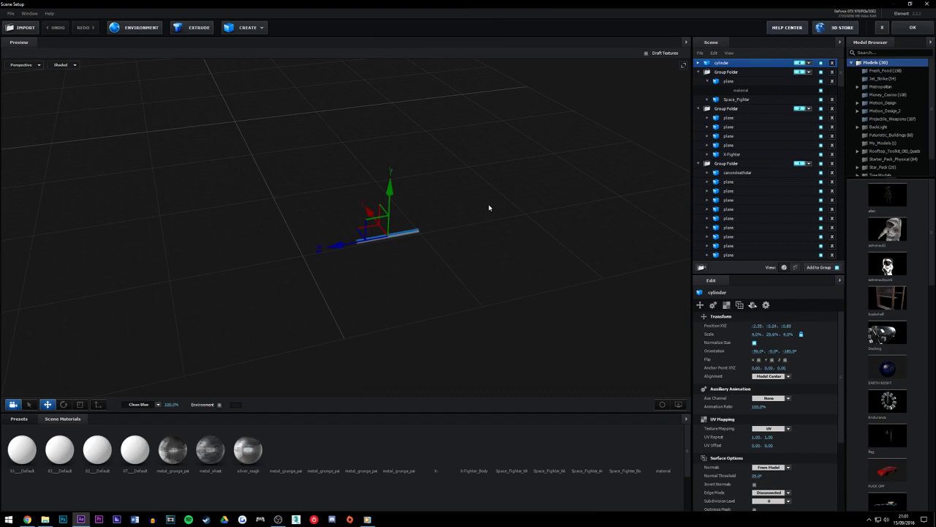
left_click_drag(490, 206, 419, 194)
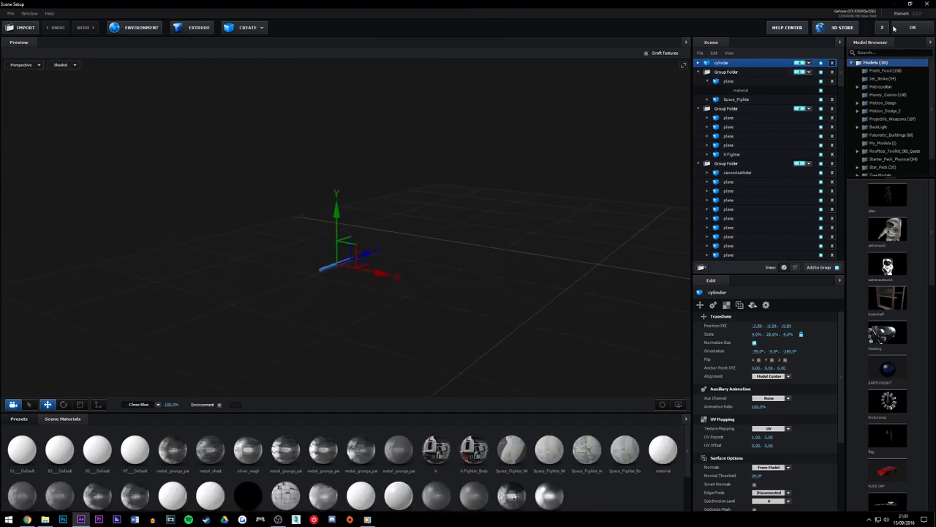
left_click(912, 27)
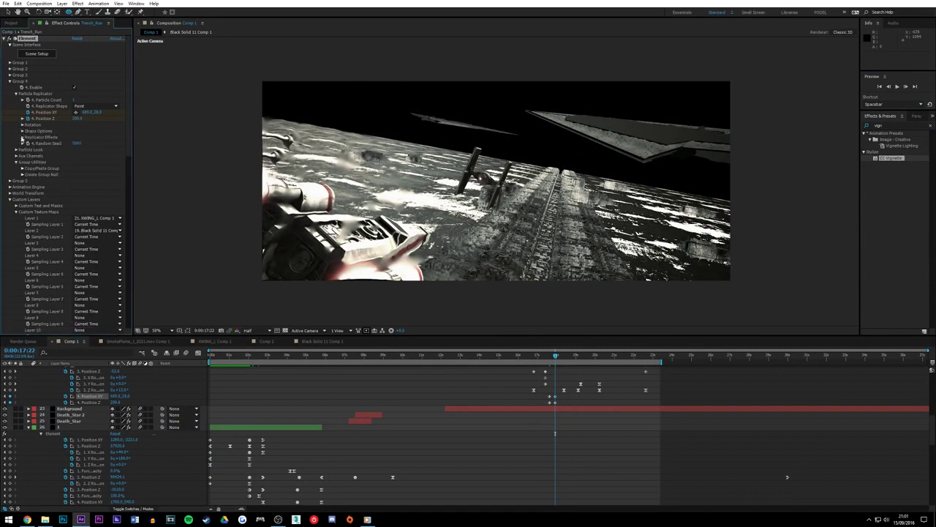
Increase Group 4's Particle Size to about 42 and delete its Position Z keyframe at 0:00:17:22
left_click(17, 150)
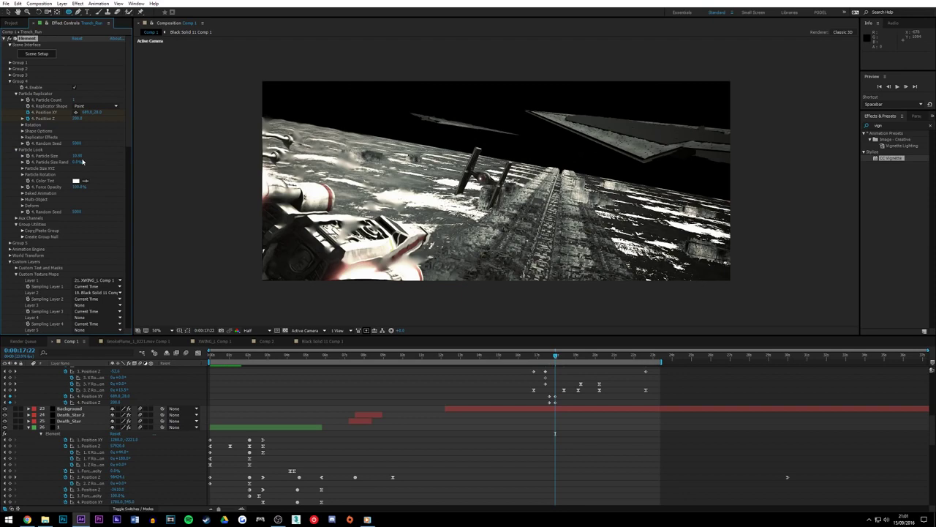
left_click_drag(74, 159, 103, 162)
left_click(554, 403)
key("Delete")
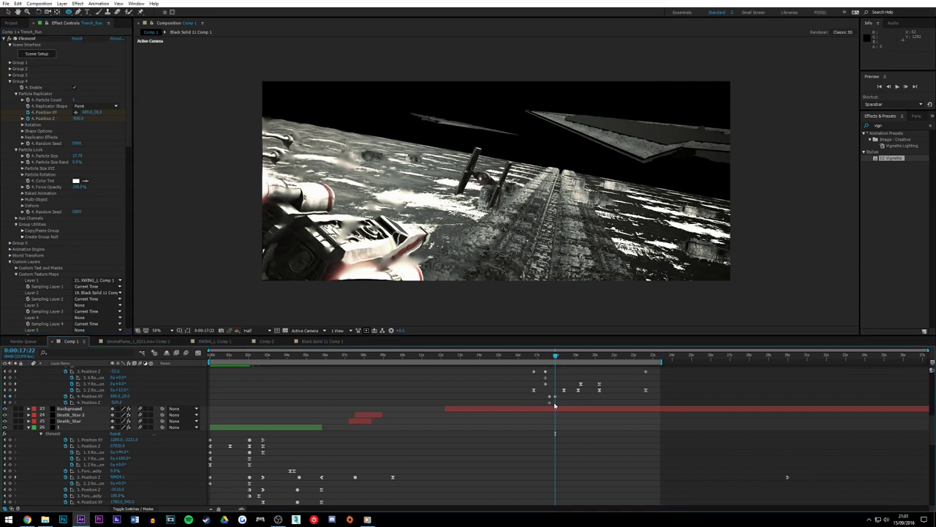
left_click_drag(74, 156, 166, 157)
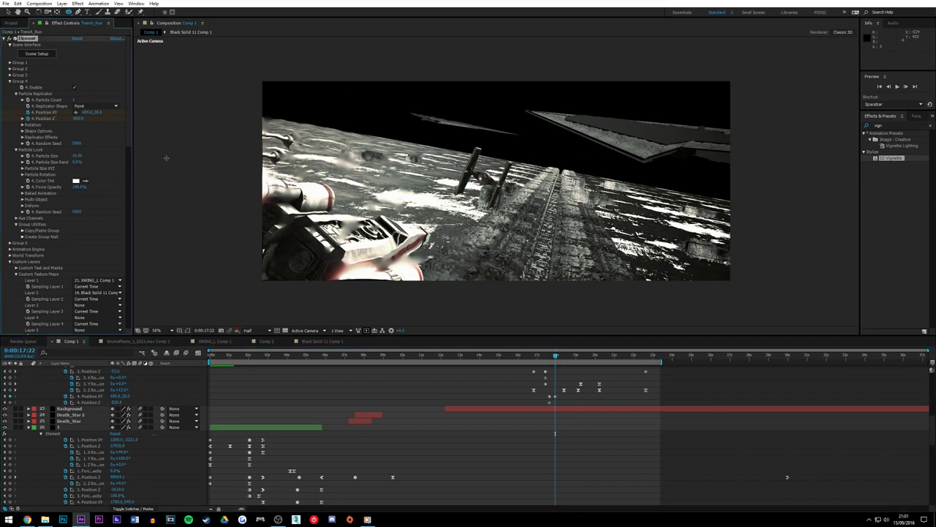
Set Group 4's Y position at 0:00:17:22 to about -177 and check the shot up to 0:00:19:17
left_click(92, 396)
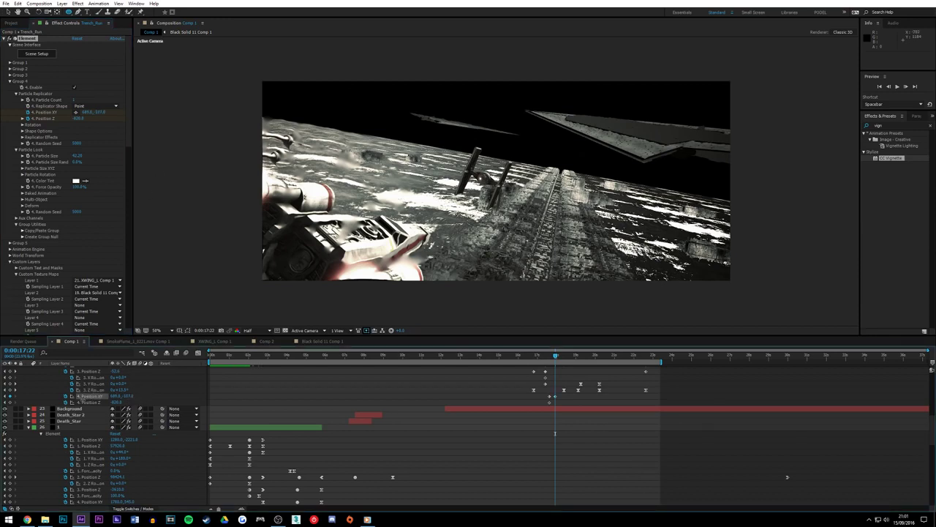
left_click_drag(130, 397, 84, 402)
left_click(548, 357)
left_click(568, 357)
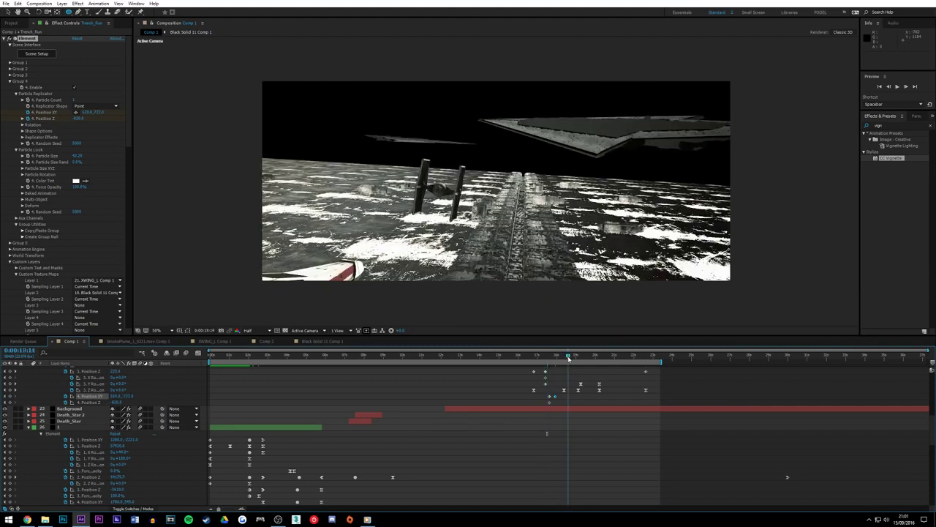
left_click(576, 358)
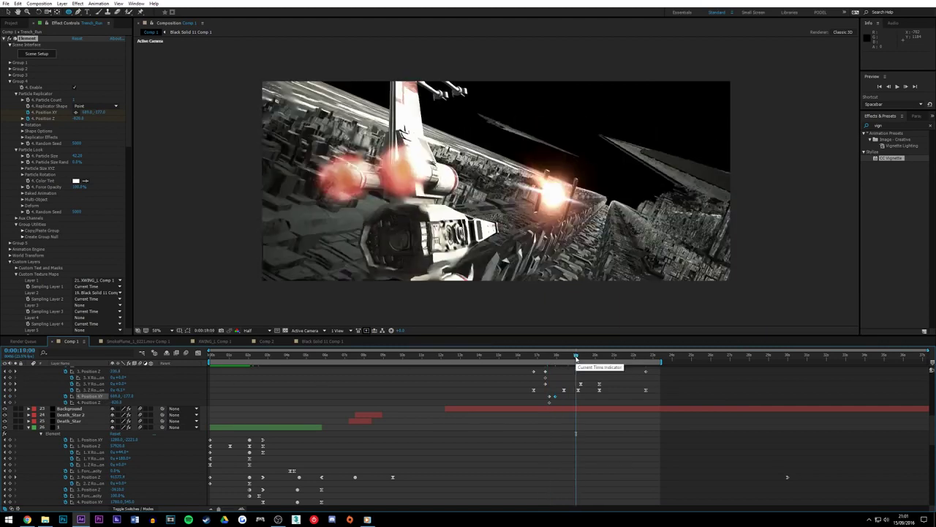
left_click(591, 358)
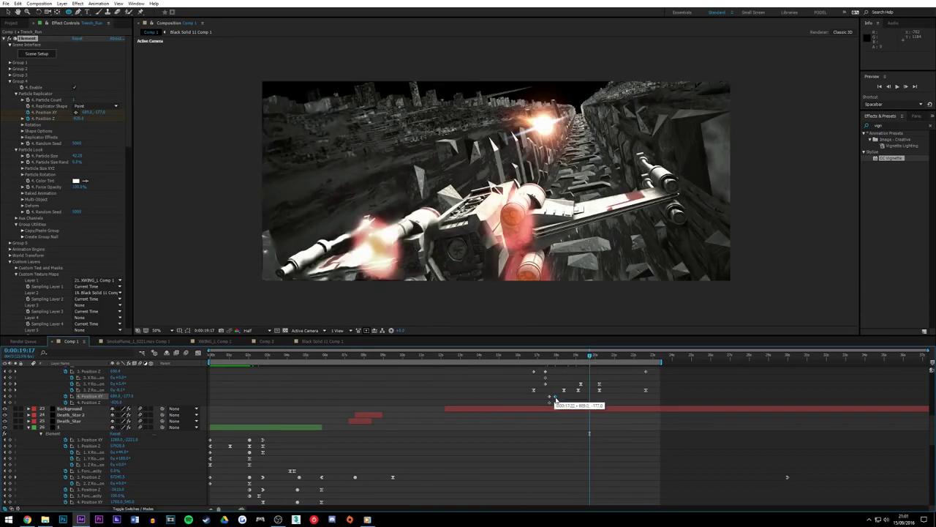
Remove Group 4's Position XY keyframe at 0:00:17:22 and set its Position Z to about 350 at 0:00:19:17
left_click_drag(555, 397, 593, 397)
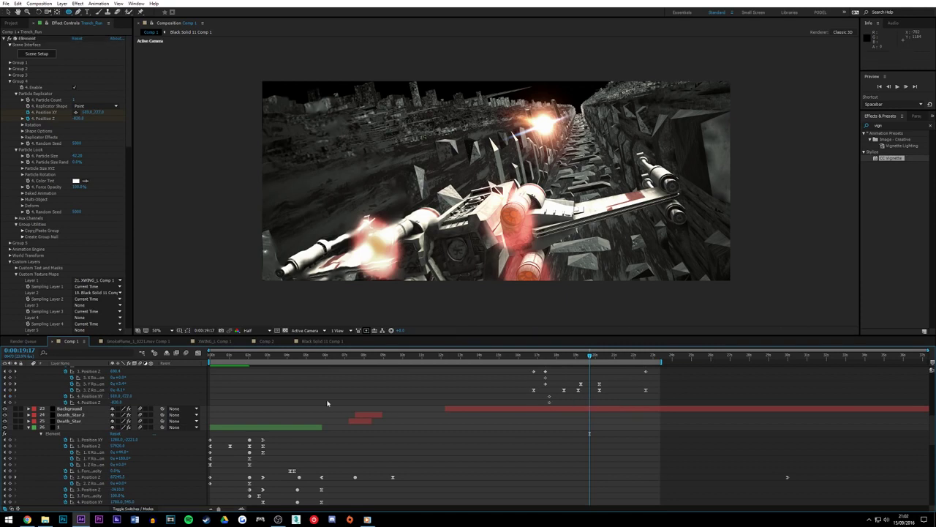
left_click_drag(114, 403, 95, 407)
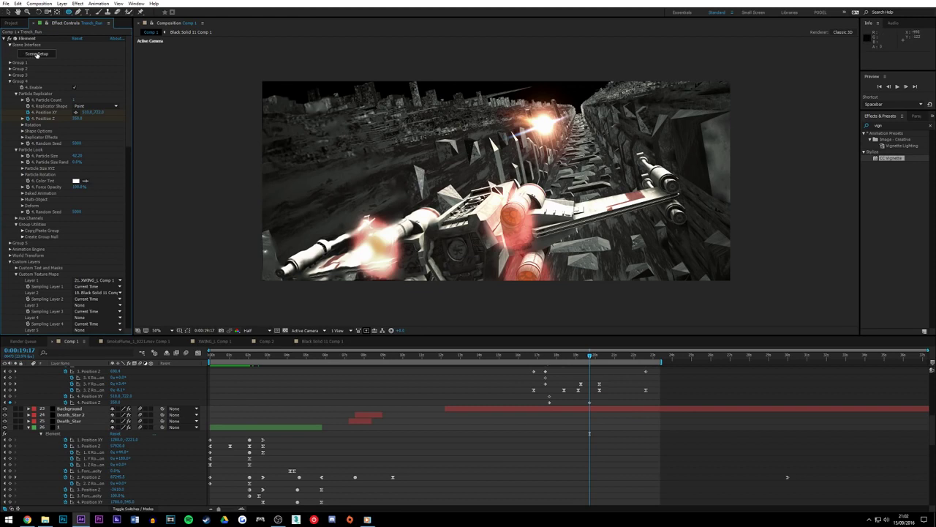
Reopen Scene Setup, examine the cylinder from several angles, and return to the composition
left_click(36, 55)
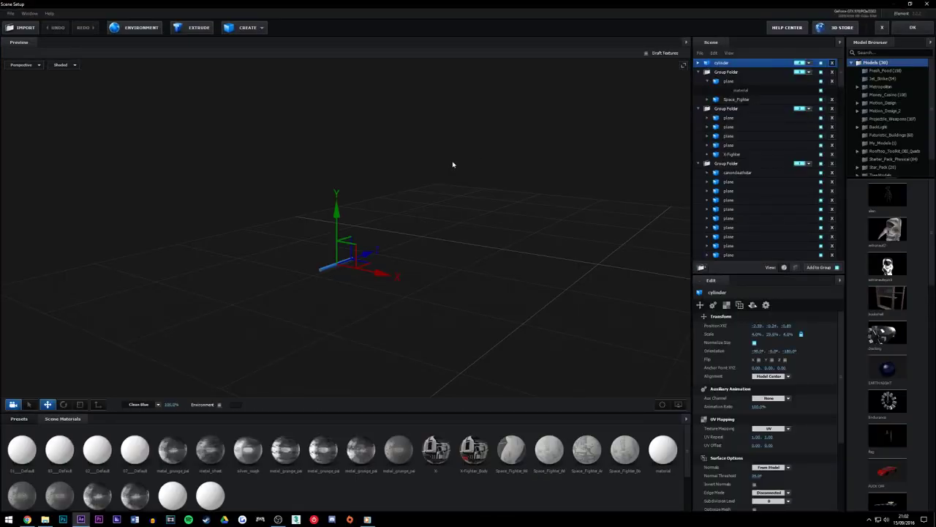
left_click_drag(453, 165, 420, 168)
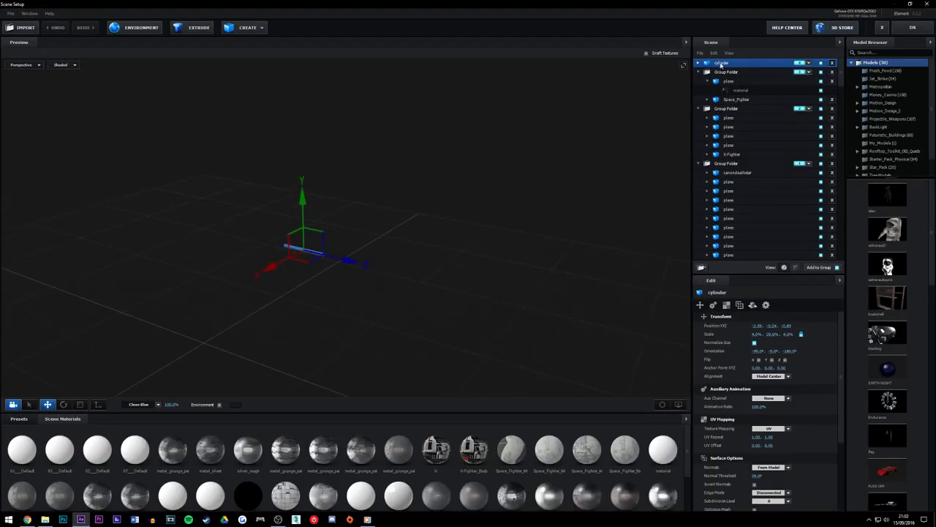
left_click_drag(516, 176, 569, 232)
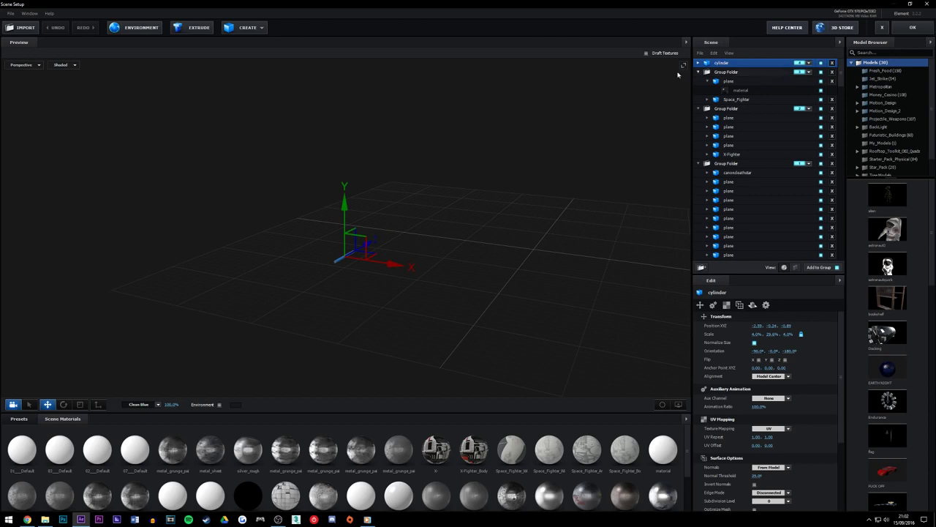
left_click_drag(578, 109, 560, 124)
left_click(913, 27)
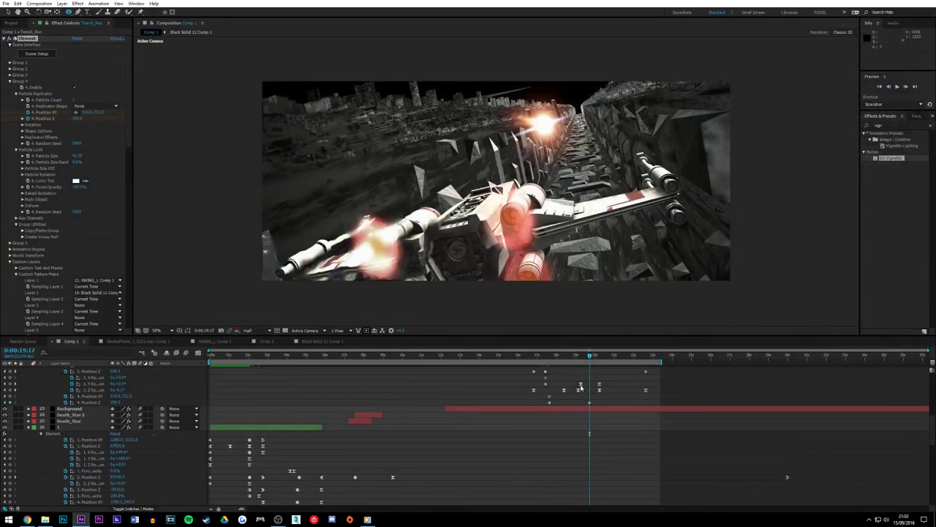
Check the frames from 0:00:17:15 to 0:00:17:23 and delete Group 4's Position Z keyframe at 0:00:19:17
left_click(551, 356)
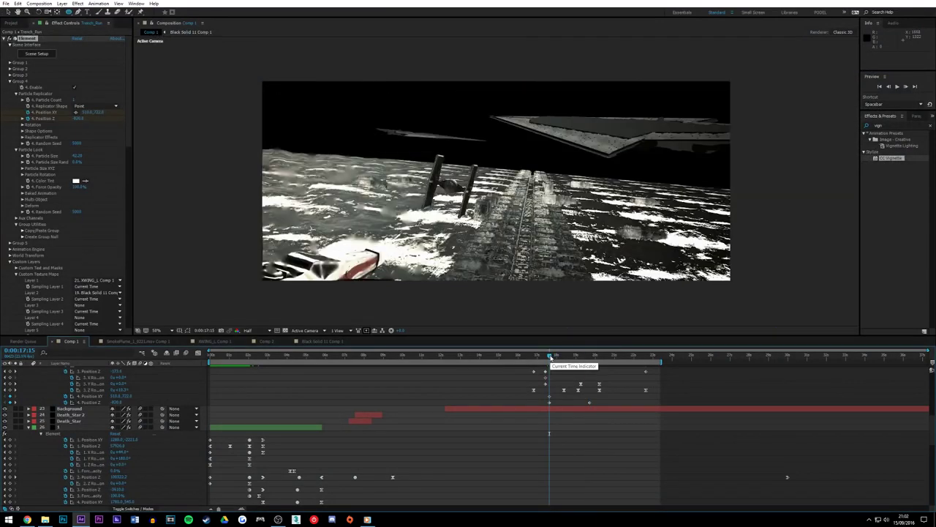
left_click_drag(550, 356, 556, 357)
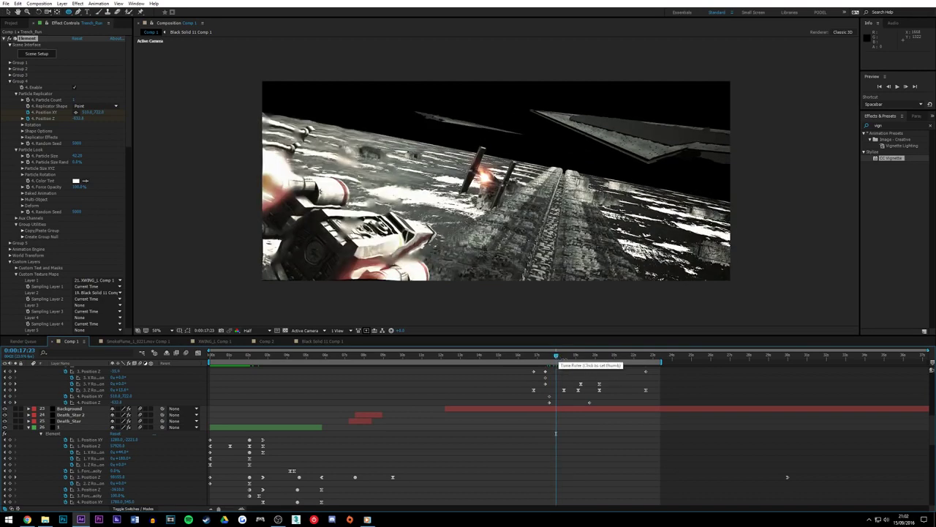
left_click(590, 402)
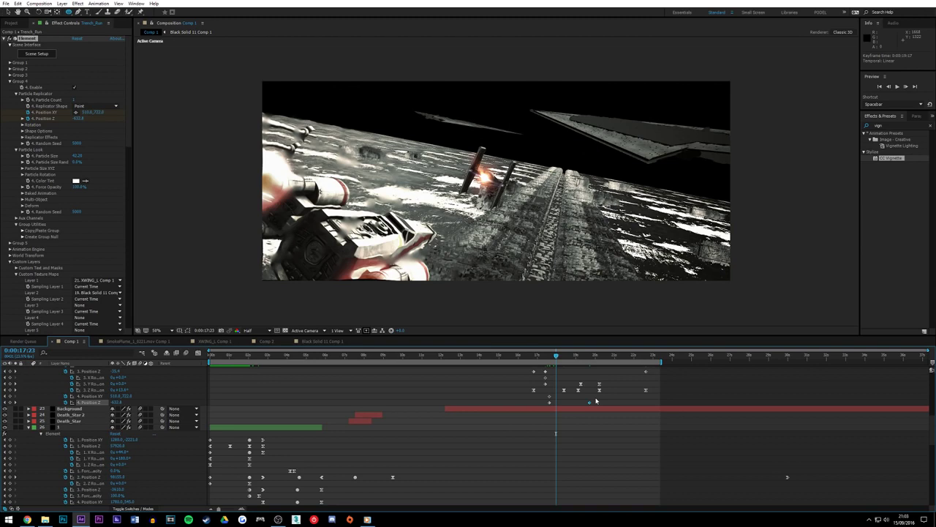
key("Delete")
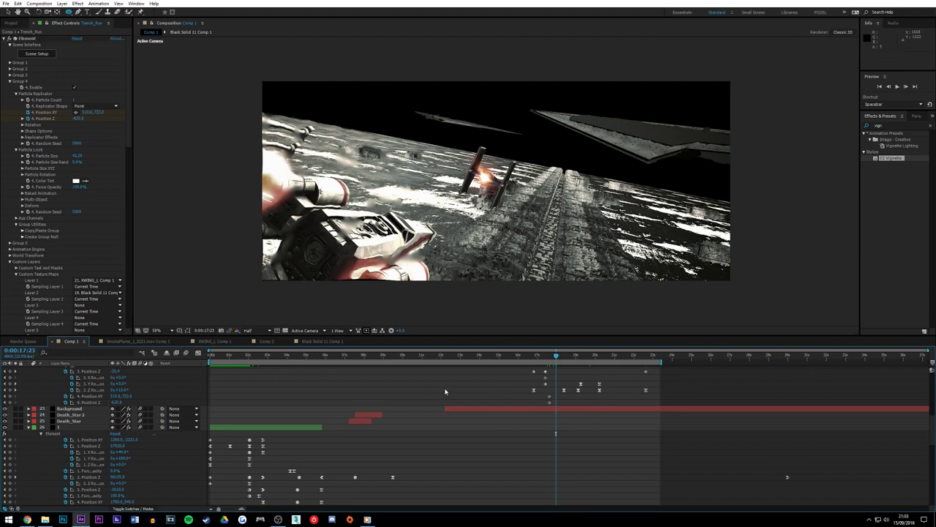
Open Scene Setup, select the X-Fighter's group folder to examine its models, and return to the composition
scroll(139, 403, "up", 2)
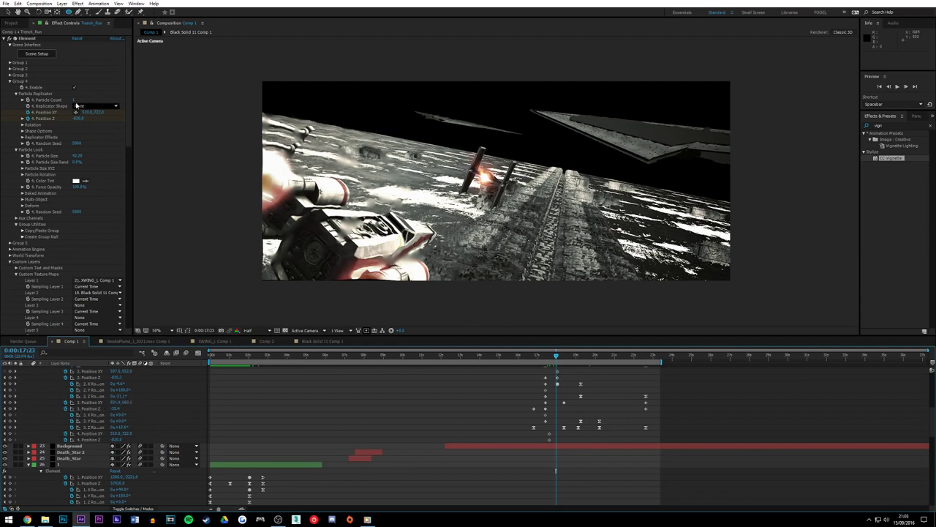
left_click(43, 53)
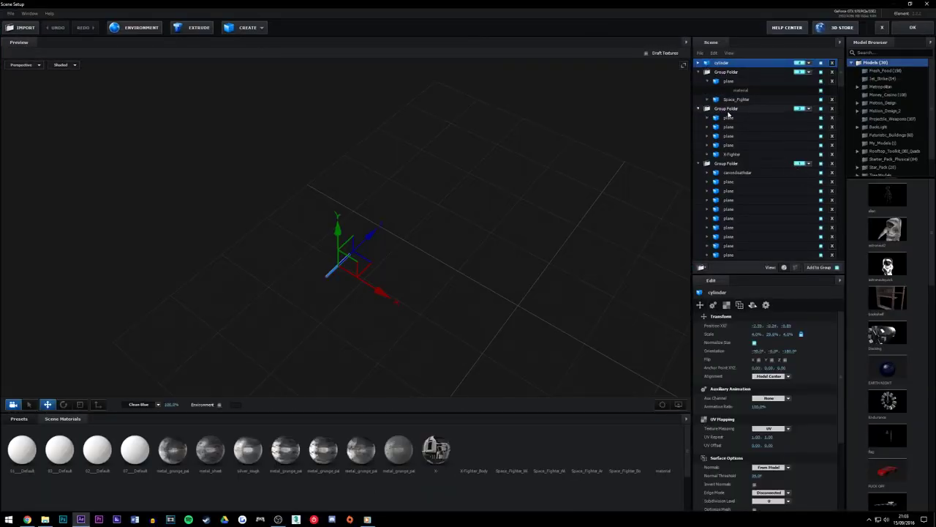
left_click(728, 111)
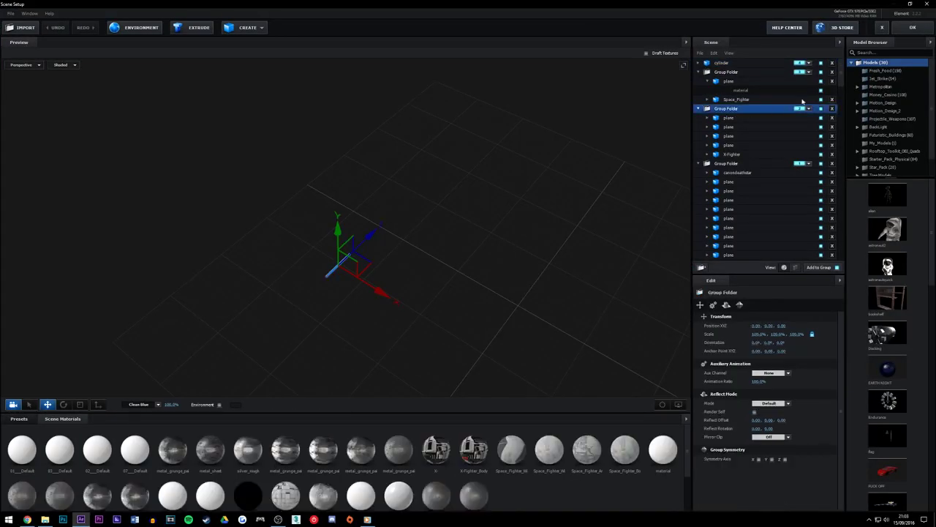
left_click(913, 28)
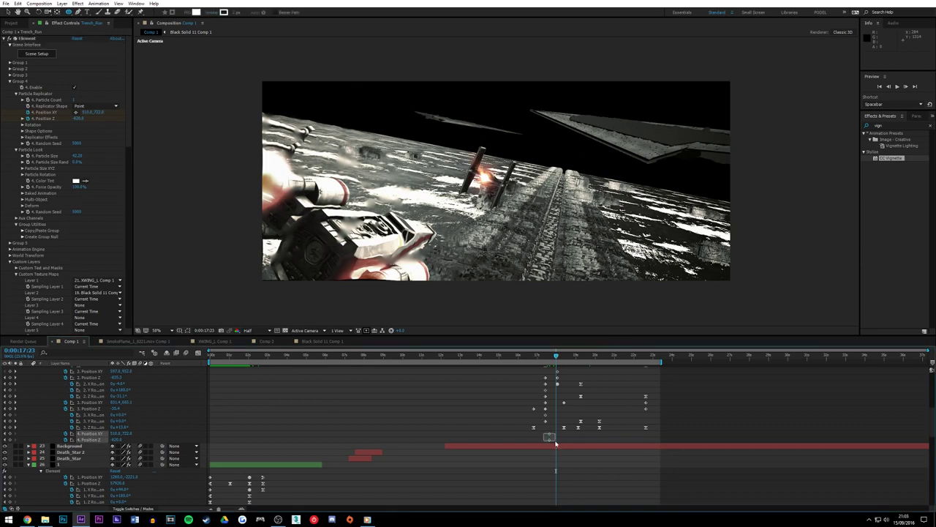
Move Group 4's position keyframes to 0:00:17:23 and match its Position XY and Z to Group 2's values, about 597, 952 and -835
left_click_drag(550, 439, 557, 441)
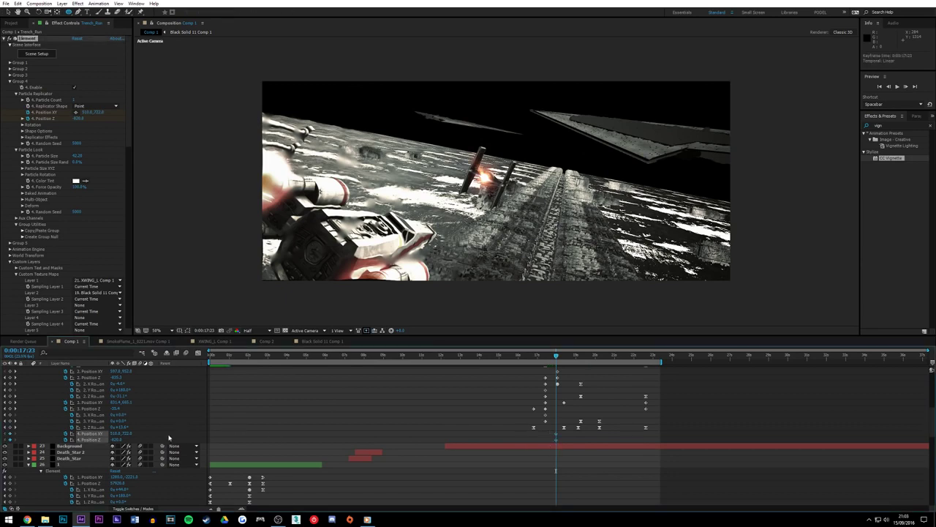
left_click(134, 440)
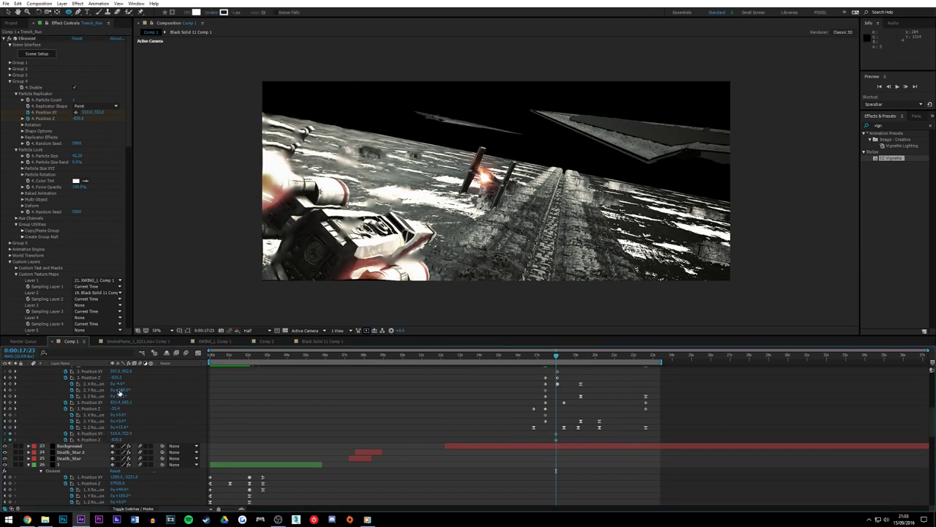
left_click(117, 439)
type("-700")
key("Return")
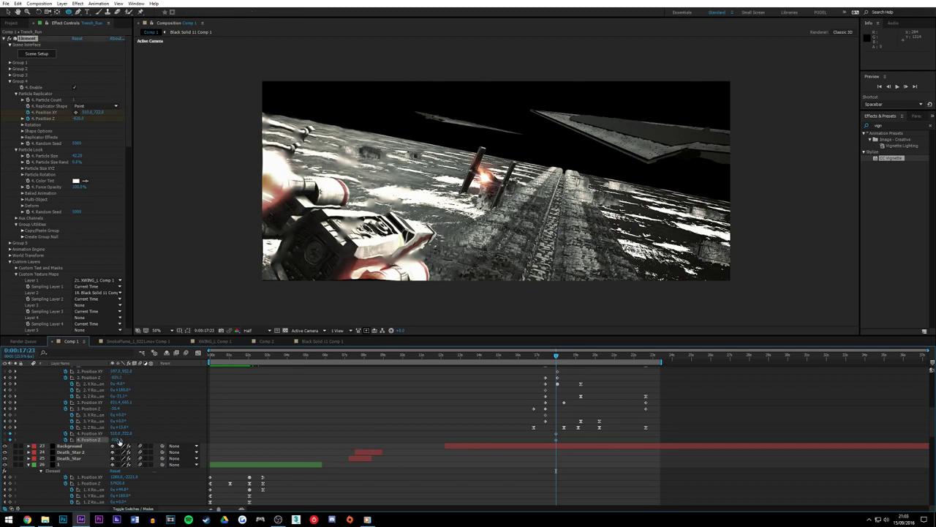
left_click(121, 371)
left_click(115, 433)
key("Return")
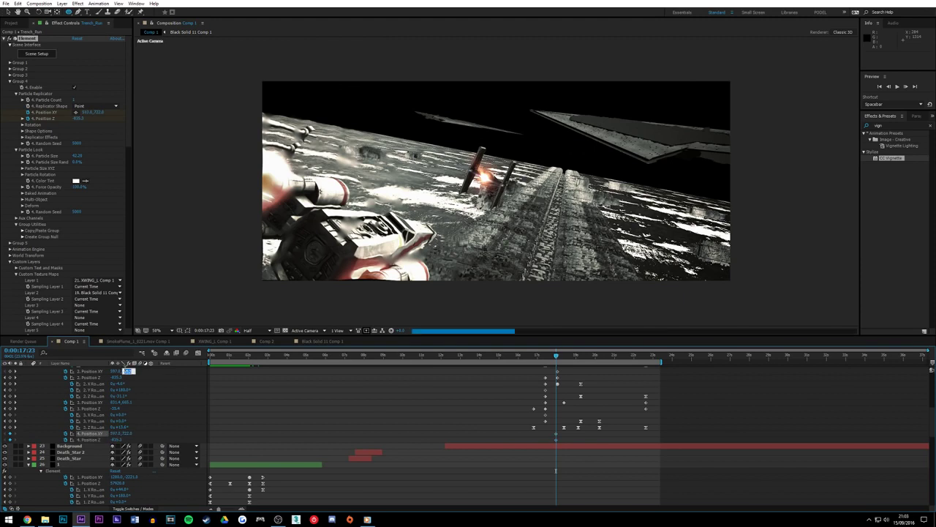
left_click(126, 434)
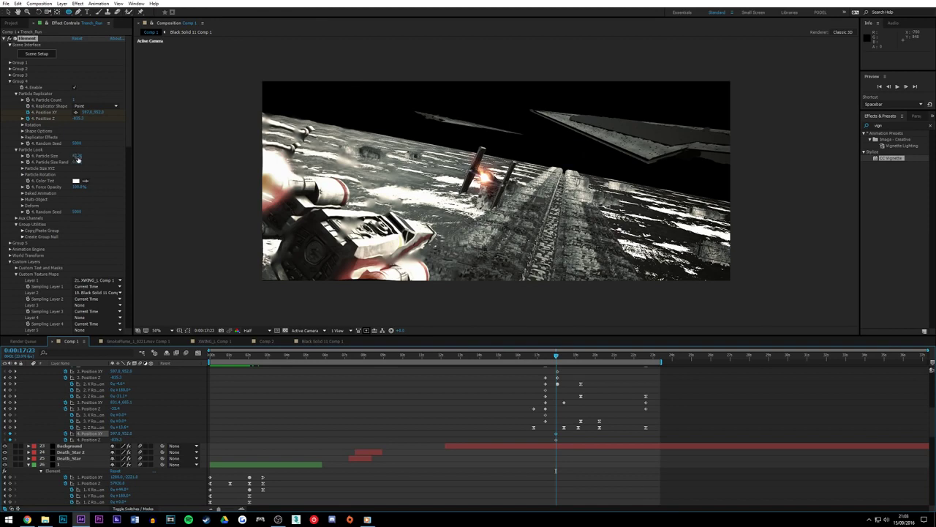
Try larger sizes for Group 4's particle and reduce its Particle Size to about 20
left_click_drag(77, 157, 143, 159)
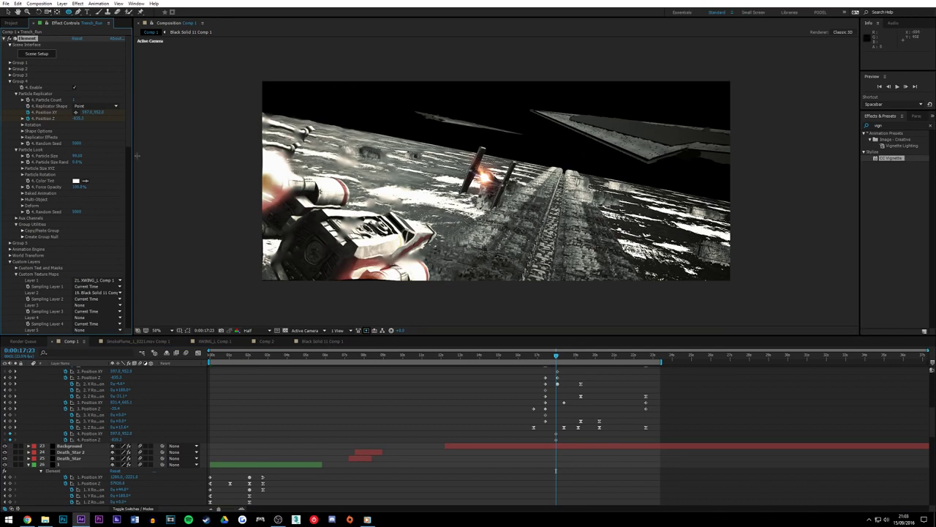
left_click_drag(78, 156, 144, 154)
left_click(78, 155)
type("10")
key("Return")
mouse_move(557, 356)
left_mouse_down()
mouse_move(588, 356)
mouse_move(557, 356)
left_mouse_up()
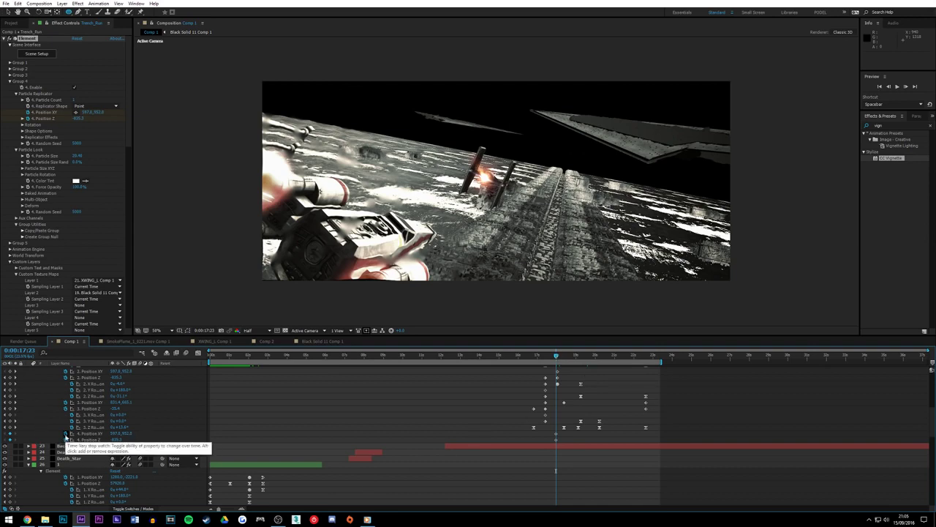
Delete the cylinder model from Scene Setup and apply the change
left_click(35, 55)
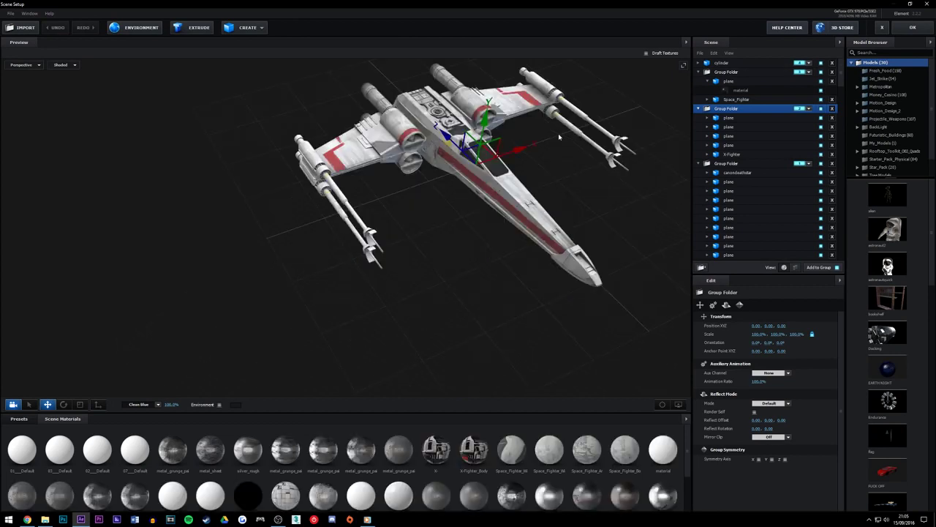
left_click(832, 63)
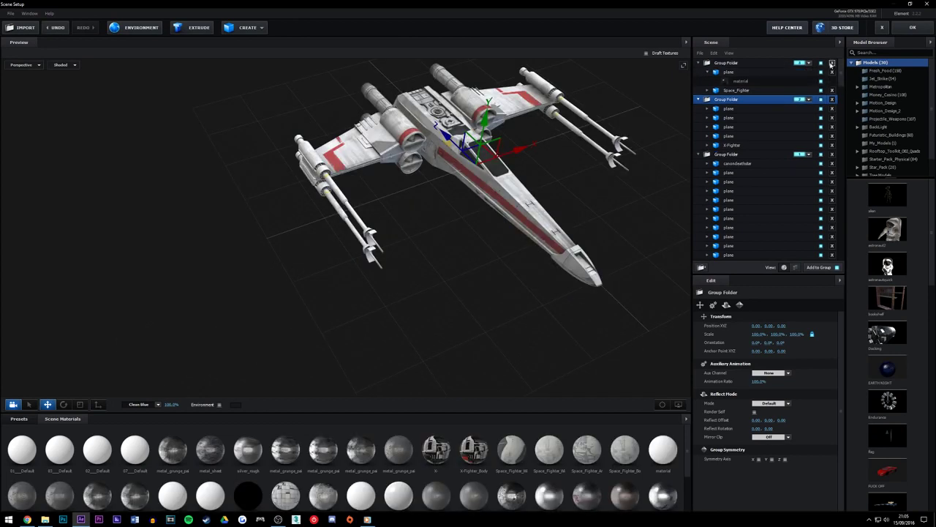
left_click(916, 31)
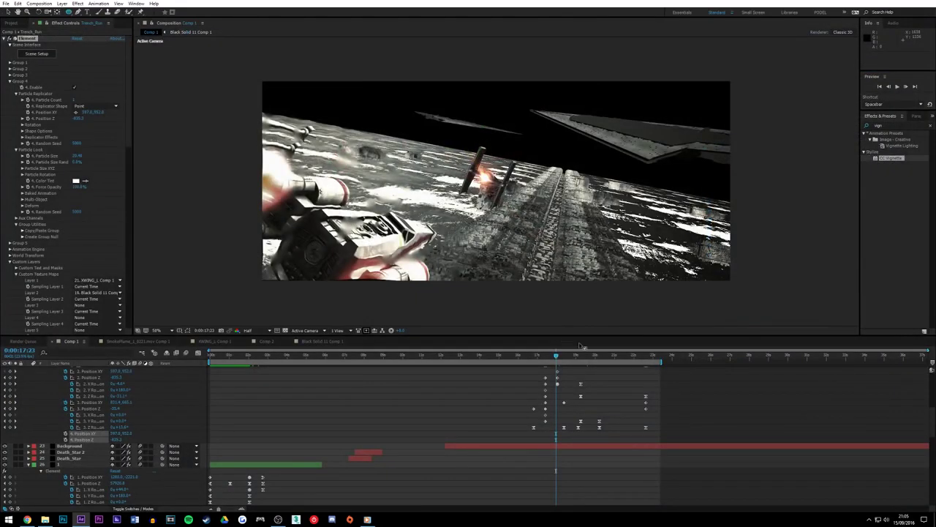
Collapse the expanded properties of the Trench_Run layer and layer 1 in the timeline
scroll(54, 399, "up", 2)
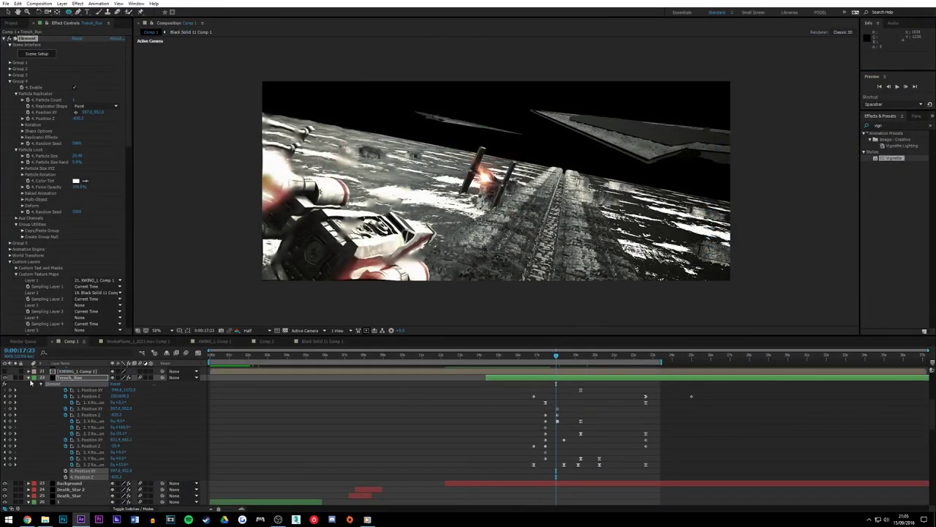
left_click(29, 377)
left_click(30, 401)
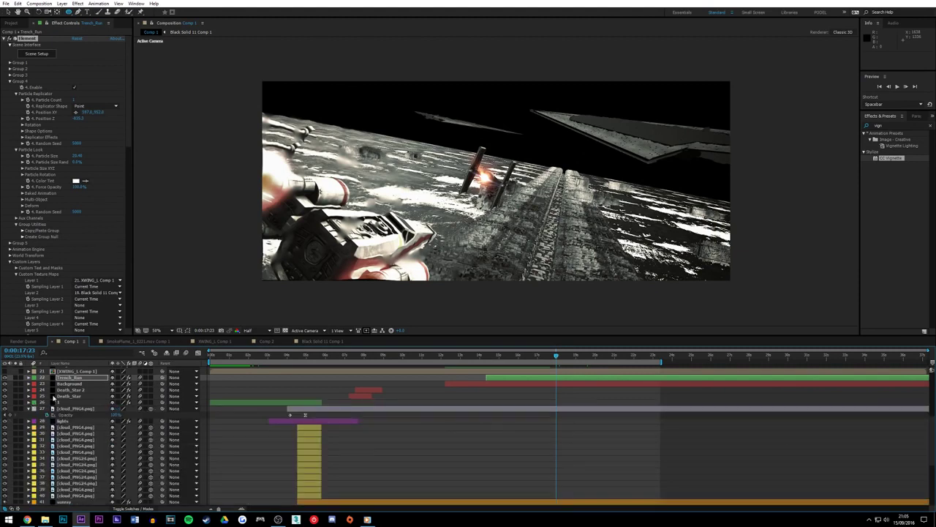
Create a bright blue solid above Trench_Run and mask it to a thin horizontal bar above the X-Fighter
left_click(85, 12)
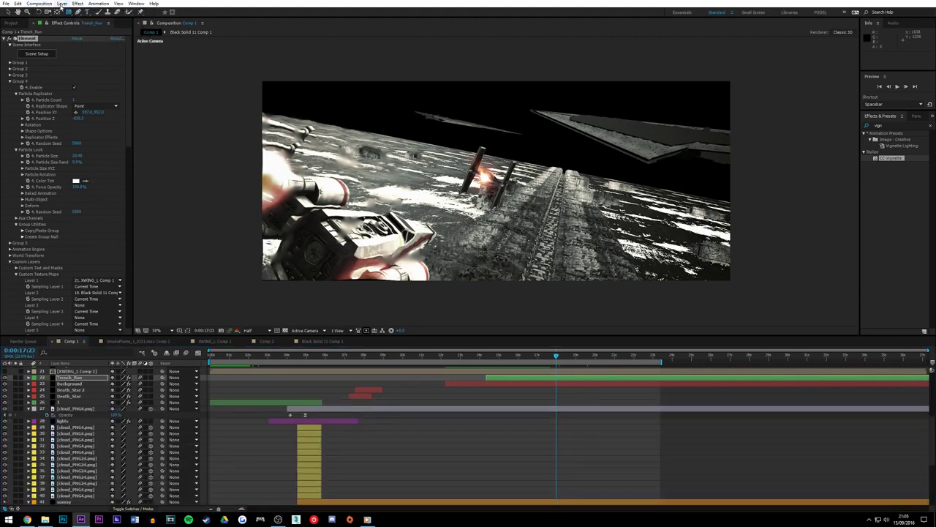
left_click(62, 3)
mouse_move(71, 11)
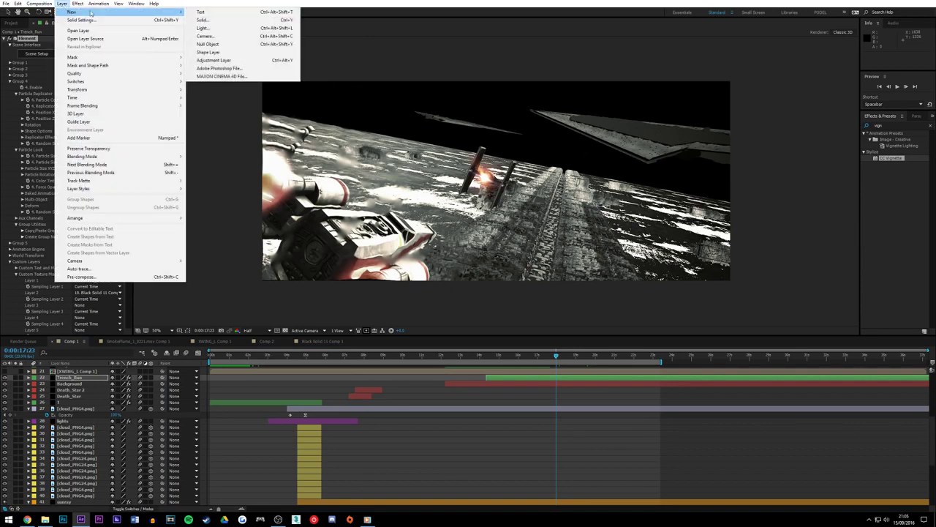
left_click(205, 22)
left_click(364, 244)
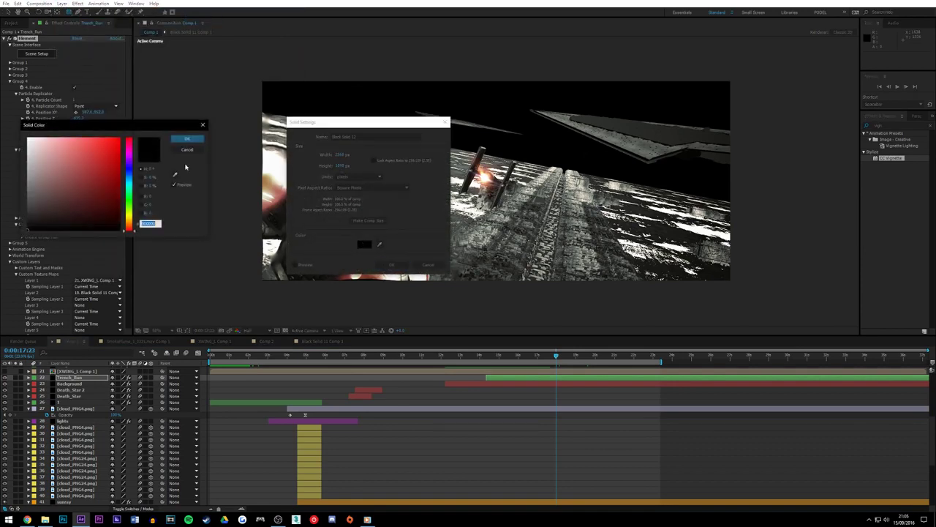
left_click(127, 177)
left_click_drag(112, 147, 134, 130)
left_click(185, 139)
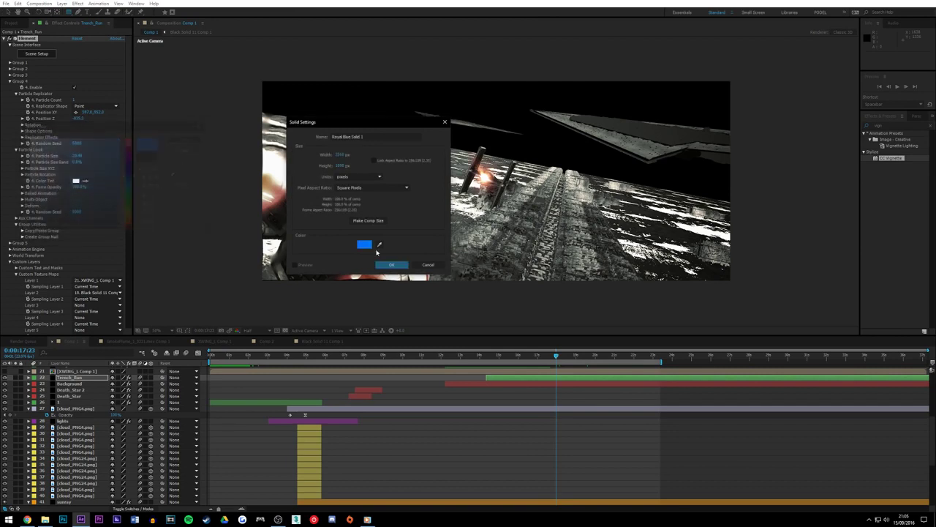
left_click(399, 268)
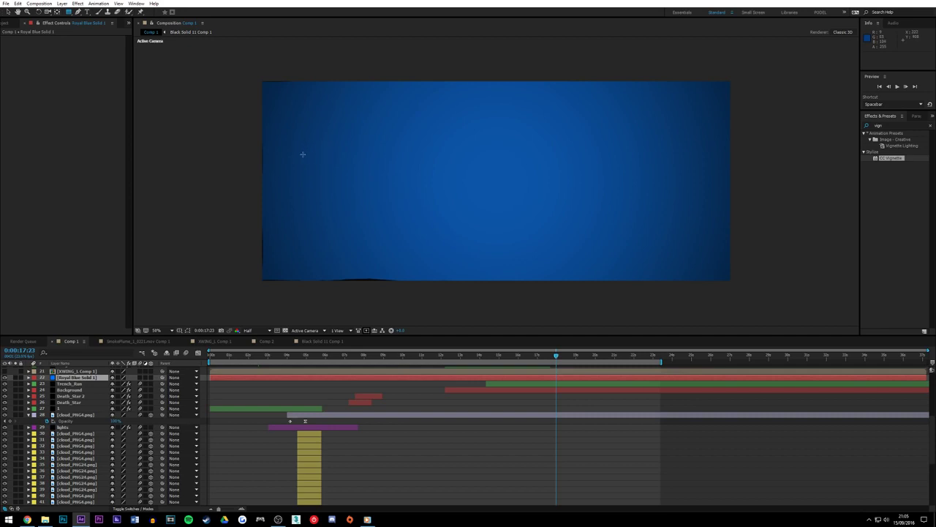
left_click_drag(303, 152, 393, 156)
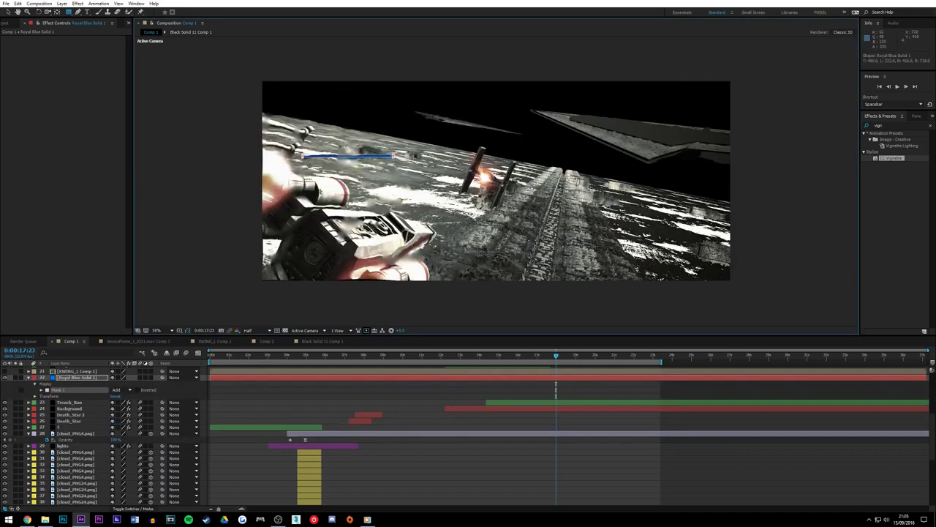
Reveal Trench_Run's keyframes, go to 0:00:17:22, and start keyframing the Mask Path of the blue solid's mask
left_click(552, 403)
key("u")
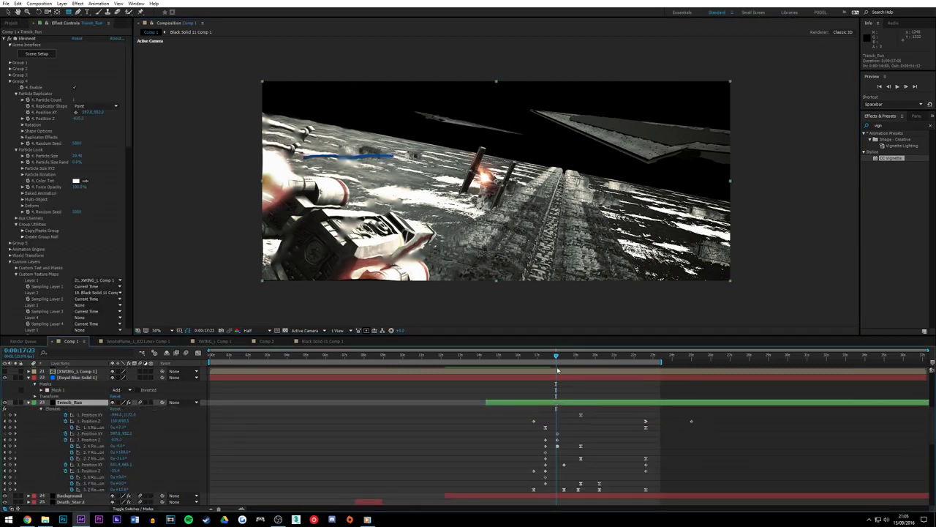
left_click(888, 86)
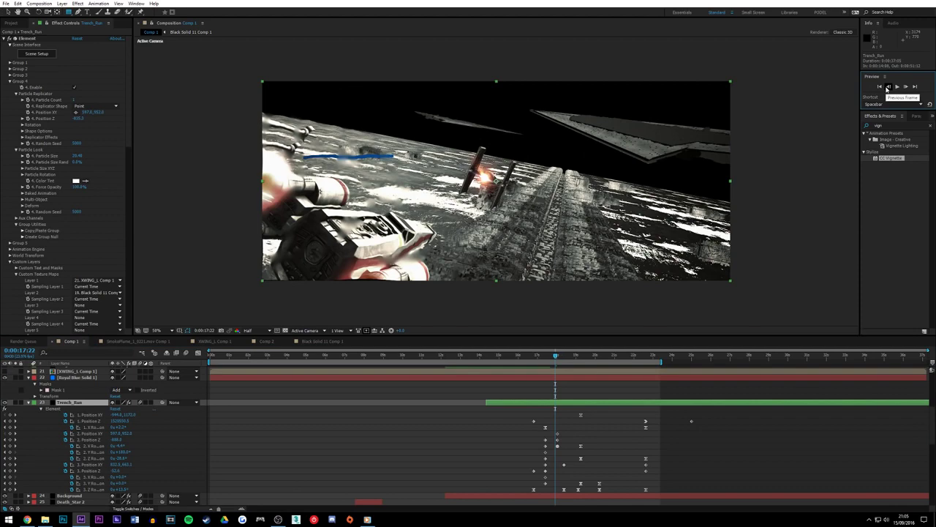
left_click(906, 87)
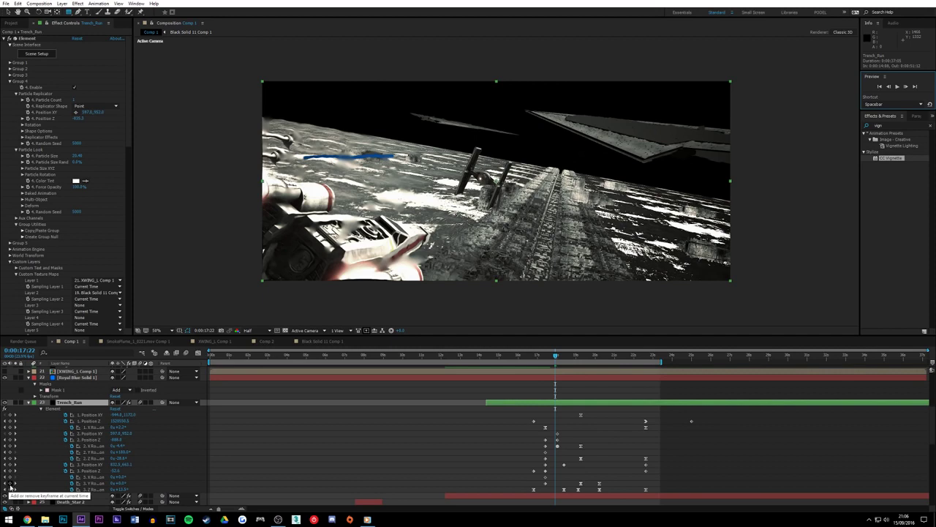
left_click(67, 377)
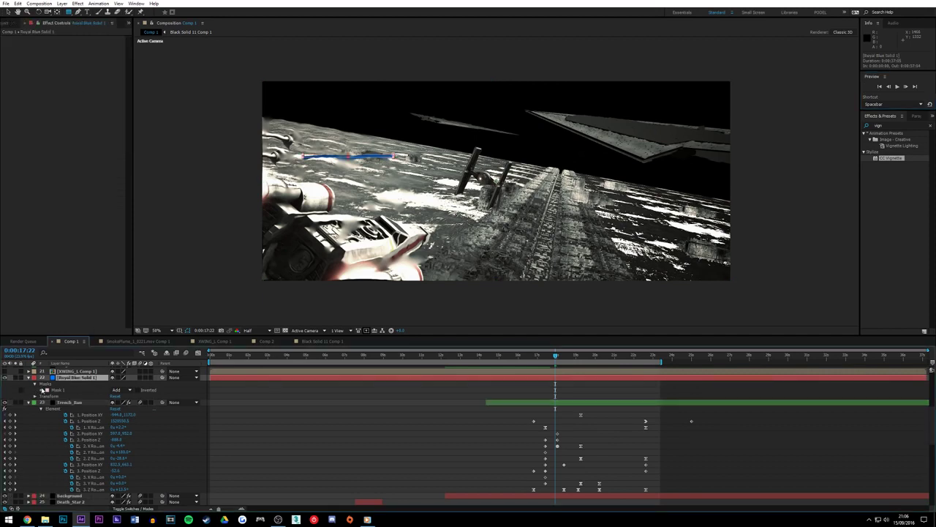
left_click(41, 390)
left_click(53, 396)
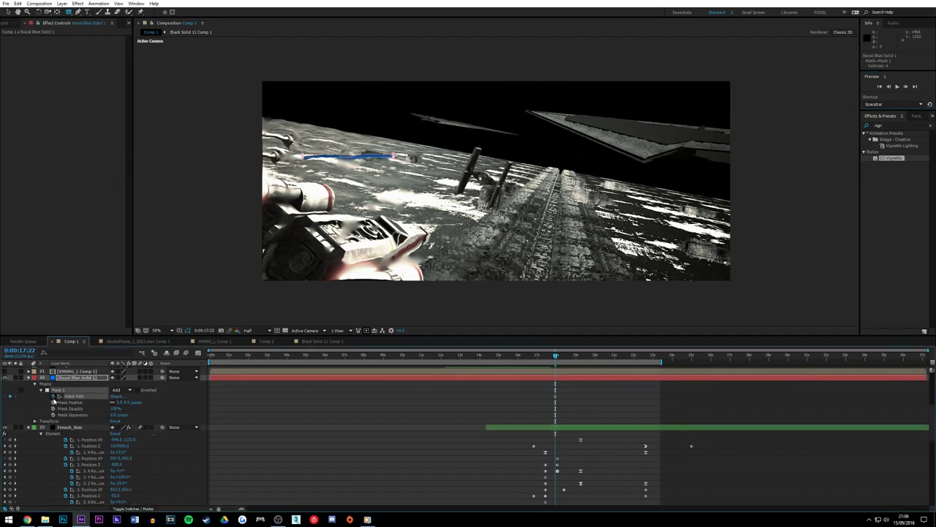
Move the blue bar's mask so that its far end meets the TIE fighter's centre at 0:00:17:22
left_click(8, 12)
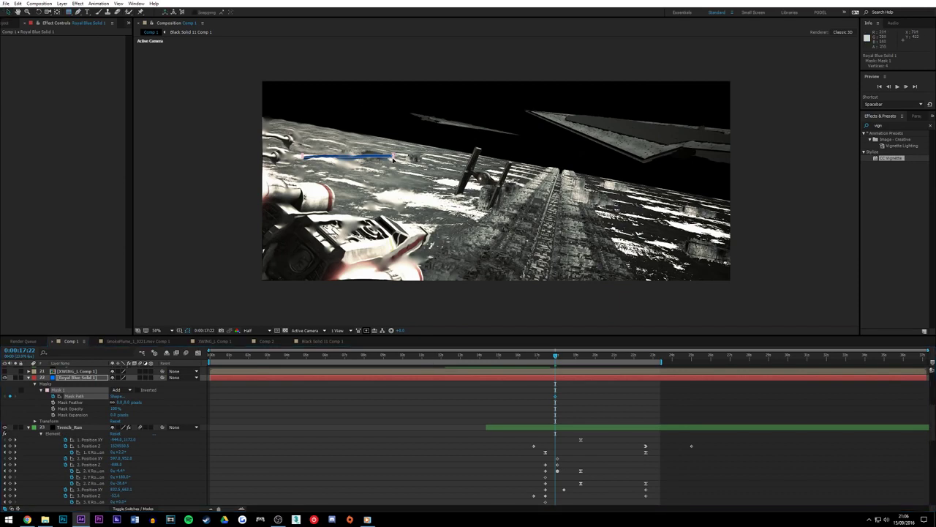
left_click_drag(393, 157, 480, 179)
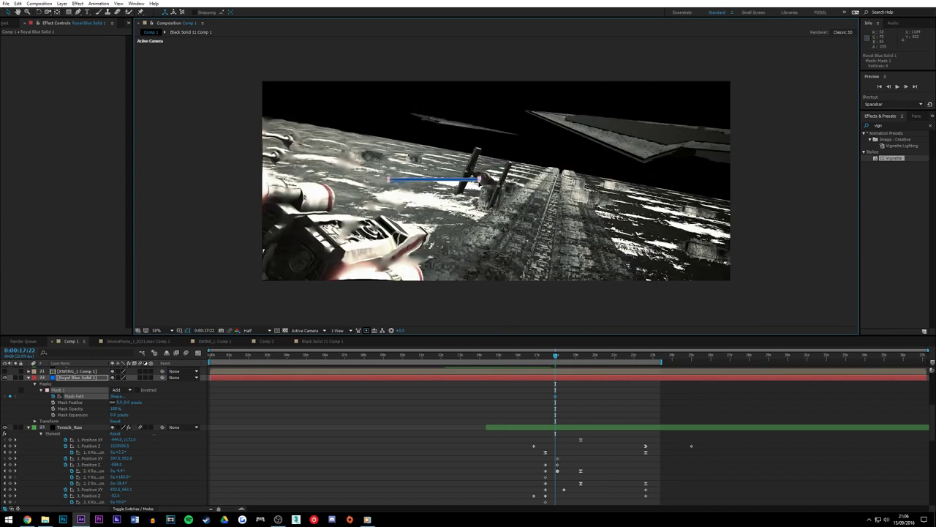
left_click_drag(479, 178, 478, 179)
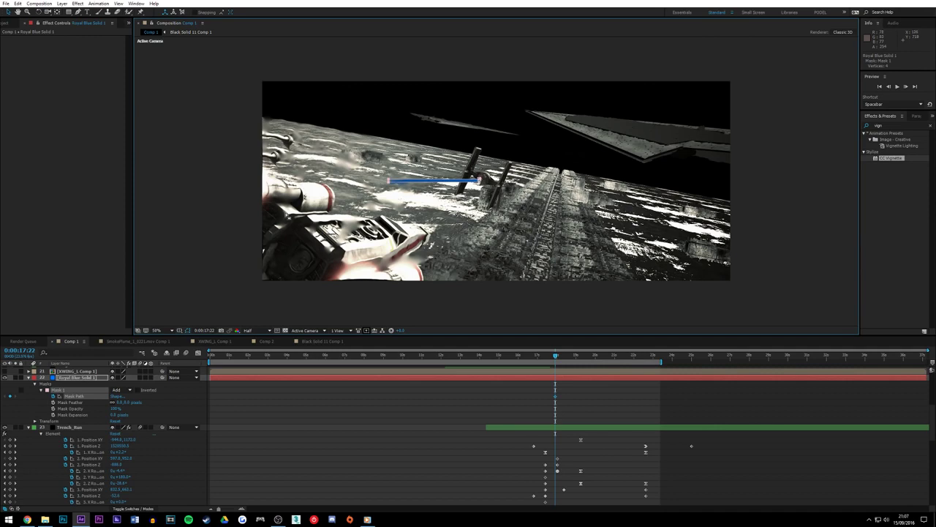
Apply Video Copilot's Saber effect to the blue solid
left_click(78, 3)
mouse_move(146, 215)
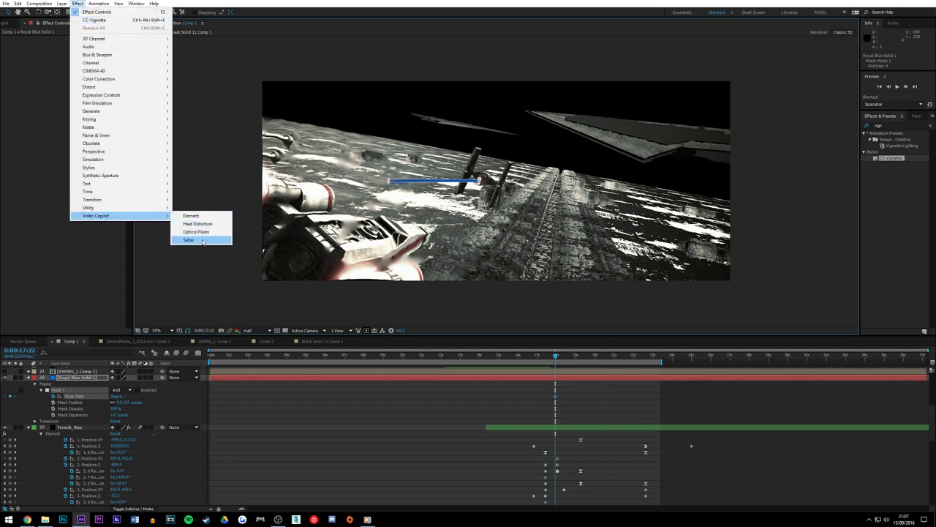
left_click(202, 241)
Try Saber's Alpha Mode with Enable Masks and return it to Disable
left_click(95, 132)
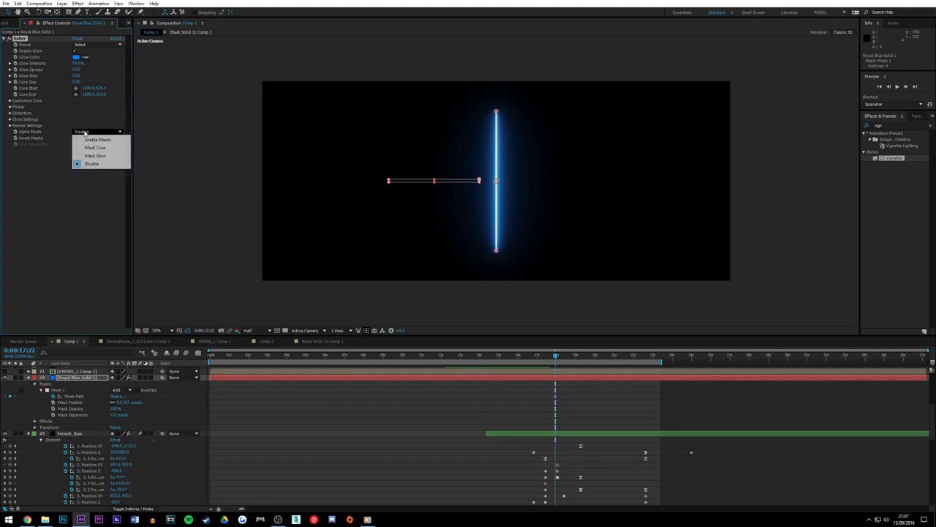
left_click(98, 139)
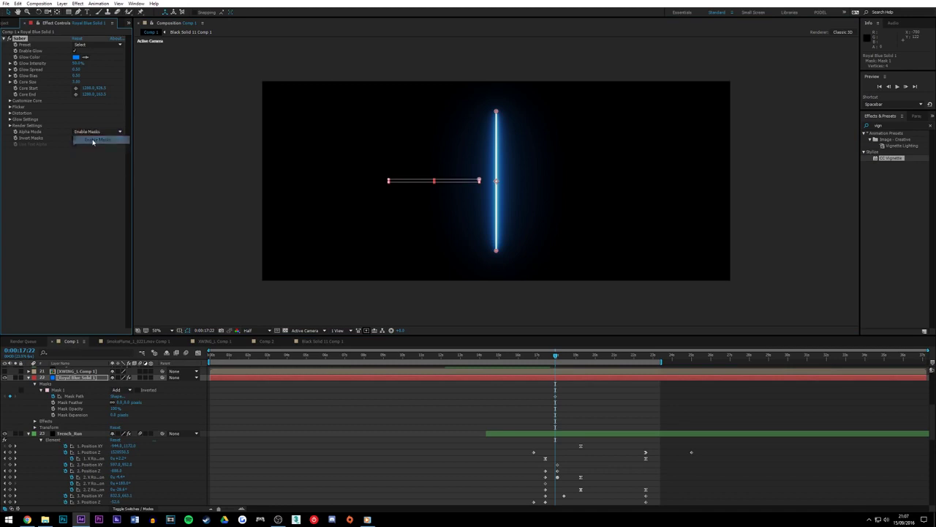
left_click(94, 132)
left_click(92, 163)
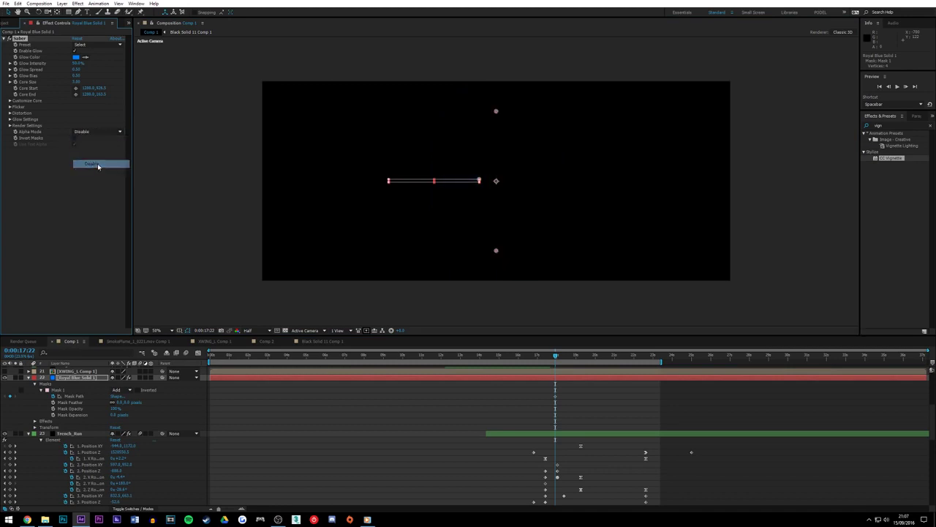
Set Saber's Core Type to Layer Masks in its core customization so the glow follows the blue solid's mask
left_click(8, 103)
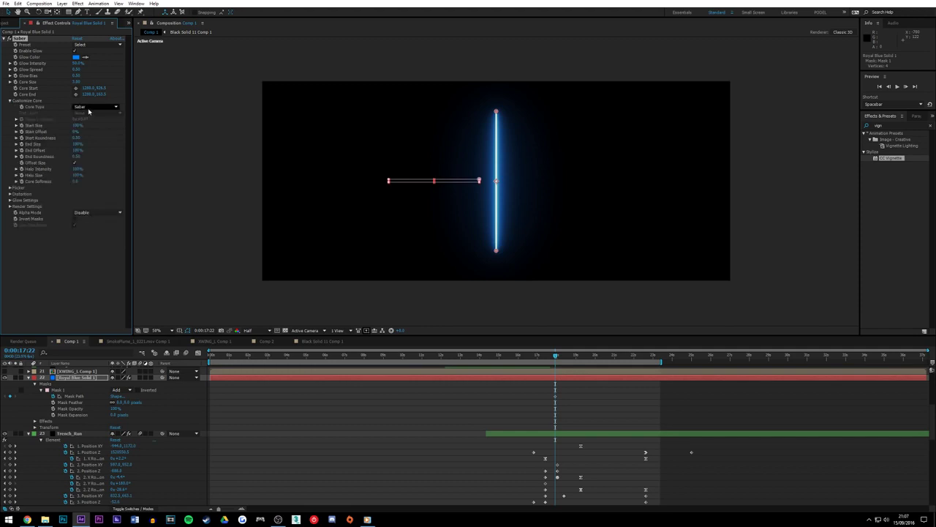
left_click(96, 107)
left_click(95, 125)
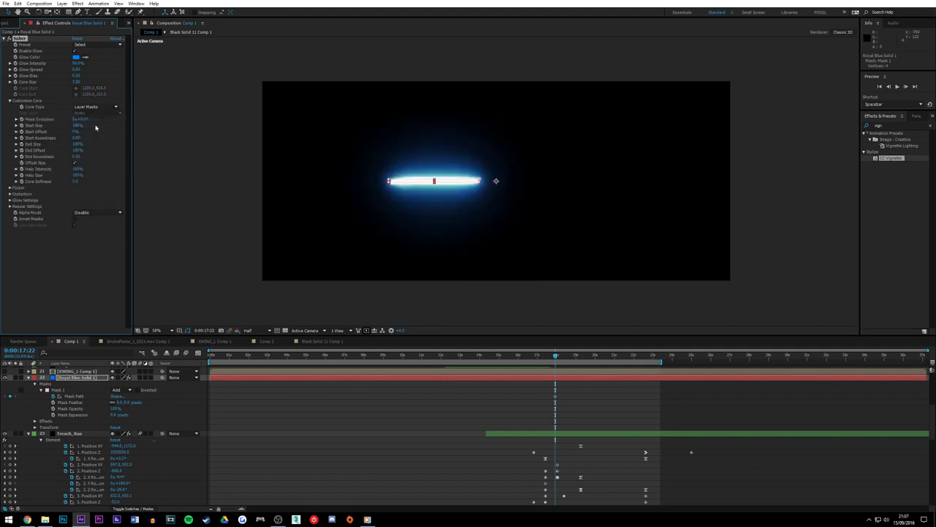
left_click(240, 213)
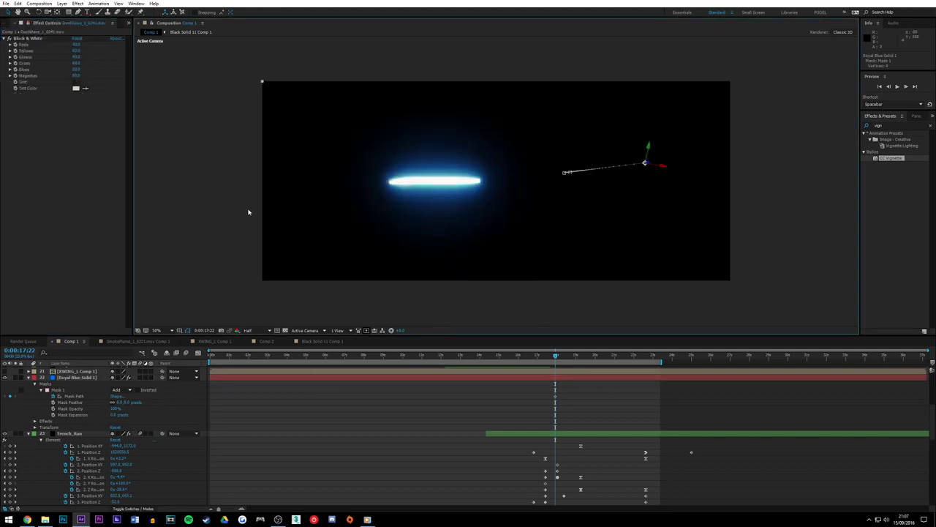
Try the Color Dodge blending mode on the blue solid, and set its mode to Screen
left_click(549, 376)
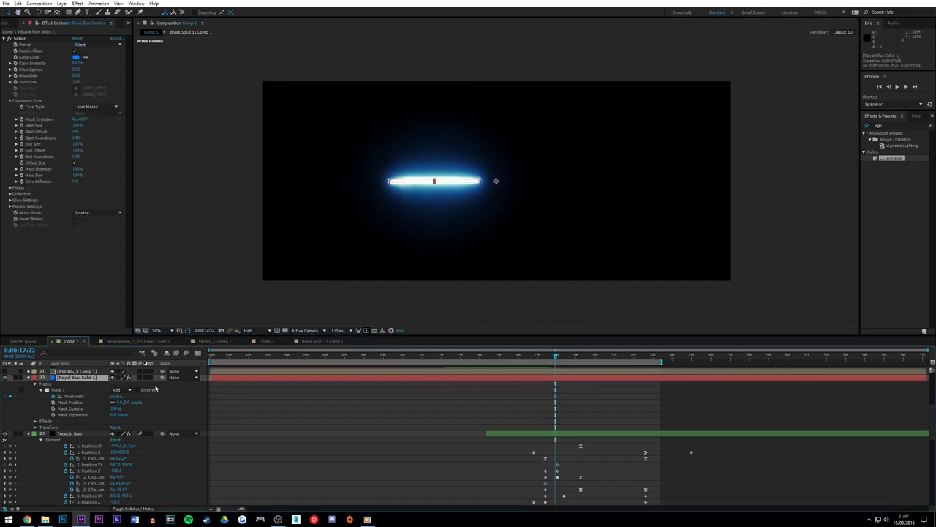
left_click(137, 507)
left_click(122, 377)
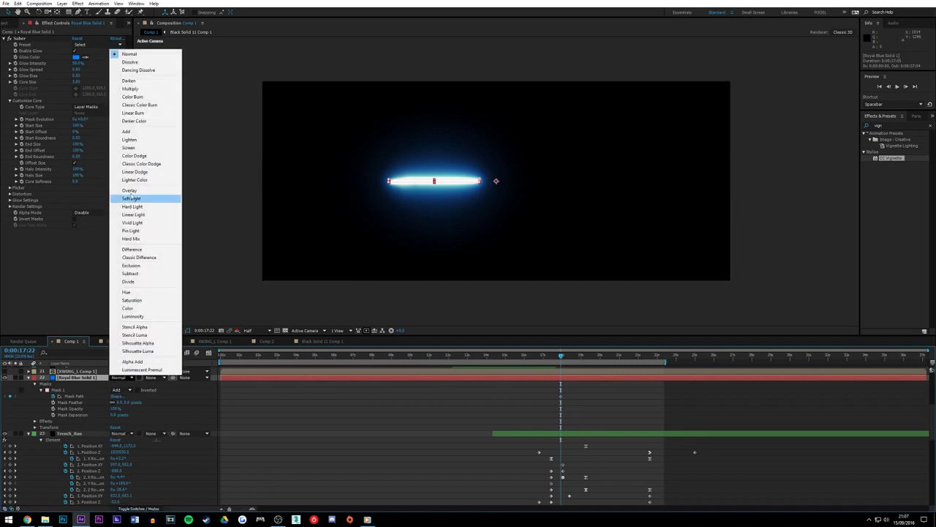
left_click(132, 155)
left_click(122, 378)
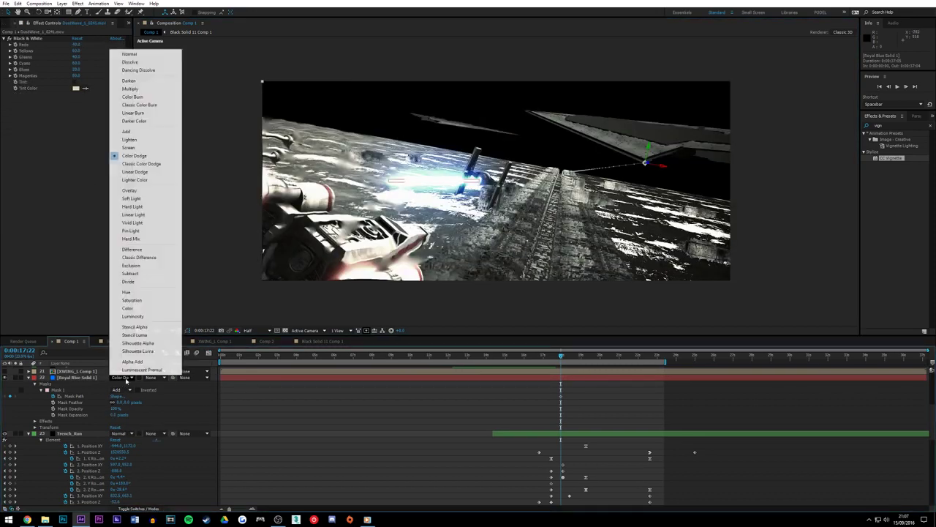
left_click(132, 149)
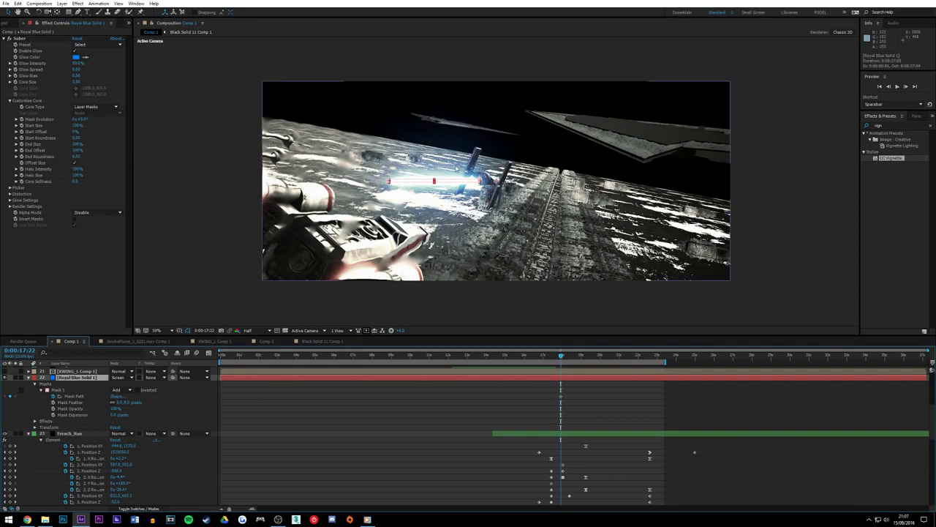
Trim the start of the blue solid layer to about 16.5 seconds, shortly before the mask keyframe
left_click(14, 38)
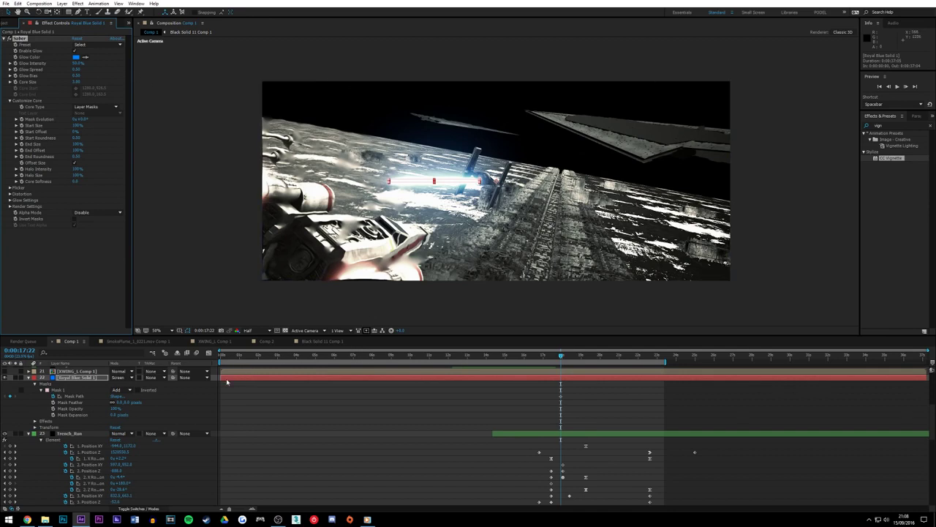
left_click_drag(224, 379, 534, 377)
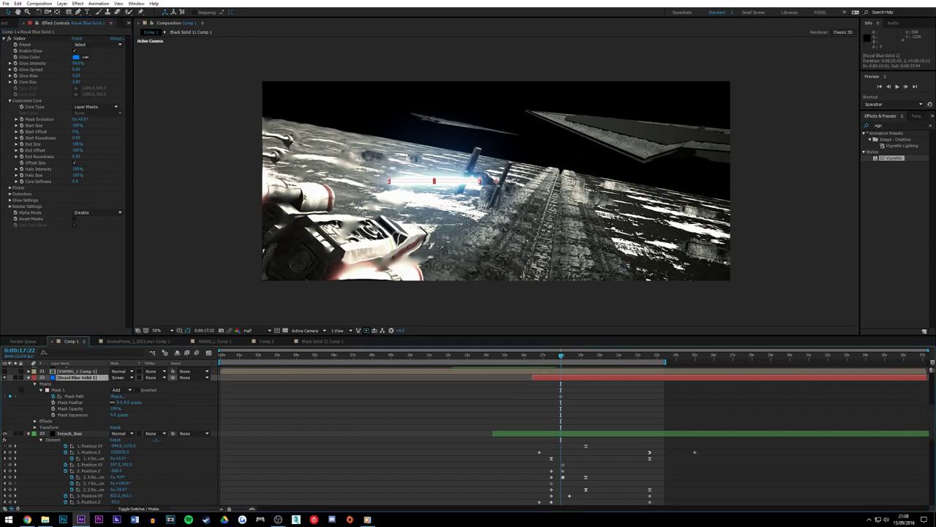
At 0:00:17:22, collapse the Royal Blue Solid 1 layer's Mask 1 path from a long beam to a tiny shape at the TIE fighter
scroll(397, 183, "up", 1)
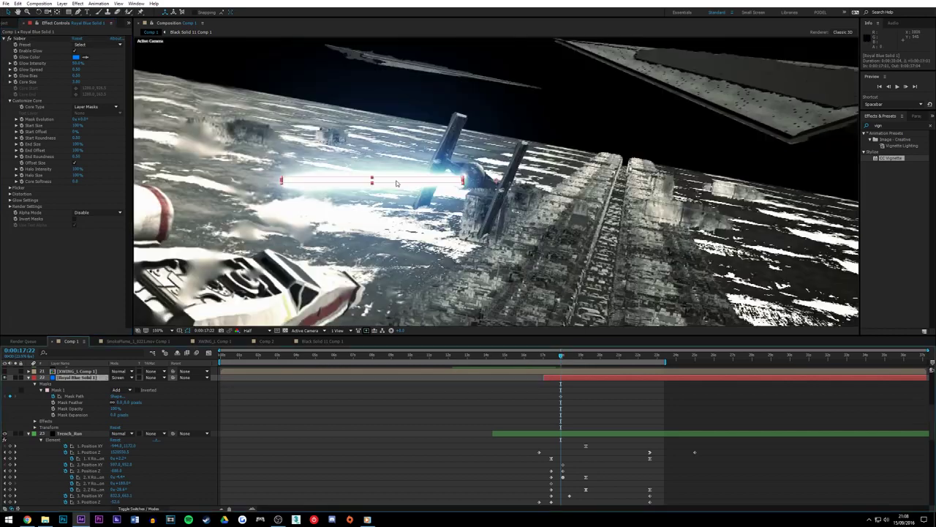
left_click(74, 397)
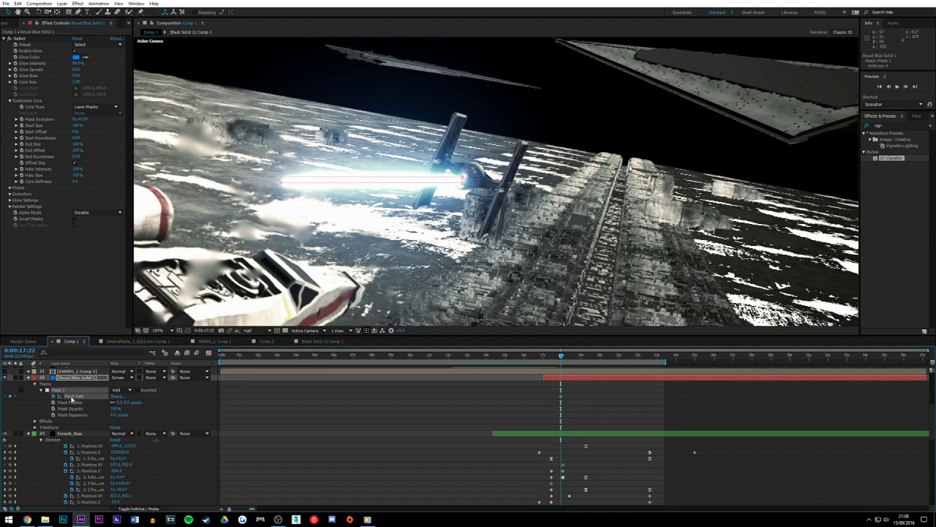
left_click_drag(282, 183, 413, 186)
key("ctrl+z")
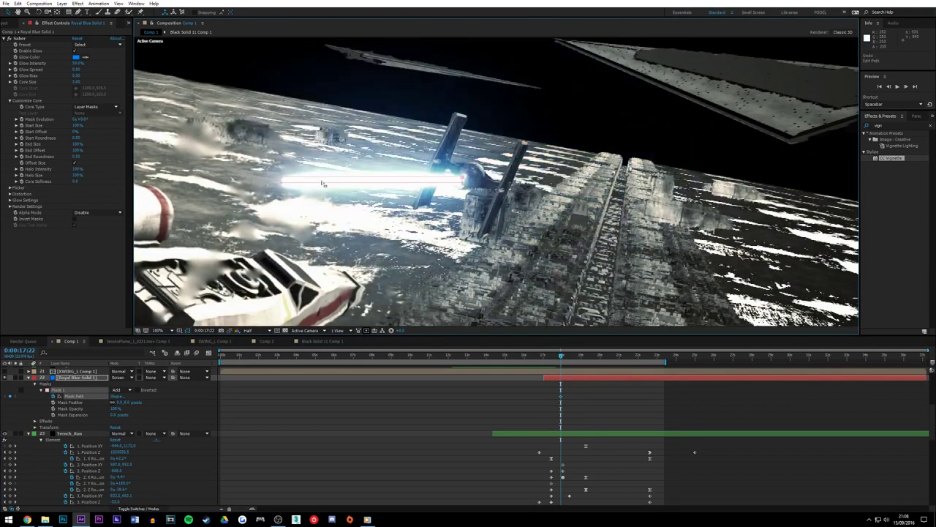
left_click_drag(282, 184, 462, 179)
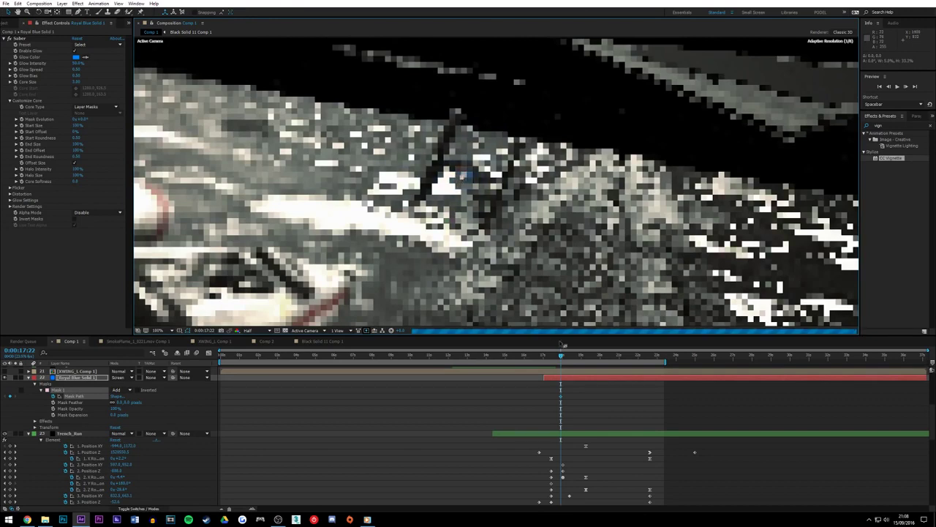
At 0:00:17:17, keyframe the Mask 1 path as a short, thin strip just outside the frame's left edge and preview the motion
left_click(557, 356)
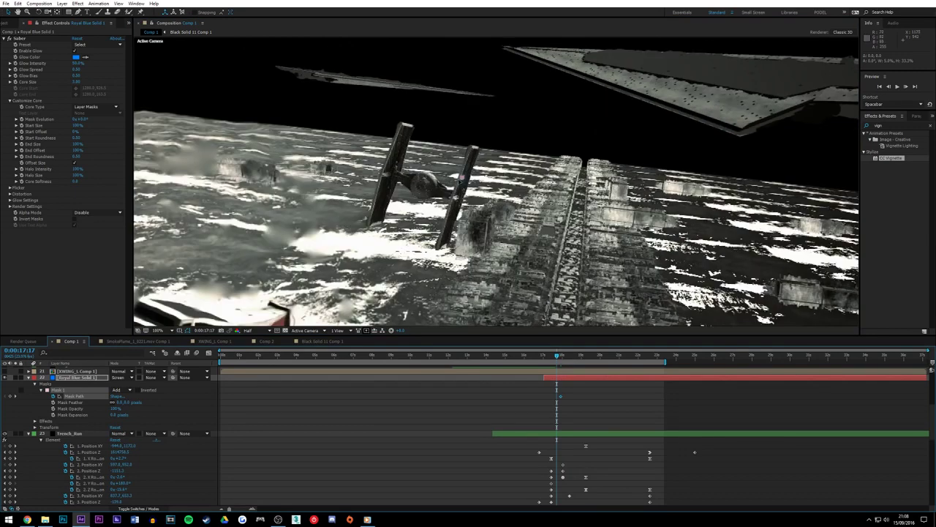
left_click_drag(462, 180, 416, 186)
key("ctrl+z")
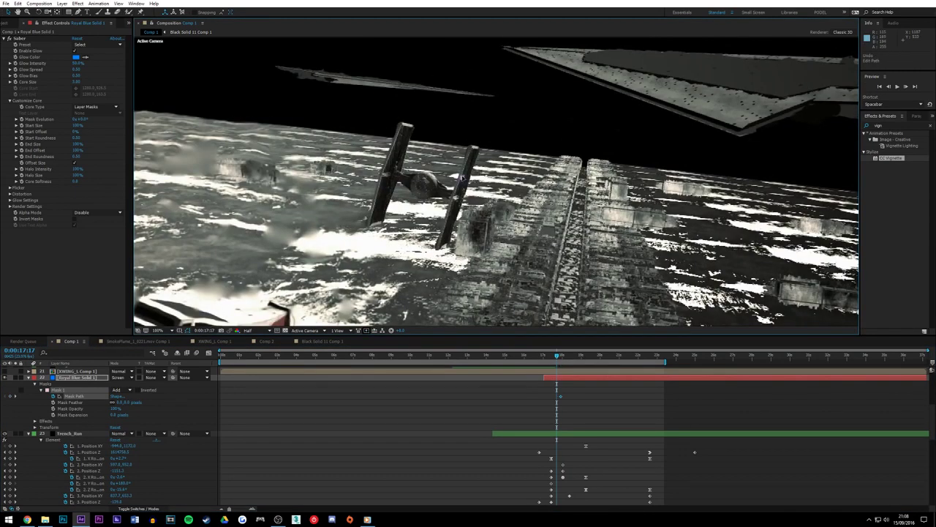
double_click(463, 178)
left_click_drag(462, 181, 461, 181)
key("period")
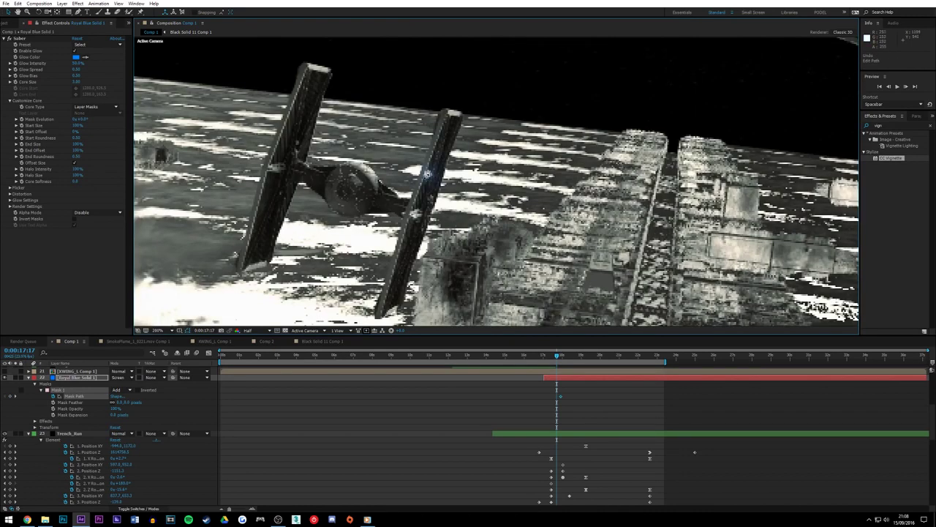
key("comma")
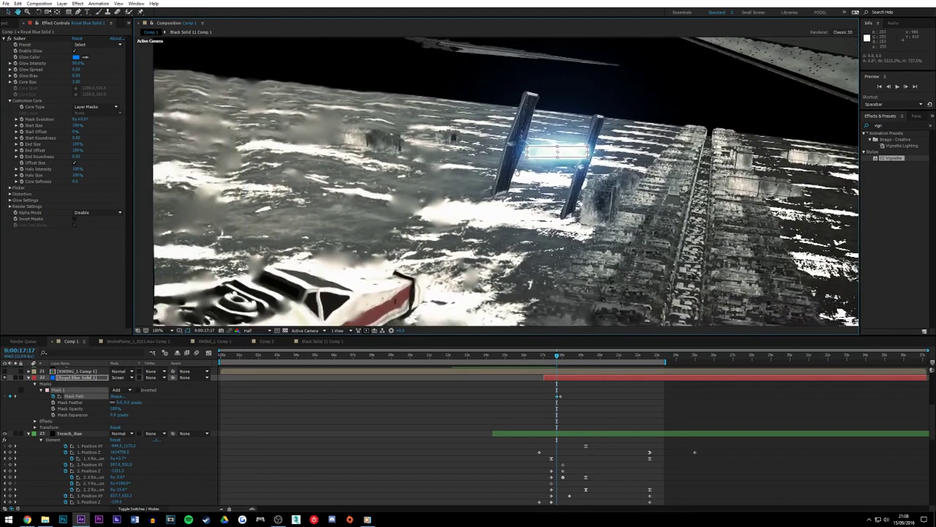
key("comma")
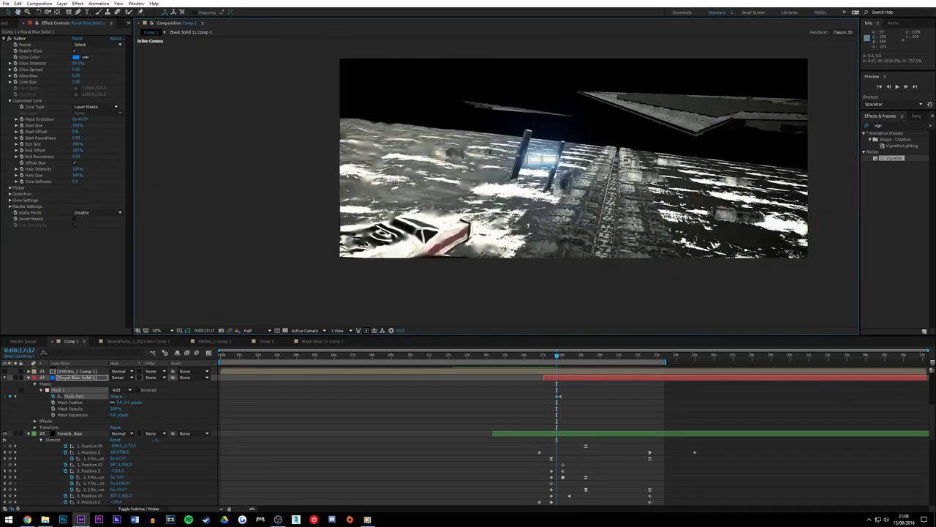
left_click_drag(529, 163, 317, 180)
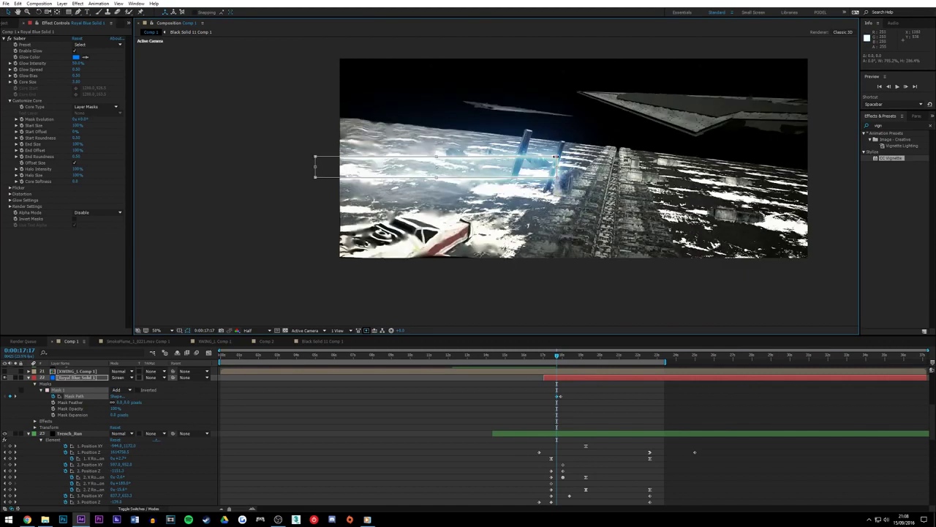
left_click_drag(557, 157, 338, 177)
key("space")
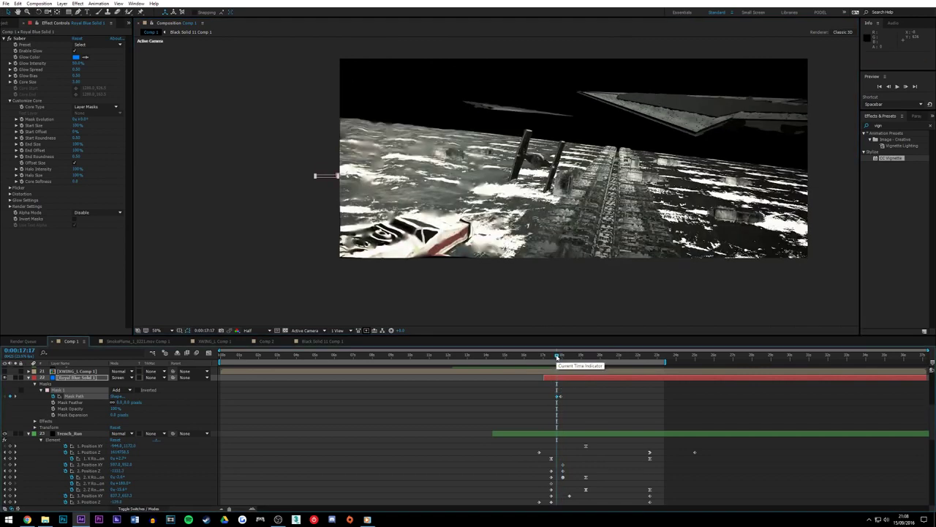
At the 0:00:17:22 keyframe, stretch the Mask 1 path leftward into a short laser beam reaching the TIE fighter's left wing
left_click(560, 358)
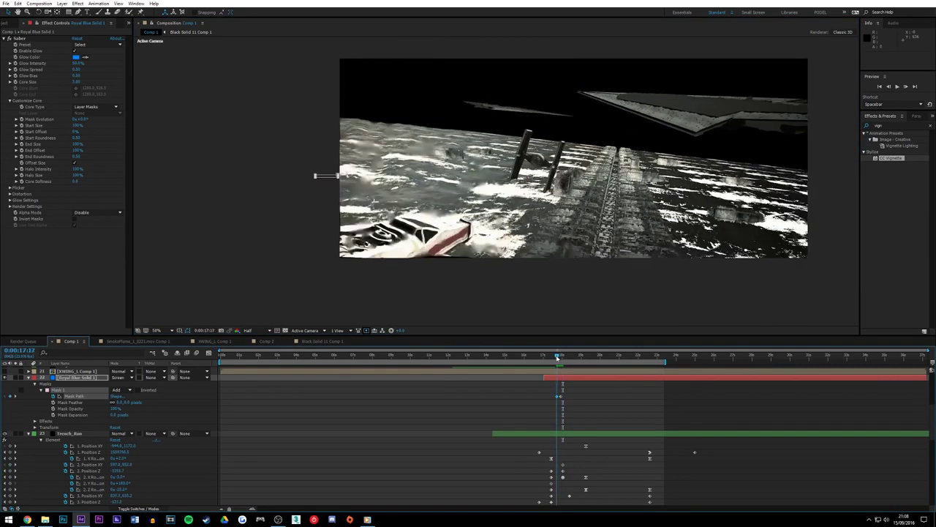
left_click_drag(560, 359, 562, 359)
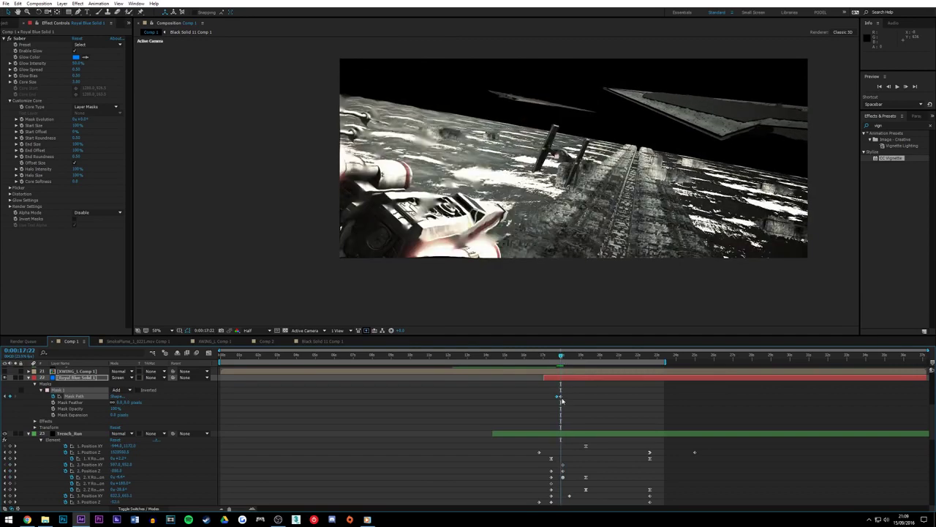
left_click(561, 397)
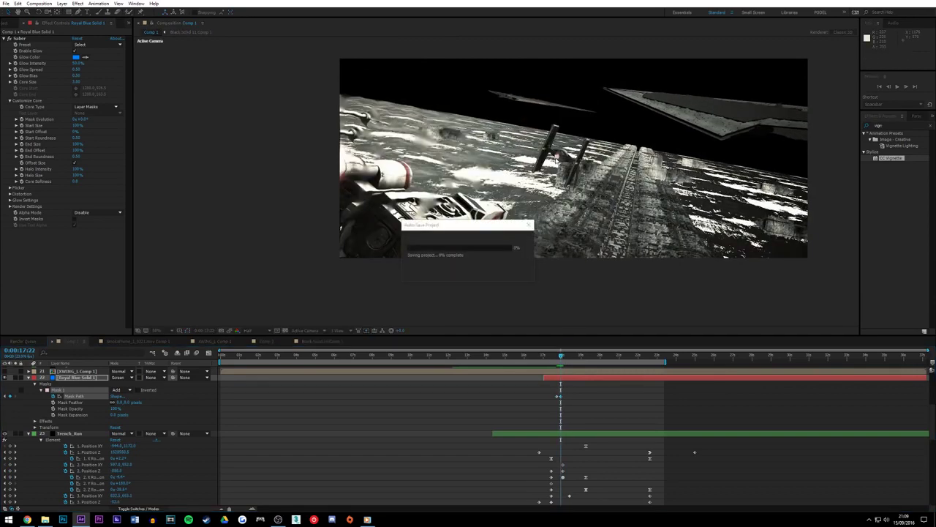
scroll(559, 161, "up", 1)
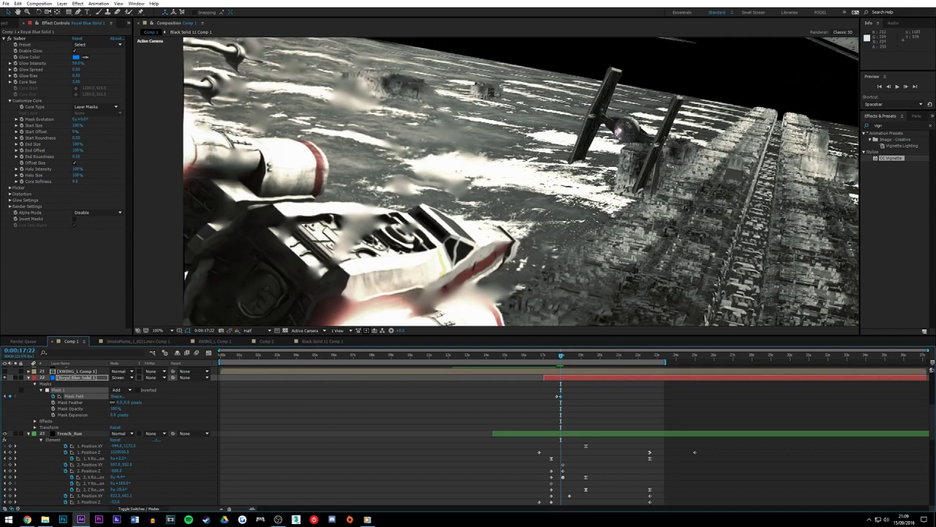
scroll(615, 138, "up", 2)
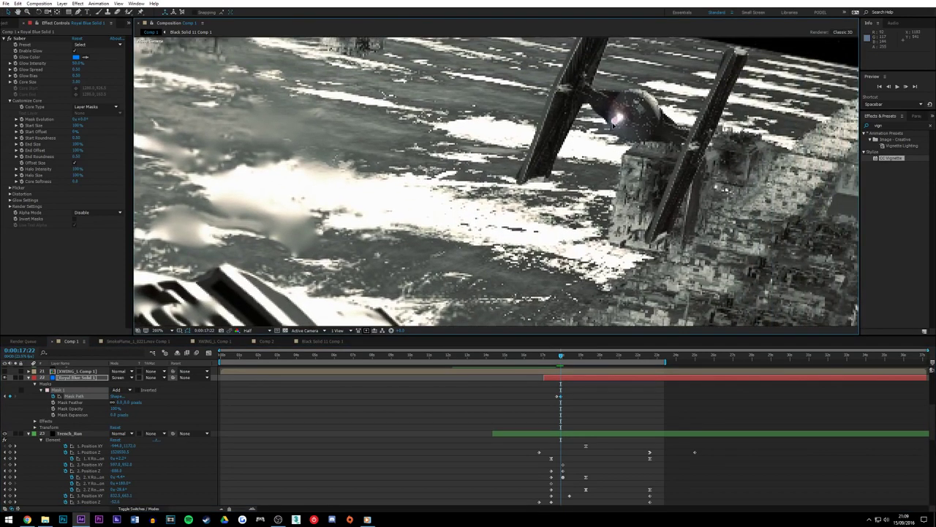
scroll(617, 117, "up", 3)
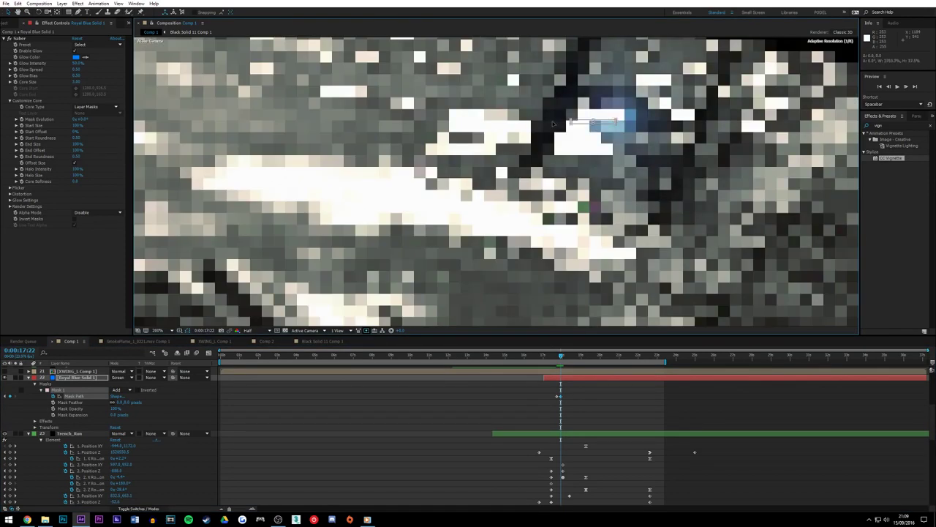
scroll(617, 117, "down", 3)
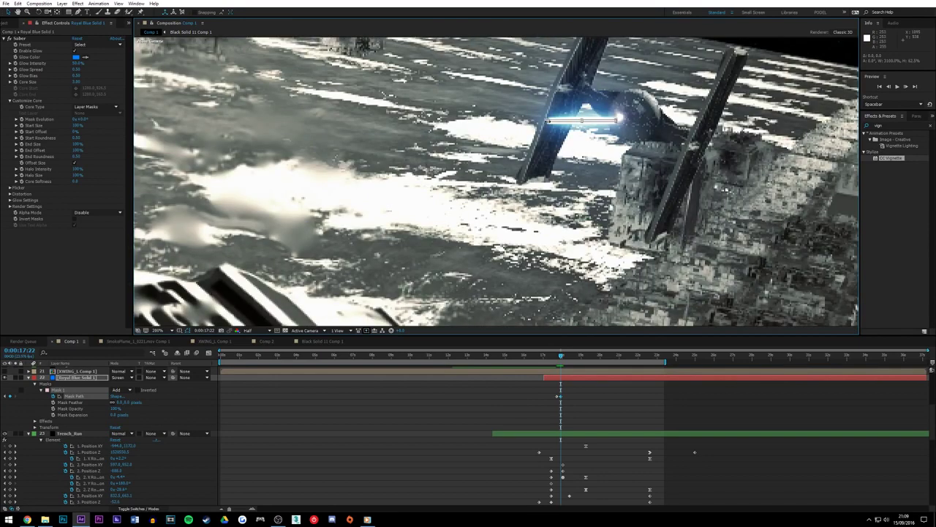
scroll(617, 117, "down", 1)
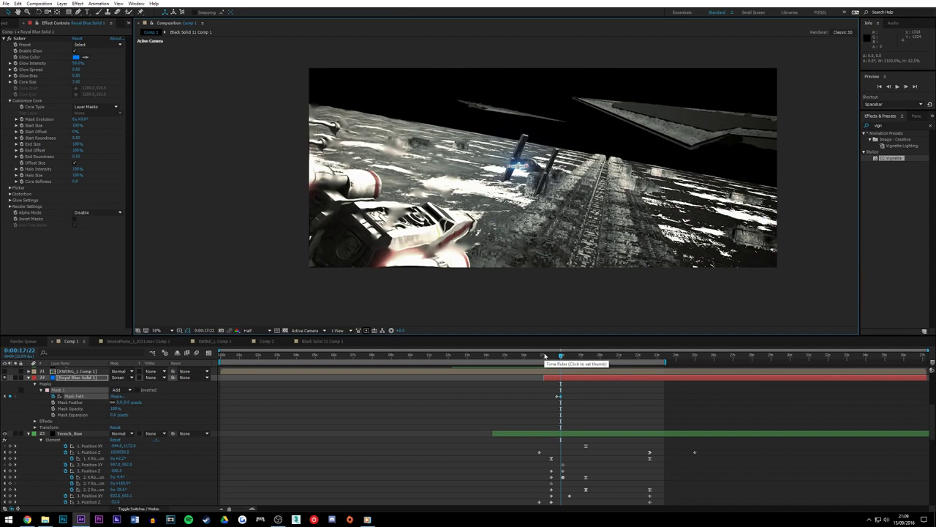
Preview the laser shot and explosion from about 0:00:17:14 to check the beam's timing
left_click(545, 355)
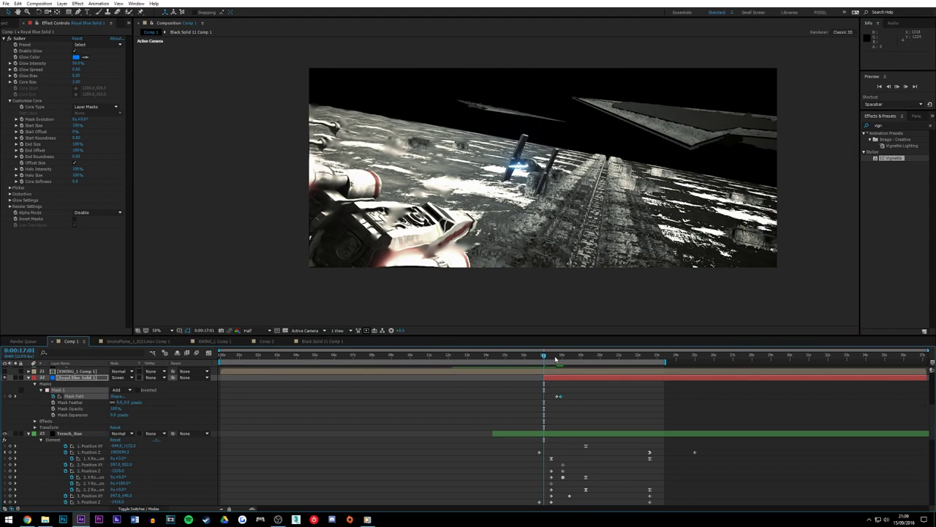
left_click(555, 357)
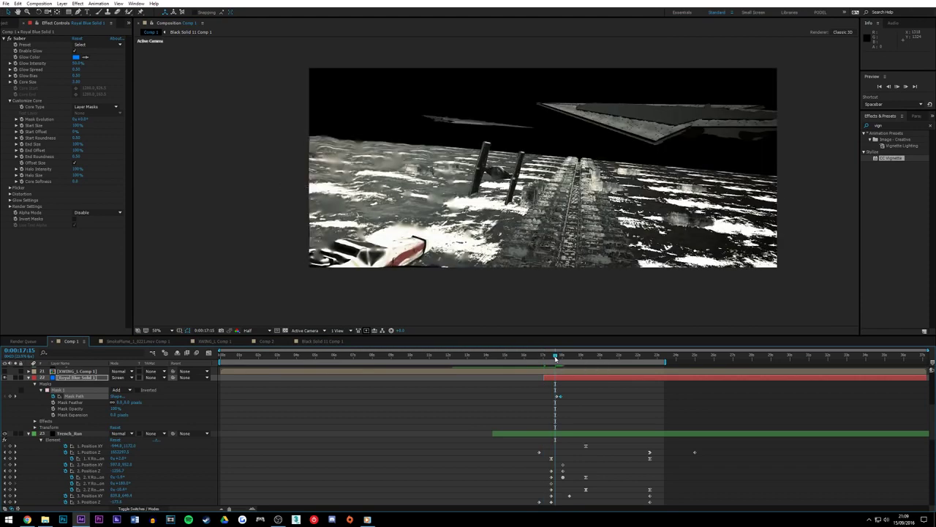
key("space")
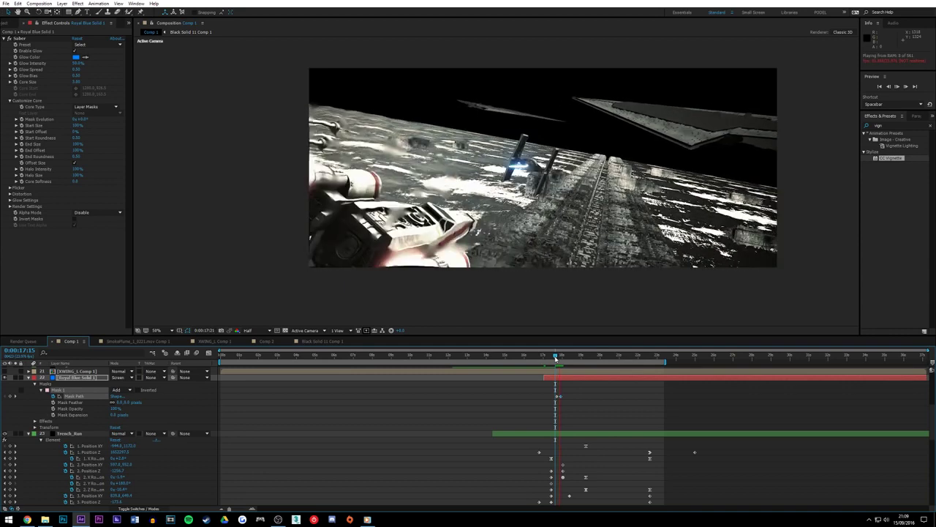
key("space")
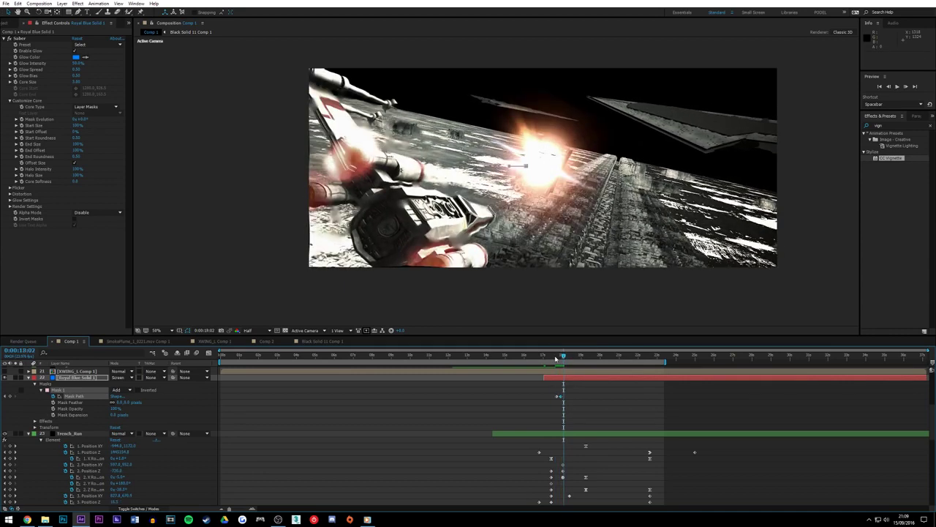
left_click(555, 356)
key("space")
key("space")
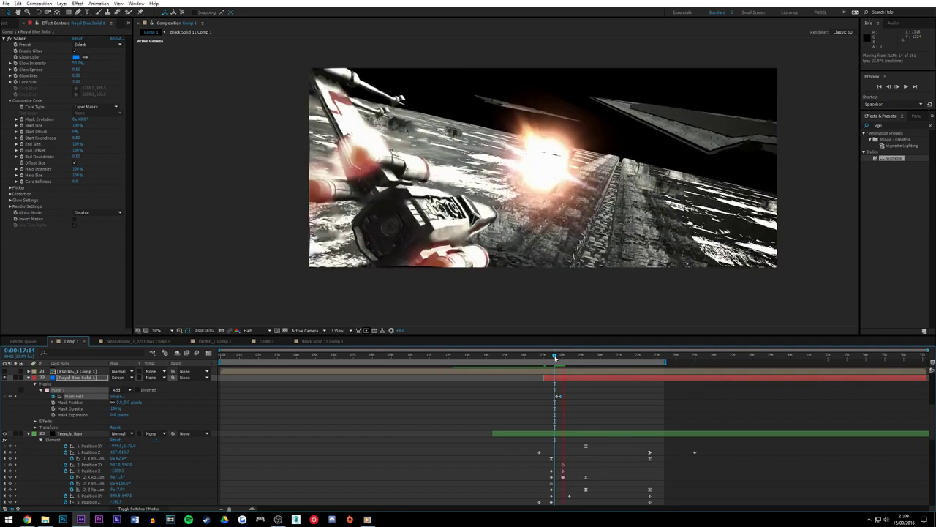
At 0:00:17:22, extend the left end of the laser mask slightly farther past the TIE fighter's left wing
left_click(559, 357)
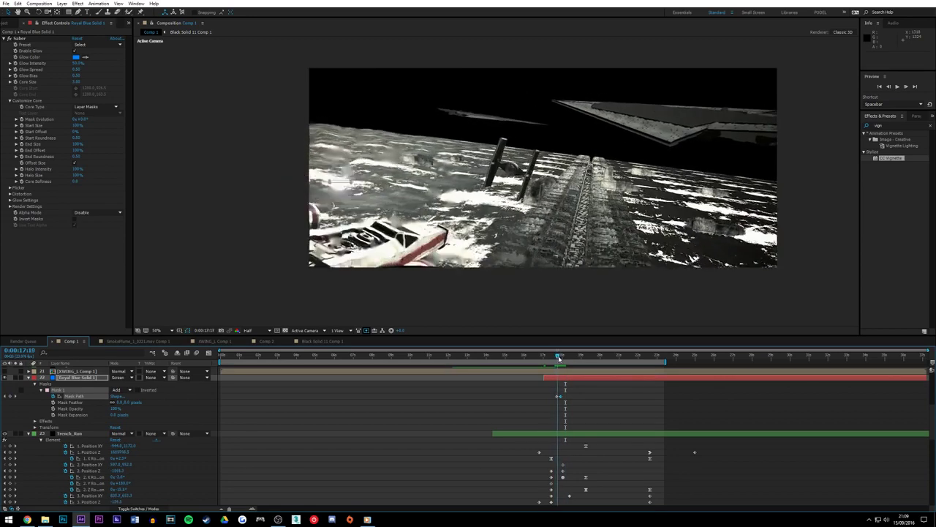
left_click_drag(559, 357, 560, 357)
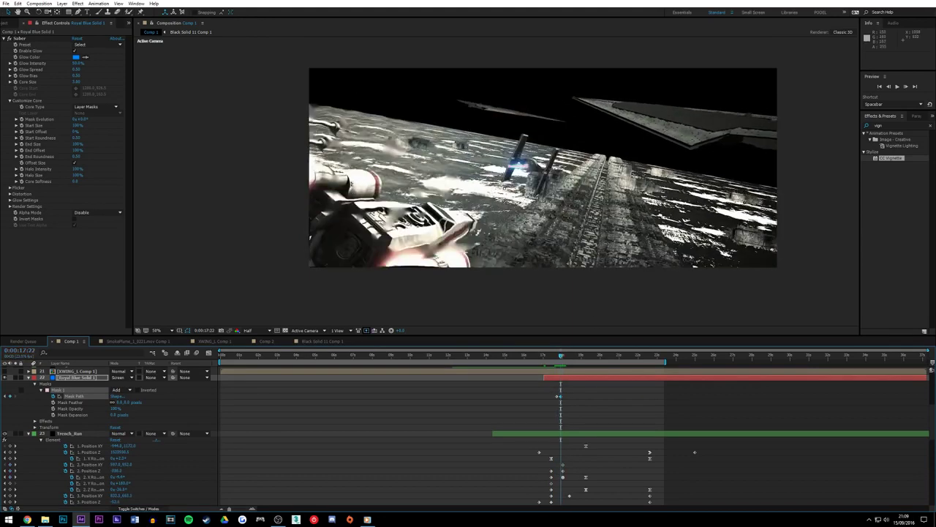
scroll(503, 184, "up", 2)
scroll(524, 157, "up", 2)
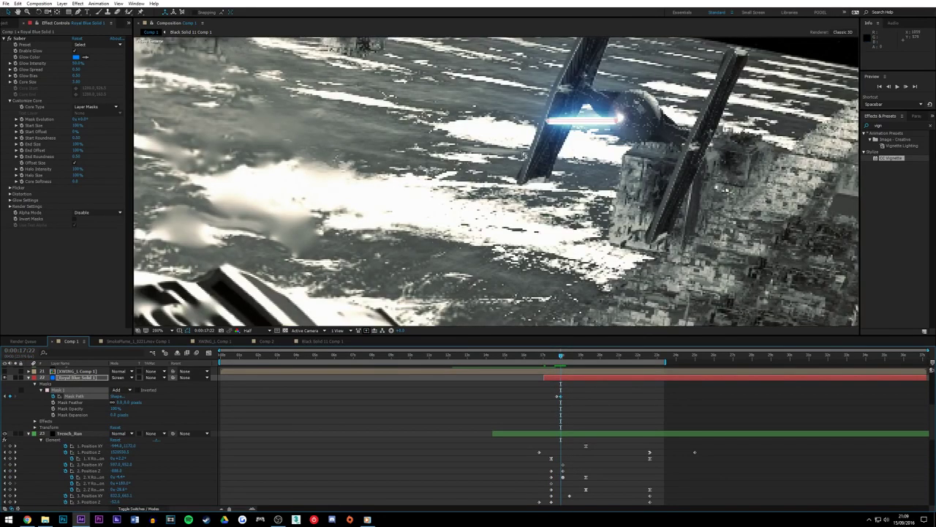
double_click(547, 123)
left_click_drag(548, 122, 540, 126)
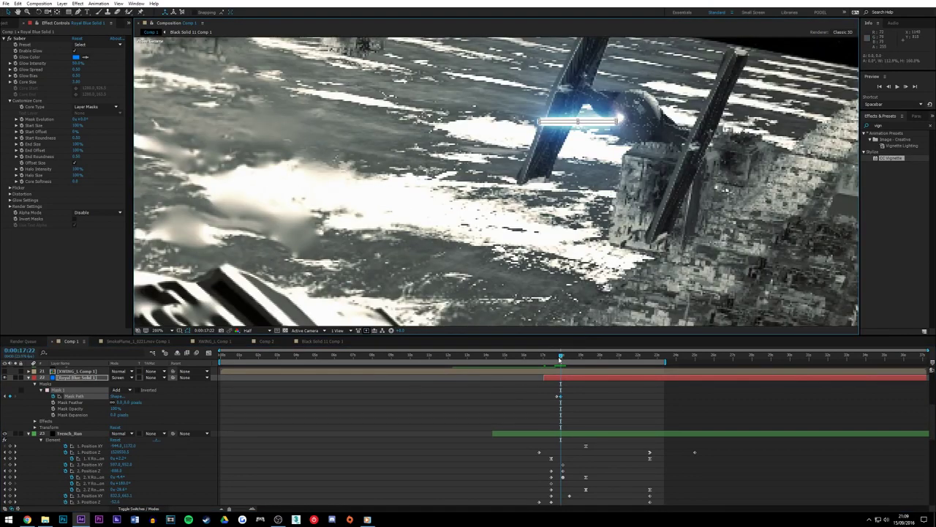
At the 0:00:17:17 keyframe, pull the mask's right end farther outside the frame's left edge and preview the shot
left_click_drag(559, 357, 556, 399)
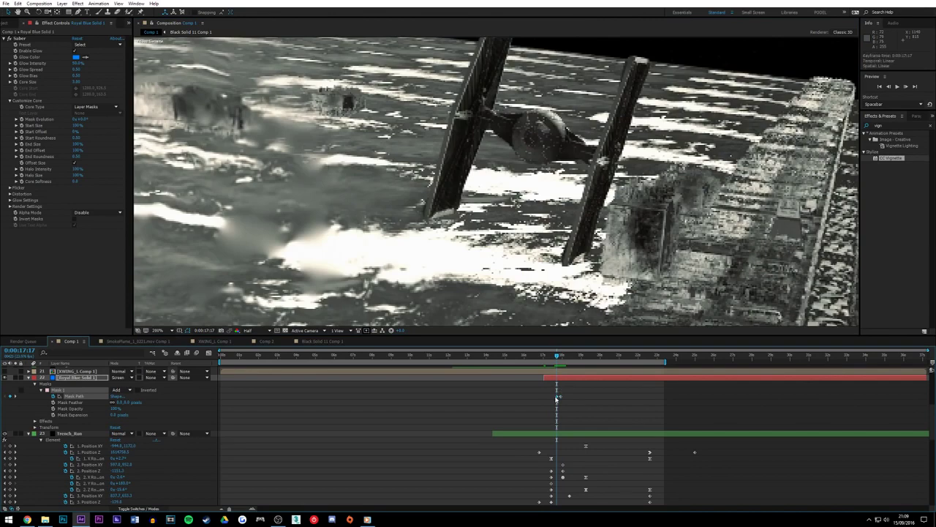
scroll(505, 278, "down", 1)
left_click_drag(322, 212, 581, 207)
left_click(377, 188)
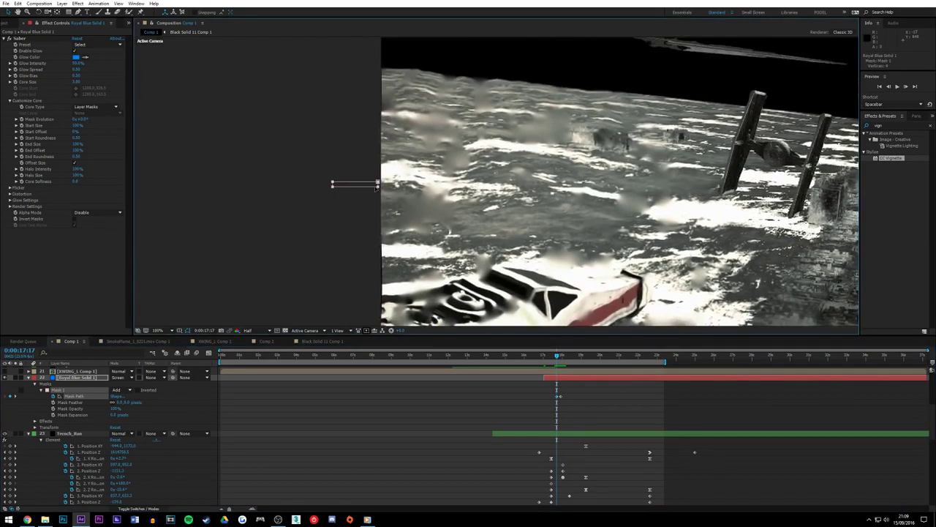
double_click(377, 187)
left_click_drag(378, 187, 306, 185)
key("space")
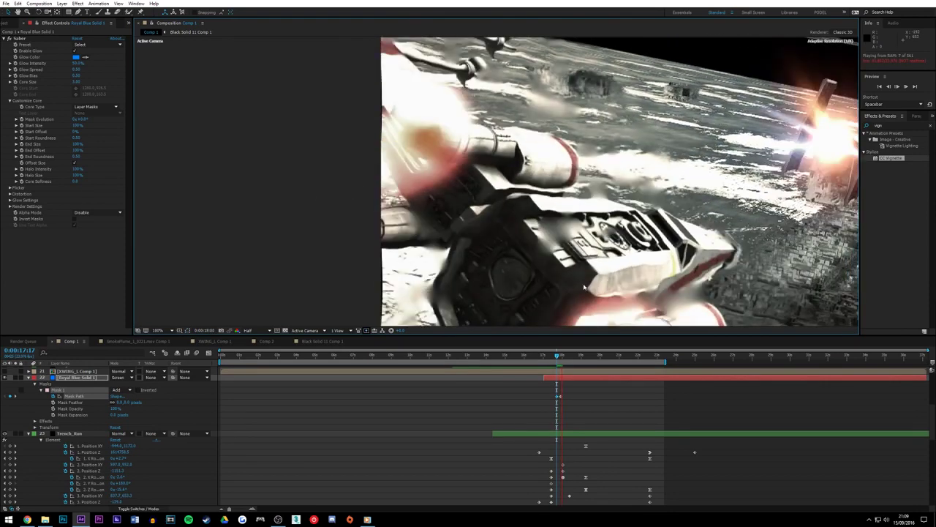
Trim the end of the Royal Blue Solid 1 layer to 0:00:17:22 and preview the shot from 0:00:17:12
scroll(583, 286, "down", 1)
left_click_drag(563, 355, 562, 360)
left_click(568, 385)
left_click(564, 379)
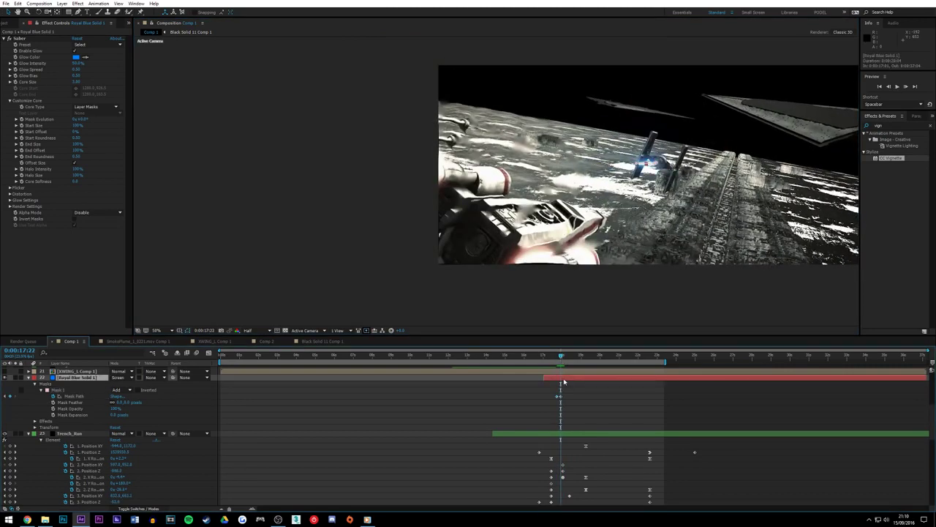
key("alt+bracketright")
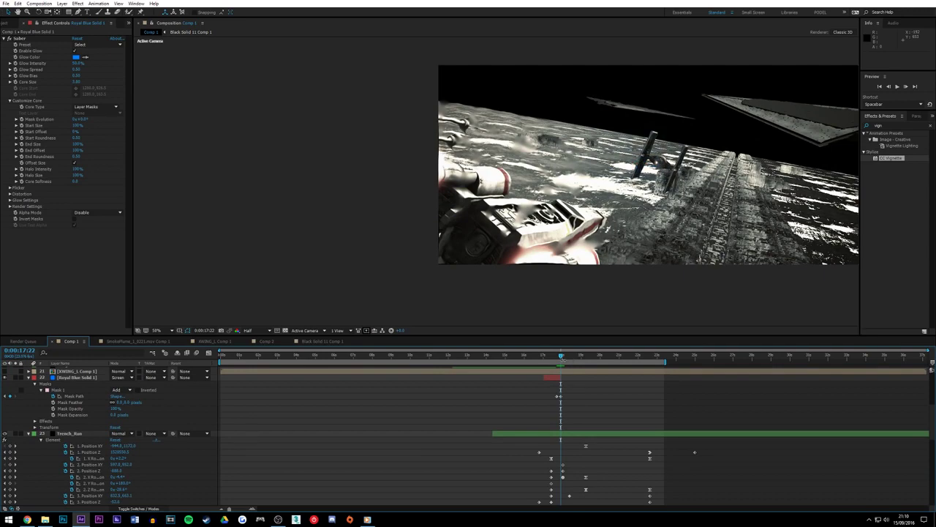
left_click(553, 357)
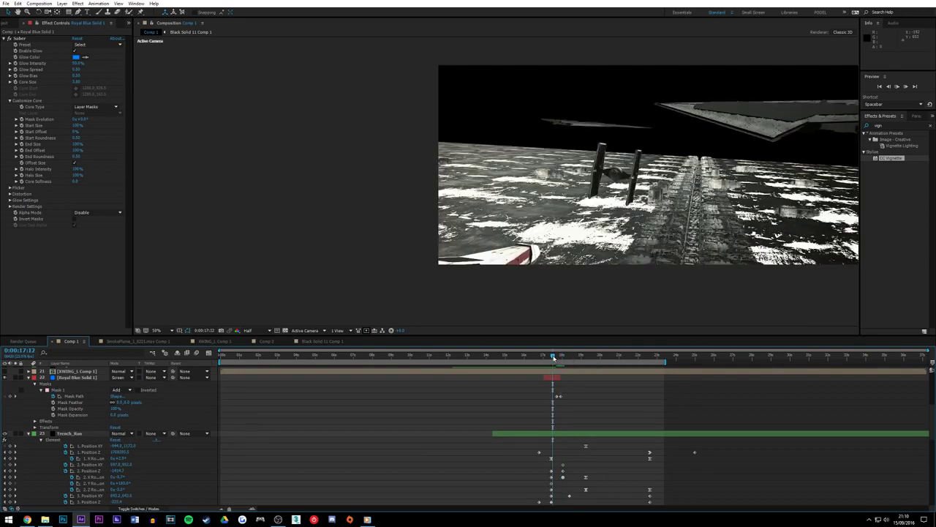
key("space")
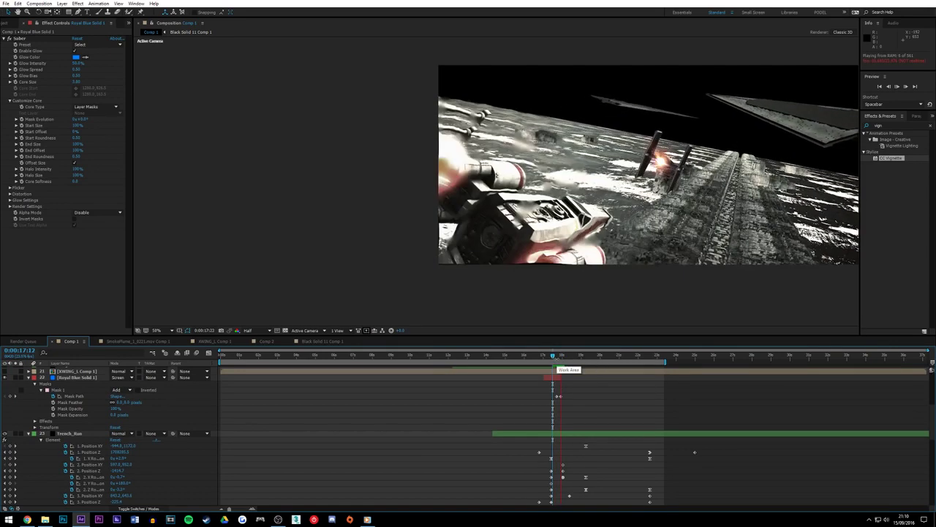
Fit the composition view up to 100% and repeatedly preview the laser shot and explosion from about 0:00:17:11 to 0:00:17:15
left_click(156, 330)
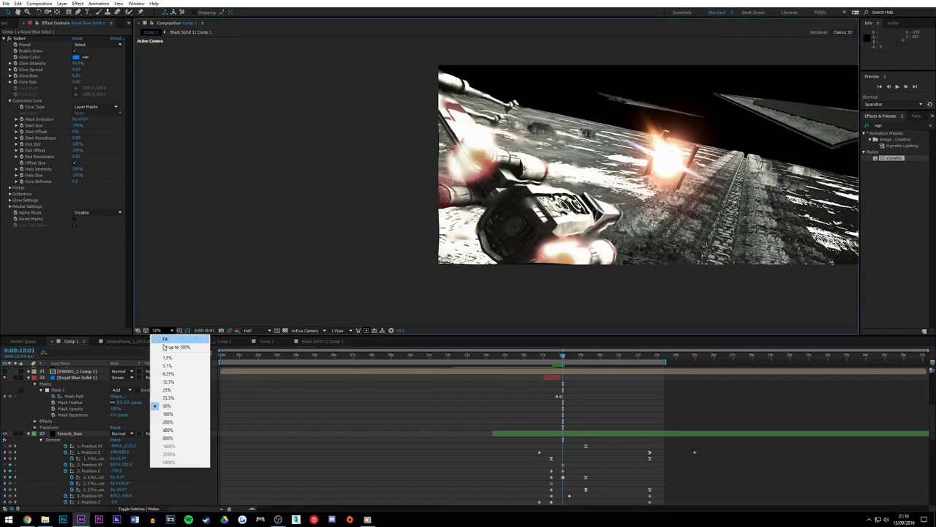
left_click(176, 349)
left_click(556, 356)
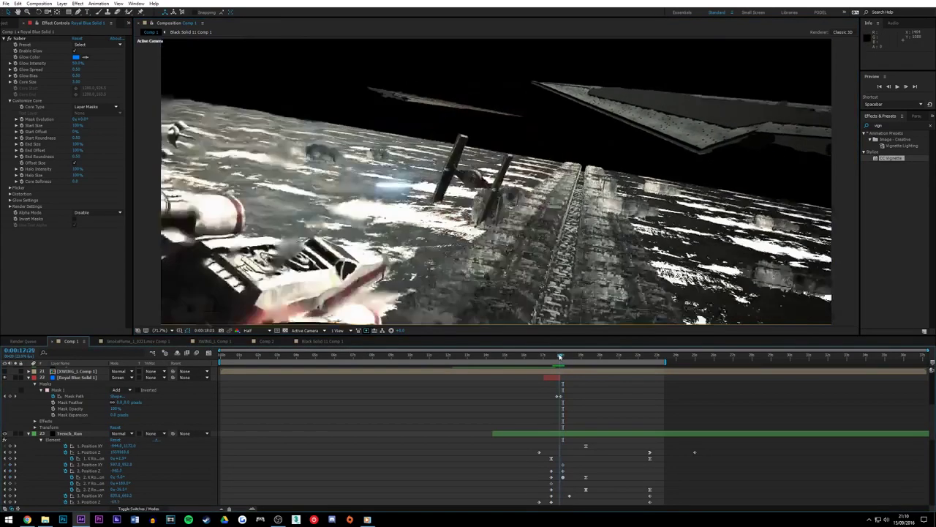
mouse_move(556, 357)
left_mouse_down()
mouse_move(562, 361)
mouse_move(552, 360)
left_mouse_up()
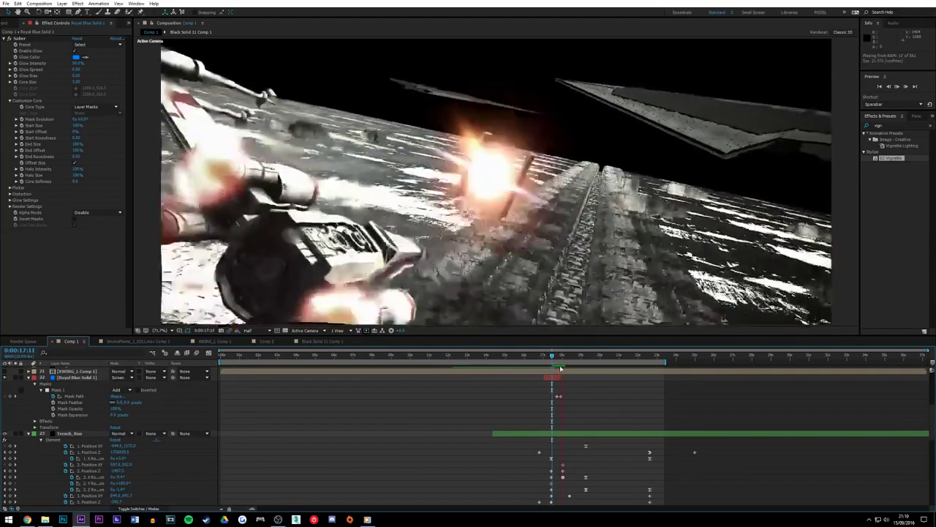
key("space")
left_click_drag(565, 356, 552, 357)
key("space")
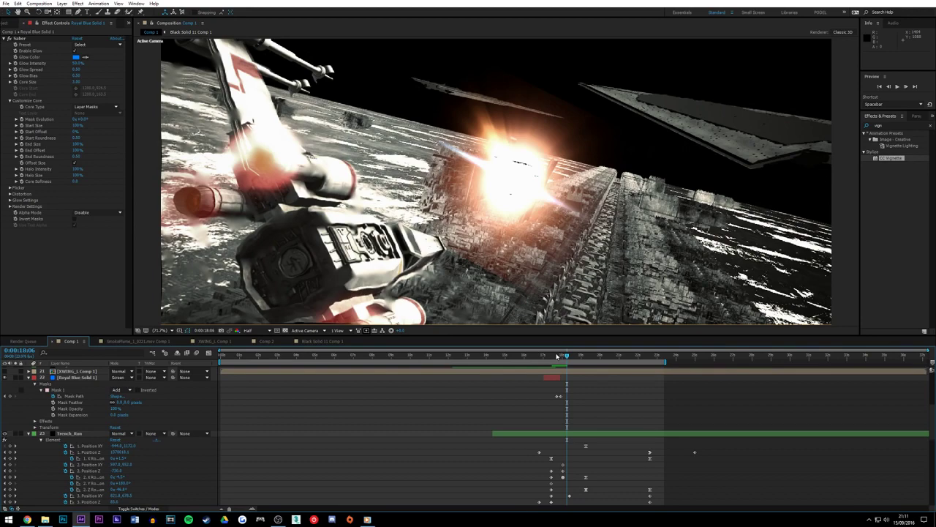
mouse_move(561, 359)
left_mouse_down()
mouse_move(553, 355)
mouse_move(555, 364)
left_mouse_up()
key("space")
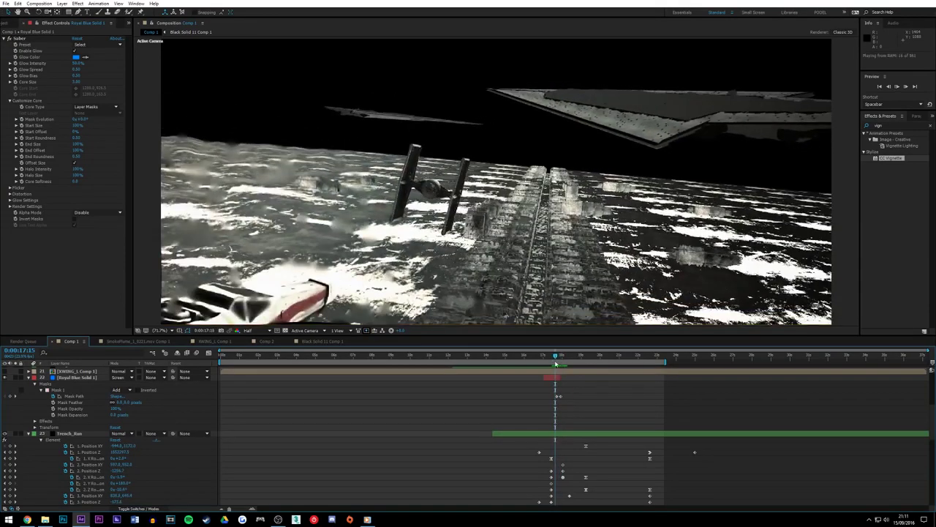
key("space")
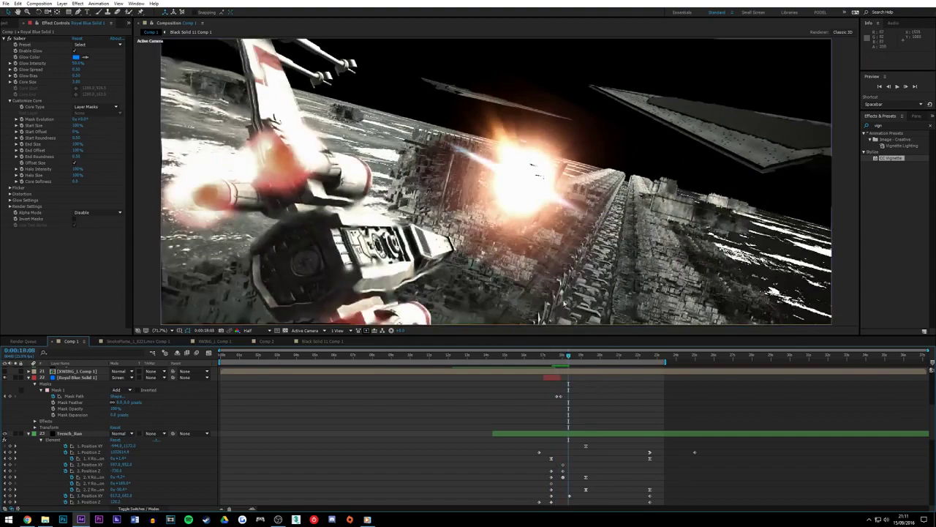
Preview the laser hit at 50% magnification several times from about 0:00:17:13 to judge its timing against the explosion
scroll(564, 296, "down", 1)
left_click_drag(568, 356, 554, 357)
key("space")
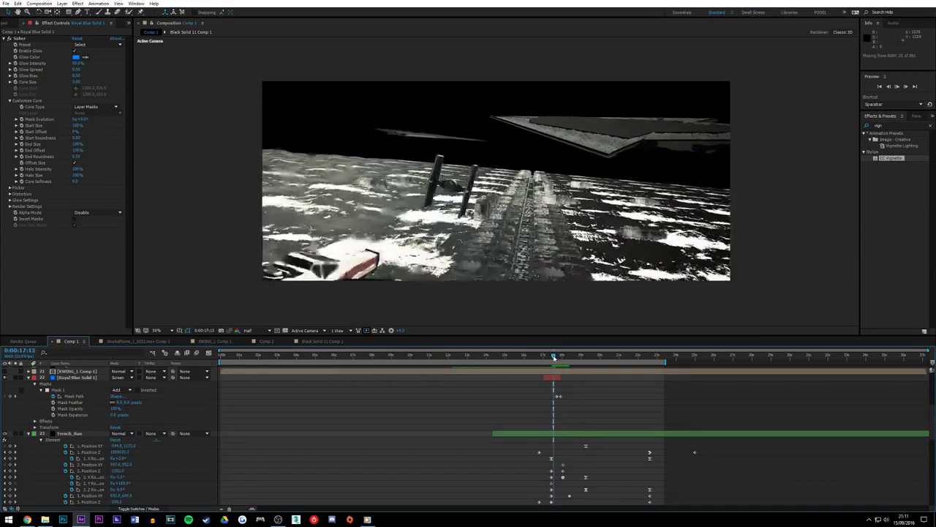
key("space")
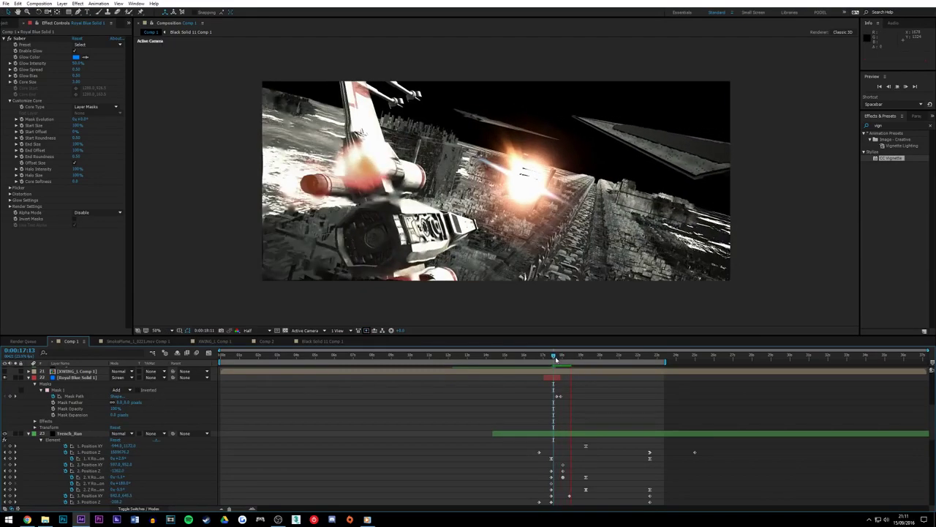
left_click_drag(557, 357, 553, 358)
key("space")
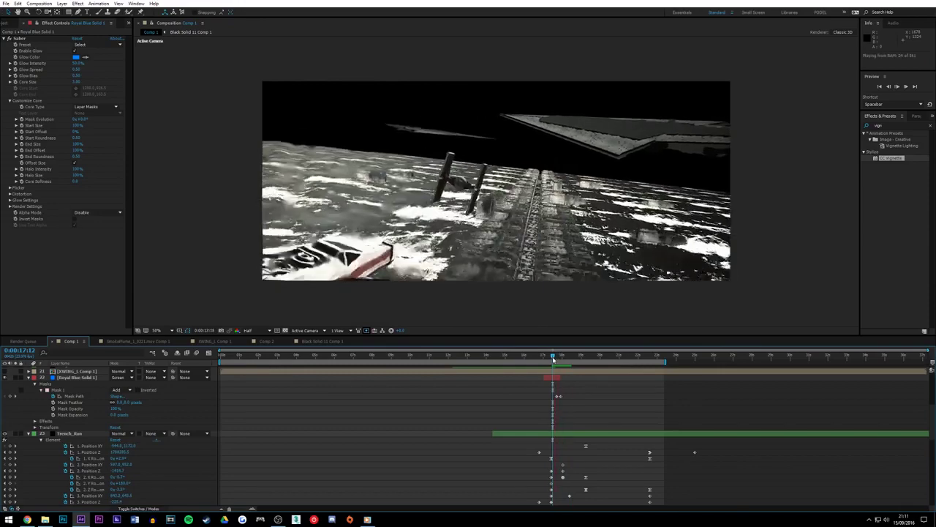
key("space")
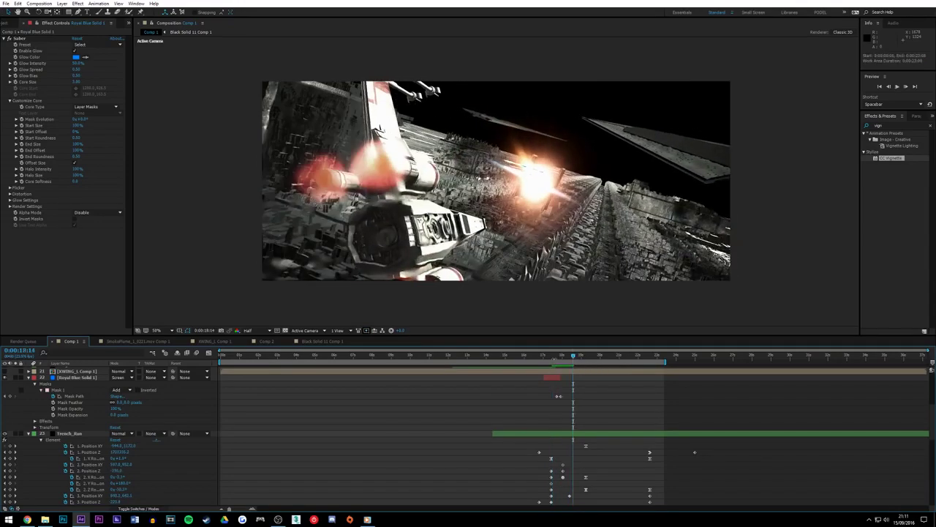
left_click(553, 358)
key("space")
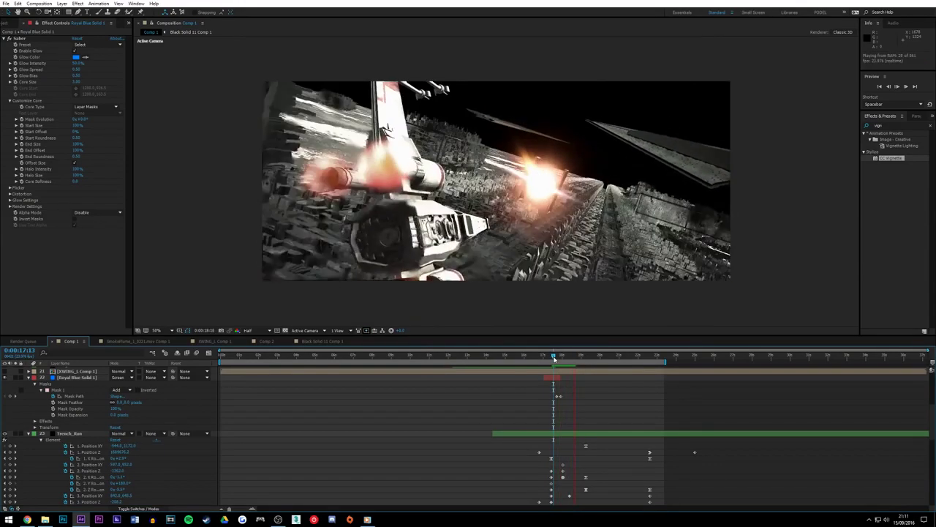
key("space")
left_click(557, 358)
key("space")
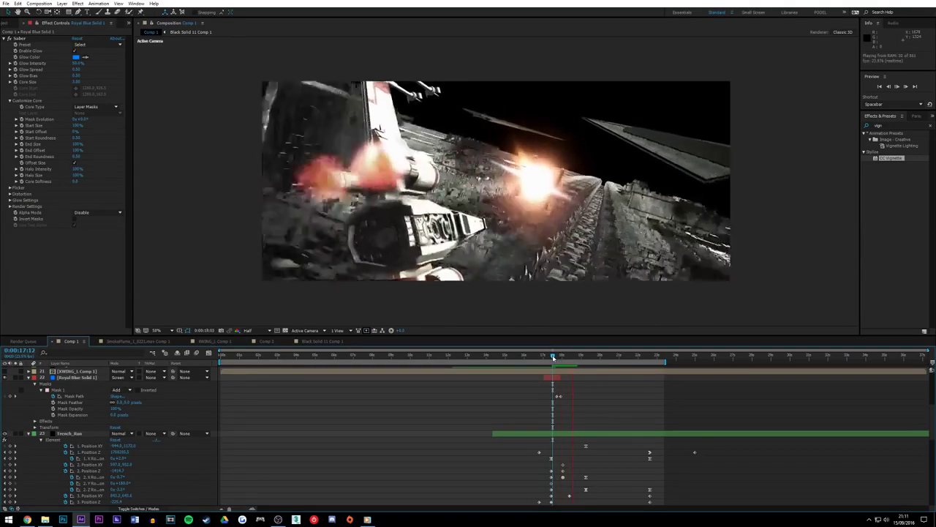
Review the approach and laser hit in longer previews starting at 0:00:17:02 and 0:00:17:07
left_click(555, 356)
left_click_drag(557, 356, 581, 360)
key("space")
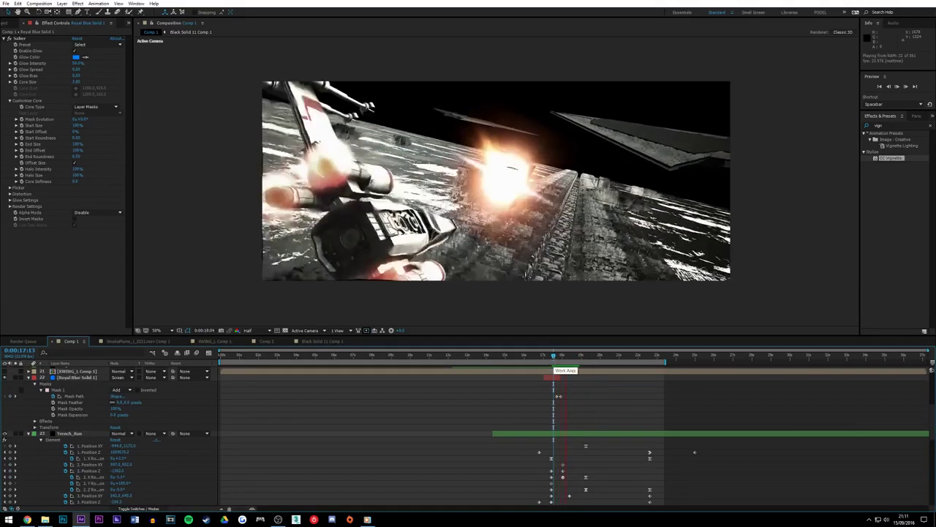
left_click(545, 357)
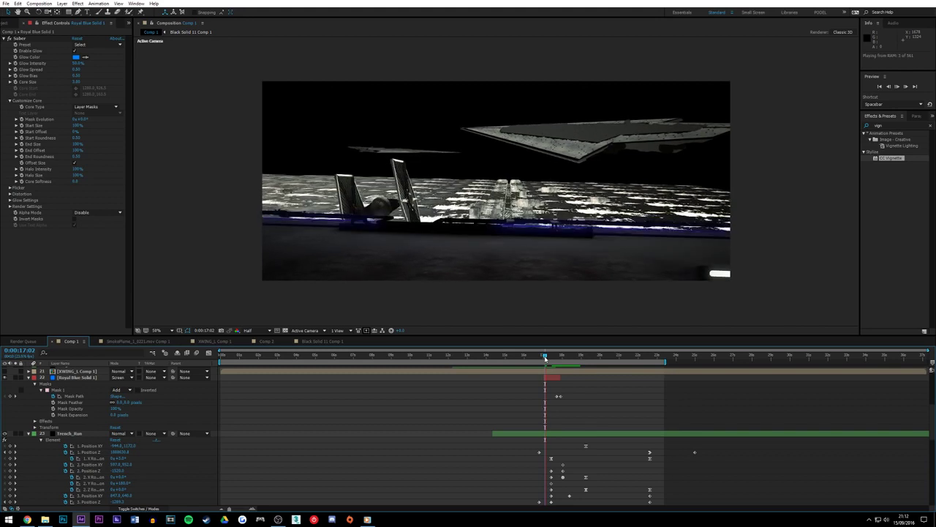
key("space")
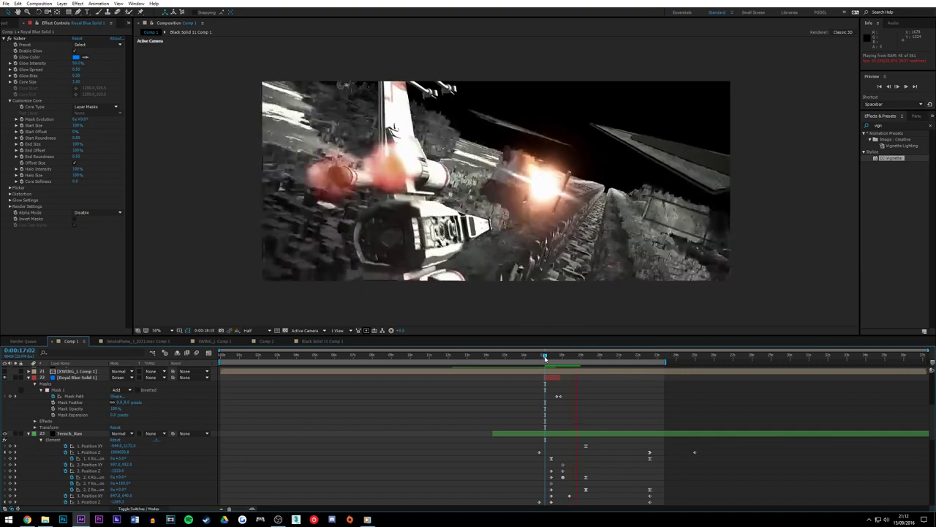
mouse_move(544, 358)
left_mouse_down()
mouse_move(571, 361)
mouse_move(550, 361)
left_mouse_up()
key("space")
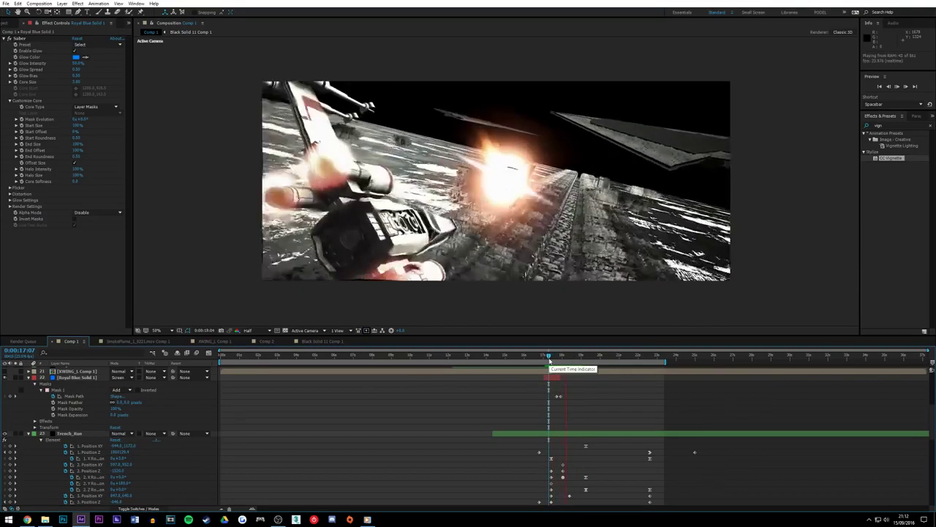
left_click_drag(550, 361, 566, 361)
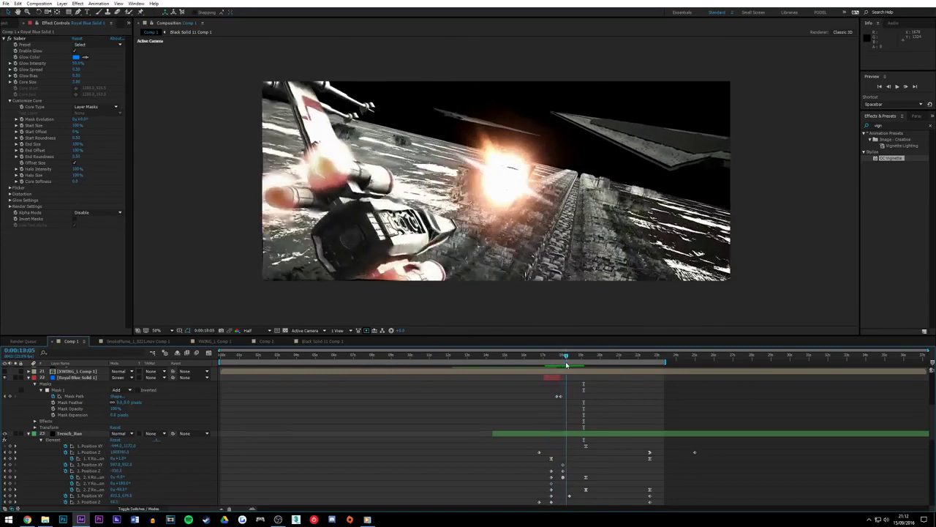
key("space")
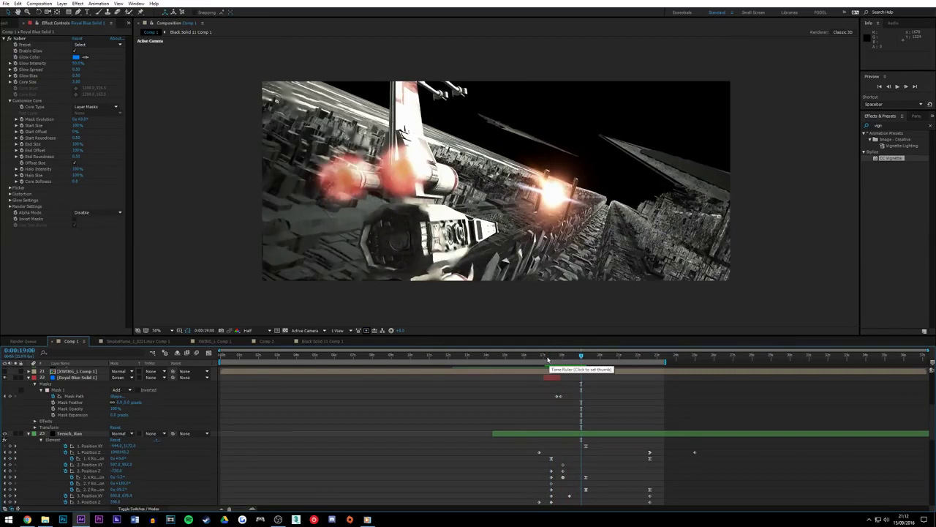
At 0:00:17:22, select the laser's mask path for closer inspection near the TIE fighter and undo the last change
left_click_drag(550, 359, 560, 356)
key("space")
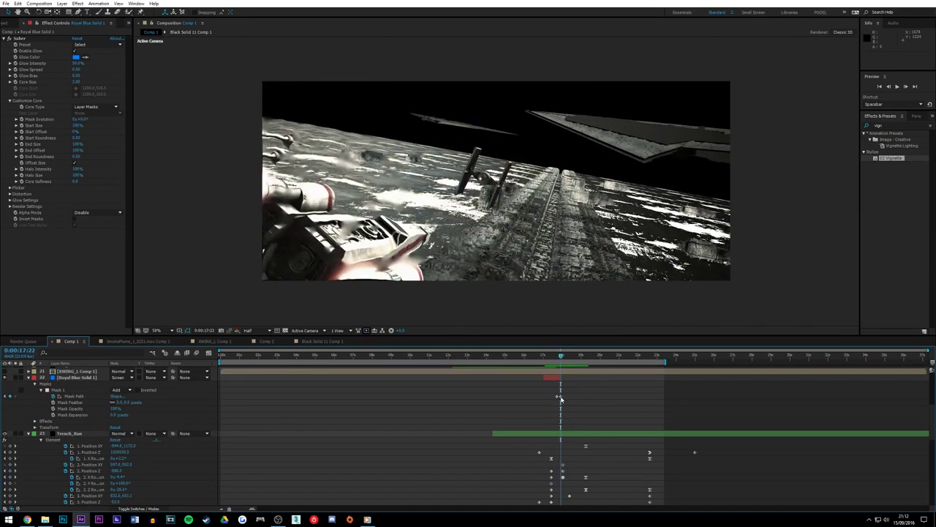
left_click(560, 396)
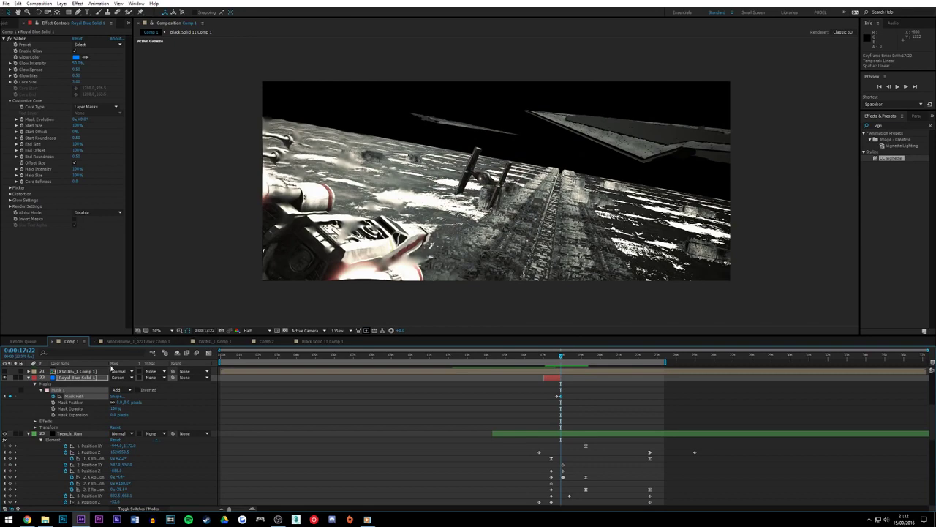
left_click(73, 396)
scroll(501, 250, "up", 1)
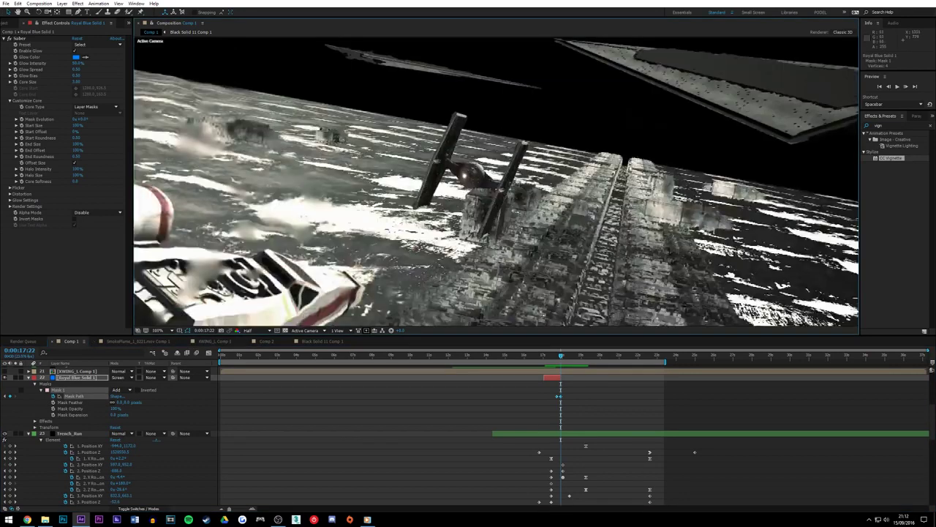
key("ctrl+z")
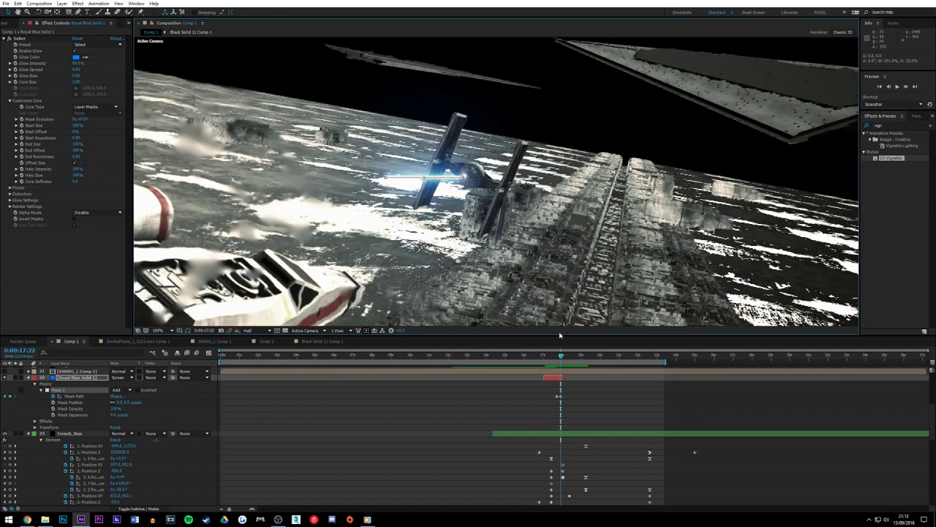
At the 0:00:17:17 keyframe, pull the laser mask's outer left end farther away from the frame to lengthen the beam
left_click_drag(561, 411, 557, 410)
left_click(557, 396)
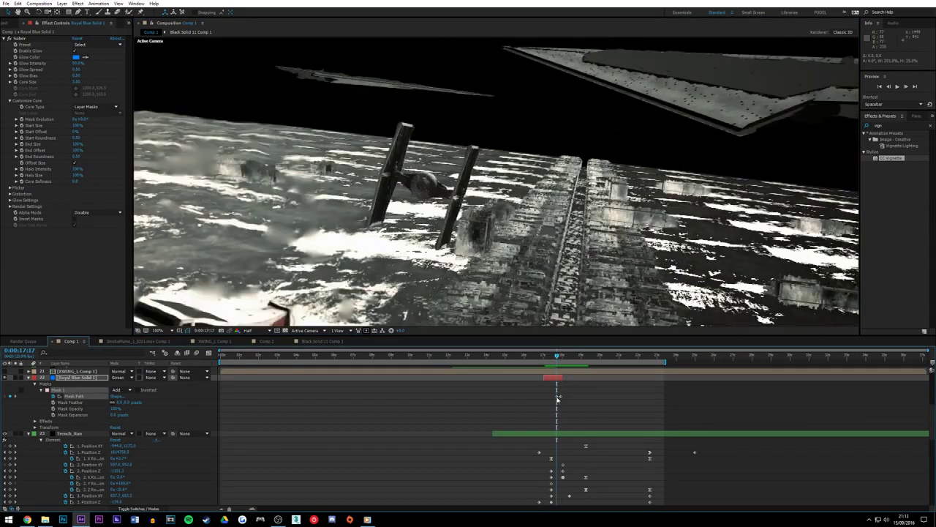
scroll(473, 293, "down", 3)
scroll(331, 191, "up", 2)
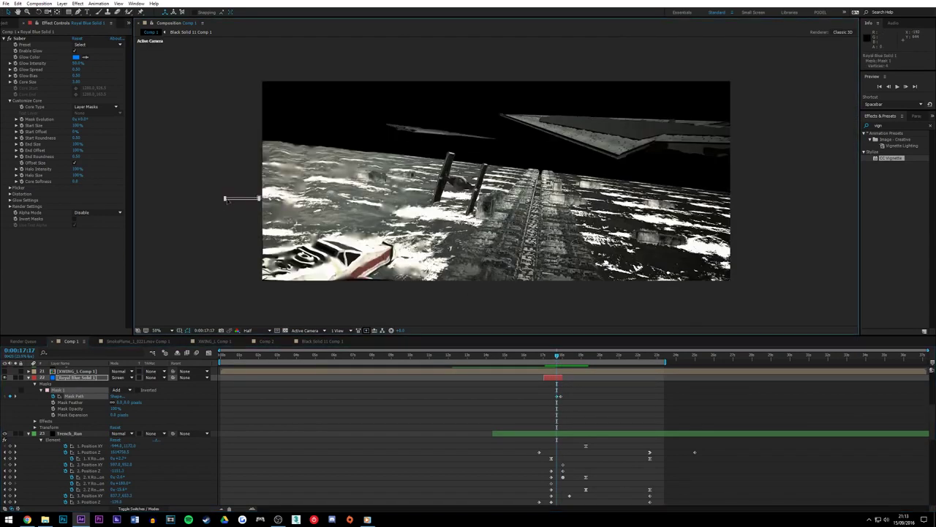
left_click_drag(223, 198, 203, 202)
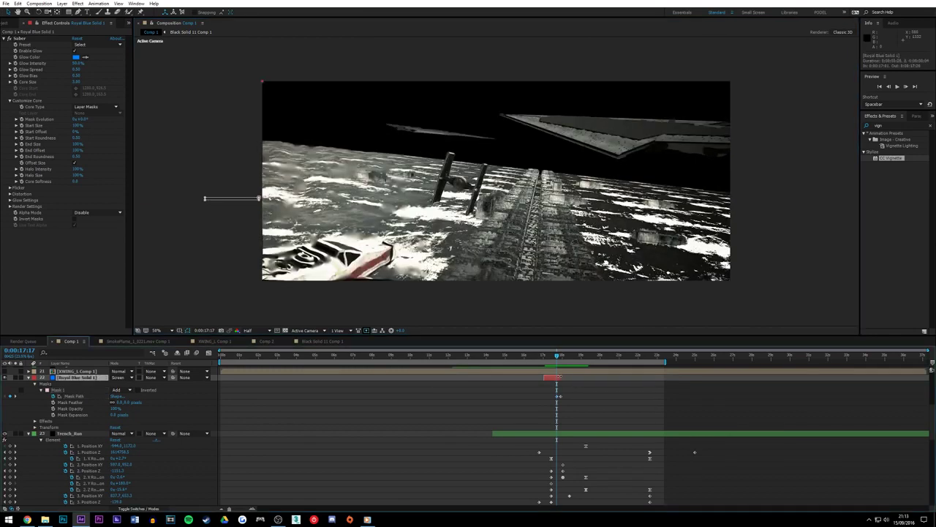
Adjust the end of the Royal Blue Solid 1 layer around 0:00:17:22 and preview the shot from 0:00:17:03
left_click(560, 357)
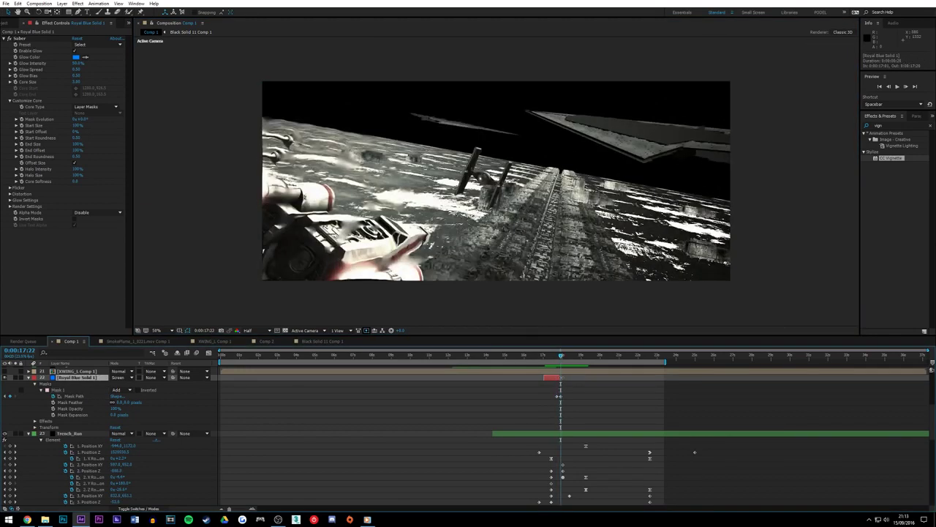
left_click(551, 357)
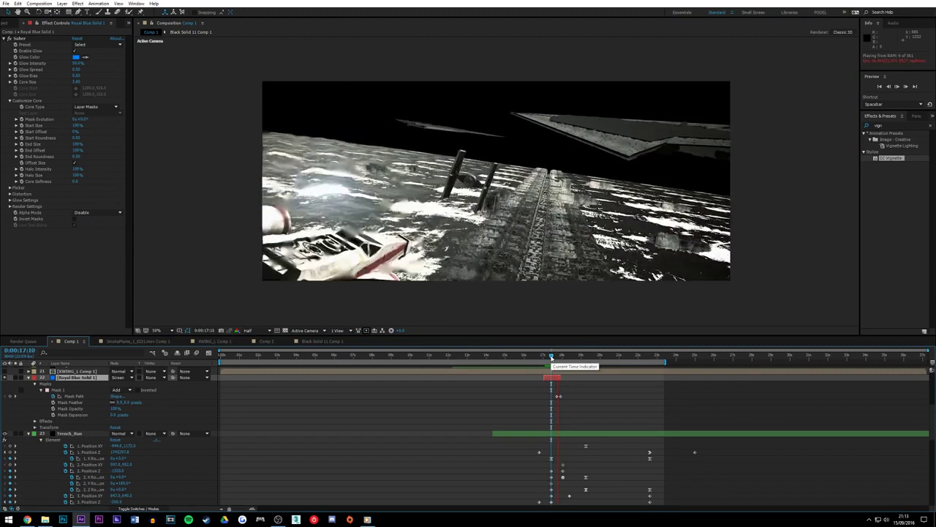
left_click(545, 356)
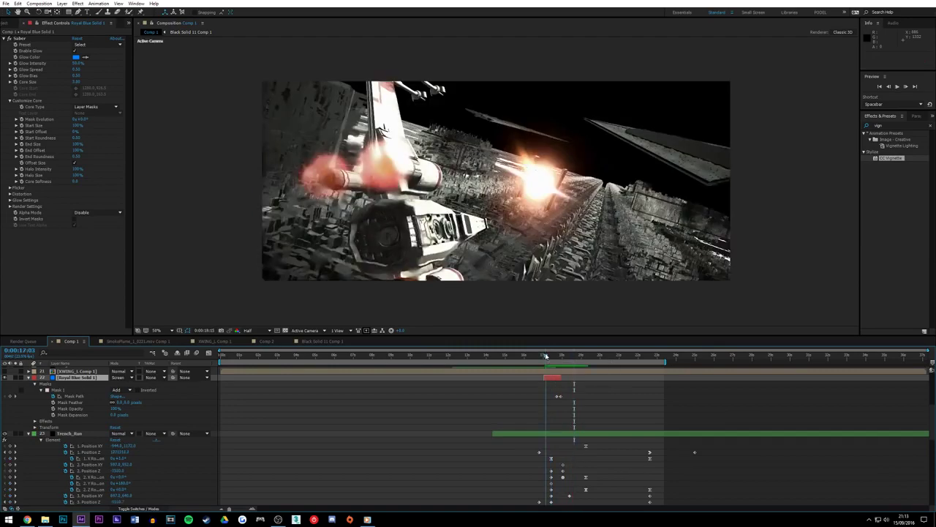
key("space")
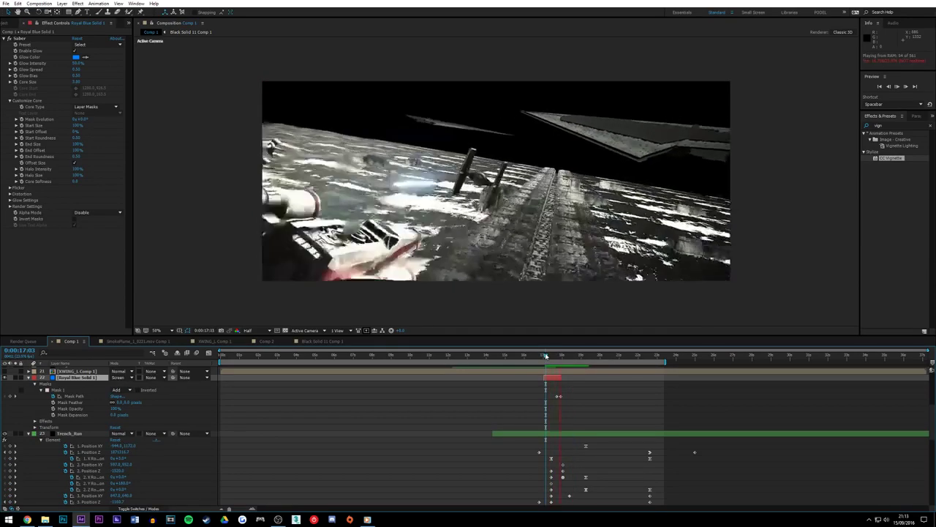
mouse_move(545, 357)
left_mouse_down()
mouse_move(589, 361)
mouse_move(520, 361)
mouse_move(580, 361)
mouse_move(547, 358)
left_mouse_up()
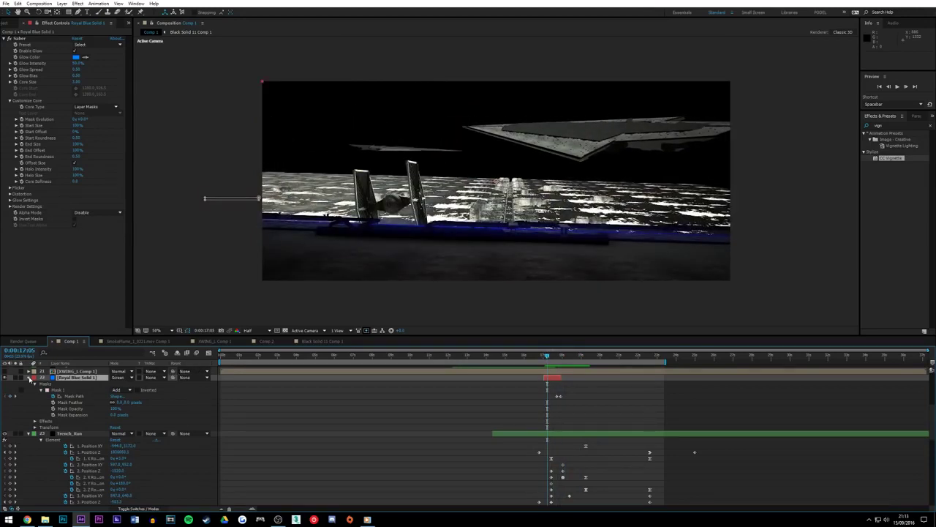
Collapse the Royal Blue Solid 1 layer's properties, enable motion blur for the composition, and preview from 0:00:17:05
left_click(29, 377)
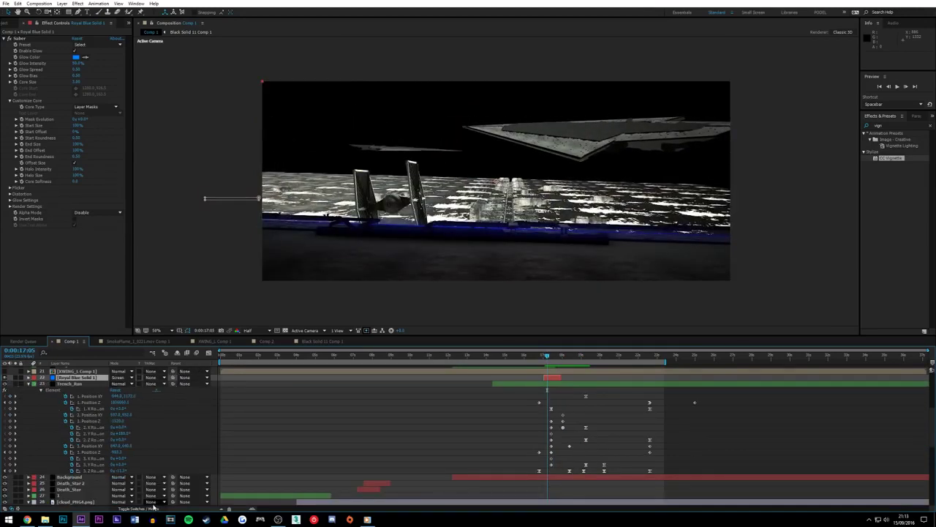
left_click(117, 507)
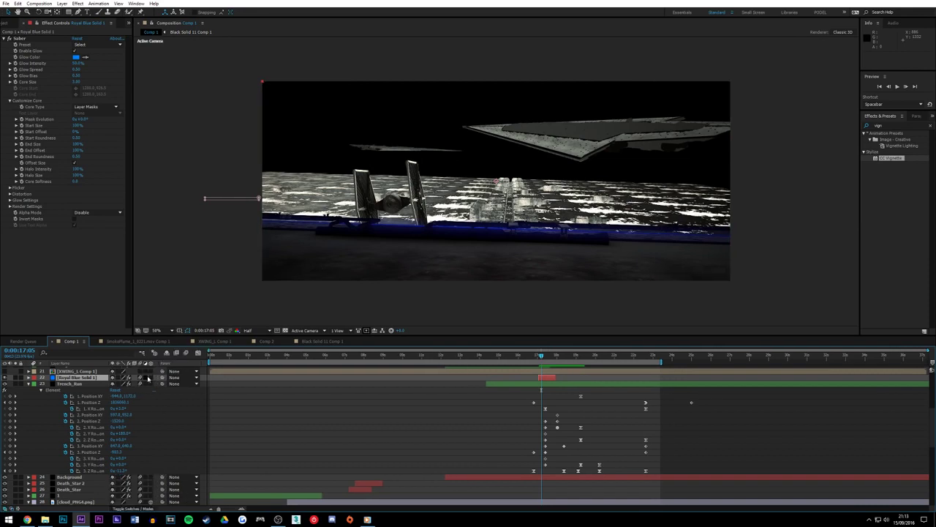
left_click(185, 353)
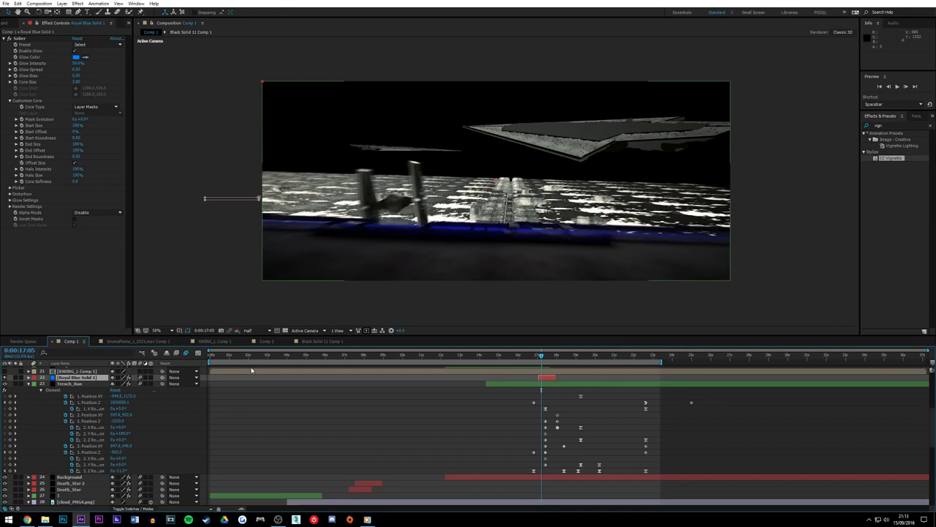
key("space")
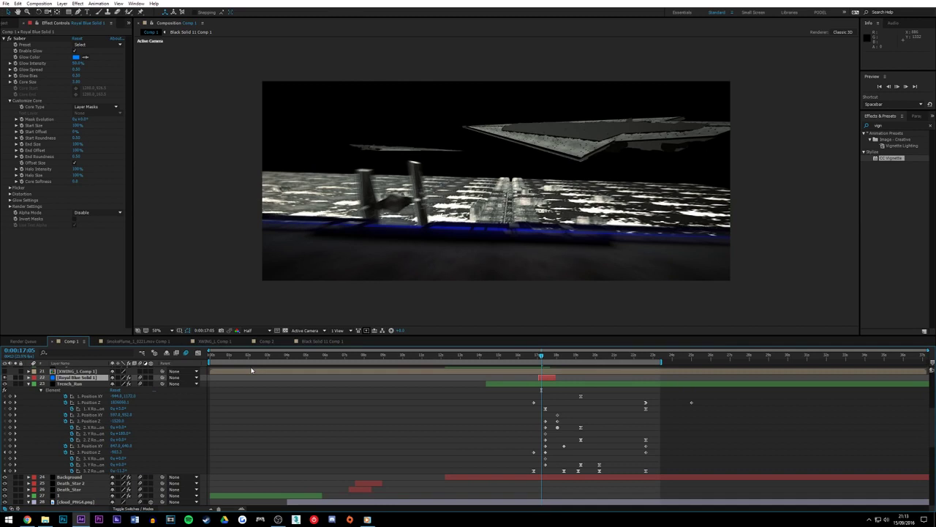
key("space")
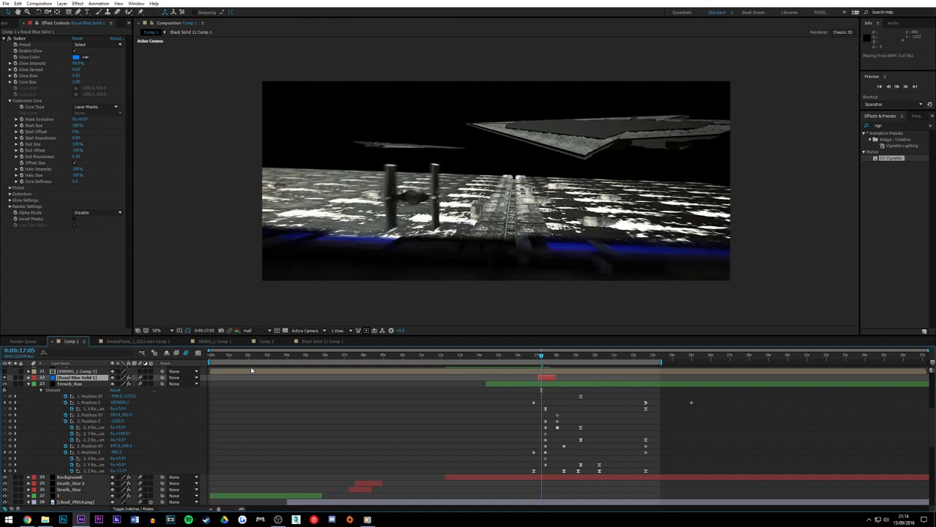
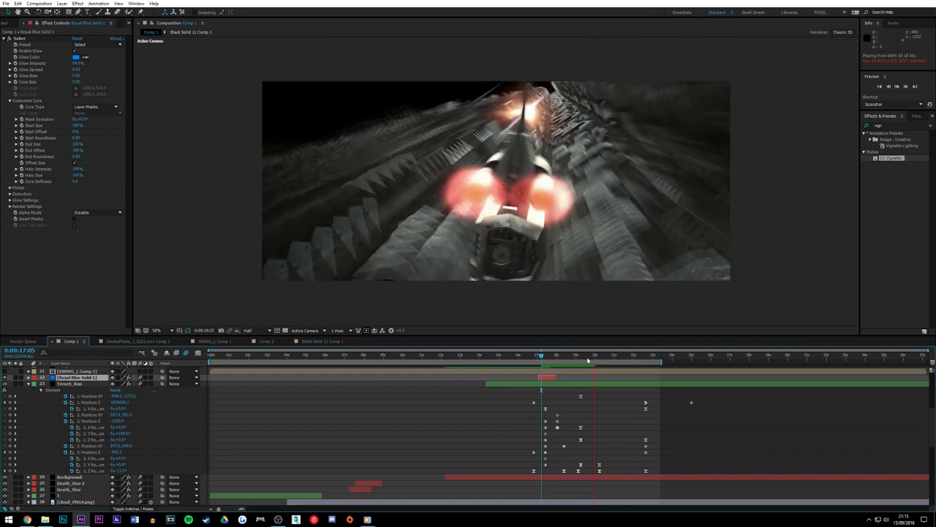
Replay the motion-blurred laser shot several times, starting from 0:00:17:07 and 0:00:17:10
key("space")
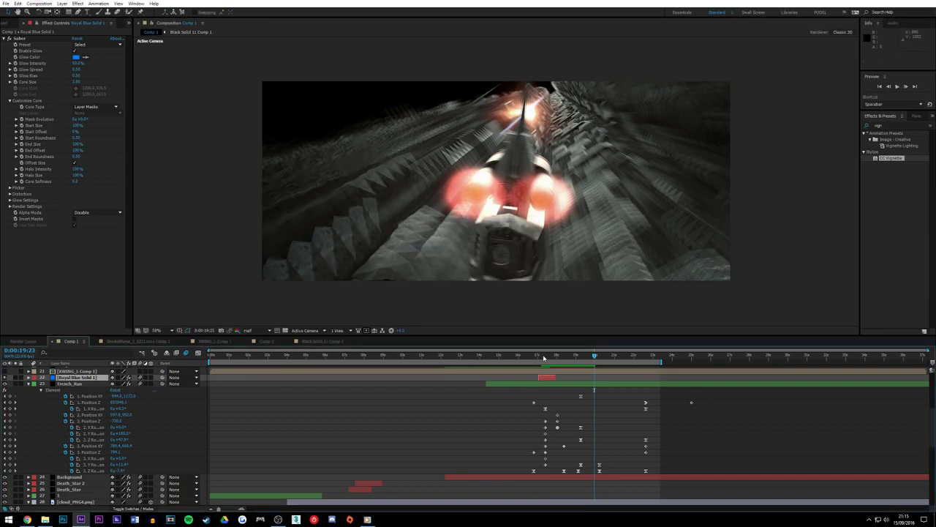
left_click(544, 356)
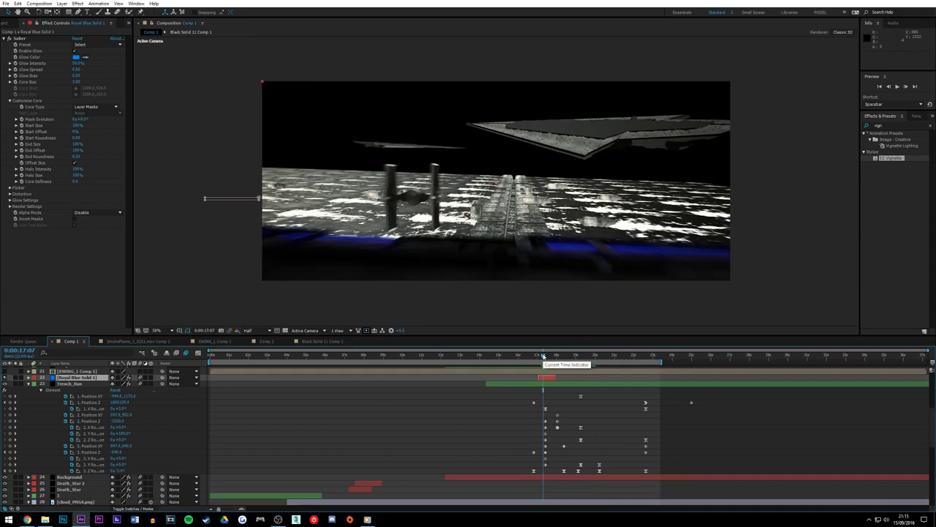
key("space")
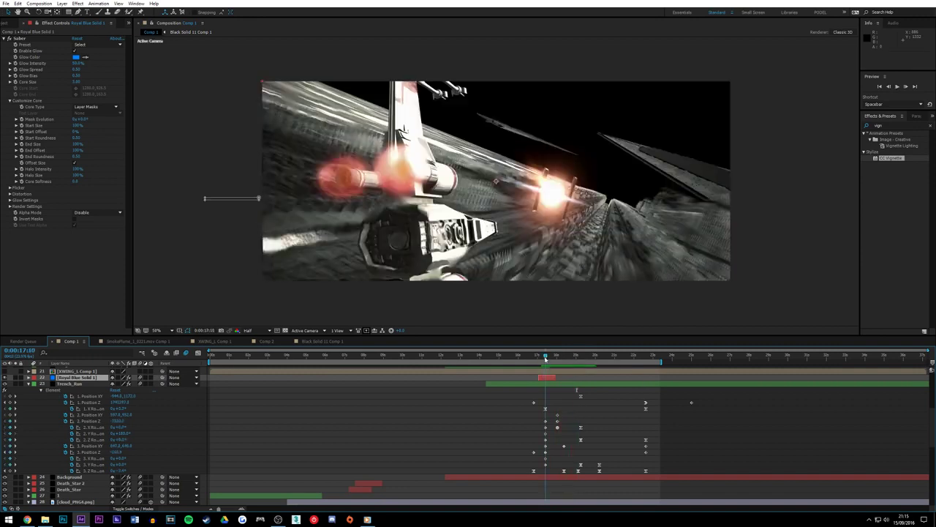
left_click(545, 356)
key("space")
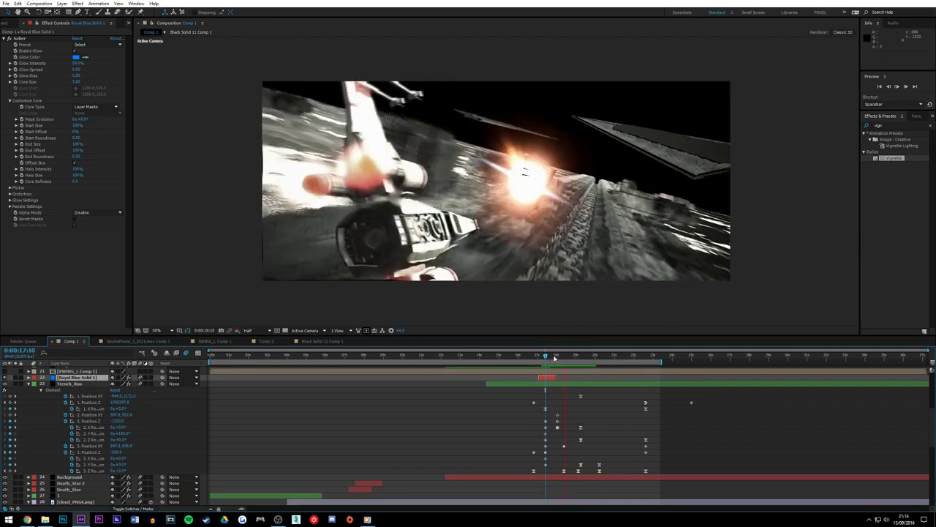
key("space")
mouse_move(550, 357)
left_mouse_down()
mouse_move(561, 370)
mouse_move(544, 368)
left_mouse_up()
key("space")
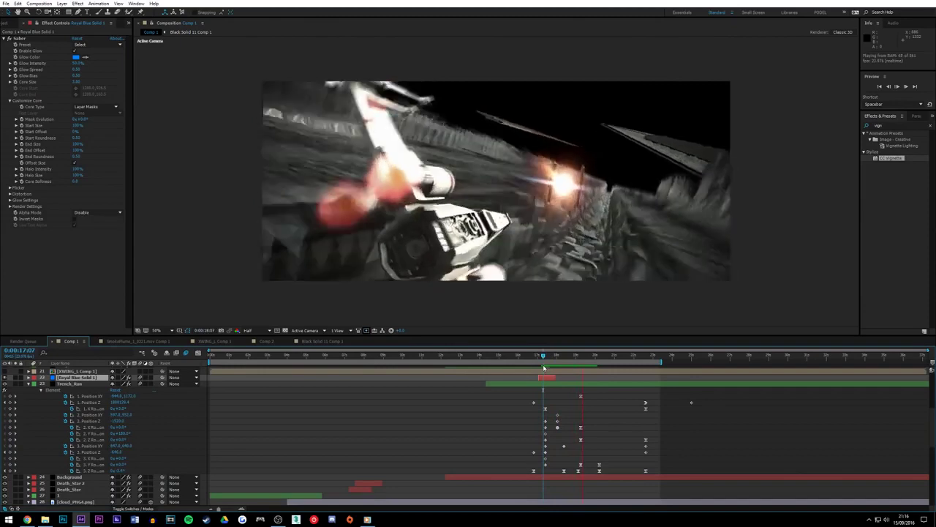
key("space")
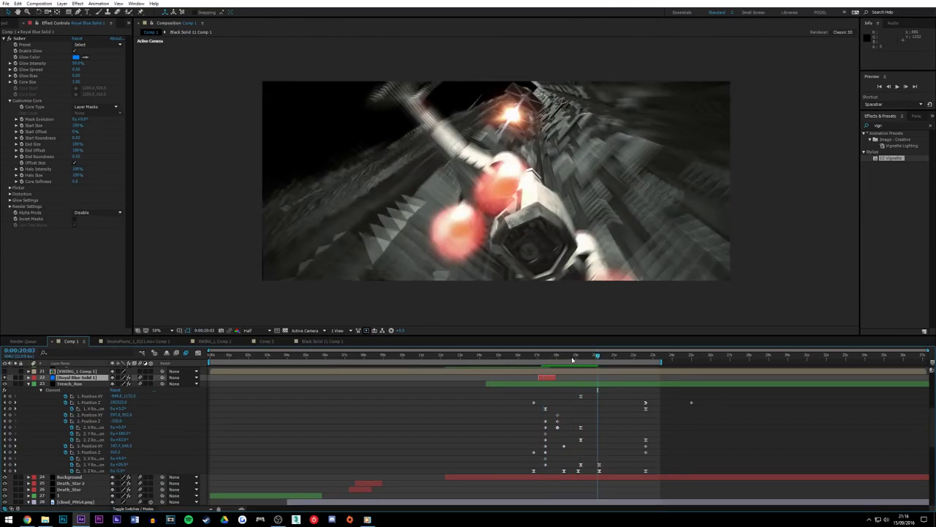
Preview the explosion from 0:00:17:15 and scrub back to the frame at 0:00:18:10
left_click(560, 358)
left_click_drag(559, 357, 549, 358)
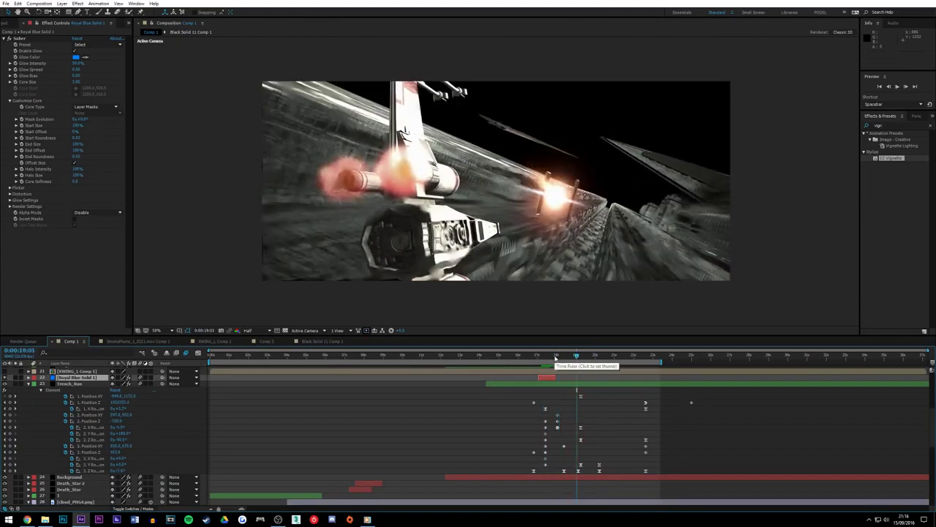
key("space")
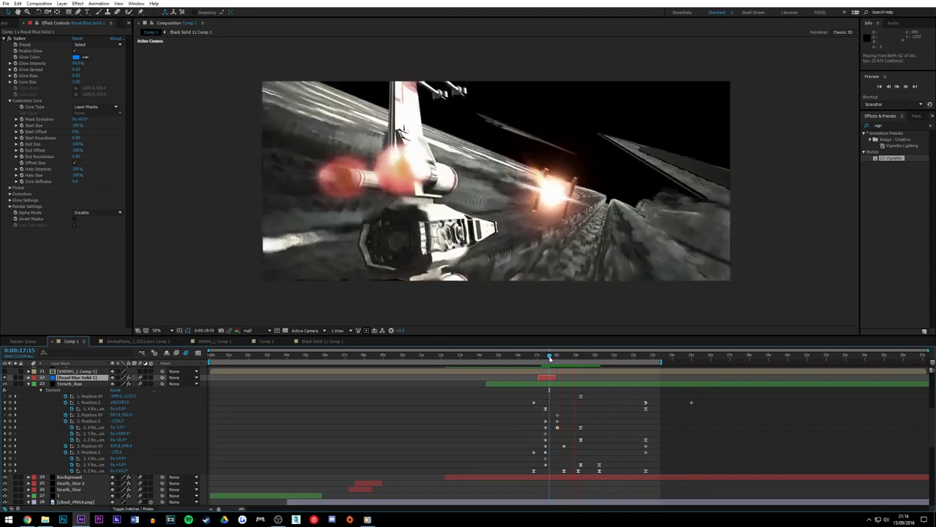
key("space")
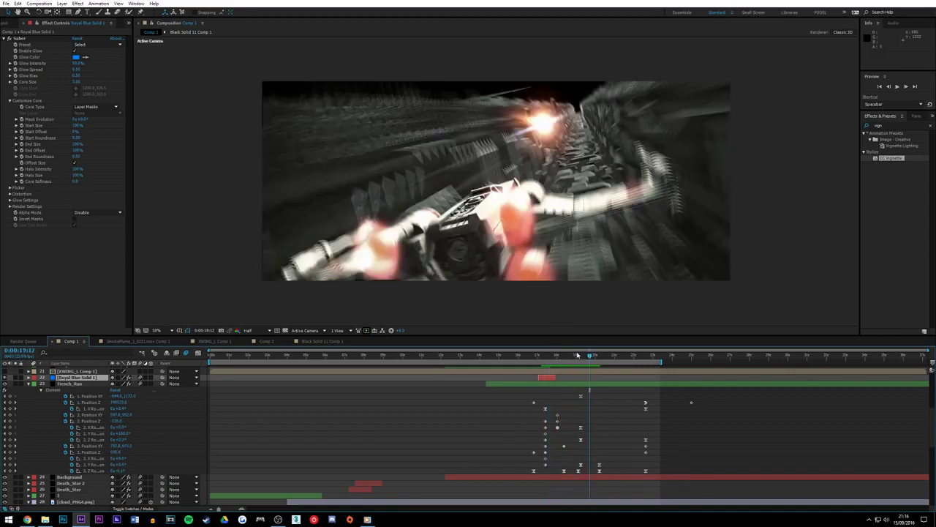
left_click(583, 357)
left_click_drag(582, 357, 564, 357)
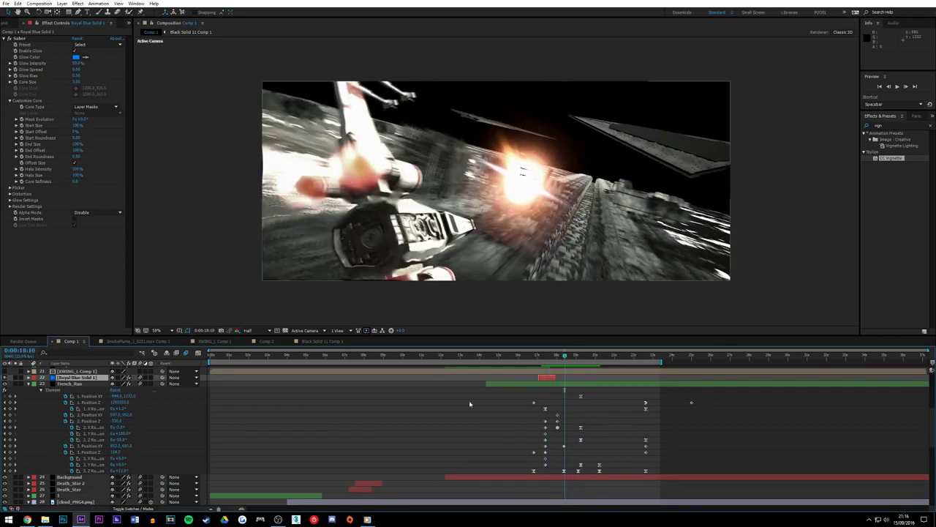
Open the Element scene setup of the Trench_Run layer, inspect the X-wing, and select the third group folder
left_click(57, 385)
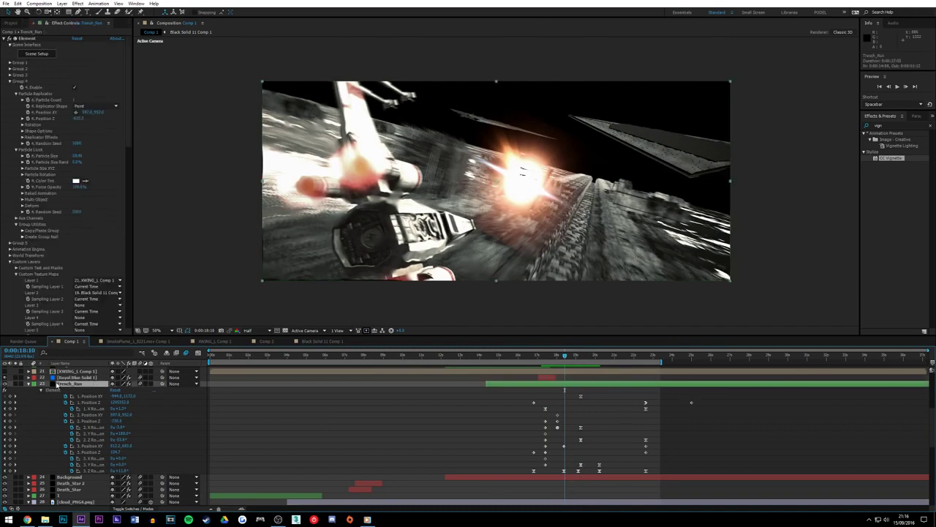
left_click(30, 55)
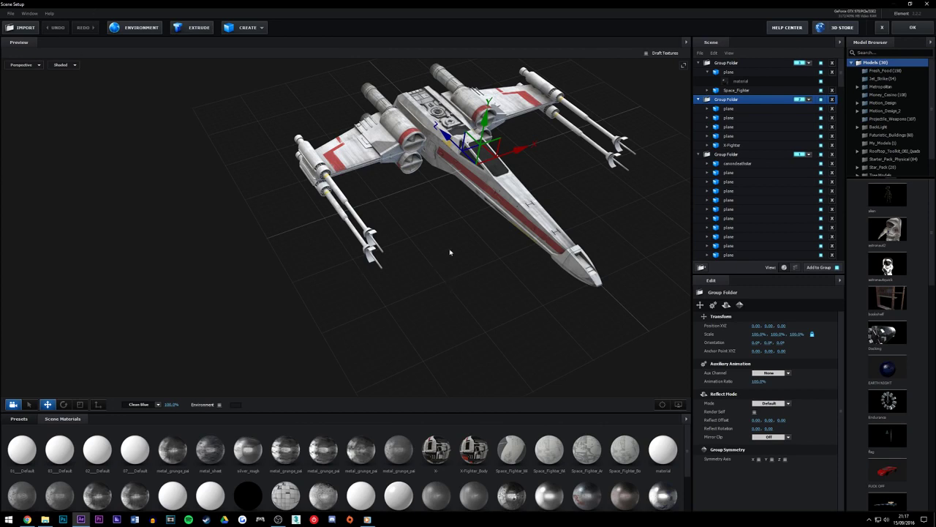
left_click_drag(670, 110, 881, 27)
left_click_drag(482, 298, 717, 176)
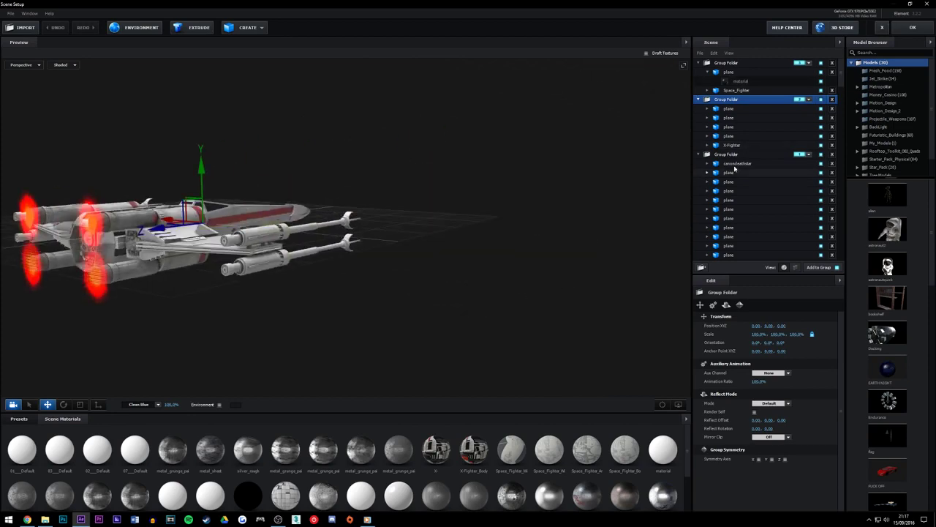
left_click(731, 154)
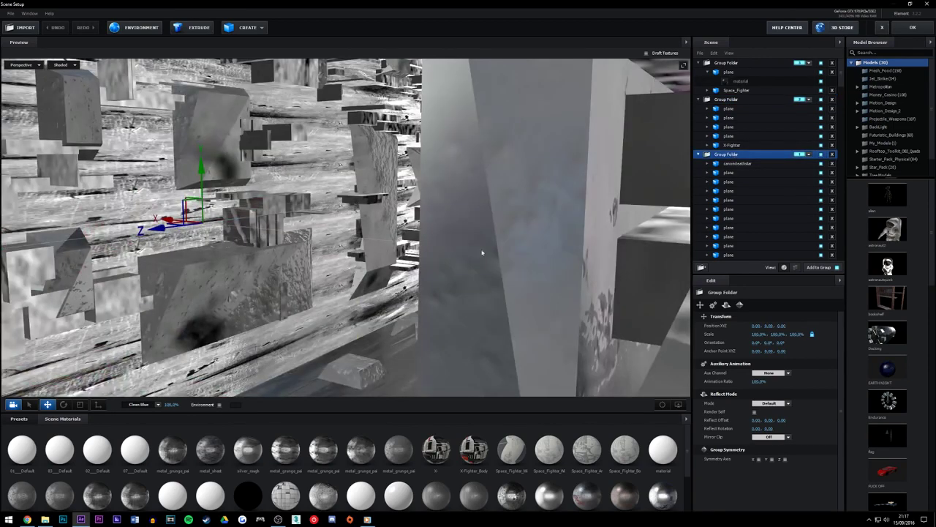
Examine the Death Star trench surface from several angles and toggle the third group folder's visibility off and on
scroll(427, 270, "down", 10)
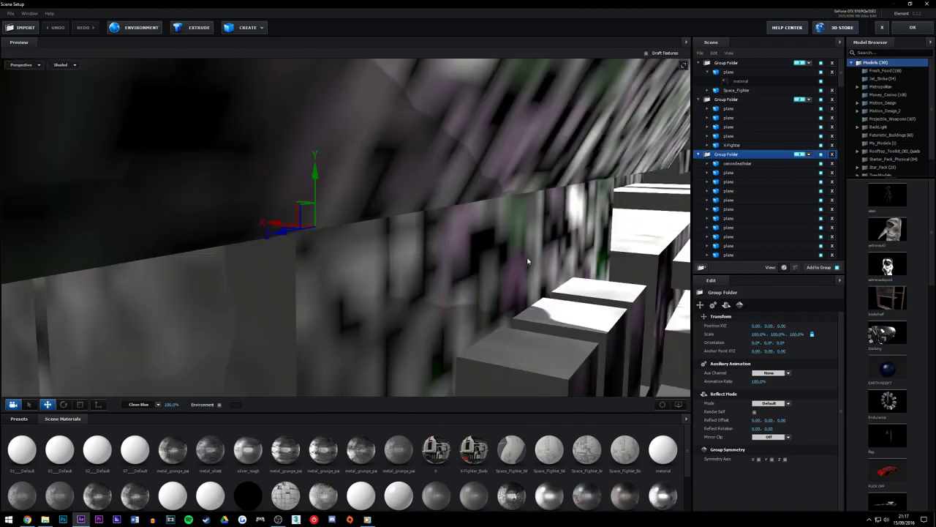
left_click_drag(474, 258, 483, 269)
scroll(484, 272, "down", 5)
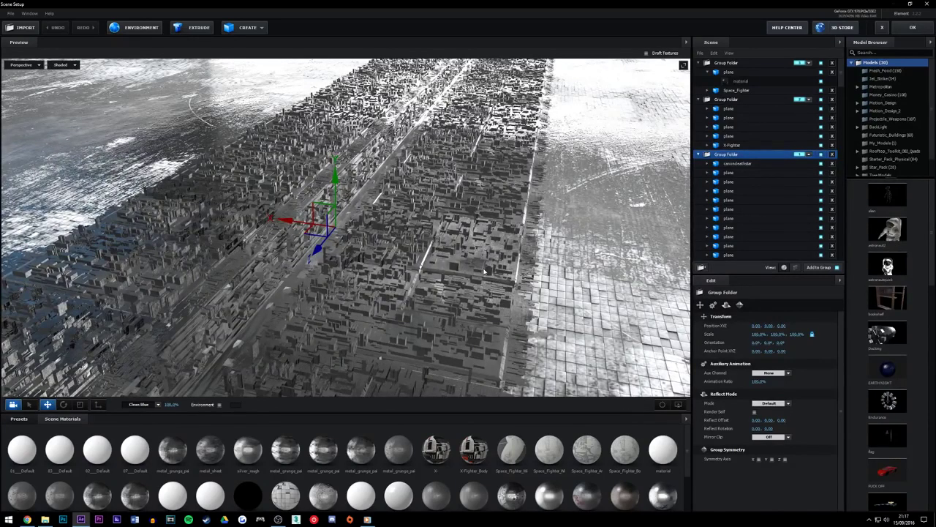
left_click_drag(451, 234, 484, 252)
left_click_drag(528, 326, 407, 217)
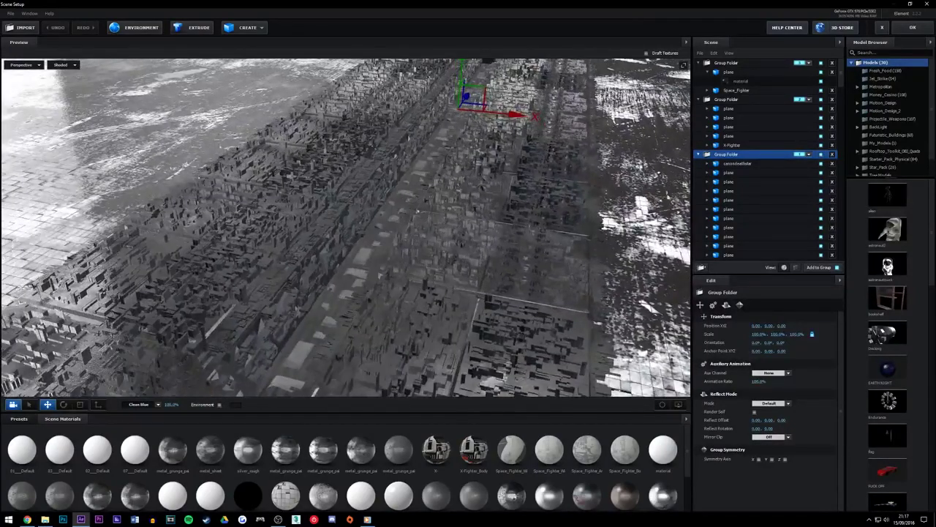
left_click(821, 155)
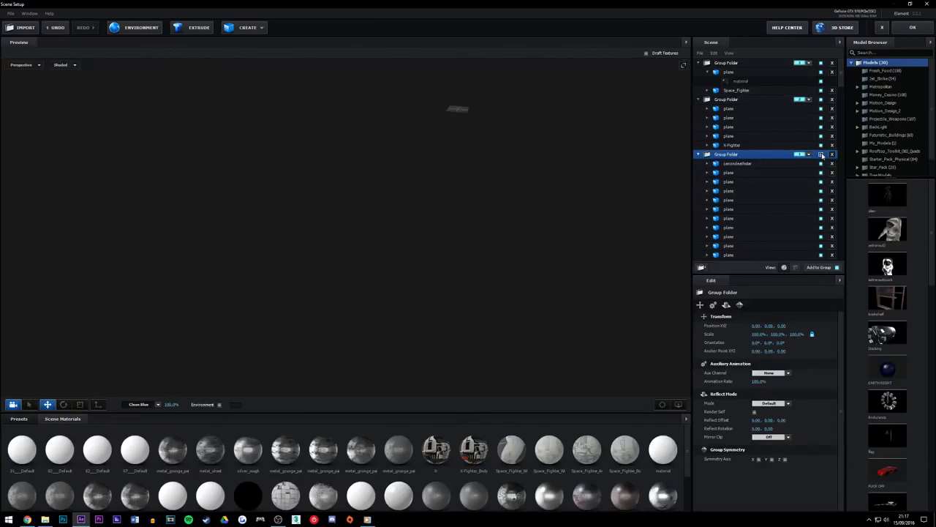
Toggle the trench folder and its first greeble box off and on to identify their parts, collapsing the folder
scroll(764, 202, "down", 10)
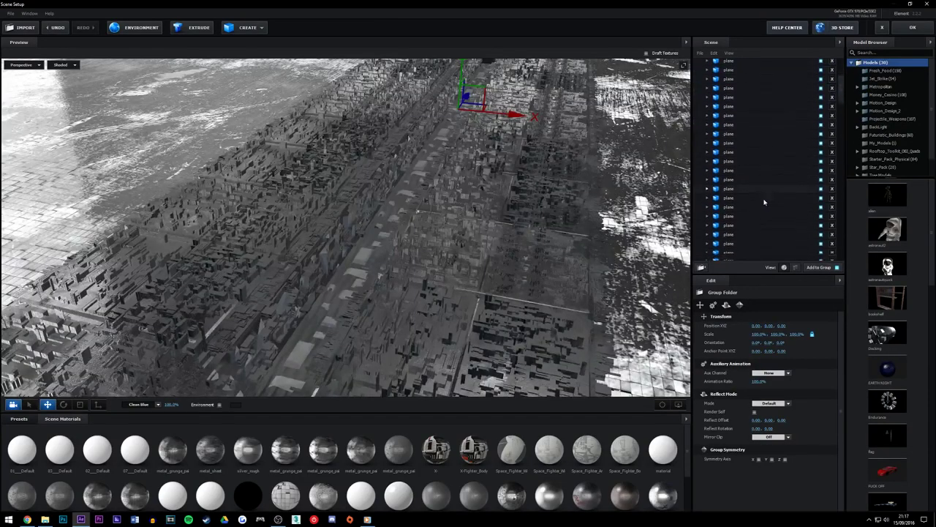
scroll(764, 202, "down", 5)
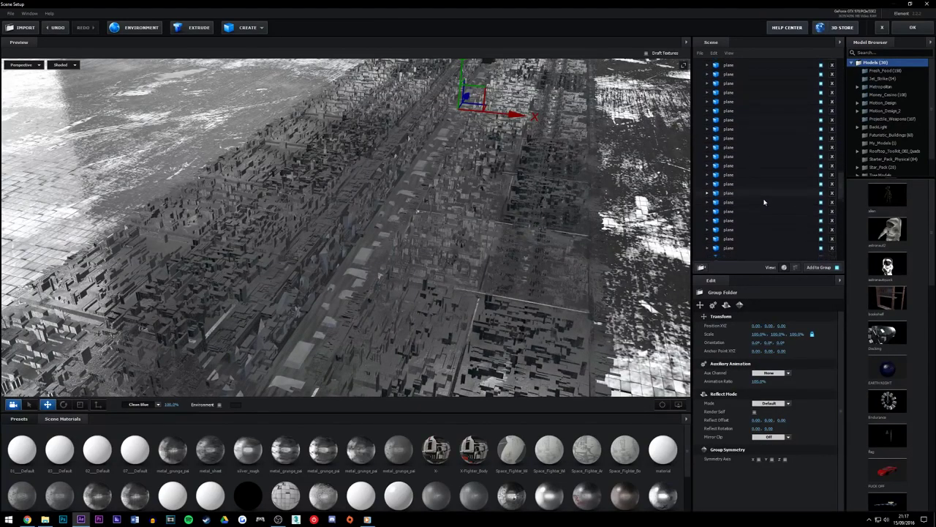
left_click(729, 126)
left_click(715, 124)
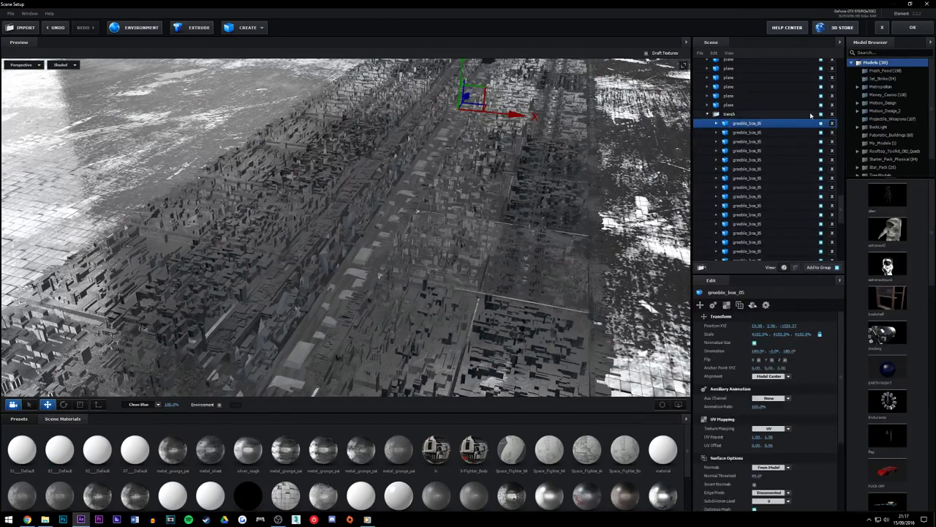
left_click(821, 115)
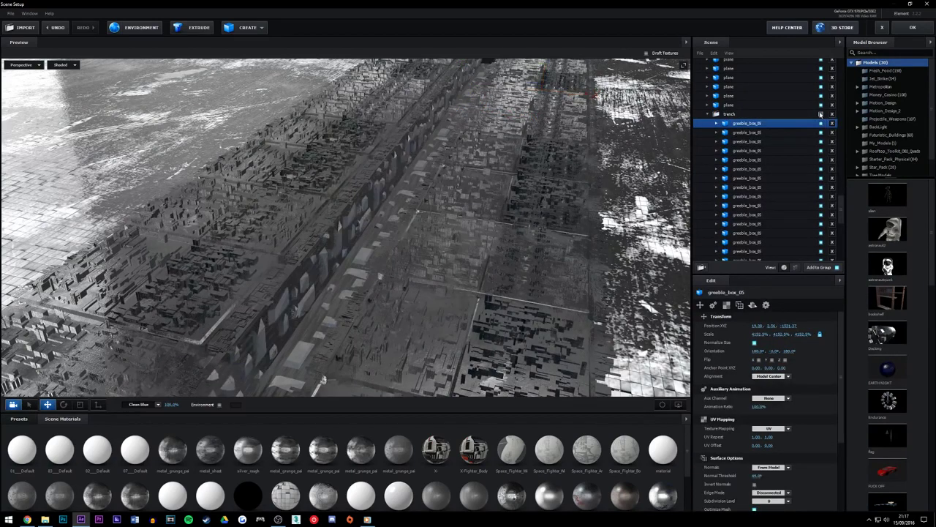
left_click(821, 114)
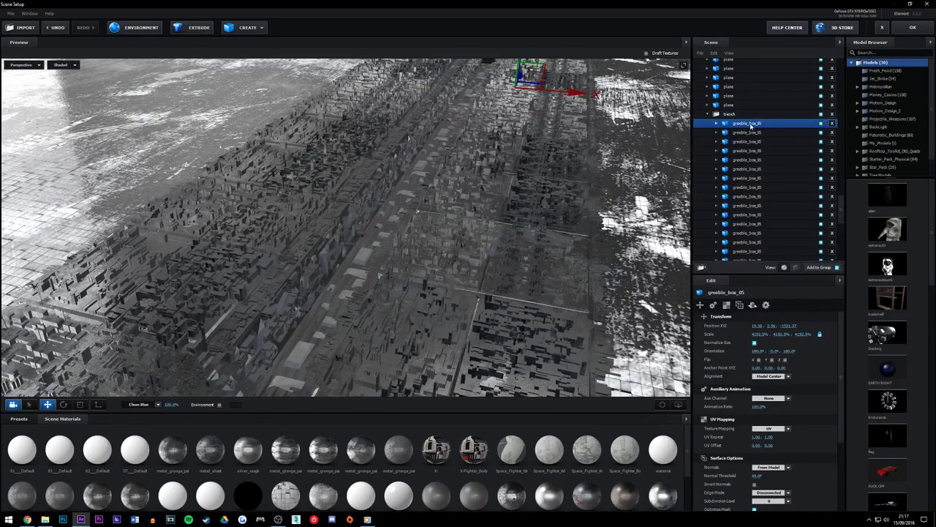
left_click(820, 124)
left_click(820, 125)
left_click(708, 114)
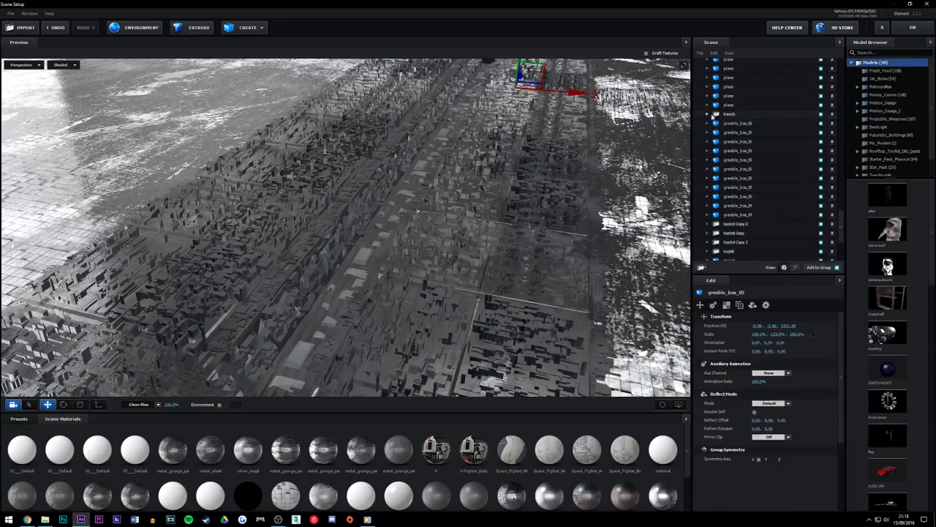
left_click(820, 114)
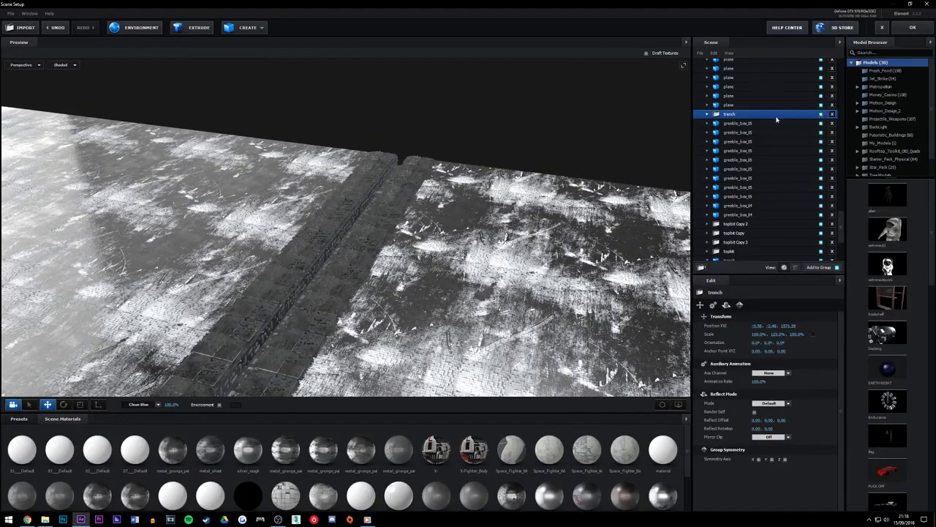
View the trench from above and check the first three greeble boxes below the trench folder by toggling their visibility
left_click_drag(468, 212, 512, 272)
scroll(439, 272, "up", 3)
left_click_drag(296, 323, 551, 206)
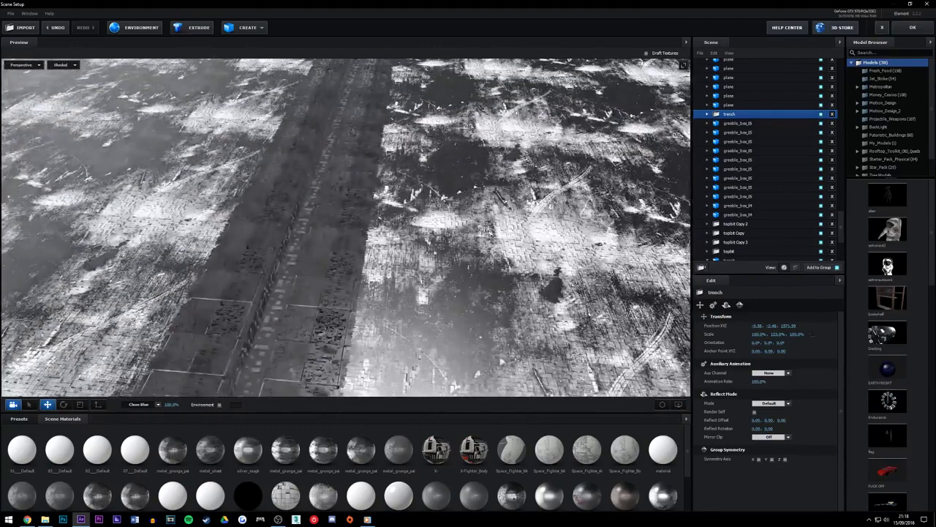
left_click(820, 122)
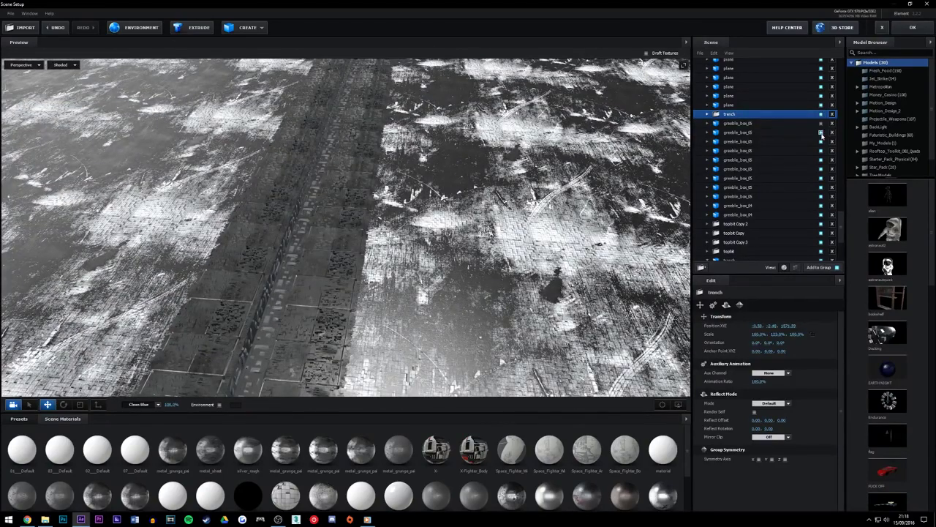
left_click(821, 132)
left_click(821, 142)
left_click(820, 141)
left_click(821, 133)
left_click(820, 123)
Hide the seven collapsed trench models at the end of the group, leaving the expanded trench model visible
scroll(789, 210, "down", 4)
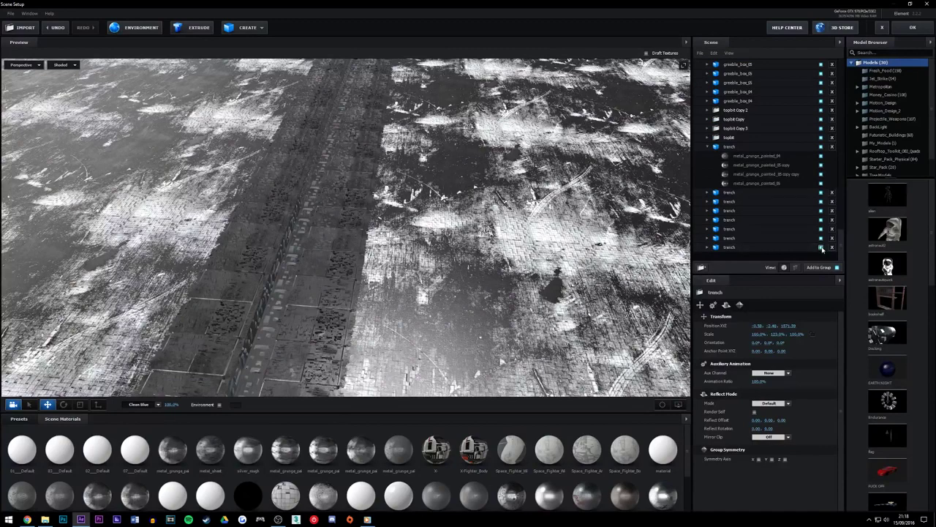
left_click(821, 247)
left_click(821, 237)
left_click(821, 228)
left_click(821, 219)
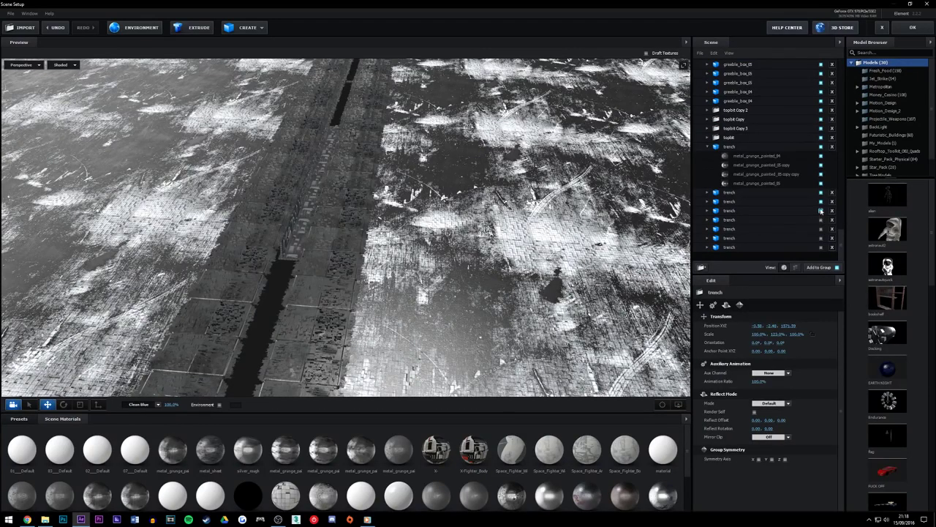
left_click(821, 211)
left_click(820, 201)
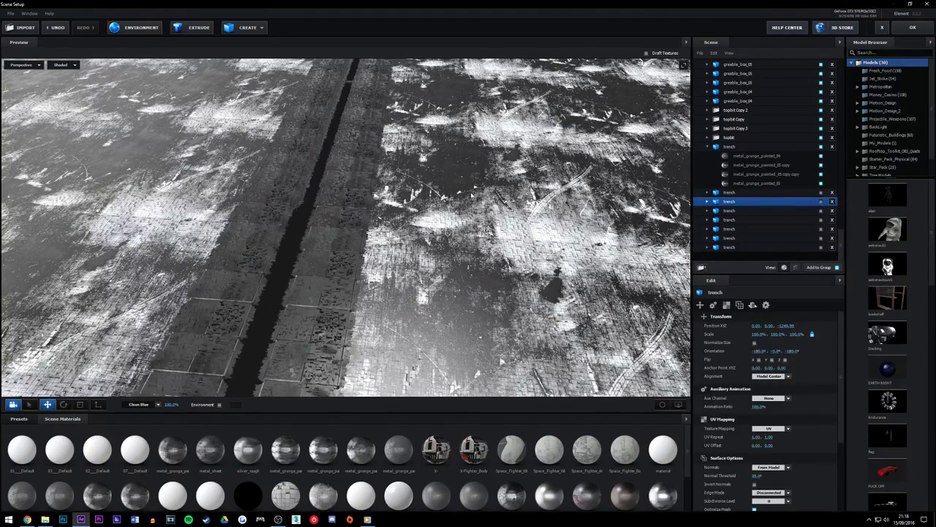
Inspect the trench gap from the side, select the remaining trench model, and toggle the topbit folder's visibility off and on
left_click_drag(497, 220, 256, 223)
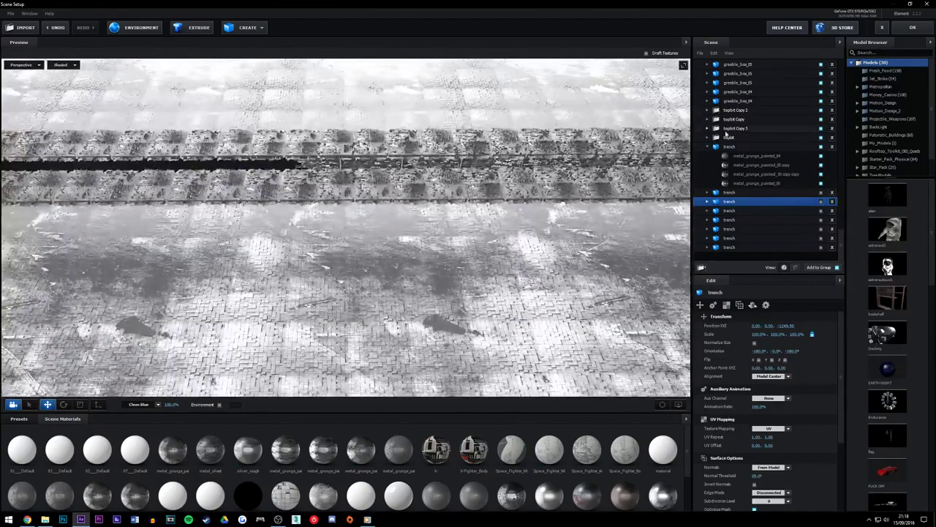
left_click(729, 137)
left_click(821, 146)
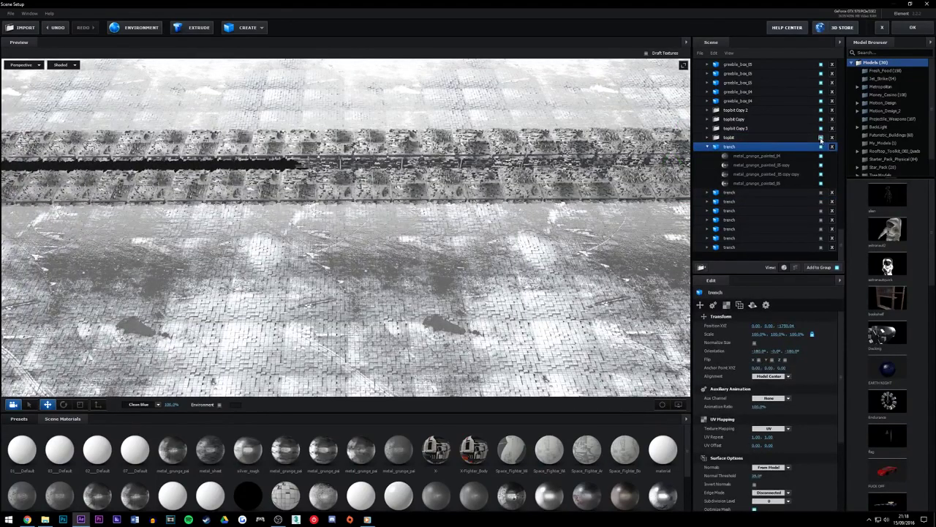
left_click(821, 138)
left_click(821, 139)
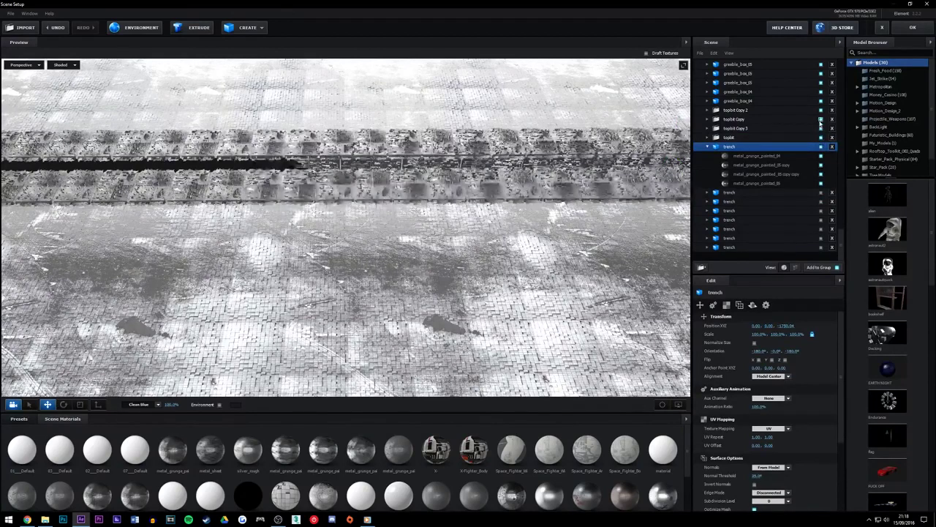
scroll(789, 164, "up", 10)
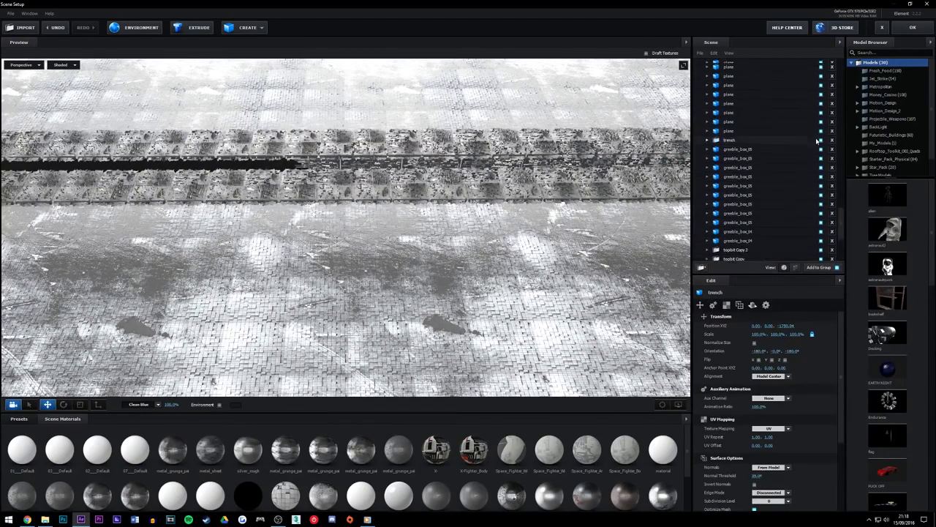
Toggle a greeble box's visibility below the trench folder, select the trench folder, and inspect the whole surface from several angles
left_click(821, 180)
left_click(821, 179)
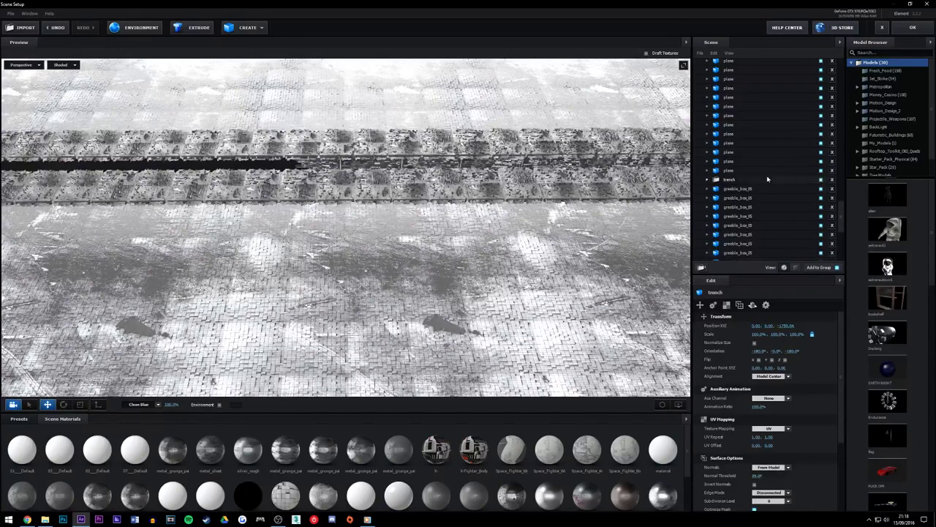
left_click(637, 199)
left_click_drag(339, 191, 532, 248)
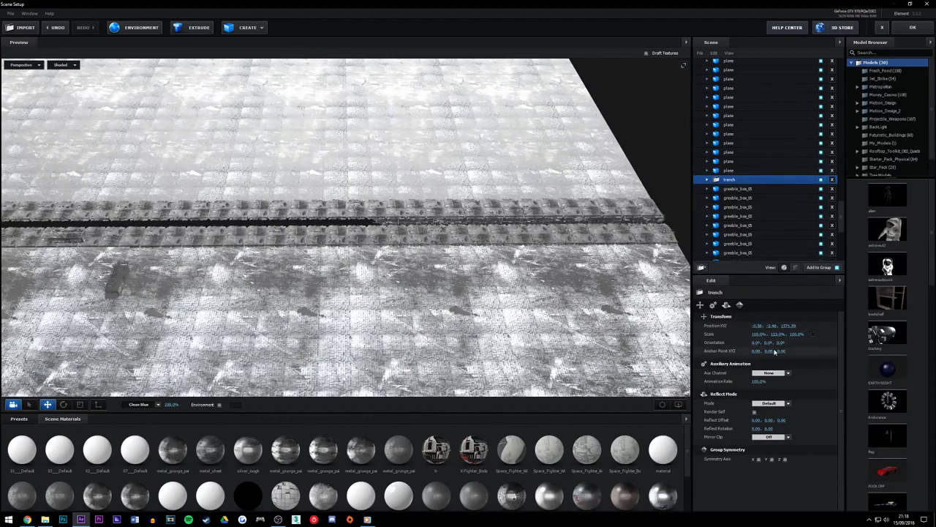
scroll(478, 261, "down", 10)
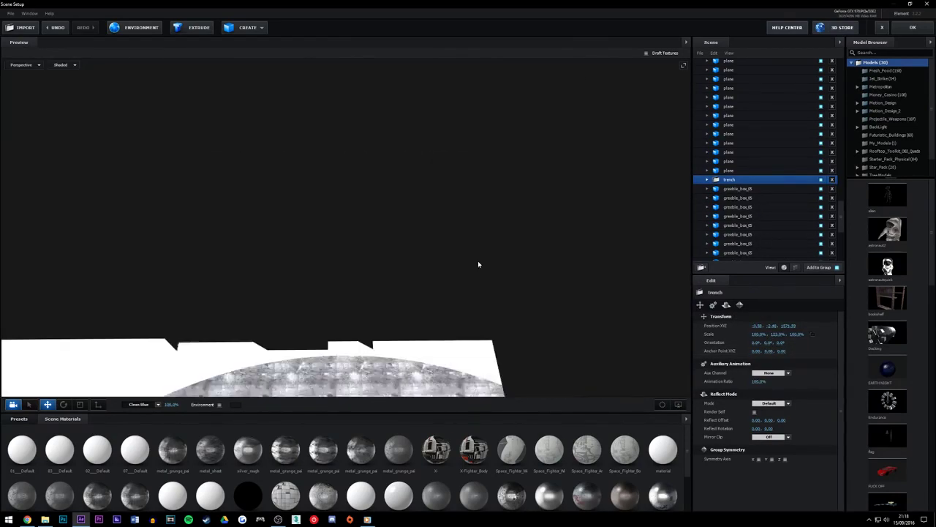
scroll(477, 260, "up", 3)
left_click_drag(477, 262, 437, 277)
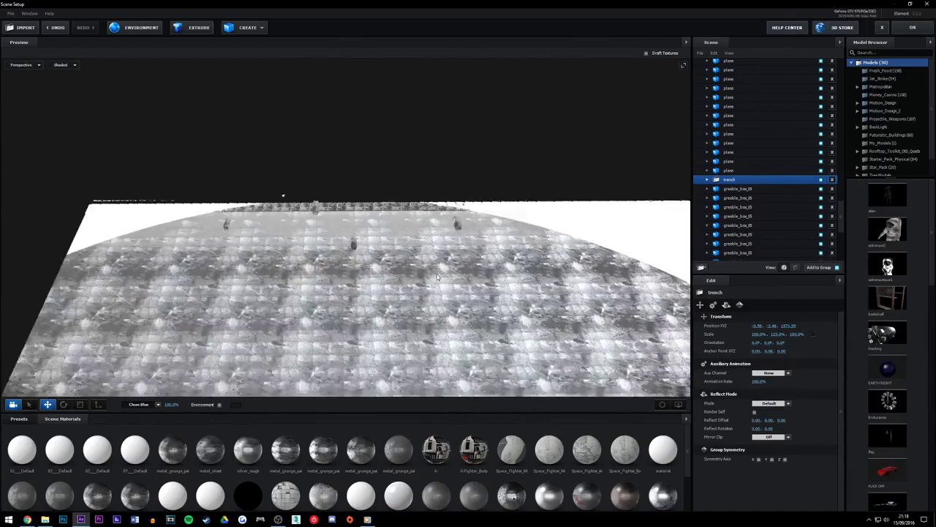
left_click_drag(517, 272, 351, 358)
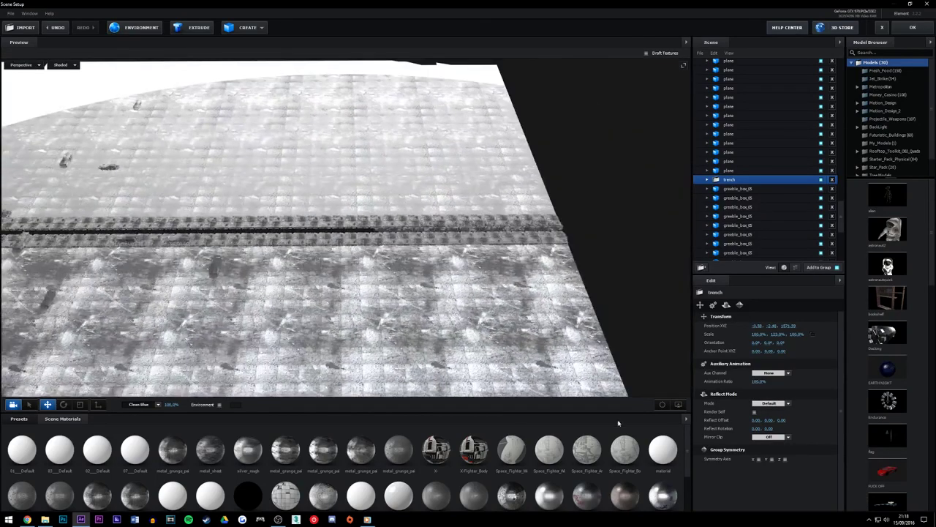
Focus the preview on the trench folder and the first greeble box below it, and view the surface around that box
left_click(661, 405)
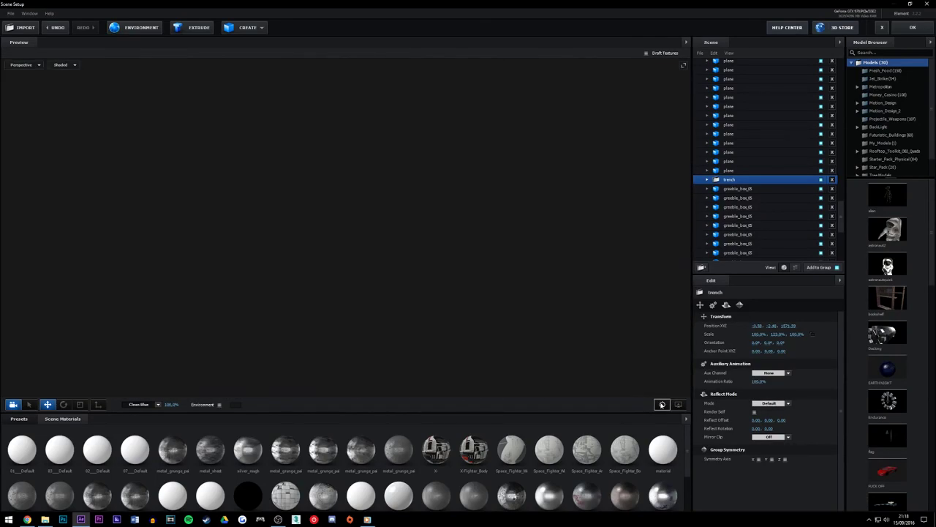
left_click(737, 189)
left_click(662, 404)
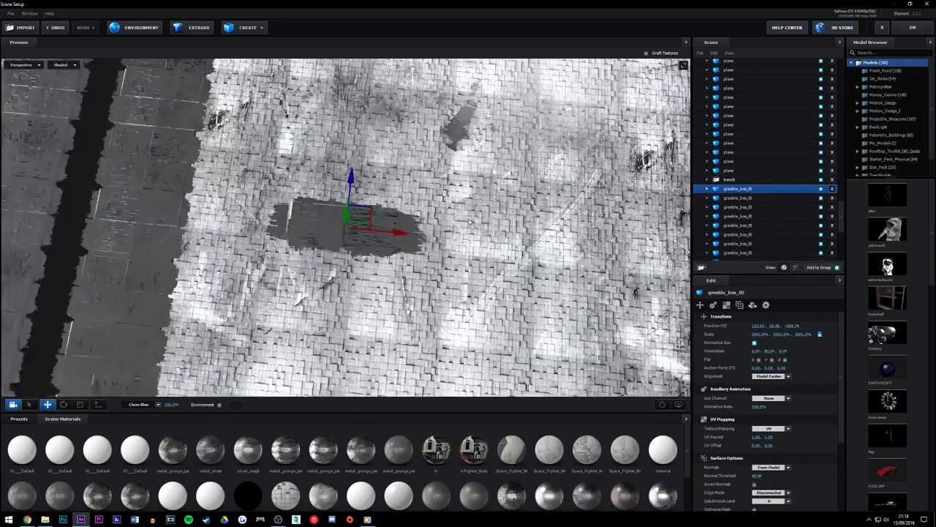
scroll(470, 222, "down", 10)
left_click_drag(470, 245, 543, 213)
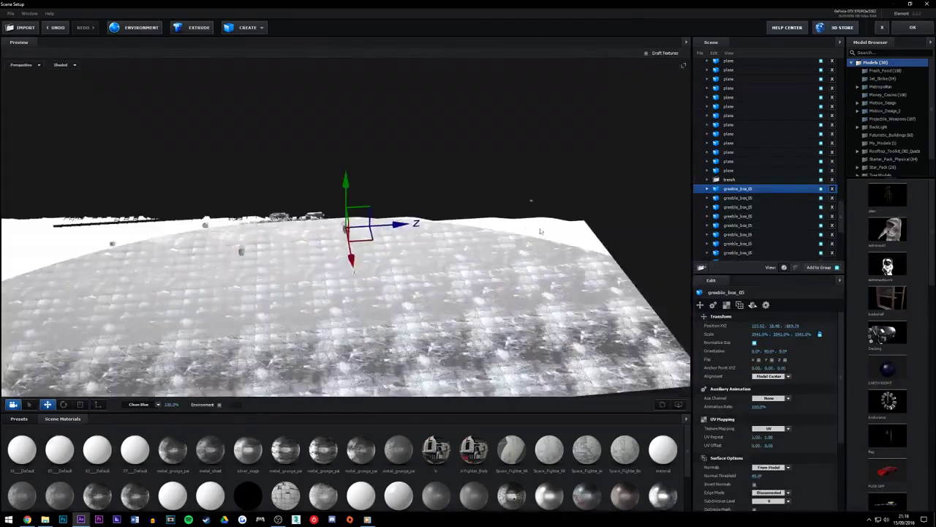
Duplicate the trench folder and collapse the new copy
left_click(730, 180)
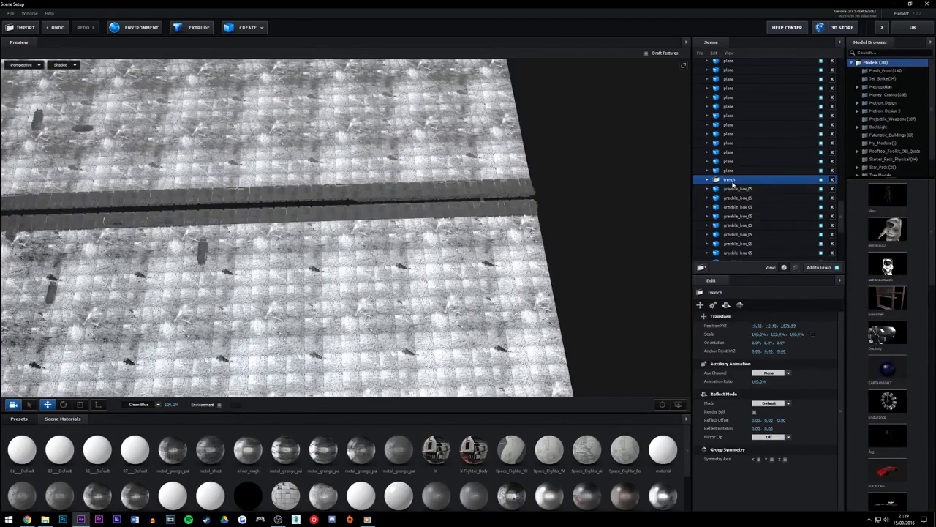
key("ctrl+d")
left_click(707, 180)
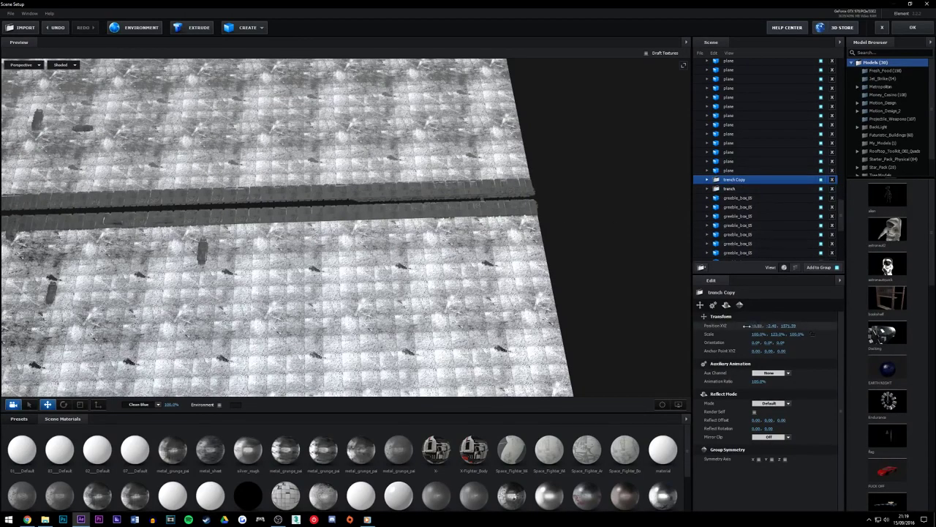
Try shifting the trench copy along the X and Y axes, undoing the moves
left_click_drag(660, 327, 644, 327)
key("ctrl+z")
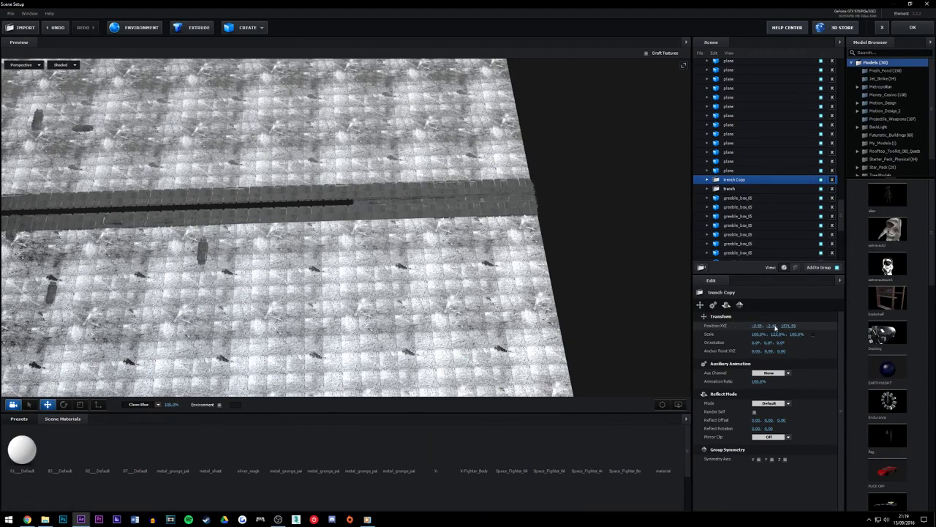
left_click_drag(774, 326, 725, 326)
left_click_drag(631, 332, 631, 334)
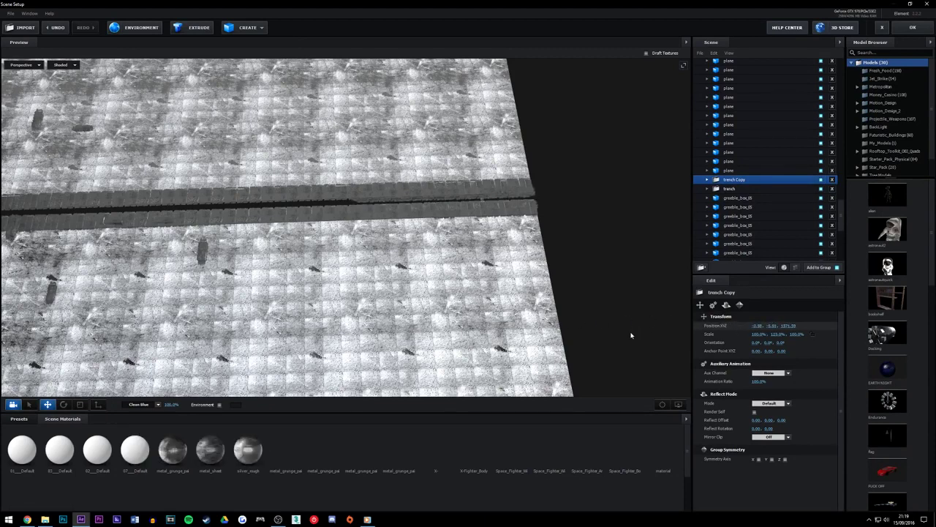
key("ctrl+z")
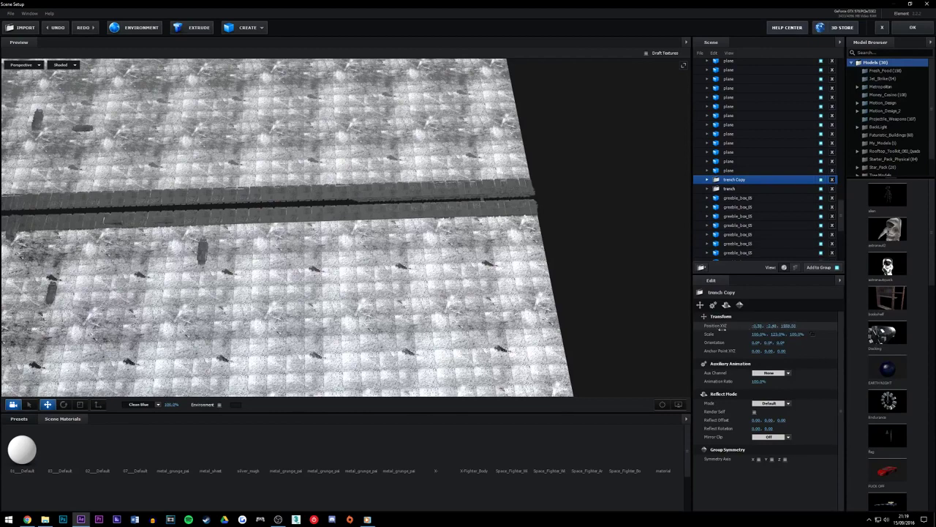
Move the trench copy along the trench to a Z position of about 1520
left_click_drag(722, 329, 440, 328)
left_click_drag(788, 327, 583, 337)
left_click(790, 326)
left_click(801, 326)
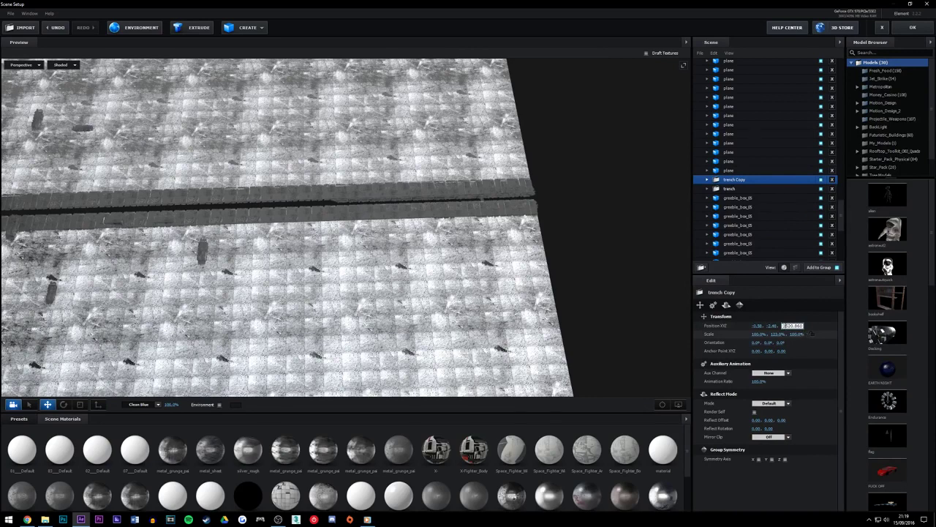
key("Return")
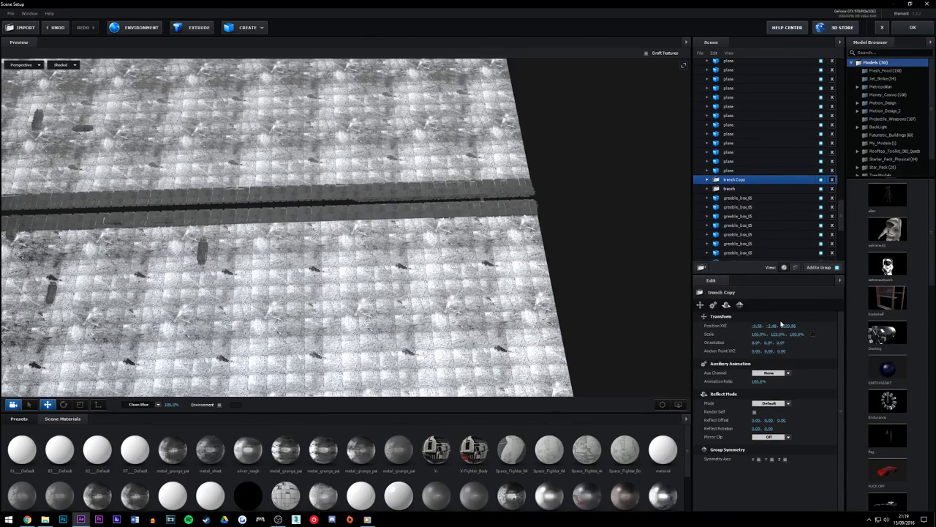
key("ctrl+z")
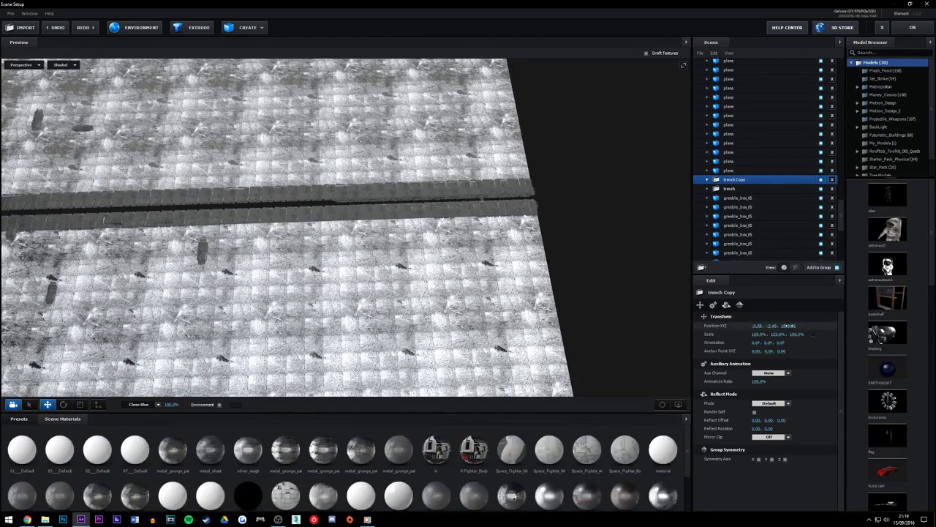
key("ctrl+shift+z")
Slide the trench copy further along the gap to a Z position of about 1149, extending the detailed trench
left_click_drag(537, 323, 433, 324)
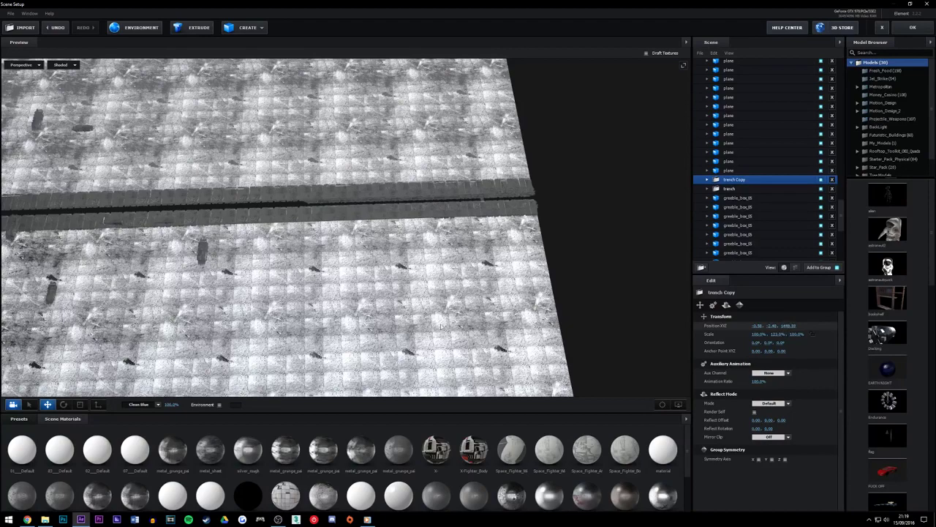
left_click_drag(685, 326, 405, 327)
scroll(471, 192, "up", 4)
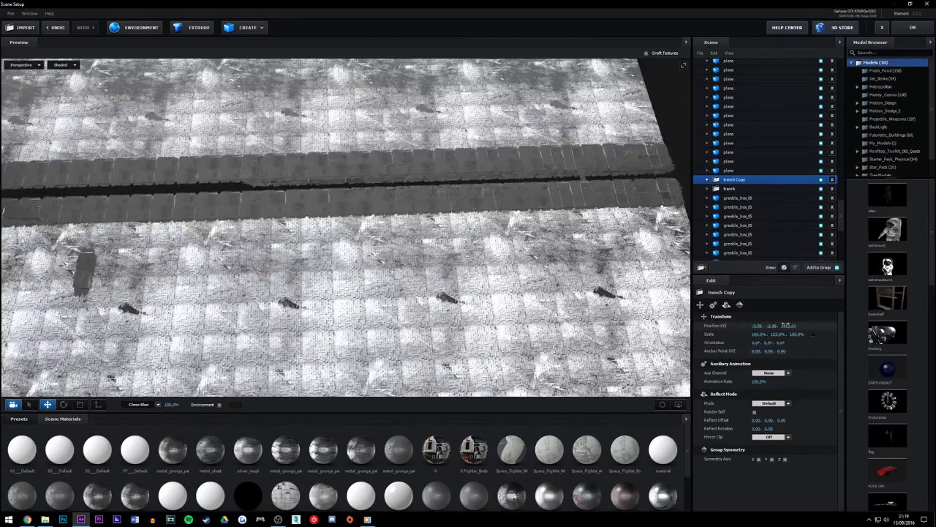
left_click_drag(786, 324, 390, 332)
left_click_drag(790, 324, 505, 326)
left_click_drag(788, 326, 717, 296)
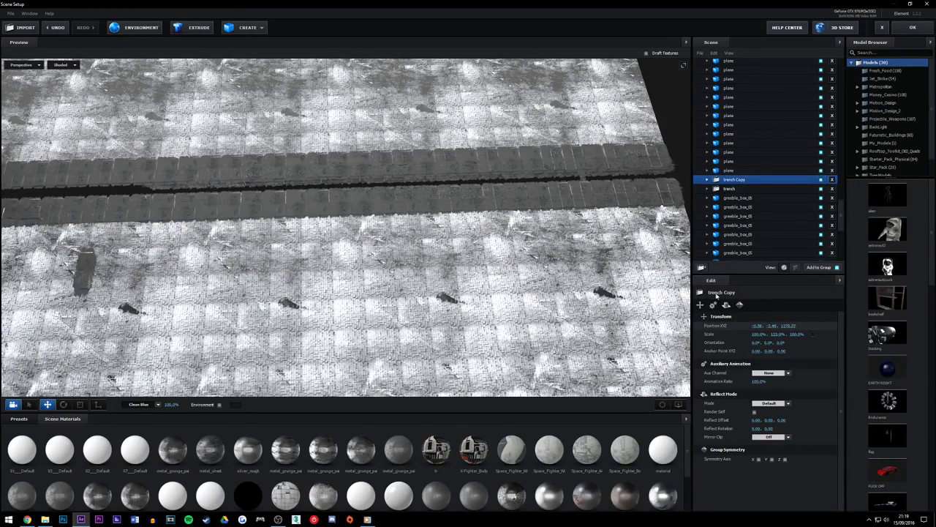
left_click_drag(789, 326, 505, 326)
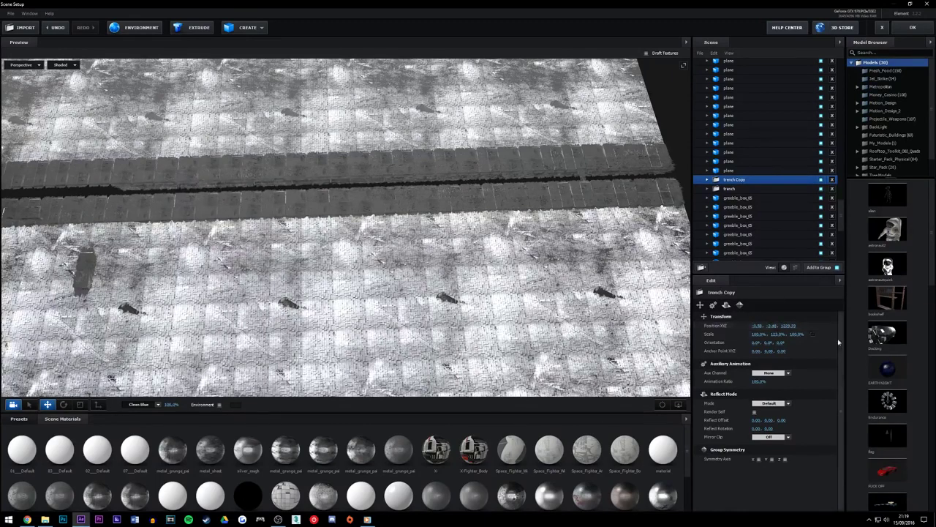
left_click_drag(711, 325, 570, 326)
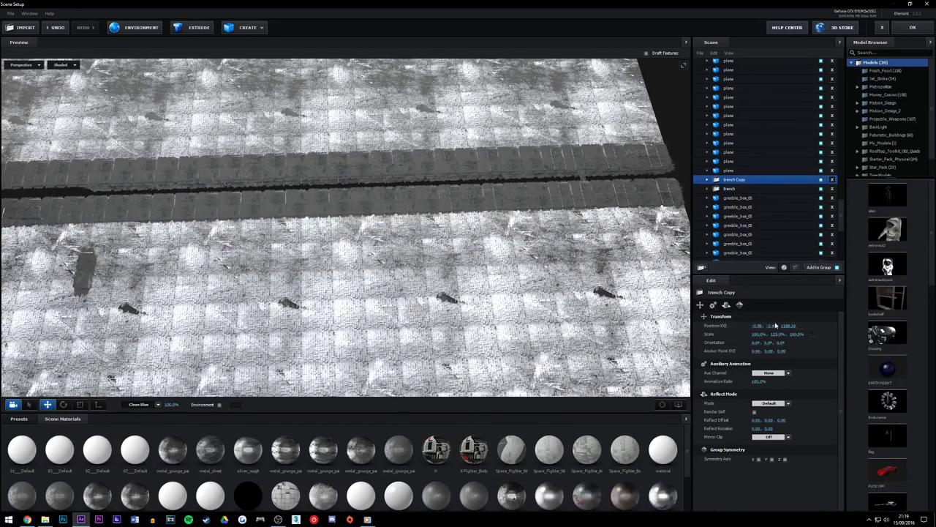
mouse_move(789, 325)
left_mouse_down()
mouse_move(694, 324)
mouse_move(783, 326)
mouse_move(774, 325)
left_mouse_up()
left_click_drag(707, 317, 933, 292)
left_click_drag(842, 324, 859, 325)
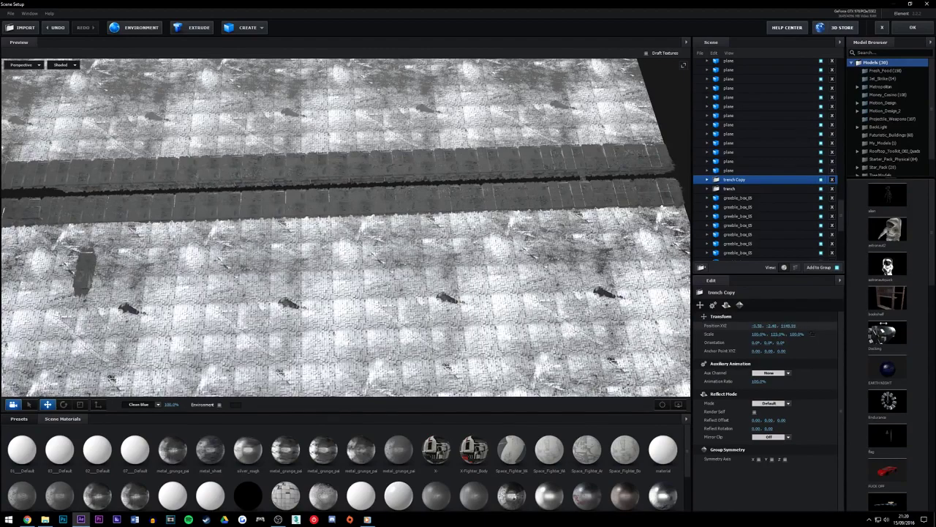
Duplicate the trench and trench Copy folders together and collapse both new copies
left_click_drag(439, 270, 516, 237)
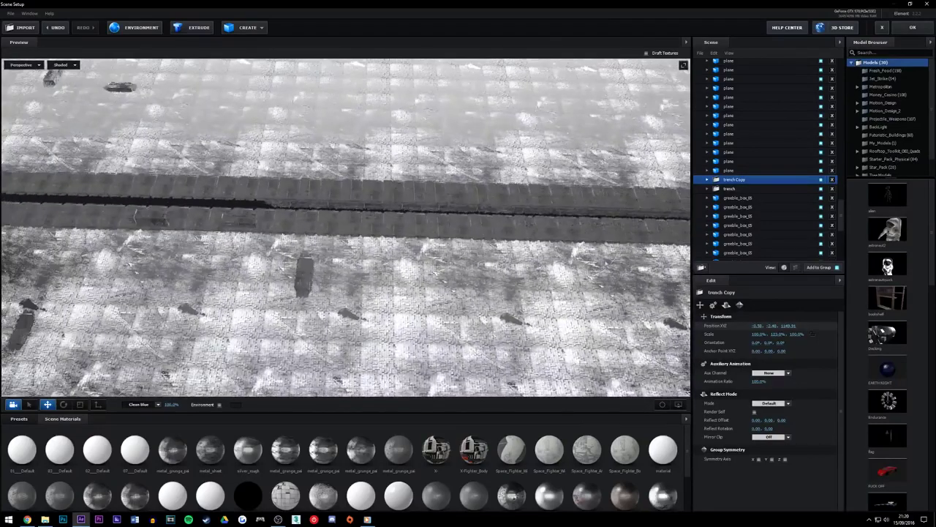
left_click(734, 189)
left_click(734, 182, "ctrl")
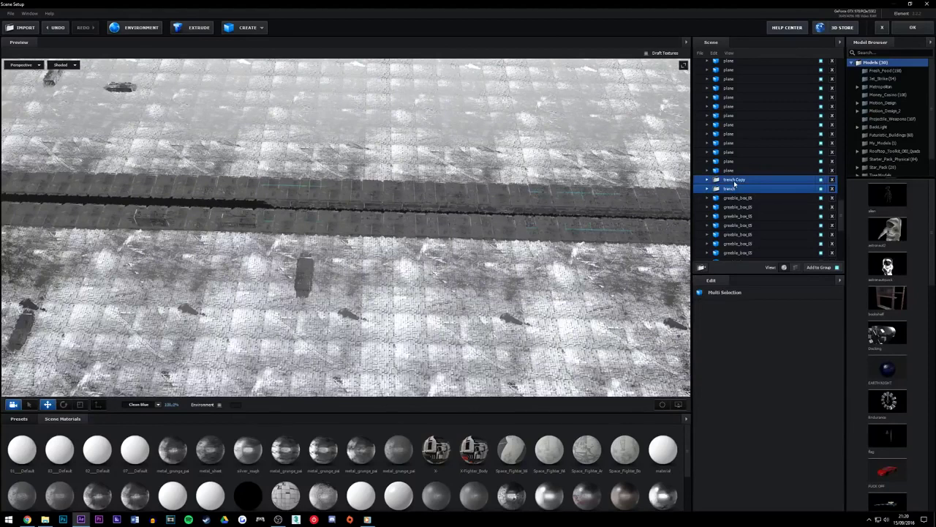
key("ctrl+d")
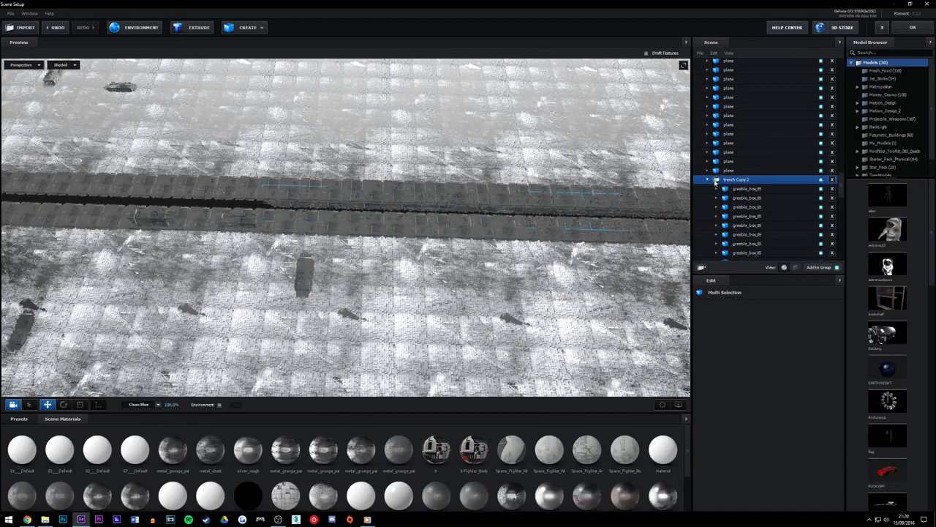
left_click(715, 183)
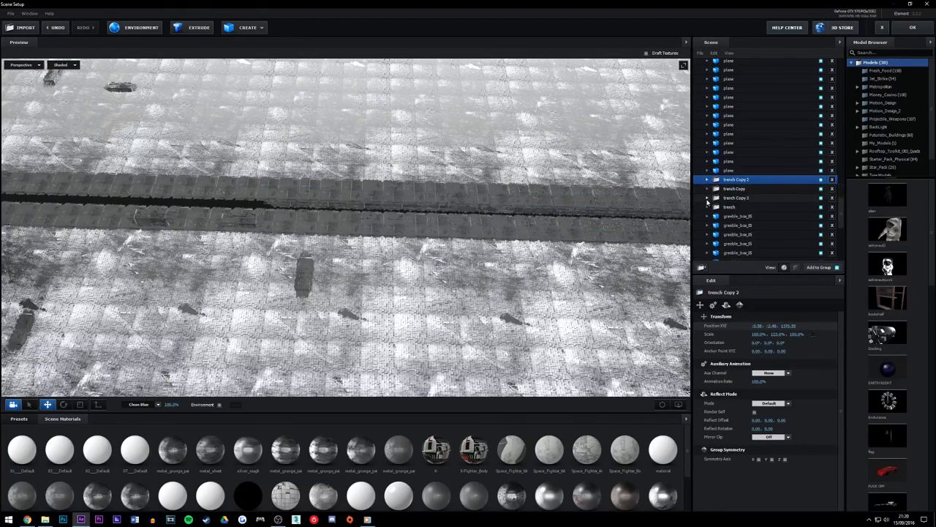
left_click(710, 198)
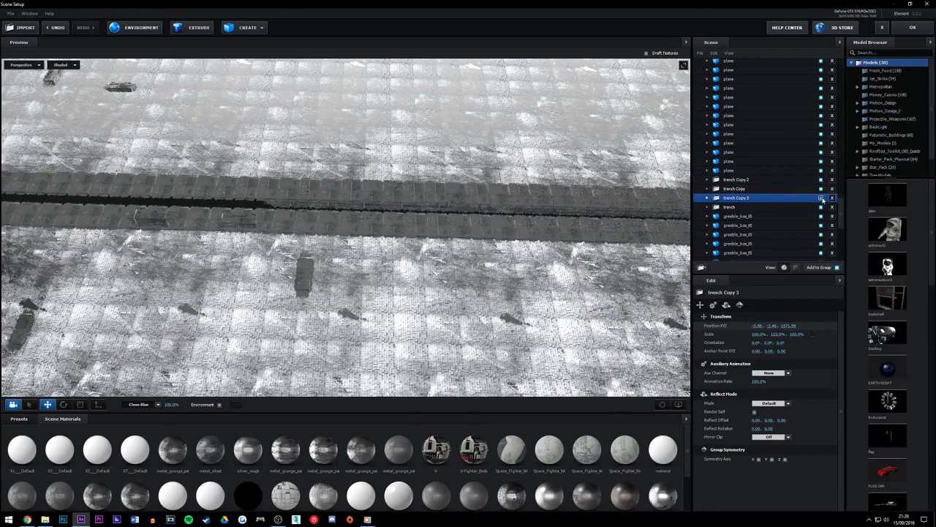
Select both new trench copies, try moving trench Copy 3 along the Z axis, and undo the move
left_click(735, 198, "ctrl")
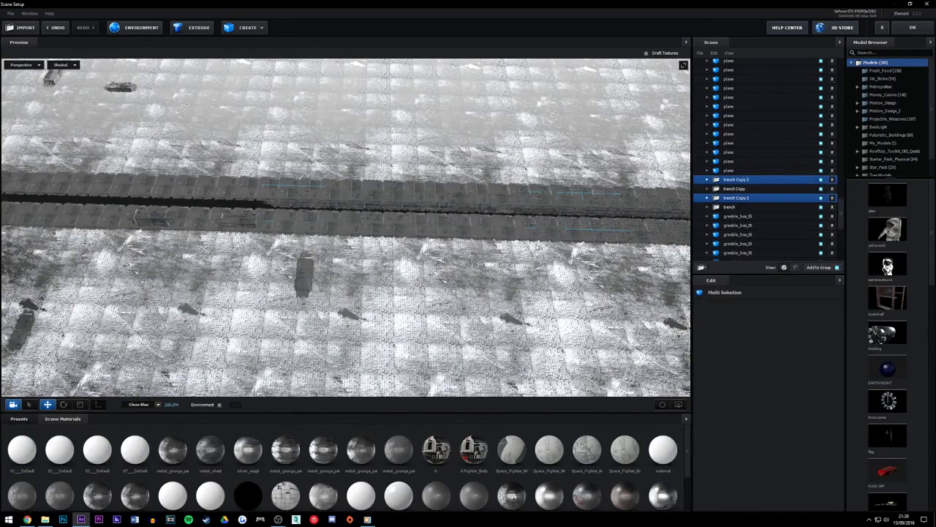
scroll(468, 230, "down", 4)
scroll(468, 230, "up", 3)
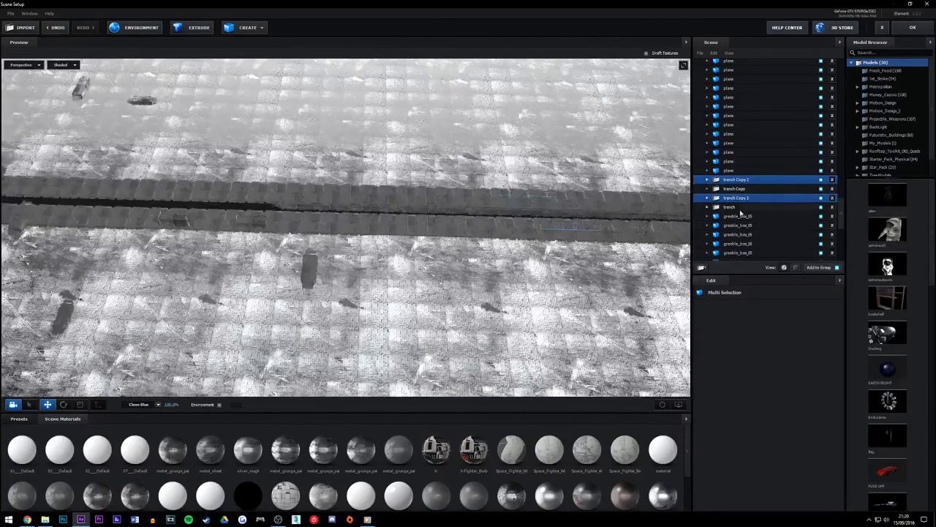
left_click(737, 198)
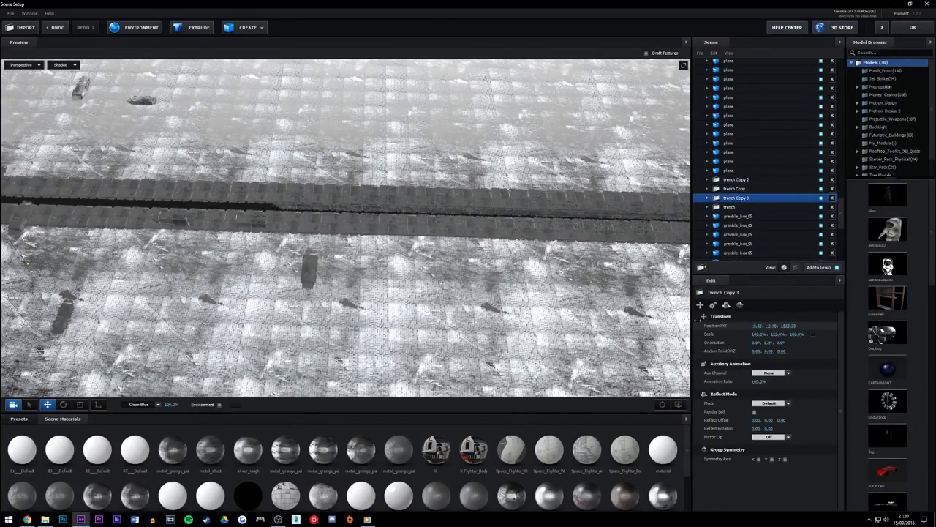
left_click_drag(699, 320, 652, 314)
left_click_drag(641, 254, 566, 254)
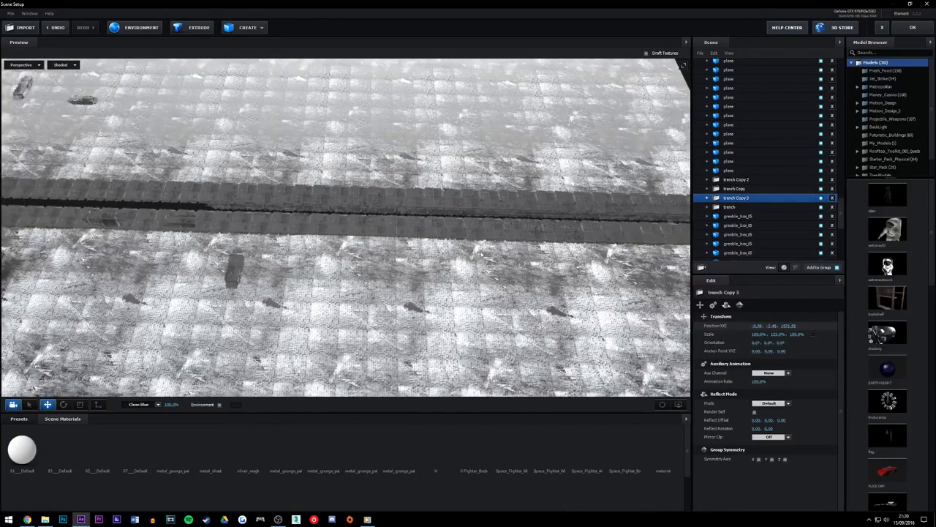
key("ctrl+z")
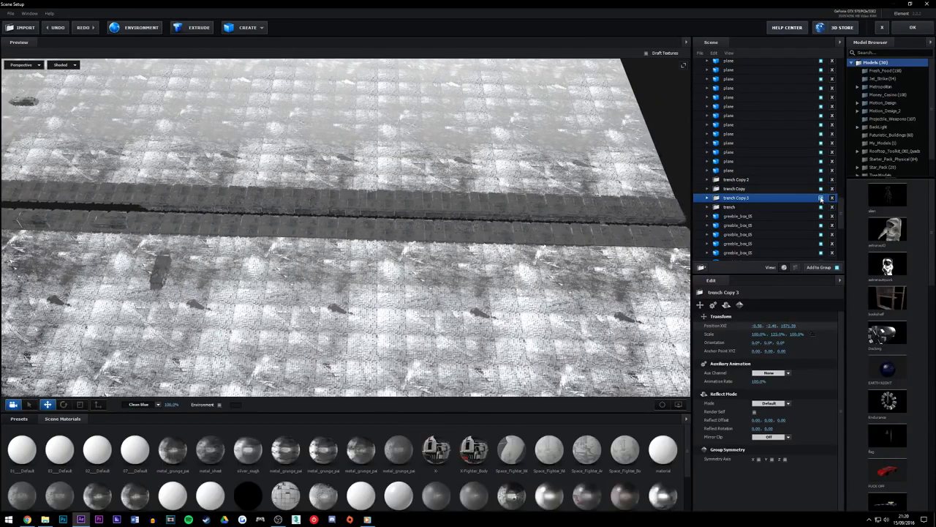
Delete the trench Copy 3 and trench Copy 2 folders
left_click(821, 198)
left_click(832, 198)
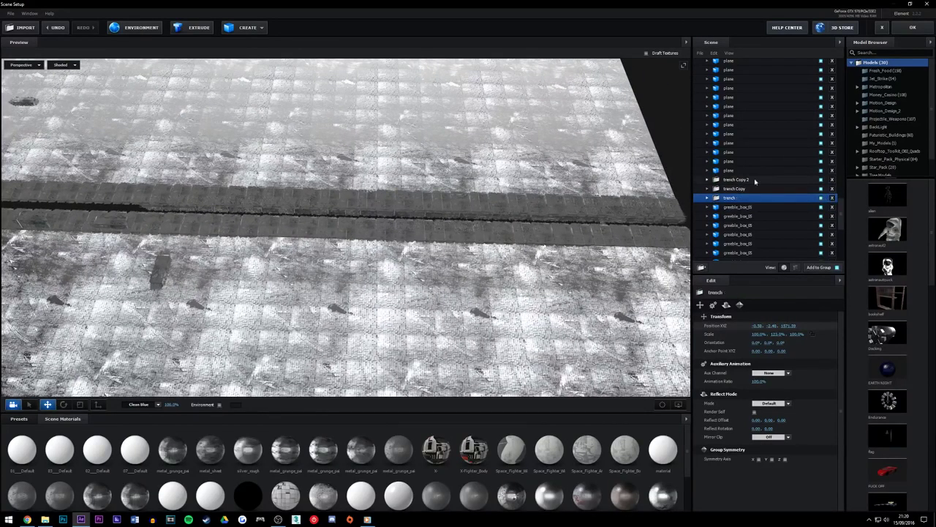
left_click(832, 179)
Check the trench Copy folder by toggling its visibility, and duplicate it
left_click(820, 179)
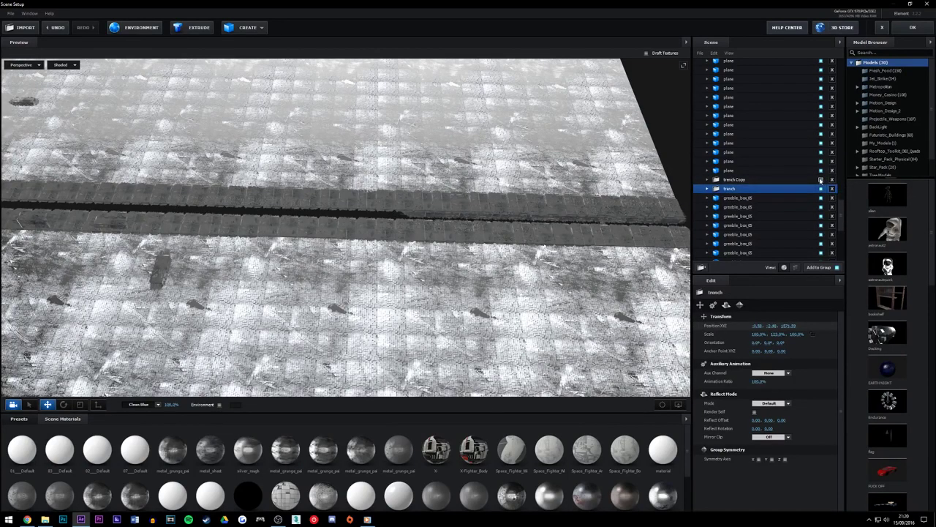
left_click(756, 180)
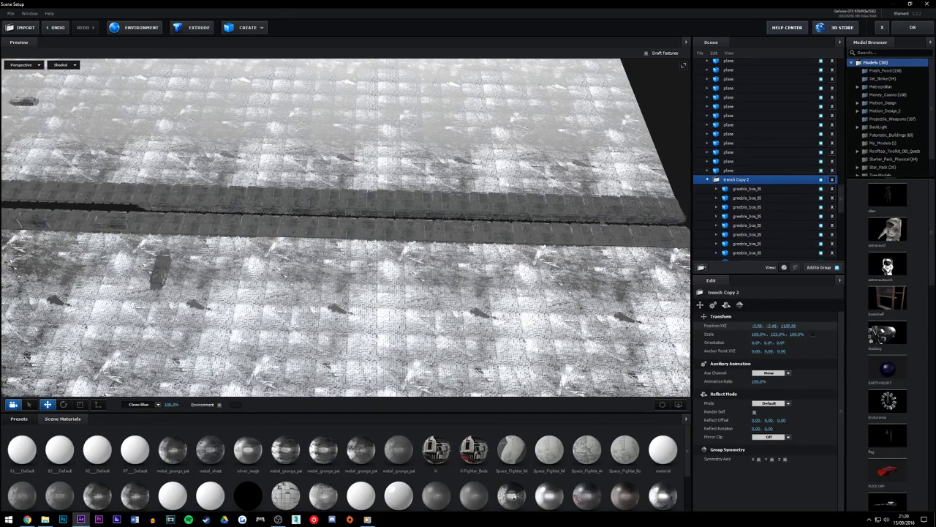
Try several Z positions for the trench Copy 2 folder along the existing trench
left_click_drag(789, 326, 474, 327)
left_click_drag(793, 327, 662, 328)
left_click(790, 326)
type("100")
key("Return")
left_click(790, 325)
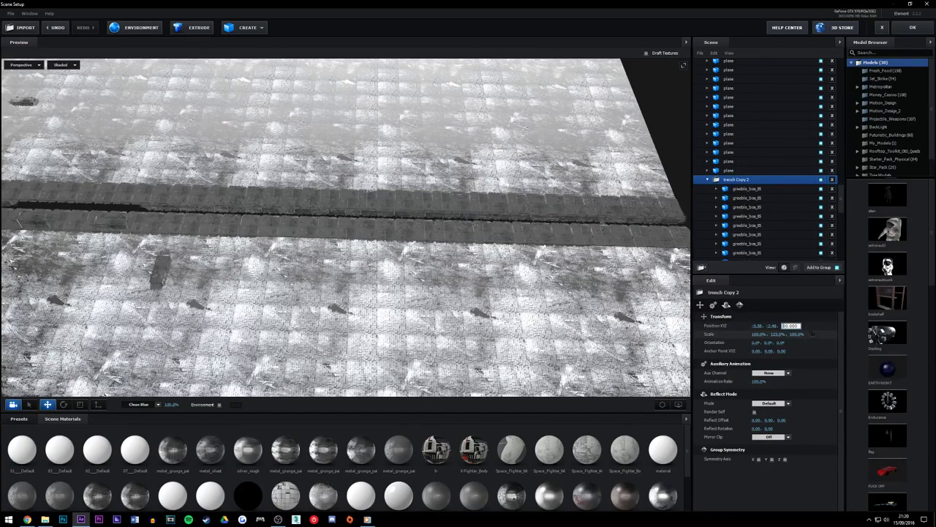
key("Return")
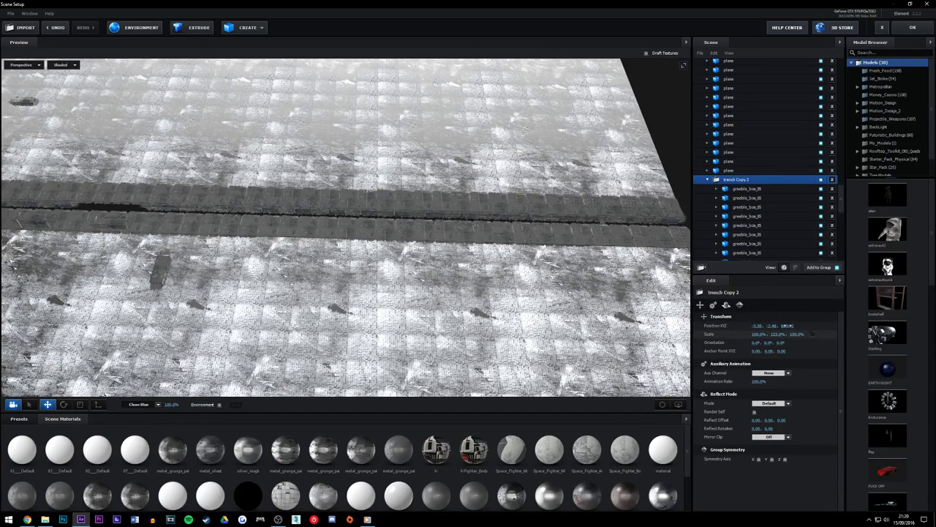
Set trench Copy 2's Z position to 700, fine-tune it along Z to continue the trench, and apply the scene changes
left_click(786, 325)
type("700")
key("Return")
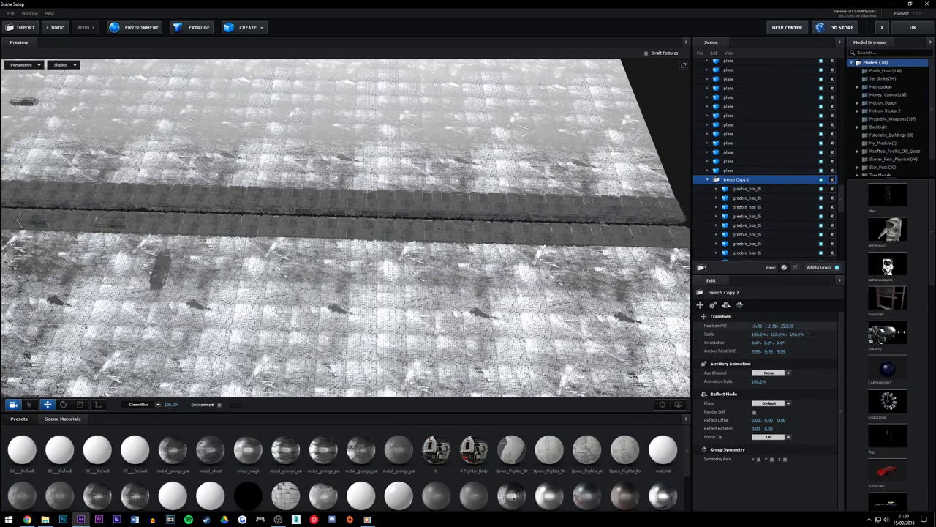
left_click_drag(793, 326, 849, 329)
left_click_drag(783, 325, 799, 325)
left_click_drag(393, 234, 326, 258)
scroll(342, 219, "up", 5)
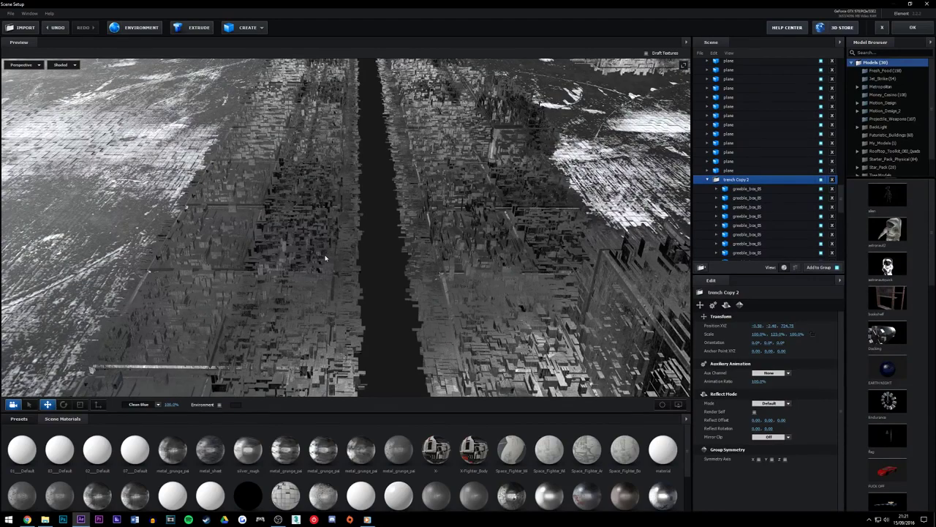
scroll(339, 264, "down", 5)
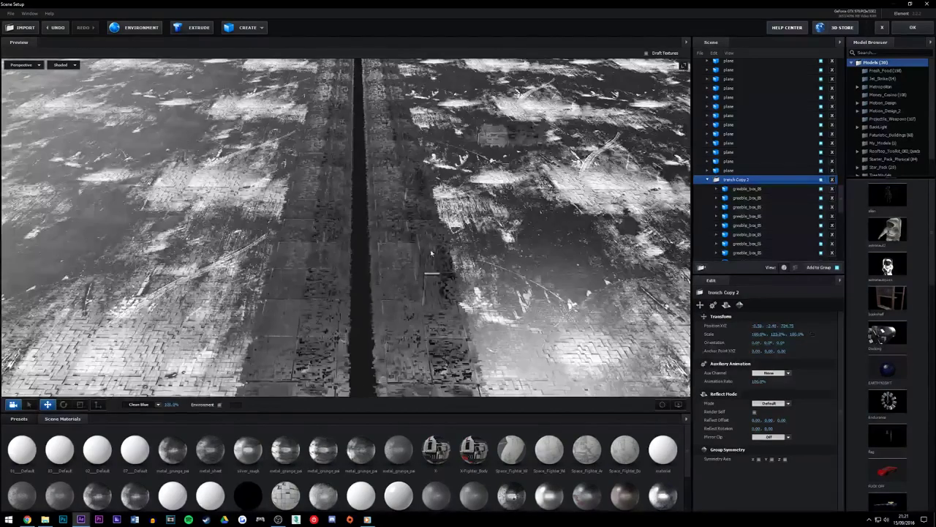
mouse_move(433, 254)
left_mouse_down()
mouse_move(322, 254)
mouse_move(354, 277)
mouse_move(402, 288)
mouse_move(438, 265)
left_mouse_up()
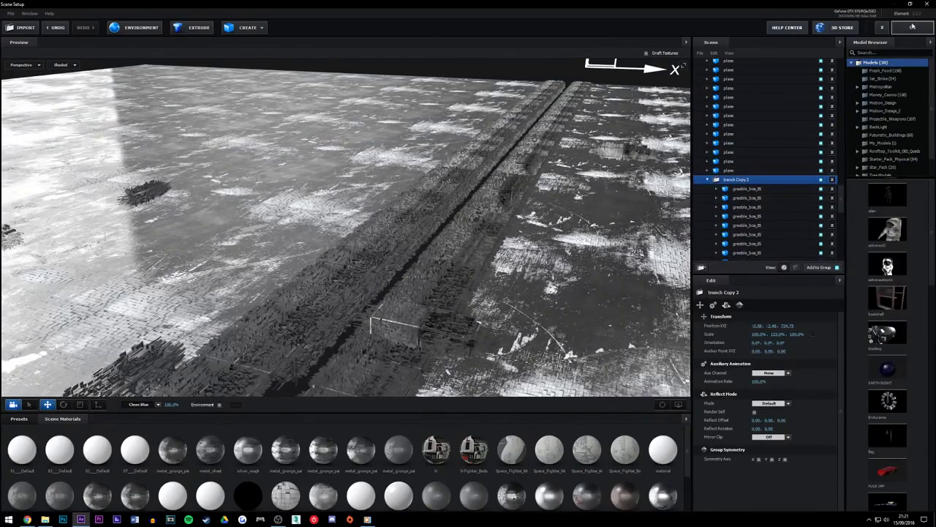
left_click(912, 28)
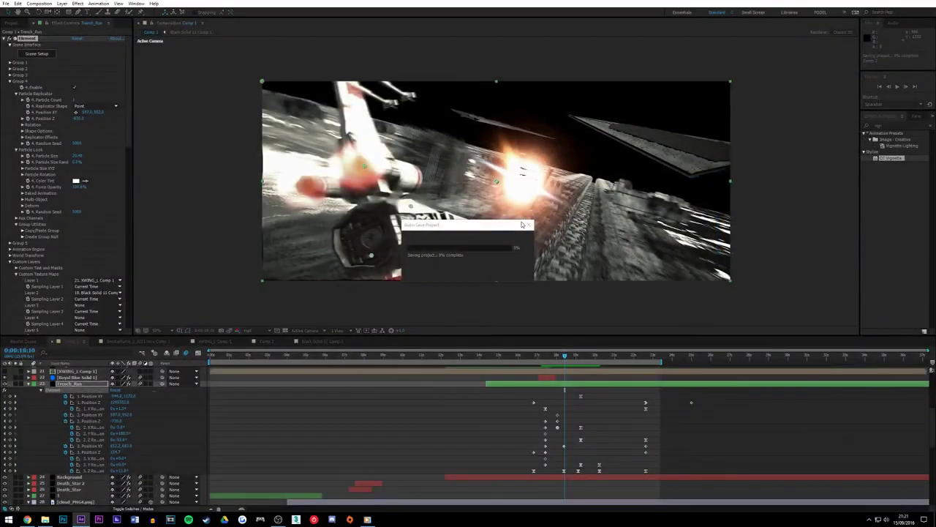
Preview the extended trench in the composition at several times between 17 and 20 seconds
left_click(575, 358)
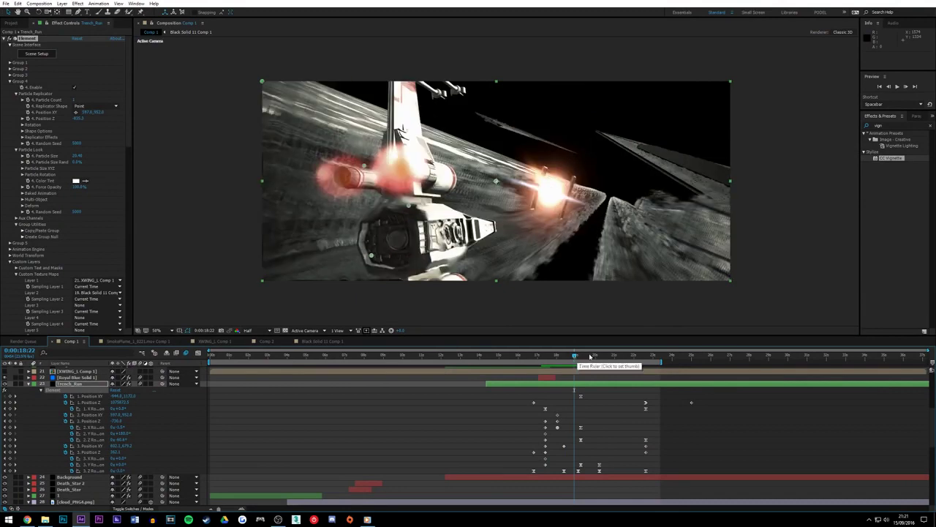
left_click(590, 357)
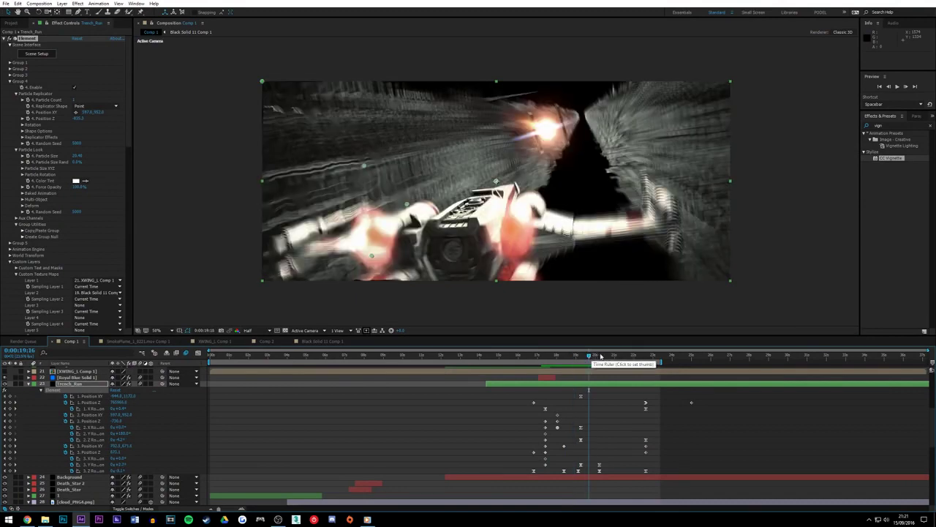
left_click(601, 356)
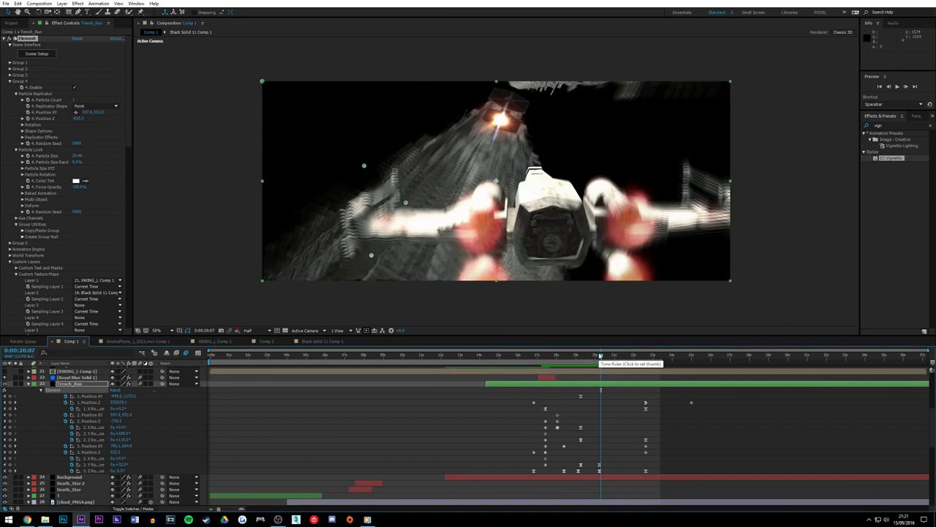
left_click(556, 357)
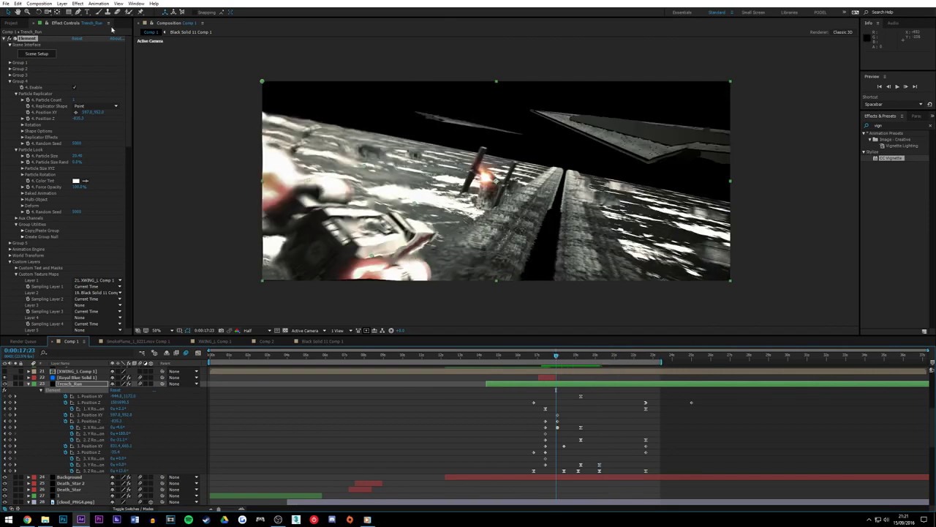
Reopen the Element scene setup and collapse the trench Copy 2 folder
left_click(35, 53)
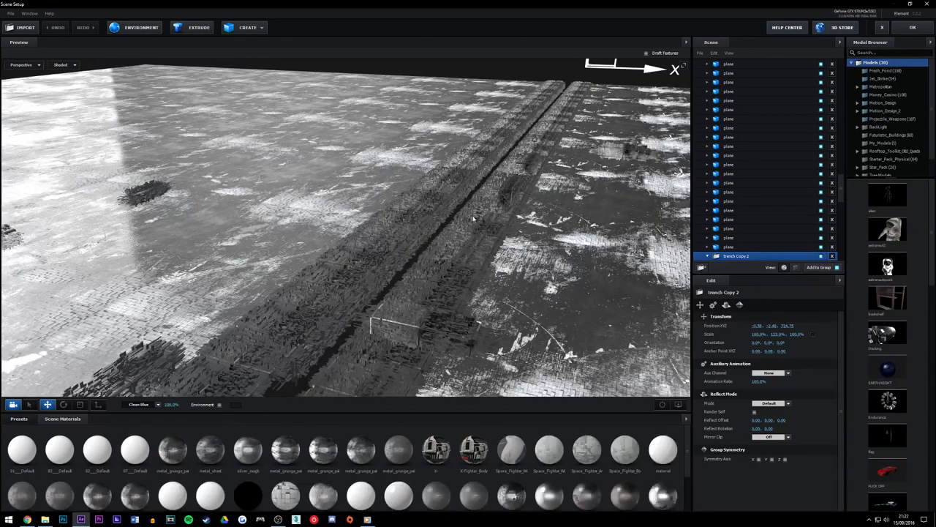
scroll(754, 223, "down", 3)
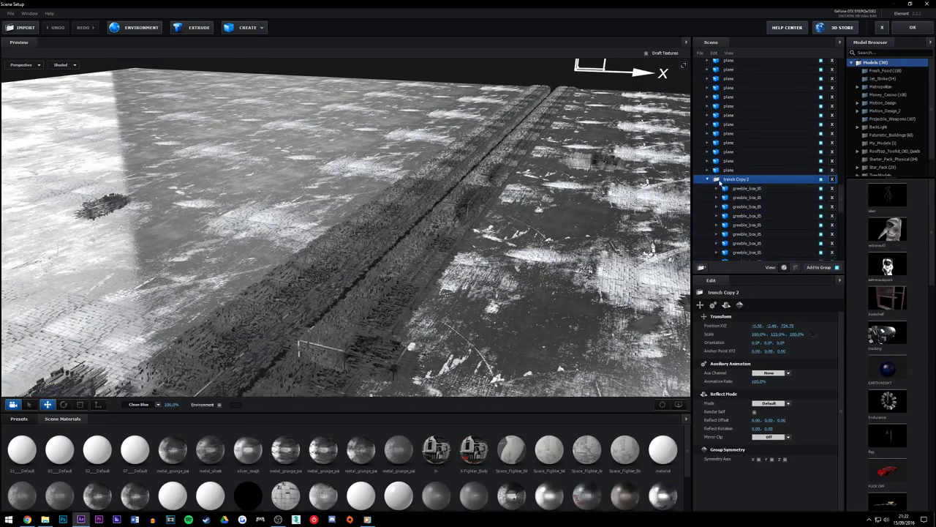
left_click(707, 179)
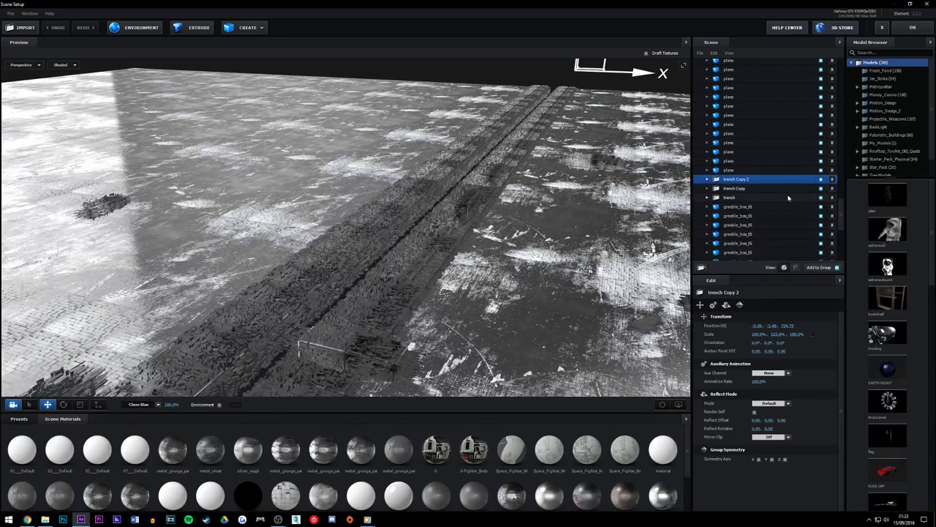
Toggle the visibility of the trench, trench Copy and trench Copy 2 folders to check which section each one covers
left_click(820, 198)
left_click(821, 197)
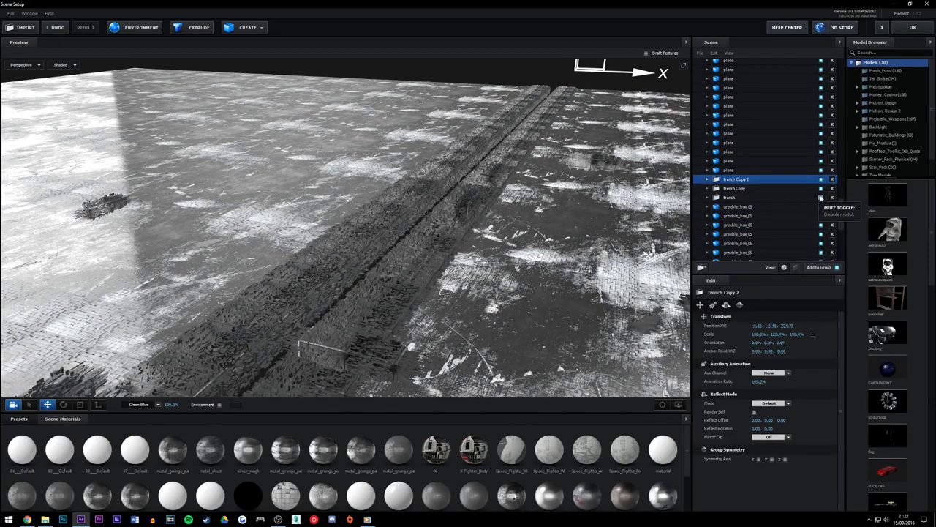
left_click(820, 188)
left_click(820, 189)
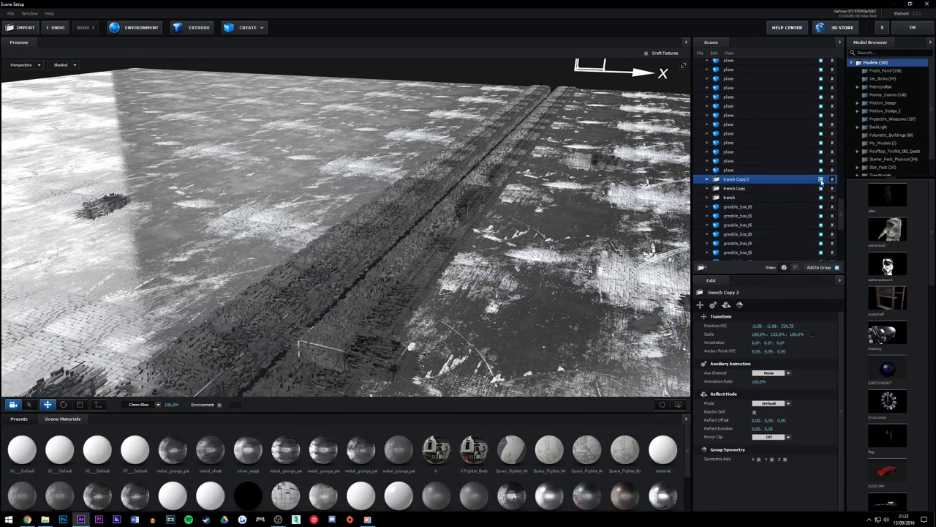
left_click(821, 179)
left_click(821, 179)
left_click(821, 180)
left_click(821, 179)
Stretch trench Copy 2 vertically to a Y scale of about 230% and lower its Y position to about -10.8
left_click_drag(652, 249, 539, 183)
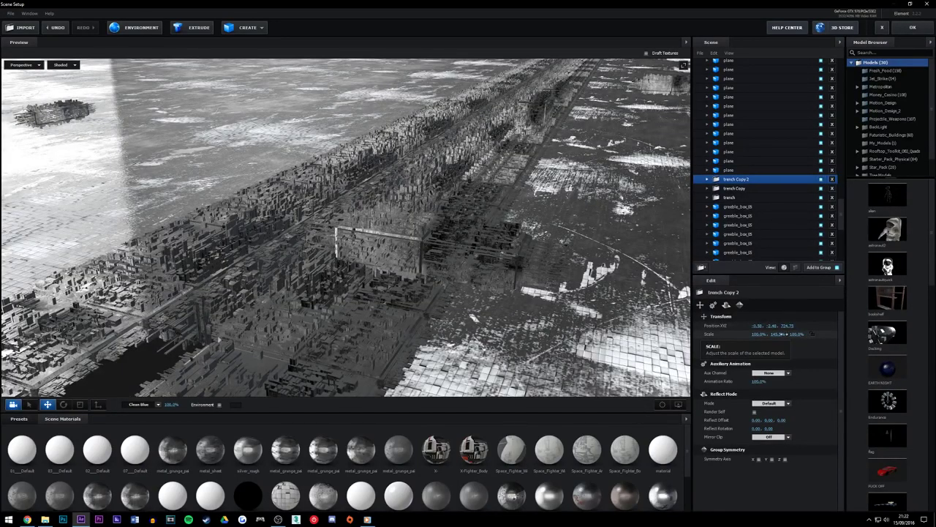
key("ctrl+z")
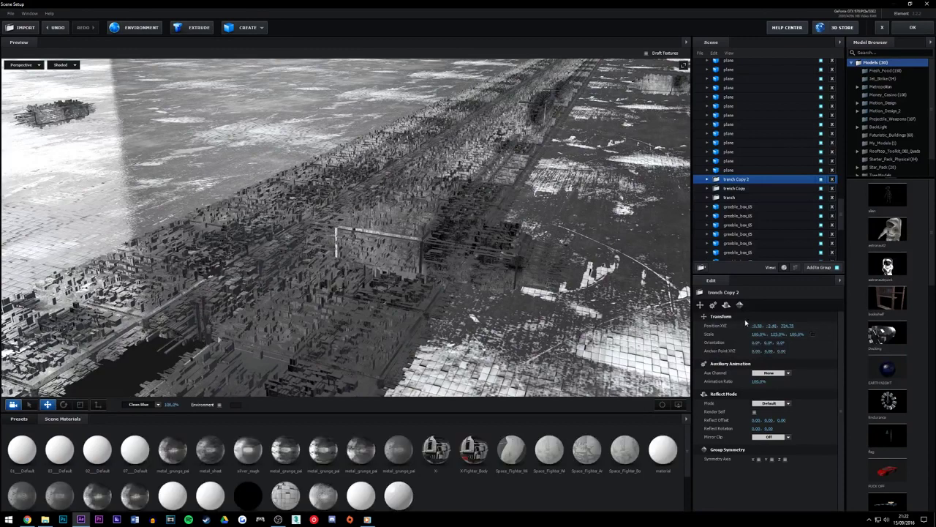
left_click_drag(785, 334, 834, 335)
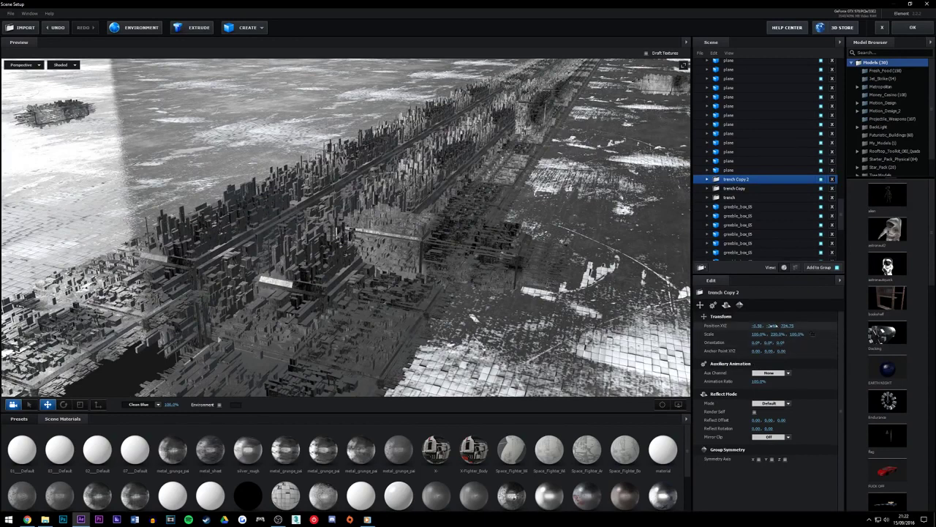
left_click_drag(773, 326, 710, 326)
left_click_drag(288, 287, 266, 279)
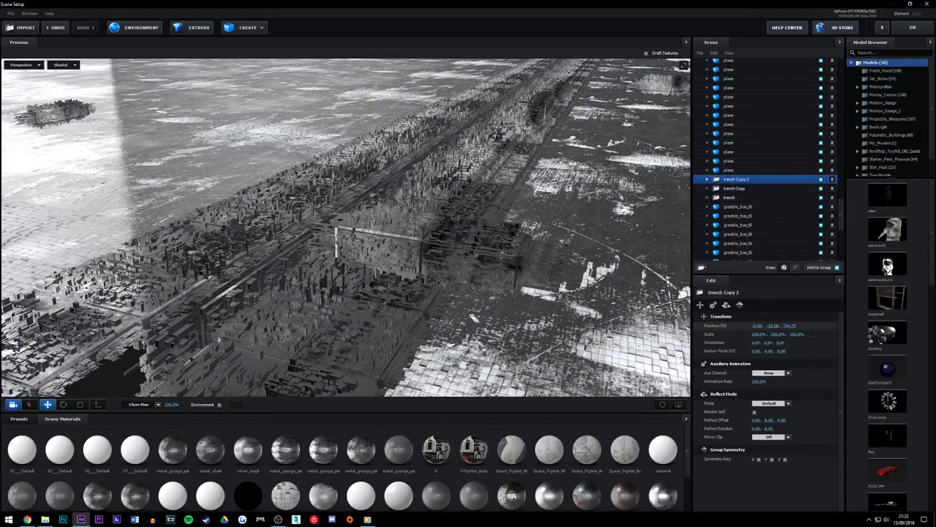
left_click_drag(662, 334, 691, 335)
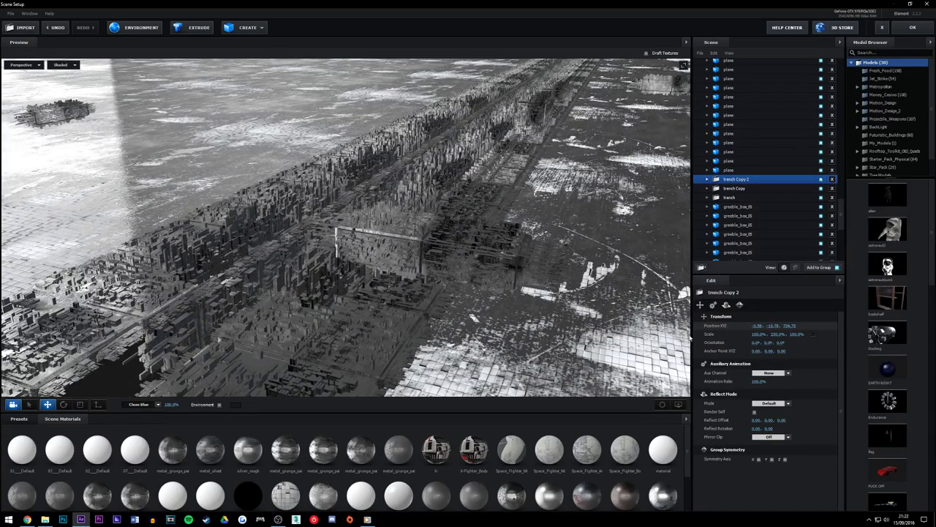
left_click_drag(542, 281, 542, 282)
scroll(548, 276, "down", 5)
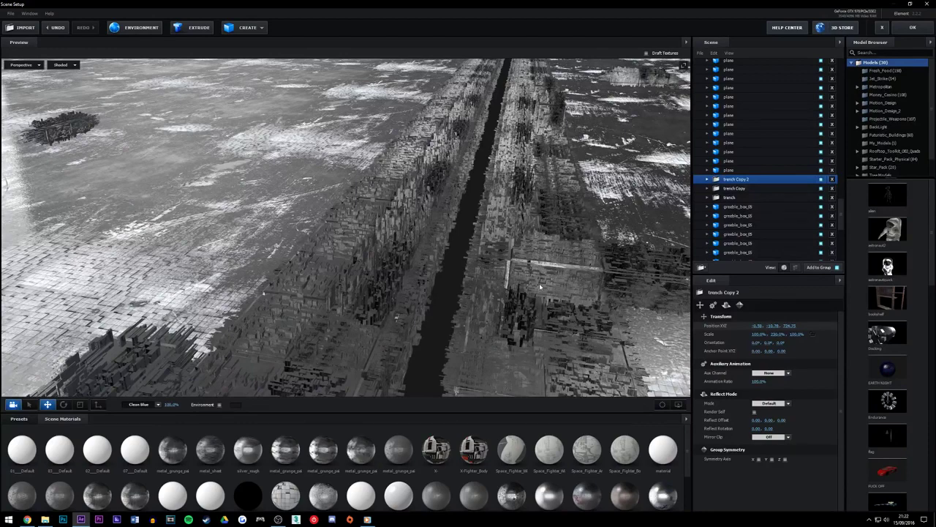
Select the first greeble_box_05 below the trench folder and move it over the trench centre, at Z about -710
left_click(738, 206)
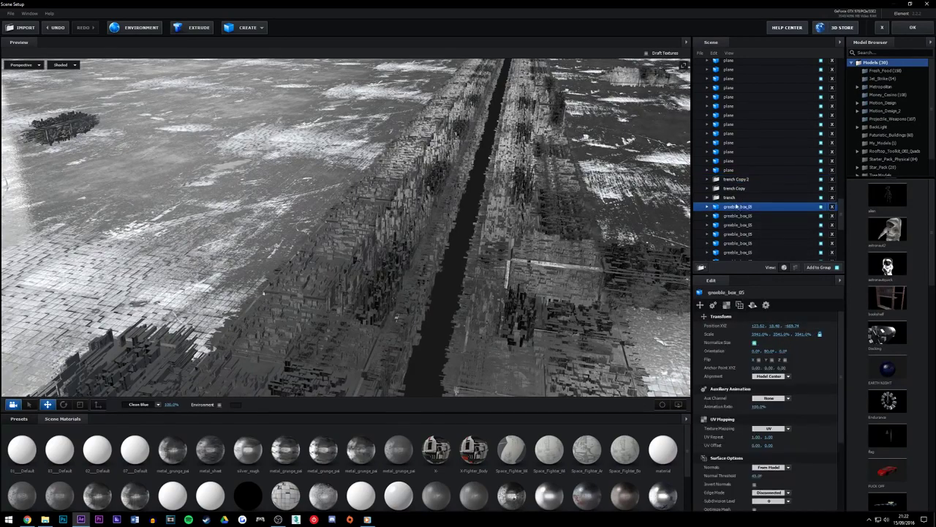
scroll(539, 253, "down", 5)
left_click_drag(540, 254, 543, 255)
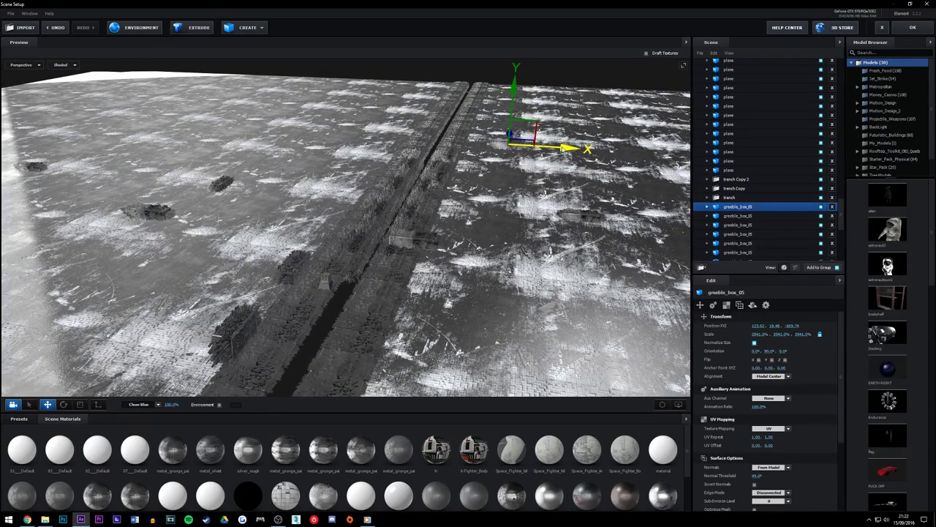
left_click_drag(563, 148, 479, 143)
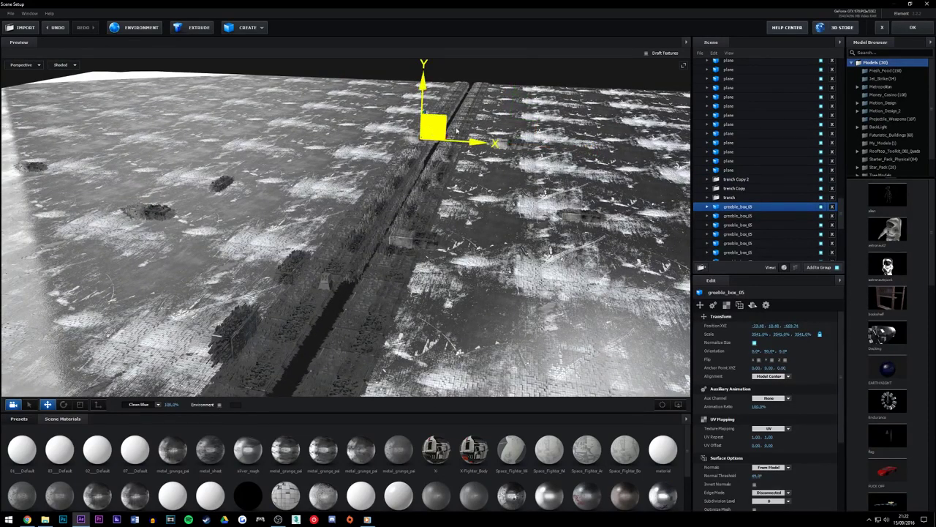
left_click_drag(479, 142, 498, 142)
left_click_drag(794, 325, 732, 326)
left_click_drag(571, 275, 460, 308)
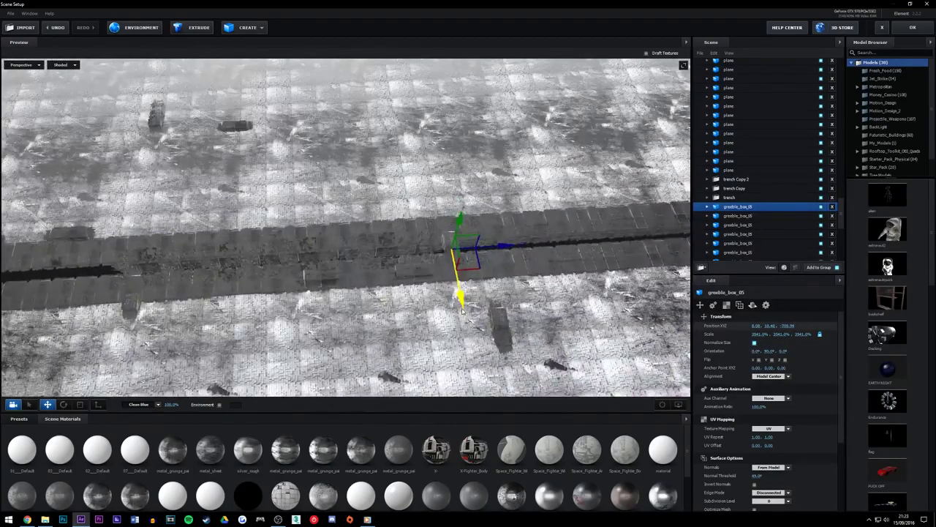
Set the selected greeble_box_05's Y orientation to 0°
left_click_drag(767, 351, 770, 351)
left_click(772, 351)
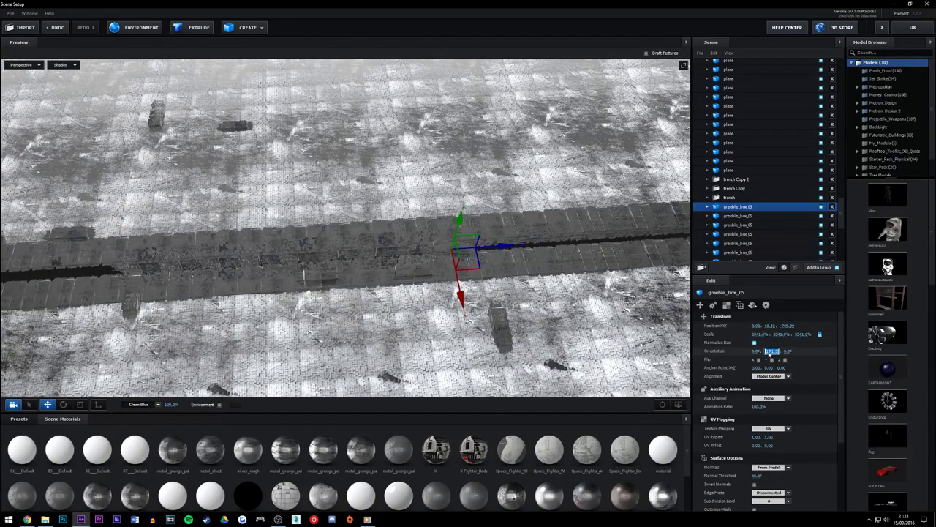
type("0")
key("Return")
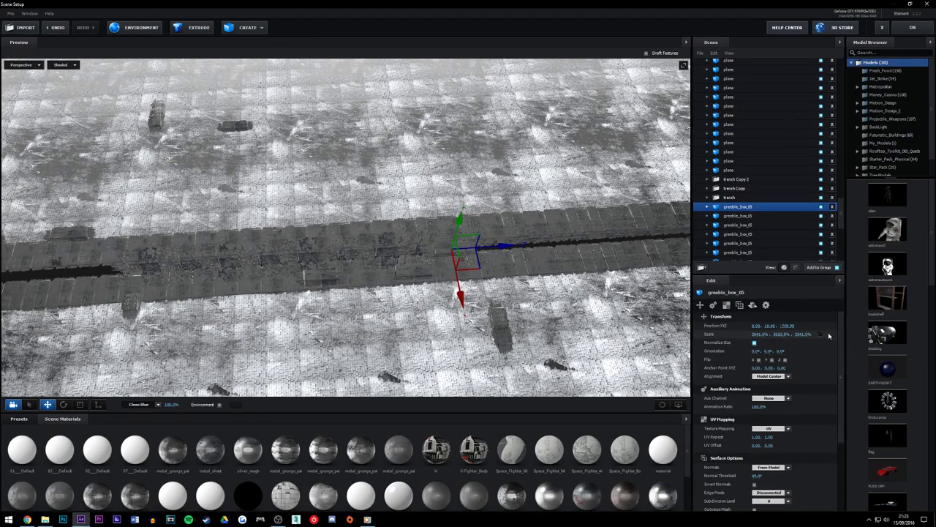
Undo the trial scaling of the greeble box and stretch it lengthwise with a Z scale of 10000%
key("ctrl+z")
left_click_drag(761, 335, 900, 335)
key("ctrl+z")
left_click(801, 334)
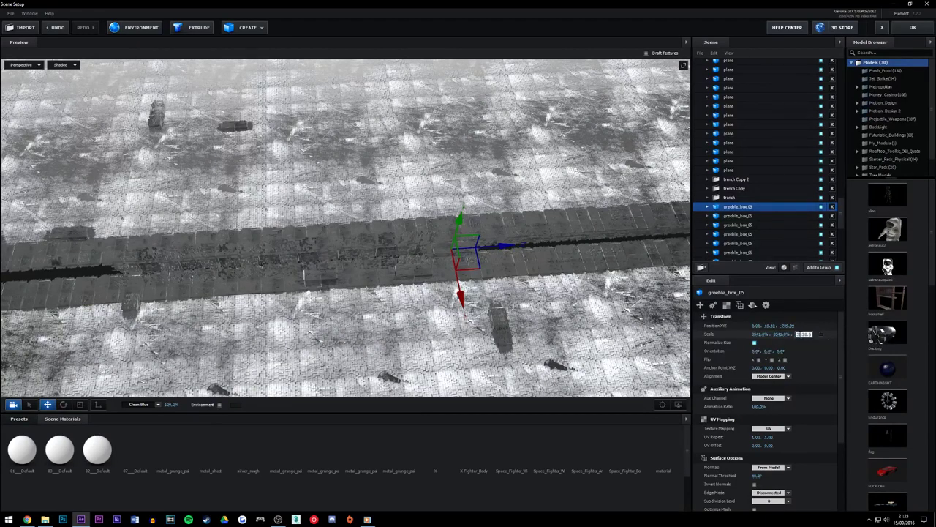
type("10000")
key("Return")
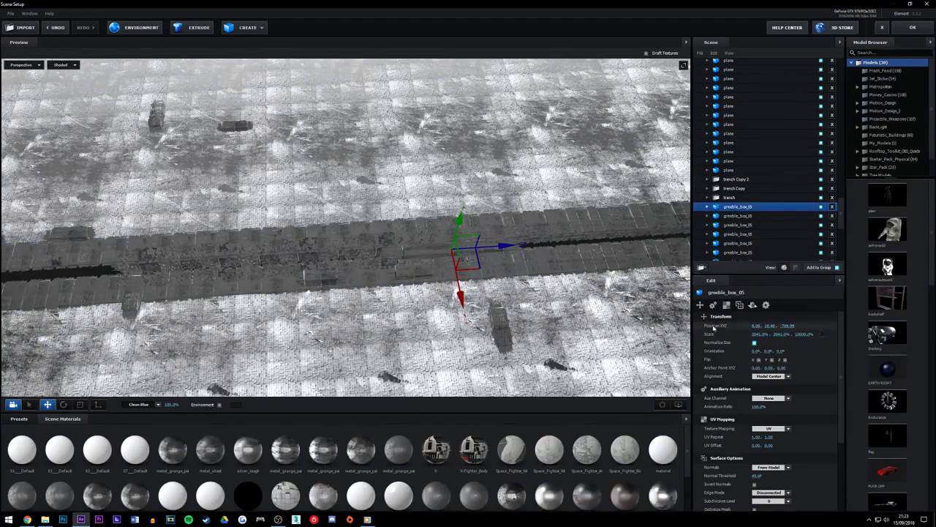
Shift the stretched greeble box sideways into the trench gap at X about 1 and lower it between the walls
left_click_drag(479, 235, 563, 268)
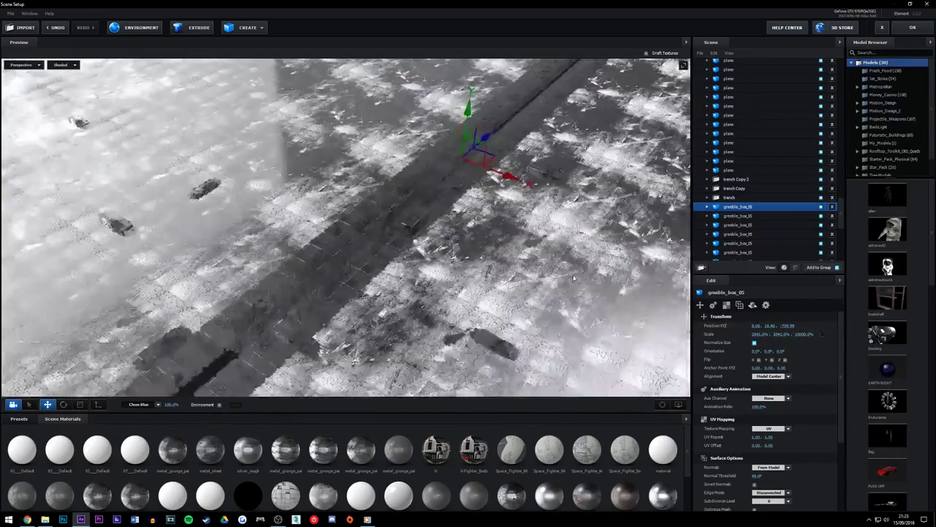
scroll(563, 267, "up", 3)
left_click(663, 405)
left_click_drag(506, 270, 415, 229)
scroll(439, 261, "up", 5)
left_click_drag(437, 260, 490, 306)
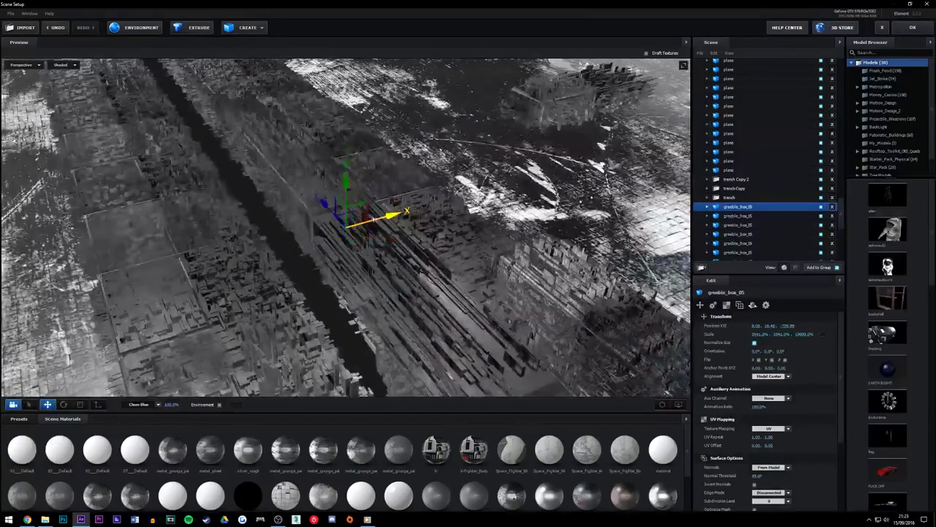
left_click_drag(372, 221, 343, 229)
left_click_drag(400, 229, 354, 227)
left_click_drag(322, 193, 322, 322)
Fine-tune the stretched greeble box's height from inside the trench so that it forms the trench floor
left_click_drag(375, 267, 378, 211)
scroll(377, 212, "up", 10)
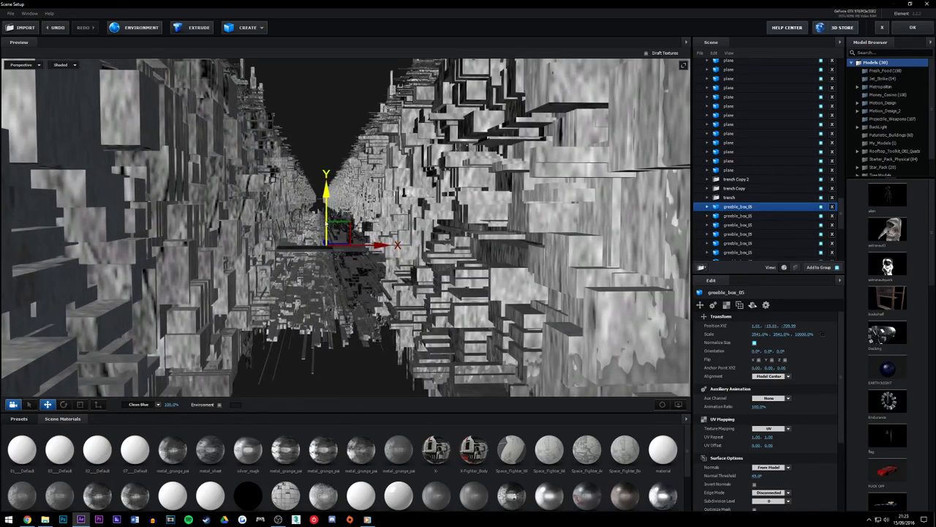
left_click_drag(331, 223, 331, 217)
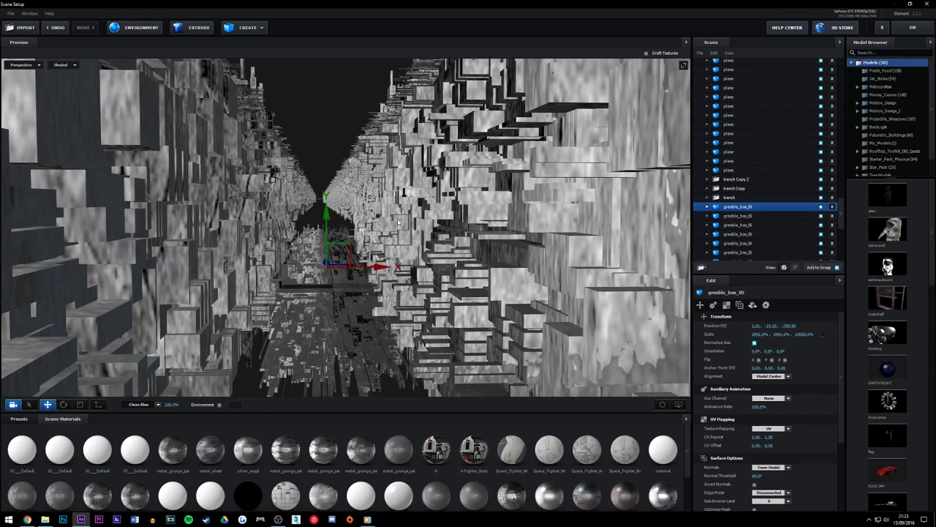
left_click_drag(396, 220, 397, 218)
mouse_move(330, 229)
left_mouse_down()
mouse_move(331, 238)
mouse_move(333, 226)
left_mouse_up()
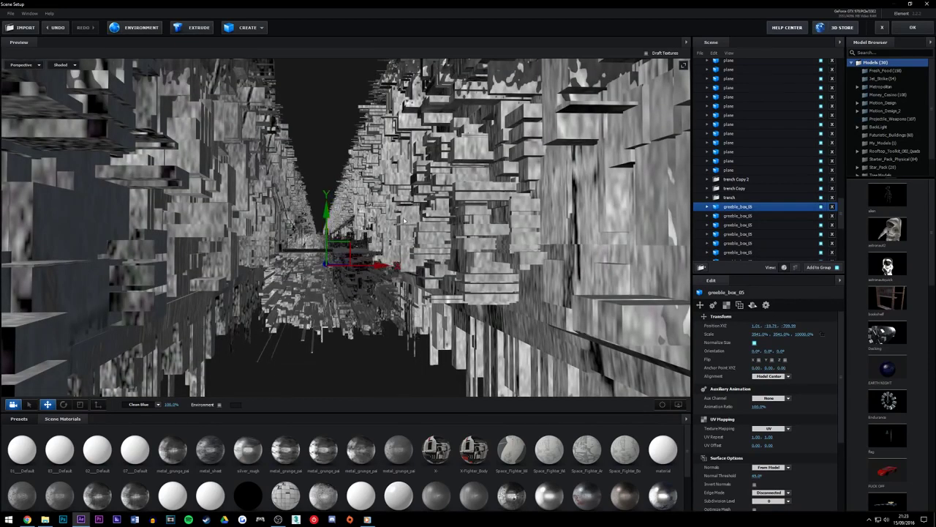
Flip the floor greeble box on the Y axis and slide it along the trench to cover the open gap
left_click_drag(402, 221, 371, 278)
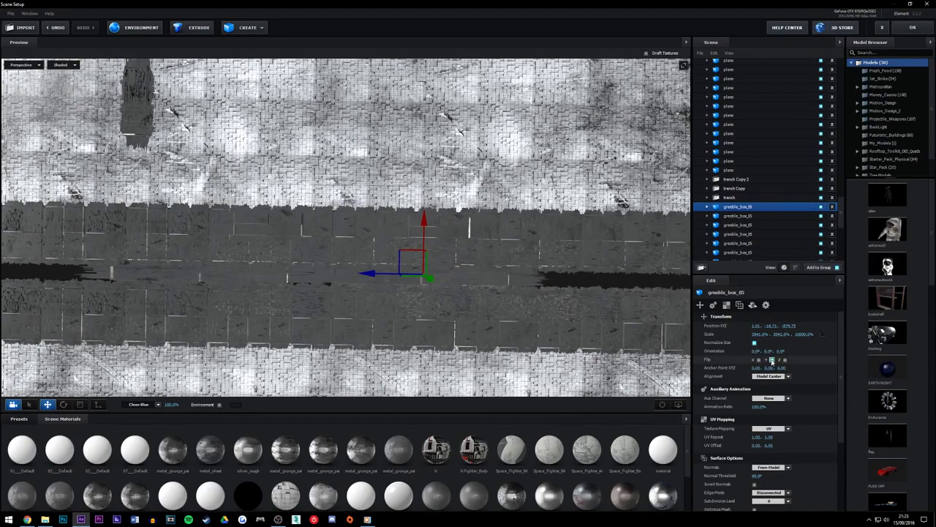
left_click(772, 360)
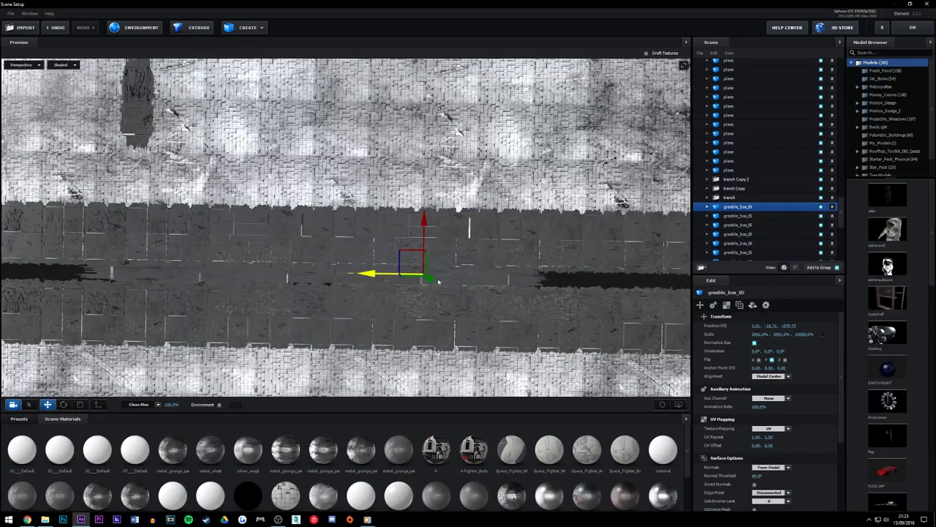
left_click_drag(439, 281, 589, 284)
left_click_drag(513, 282, 420, 278)
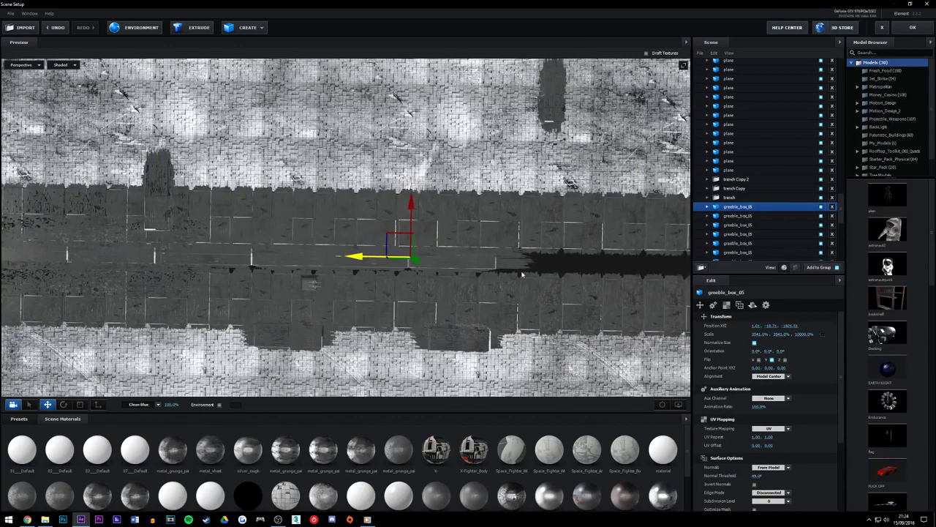
left_click_drag(523, 275, 567, 264)
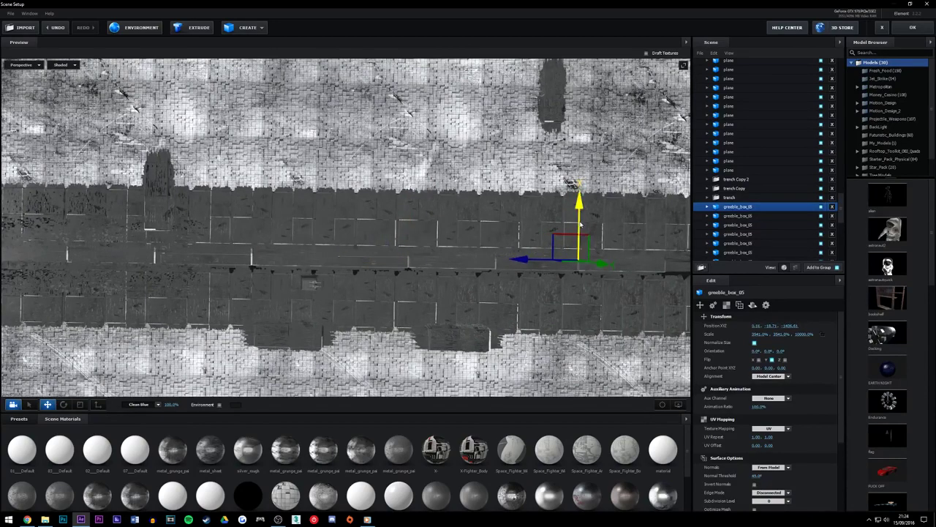
Shift the floor greeble box sideways to X about -1.8 and further along the trench to Z about -1562
left_click_drag(580, 223, 440, 230)
left_click_drag(431, 263, 360, 293)
left_click_drag(328, 265, 366, 266)
left_click_drag(439, 307, 373, 302)
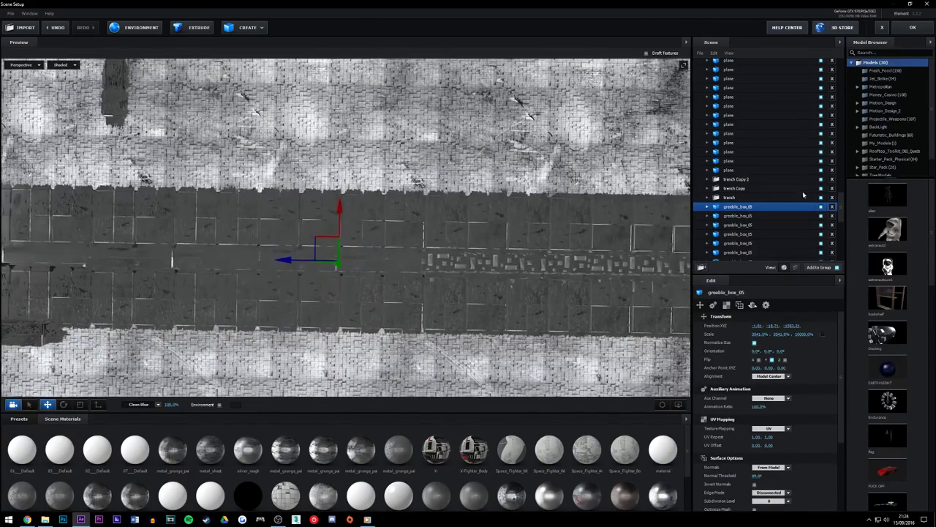
Hide the old trench model with the painted grunge metal materials and shift the floor greeble box to X about -0.9
scroll(795, 242, "down", 10)
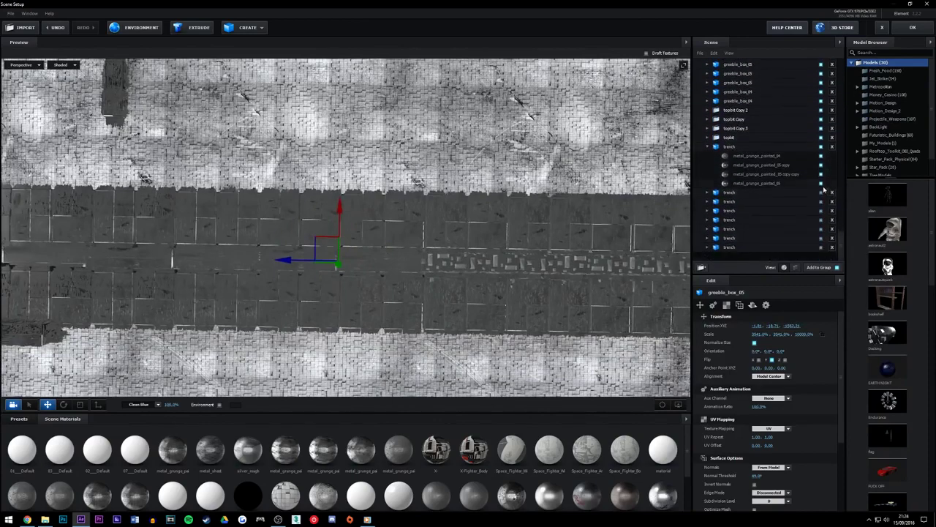
left_click(821, 148)
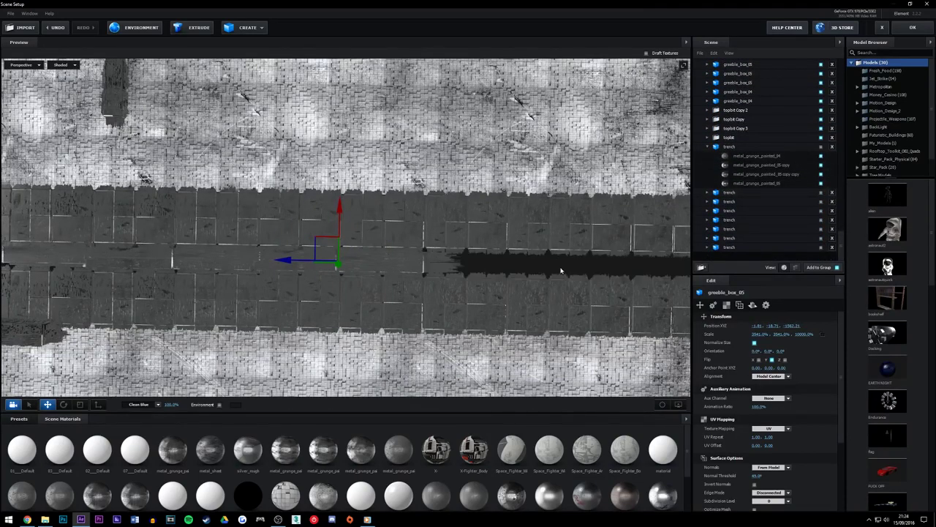
left_click_drag(560, 269, 474, 278)
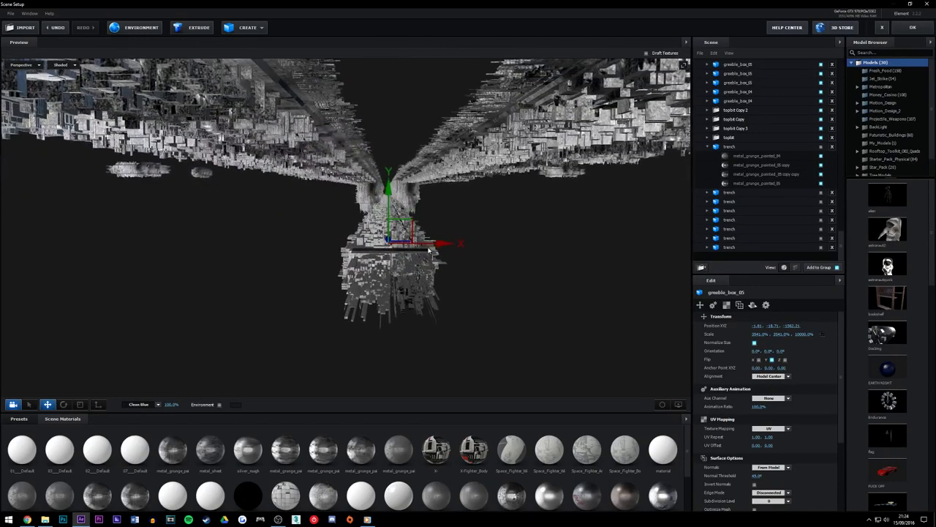
left_click_drag(425, 244, 458, 279)
scroll(459, 279, "down", 3)
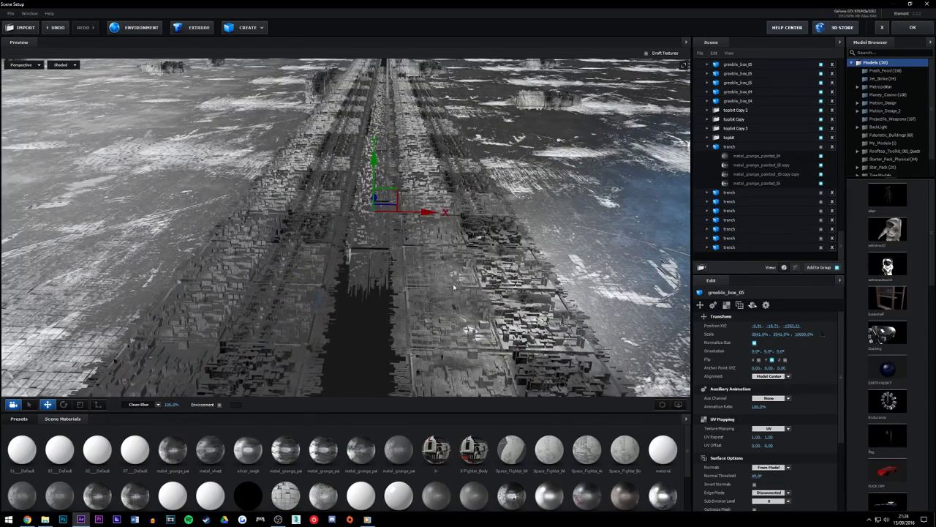
Dismiss the greeble box's options, accept the scene changes and return to the composition
right_click(454, 288)
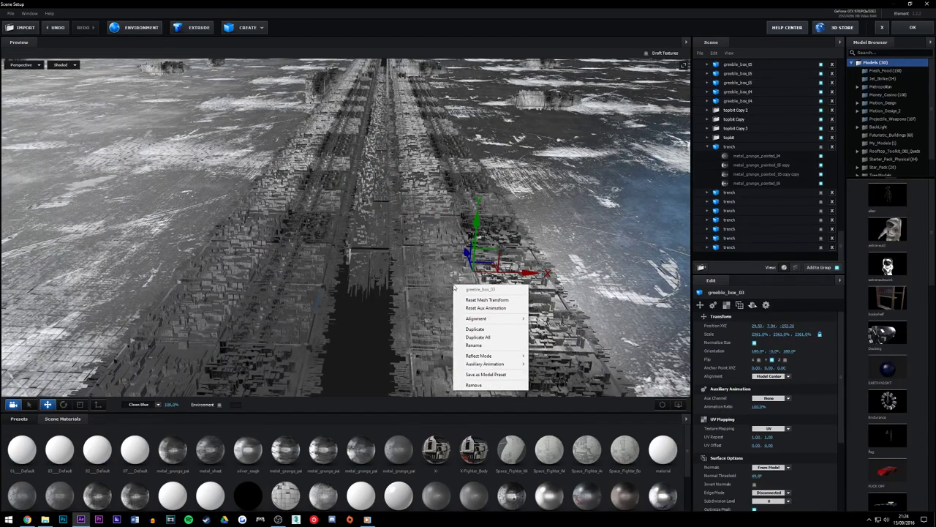
left_click(442, 268)
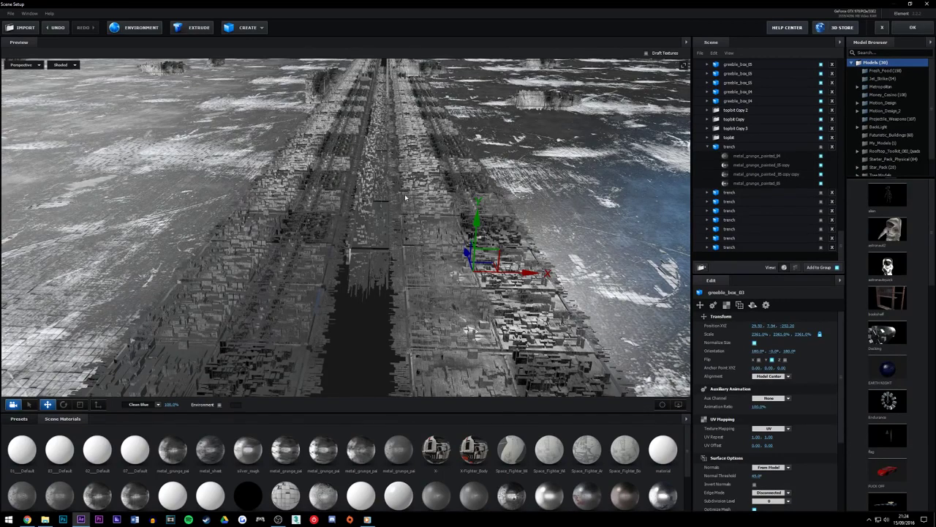
left_click_drag(405, 198, 412, 151)
left_click(912, 29)
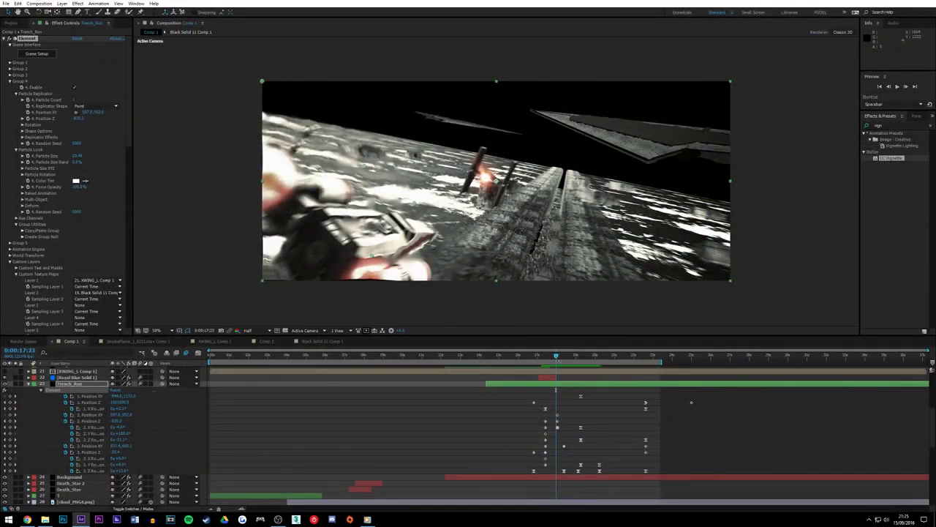
Review the trench run shot at several times between about 18 and 20 seconds to check the new floor
left_click(565, 356)
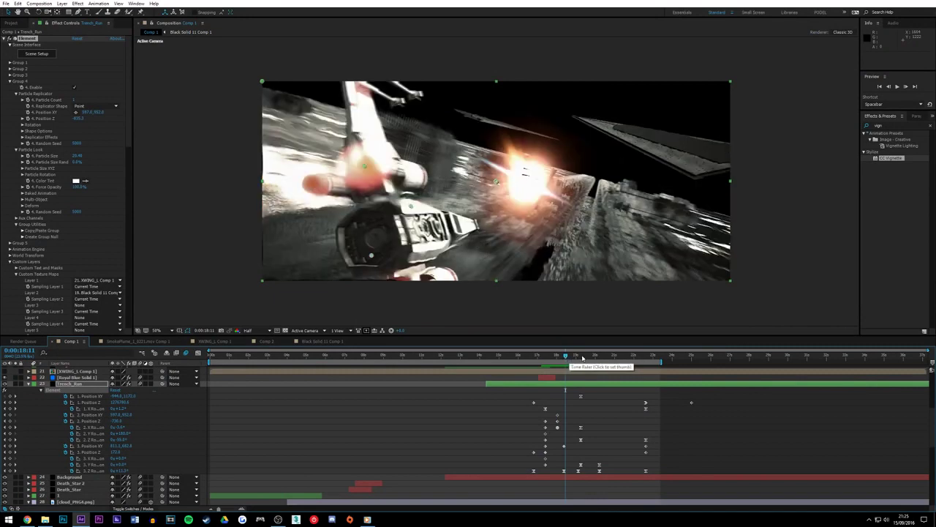
left_click(583, 356)
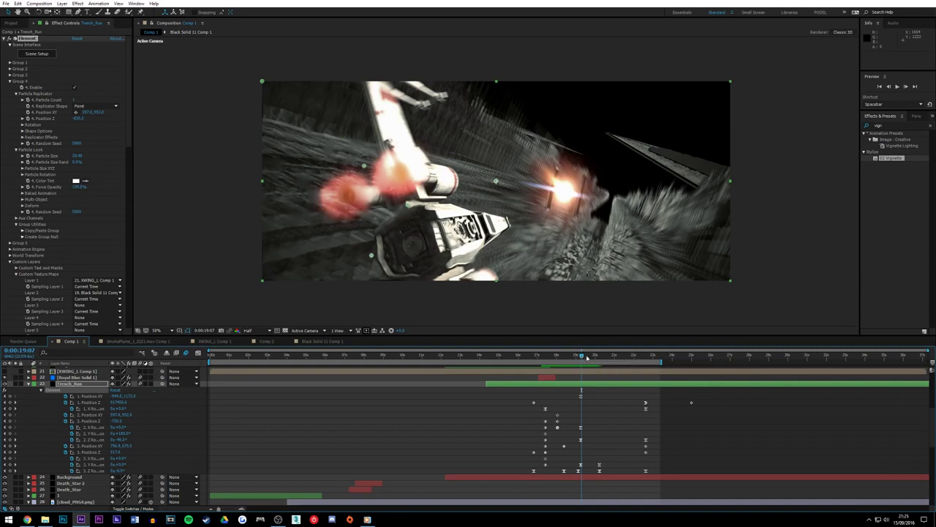
left_click(596, 357)
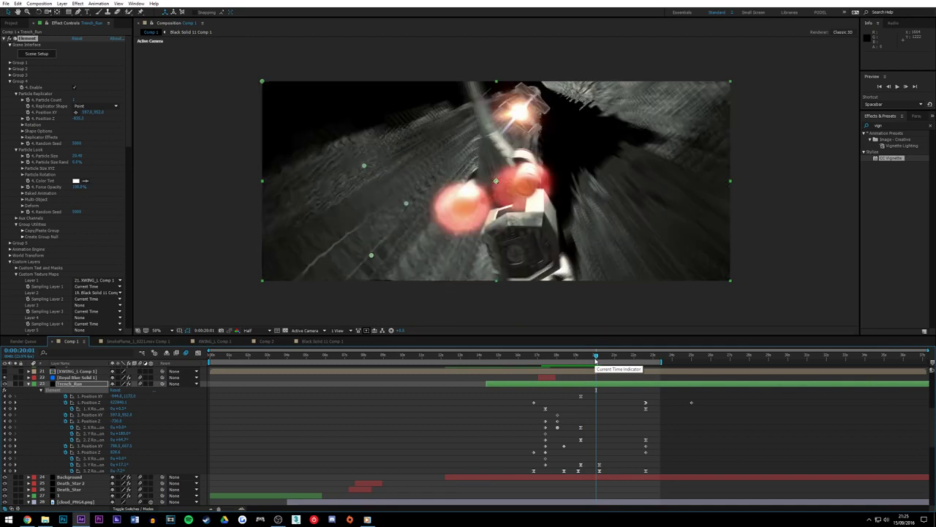
left_click(589, 358)
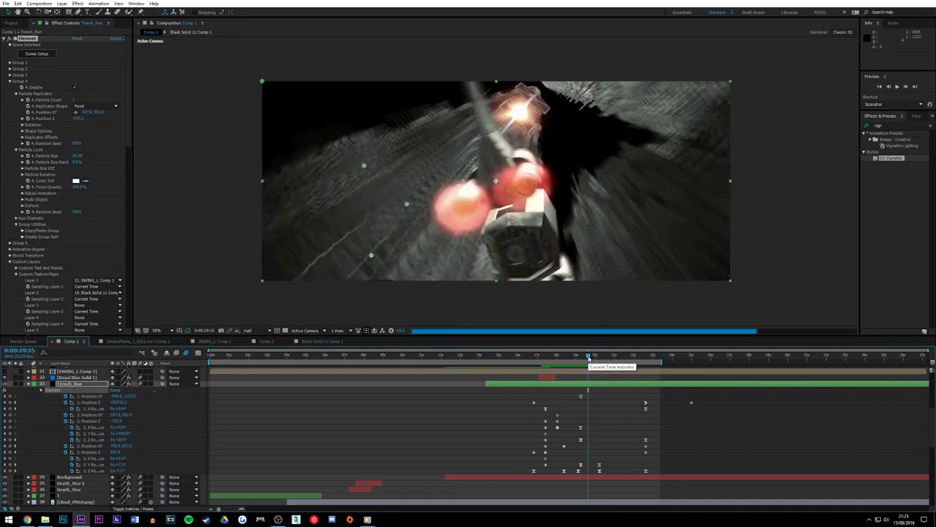
left_click(580, 358)
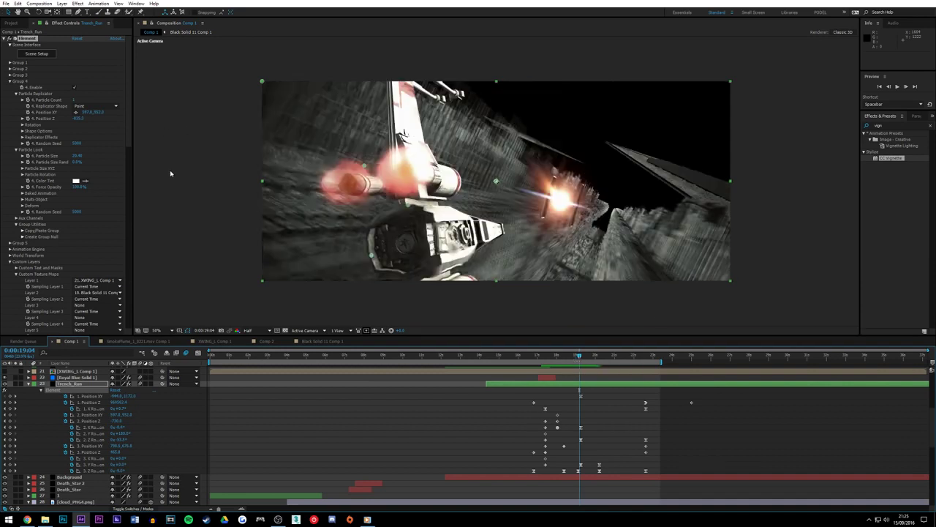
Reopen the Element scene setup for the Trench_Run layer and enable draft textures in the preview
left_click(38, 55)
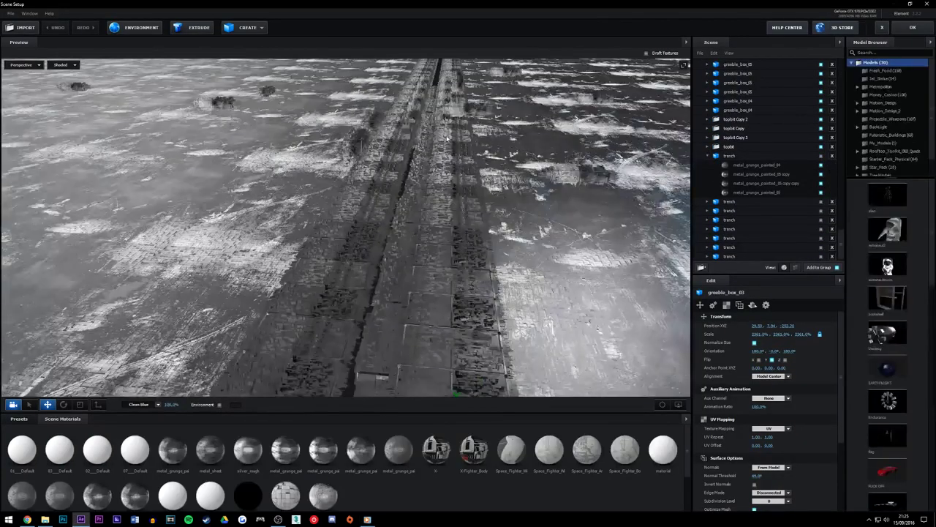
mouse_move(447, 138)
left_mouse_down()
mouse_move(569, 143)
mouse_move(455, 128)
left_mouse_up()
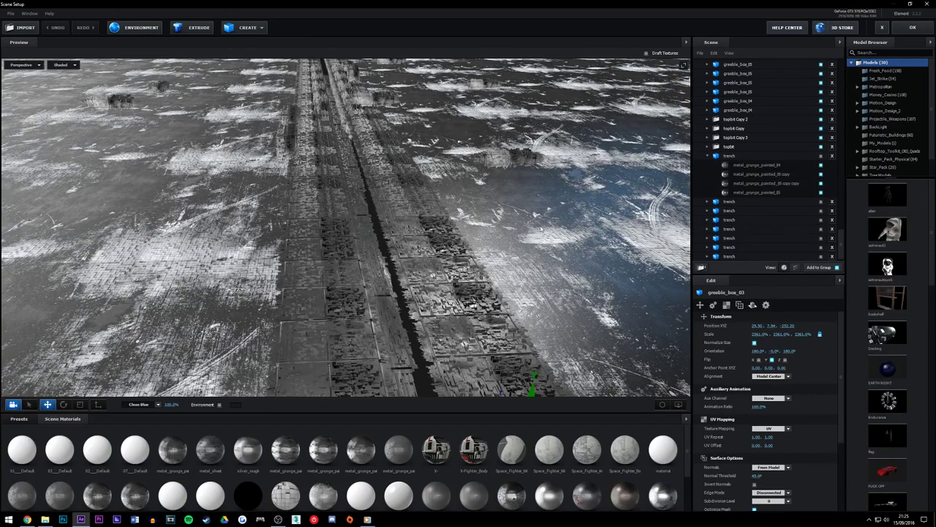
left_click_drag(541, 229, 541, 228)
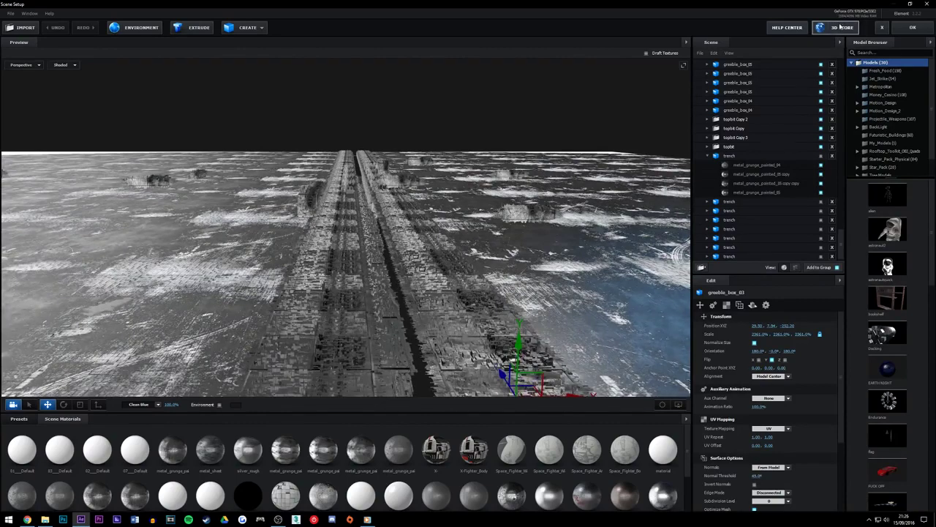
scroll(447, 292, "up", 3)
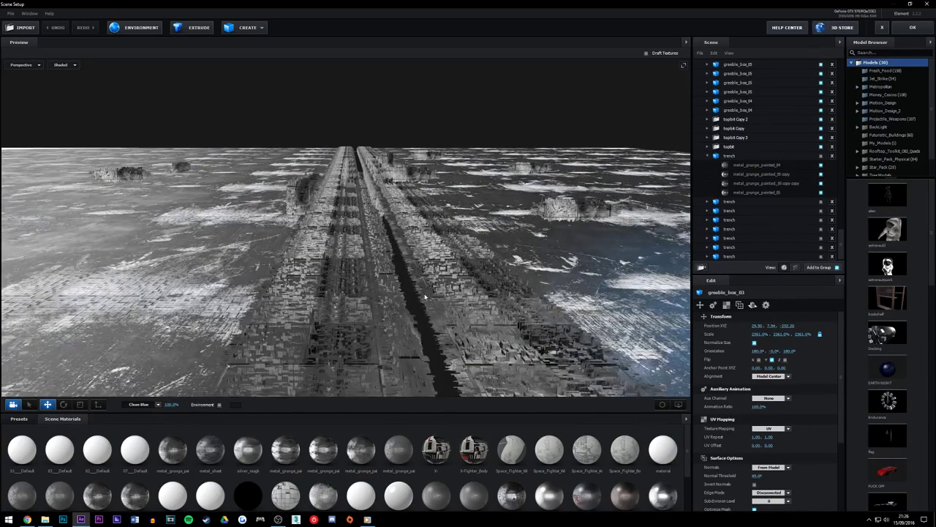
scroll(439, 281, "up", 3)
left_click_drag(484, 258, 479, 265)
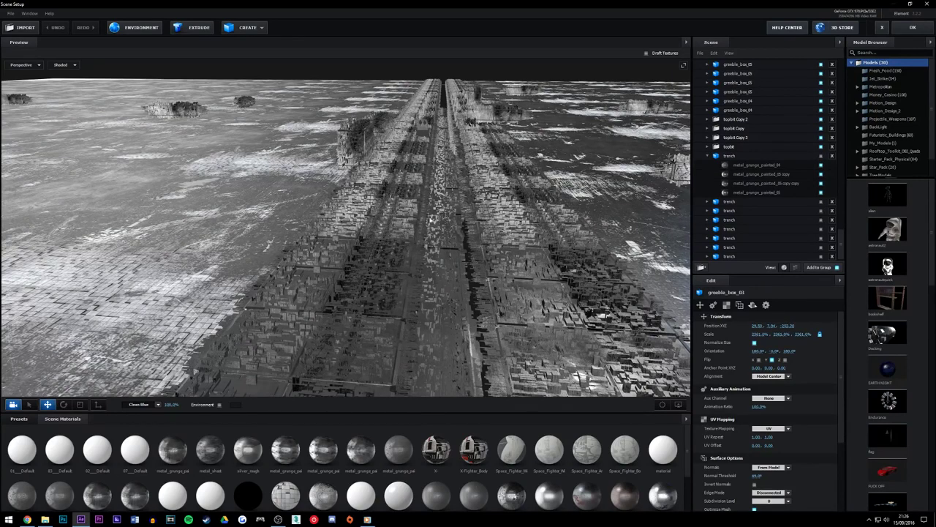
left_click(646, 53)
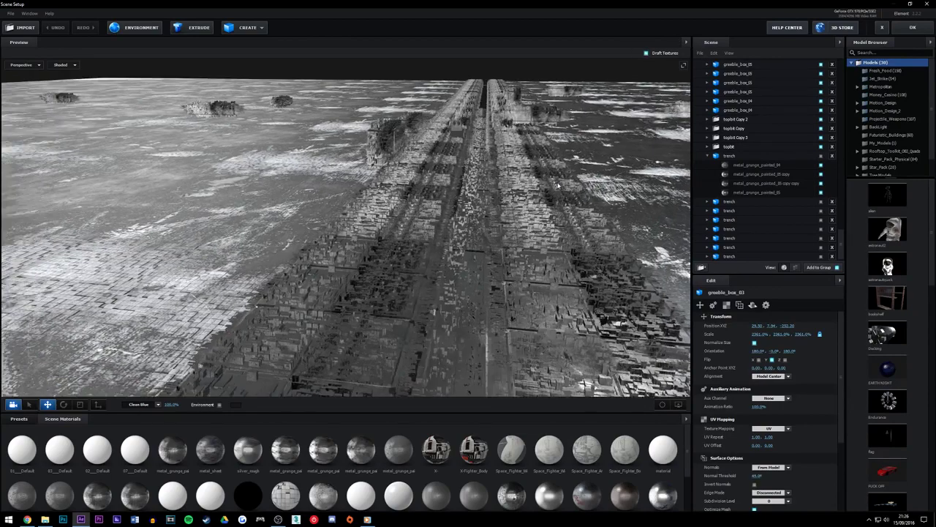
Collapse the hidden trench model's material list and toggle a topbit folder's visibility off and on to identify its part of the surface
left_click_drag(565, 190, 535, 71)
scroll(535, 71, "up", 3)
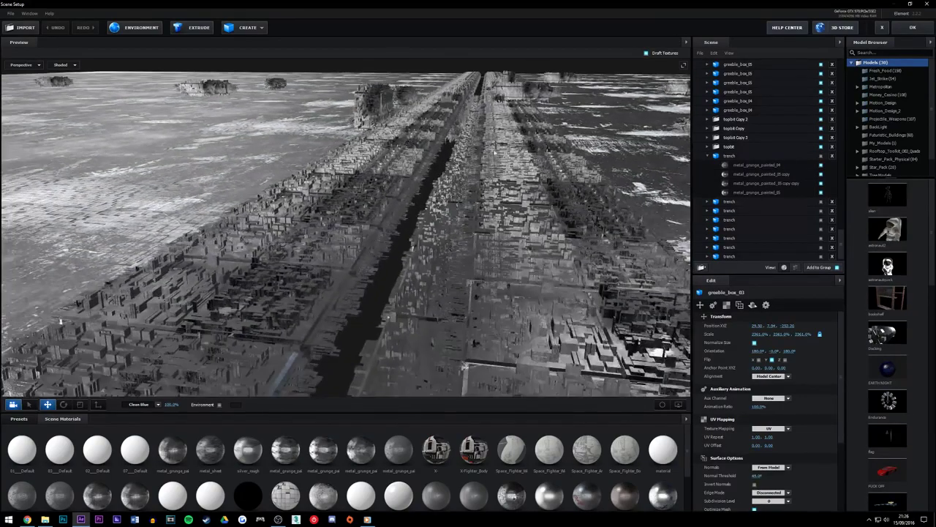
left_click_drag(519, 249, 479, 121)
left_click(708, 155)
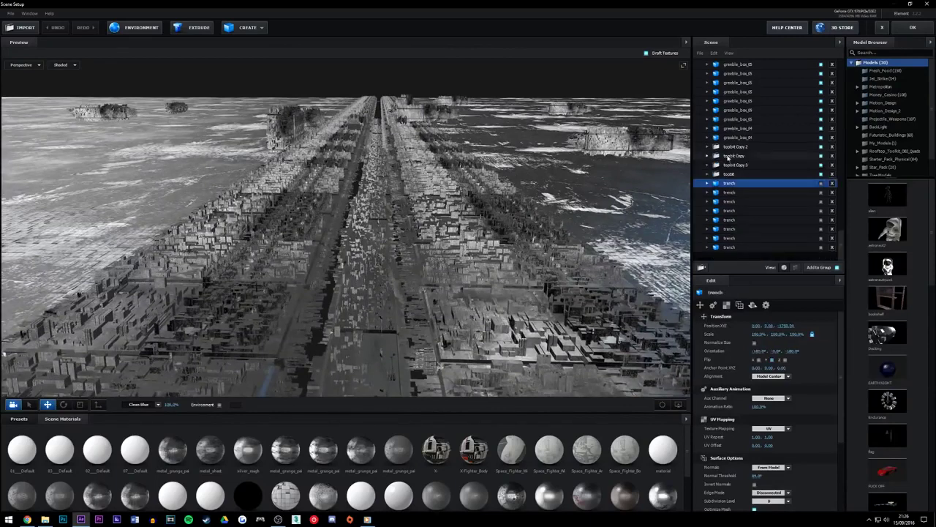
left_click(820, 148)
left_click(820, 148)
Duplicate the trench Copy 2 folder and collapse the new copy in the scene list
scroll(815, 161, "up", 6)
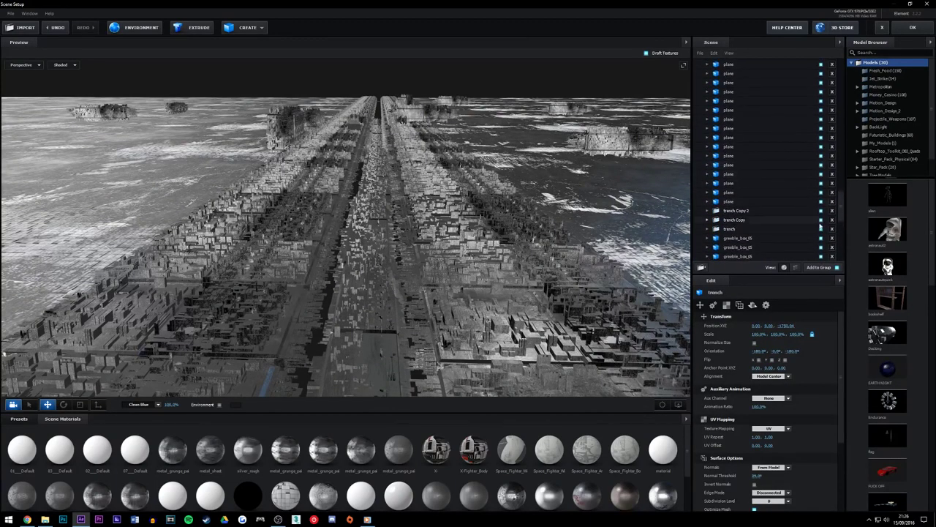
left_click(821, 220)
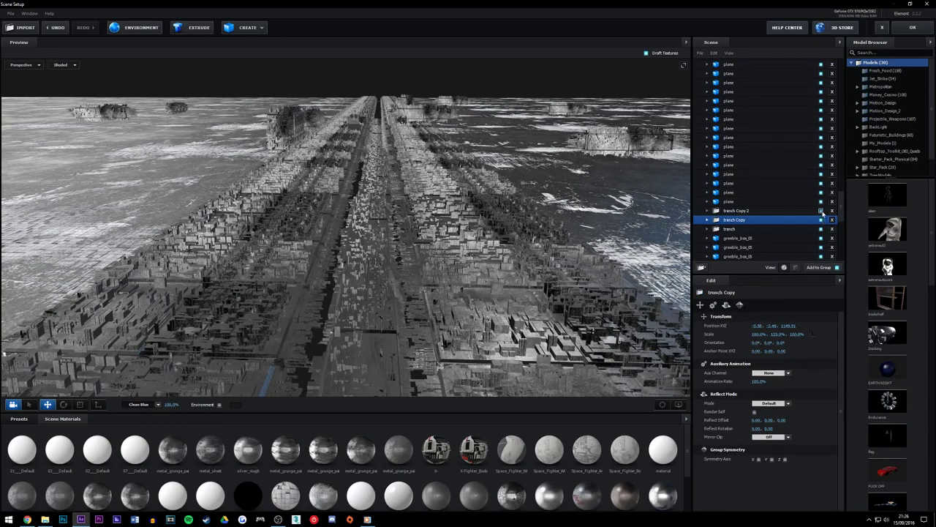
left_click(765, 210)
left_click_drag(657, 216, 474, 218)
key("ctrl+d")
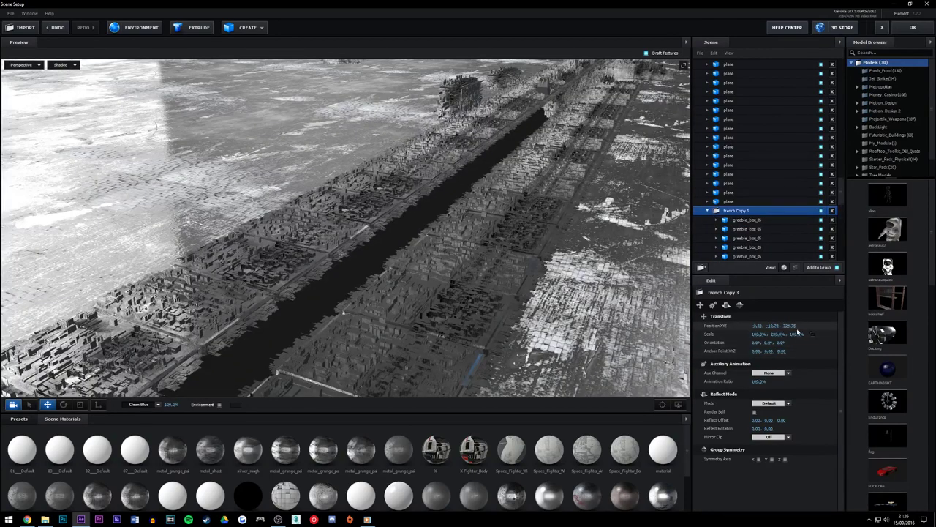
left_click(707, 211)
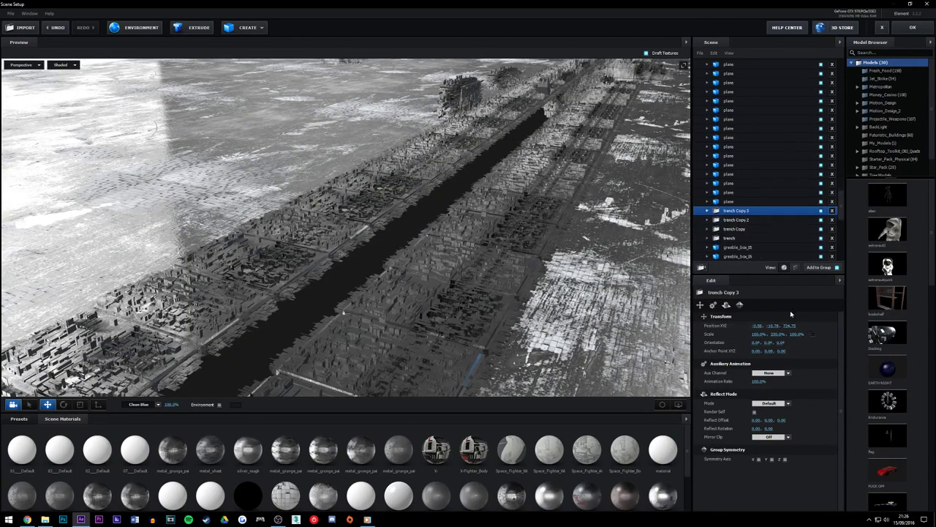
Move the duplicated trench folder along the trench to Z about 249 so that it covers the open section
left_click_drag(767, 329, 570, 344)
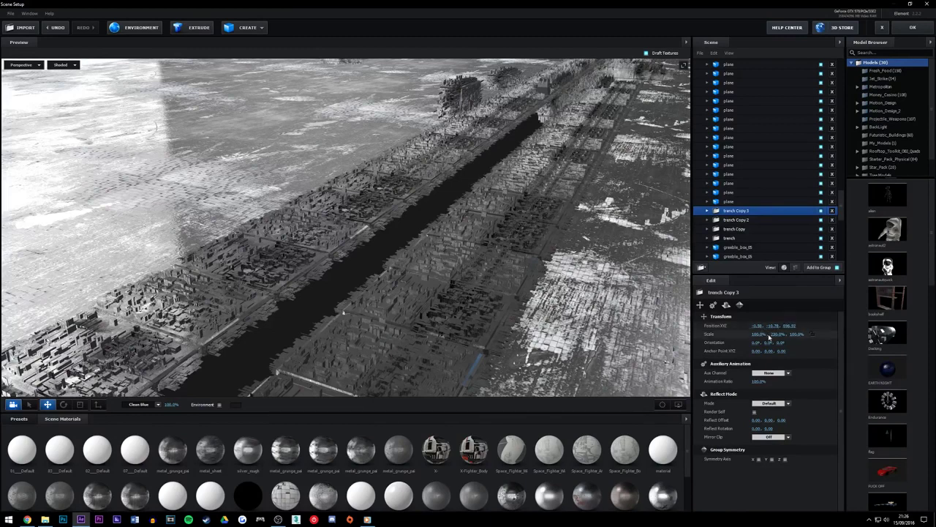
left_click_drag(791, 327, 414, 371)
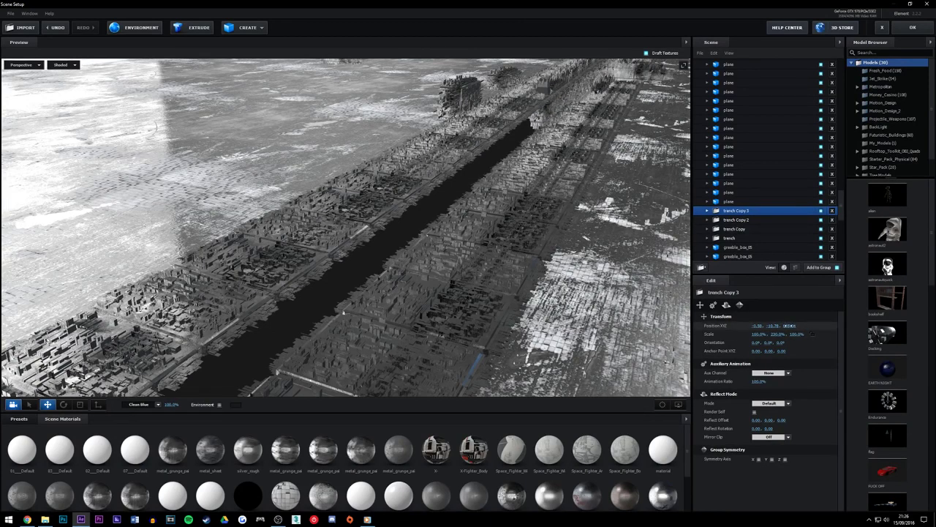
left_click(789, 327)
left_click(789, 327)
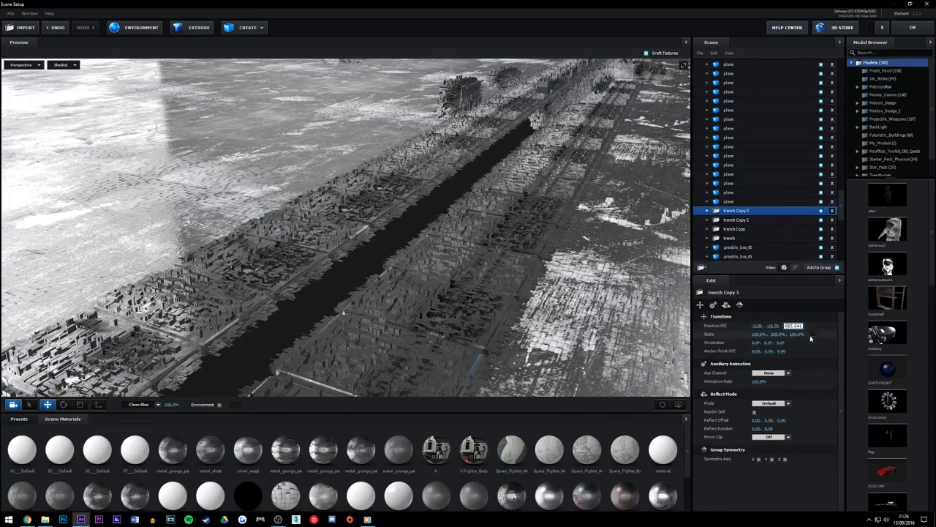
type("265.04")
key("Return")
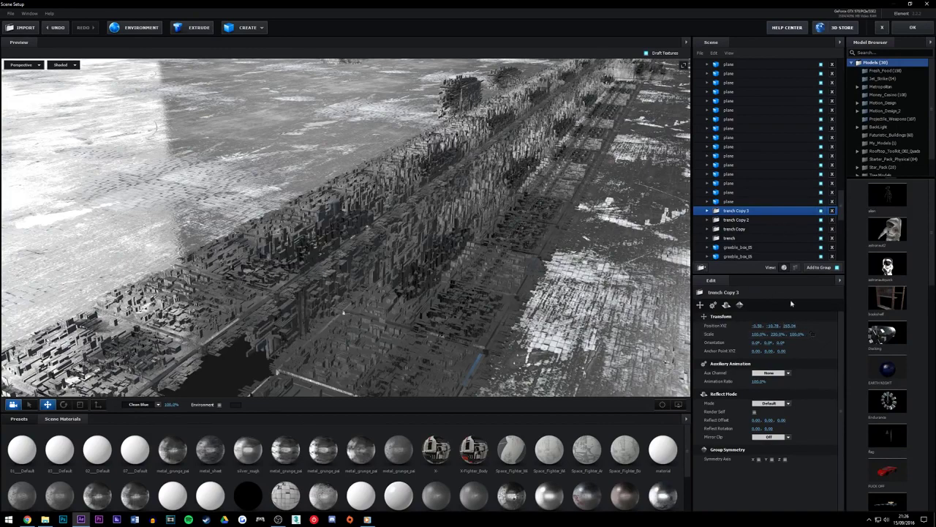
left_click_drag(756, 326, 673, 326)
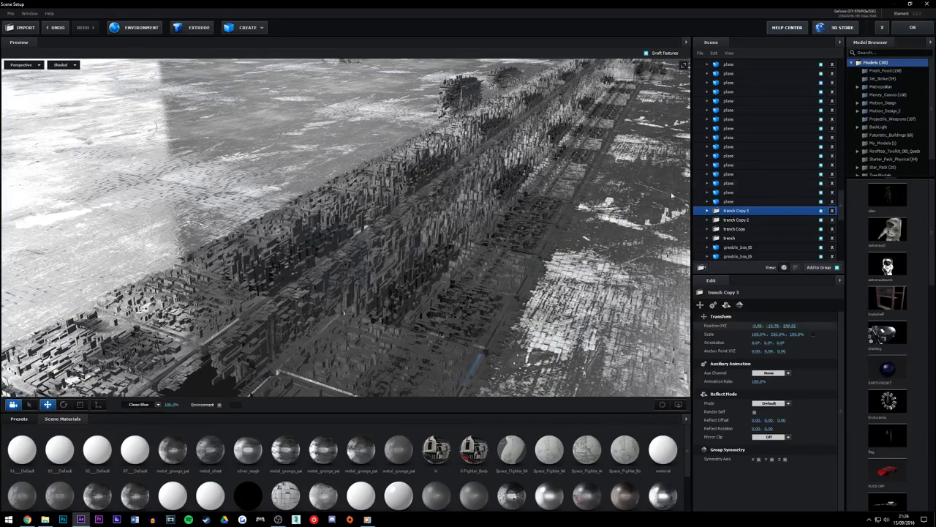
left_click_drag(659, 198, 373, 252)
scroll(611, 225, "down", 3)
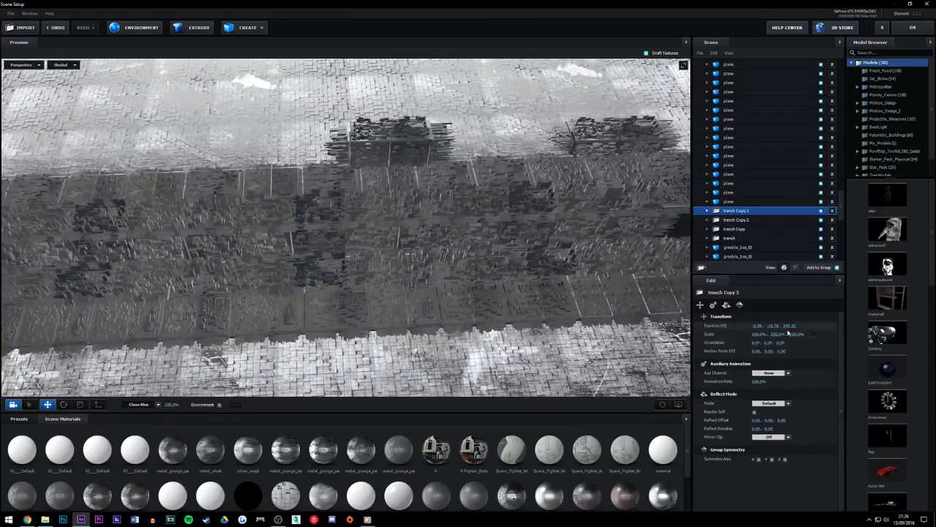
Move the trench Copy 3 folder along the trench to Z about 295 so that it covers the remaining dark gap
left_click_drag(725, 327, 654, 327)
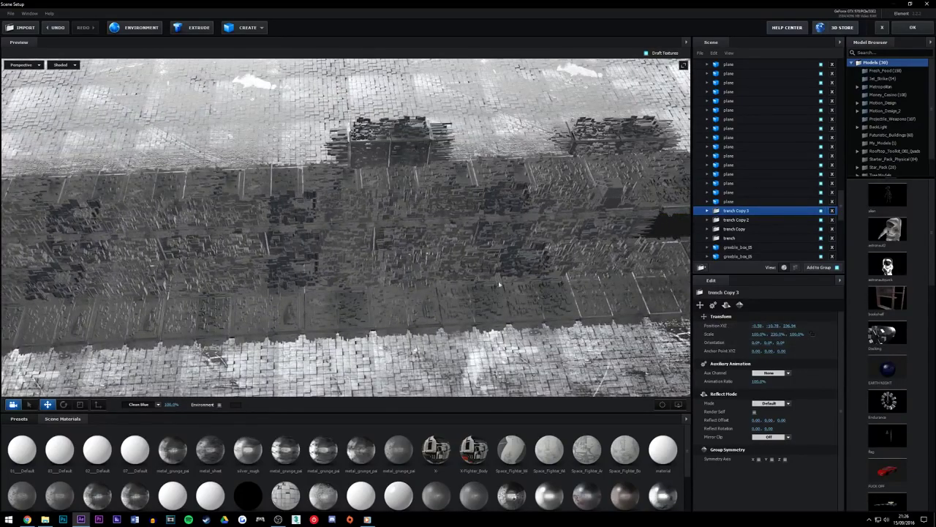
left_click_drag(499, 283, 315, 284)
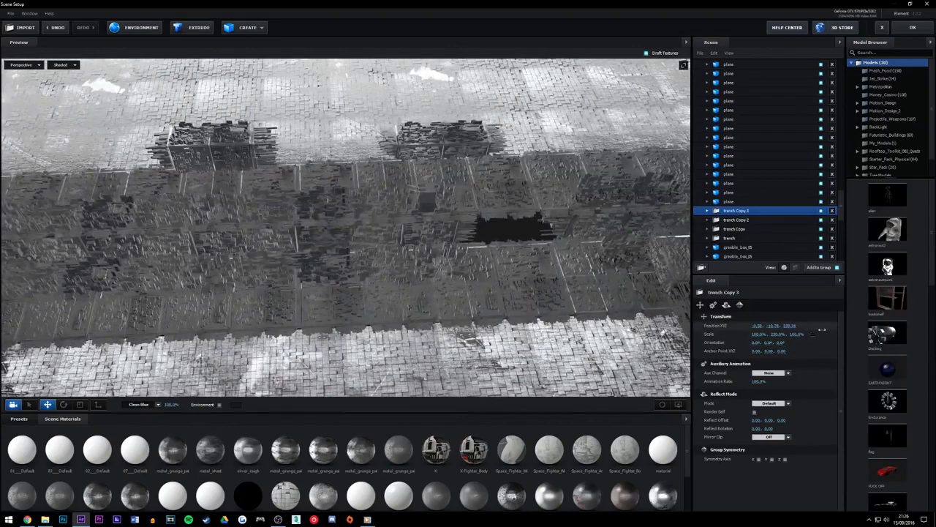
left_click_drag(822, 330, 885, 330)
left_click_drag(332, 290, 328, 291)
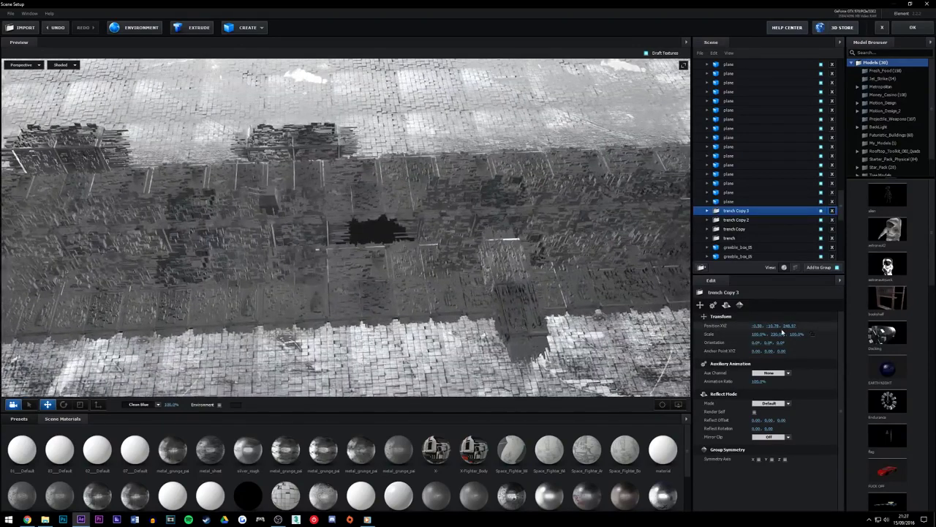
left_click_drag(790, 327, 919, 330)
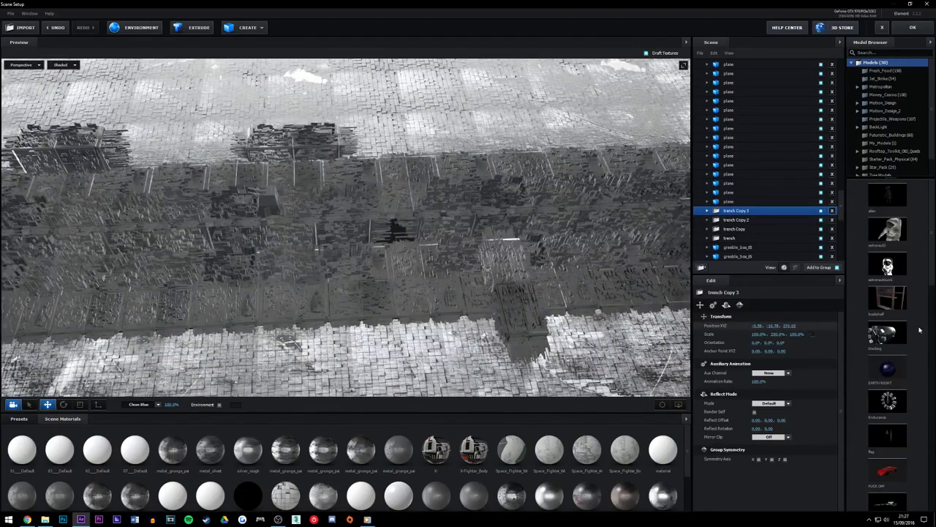
left_click_drag(785, 326, 932, 329)
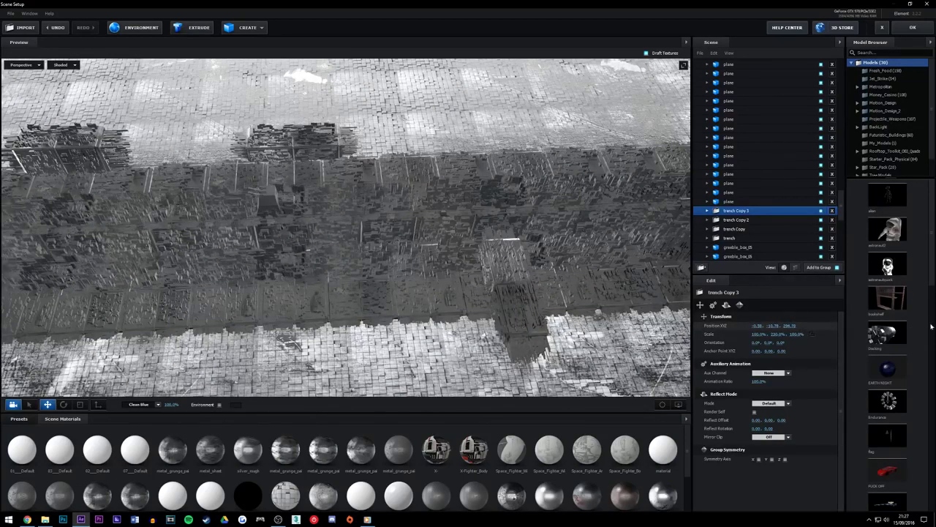
Lower the trench Copy 3 folder to Y about -14 and inspect its floor pieces from inside the trench
left_click_drag(534, 294, 576, 271)
left_click_drag(411, 349, 595, 189)
scroll(490, 250, "up", 4)
left_click_drag(497, 250, 495, 244)
scroll(494, 249, "down", 4)
scroll(495, 251, "down", 5)
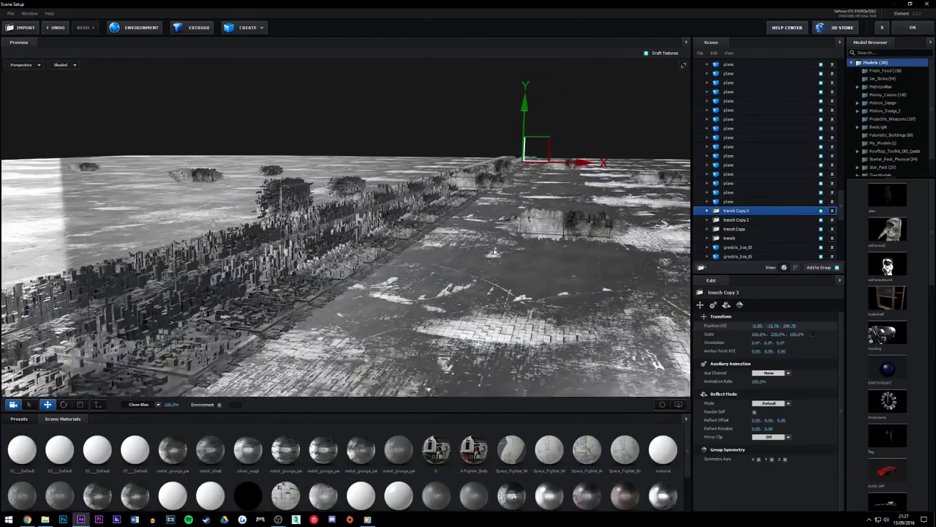
scroll(494, 257, "up", 5)
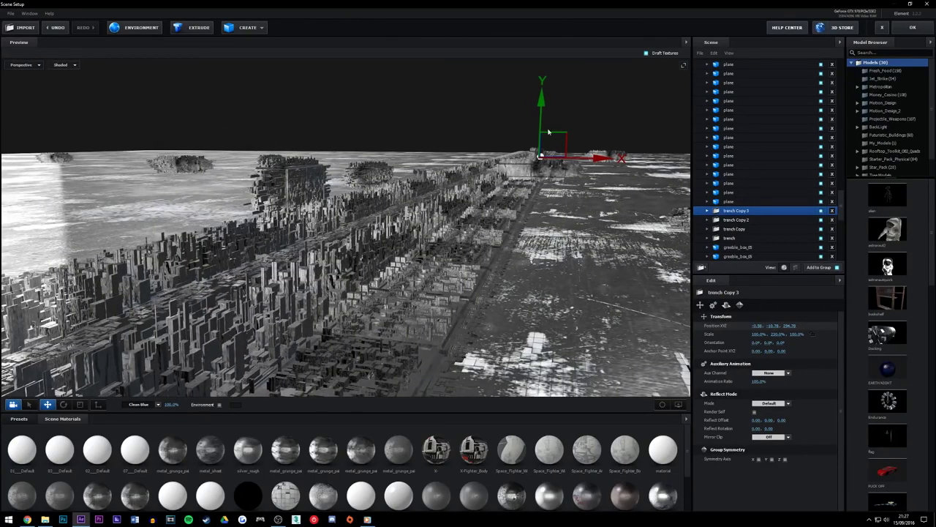
left_click_drag(542, 117, 541, 115)
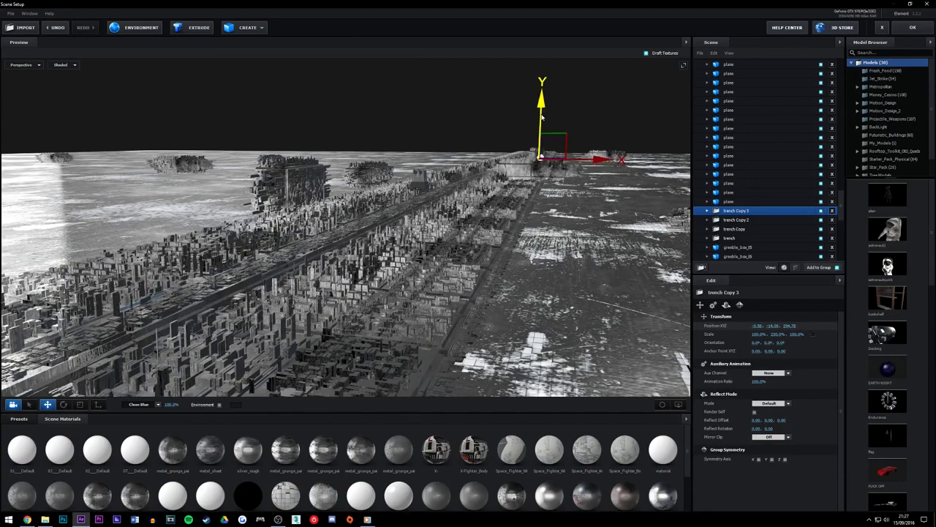
left_click_drag(486, 173, 465, 152)
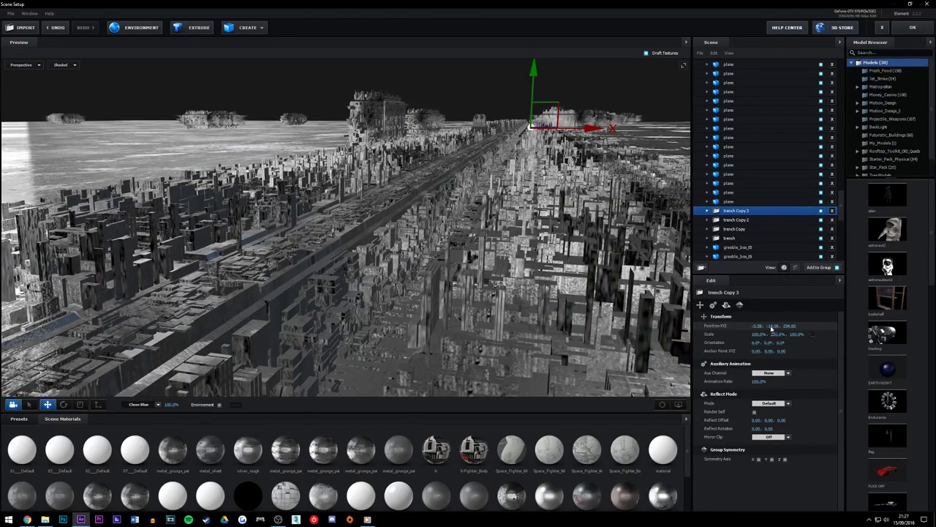
left_click_drag(774, 327, 784, 326)
left_click_drag(653, 323, 758, 320)
scroll(512, 188, "up", 6)
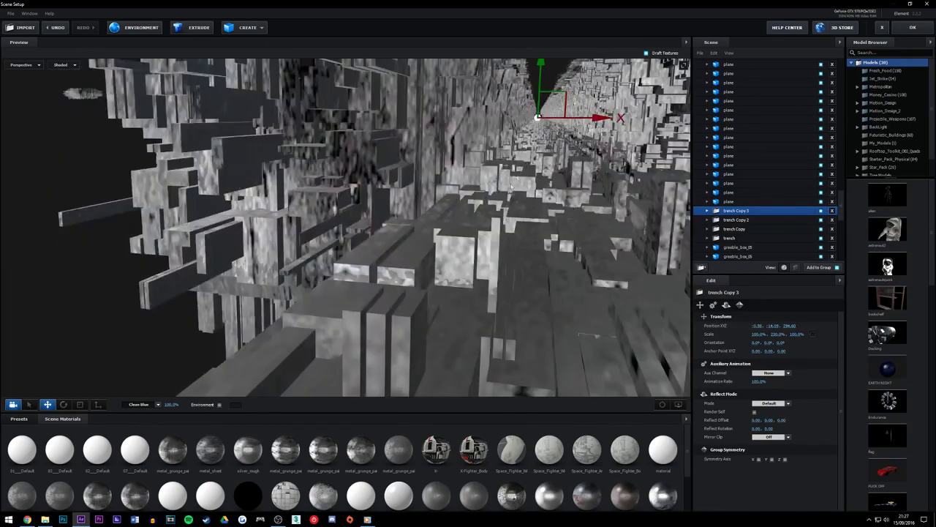
scroll(512, 186, "down", 8)
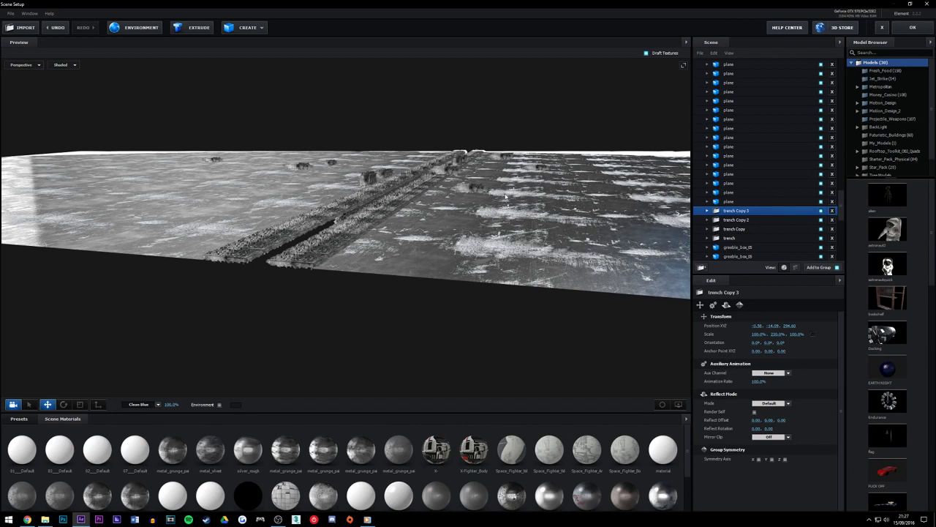
Duplicate the trench Copy 3 folder to fill the open section at the near end of the trench
scroll(357, 210, "up", 5)
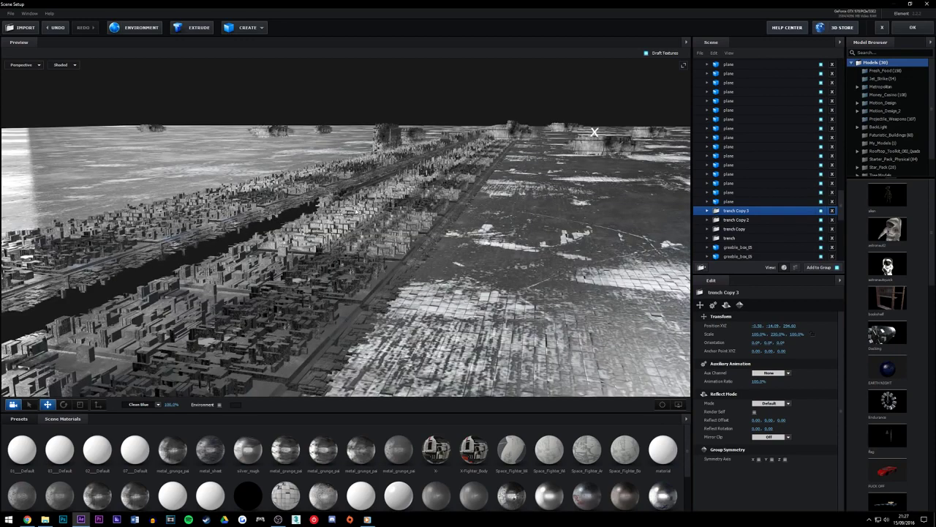
left_click_drag(356, 210, 358, 217)
scroll(358, 218, "up", 2)
scroll(381, 155, "up", 4)
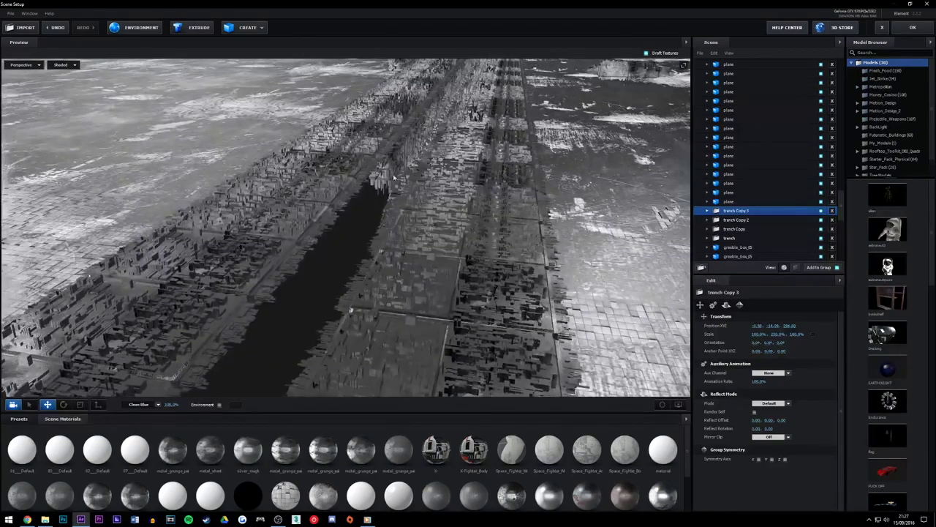
key("ctrl+d")
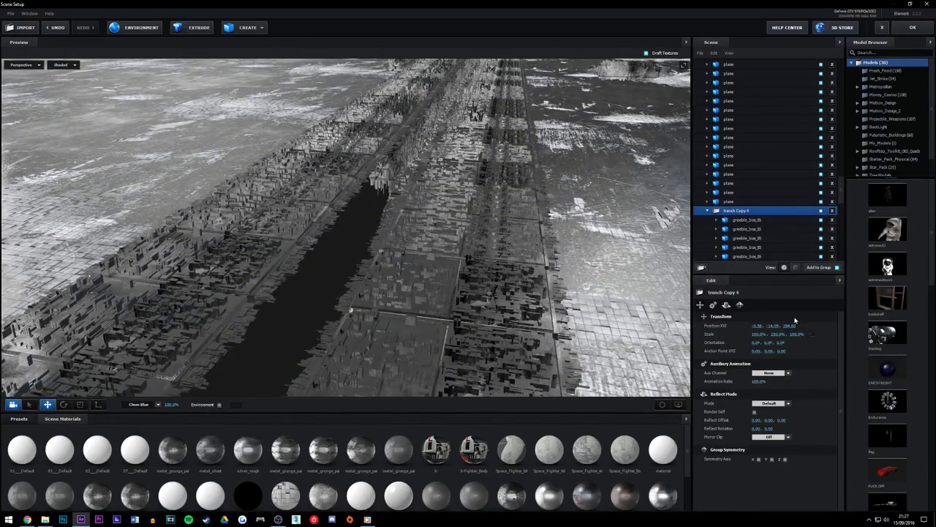
Move the trench Copy 4 folder back over the open near section, to Z about 47
left_click_drag(790, 326, 560, 361)
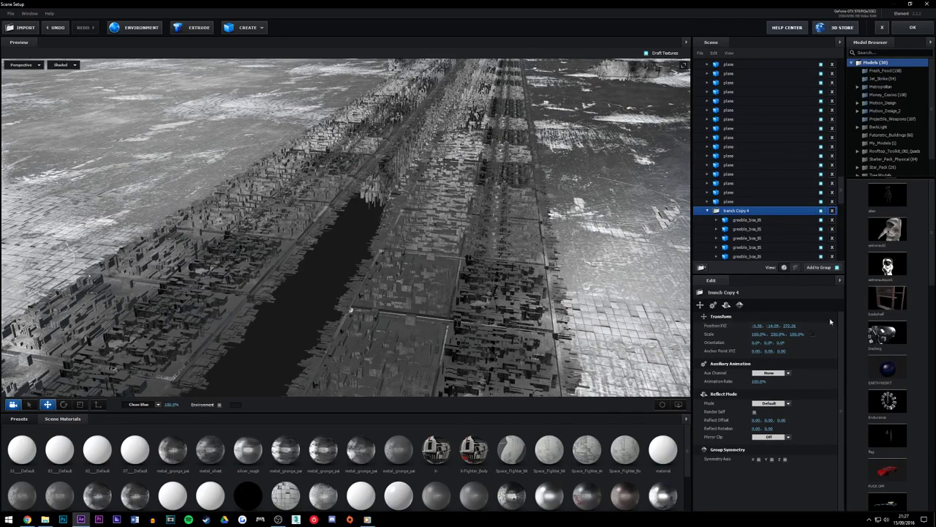
left_click_drag(549, 352, 493, 364)
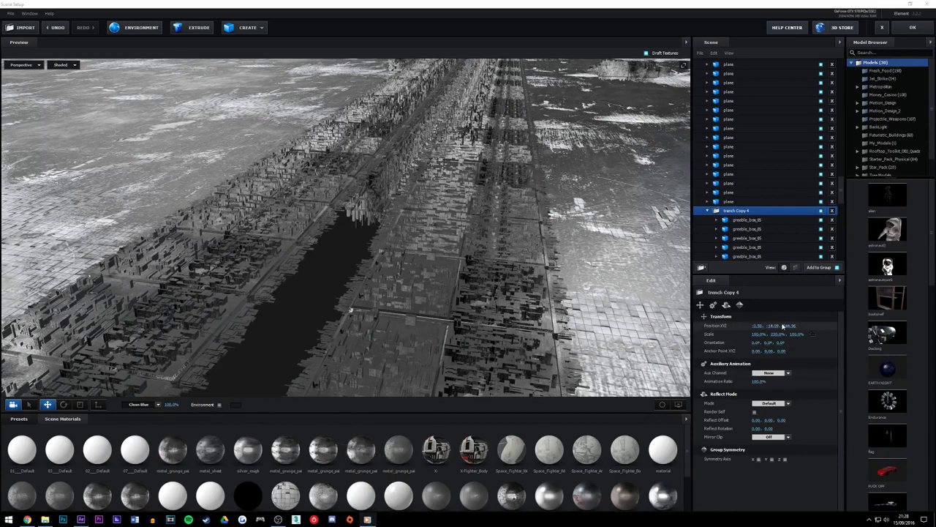
left_click_drag(789, 325, 146, 369)
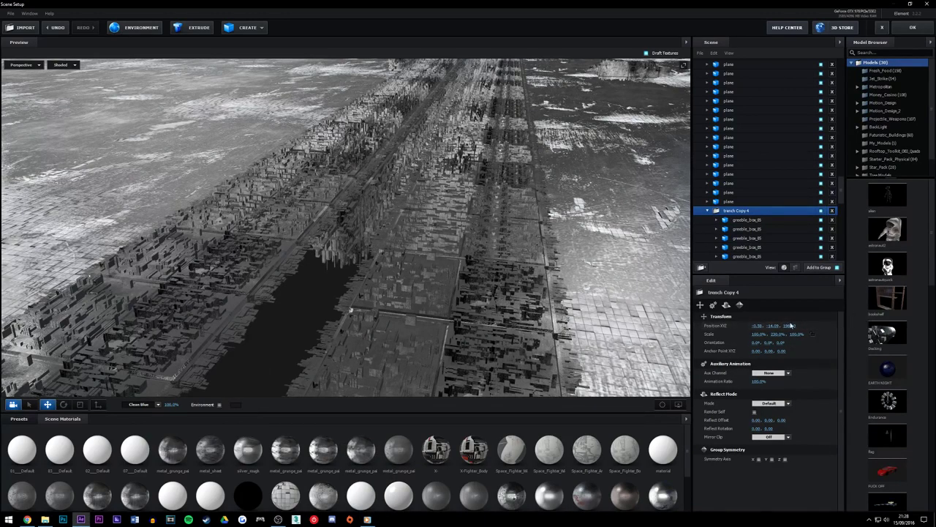
left_click_drag(790, 326, 219, 357)
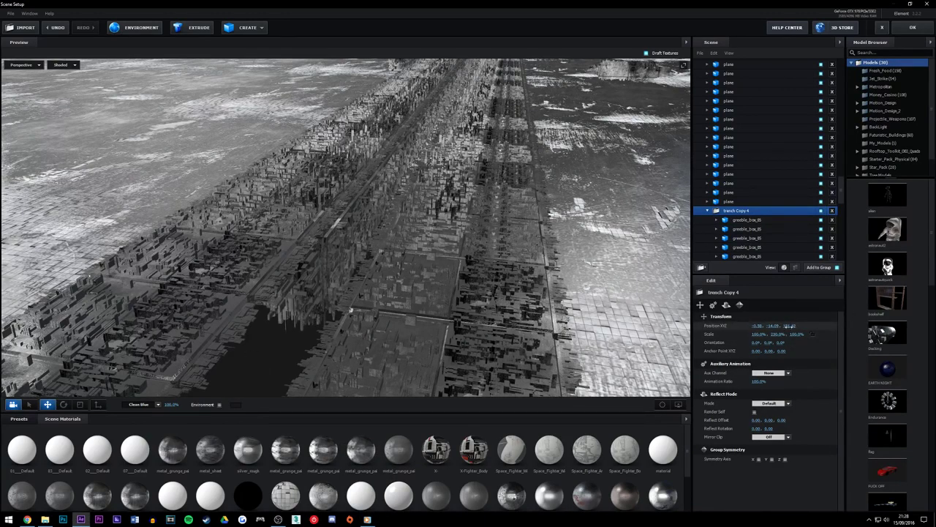
left_click_drag(790, 326, 527, 335)
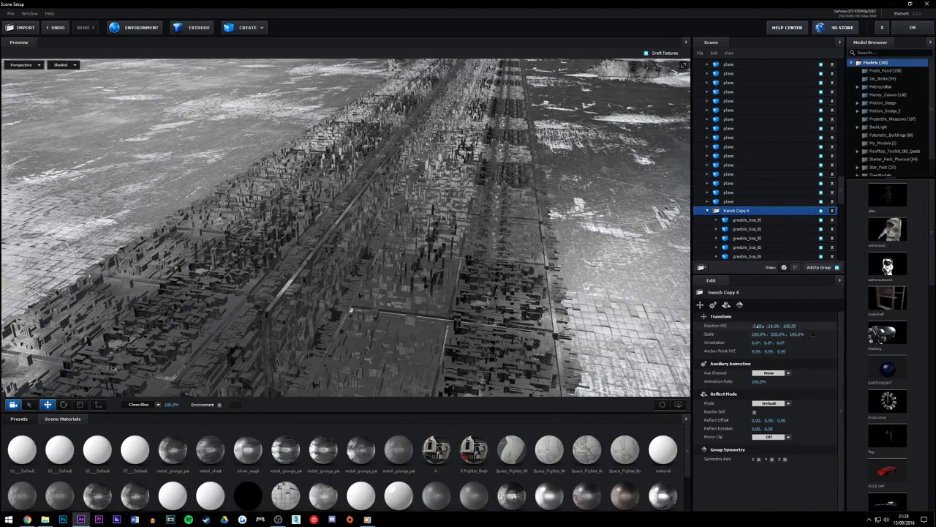
left_click_drag(787, 325, 781, 324)
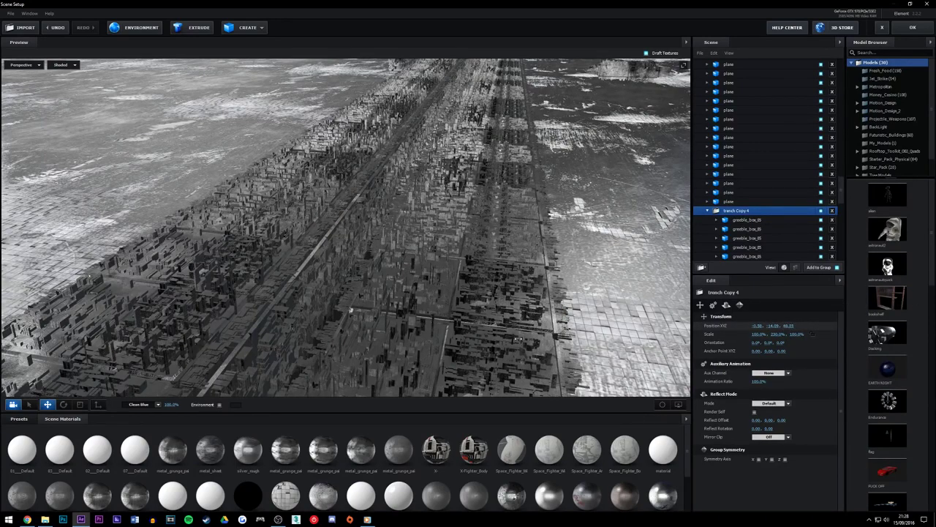
left_click_drag(515, 339, 534, 335)
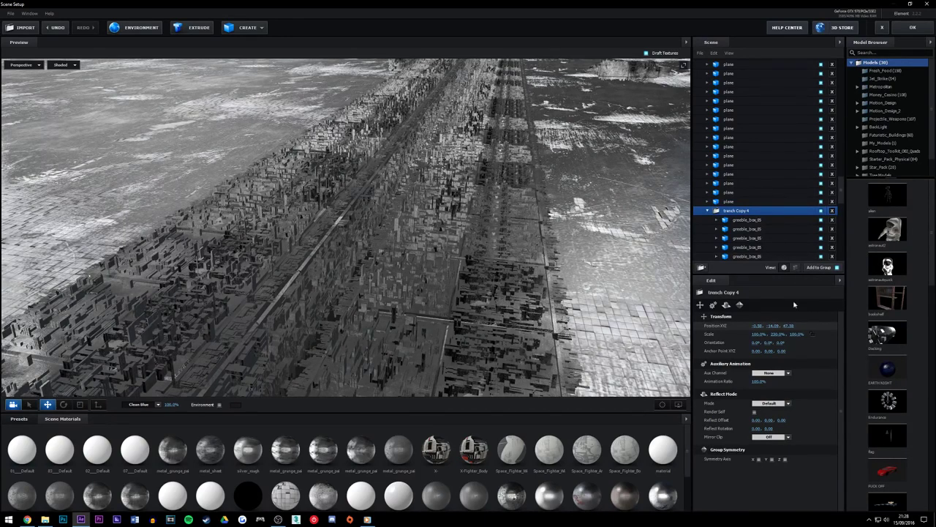
Shift the trench Copy 4 folder further along the trench to Z about -157, extending it past the surface edge and closing the floor gap
left_click(788, 325)
left_click_drag(788, 326, 737, 326)
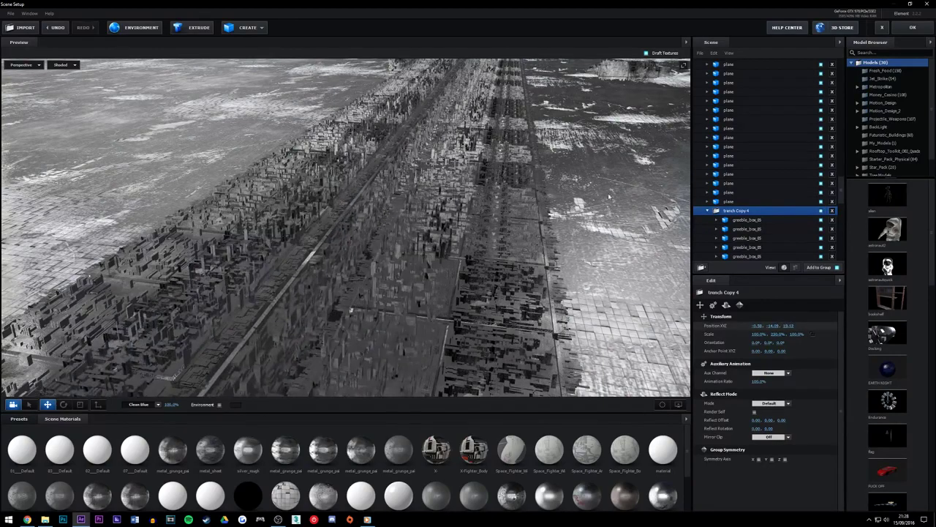
left_click_drag(585, 207, 710, 138)
left_click_drag(527, 238, 598, 189)
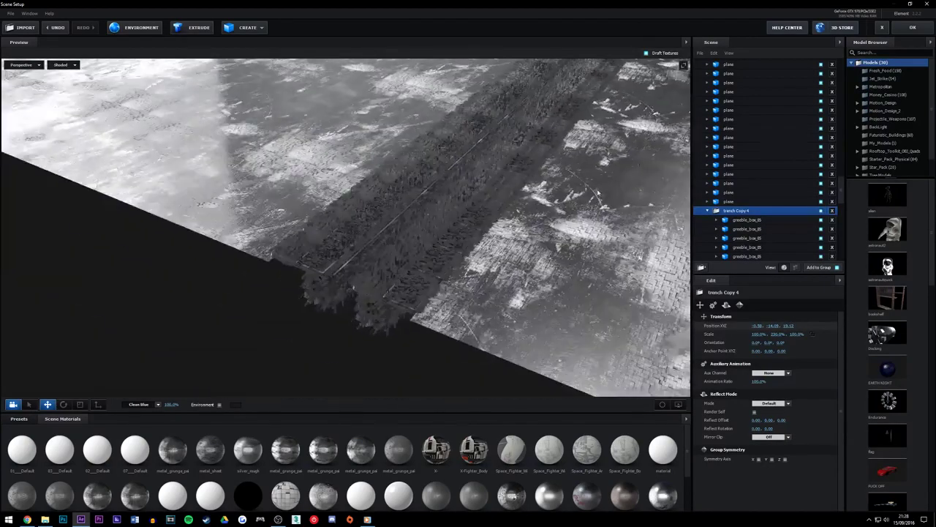
scroll(597, 189, "up", 4)
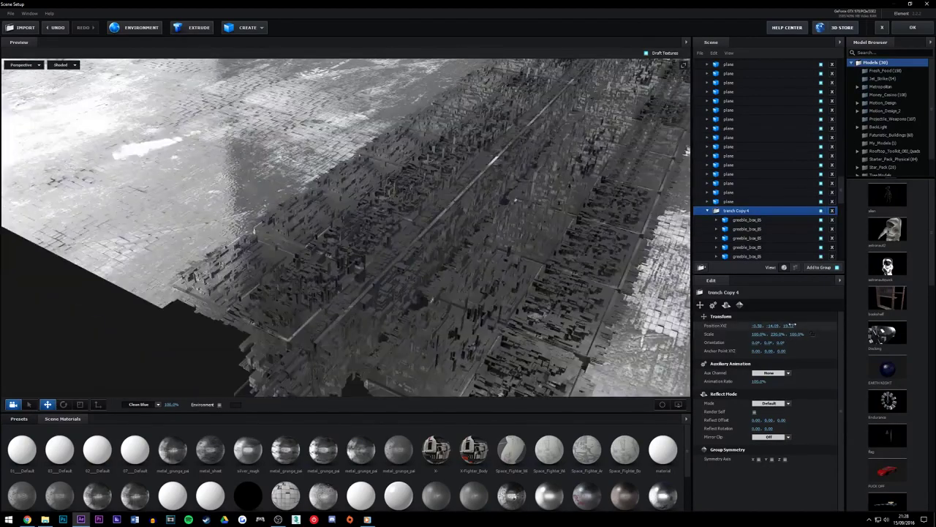
left_click_drag(788, 326, 774, 325)
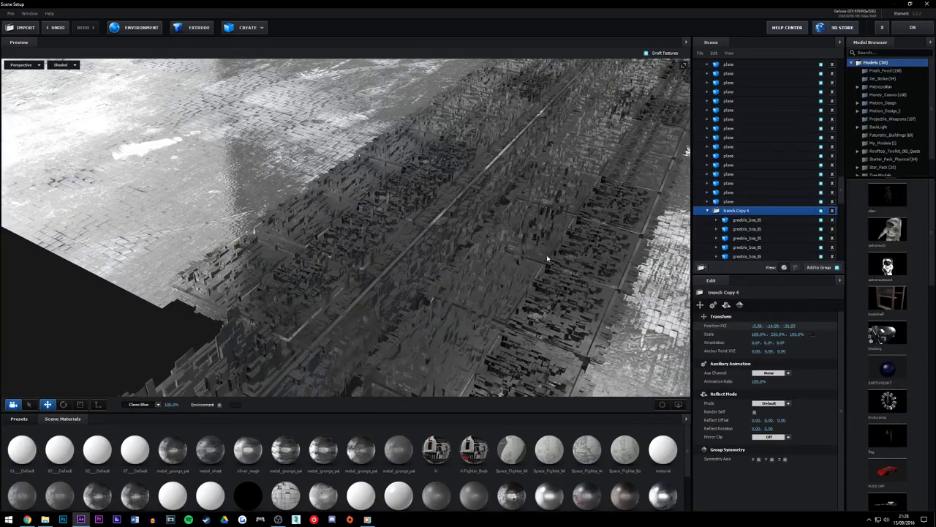
left_click_drag(546, 255, 459, 335)
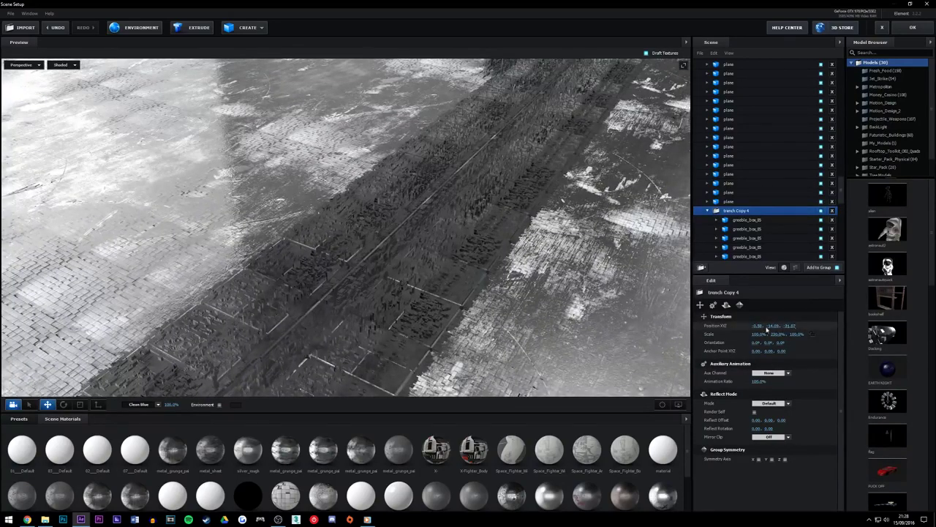
left_click_drag(788, 326, 588, 379)
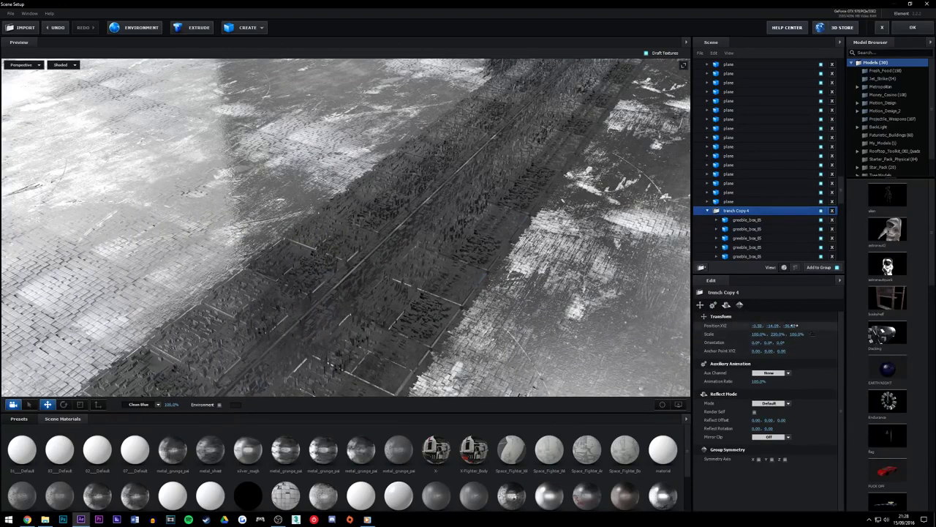
left_click_drag(792, 325, 542, 244)
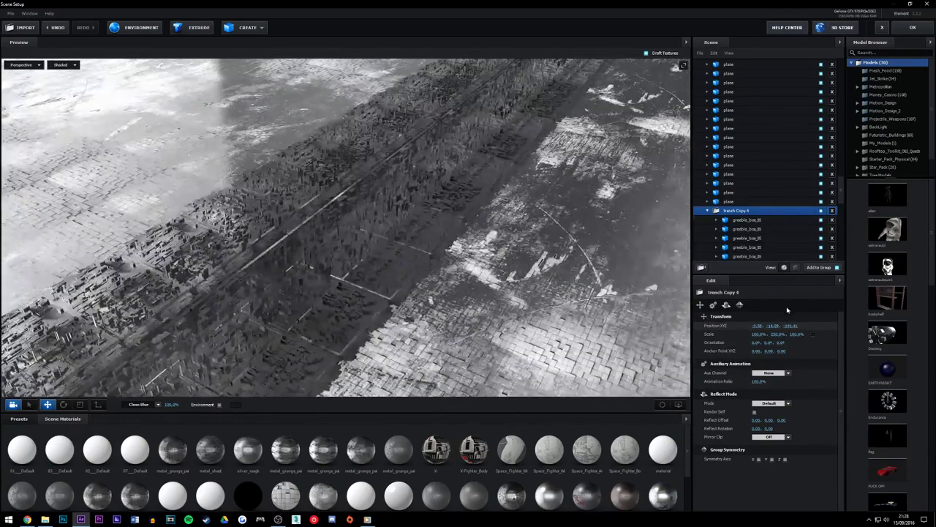
left_click_drag(791, 325, 474, 369)
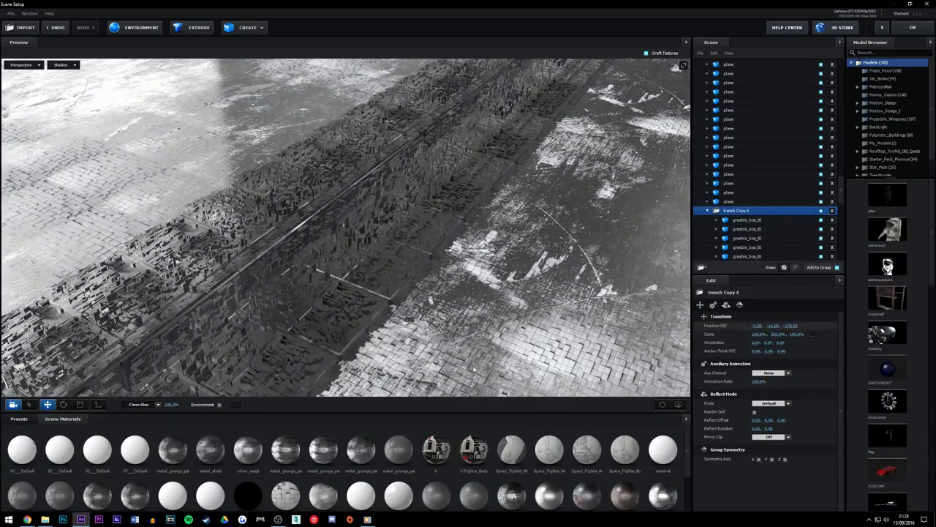
left_click_drag(568, 266, 521, 342)
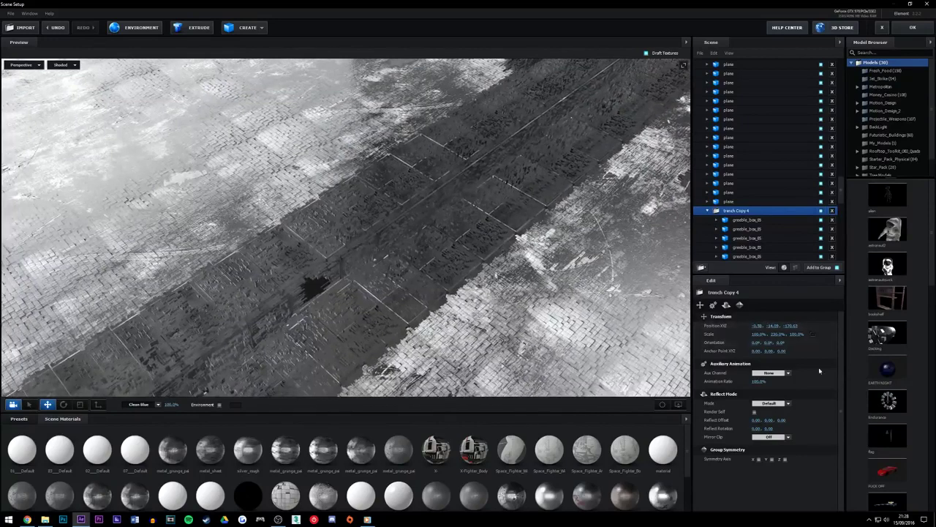
left_click_drag(791, 326, 931, 315)
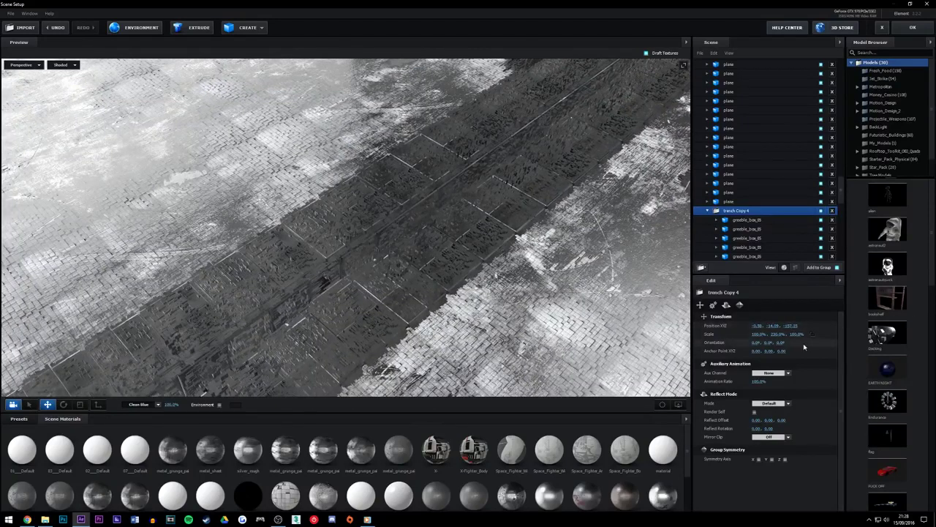
left_click_drag(804, 347, 872, 321)
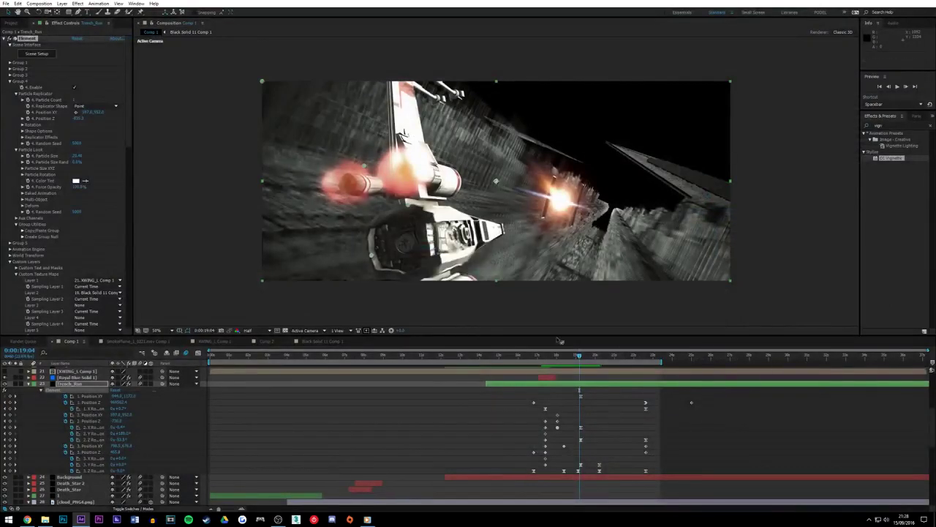
Check the trench in the composition at 0:00:18:00, 0:00:18:20 and 0:00:19:17
left_click(556, 355)
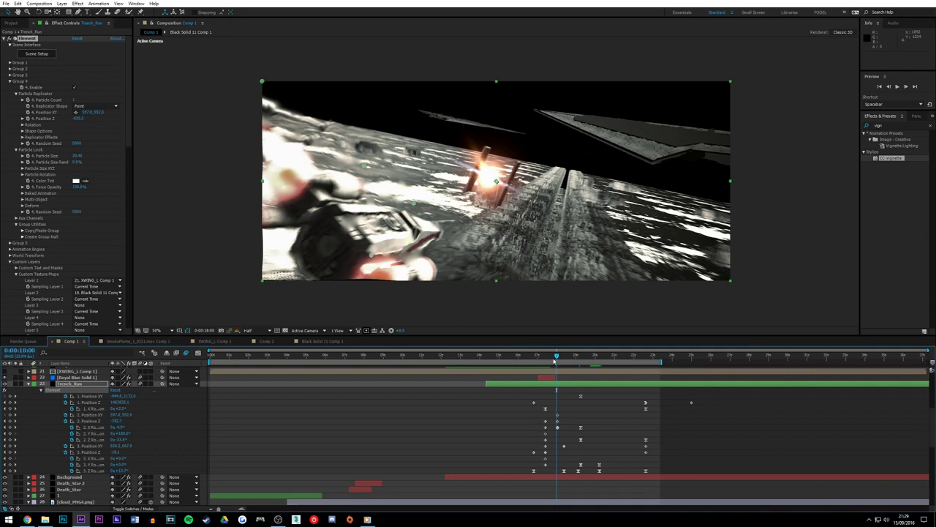
left_click_drag(556, 358, 573, 358)
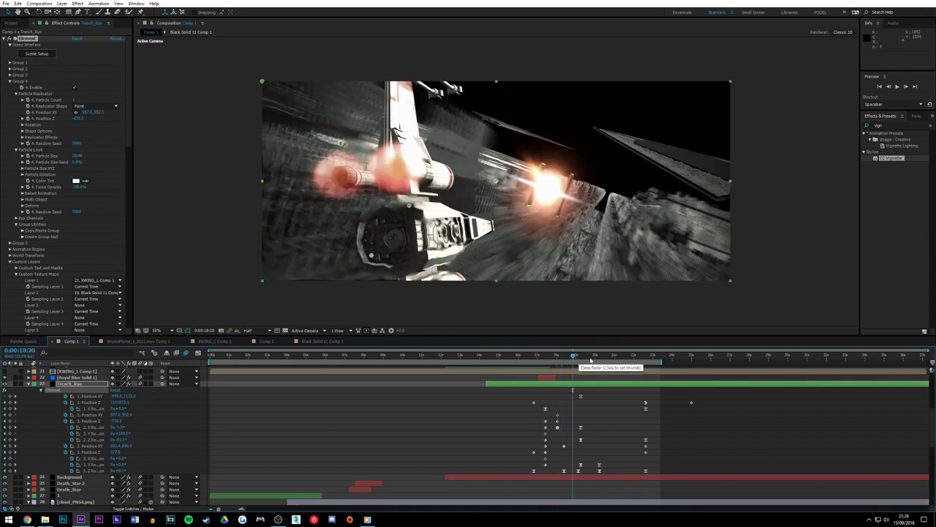
left_click(590, 359)
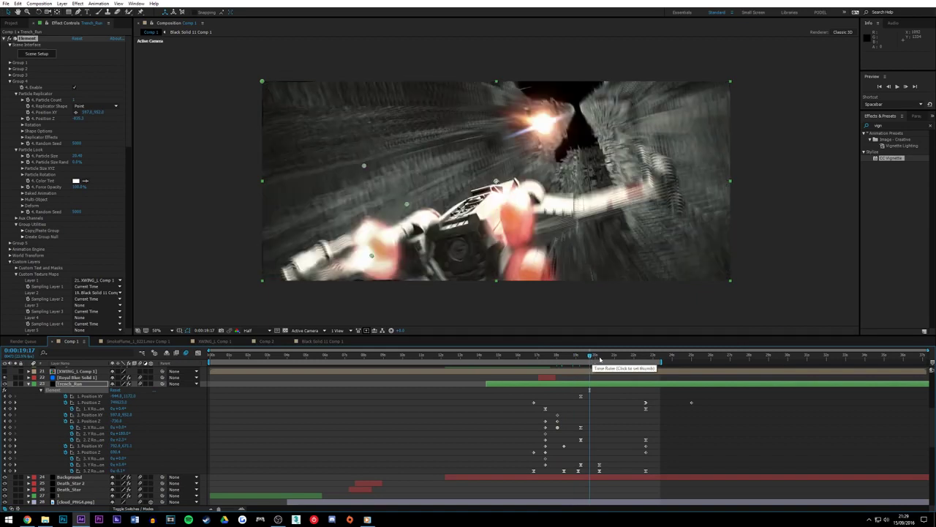
Check the trench shot in the composition at 0:00:18:05 and reopen the Element scene setup
left_click(576, 357)
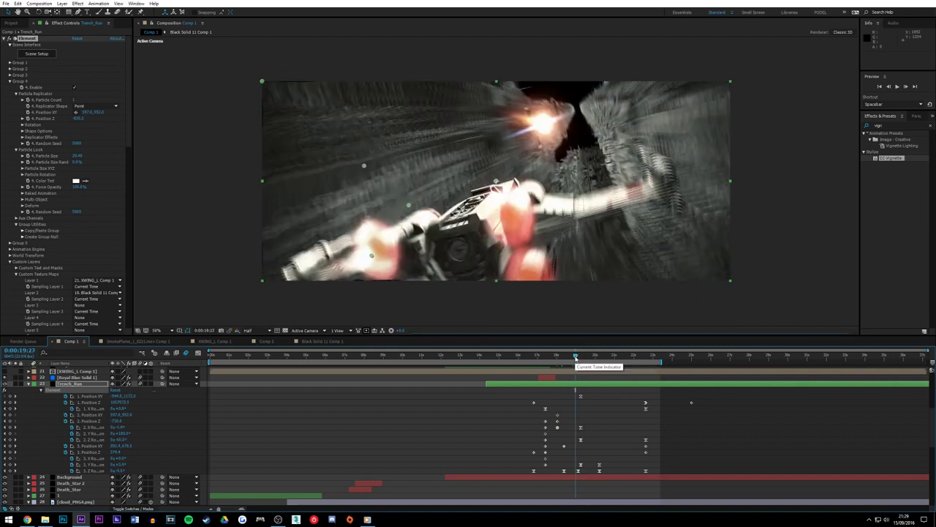
left_click(561, 358)
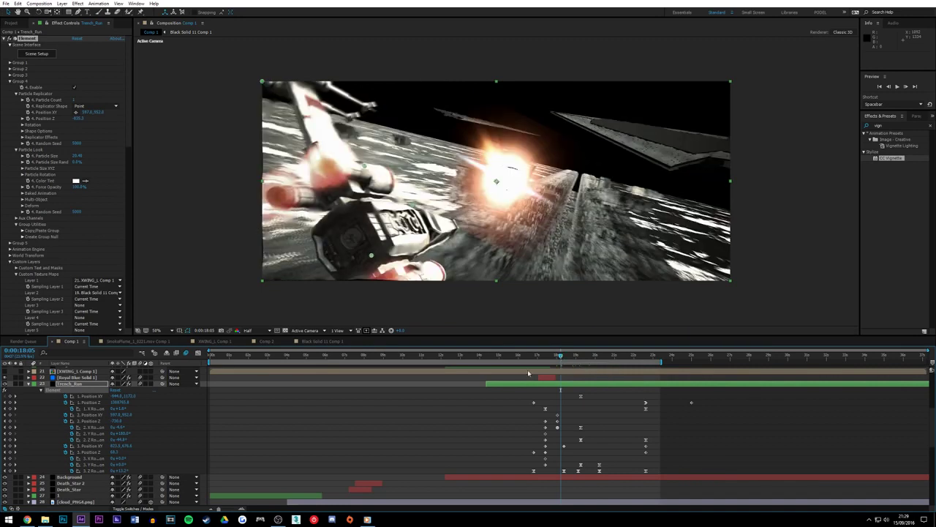
left_click(38, 54)
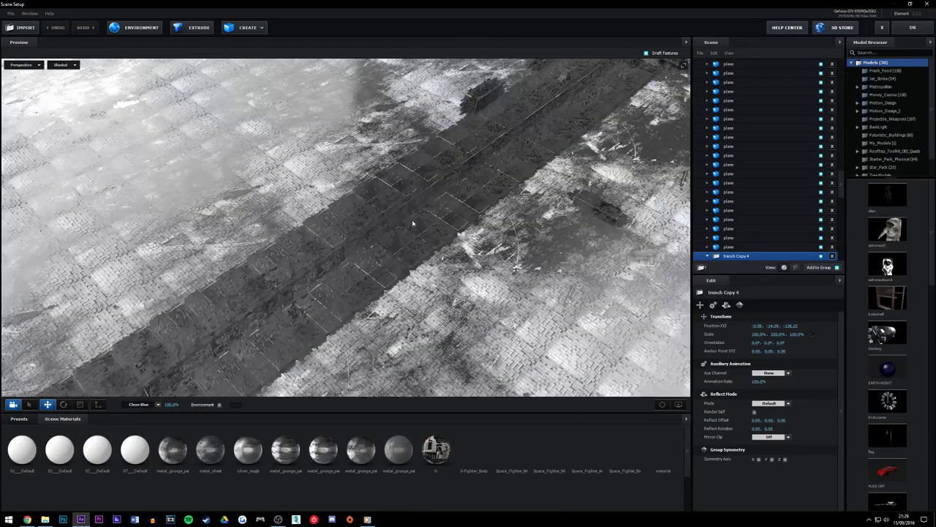
Examine the trench from several angles, from inside the channel and from above, for open gaps in its floor
left_click_drag(412, 220, 281, 265)
left_click_drag(397, 223, 438, 260)
scroll(403, 205, "up", 5)
scroll(440, 262, "down", 8)
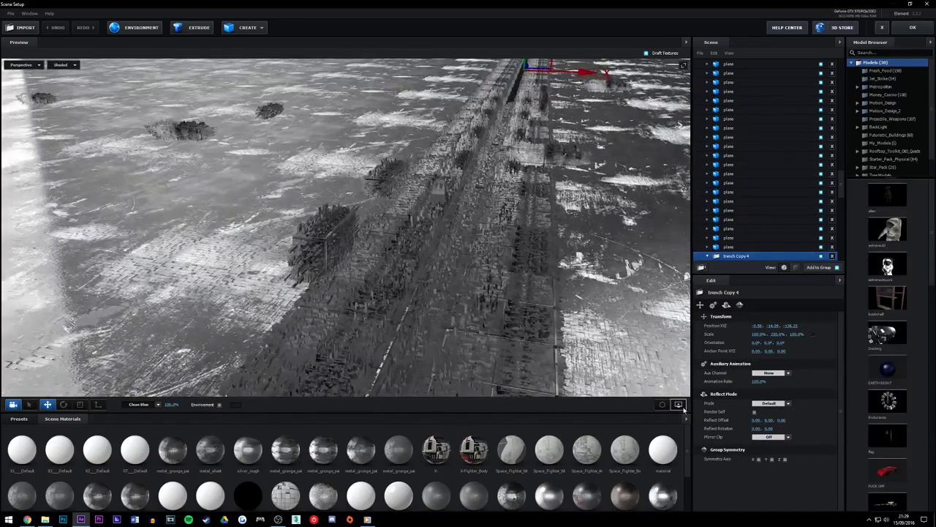
left_click(682, 408)
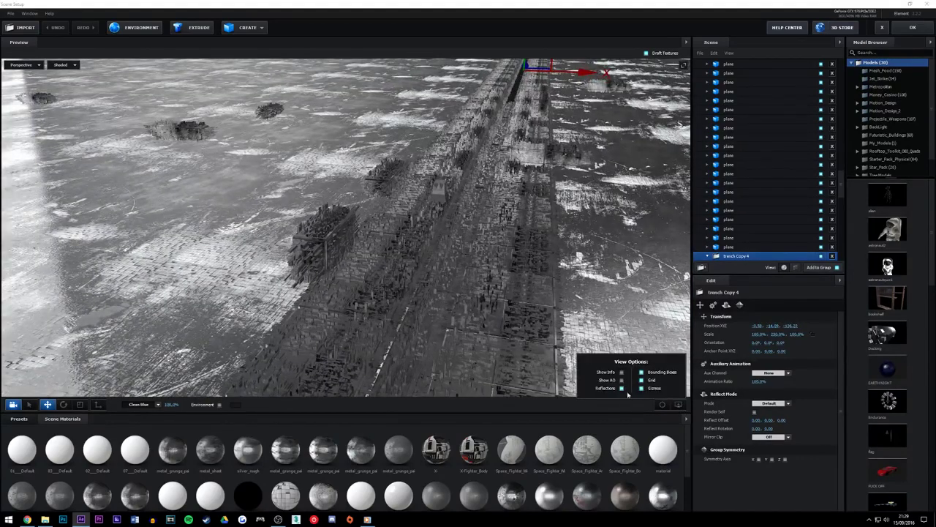
left_click(511, 253)
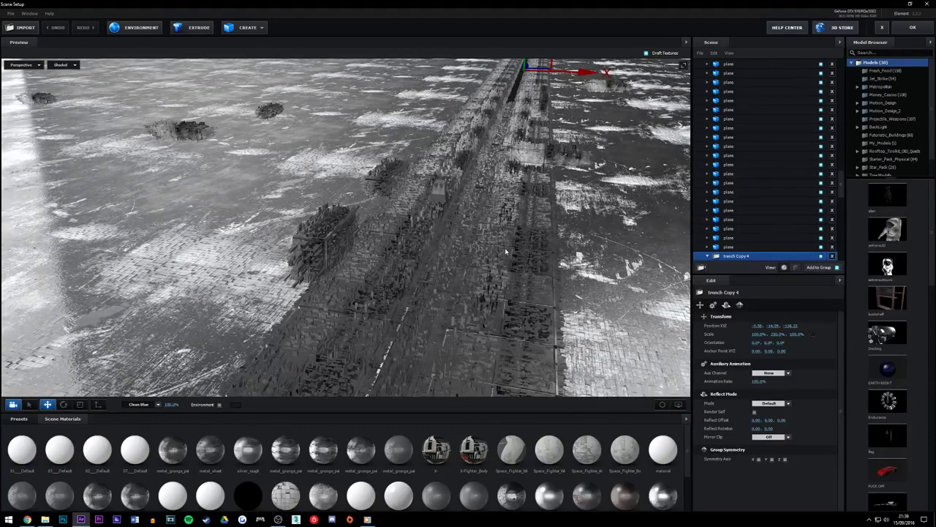
left_click_drag(506, 252, 505, 250)
scroll(505, 251, "up", 6)
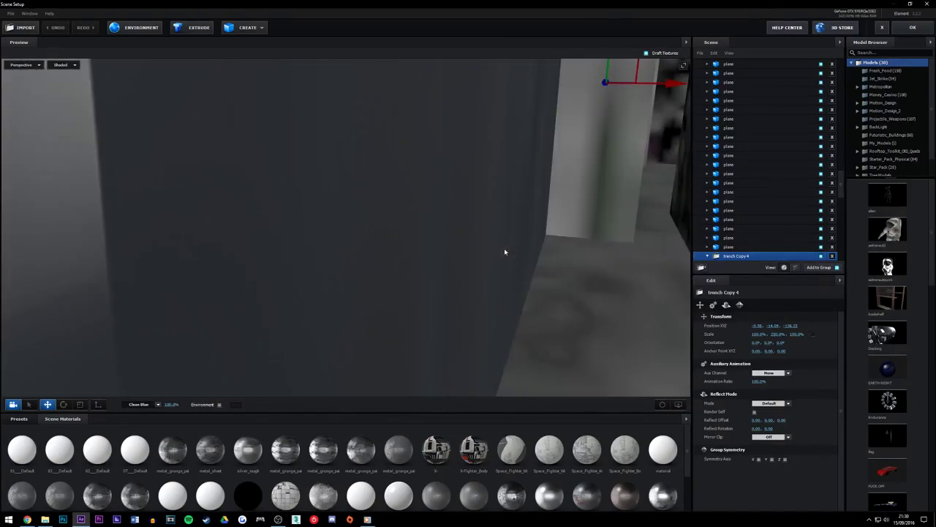
scroll(504, 253, "down", 8)
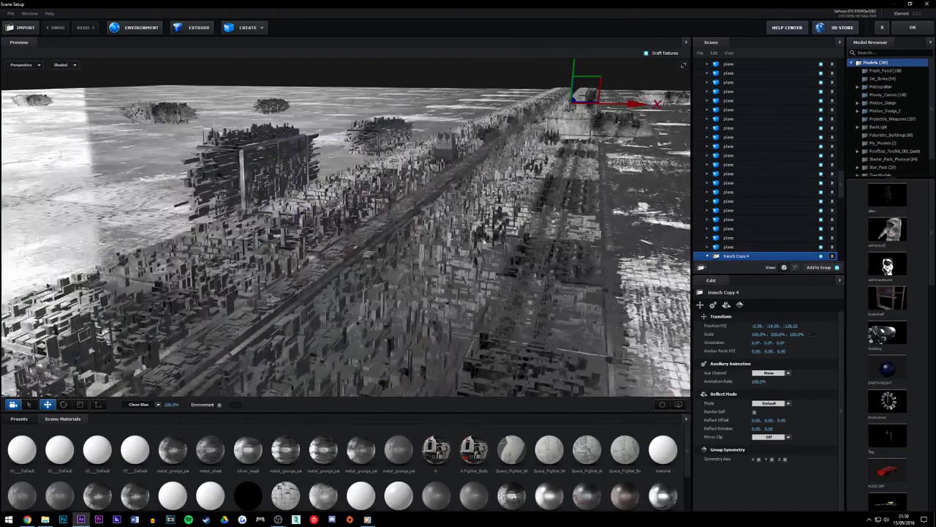
scroll(502, 257, "down", 1)
left_click_drag(503, 259, 497, 265)
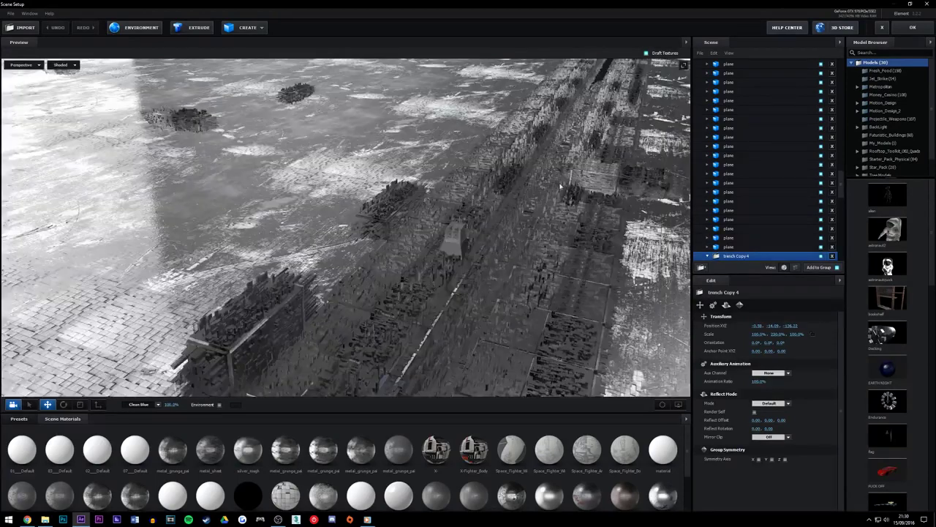
scroll(557, 190, "up", 6)
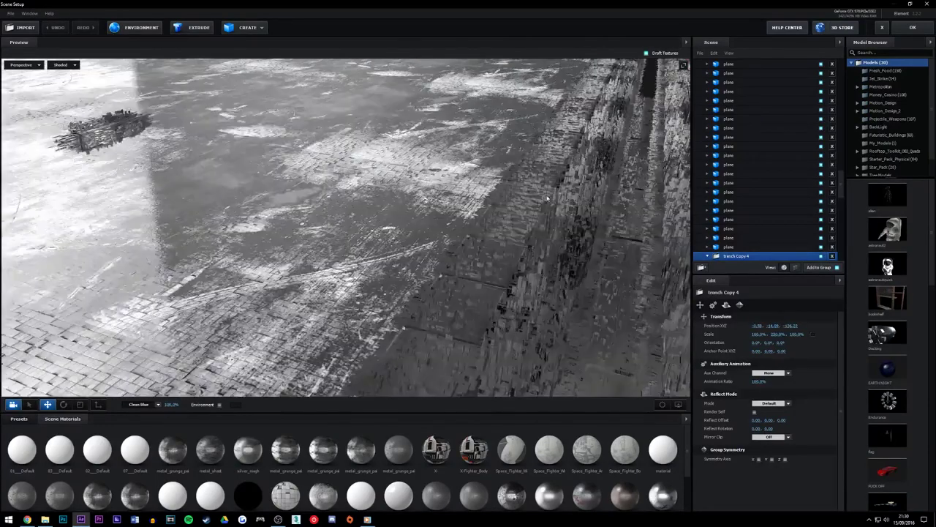
left_click_drag(547, 198, 506, 166)
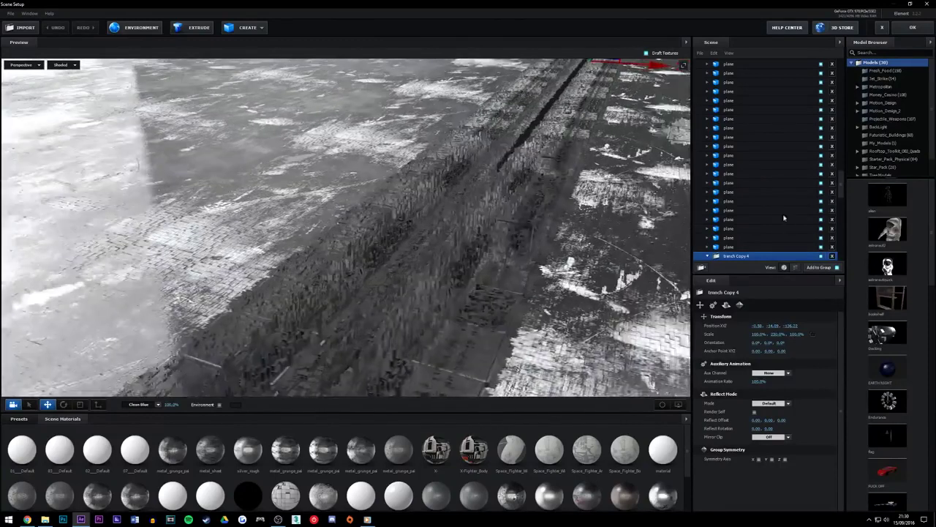
Collapse the trench Copy 4 folder and delete the trench Copy and original trench folders
scroll(774, 223, "down", 5)
scroll(774, 224, "down", 3)
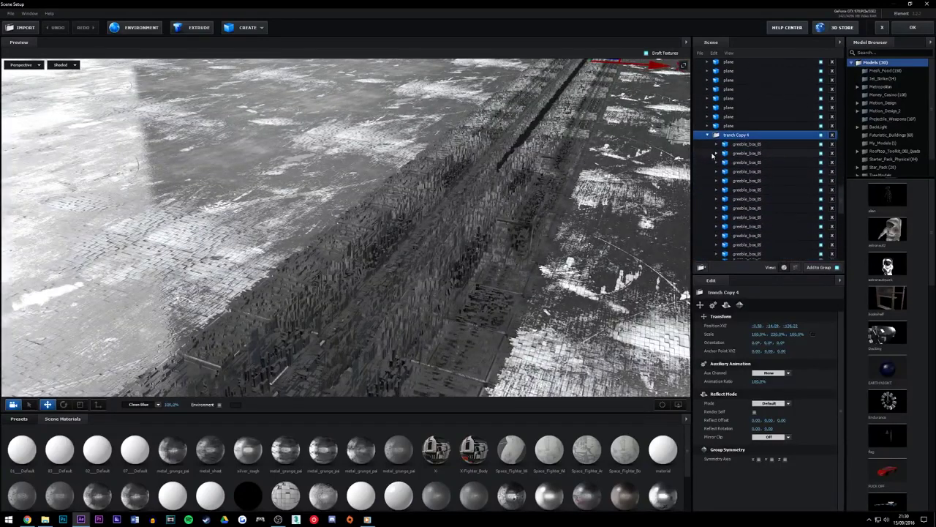
left_click(709, 129)
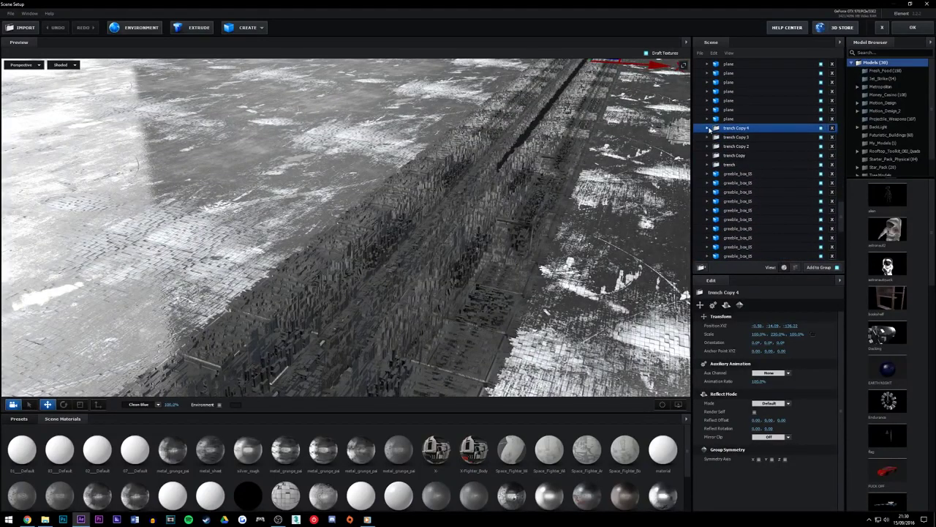
left_click(822, 165)
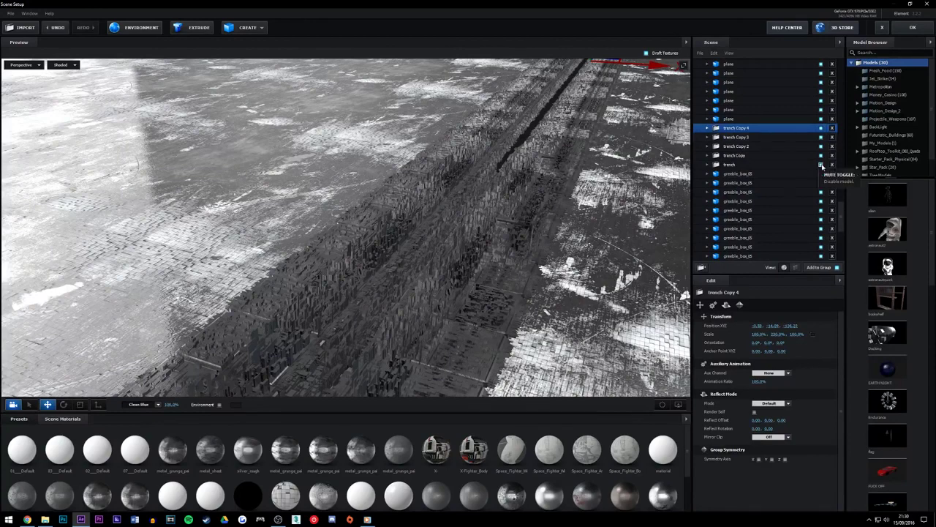
left_click(820, 155)
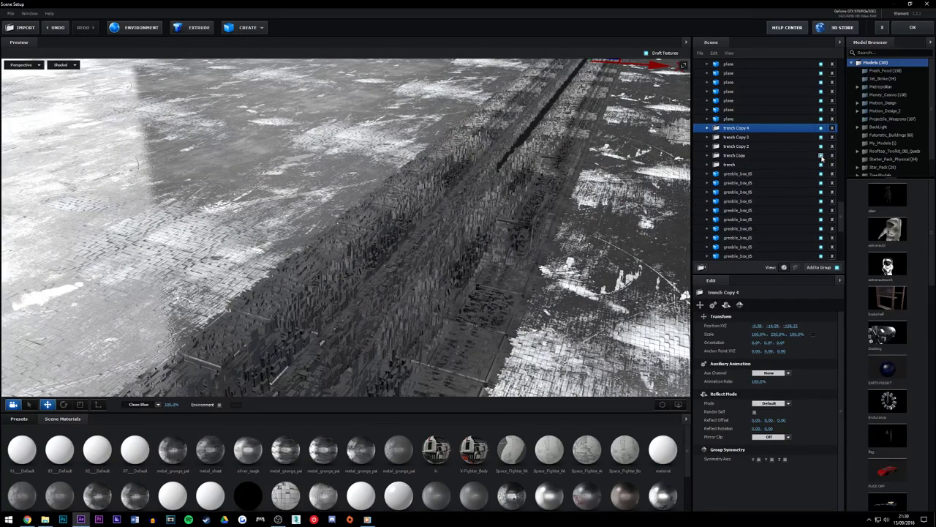
left_click(832, 156)
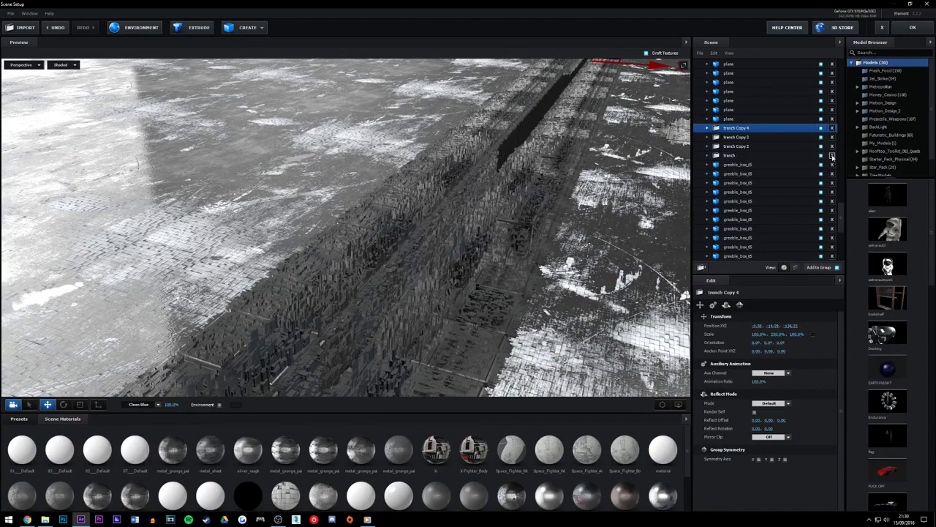
left_click(833, 156)
Identify the section covered by the trench Copy 2 folder by toggling its visibility, and duplicate the folder
left_click(737, 147)
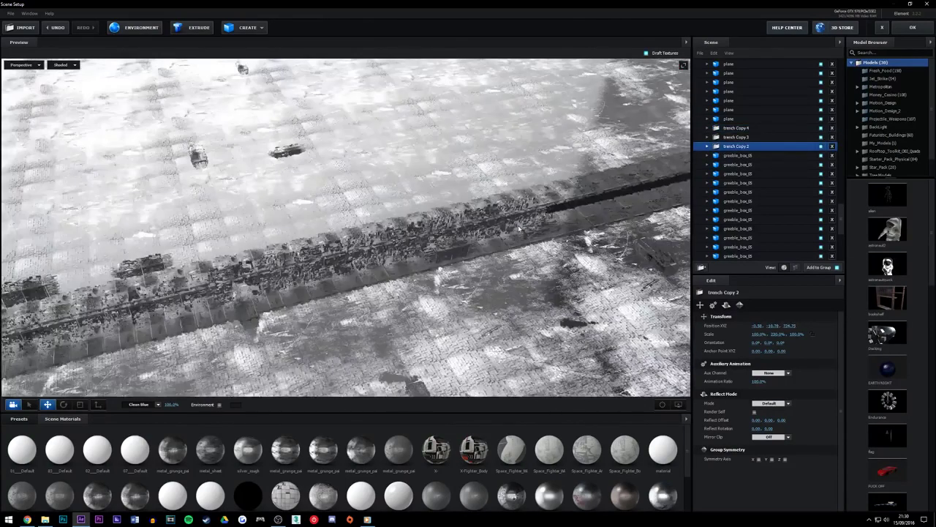
left_click(820, 147)
left_click(821, 147)
key("ctrl+d")
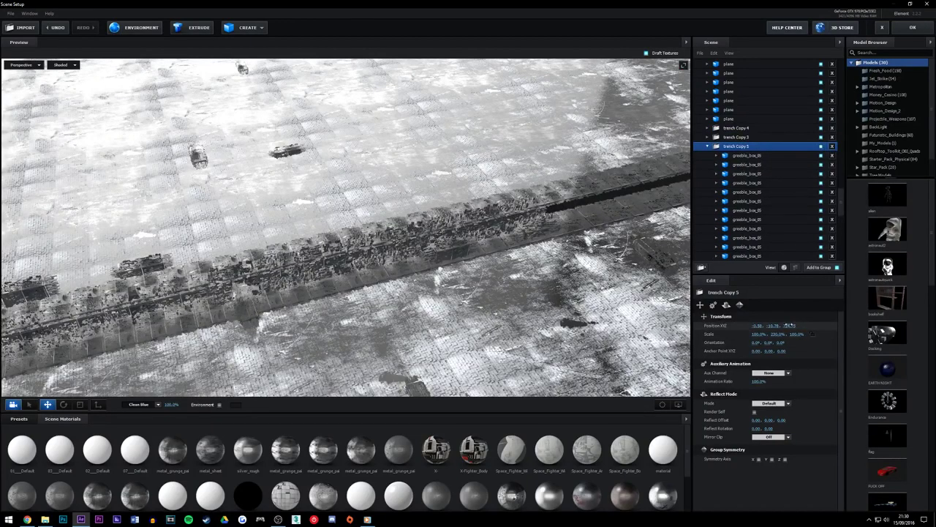
Move the trench Copy 5 folder along the trench to Z about 1154, joining it to the preceding section
left_click_drag(793, 326, 918, 324)
left_click_drag(790, 326, 824, 324)
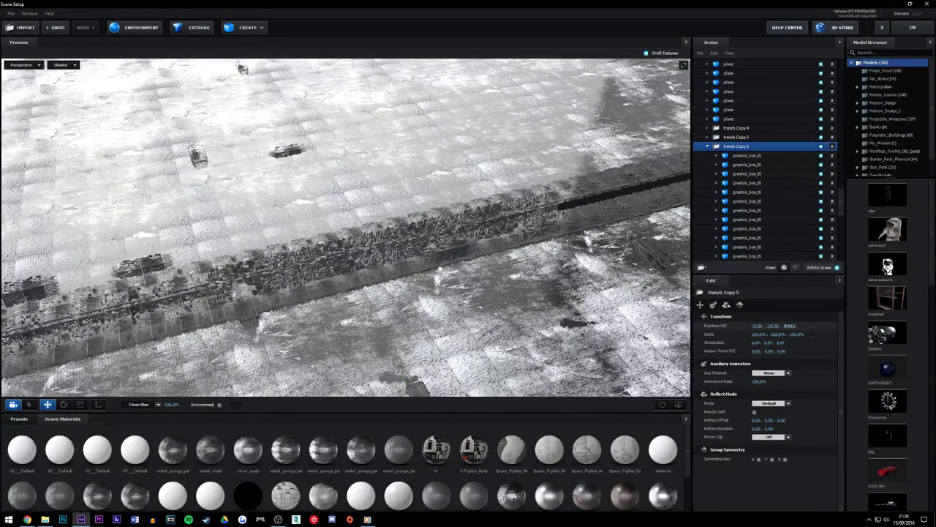
left_click(789, 325)
key("Return")
left_click(789, 326)
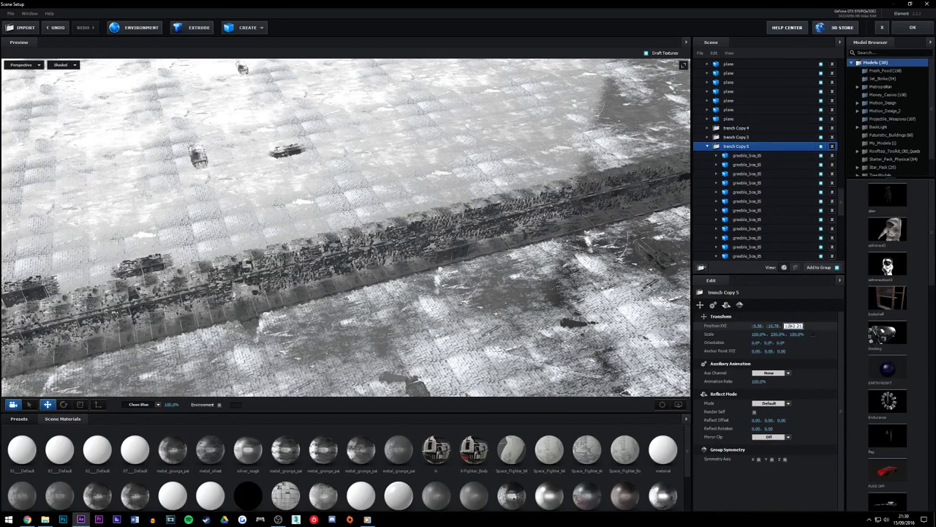
type("1242.21")
key("Return")
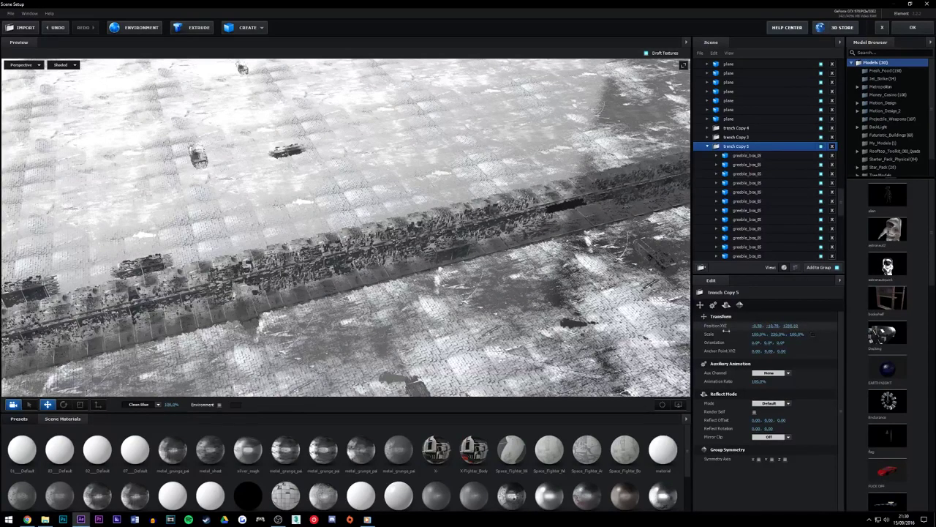
left_click_drag(726, 331, 717, 330)
left_click_drag(592, 245, 456, 278)
scroll(489, 278, "up", 3)
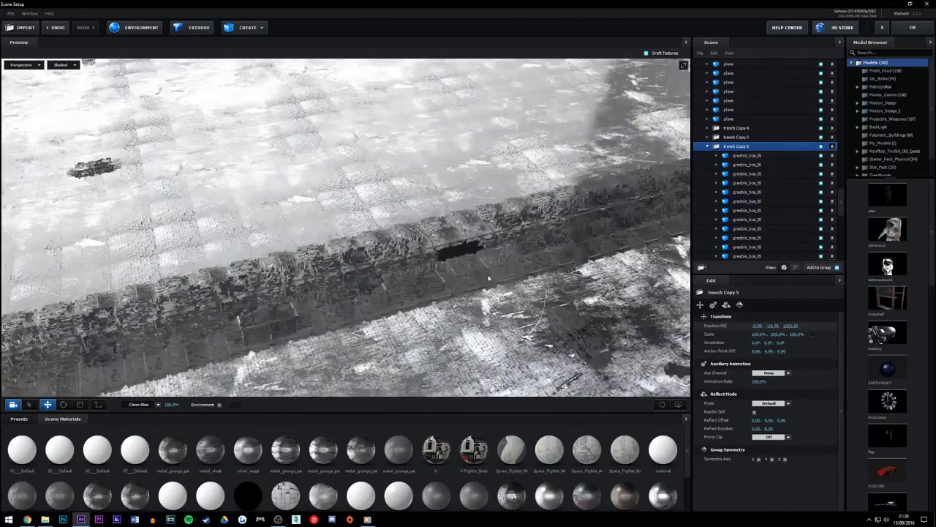
left_click_drag(790, 325, 630, 329)
left_click_drag(410, 293, 318, 278)
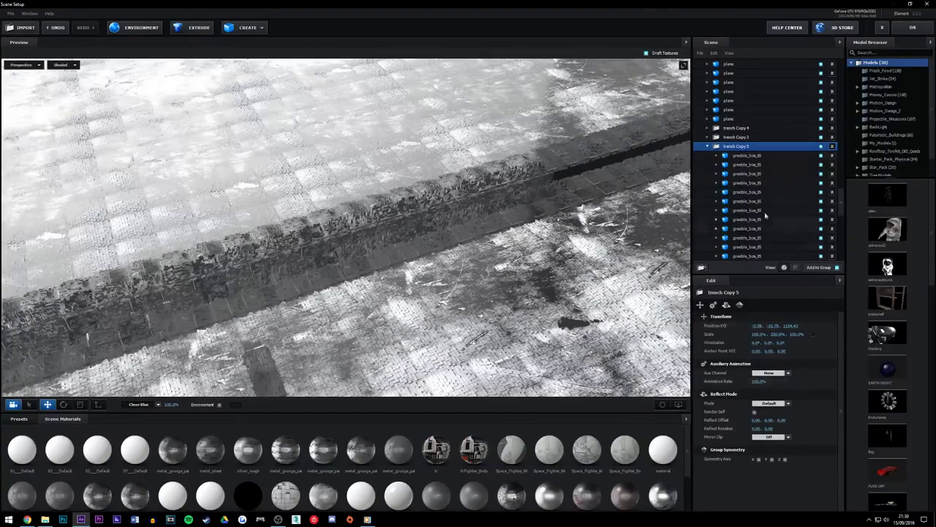
Collapse the trench Copy 5 folder and duplicate it for the next open section
left_click(706, 148)
key("ctrl+d")
left_click(717, 146)
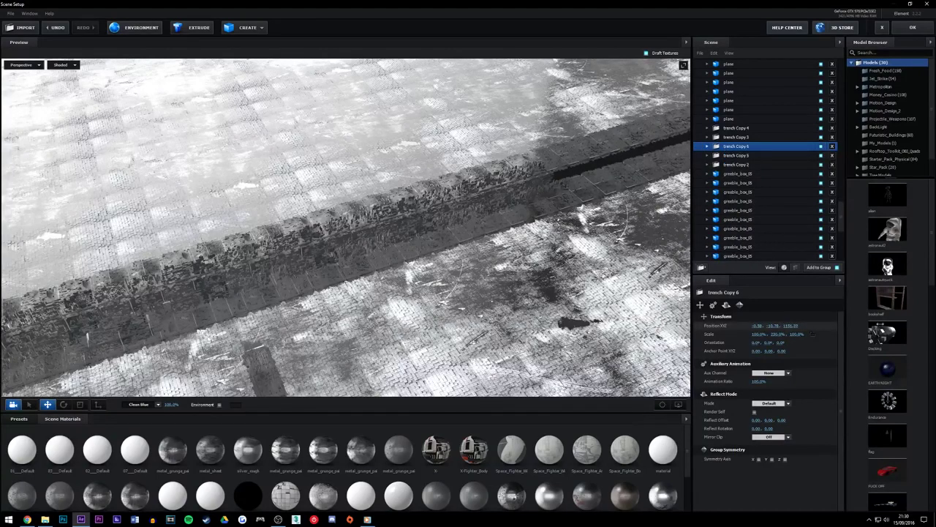
Move the trench Copy 6 folder into the open far section, to Z about 1483
left_click_drag(791, 326, 809, 336)
left_click(793, 326)
left_click(790, 325)
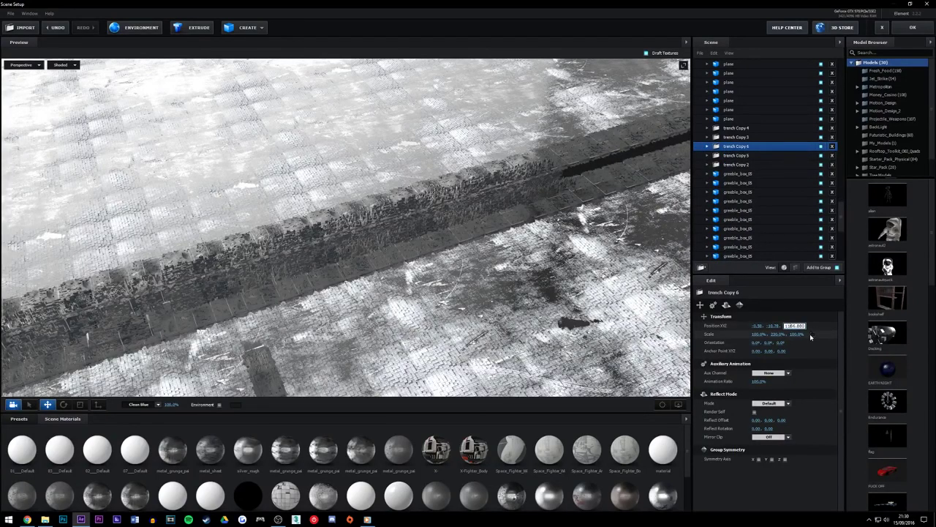
type("1266.88")
key("Return")
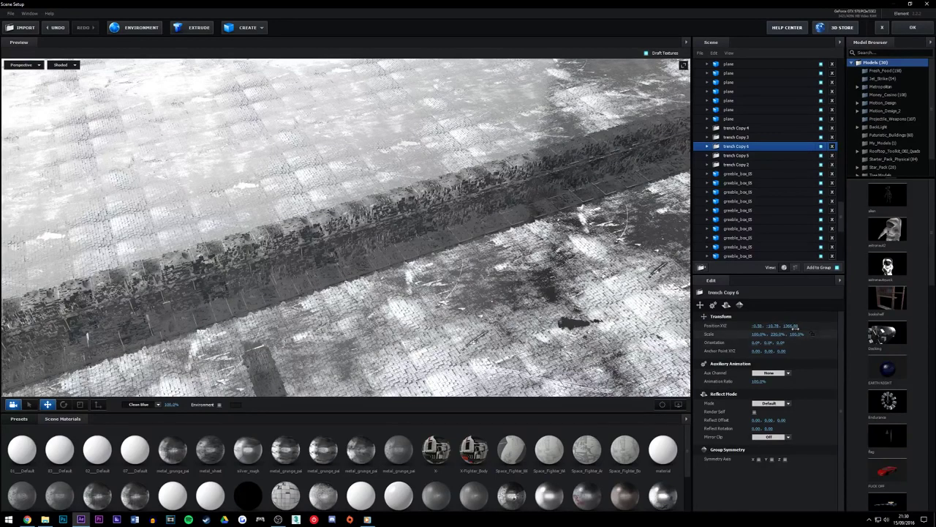
left_click_drag(796, 326, 806, 327)
left_click(786, 327)
left_click(787, 326)
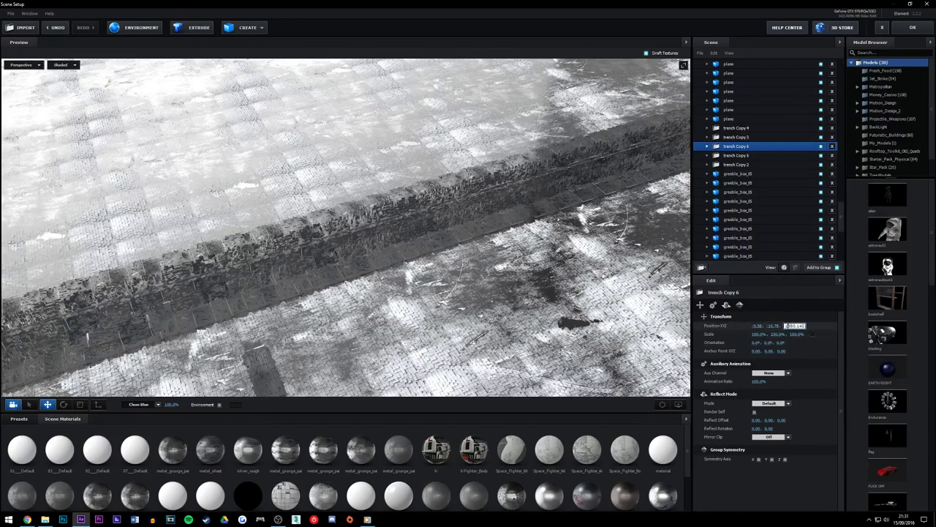
key("BackSpace")
type("4")
key("Return")
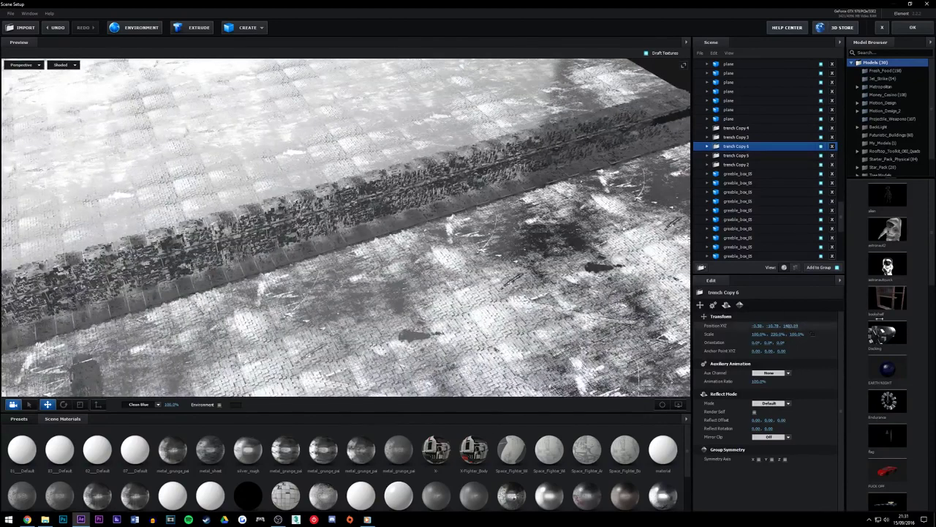
Push the trench Copy 6 folder farther toward the surface edge, to Z about 1529, and apply the scene
left_click_drag(879, 319, 891, 320)
left_click_drag(787, 326, 882, 326)
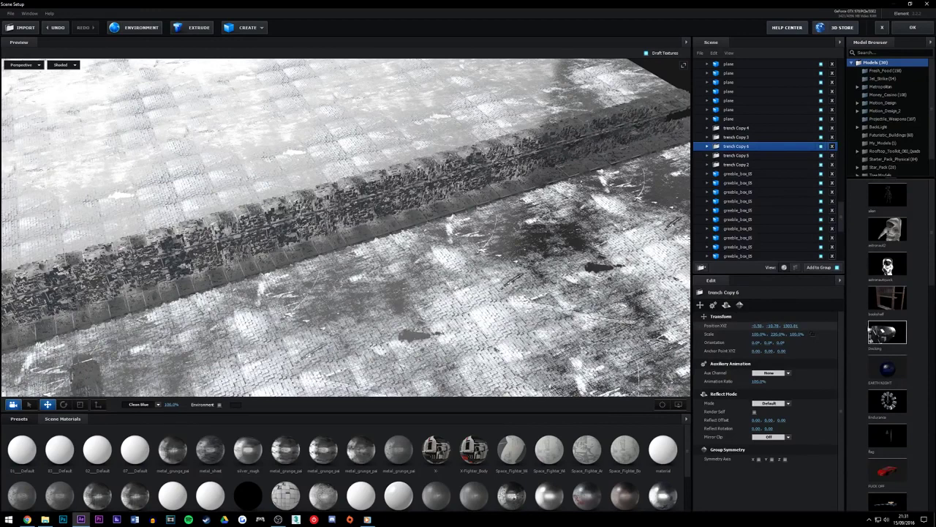
left_click_drag(791, 327, 884, 326)
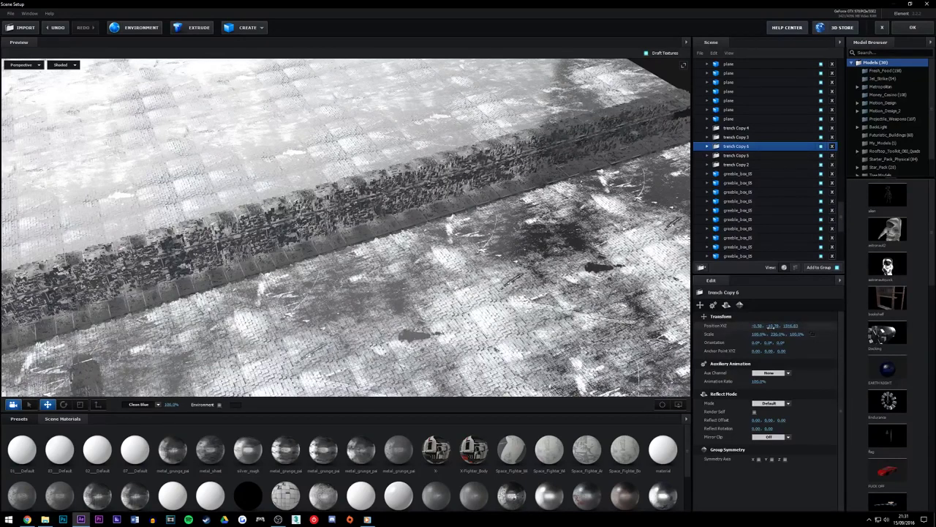
left_click_drag(790, 327, 879, 326)
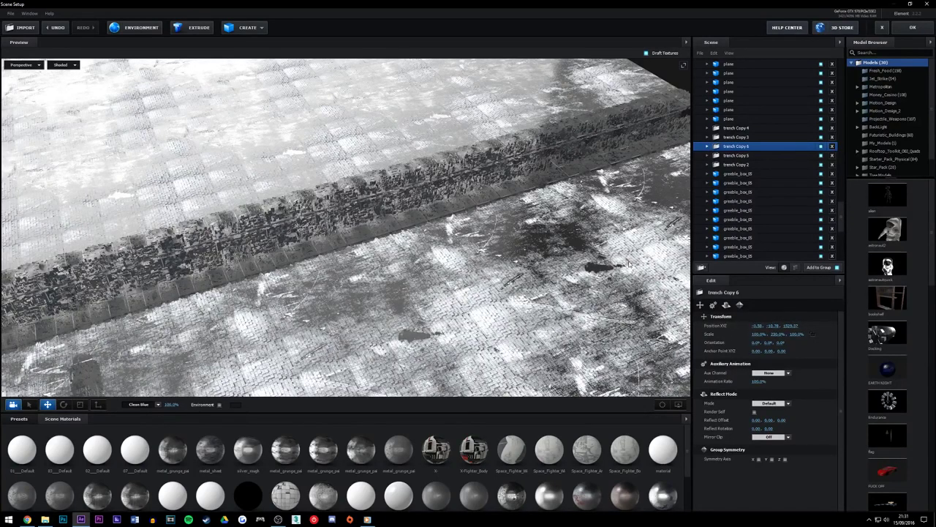
left_click(913, 27)
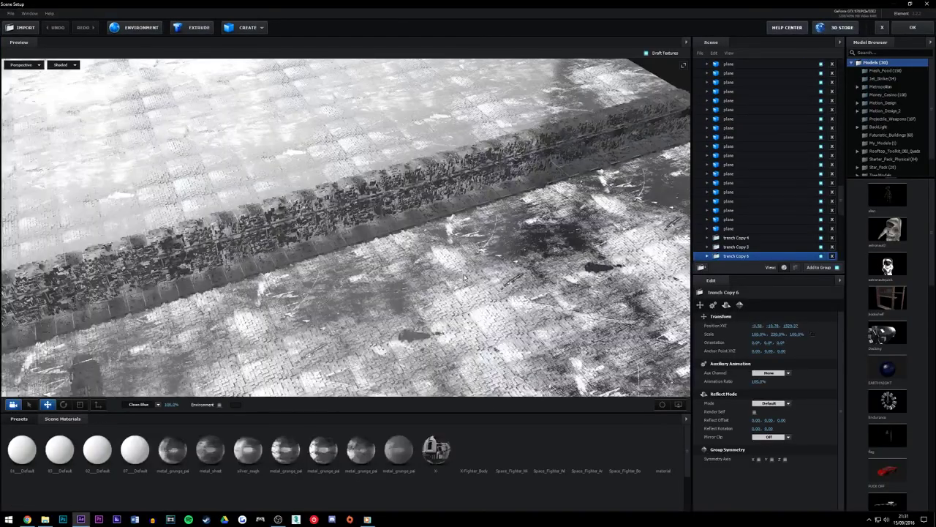
Fine-tune the trench Copy 6 folder's position along the trench to Z about 1577 and apply the scene
mouse_move(806, 327)
left_mouse_down()
mouse_move(832, 331)
mouse_move(806, 326)
left_mouse_up()
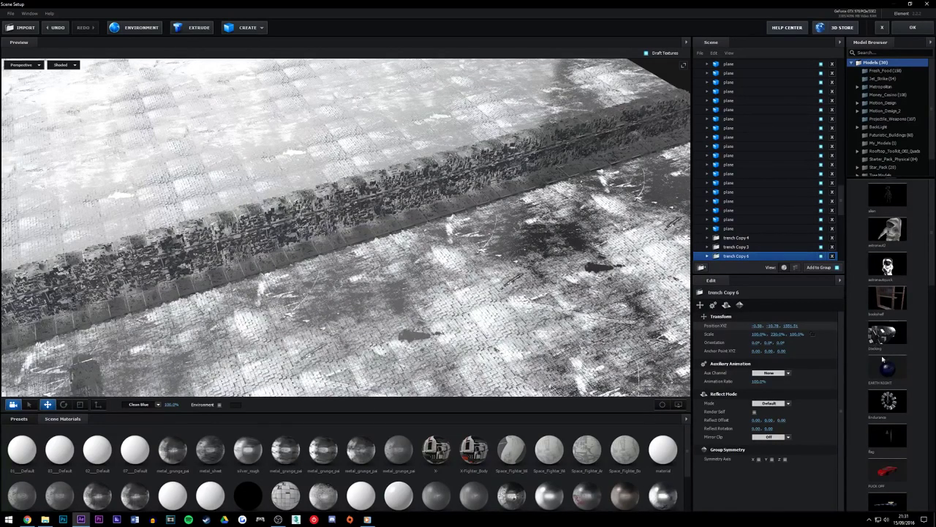
left_click_drag(795, 327, 935, 317)
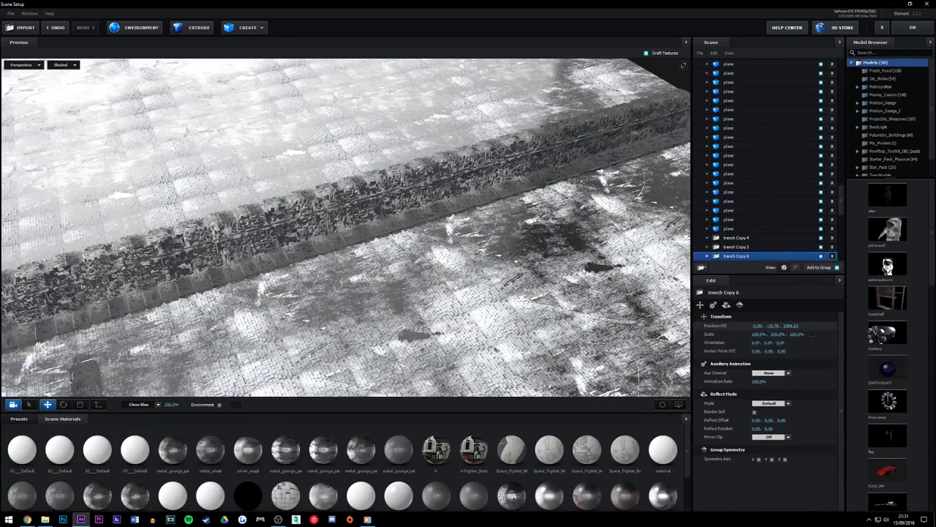
left_click_drag(586, 271, 519, 290)
left_click_drag(823, 326, 802, 326)
left_click_drag(548, 226, 527, 322)
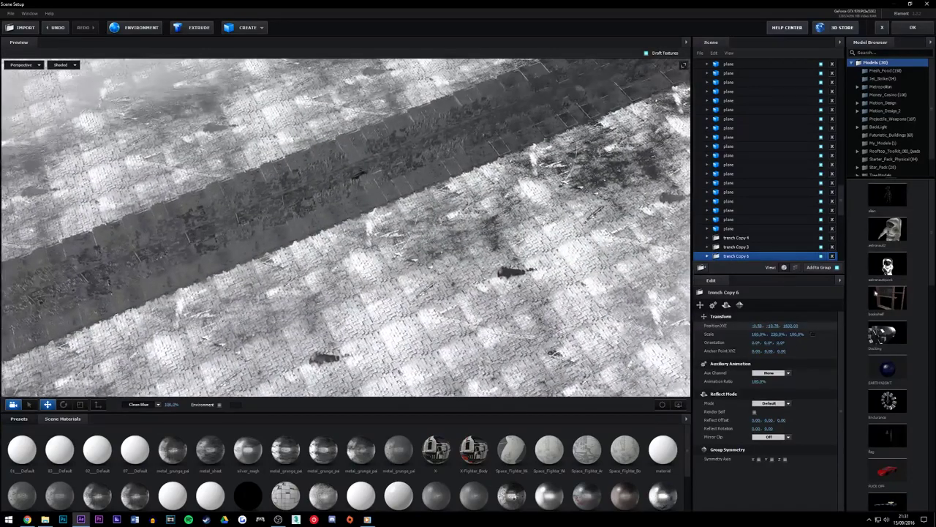
left_click_drag(791, 326, 725, 321)
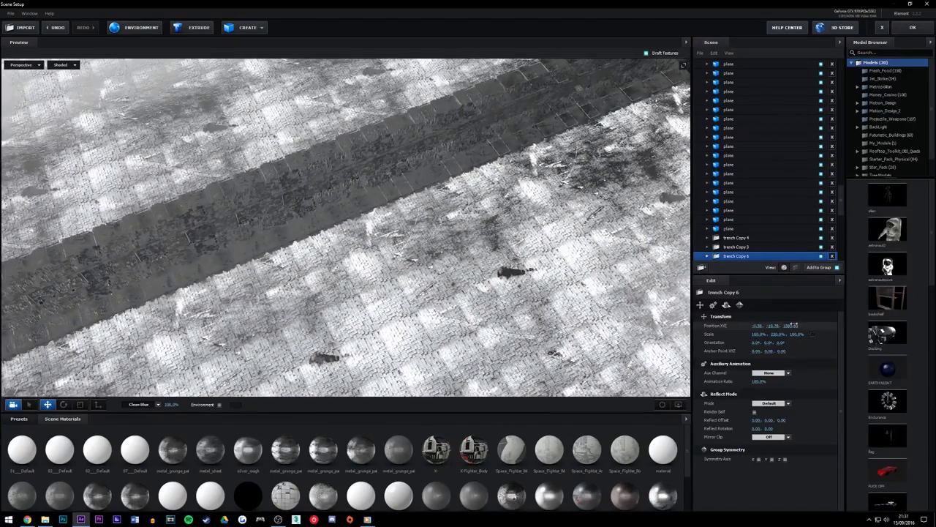
left_click_drag(446, 262, 565, 208)
left_click(913, 28)
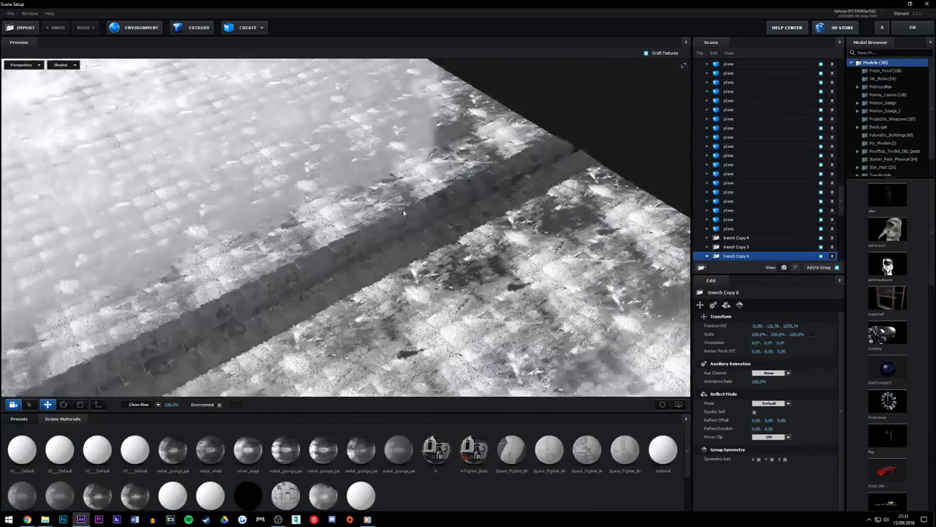
Examine the trench along its full length for remaining holes in the floor
left_click_drag(403, 212, 338, 177)
scroll(631, 255, "down", 3)
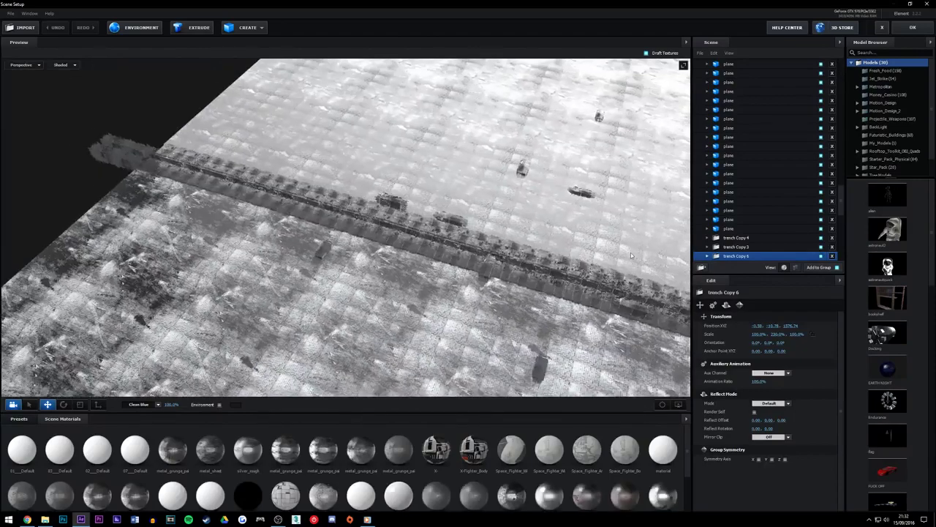
left_click_drag(632, 254, 613, 315)
left_click_drag(562, 182, 455, 278)
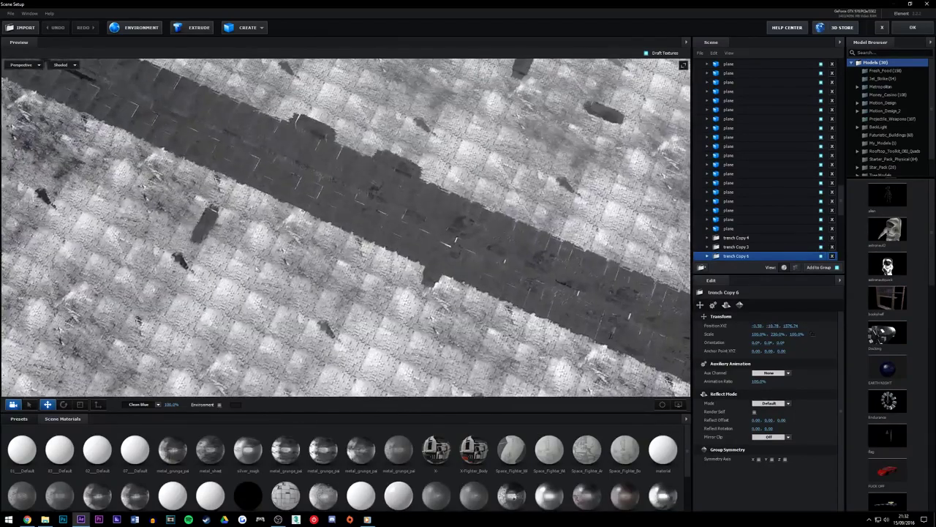
left_click_drag(258, 268, 450, 190)
scroll(711, 201, "down", 2)
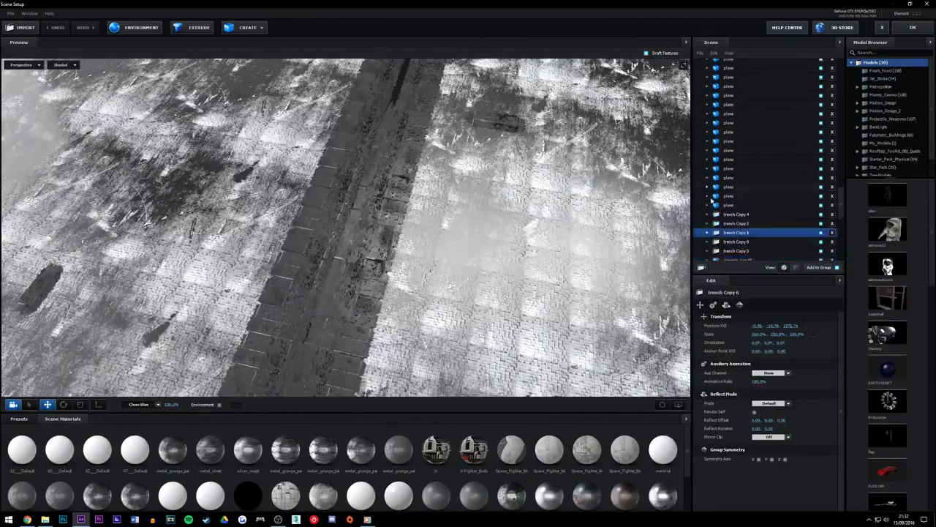
Toggle the first greeble_box_05 and the trench Copy 4 folder off and on to identify which objects form the trench floor
scroll(717, 200, "down", 5)
left_click(821, 129)
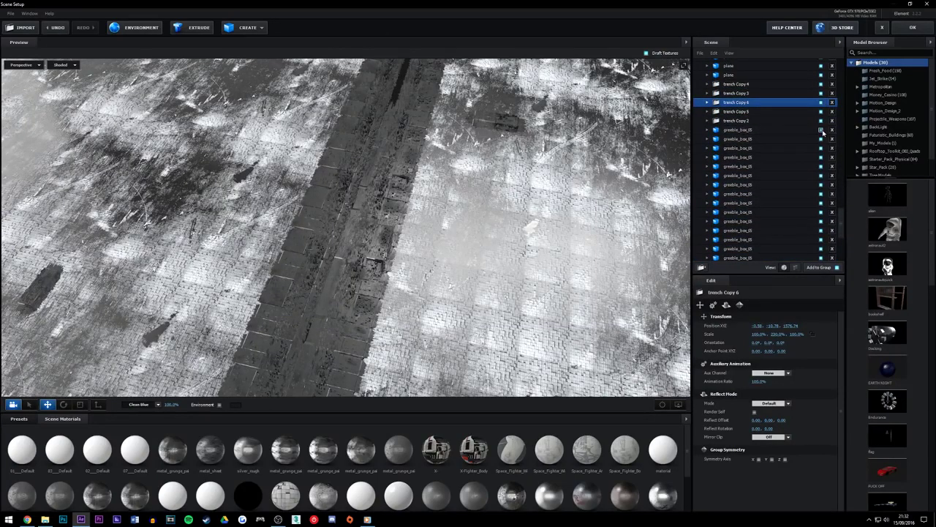
scroll(409, 263, "down", 2)
left_click_drag(399, 278, 440, 338)
scroll(424, 311, "down", 4)
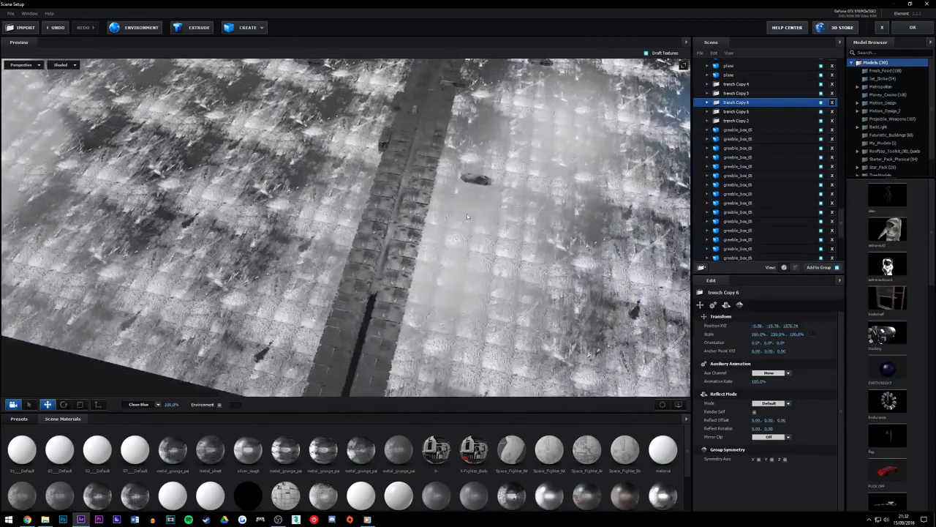
left_click_drag(468, 216, 490, 117)
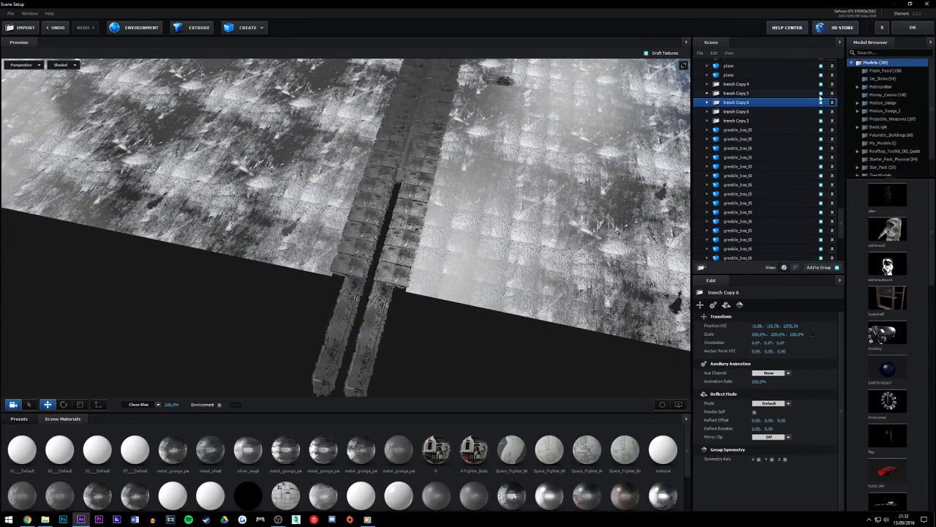
left_click(820, 84)
left_click(820, 84)
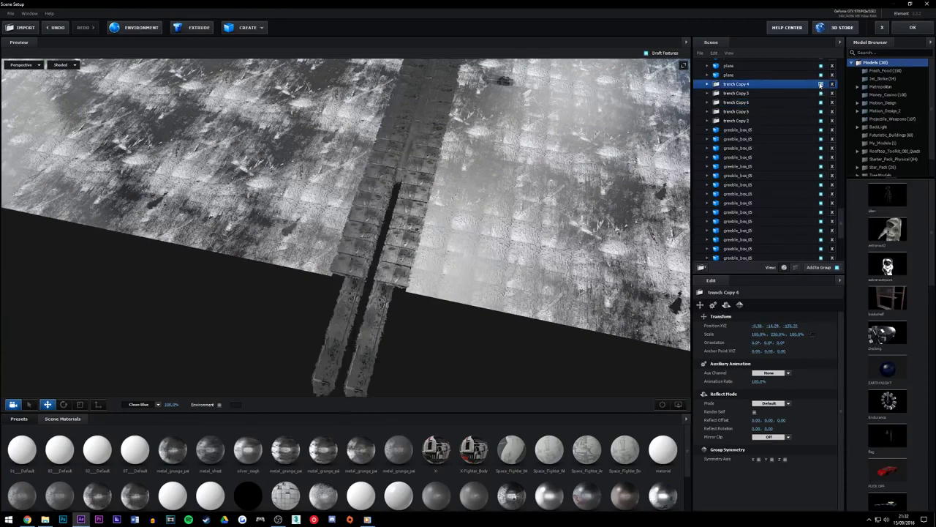
scroll(792, 189, "down", 5)
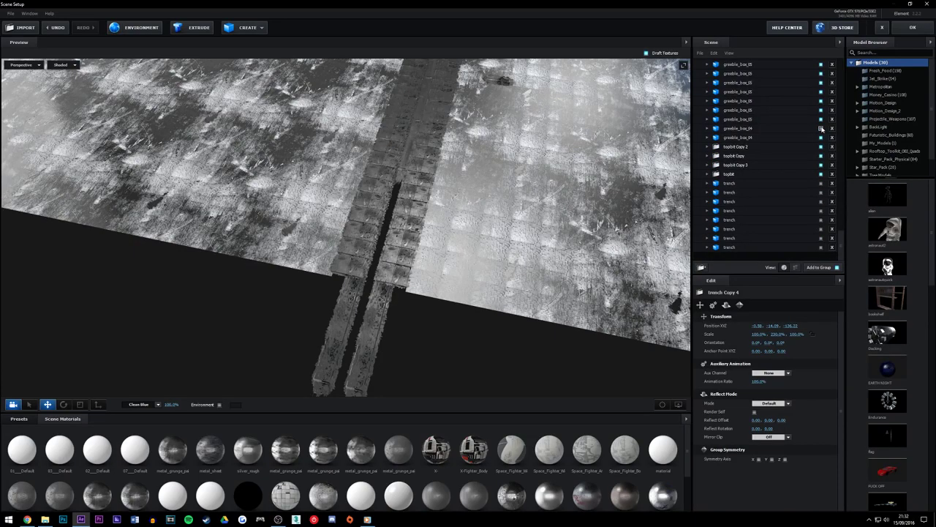
scroll(754, 145, "up", 3)
Duplicate the first greeble_box_05 and move the copy along the trench floor toward the open gap, to Z about -503
left_click(739, 119)
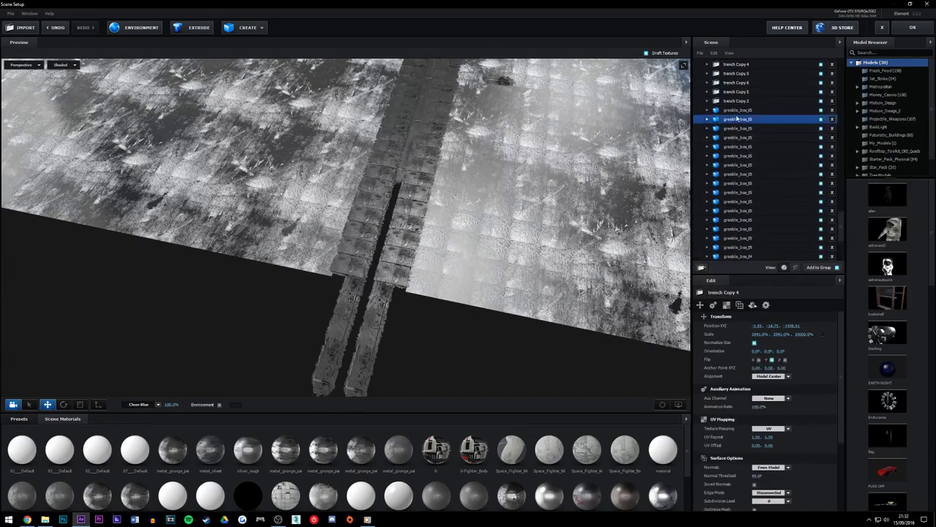
left_click_drag(490, 131, 515, 188)
scroll(385, 230, "up", 2)
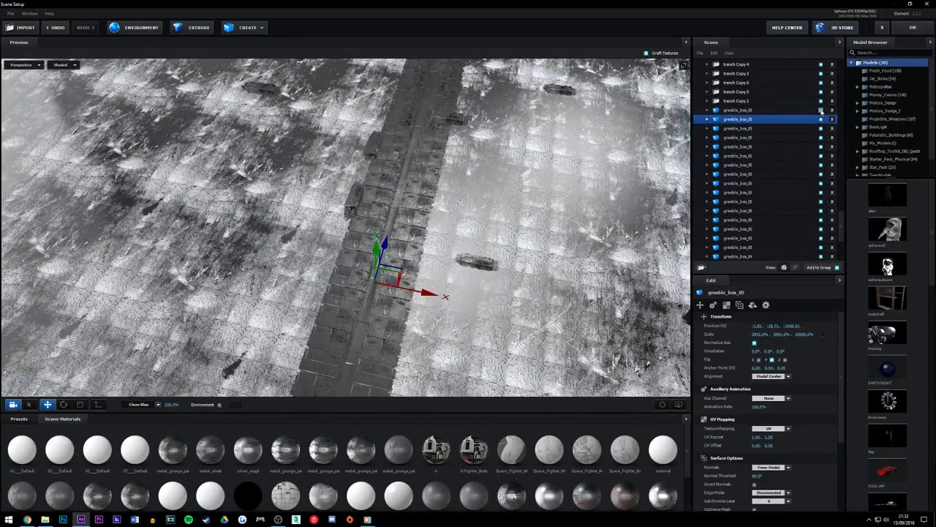
left_click(731, 109)
scroll(471, 264, "up", 2)
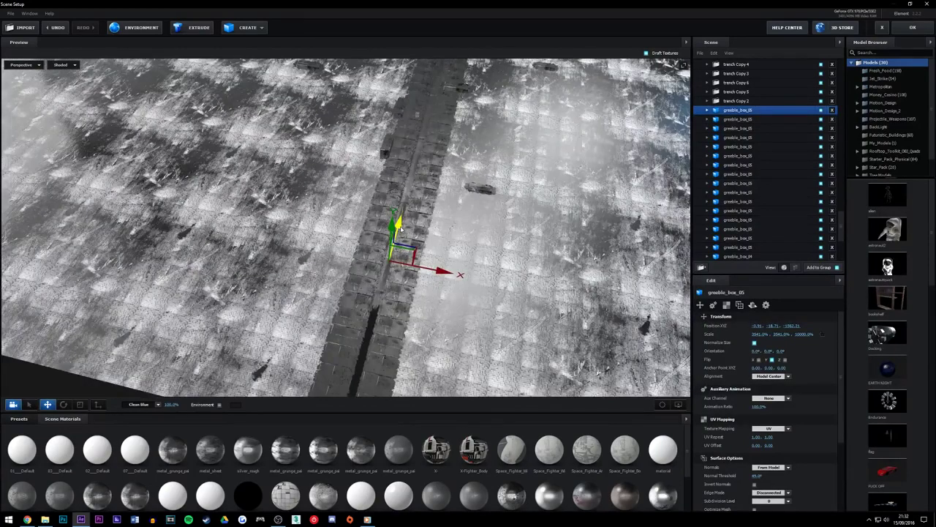
left_click_drag(419, 188, 461, 183)
scroll(516, 258, "down", 3)
left_click_drag(516, 258, 297, 350)
left_click_drag(245, 296, 498, 201)
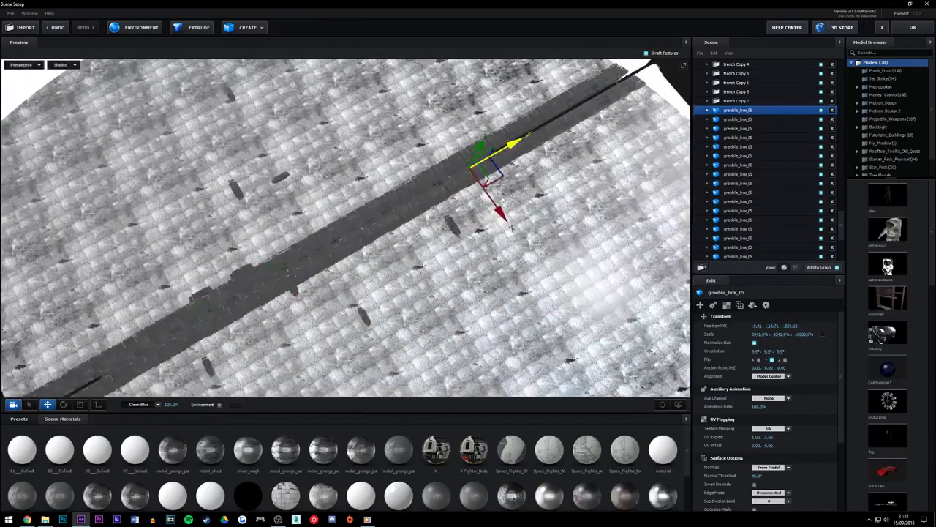
scroll(498, 201, "up", 6)
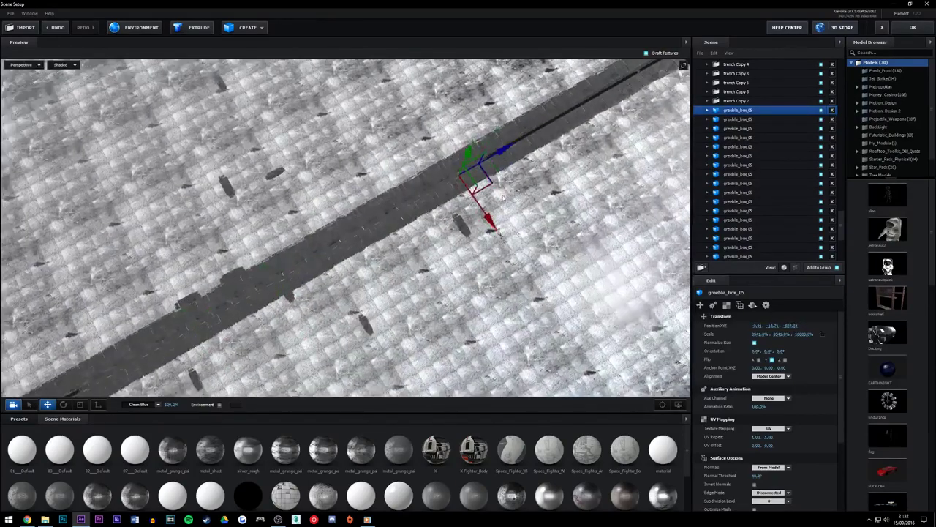
Shift the duplicated greeble box back to the start of the floor gap, to Z about -550
left_click(662, 404)
left_click_drag(540, 295, 413, 298)
left_click_drag(403, 229, 327, 254)
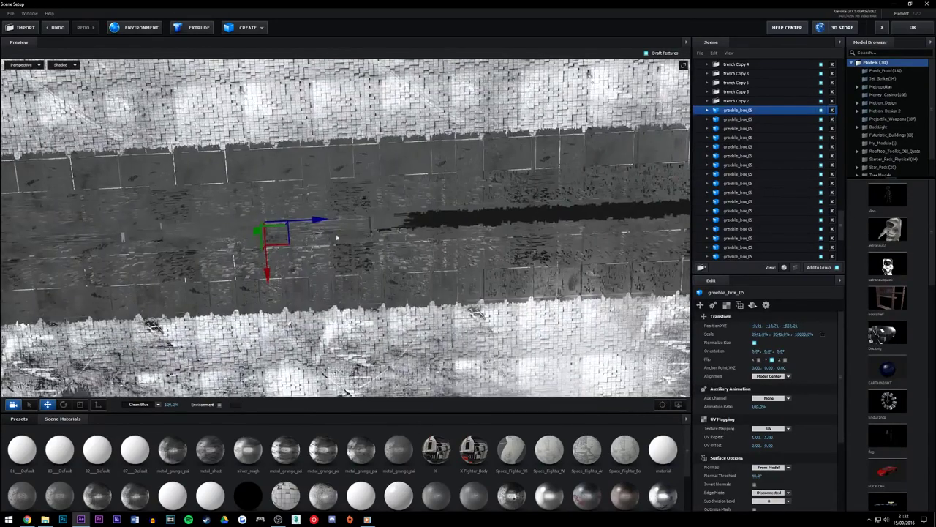
Fill the floor gap with further greeble_box_05 duplicates placed end to end, moving the last one to Z about -126
left_click_drag(464, 222, 514, 217)
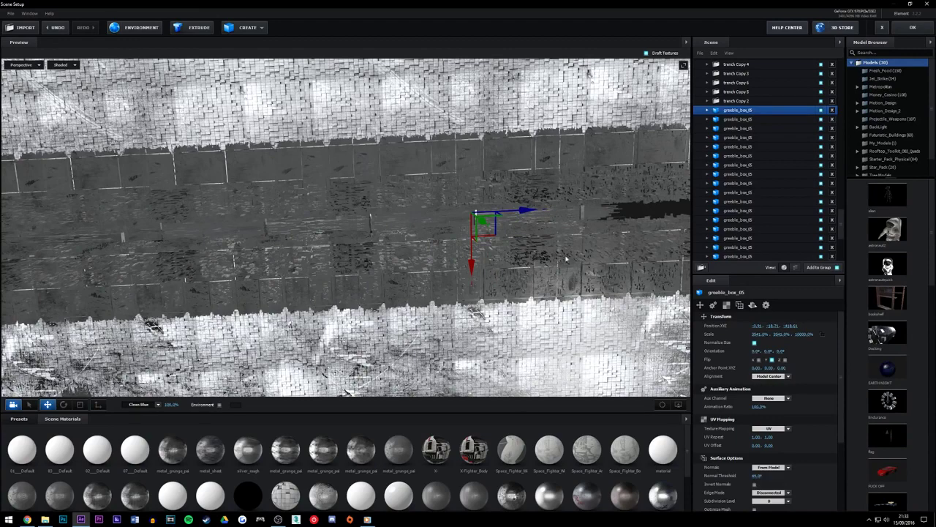
left_click_drag(606, 214, 649, 215)
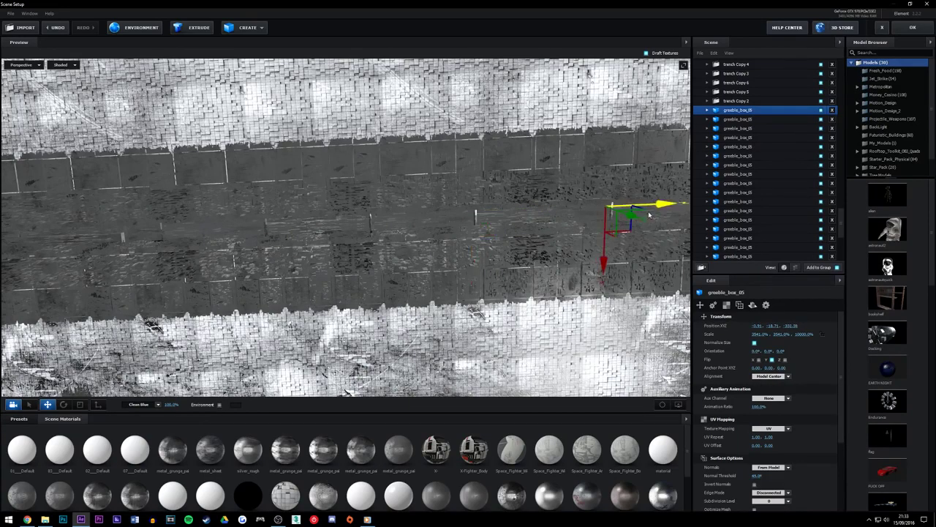
left_click_drag(532, 249, 327, 259)
left_click_drag(452, 211, 651, 206)
left_click_drag(634, 250, 428, 275)
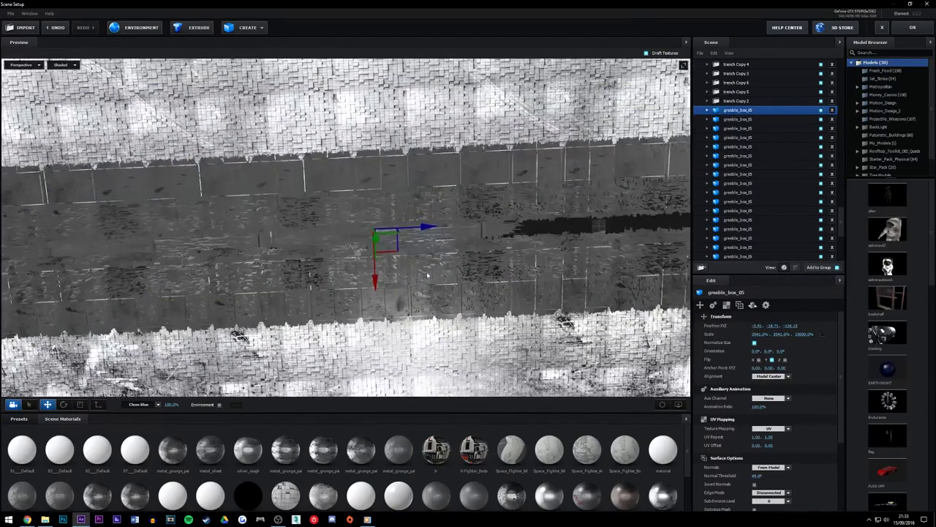
Extend the floor toward the surface edge with another greeble_box_05 duplicate at Z about 24 and apply the scene
left_click_drag(422, 226, 480, 254)
left_click_drag(504, 221, 542, 221)
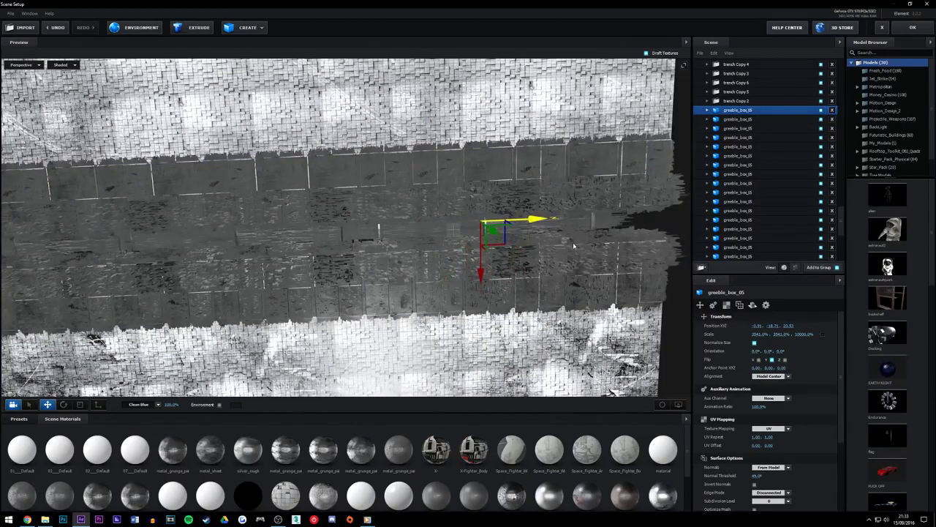
left_click_drag(579, 245, 482, 249)
left_click(912, 27)
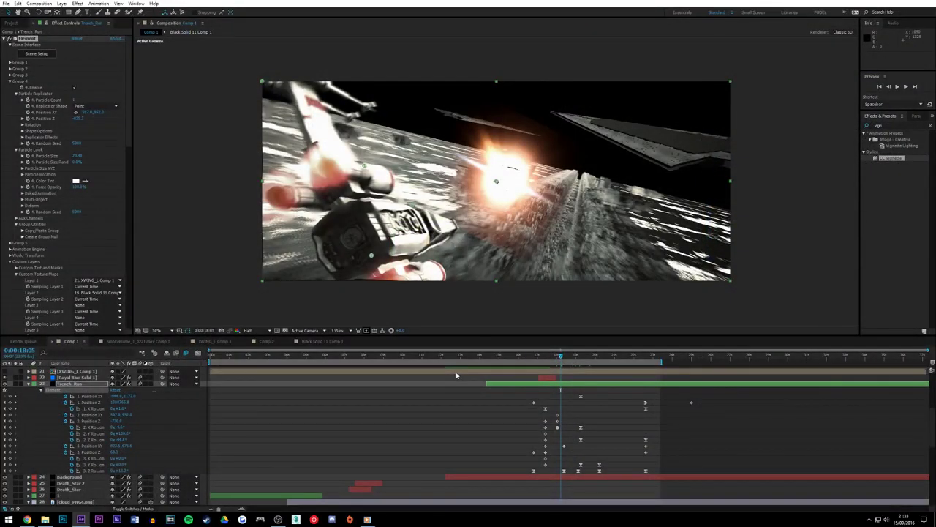
Check the rebuilt trench floor in Comp 1 at several frames between 0:00:20:10 and 0:00:23:01
left_click(604, 358)
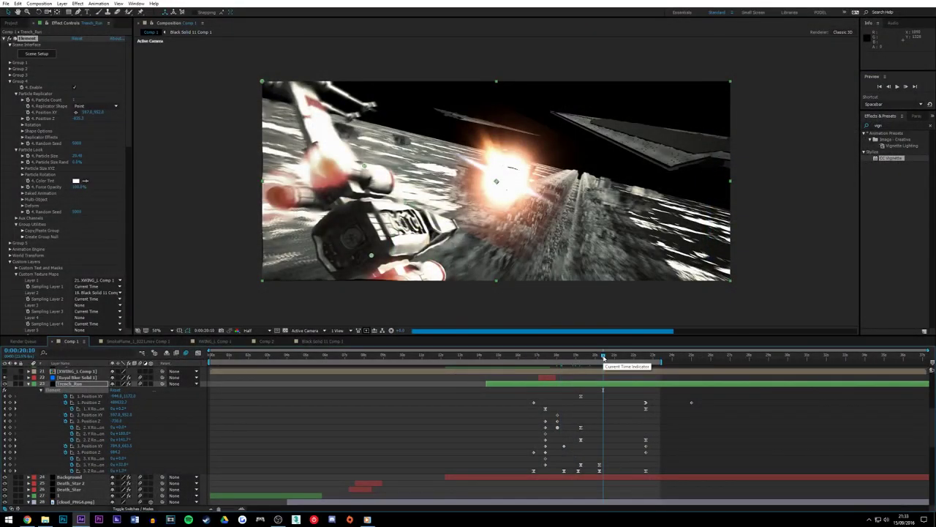
left_click(621, 358)
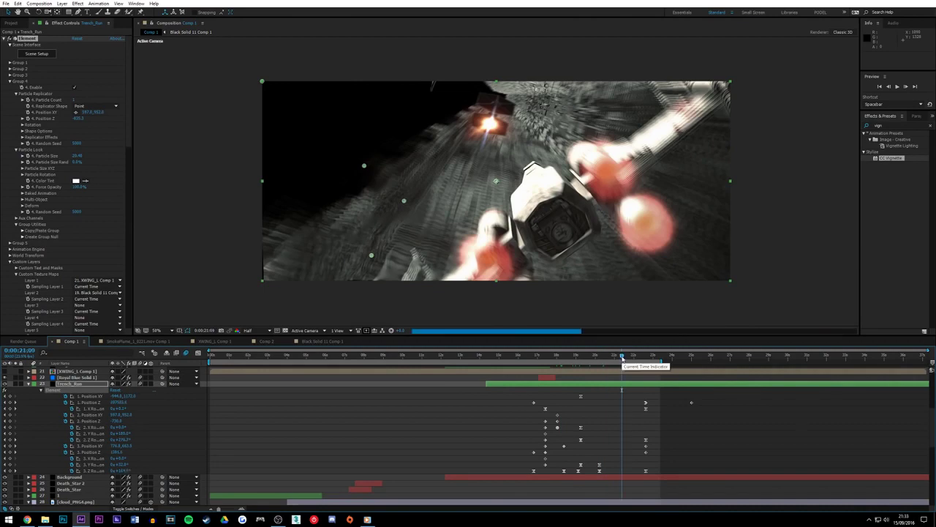
left_click(641, 358)
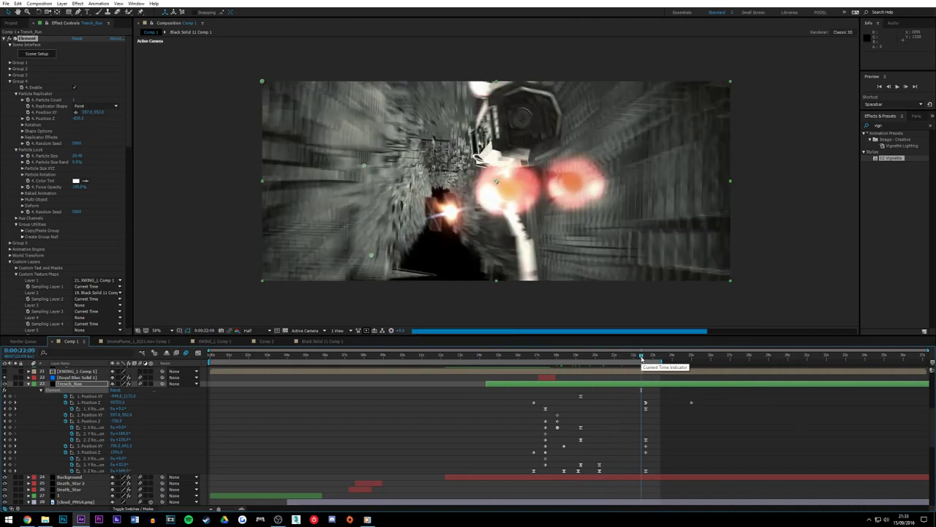
left_click(655, 358)
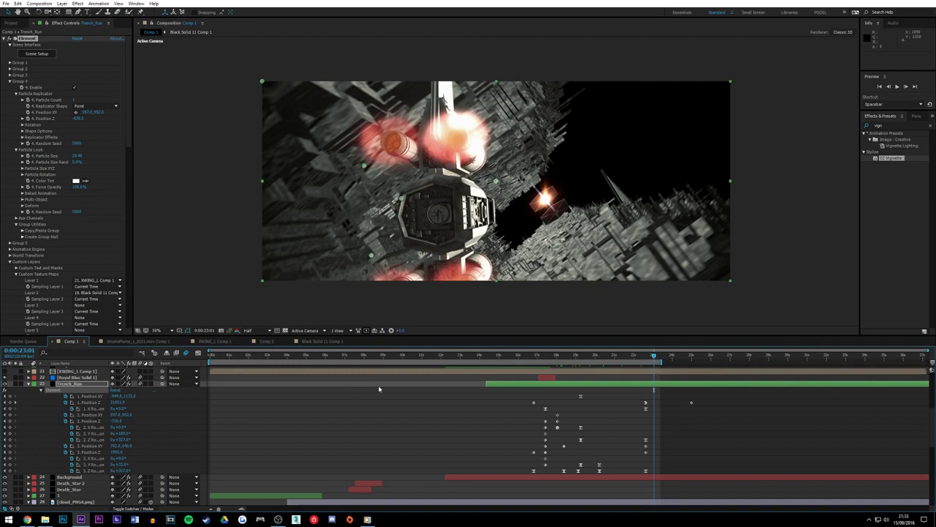
left_click(649, 356)
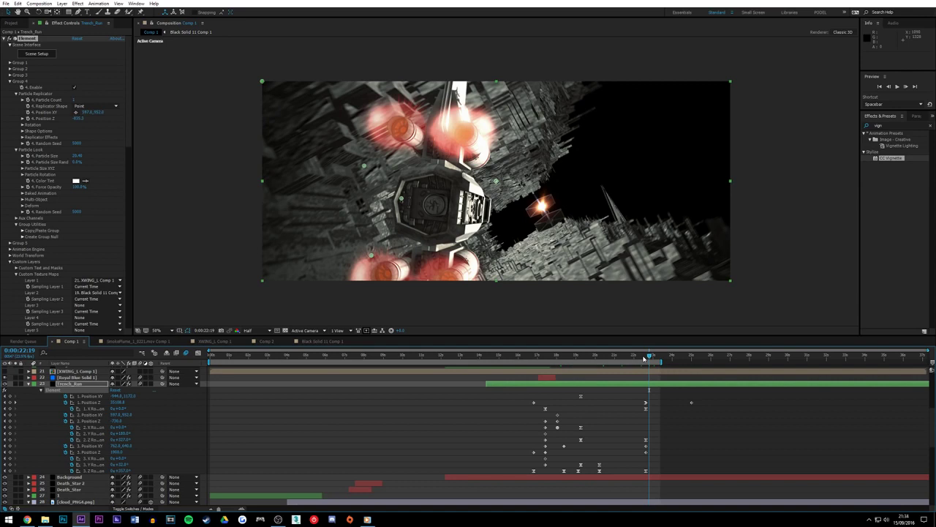
left_click(5, 4)
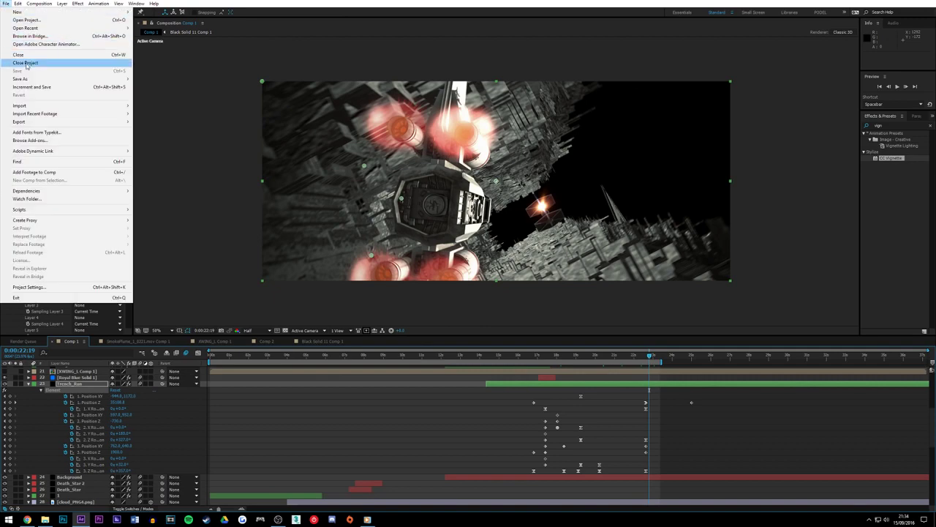
left_click(228, 172)
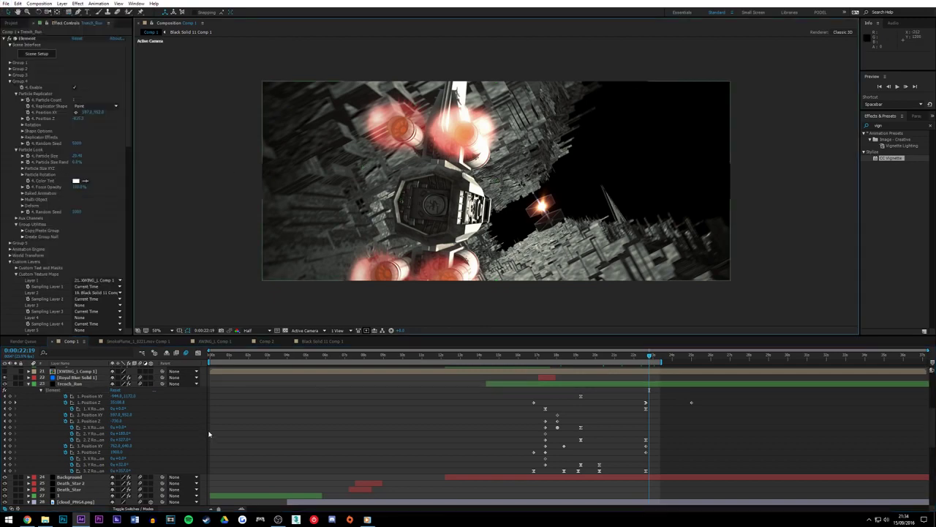
Check the YouTube live dashboard in Chrome, and return to After Effects to view the shot at 0:00:21:03
left_click(27, 520)
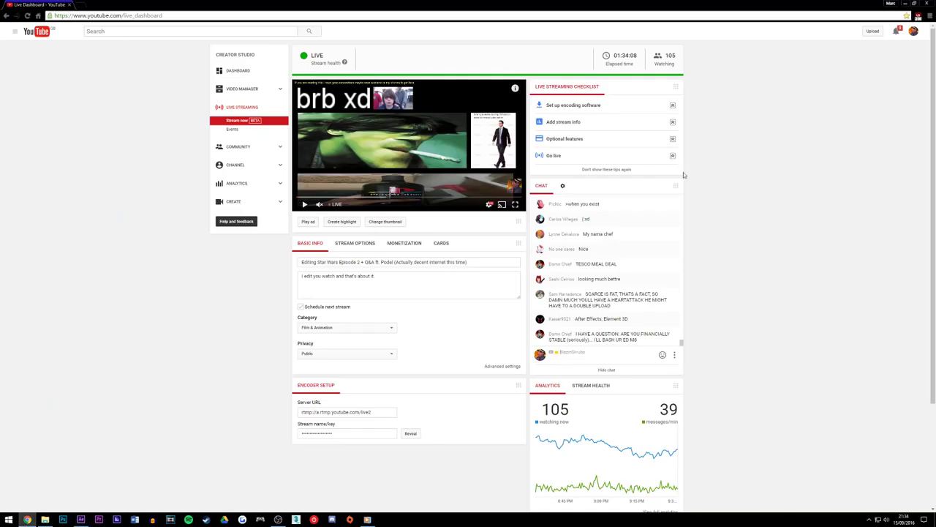
left_click(27, 519)
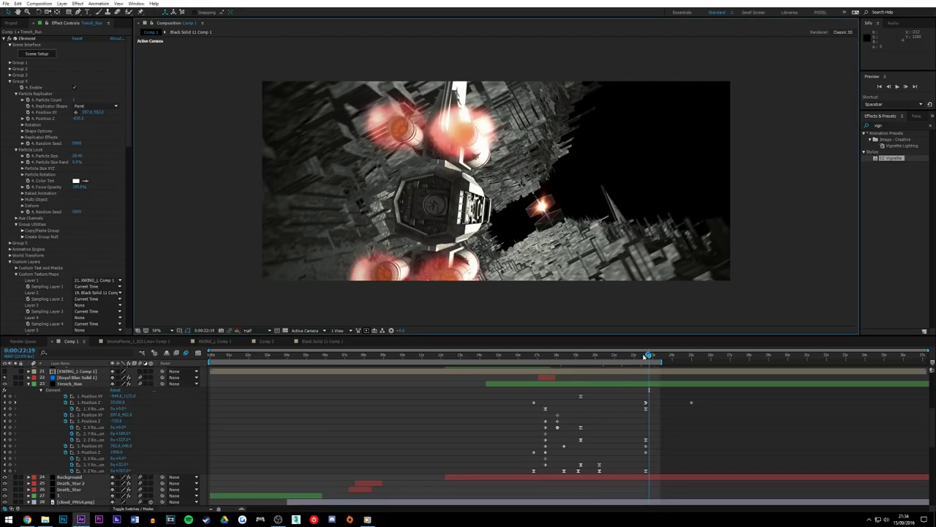
left_click_drag(644, 356, 617, 356)
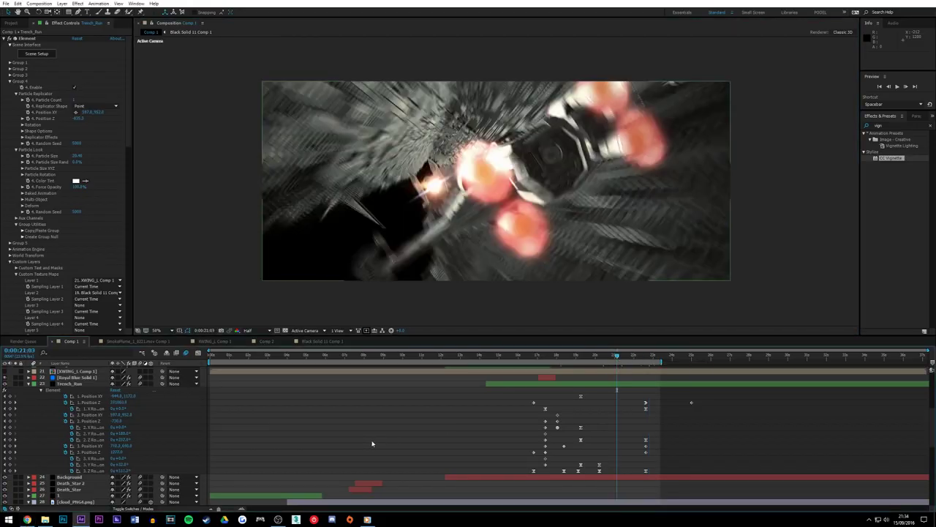
Switch to the OBS streaming window
mouse_move(27, 520)
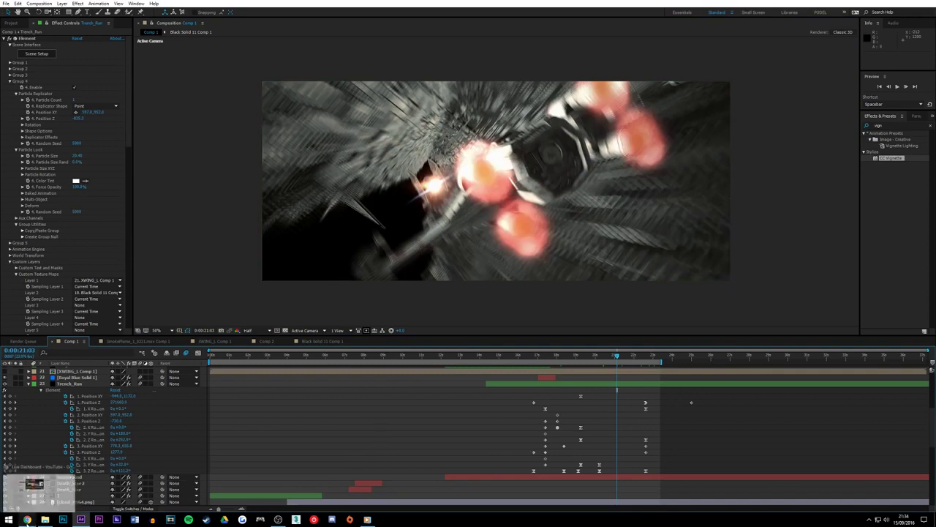
left_click(278, 520)
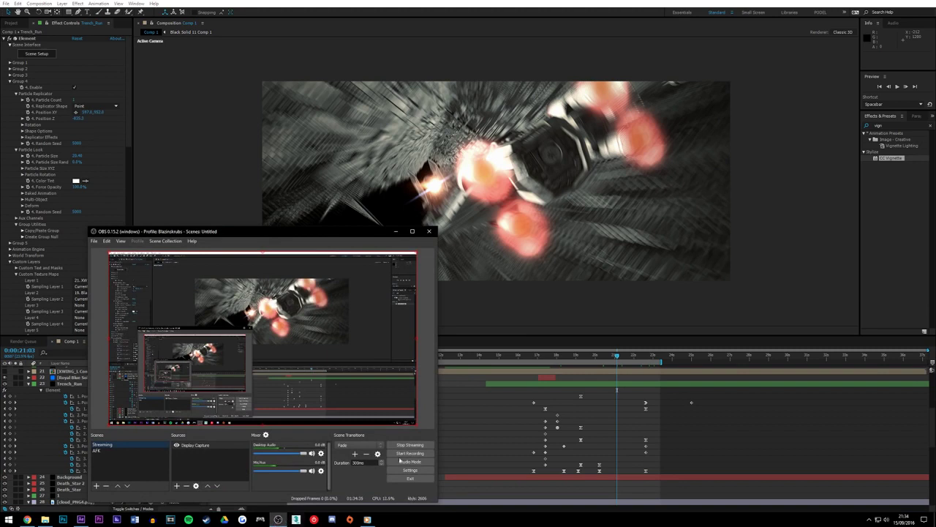